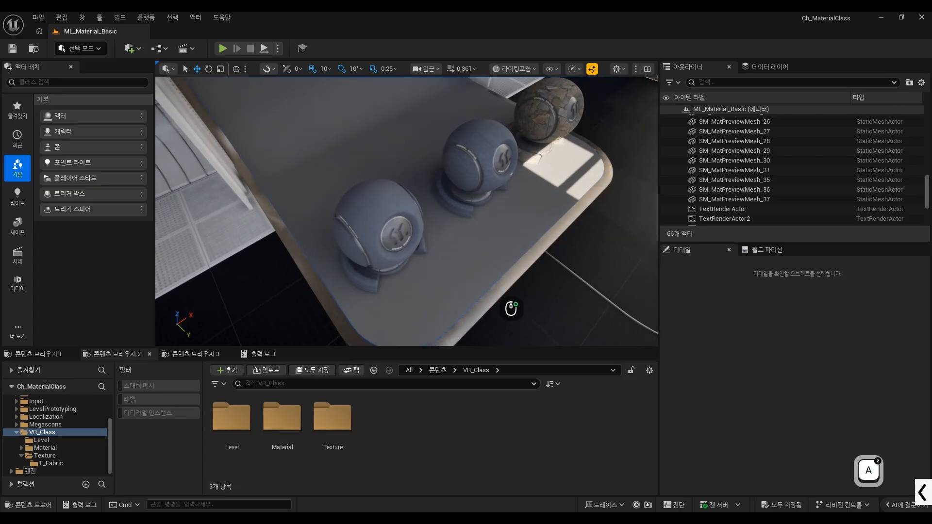
Step: Examine the woven fabric surface of the nearest blue material preview ball up close
{"action": "mouse_move", "coordinate": [436, 273]}
{"action": "right_mouse_down"}
{"action": "mouse_move", "coordinate": [422, 269]}
{"action": "mouse_move", "coordinate": [453, 273]}
{"action": "mouse_move", "coordinate": [454, 261]}
{"action": "mouse_move", "coordinate": [426, 267]}
{"action": "right_mouse_up"}
{"action": "key", "text": "w"}
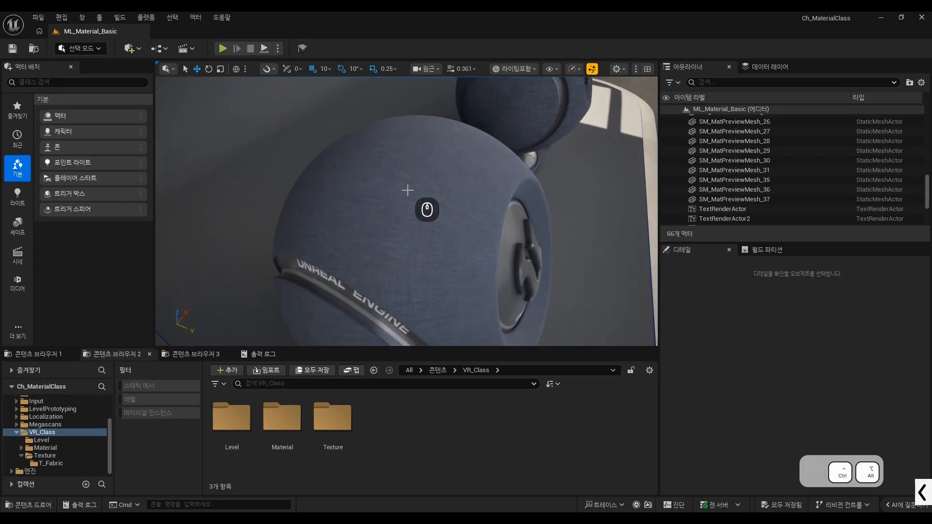
{"action": "key", "text": "ctrl+alt+g"}
{"action": "left_click_drag", "start_coordinate": [416, 189], "coordinate": [433, 192]}
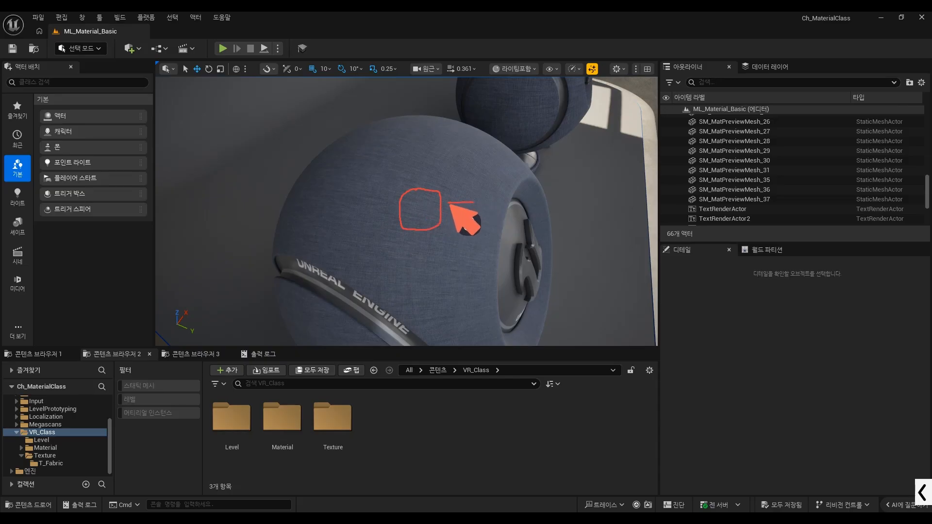
{"action": "key", "text": "ctrl+alt+g"}
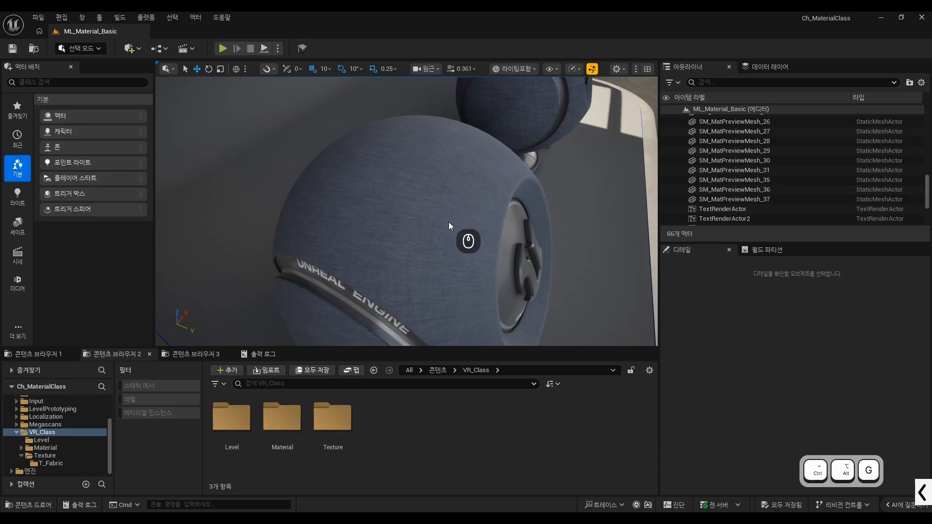
Step: Select the nearest fabric preview ball, SM_MatPreviewMesh_35, and review the material assigned to its Element 0 slot
{"action": "left_click", "coordinate": [453, 232]}
{"action": "mouse_move", "coordinate": [453, 233]}
{"action": "right_mouse_down"}
{"action": "mouse_move", "coordinate": [378, 242]}
{"action": "mouse_move", "coordinate": [402, 248]}
{"action": "right_mouse_up"}
{"action": "key", "text": "s"}
{"action": "key", "text": "s"}
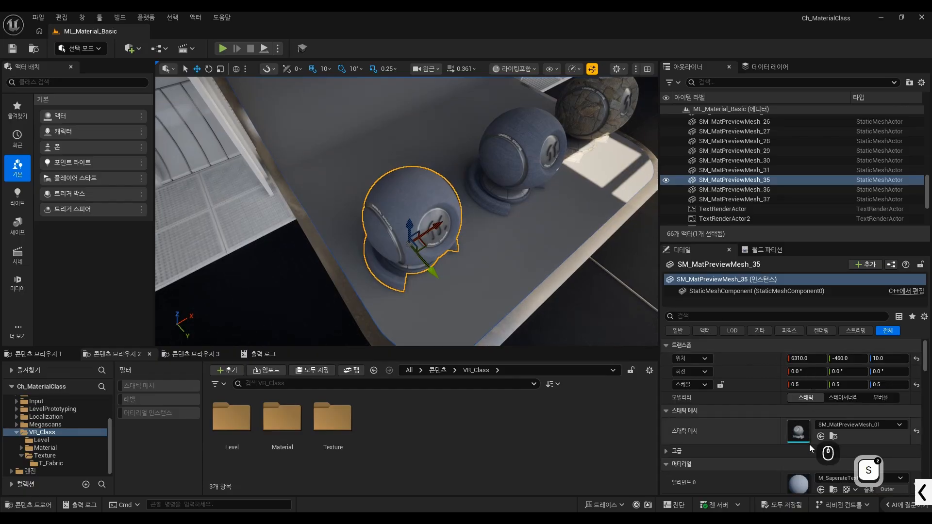
{"action": "scroll", "coordinate": [787, 441], "scroll_direction": "down", "scroll_amount": 2}
{"action": "key", "text": "ctrl+alt+g"}
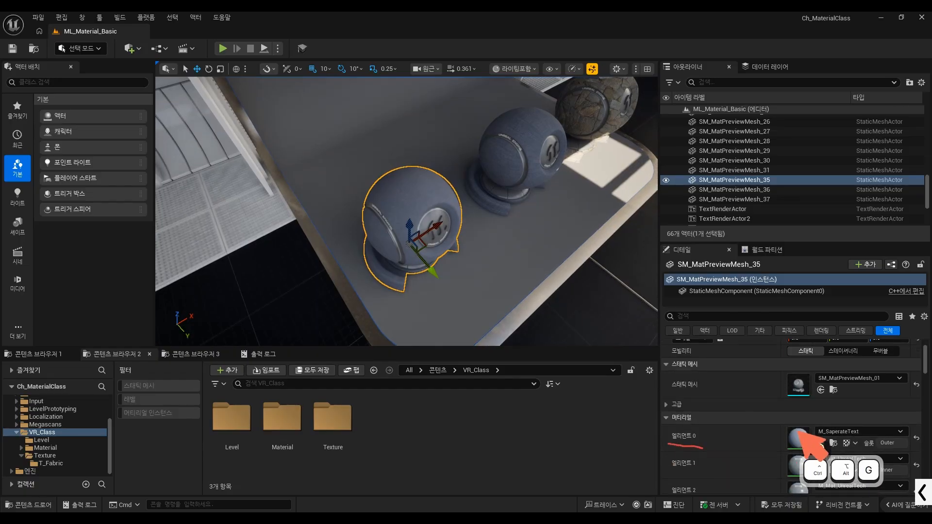
{"action": "left_click_drag", "start_coordinate": [790, 446], "coordinate": [929, 432]}
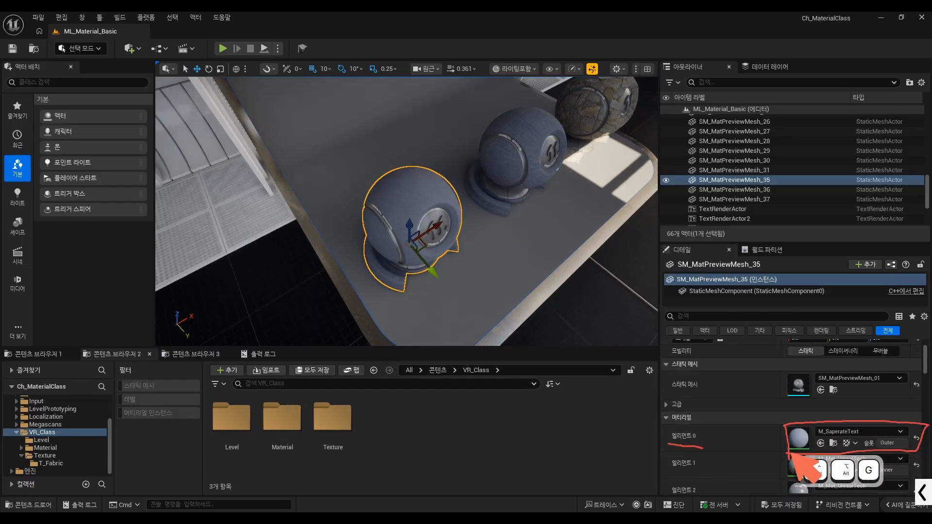
{"action": "key", "text": "ctrl+alt+g"}
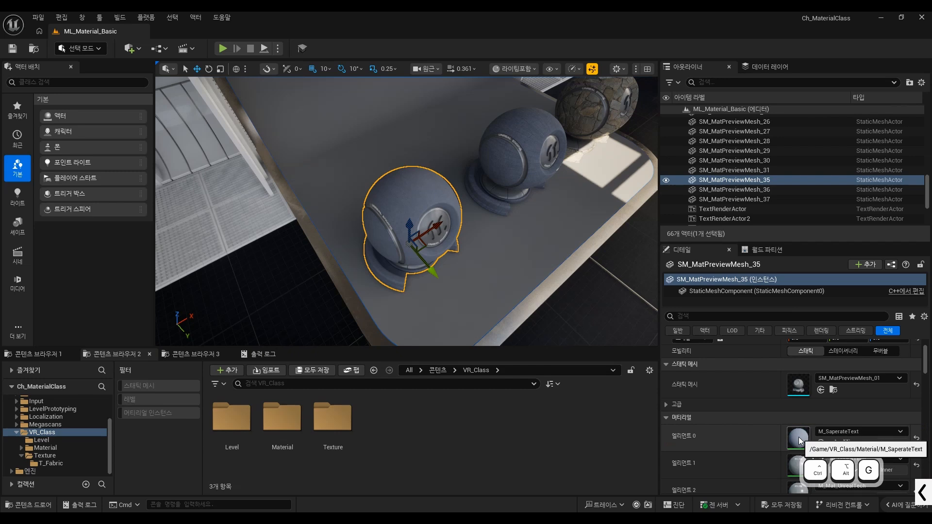
Step: Open the M_SaperateText material and examine how its separate Texture Sample nodes connect to the material inputs
{"action": "double_click", "coordinate": [798, 437]}
{"action": "right_click_drag", "start_coordinate": [425, 244], "coordinate": [599, 255]}
{"action": "scroll", "coordinate": [598, 256], "scroll_direction": "down", "scroll_amount": 5}
{"action": "scroll", "coordinate": [448, 199], "scroll_direction": "up", "scroll_amount": 2}
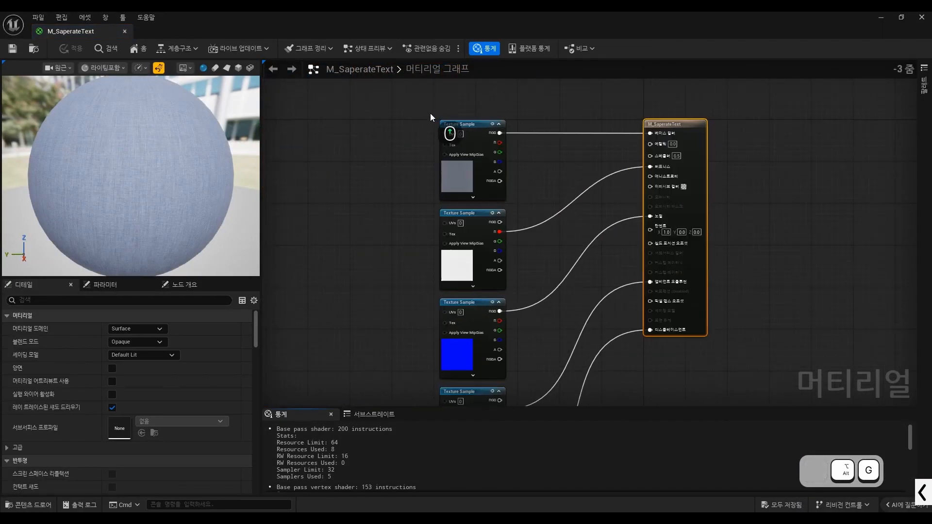
{"action": "scroll", "coordinate": [430, 113], "scroll_direction": "up", "scroll_amount": 3}
{"action": "key", "text": "ctrl+alt+g"}
{"action": "mouse_move", "coordinate": [424, 113]}
{"action": "left_mouse_down"}
{"action": "mouse_move", "coordinate": [550, 160]}
{"action": "mouse_move", "coordinate": [422, 213]}
{"action": "mouse_move", "coordinate": [426, 153]}
{"action": "left_mouse_up"}
{"action": "left_click_drag", "start_coordinate": [399, 116], "coordinate": [377, 391]}
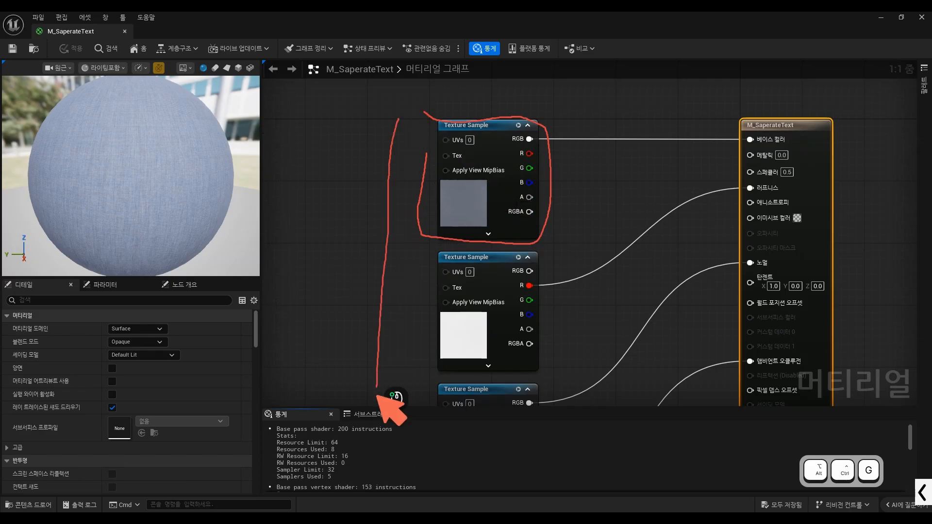
{"action": "left_click_drag", "start_coordinate": [543, 131], "coordinate": [722, 131]}
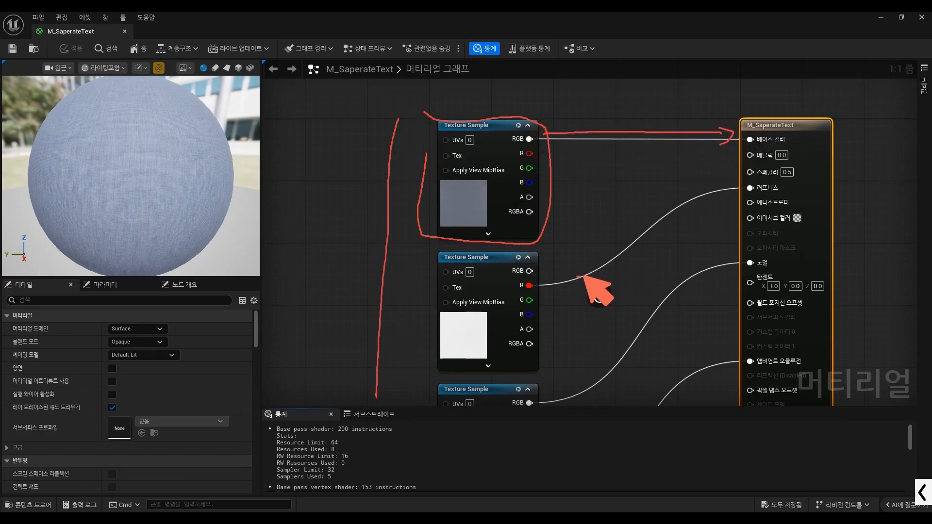
{"action": "left_click_drag", "start_coordinate": [578, 276], "coordinate": [694, 205]}
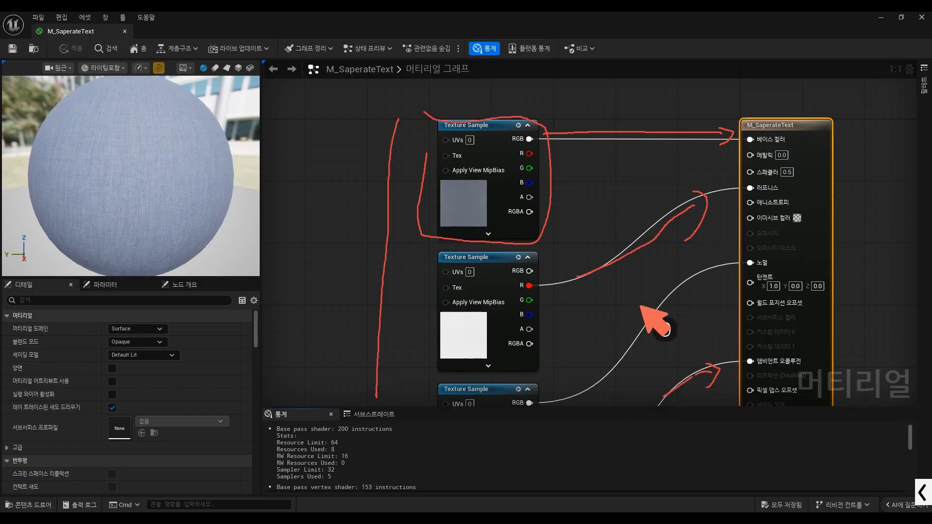
{"action": "key", "text": "ctrl+alt+g"}
{"action": "scroll", "coordinate": [560, 161], "scroll_direction": "down", "scroll_amount": 4}
{"action": "scroll", "coordinate": [569, 240], "scroll_direction": "down", "scroll_amount": 1}
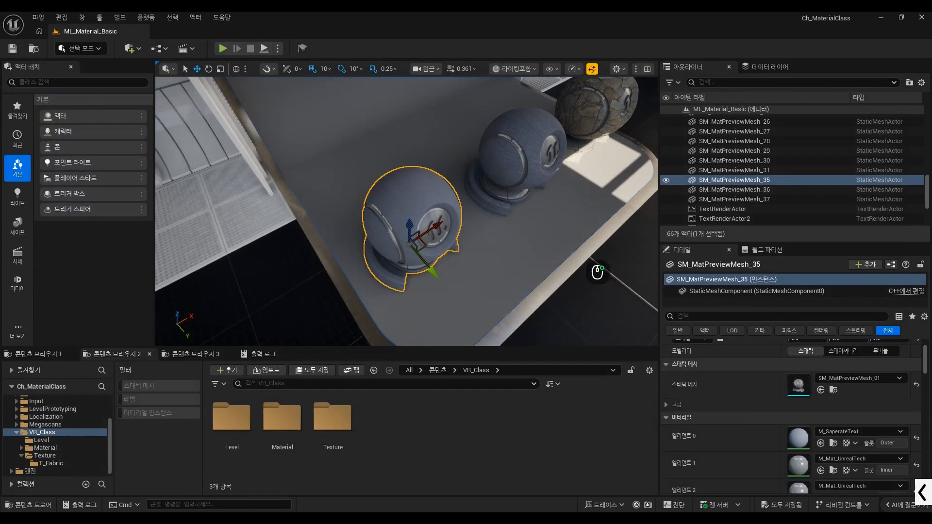
Step: Select the second fabric ball, SM_MatPreviewMesh_36, and open its Element 0 material, M_SaperateText_Param
{"action": "right_click_drag", "start_coordinate": [599, 266], "coordinate": [568, 262]}
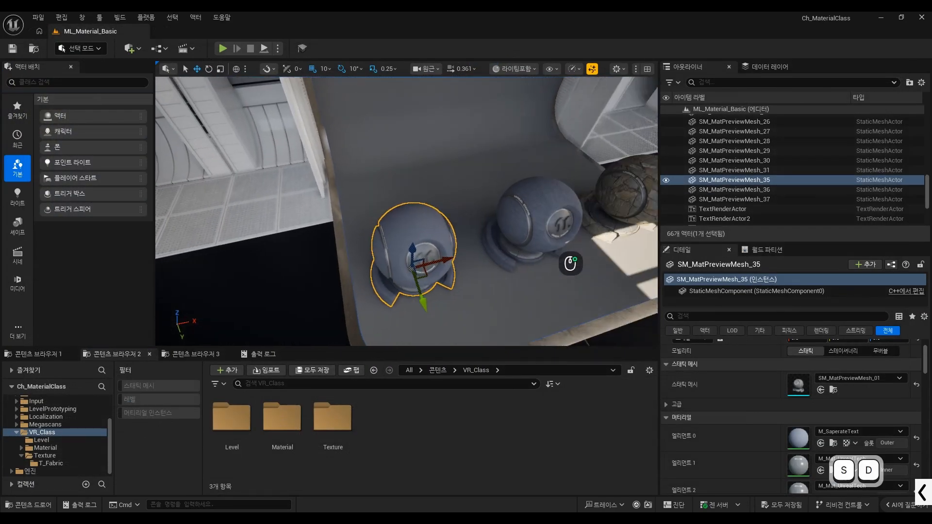
{"action": "left_click", "coordinate": [528, 232]}
{"action": "right_click_drag", "start_coordinate": [528, 233], "coordinate": [565, 234]}
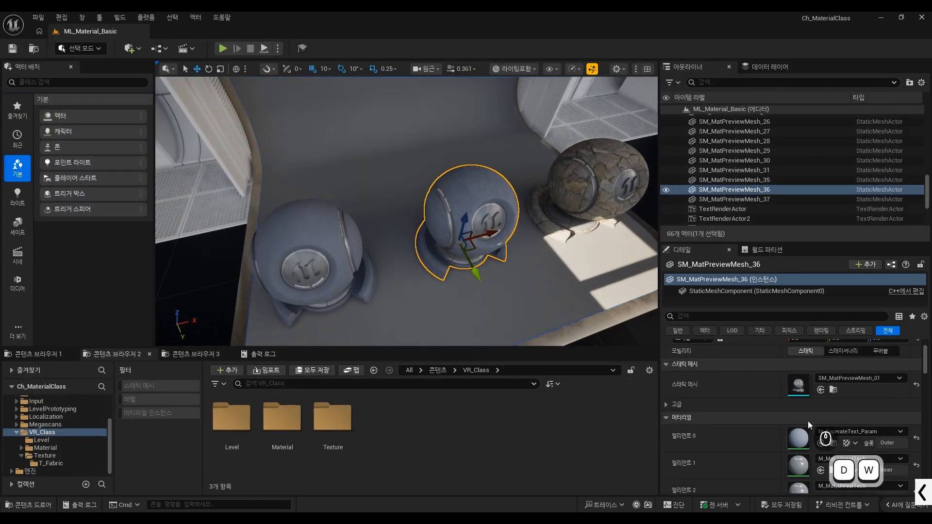
{"action": "double_click", "coordinate": [800, 437]}
{"action": "scroll", "coordinate": [649, 214], "scroll_direction": "down", "scroll_amount": 5}
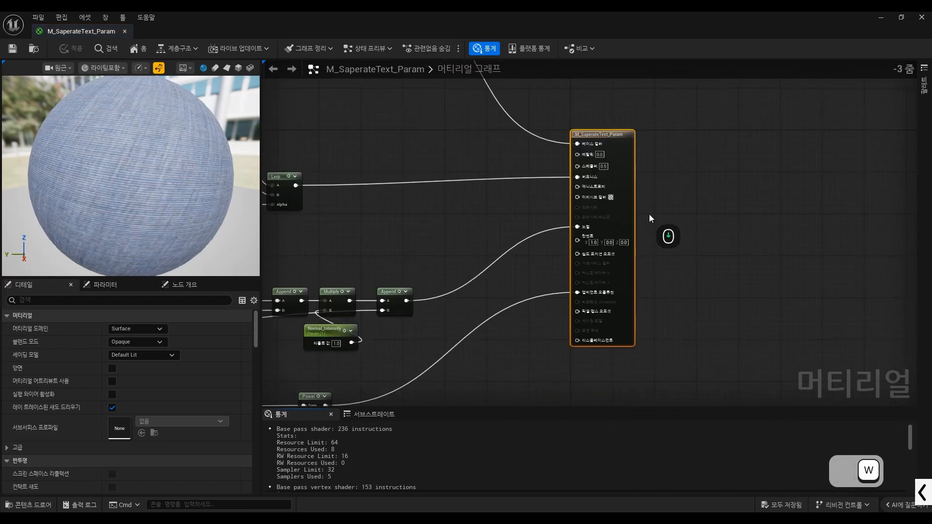
{"action": "scroll", "coordinate": [547, 196], "scroll_direction": "up", "scroll_amount": 3}
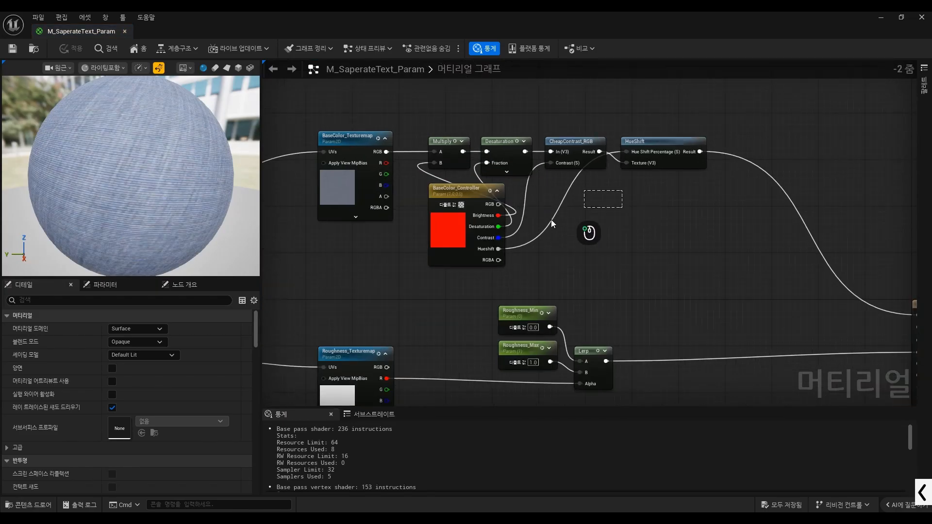
Step: Examine the BaseColor_Controller parameters and the Roughness_Min, Roughness_Max and Lerp nodes in the material graph
{"action": "left_click", "coordinate": [461, 255]}
{"action": "scroll", "coordinate": [567, 179], "scroll_direction": "down", "scroll_amount": 3}
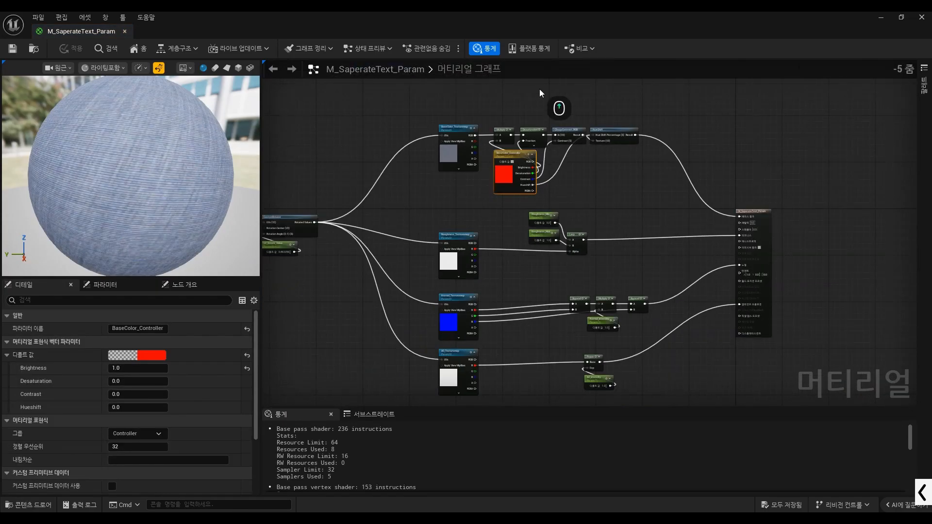
{"action": "scroll", "coordinate": [539, 89], "scroll_direction": "up", "scroll_amount": 2}
{"action": "key", "text": "ctrl+alt+g"}
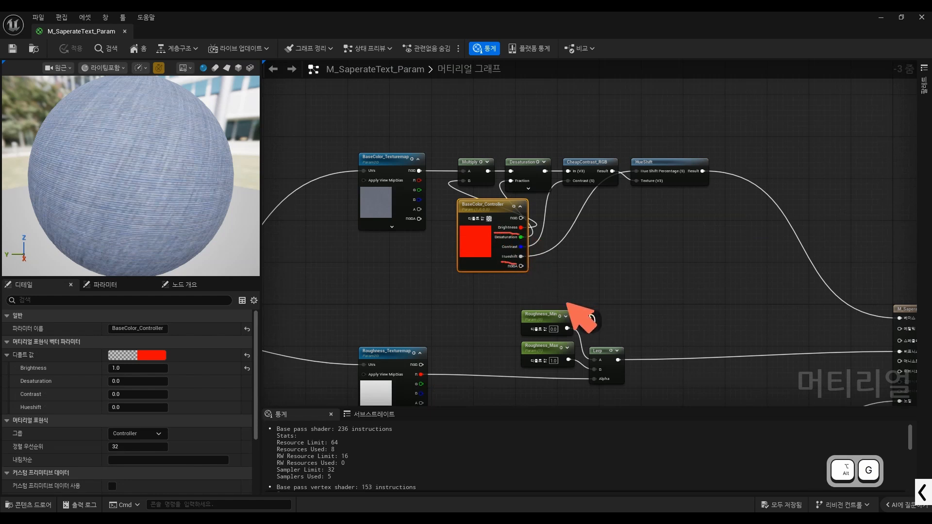
{"action": "left_click_drag", "start_coordinate": [501, 300], "coordinate": [507, 382]}
{"action": "mouse_move", "coordinate": [501, 290]}
{"action": "left_mouse_down"}
{"action": "mouse_move", "coordinate": [529, 290]}
{"action": "mouse_move", "coordinate": [652, 382]}
{"action": "mouse_move", "coordinate": [511, 389]}
{"action": "left_mouse_up"}
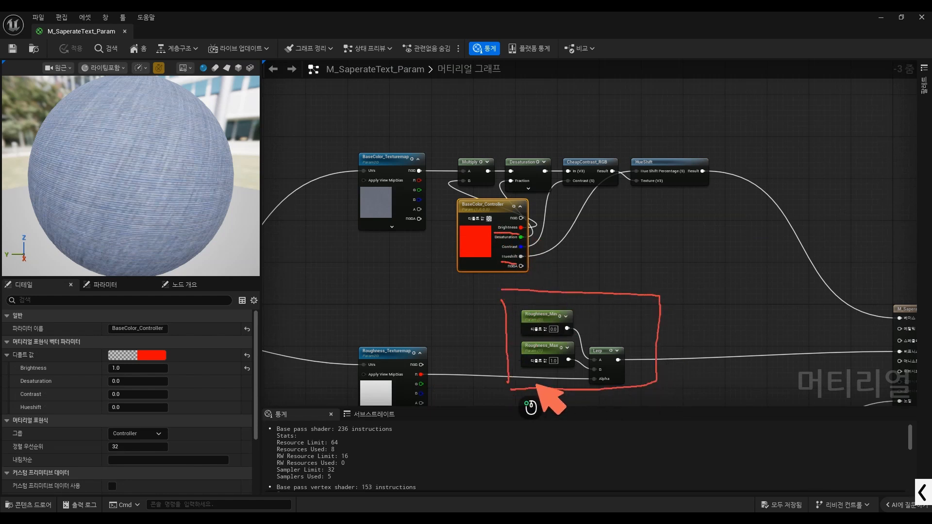
{"action": "left_click_drag", "start_coordinate": [588, 337], "coordinate": [589, 389]}
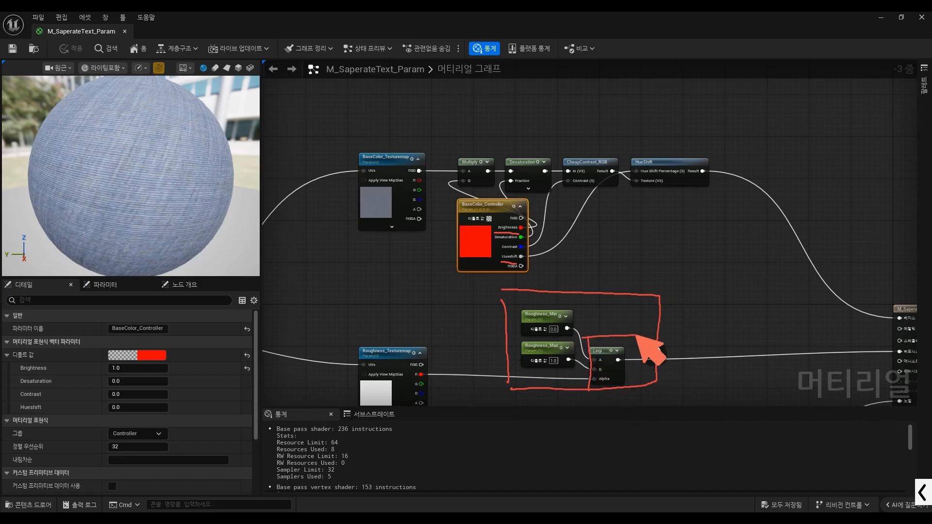
{"action": "left_click_drag", "start_coordinate": [635, 336], "coordinate": [582, 330]}
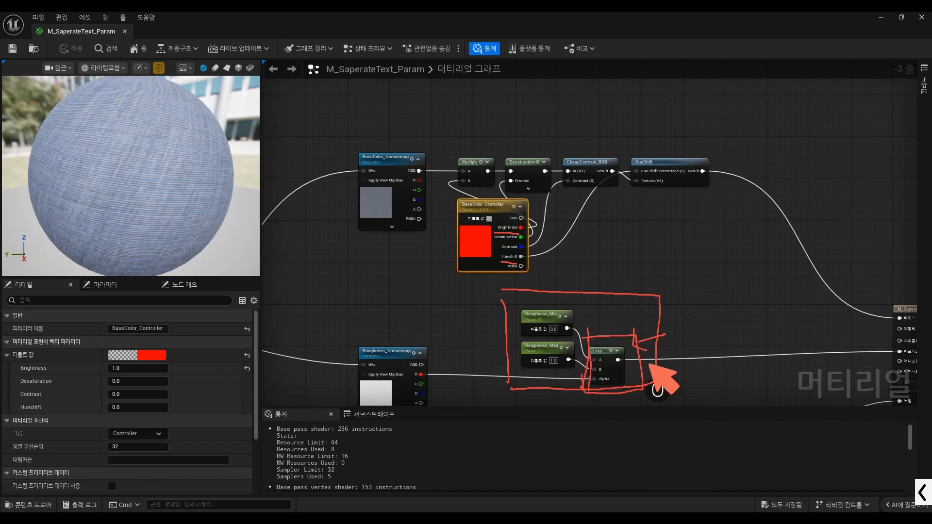
{"action": "key", "text": "ctrl+alt+g"}
Step: Reposition the Append, Multiply and Normal_Intensity nodes in the normal map branch of the graph
{"action": "scroll", "coordinate": [558, 262], "scroll_direction": "down", "scroll_amount": 7}
{"action": "scroll", "coordinate": [528, 237], "scroll_direction": "up", "scroll_amount": 8}
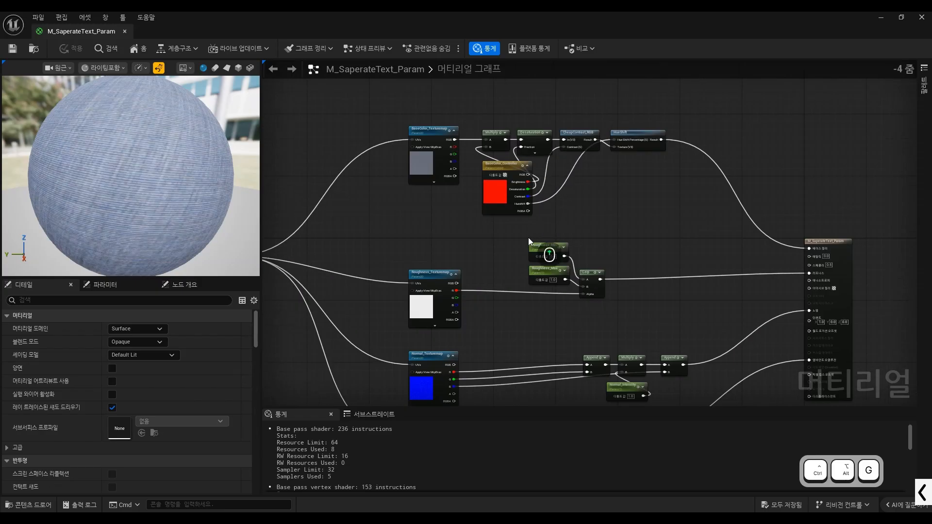
{"action": "scroll", "coordinate": [521, 195], "scroll_direction": "down", "scroll_amount": 5}
{"action": "scroll", "coordinate": [530, 246], "scroll_direction": "up", "scroll_amount": 3}
{"action": "scroll", "coordinate": [530, 246], "scroll_direction": "up", "scroll_amount": 1}
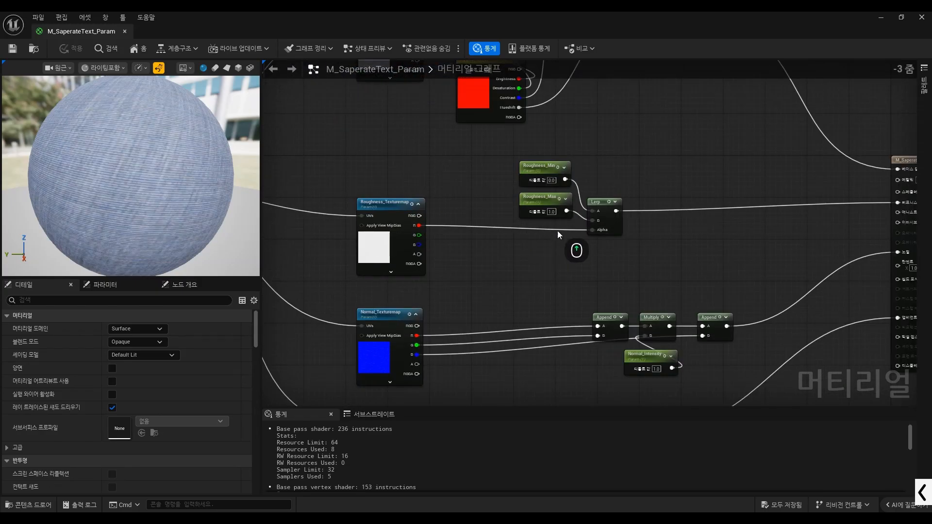
{"action": "scroll", "coordinate": [559, 246], "scroll_direction": "down", "scroll_amount": 3}
{"action": "scroll", "coordinate": [567, 284], "scroll_direction": "up", "scroll_amount": 2}
{"action": "left_click_drag", "start_coordinate": [718, 310], "coordinate": [718, 310]}
{"action": "scroll", "coordinate": [548, 264], "scroll_direction": "up", "scroll_amount": 2}
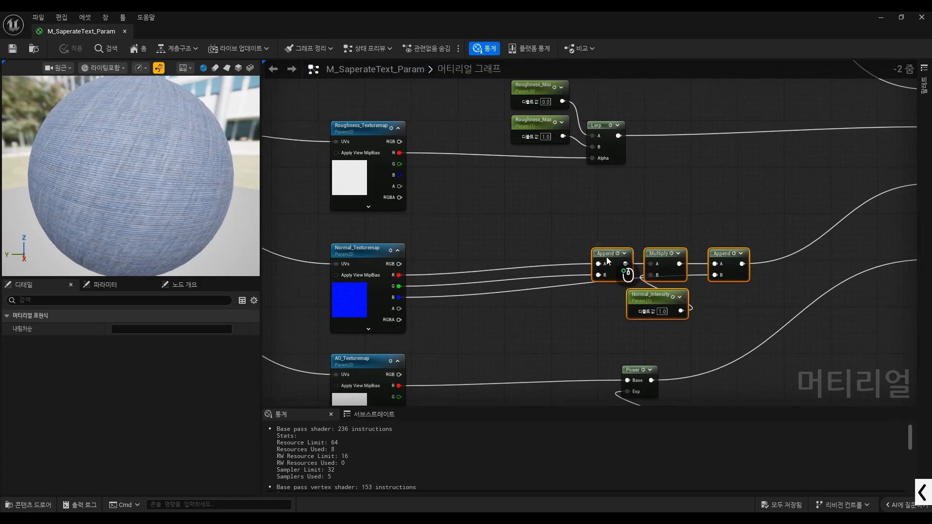
{"action": "left_click_drag", "start_coordinate": [606, 257], "coordinate": [557, 265]}
{"action": "left_click", "coordinate": [516, 237]}
{"action": "left_click_drag", "start_coordinate": [516, 237], "coordinate": [601, 232]}
{"action": "left_click_drag", "start_coordinate": [602, 318], "coordinate": [567, 302]}
{"action": "left_click", "coordinate": [566, 345]}
{"action": "scroll", "coordinate": [594, 257], "scroll_direction": "down", "scroll_amount": 5}
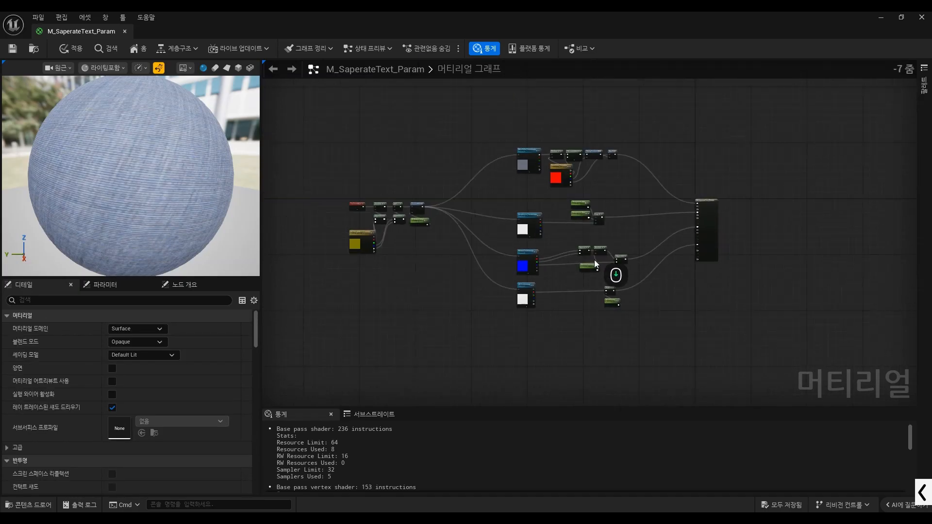
Step: Examine the UV tiling, offset and rotation nodes feeding the texture maps, and close the M_SaperateText_Param material
{"action": "scroll", "coordinate": [553, 288], "scroll_direction": "up", "scroll_amount": 4}
{"action": "scroll", "coordinate": [612, 308], "scroll_direction": "down", "scroll_amount": 4}
{"action": "scroll", "coordinate": [412, 241], "scroll_direction": "up", "scroll_amount": 1}
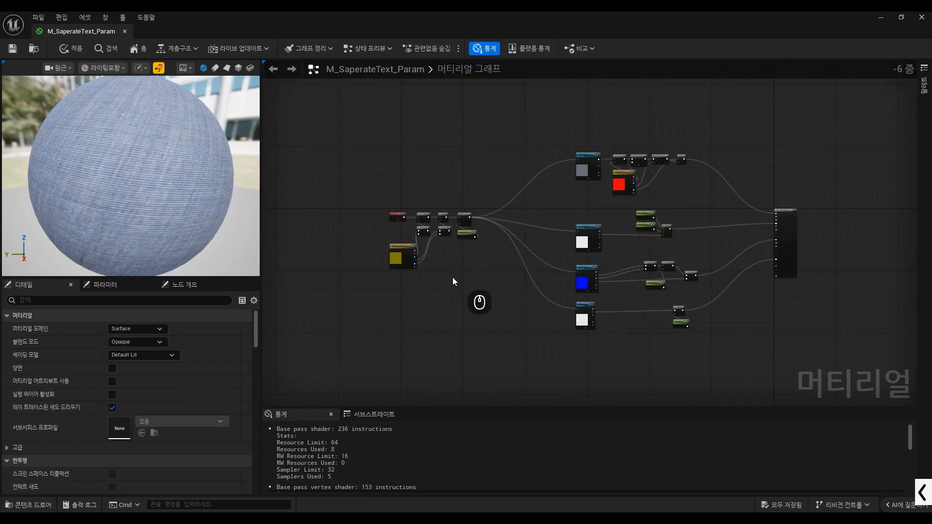
{"action": "scroll", "coordinate": [453, 281], "scroll_direction": "up", "scroll_amount": 4}
{"action": "key", "text": "ctrl+alt+g"}
{"action": "left_click_drag", "start_coordinate": [346, 159], "coordinate": [380, 340]}
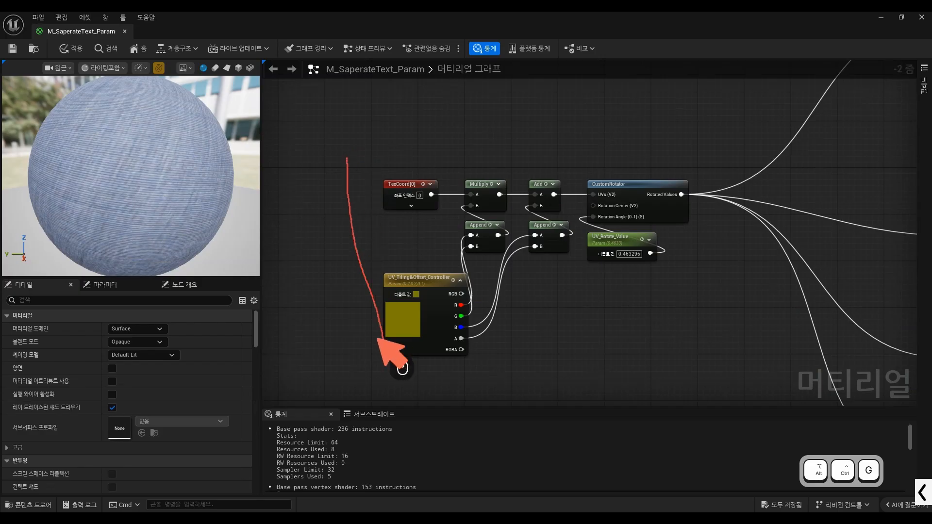
{"action": "mouse_move", "coordinate": [360, 132]}
{"action": "left_mouse_down"}
{"action": "mouse_move", "coordinate": [679, 144]}
{"action": "mouse_move", "coordinate": [713, 335]}
{"action": "mouse_move", "coordinate": [367, 354]}
{"action": "left_mouse_up"}
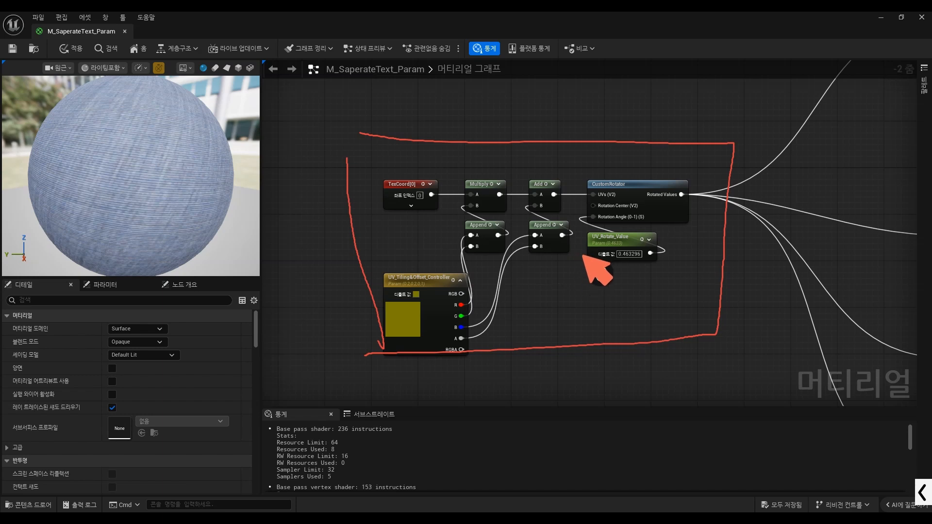
{"action": "key", "text": "ctrl+alt+g"}
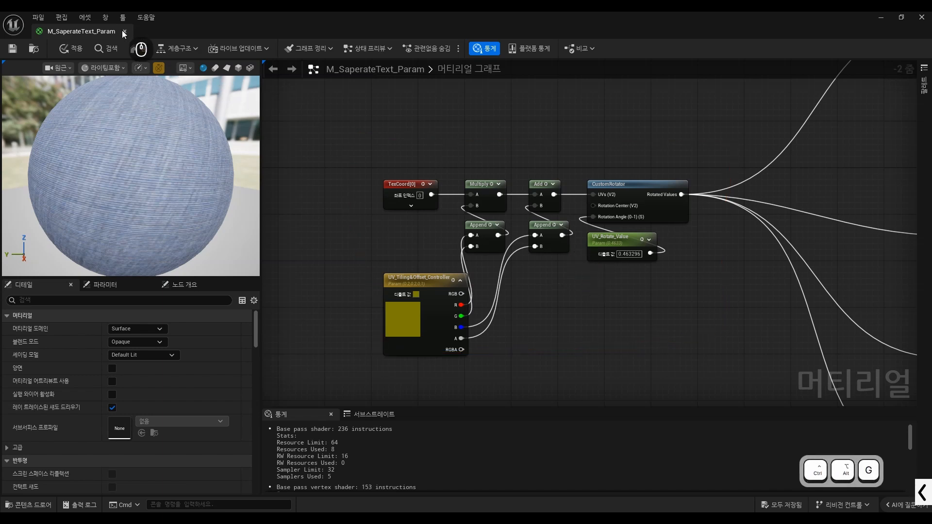
{"action": "left_click", "coordinate": [520, 289]}
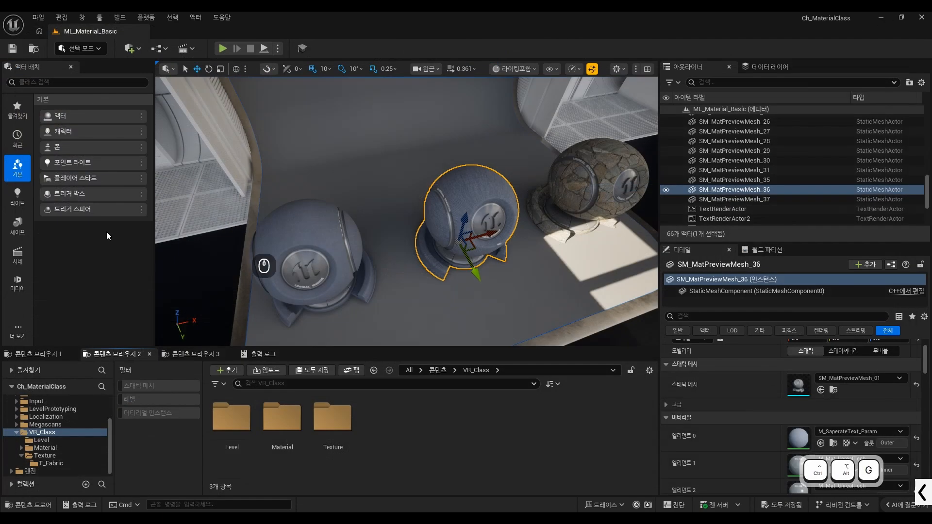
Step: Create a new folder named M_Material_01 inside the VR_Class content folder
{"action": "right_click", "coordinate": [384, 429]}
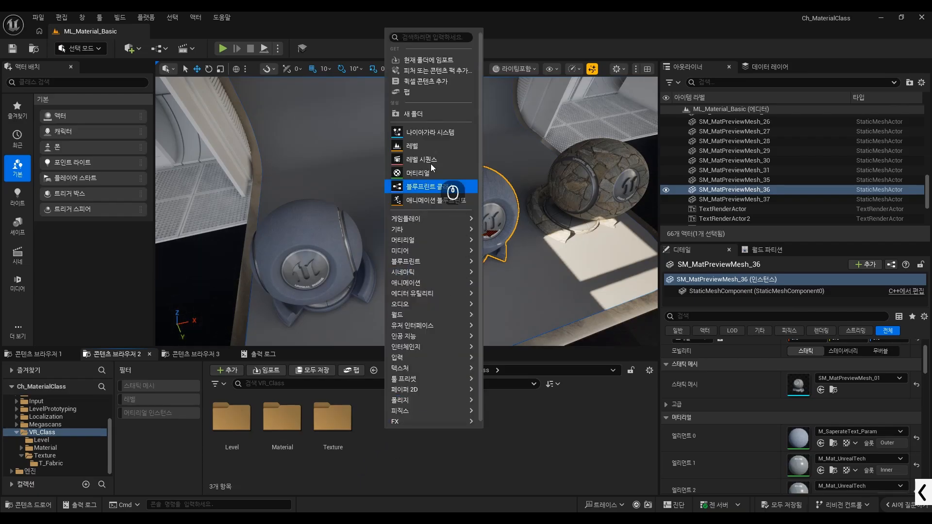
{"action": "left_click", "coordinate": [419, 115]}
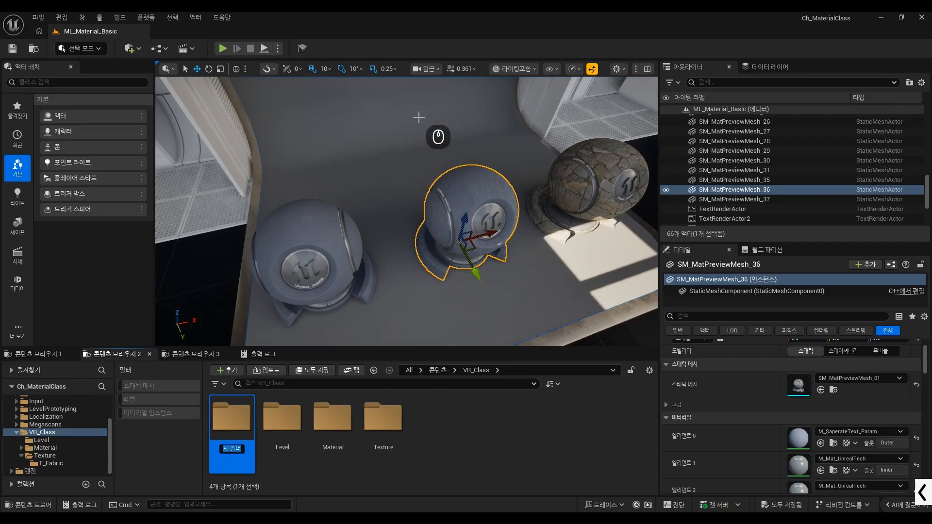
{"action": "type", "text": "M_M"}
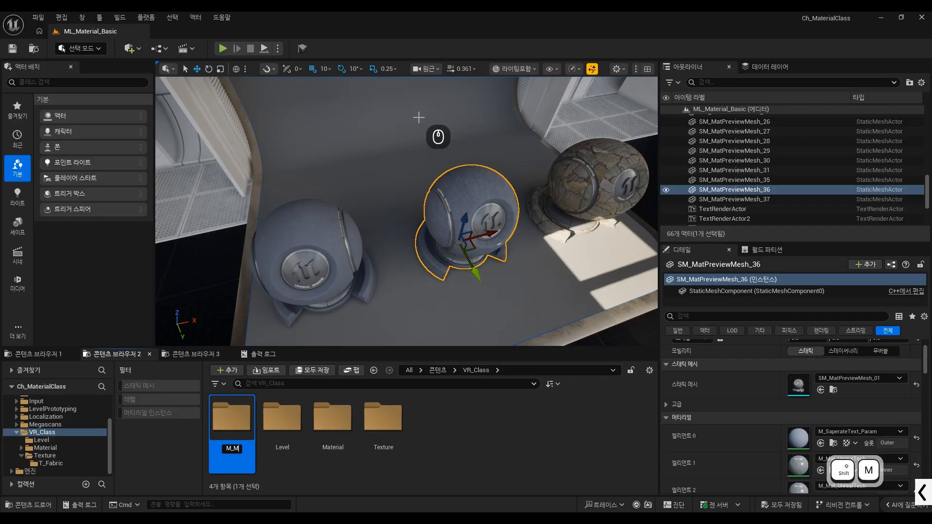
{"action": "type", "text": "aterial_01"}
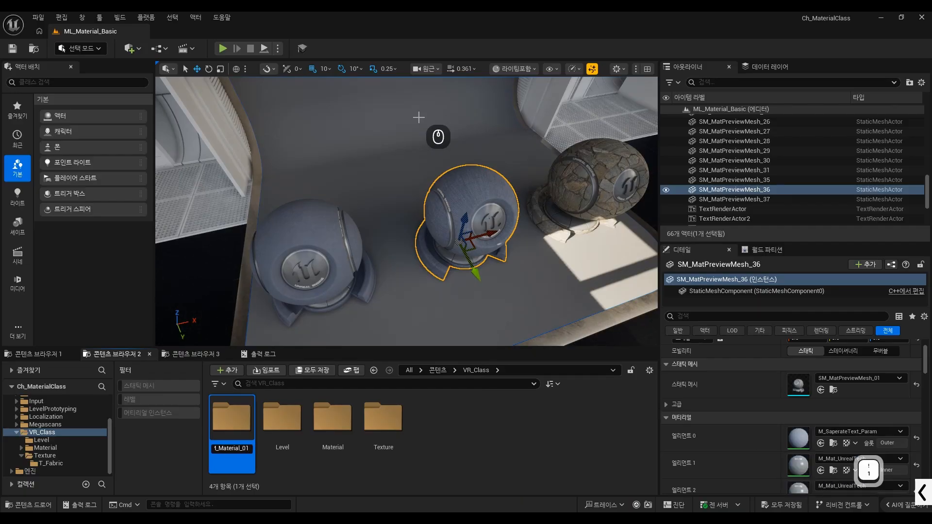
{"action": "key", "text": "Return"}
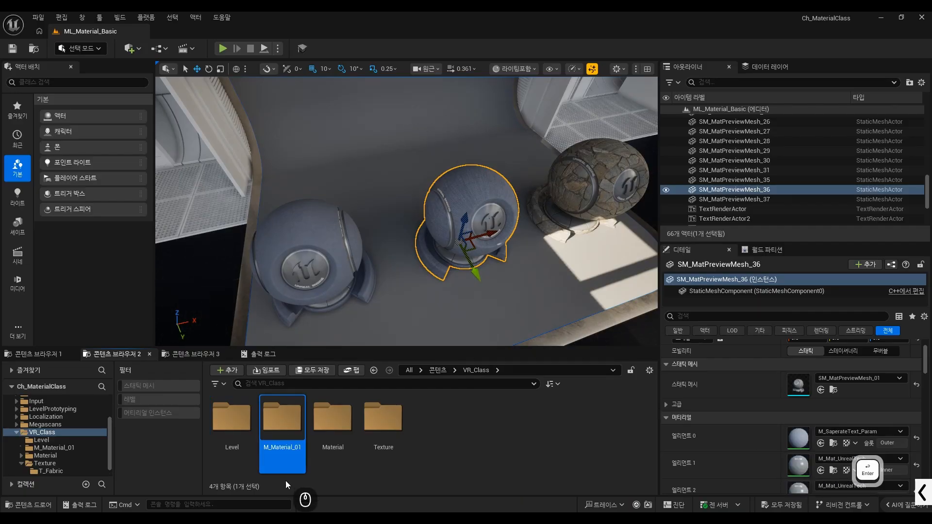
Step: Create a new material named M_TexMTL inside the M_Material_01 folder
{"action": "double_click", "coordinate": [274, 426]}
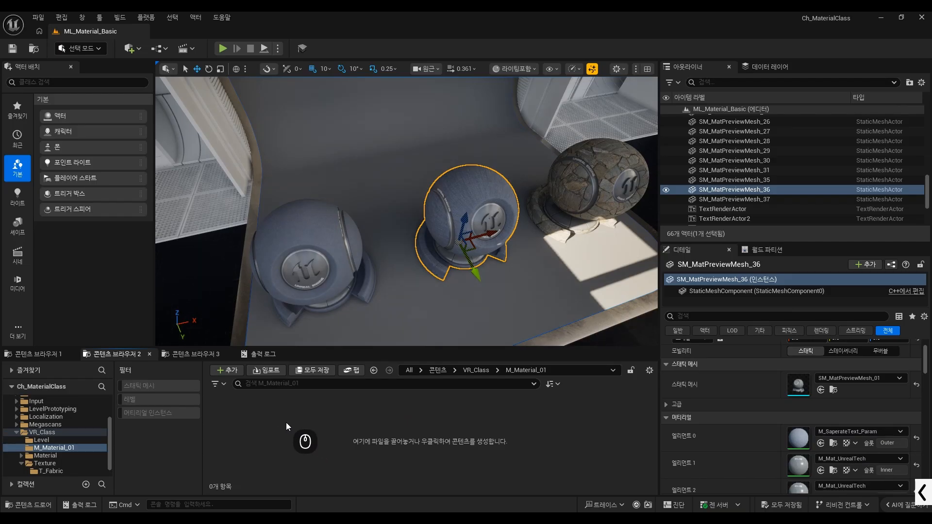
{"action": "right_click", "coordinate": [286, 422]}
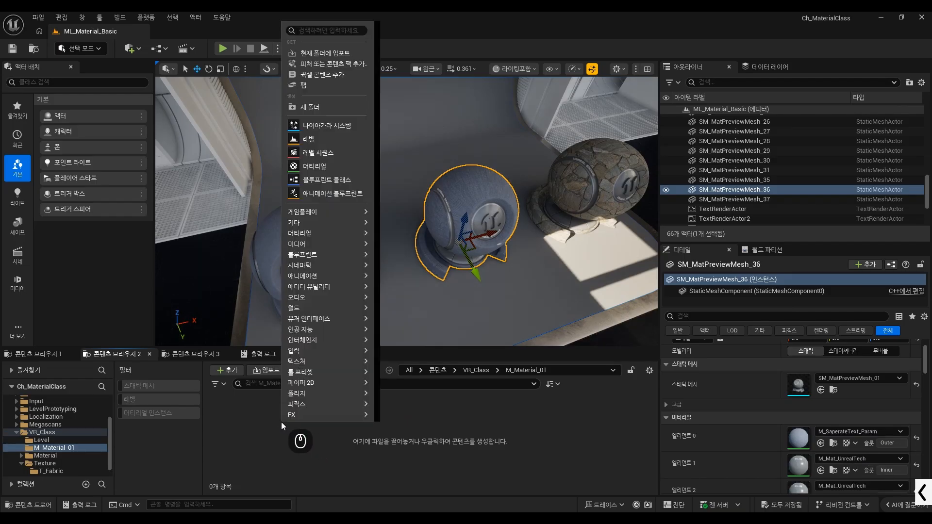
{"action": "left_click", "coordinate": [317, 166]}
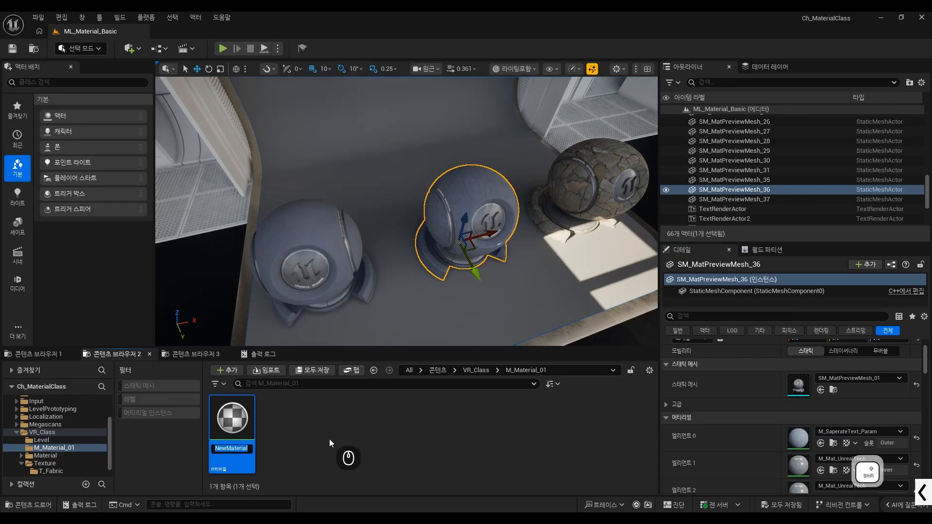
{"action": "type", "text": "M_TexMTL"}
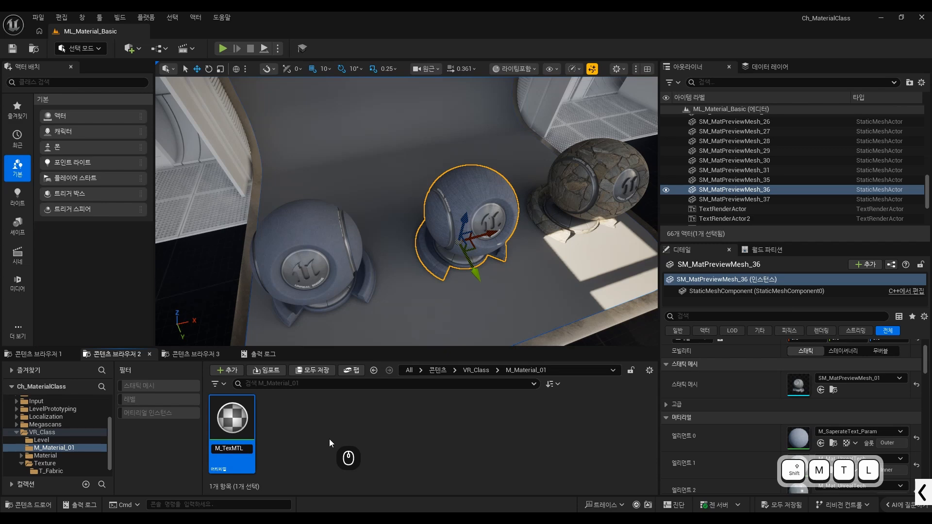
{"action": "key", "text": "Return"}
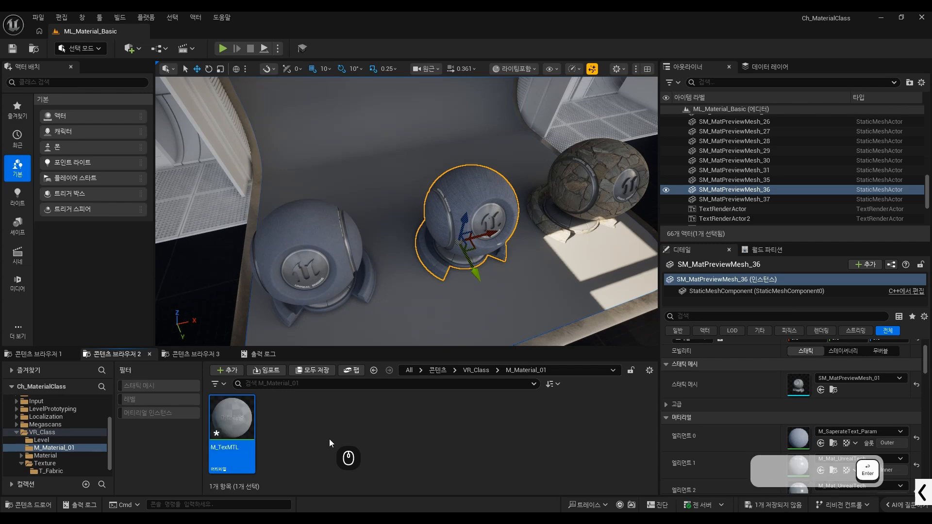
Step: Open the M_TexMTL material for editing and examine its main output node in the material graph
{"action": "double_click", "coordinate": [235, 425]}
{"action": "scroll", "coordinate": [607, 233], "scroll_direction": "down", "scroll_amount": 2}
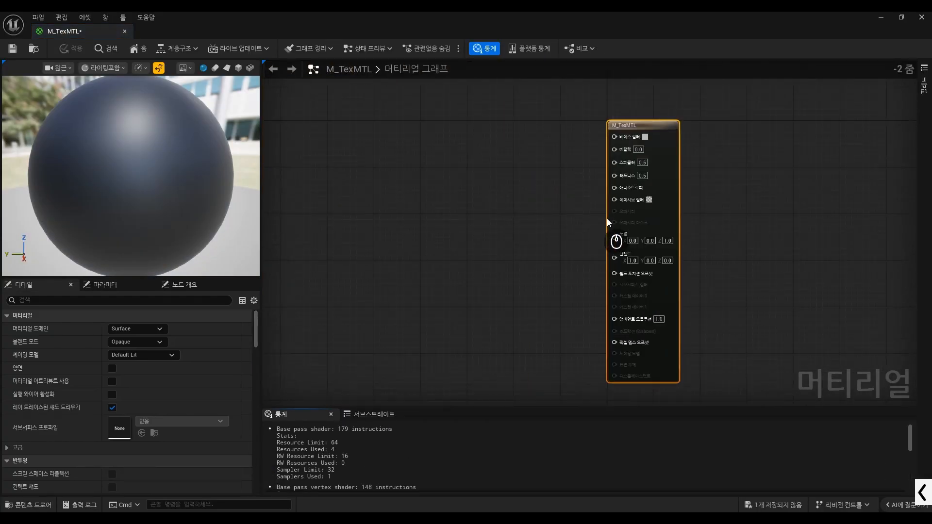
{"action": "scroll", "coordinate": [606, 223], "scroll_direction": "down", "scroll_amount": 1}
{"action": "key", "text": "ctrl+alt+g"}
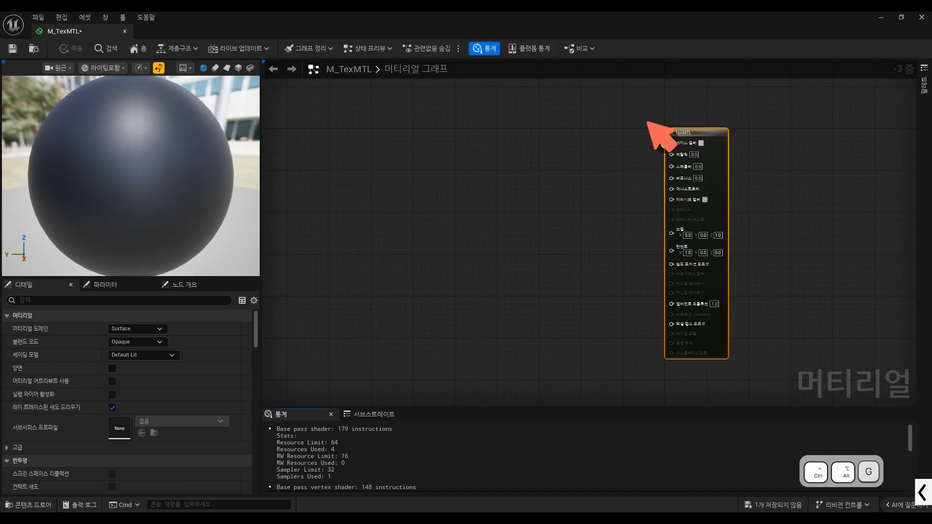
{"action": "mouse_move", "coordinate": [647, 124]}
{"action": "left_mouse_down"}
{"action": "mouse_move", "coordinate": [623, 380]}
{"action": "mouse_move", "coordinate": [713, 119]}
{"action": "mouse_move", "coordinate": [732, 366]}
{"action": "mouse_move", "coordinate": [630, 376]}
{"action": "left_mouse_up"}
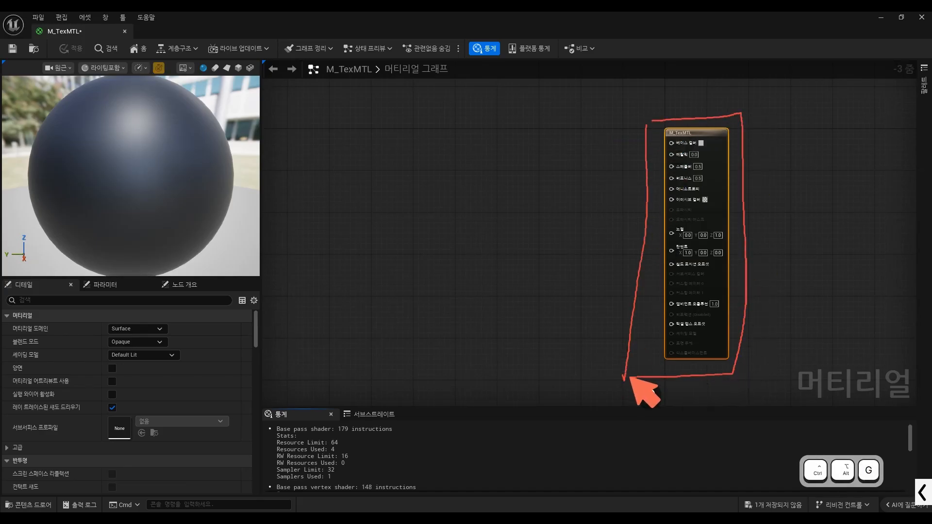
{"action": "key", "text": "ctrl+alt+g"}
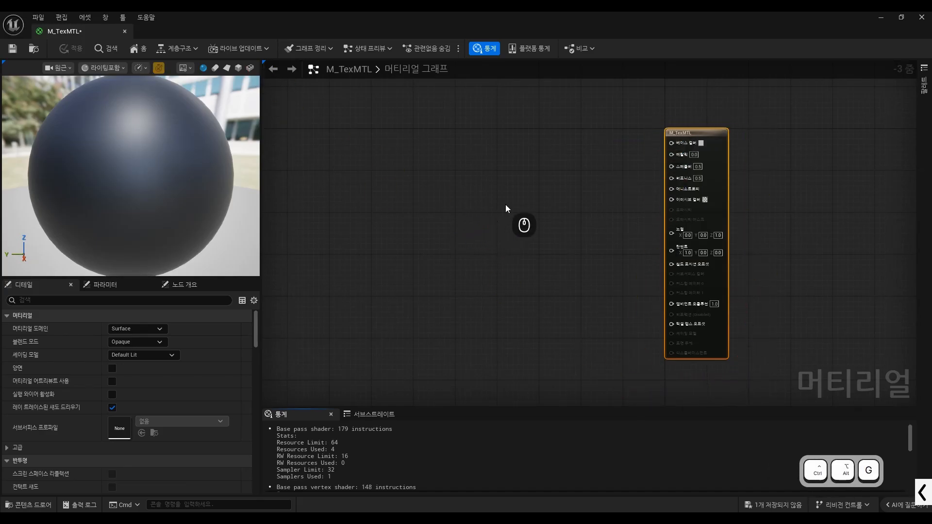
Step: Place the M_TexMTL editor beside the content browser and open the T_Fabric folder inside VR_Class/Texture to show its textures
{"action": "left_click_drag", "start_coordinate": [253, 16], "coordinate": [695, 13]}
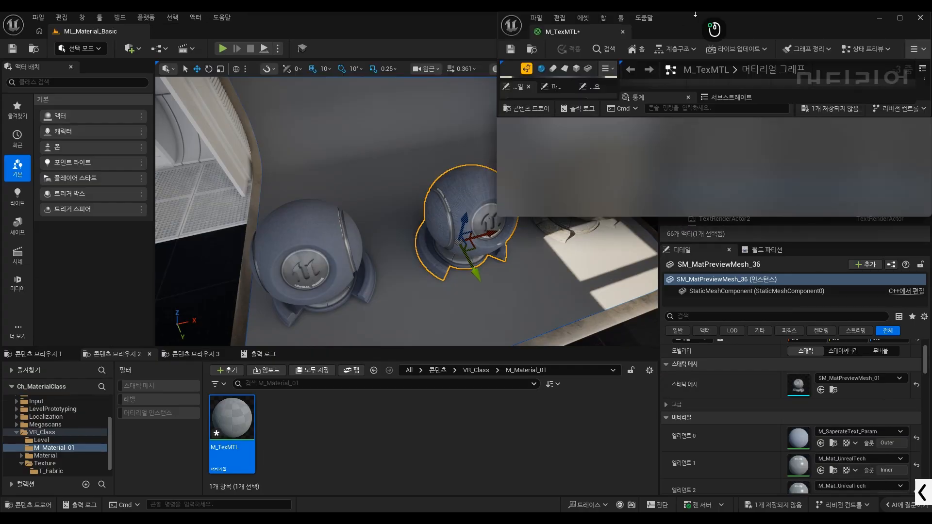
{"action": "left_click", "coordinate": [382, 437]}
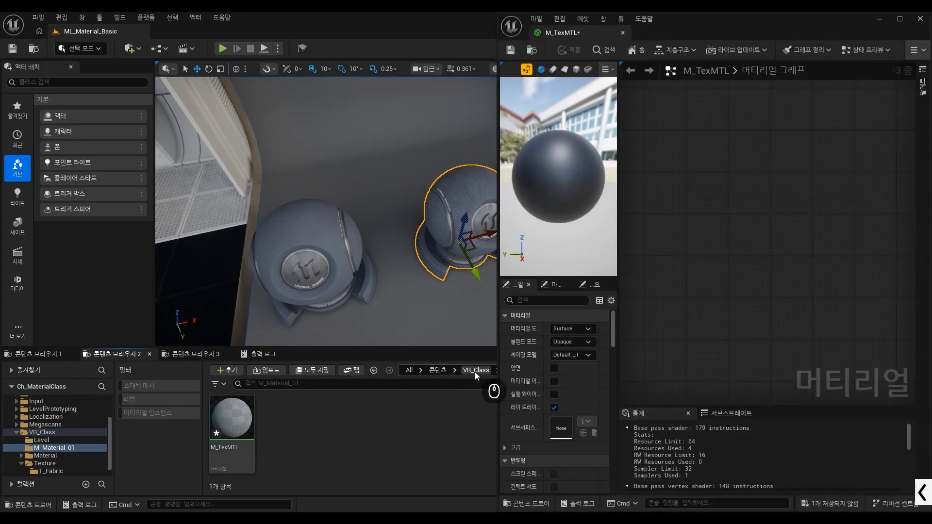
{"action": "left_click", "coordinate": [476, 370]}
{"action": "double_click", "coordinate": [383, 417]}
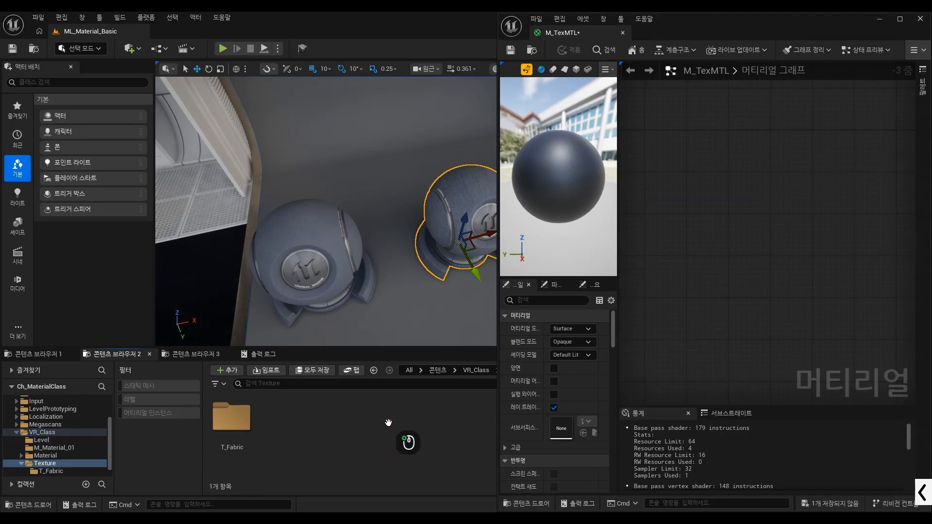
{"action": "double_click", "coordinate": [232, 418]}
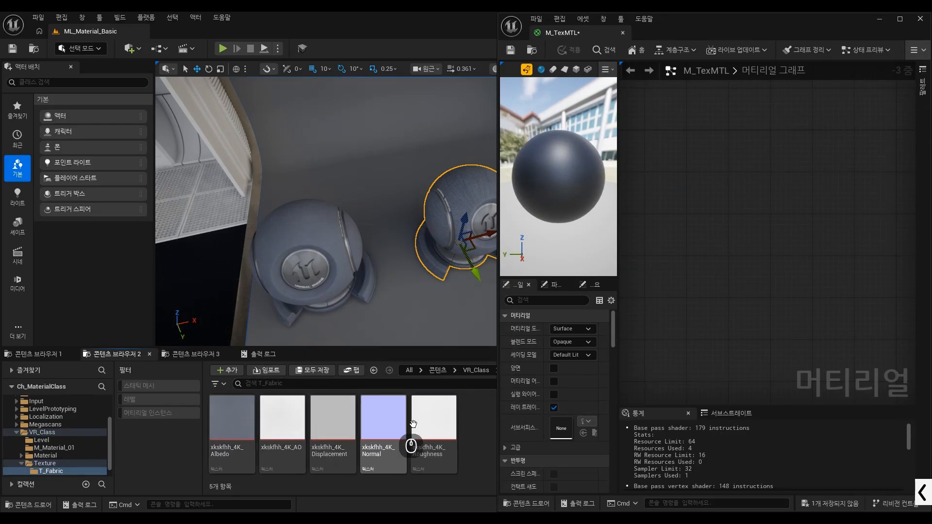
{"action": "key", "text": "ctrl+alt+g"}
{"action": "mouse_move", "coordinate": [468, 389]}
{"action": "left_mouse_down"}
{"action": "mouse_move", "coordinate": [468, 471]}
{"action": "mouse_move", "coordinate": [455, 386]}
{"action": "mouse_move", "coordinate": [196, 394]}
{"action": "mouse_move", "coordinate": [198, 472]}
{"action": "mouse_move", "coordinate": [429, 481]}
{"action": "left_mouse_up"}
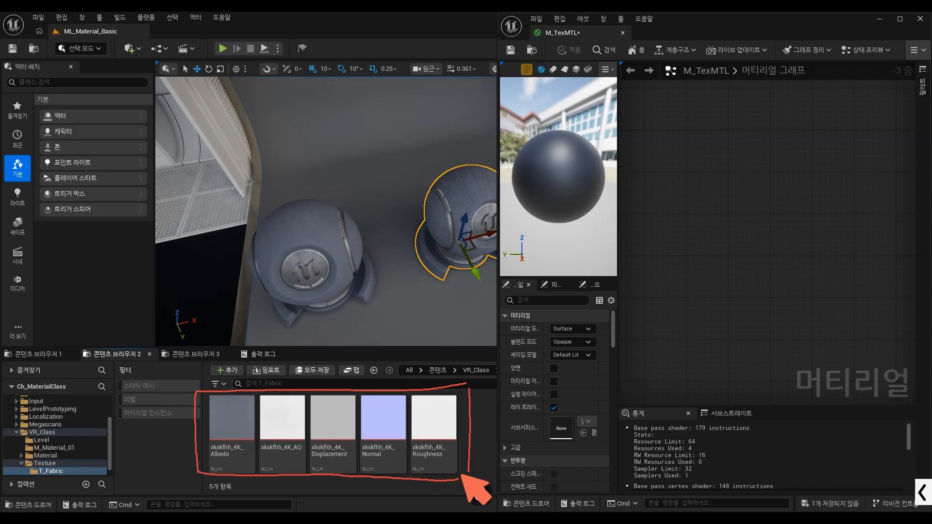
{"action": "key", "text": "ctrl+alt+g"}
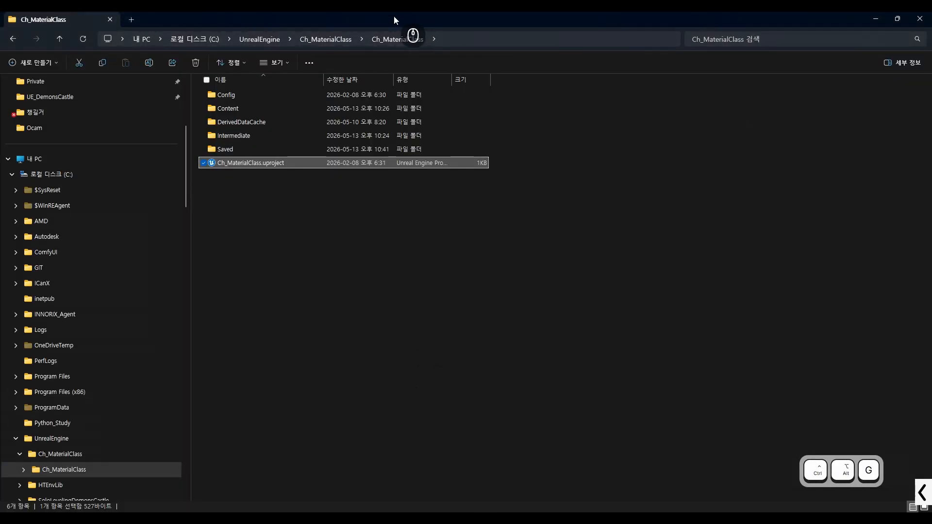
Step: Switch to File Explorer and examine the Roughness, Normal, Albedo, Displacement and AO JPG files in the fabric_plain_xkskfhh folder
{"action": "left_click_drag", "start_coordinate": [394, 21], "coordinate": [0, 84]}
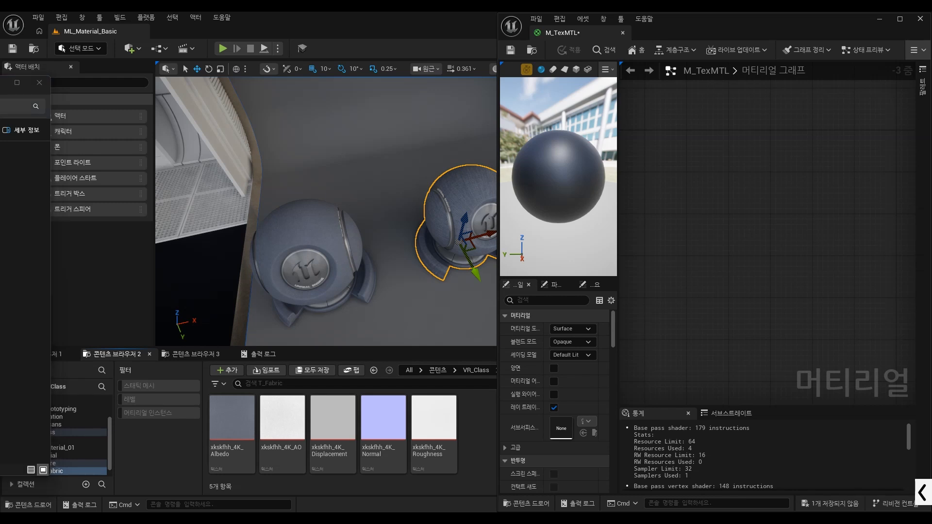
{"action": "left_click_drag", "start_coordinate": [5, 82], "coordinate": [421, 80]}
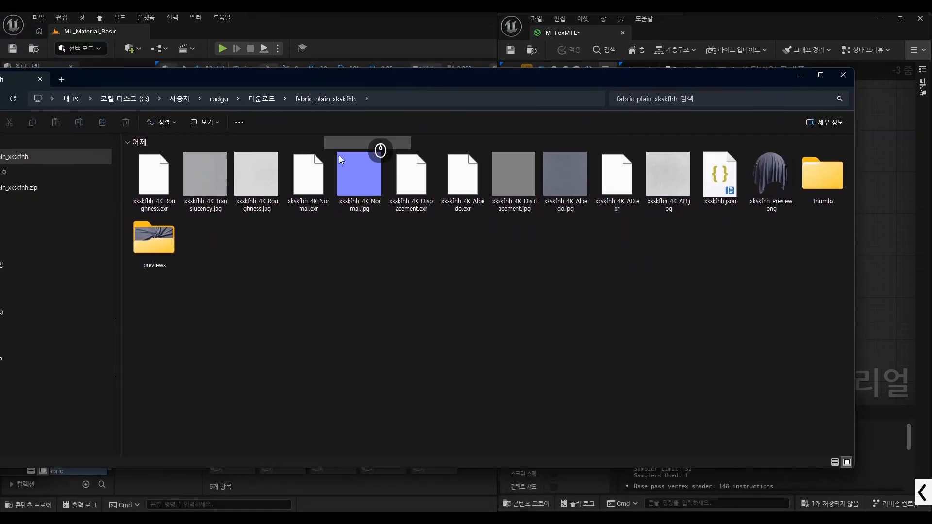
{"action": "key", "text": "ctrl+alt+g"}
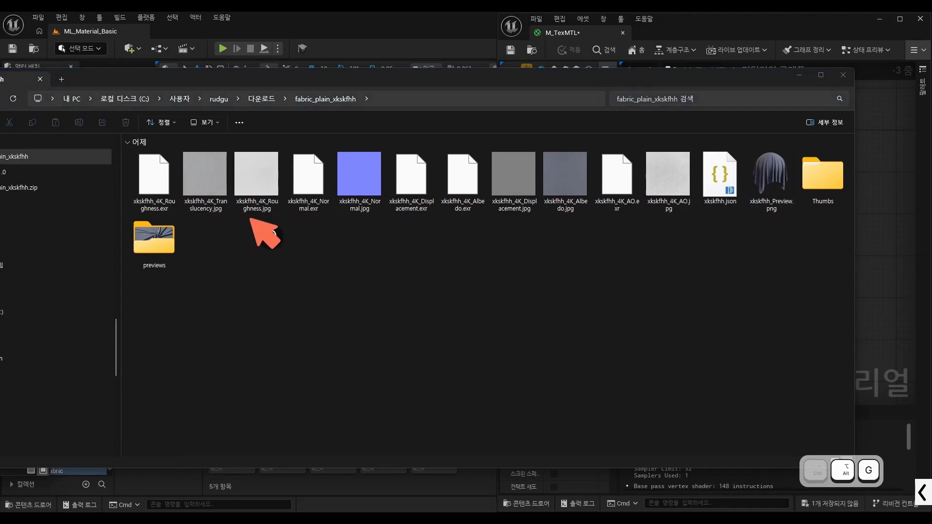
{"action": "left_click_drag", "start_coordinate": [240, 216], "coordinate": [267, 218]}
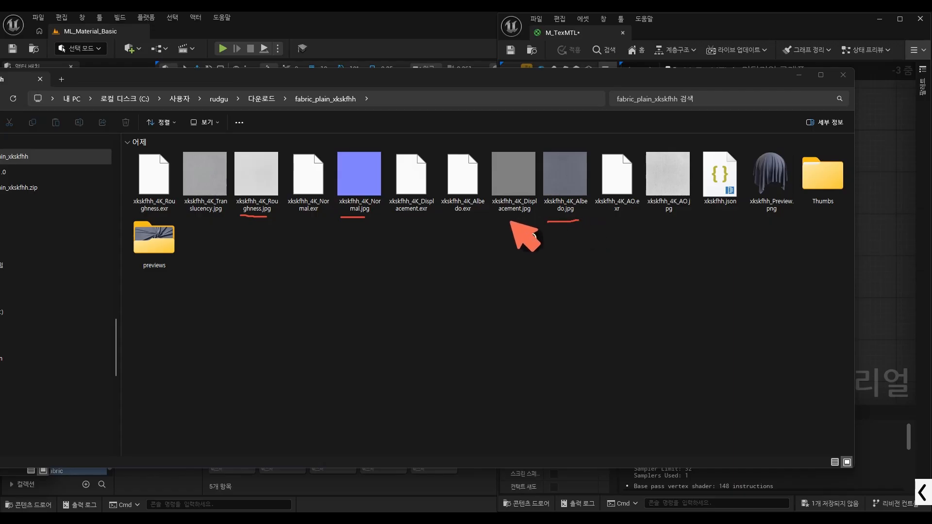
{"action": "left_click_drag", "start_coordinate": [503, 219], "coordinate": [530, 219]}
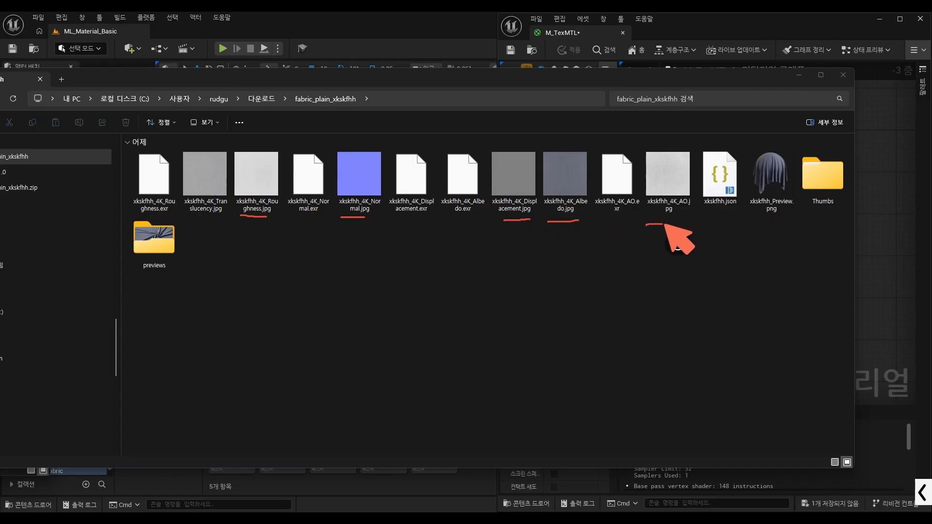
{"action": "key", "text": "ctrl+alt+g"}
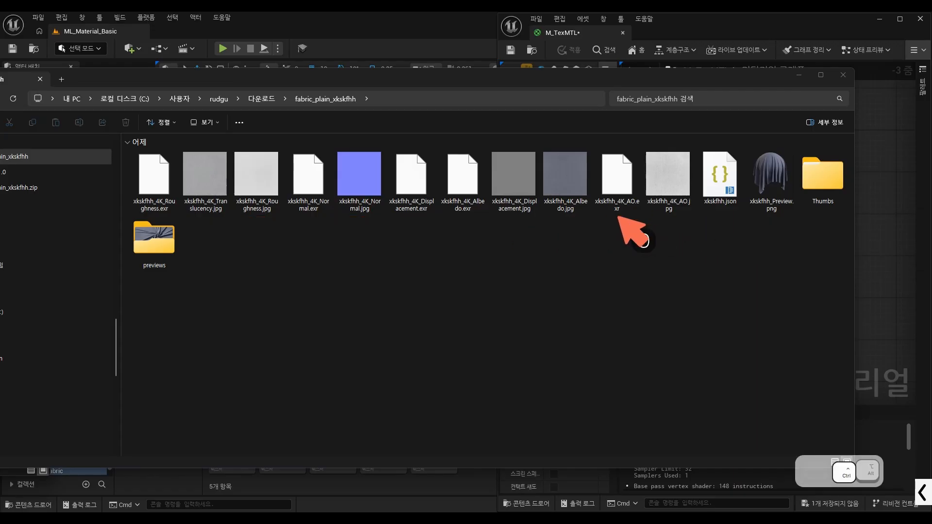
Step: Import xkskfhh_4K_Albedo.jpg from the fabric_plain_xkskfhh folder into the T_Fabric content folder
{"action": "mouse_move", "coordinate": [488, 75]}
{"action": "left_mouse_down"}
{"action": "mouse_move", "coordinate": [578, 279]}
{"action": "mouse_move", "coordinate": [422, 324]}
{"action": "mouse_move", "coordinate": [135, 136]}
{"action": "mouse_move", "coordinate": [89, 81]}
{"action": "left_mouse_up"}
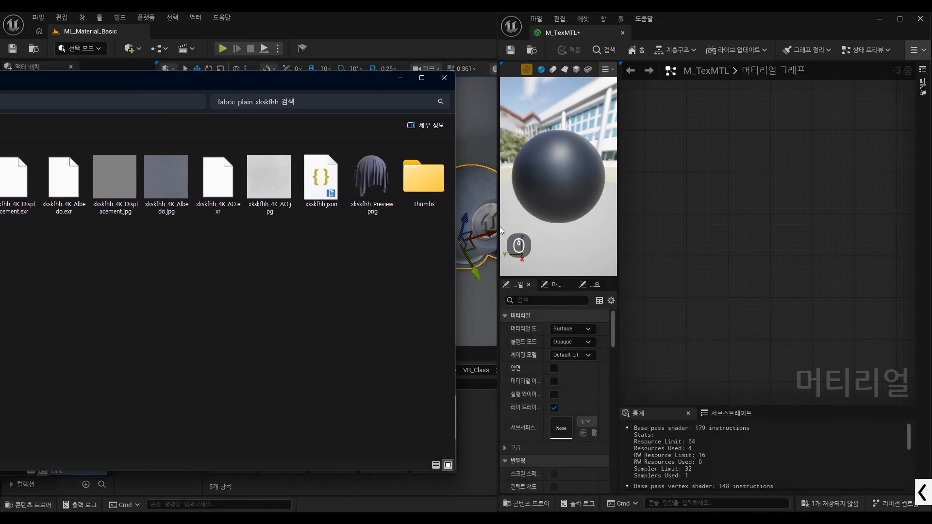
{"action": "left_click_drag", "start_coordinate": [500, 229], "coordinate": [717, 229]}
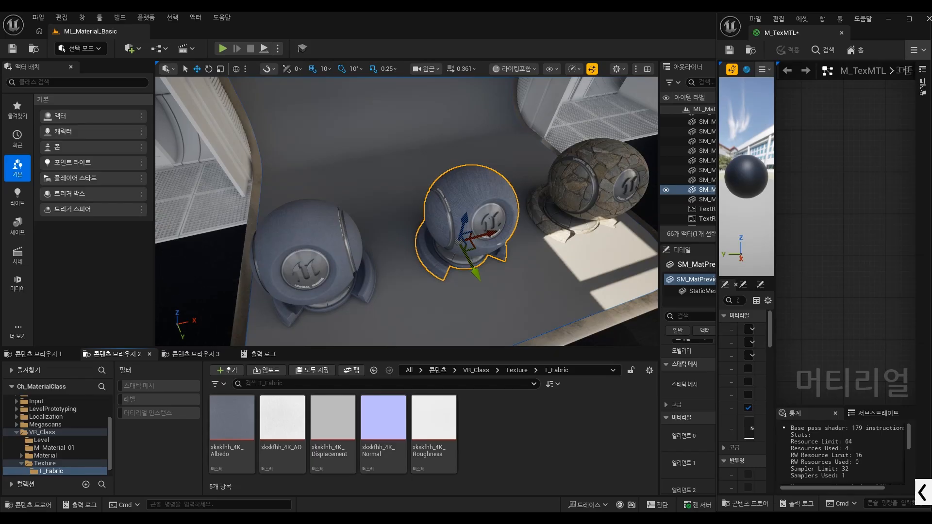
{"action": "key", "text": "alt+Tab"}
{"action": "left_click_drag", "start_coordinate": [170, 181], "coordinate": [586, 475]}
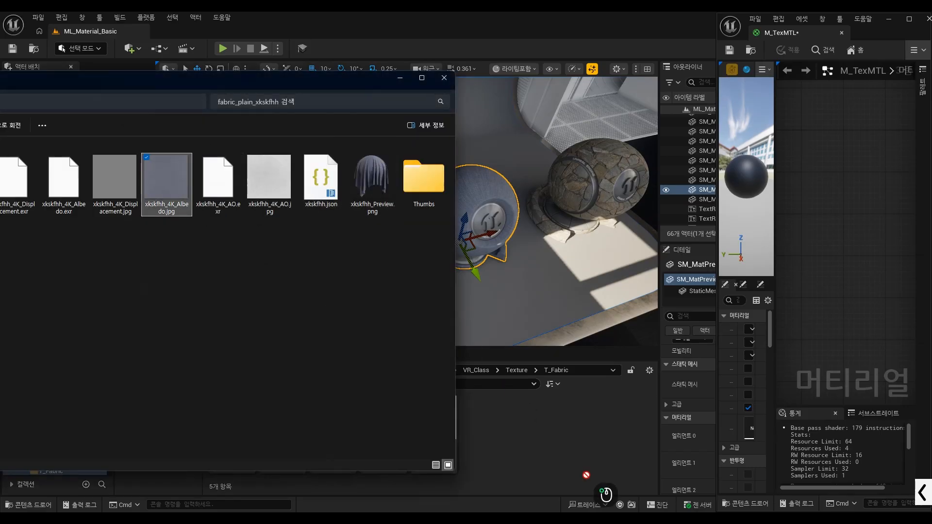
{"action": "left_click_drag", "start_coordinate": [544, 432], "coordinate": [543, 432]}
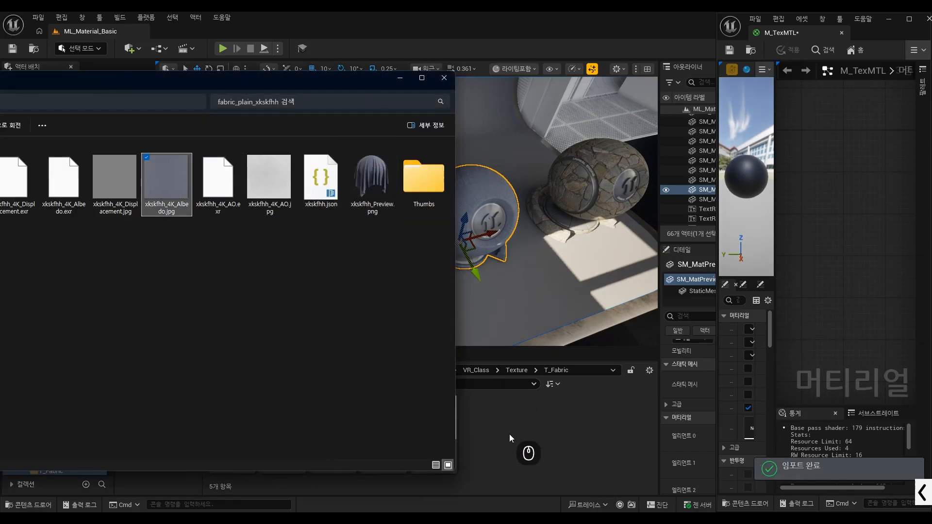
{"action": "left_click", "coordinate": [509, 434]}
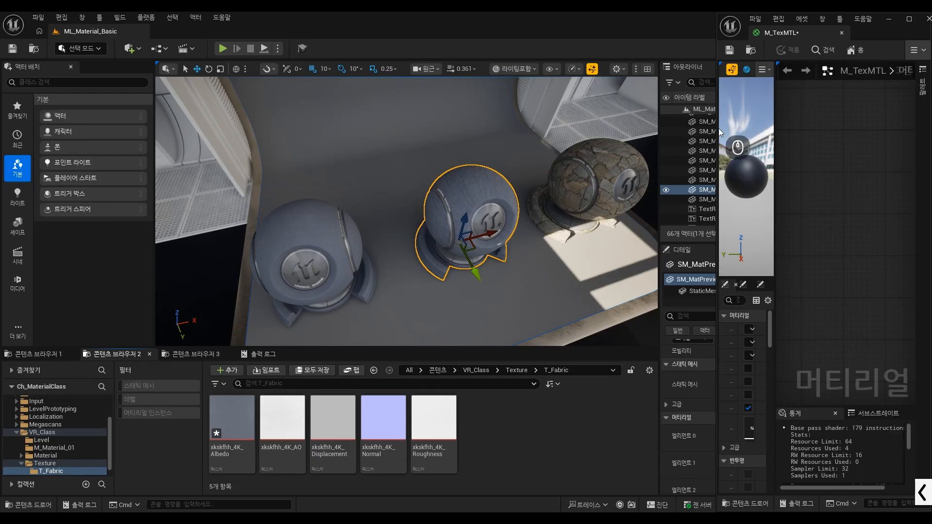
Step: Add the xkskfhh_4K Albedo, AO, Normal and Roughness textures to the M_TexMTL graph as Texture Sample nodes
{"action": "left_click_drag", "start_coordinate": [718, 128], "coordinate": [469, 127]}
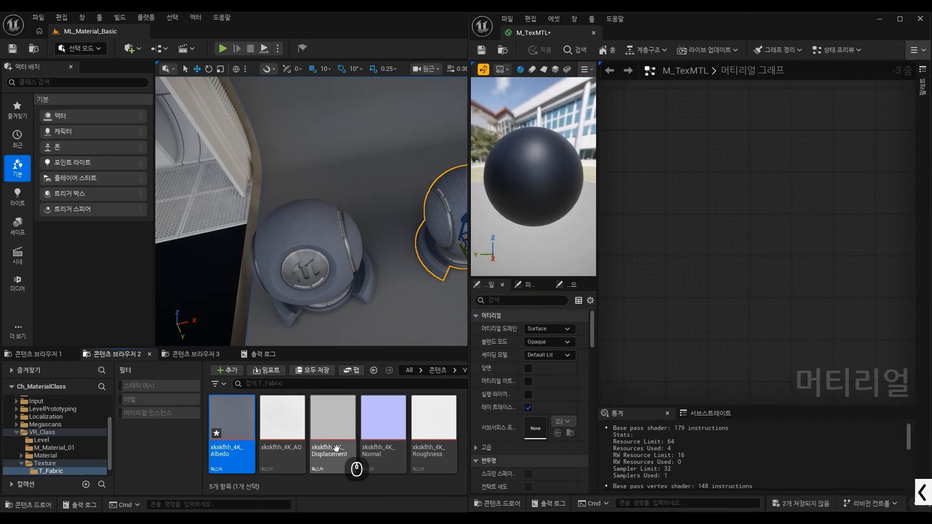
{"action": "left_click", "coordinate": [292, 425], "text": "ctrl"}
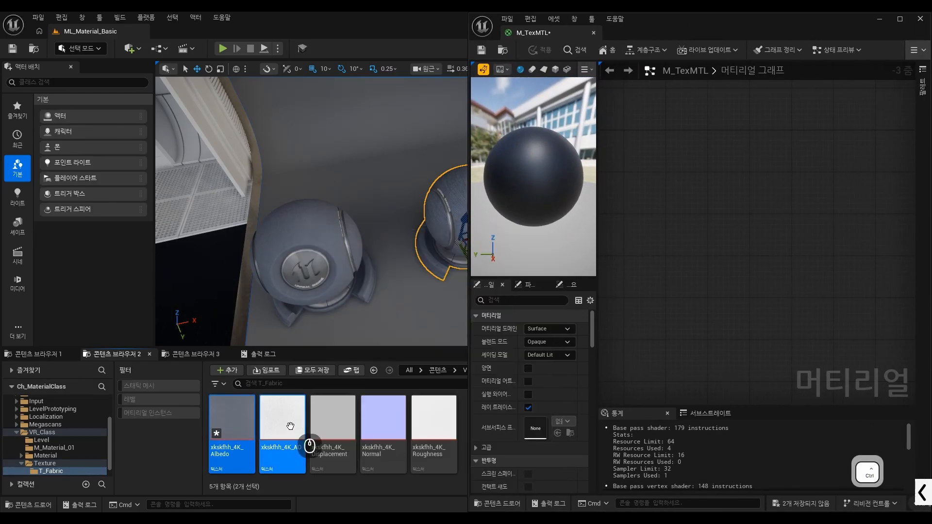
{"action": "left_click", "coordinate": [391, 433], "text": "ctrl"}
{"action": "left_click", "coordinate": [437, 429], "text": "ctrl"}
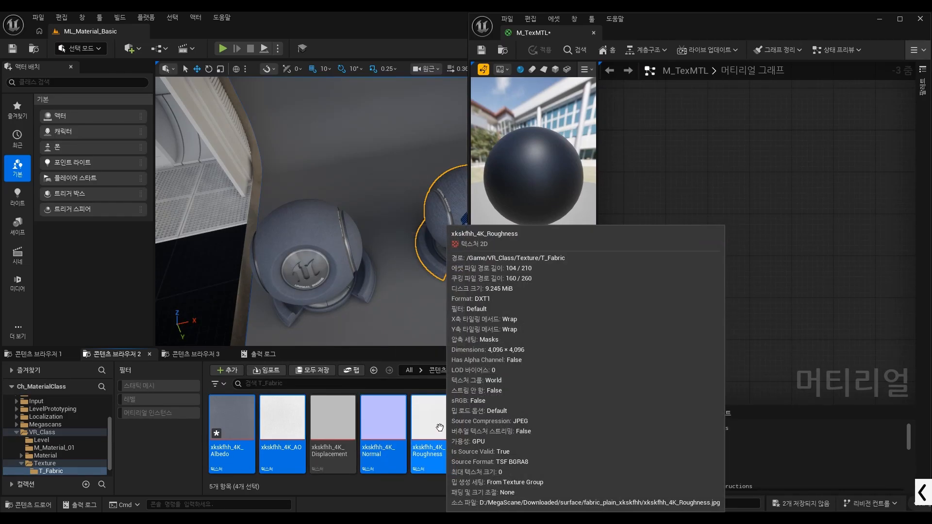
{"action": "left_click_drag", "start_coordinate": [439, 427], "coordinate": [699, 227]}
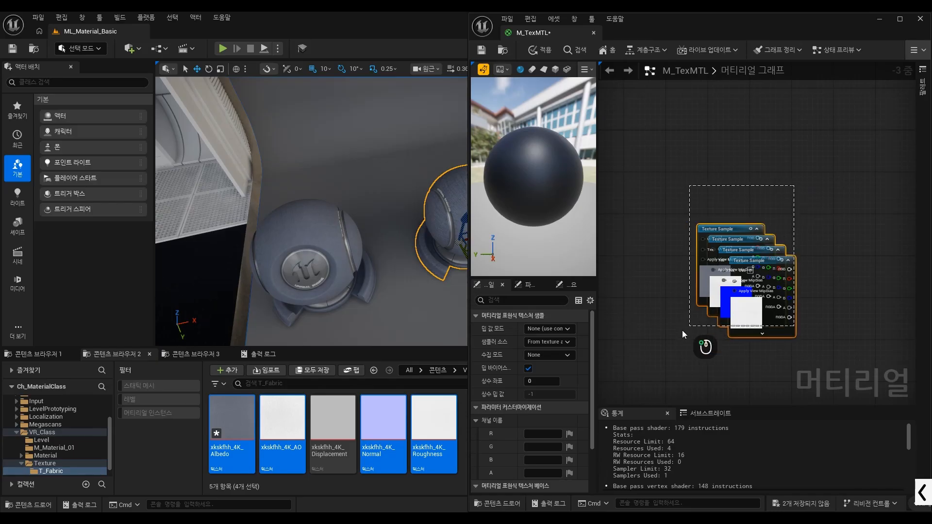
{"action": "scroll", "coordinate": [648, 270], "scroll_direction": "down", "scroll_amount": 1}
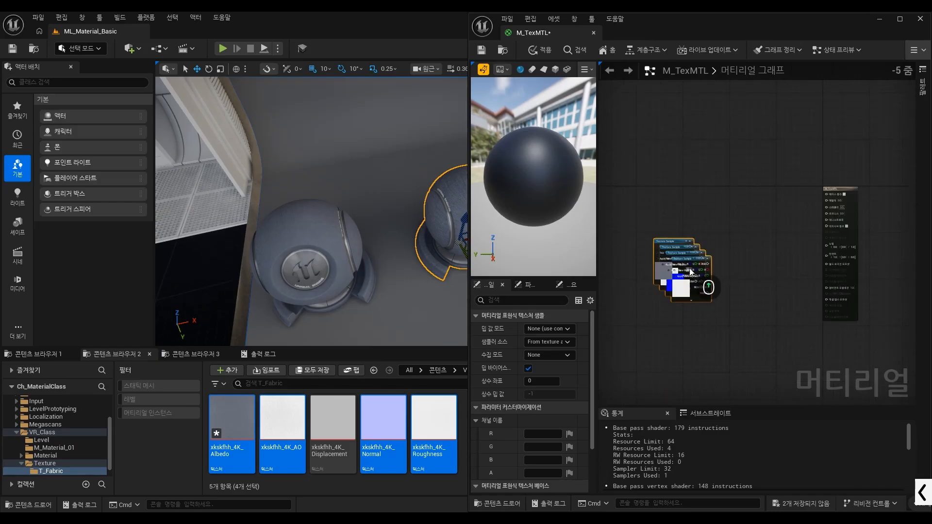
Step: Maximise the M_TexMTL editor, move the Albedo Texture Sample above the other texture nodes, and check its assigned texture
{"action": "double_click", "coordinate": [767, 22]}
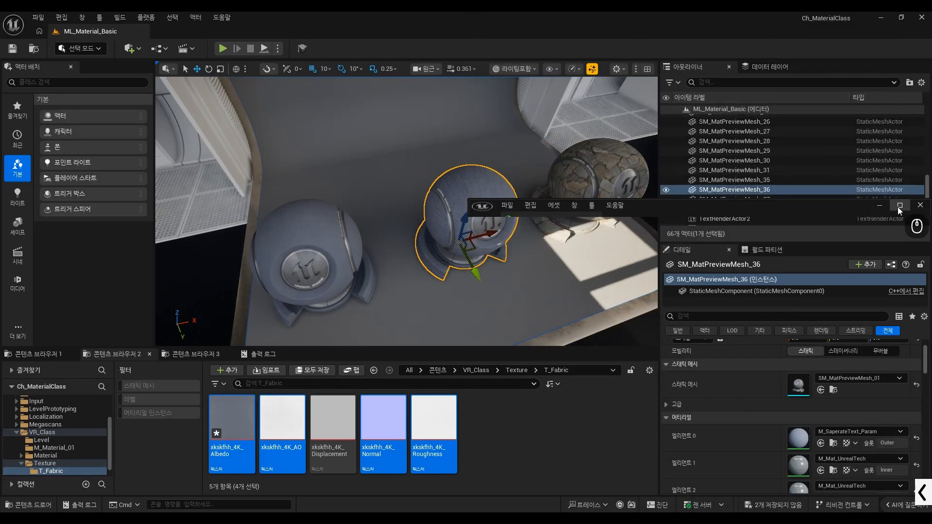
{"action": "left_click", "coordinate": [899, 205]}
{"action": "left_click", "coordinate": [475, 233]}
{"action": "scroll", "coordinate": [353, 232], "scroll_direction": "down", "scroll_amount": 1}
{"action": "scroll", "coordinate": [311, 214], "scroll_direction": "up", "scroll_amount": 3}
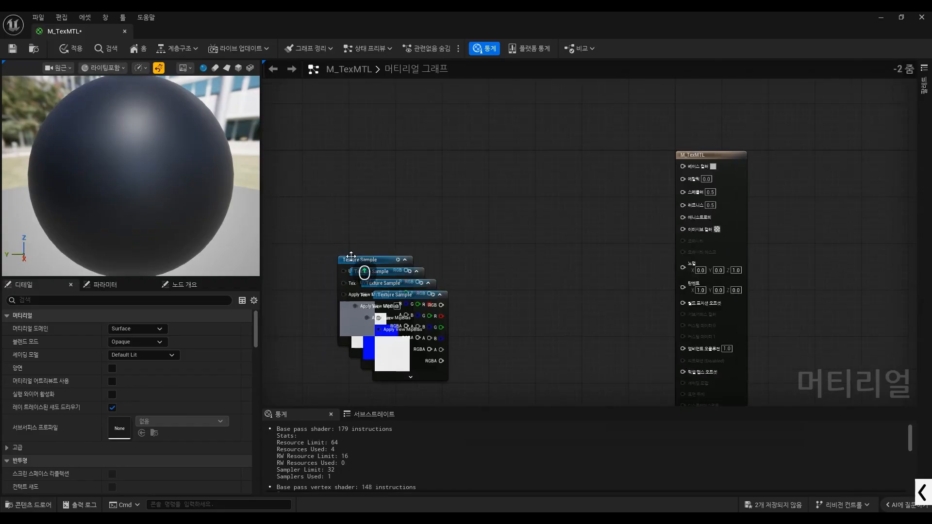
{"action": "left_click_drag", "start_coordinate": [384, 257], "coordinate": [401, 129]}
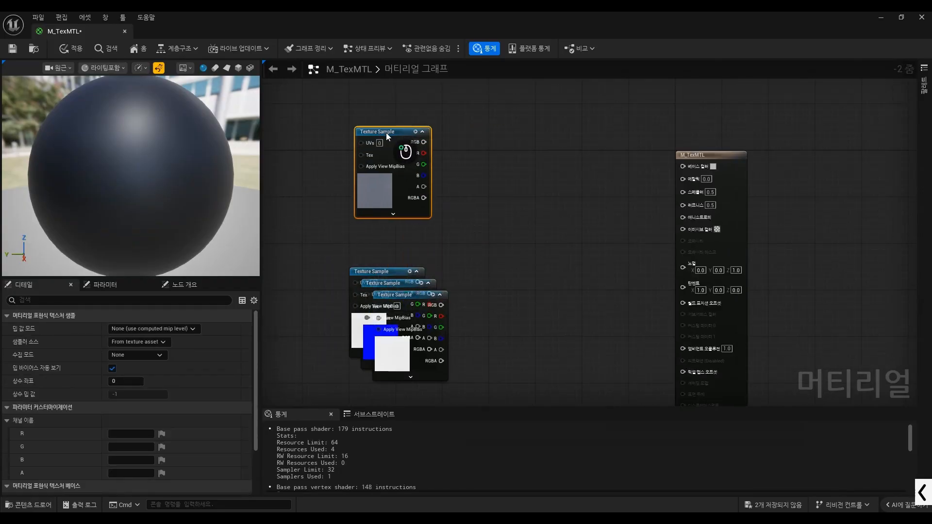
{"action": "scroll", "coordinate": [153, 408], "scroll_direction": "down", "scroll_amount": 3}
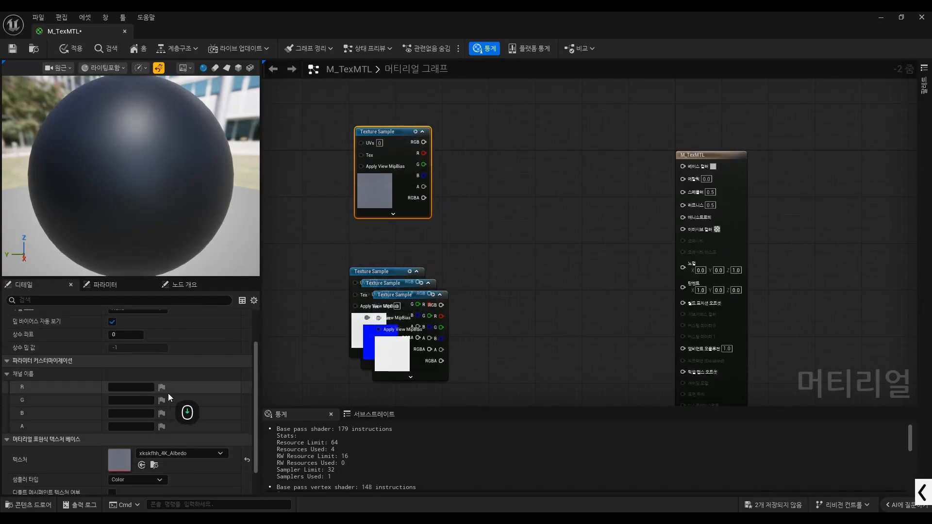
Step: Lower the Albedo Texture Sample slightly and connect its RGB output to the Base Color input of M_TexMTL
{"action": "scroll", "coordinate": [456, 196], "scroll_direction": "down", "scroll_amount": 1}
{"action": "scroll", "coordinate": [423, 178], "scroll_direction": "up", "scroll_amount": 2}
{"action": "left_click_drag", "start_coordinate": [396, 134], "coordinate": [395, 155]}
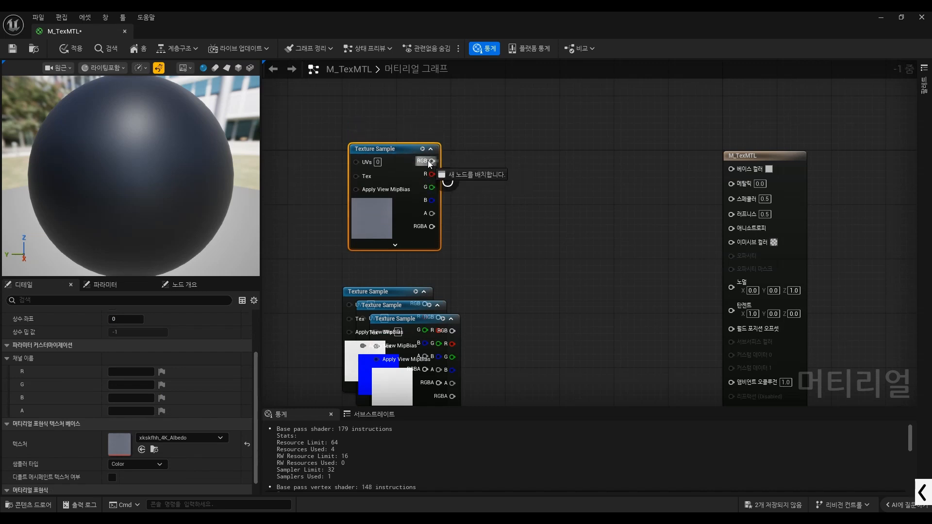
{"action": "left_click_drag", "start_coordinate": [430, 164], "coordinate": [765, 152]}
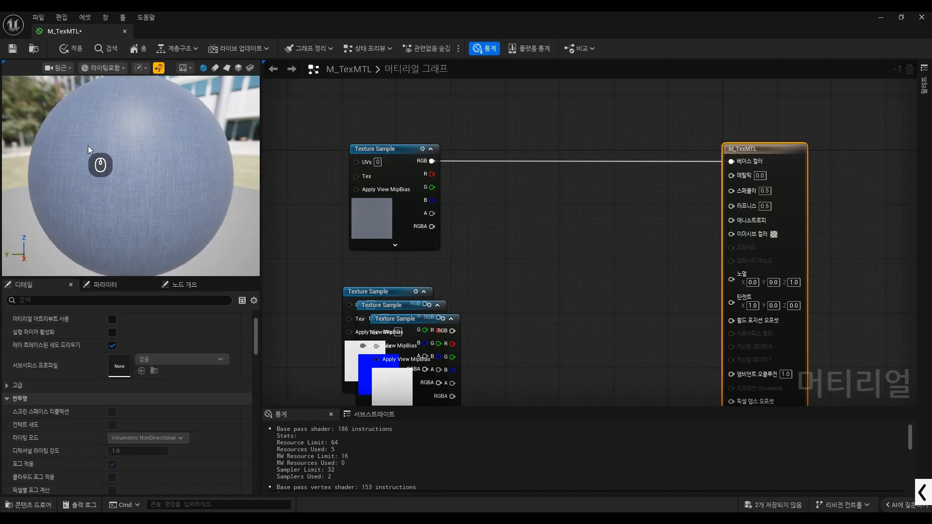
{"action": "key", "text": "ctrl+alt+g"}
{"action": "mouse_move", "coordinate": [102, 85]}
{"action": "left_mouse_down"}
{"action": "mouse_move", "coordinate": [68, 121]}
{"action": "mouse_move", "coordinate": [265, 194]}
{"action": "mouse_move", "coordinate": [39, 121]}
{"action": "left_mouse_up"}
{"action": "key", "text": "ctrl+alt+g"}
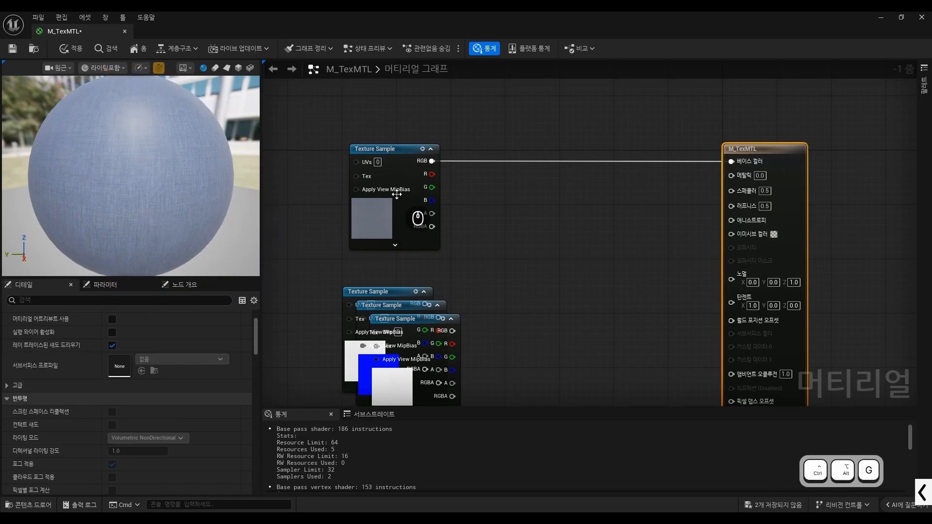
Step: Open the xkskfhh_4K_Albedo texture from the T_Fabric content folder and examine its image and sRGB setting
{"action": "left_click", "coordinate": [404, 176]}
{"action": "scroll", "coordinate": [202, 444], "scroll_direction": "down", "scroll_amount": 2}
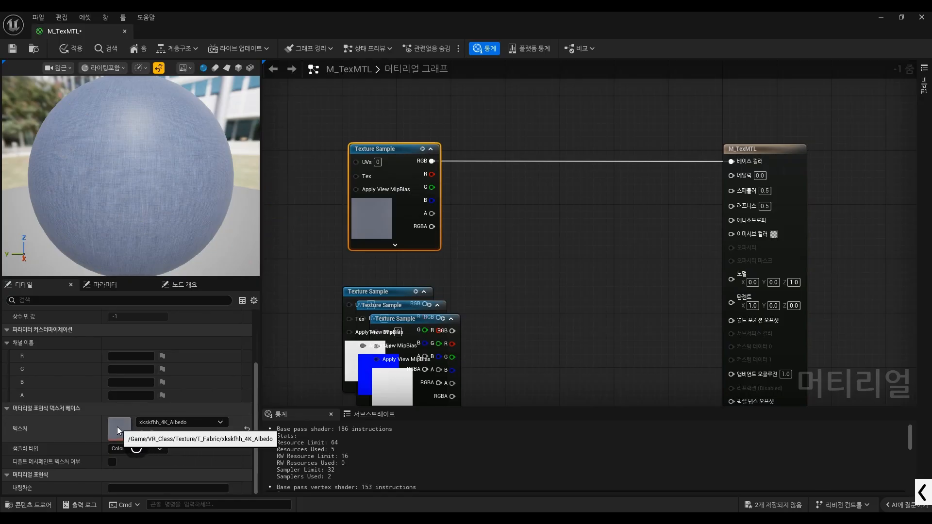
{"action": "left_click_drag", "start_coordinate": [255, 24], "coordinate": [499, 113]}
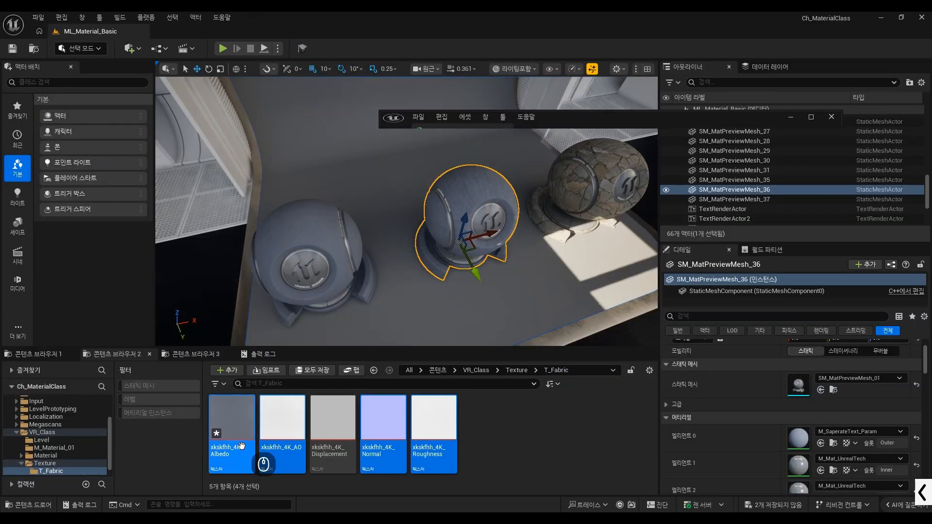
{"action": "left_click", "coordinate": [232, 417]}
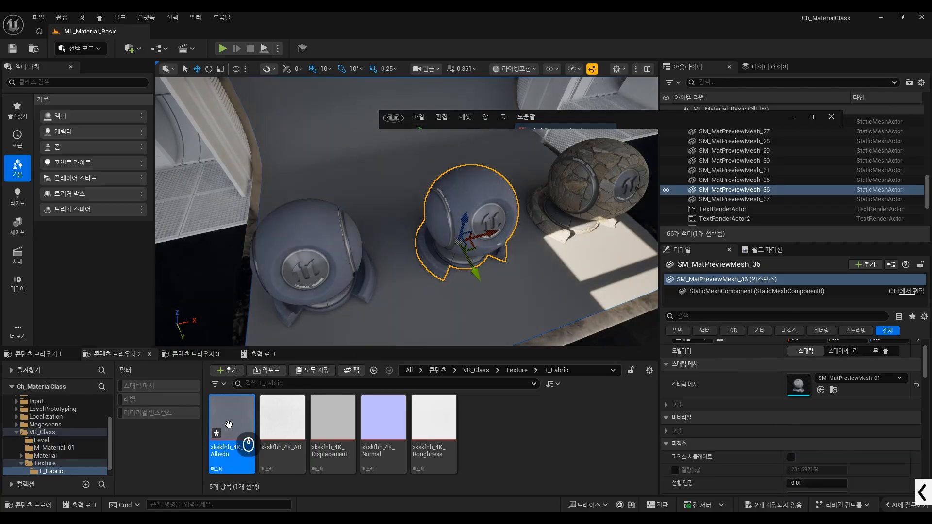
{"action": "double_click", "coordinate": [581, 115]}
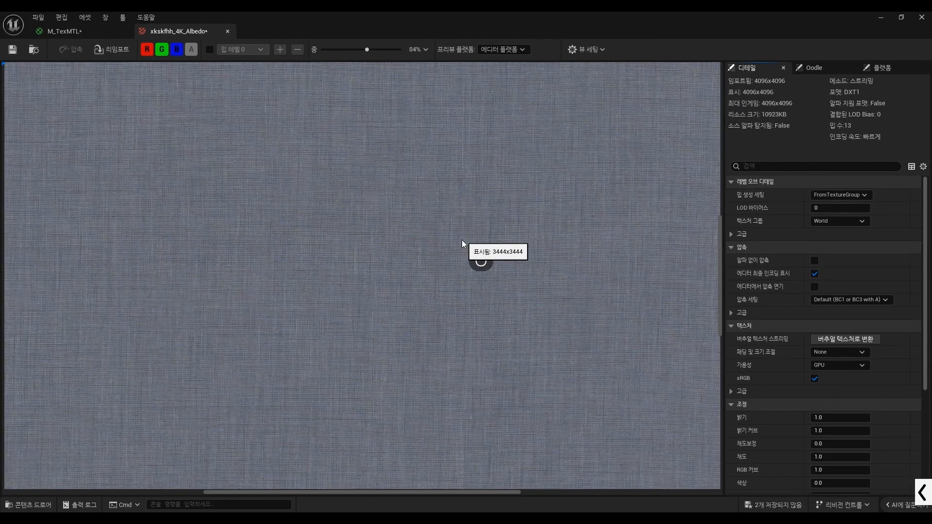
{"action": "scroll", "coordinate": [451, 223], "scroll_direction": "down", "scroll_amount": 3}
{"action": "scroll", "coordinate": [417, 274], "scroll_direction": "up", "scroll_amount": 3}
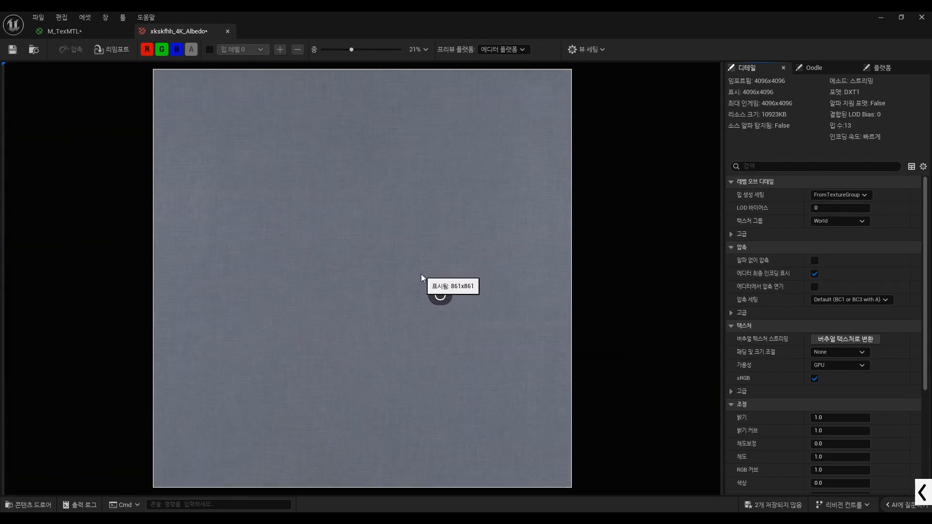
{"action": "scroll", "coordinate": [420, 273], "scroll_direction": "down", "scroll_amount": 2}
{"action": "key", "text": "ctrl+alt+g"}
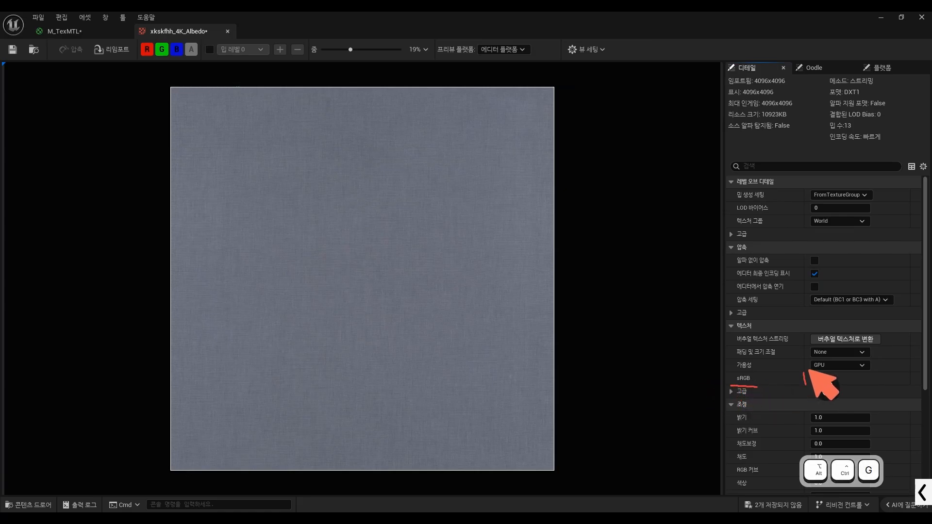
{"action": "mouse_move", "coordinate": [808, 370]}
{"action": "left_mouse_down"}
{"action": "mouse_move", "coordinate": [829, 387]}
{"action": "mouse_move", "coordinate": [806, 386]}
{"action": "left_mouse_up"}
{"action": "mouse_move", "coordinate": [735, 378]}
{"action": "left_mouse_down"}
{"action": "mouse_move", "coordinate": [536, 344]}
{"action": "mouse_move", "coordinate": [527, 363]}
{"action": "left_mouse_up"}
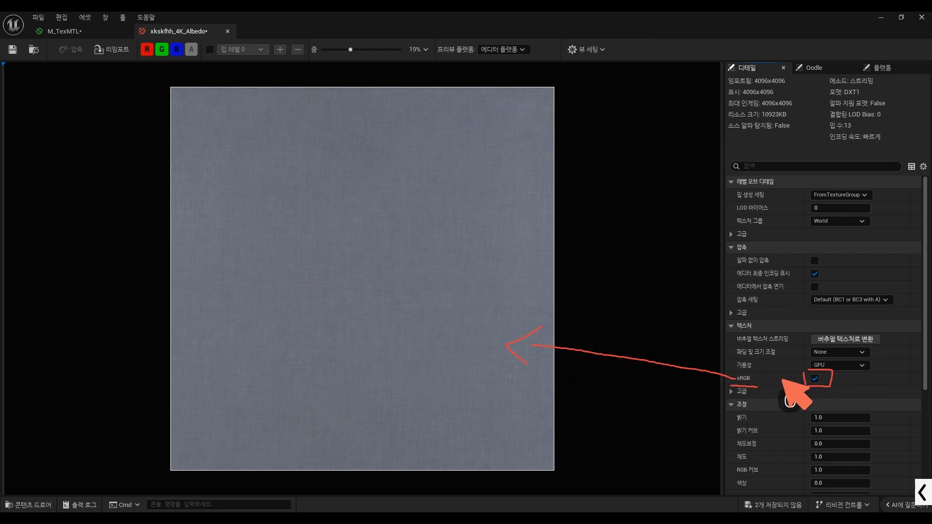
{"action": "mouse_move", "coordinate": [782, 382]}
{"action": "left_mouse_down"}
{"action": "mouse_move", "coordinate": [825, 370]}
{"action": "mouse_move", "coordinate": [807, 393]}
{"action": "mouse_move", "coordinate": [803, 378]}
{"action": "left_mouse_up"}
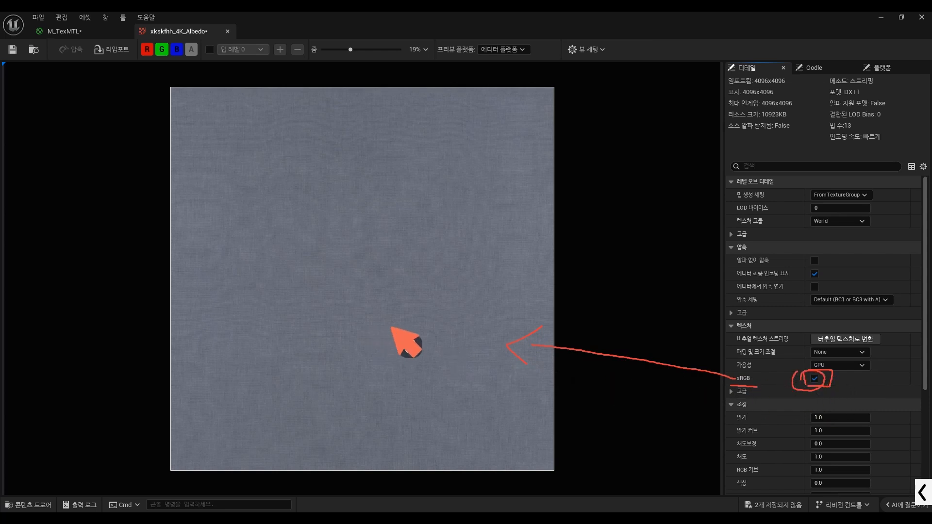
{"action": "key", "text": "ctrl+alt+g"}
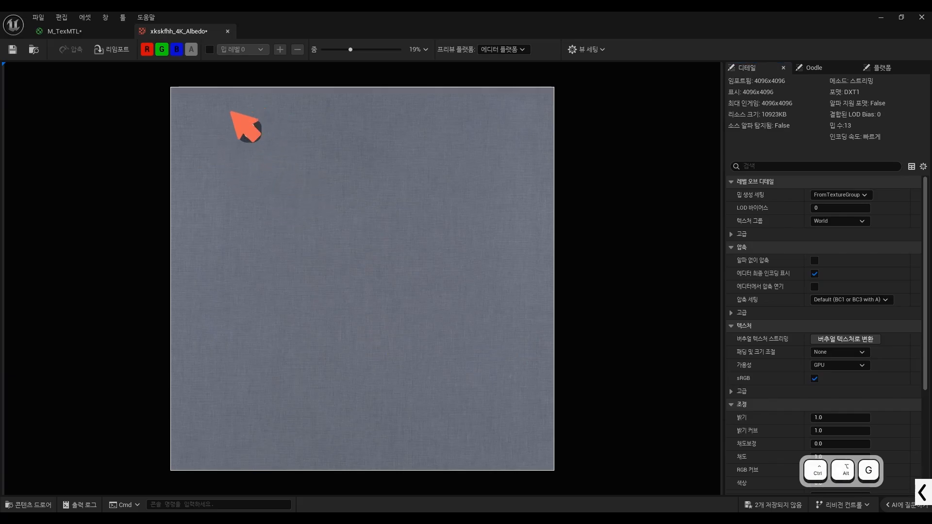
{"action": "mouse_move", "coordinate": [261, 134]}
{"action": "left_mouse_down"}
{"action": "mouse_move", "coordinate": [269, 118]}
{"action": "mouse_move", "coordinate": [290, 141]}
{"action": "left_mouse_up"}
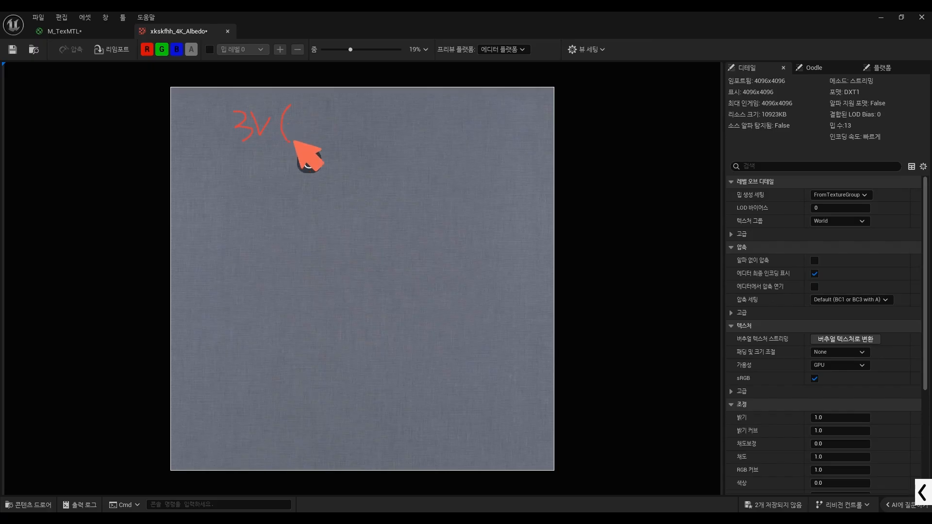
{"action": "left_click_drag", "start_coordinate": [304, 111], "coordinate": [302, 132]}
{"action": "mouse_move", "coordinate": [302, 114]}
{"action": "left_mouse_down"}
{"action": "mouse_move", "coordinate": [323, 137]}
{"action": "mouse_move", "coordinate": [353, 120]}
{"action": "left_mouse_up"}
{"action": "mouse_move", "coordinate": [344, 121]}
{"action": "left_mouse_down"}
{"action": "mouse_move", "coordinate": [346, 138]}
{"action": "mouse_move", "coordinate": [332, 125]}
{"action": "mouse_move", "coordinate": [343, 130]}
{"action": "left_mouse_up"}
{"action": "mouse_move", "coordinate": [364, 131]}
{"action": "left_mouse_down"}
{"action": "mouse_move", "coordinate": [362, 139]}
{"action": "mouse_move", "coordinate": [364, 124]}
{"action": "mouse_move", "coordinate": [380, 134]}
{"action": "mouse_move", "coordinate": [367, 139]}
{"action": "left_mouse_up"}
{"action": "left_click_drag", "start_coordinate": [393, 100], "coordinate": [389, 146]}
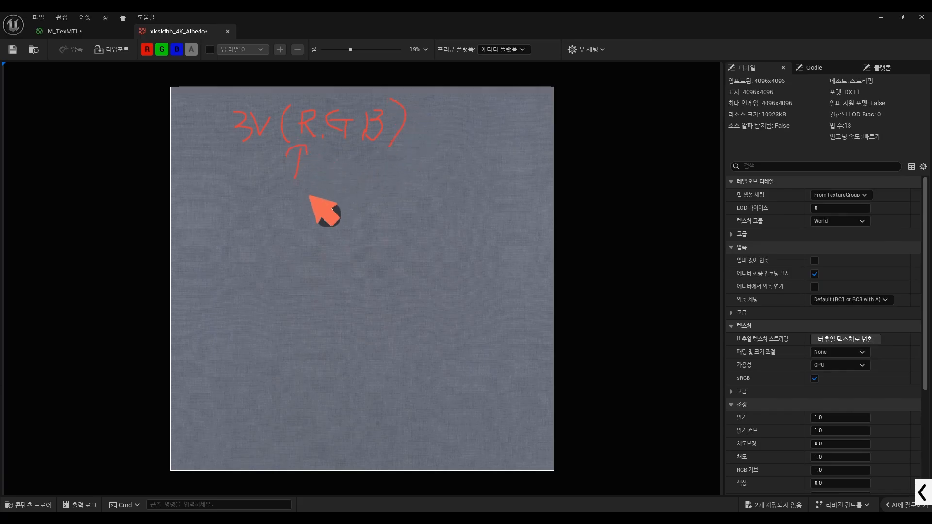
{"action": "mouse_move", "coordinate": [307, 183]}
{"action": "left_mouse_down"}
{"action": "mouse_move", "coordinate": [328, 162]}
{"action": "mouse_move", "coordinate": [374, 150]}
{"action": "left_mouse_up"}
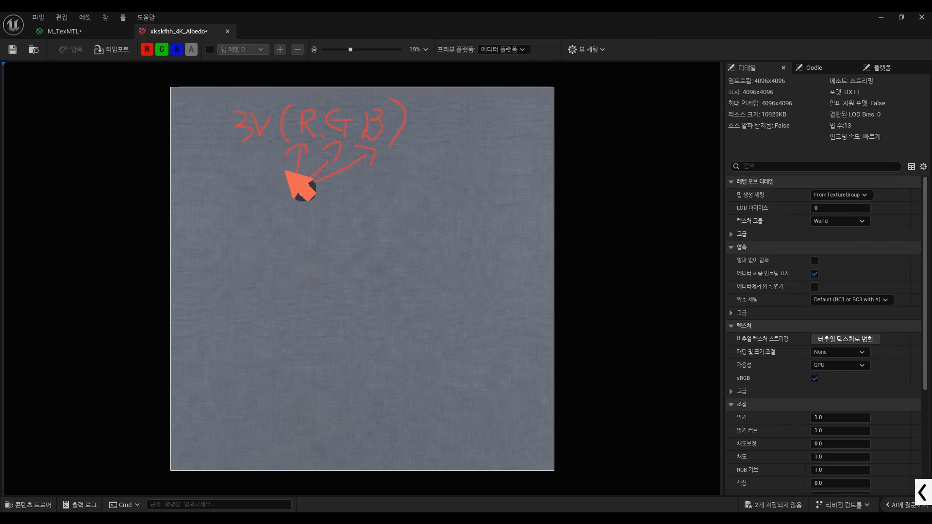
{"action": "mouse_move", "coordinate": [210, 210]}
{"action": "left_mouse_down"}
{"action": "mouse_move", "coordinate": [214, 246]}
{"action": "mouse_move", "coordinate": [231, 205]}
{"action": "mouse_move", "coordinate": [209, 212]}
{"action": "left_mouse_up"}
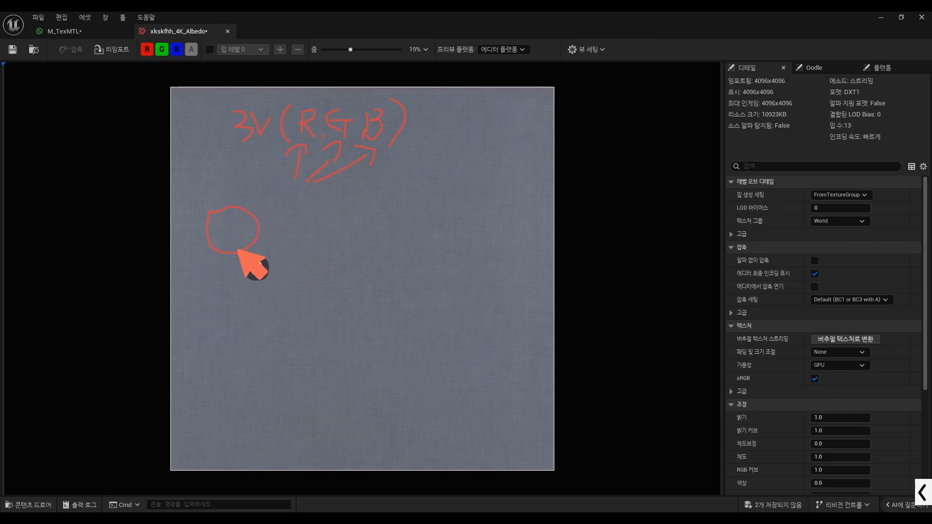
{"action": "key", "text": "ctrl+alt+g"}
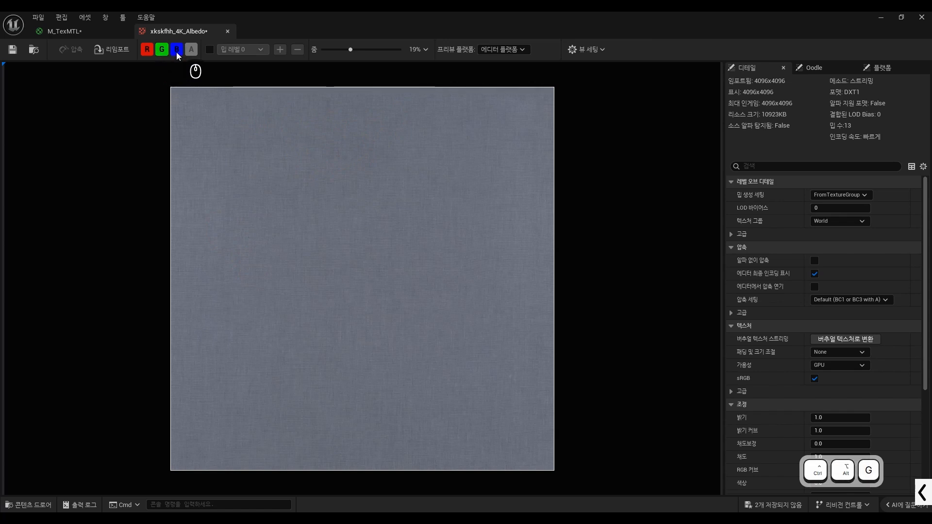
Step: Show only the red channel of the Albedo texture and inspect the greyscale image up close
{"action": "left_click", "coordinate": [176, 50]}
{"action": "left_click", "coordinate": [163, 50]}
{"action": "scroll", "coordinate": [334, 229], "scroll_direction": "up", "scroll_amount": 1}
{"action": "scroll", "coordinate": [331, 225], "scroll_direction": "up", "scroll_amount": 1}
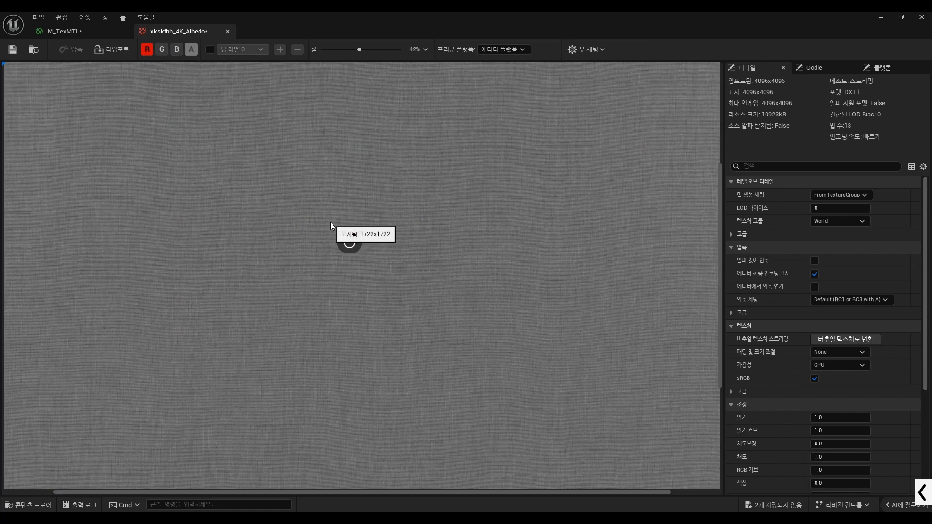
{"action": "scroll", "coordinate": [326, 225], "scroll_direction": "down", "scroll_amount": 2}
{"action": "key", "text": "ctrl+alt+g"}
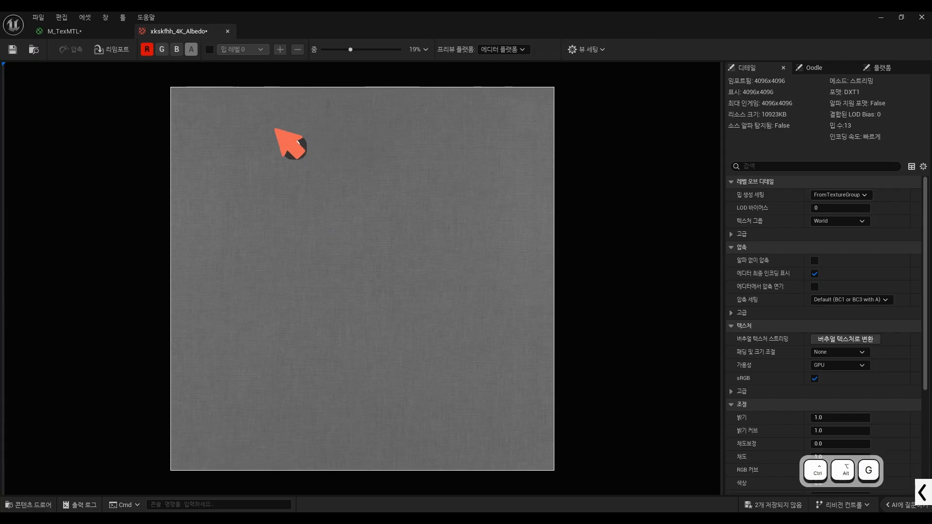
{"action": "mouse_move", "coordinate": [275, 129]}
{"action": "left_mouse_down"}
{"action": "mouse_move", "coordinate": [271, 166]}
{"action": "mouse_move", "coordinate": [355, 140]}
{"action": "mouse_move", "coordinate": [348, 238]}
{"action": "mouse_move", "coordinate": [226, 237]}
{"action": "left_mouse_up"}
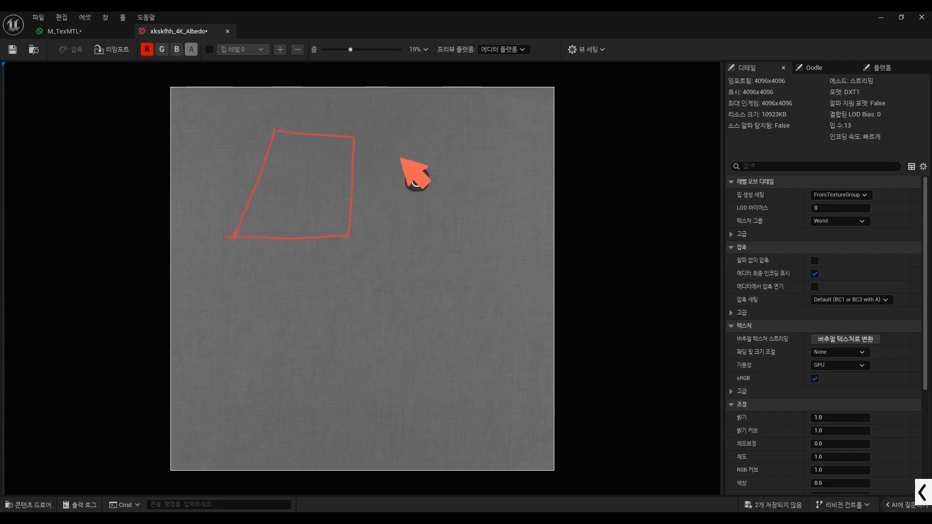
{"action": "left_click_drag", "start_coordinate": [410, 136], "coordinate": [410, 180]}
{"action": "key", "text": "ctrl+alt+g"}
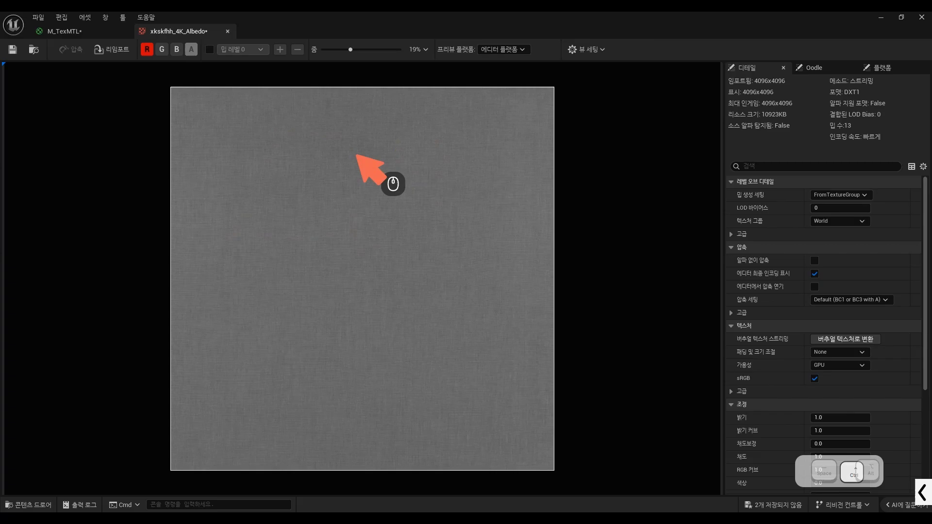
Step: Turn the green and blue channels of the Albedo texture back on, inspect the full-colour image and close the texture
{"action": "left_click", "coordinate": [163, 49]}
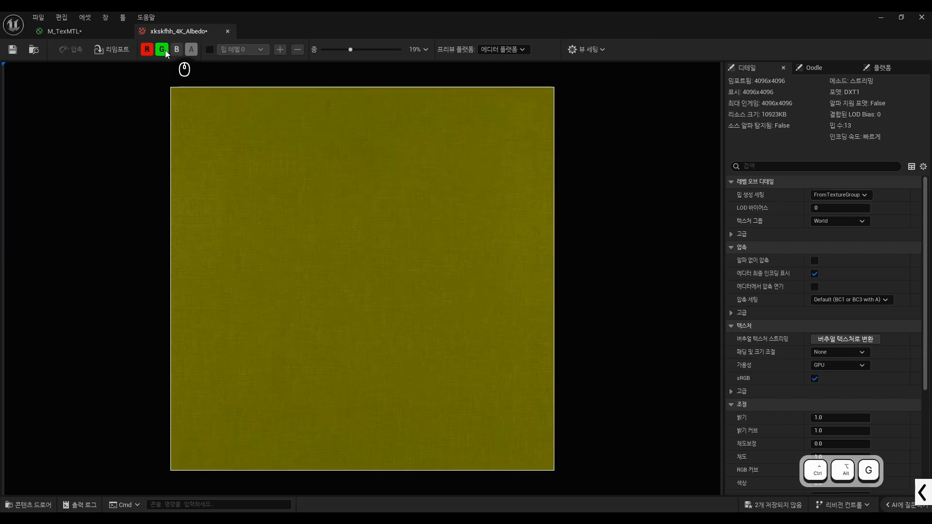
{"action": "left_click", "coordinate": [177, 49]}
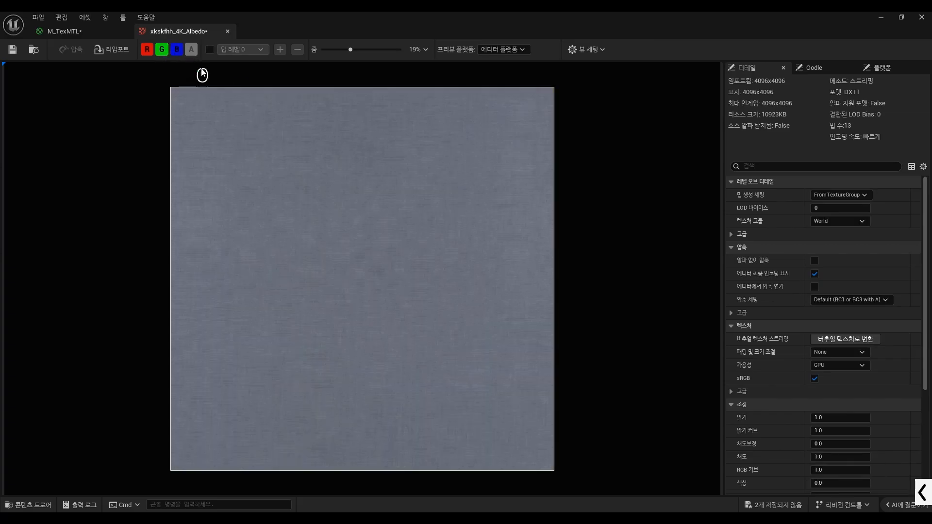
{"action": "scroll", "coordinate": [329, 180], "scroll_direction": "up", "scroll_amount": 2}
{"action": "scroll", "coordinate": [327, 182], "scroll_direction": "down", "scroll_amount": 2}
{"action": "key", "text": "ctrl+alt+g"}
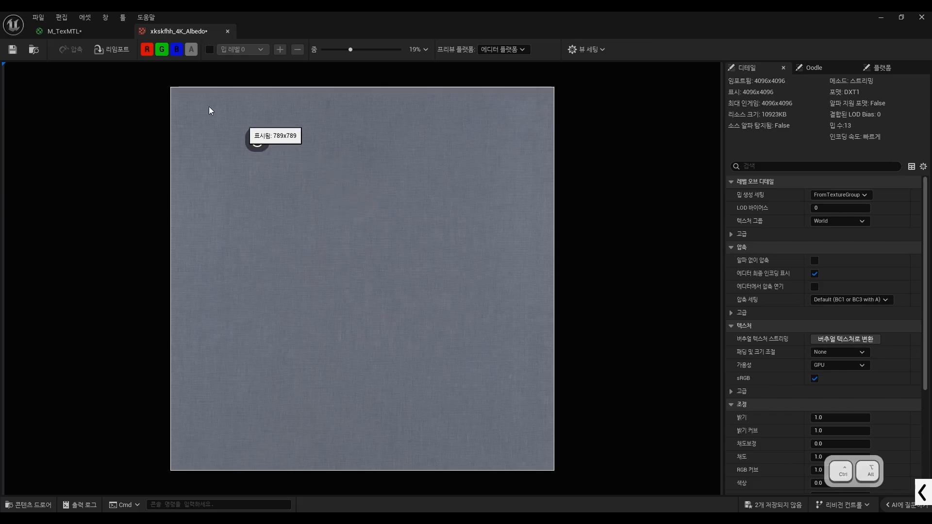
{"action": "mouse_move", "coordinate": [174, 104]}
{"action": "left_mouse_down"}
{"action": "mouse_move", "coordinate": [170, 68]}
{"action": "mouse_move", "coordinate": [588, 196]}
{"action": "mouse_move", "coordinate": [241, 457]}
{"action": "mouse_move", "coordinate": [125, 239]}
{"action": "left_mouse_up"}
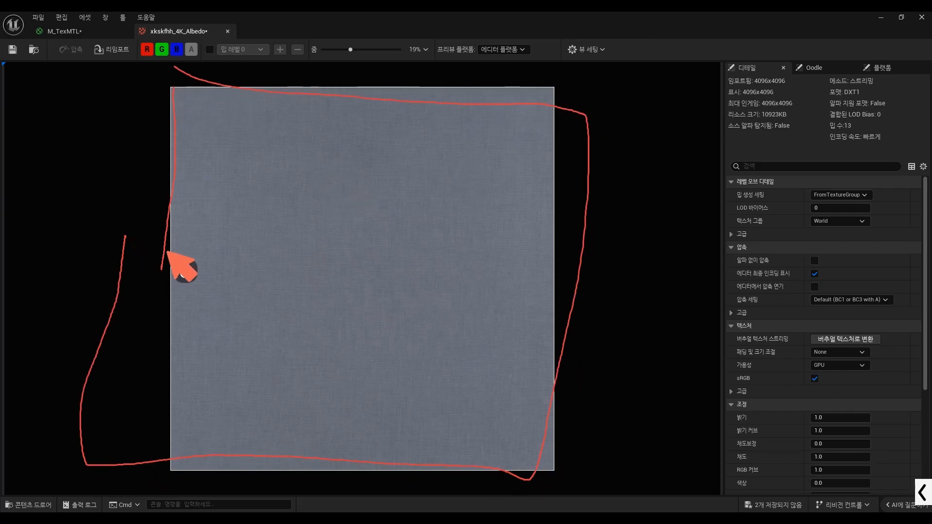
{"action": "key", "text": "ctrl+alt+g"}
{"action": "left_click", "coordinate": [227, 31]}
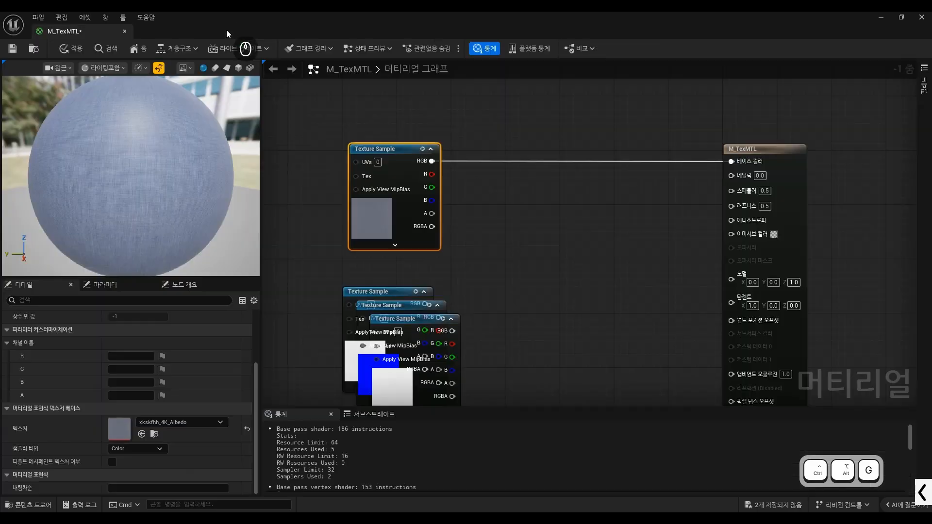
Step: Move the Albedo Texture Sample slightly farther away from the M_TexMTL output node
{"action": "left_click", "coordinate": [545, 307]}
{"action": "scroll", "coordinate": [461, 209], "scroll_direction": "down", "scroll_amount": 2}
{"action": "scroll", "coordinate": [439, 214], "scroll_direction": "up", "scroll_amount": 2}
{"action": "left_click_drag", "start_coordinate": [396, 212], "coordinate": [369, 213]}
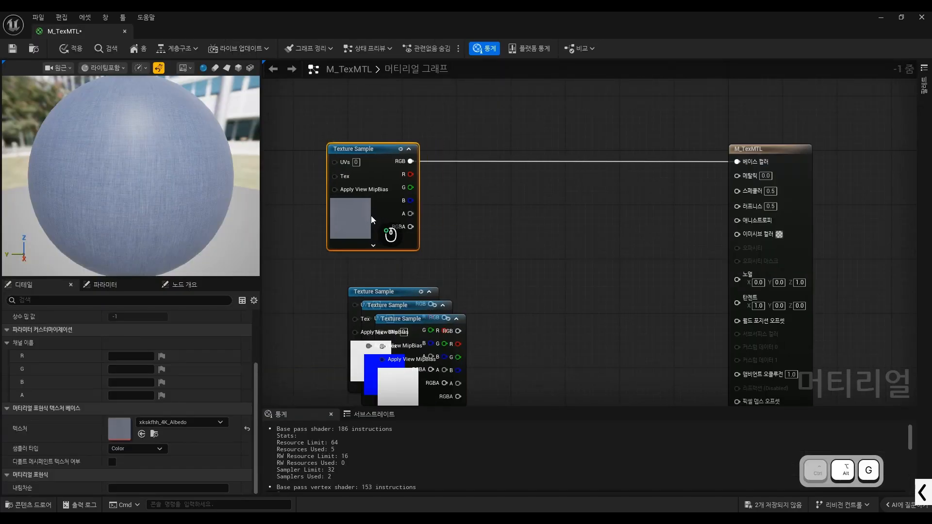
{"action": "scroll", "coordinate": [502, 178], "scroll_direction": "down", "scroll_amount": 2}
{"action": "scroll", "coordinate": [413, 167], "scroll_direction": "up", "scroll_amount": 2}
{"action": "scroll", "coordinate": [446, 243], "scroll_direction": "down", "scroll_amount": 2}
{"action": "scroll", "coordinate": [420, 282], "scroll_direction": "up", "scroll_amount": 2}
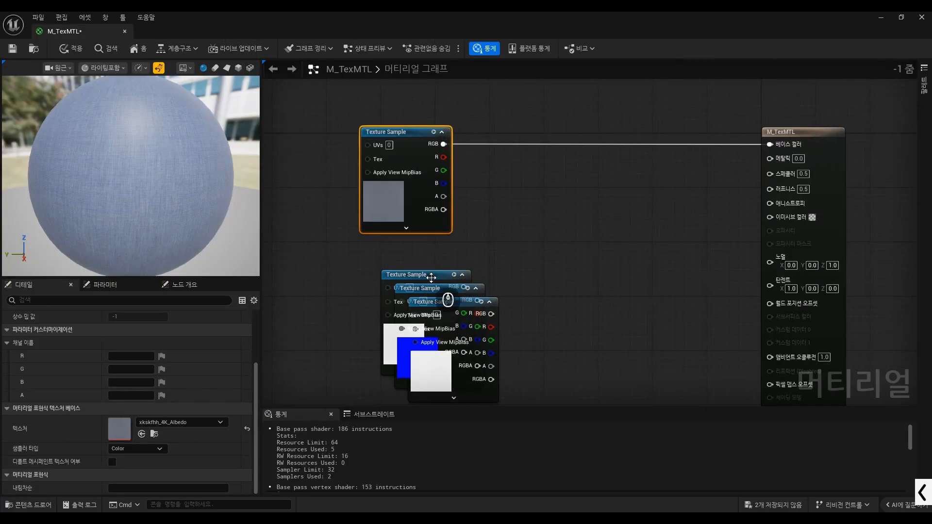
Step: Connect the AO Texture Sample's RGB output to Ambient Occlusion and place the node below the other texture nodes
{"action": "left_click_drag", "start_coordinate": [426, 281], "coordinate": [770, 302]}
{"action": "scroll", "coordinate": [393, 219], "scroll_direction": "down", "scroll_amount": 2}
{"action": "scroll", "coordinate": [373, 270], "scroll_direction": "up", "scroll_amount": 2}
{"action": "left_click", "coordinate": [438, 248]}
{"action": "scroll", "coordinate": [401, 246], "scroll_direction": "down", "scroll_amount": 1}
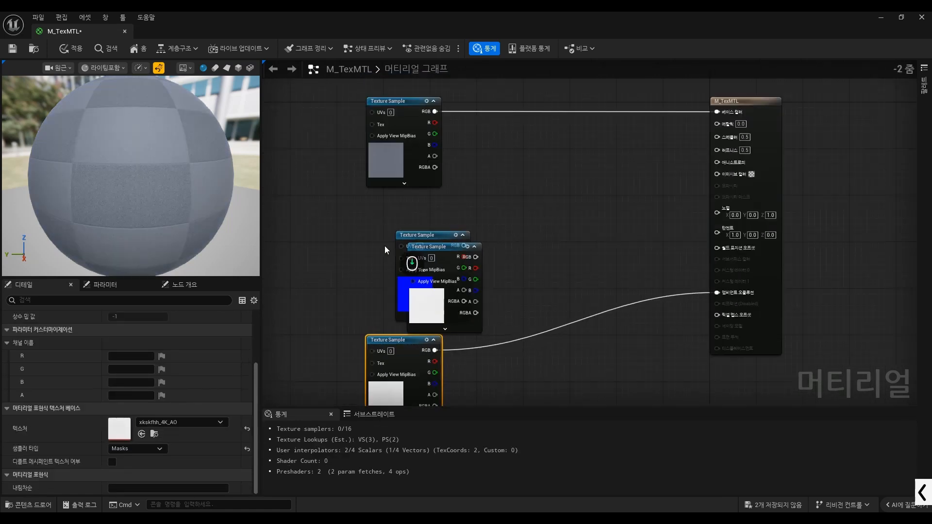
Step: Connect the Normal Texture Sample's RGB output to the Normal input and move the node clear of the Roughness texture node
{"action": "left_click", "coordinate": [399, 226]}
{"action": "left_click_drag", "start_coordinate": [401, 236], "coordinate": [735, 217]}
{"action": "scroll", "coordinate": [452, 207], "scroll_direction": "down", "scroll_amount": 3}
{"action": "scroll", "coordinate": [427, 237], "scroll_direction": "up", "scroll_amount": 2}
Step: Move the Roughness Texture Sample closer to the output node and connect its R output to the Roughness input
{"action": "left_click", "coordinate": [469, 222]}
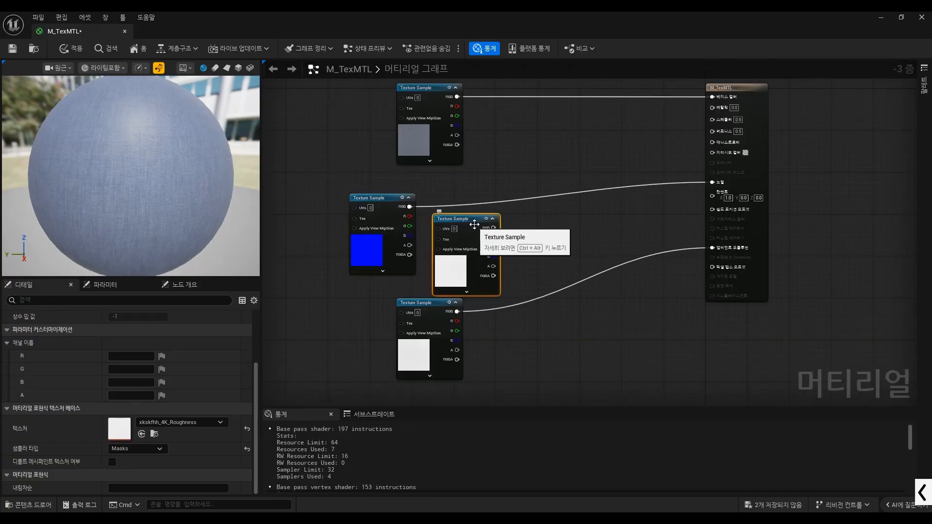
{"action": "left_click_drag", "start_coordinate": [474, 226], "coordinate": [505, 181]}
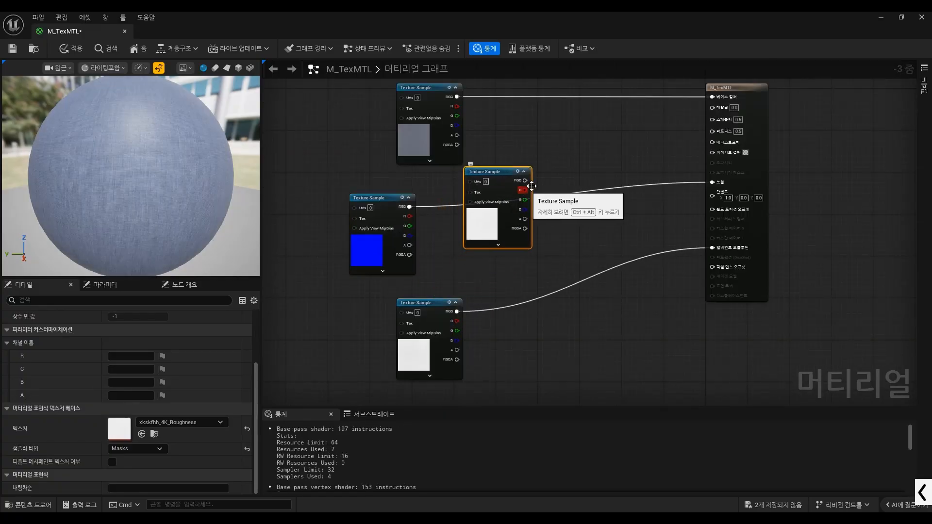
{"action": "scroll", "coordinate": [524, 189], "scroll_direction": "up", "scroll_amount": 2}
{"action": "left_click_drag", "start_coordinate": [522, 195], "coordinate": [780, 125]}
Step: Arrange the Texture Sample nodes in a column ordered Albedo, Roughness, Normal and AO
{"action": "left_click_drag", "start_coordinate": [479, 244], "coordinate": [412, 257]}
{"action": "scroll", "coordinate": [341, 204], "scroll_direction": "down", "scroll_amount": 1}
{"action": "left_click_drag", "start_coordinate": [341, 203], "coordinate": [485, 283]}
{"action": "scroll", "coordinate": [429, 240], "scroll_direction": "down", "scroll_amount": 2}
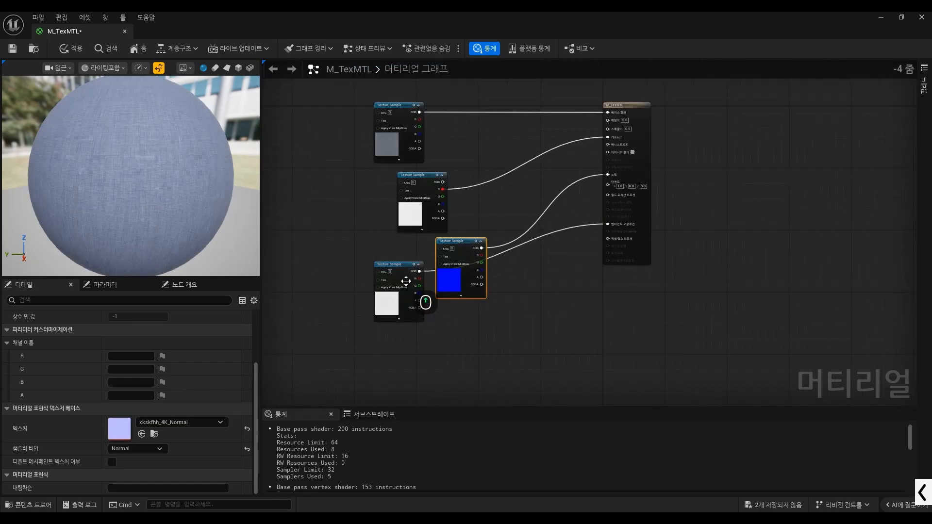
{"action": "left_click", "coordinate": [397, 296]}
{"action": "left_click_drag", "start_coordinate": [396, 293], "coordinate": [396, 347]}
{"action": "scroll", "coordinate": [444, 272], "scroll_direction": "up", "scroll_amount": 2}
{"action": "left_click_drag", "start_coordinate": [448, 279], "coordinate": [354, 304]}
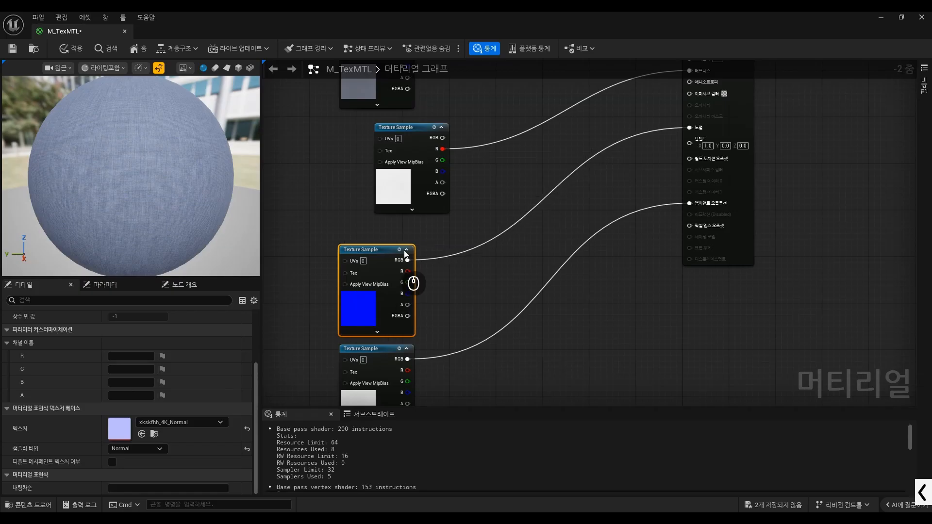
{"action": "scroll", "coordinate": [415, 230], "scroll_direction": "down", "scroll_amount": 2}
{"action": "scroll", "coordinate": [391, 191], "scroll_direction": "up", "scroll_amount": 1}
{"action": "left_click_drag", "start_coordinate": [391, 190], "coordinate": [363, 189]}
{"action": "scroll", "coordinate": [373, 186], "scroll_direction": "up", "scroll_amount": 2}
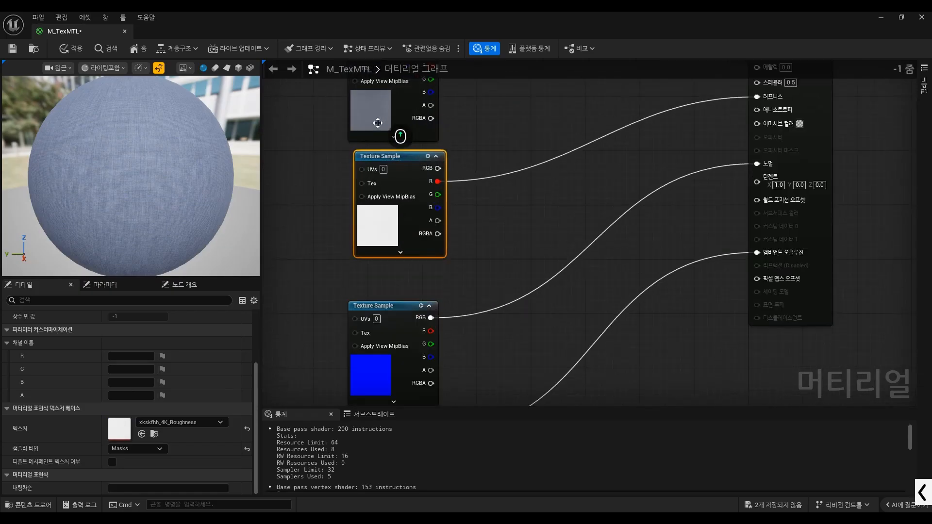
{"action": "mouse_move", "coordinate": [335, 148]}
{"action": "left_mouse_down"}
{"action": "mouse_move", "coordinate": [335, 204]}
{"action": "mouse_move", "coordinate": [343, 165]}
{"action": "mouse_move", "coordinate": [443, 204]}
{"action": "mouse_move", "coordinate": [356, 253]}
{"action": "left_mouse_up"}
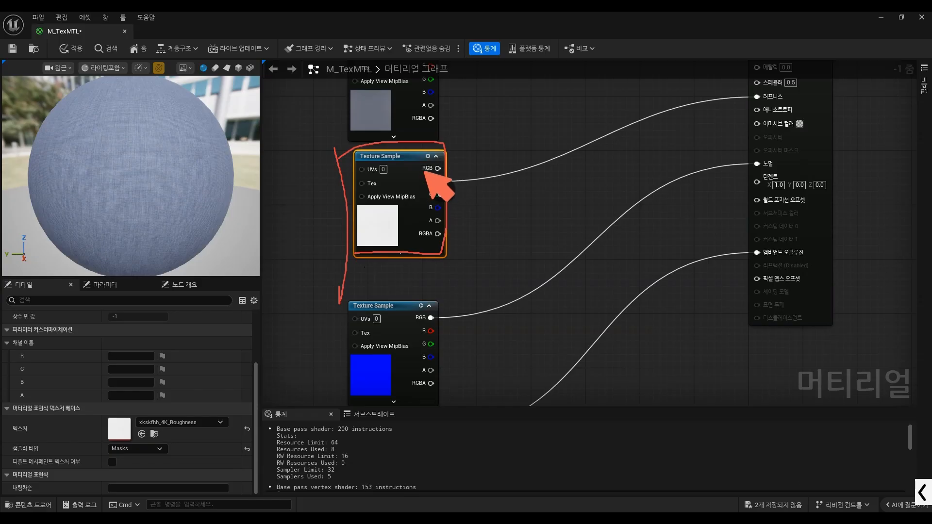
Step: Compare the Roughness Texture Sample's R-to-Roughness connection with the Albedo Texture Sample's RGB connection to Base Color
{"action": "left_click_drag", "start_coordinate": [451, 170], "coordinate": [708, 102]}
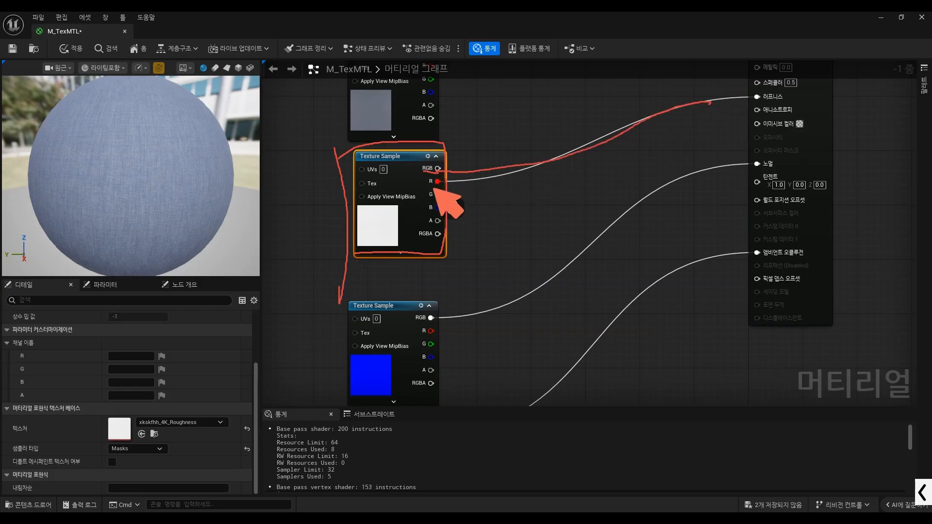
{"action": "key", "text": "ctrl+alt+g"}
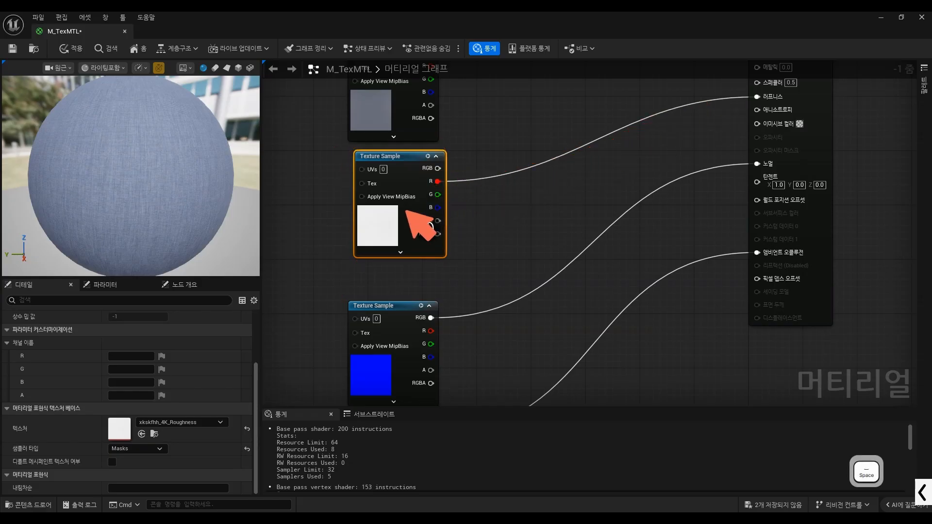
{"action": "scroll", "coordinate": [419, 170], "scroll_direction": "down", "scroll_amount": 4}
{"action": "scroll", "coordinate": [403, 153], "scroll_direction": "up", "scroll_amount": 2}
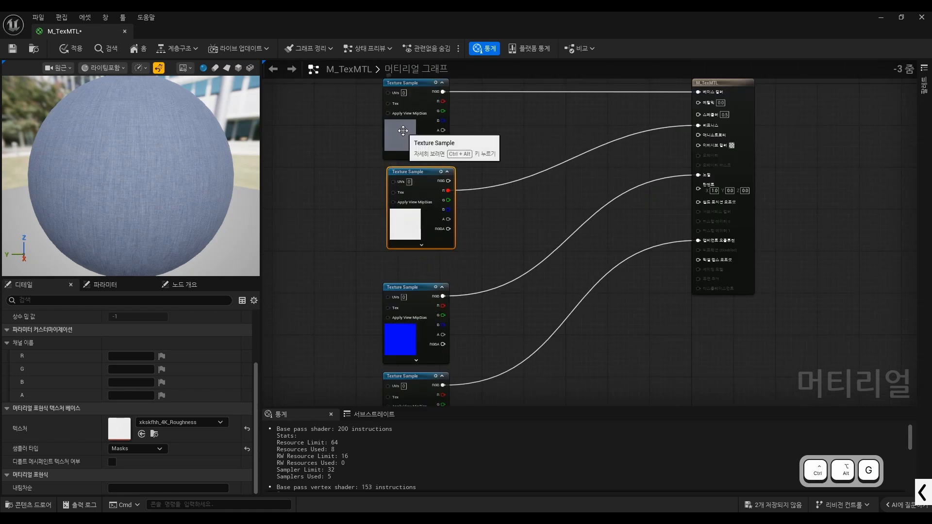
{"action": "left_click", "coordinate": [403, 130]}
{"action": "key", "text": "ctrl+alt+g"}
{"action": "mouse_move", "coordinate": [508, 88]}
{"action": "left_mouse_down"}
{"action": "mouse_move", "coordinate": [491, 112]}
{"action": "mouse_move", "coordinate": [461, 109]}
{"action": "mouse_move", "coordinate": [468, 121]}
{"action": "mouse_move", "coordinate": [483, 119]}
{"action": "mouse_move", "coordinate": [492, 102]}
{"action": "mouse_move", "coordinate": [513, 128]}
{"action": "left_mouse_up"}
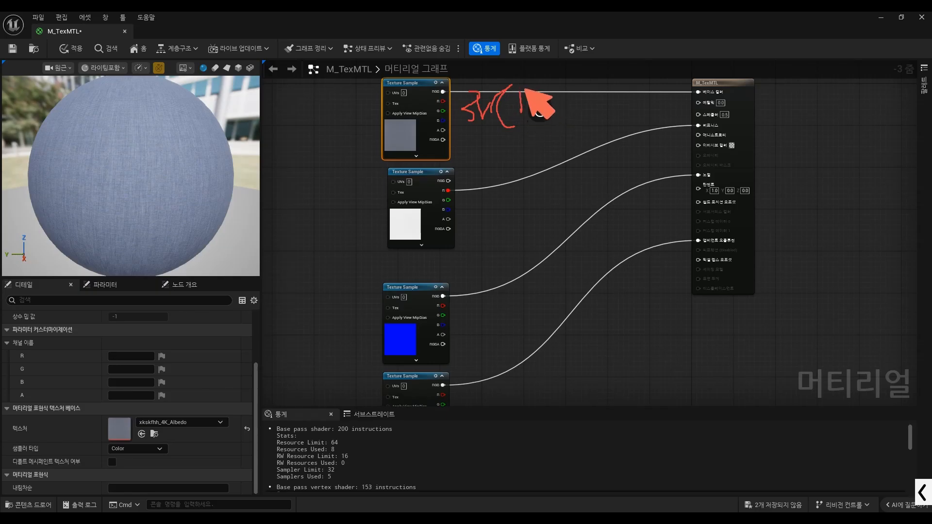
{"action": "mouse_move", "coordinate": [569, 92]}
{"action": "left_mouse_down"}
{"action": "mouse_move", "coordinate": [593, 121]}
{"action": "mouse_move", "coordinate": [612, 119]}
{"action": "left_mouse_up"}
{"action": "left_click_drag", "start_coordinate": [642, 79], "coordinate": [617, 142]}
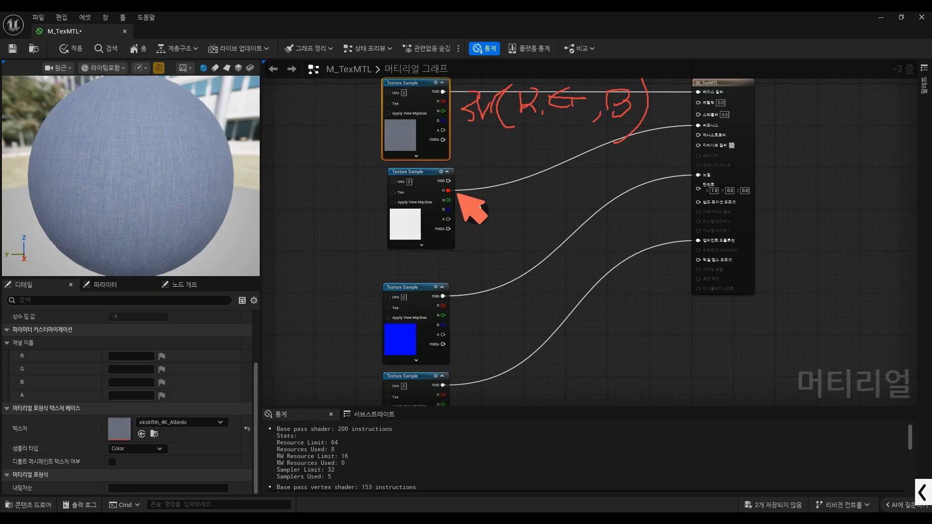
{"action": "mouse_move", "coordinate": [458, 193]}
{"action": "left_mouse_down"}
{"action": "mouse_move", "coordinate": [510, 184]}
{"action": "mouse_move", "coordinate": [589, 145]}
{"action": "mouse_move", "coordinate": [685, 125]}
{"action": "left_mouse_up"}
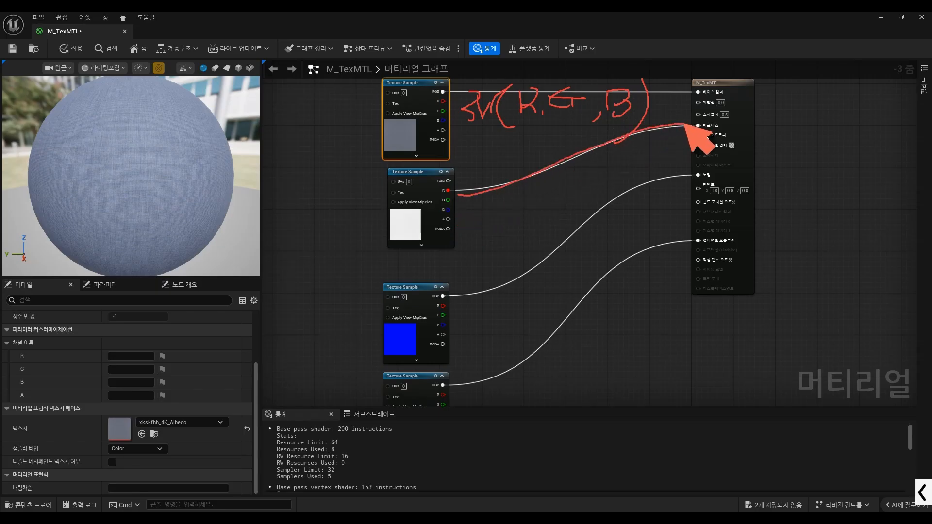
{"action": "left_click_drag", "start_coordinate": [436, 185], "coordinate": [437, 198]}
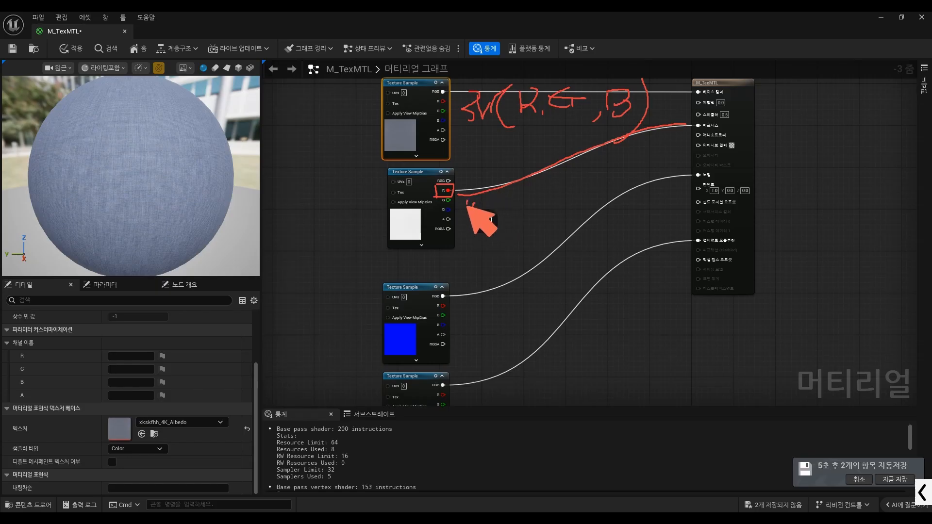
{"action": "left_click_drag", "start_coordinate": [528, 202], "coordinate": [536, 198]}
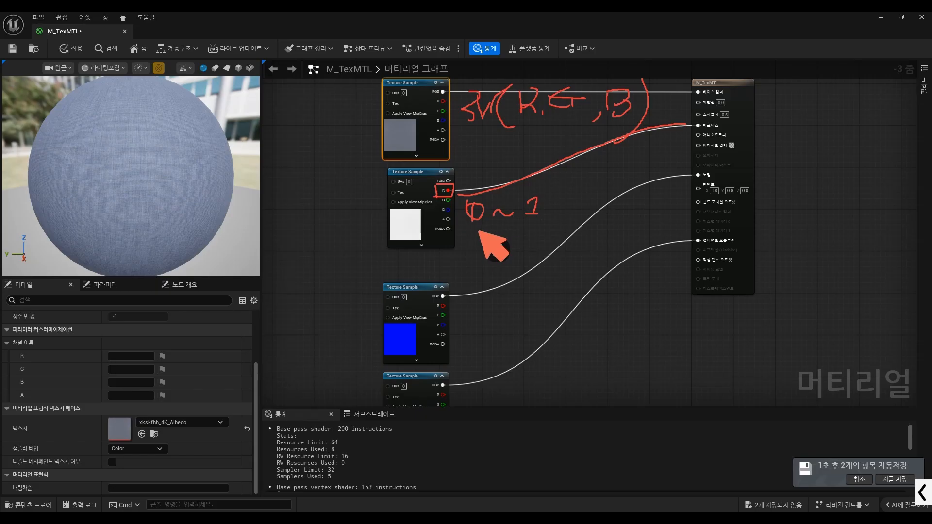
{"action": "key", "text": "ctrl+alt+g"}
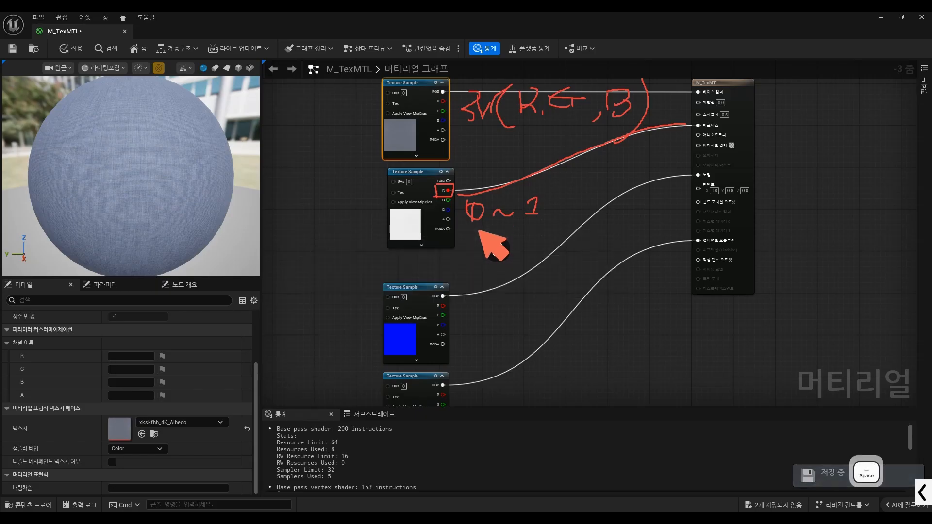
Step: Open the Roughness texture from its Texture Sample node and examine its compression and sRGB settings
{"action": "left_click", "coordinate": [406, 222]}
{"action": "scroll", "coordinate": [403, 224], "scroll_direction": "up", "scroll_amount": 4}
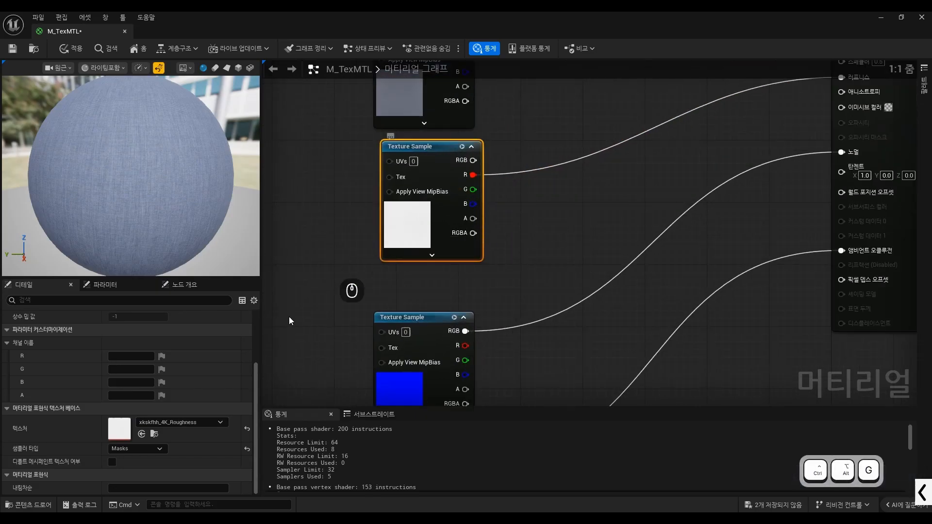
{"action": "double_click", "coordinate": [119, 427]}
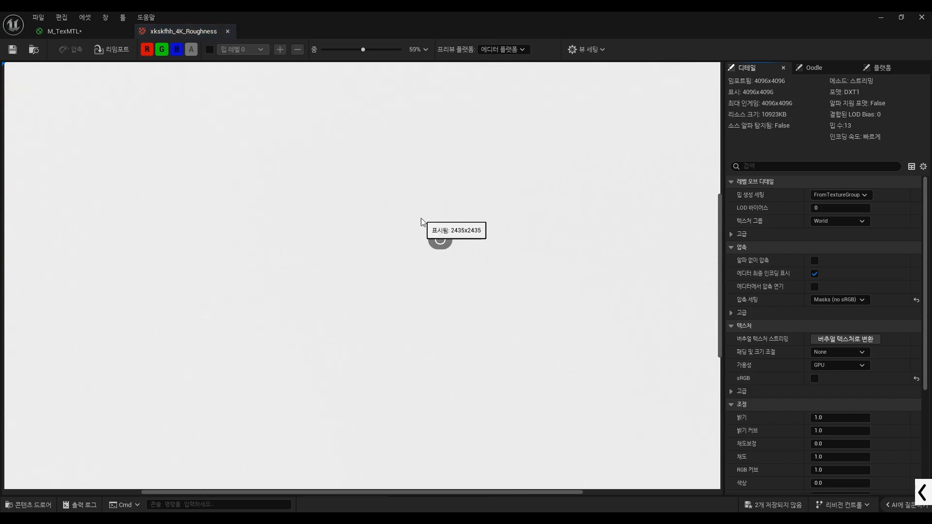
{"action": "scroll", "coordinate": [422, 221], "scroll_direction": "down", "scroll_amount": 6}
{"action": "key", "text": "ctrl+alt+g"}
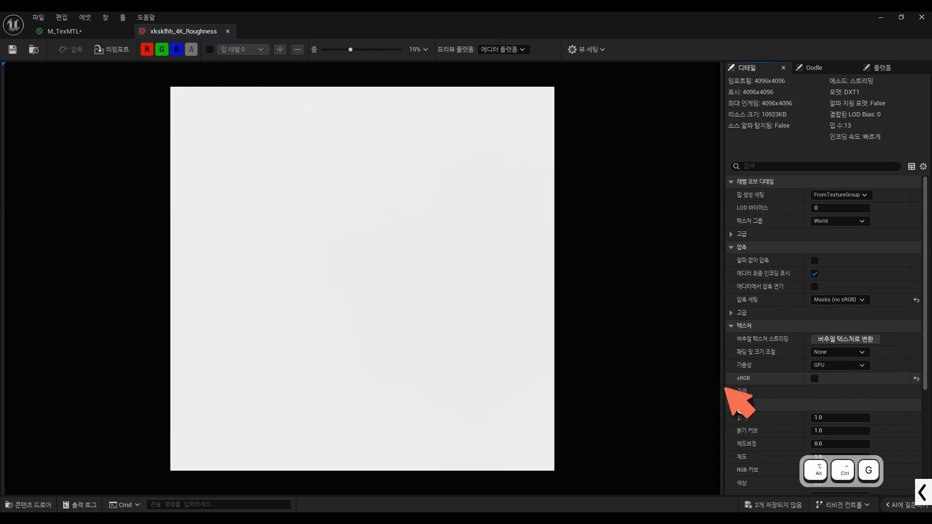
{"action": "left_click_drag", "start_coordinate": [726, 389], "coordinate": [811, 389]}
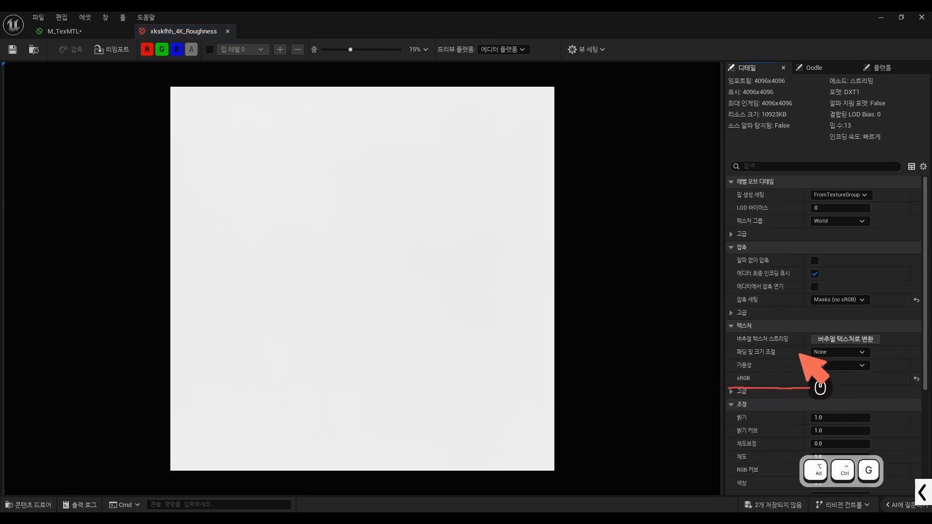
{"action": "left_click_drag", "start_coordinate": [745, 309], "coordinate": [841, 310]}
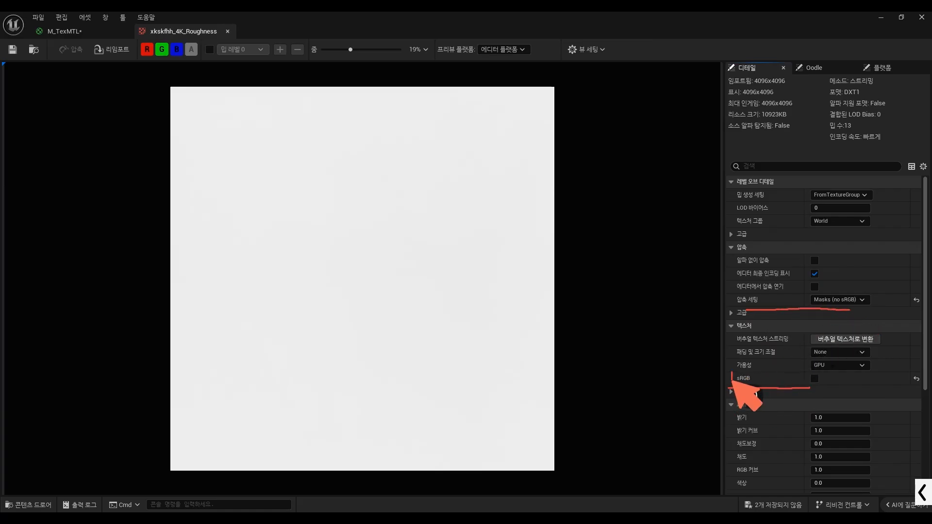
{"action": "left_click_drag", "start_coordinate": [732, 382], "coordinate": [758, 371]}
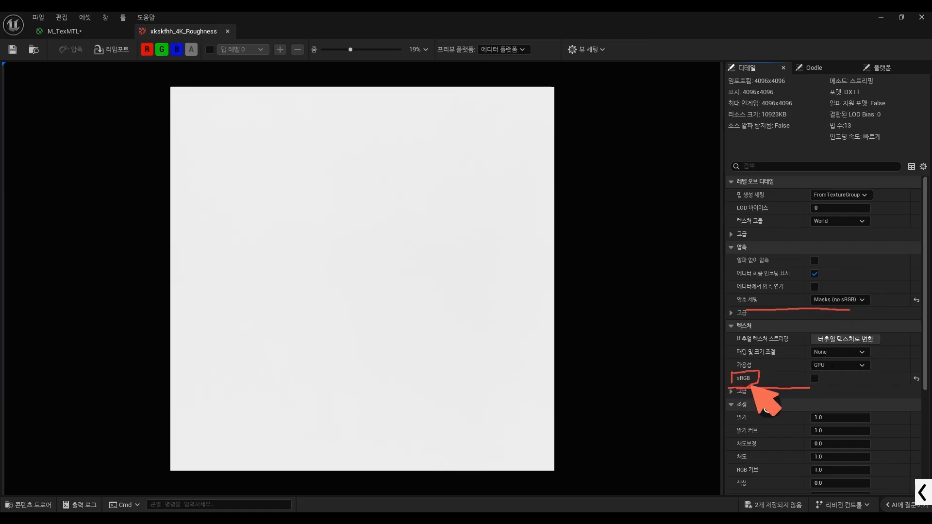
{"action": "left_click_drag", "start_coordinate": [811, 374], "coordinate": [830, 370]}
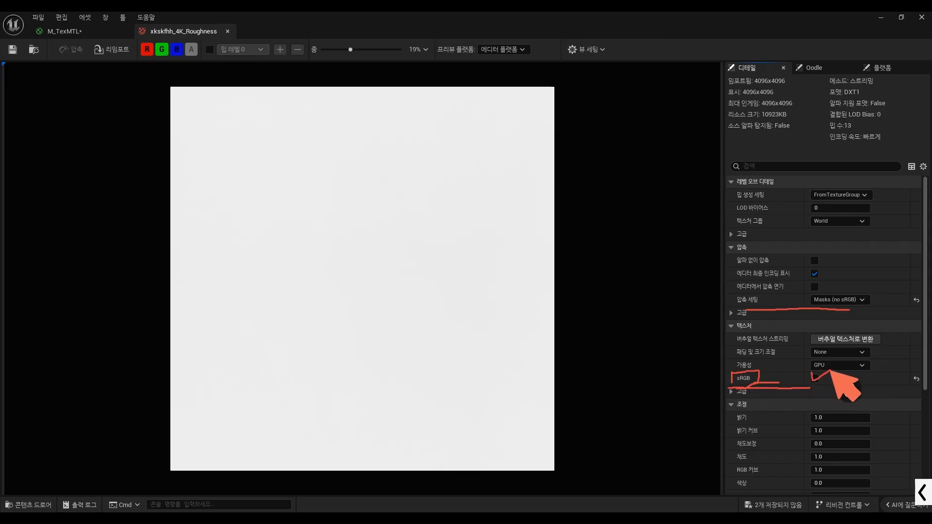
{"action": "key", "text": "space"}
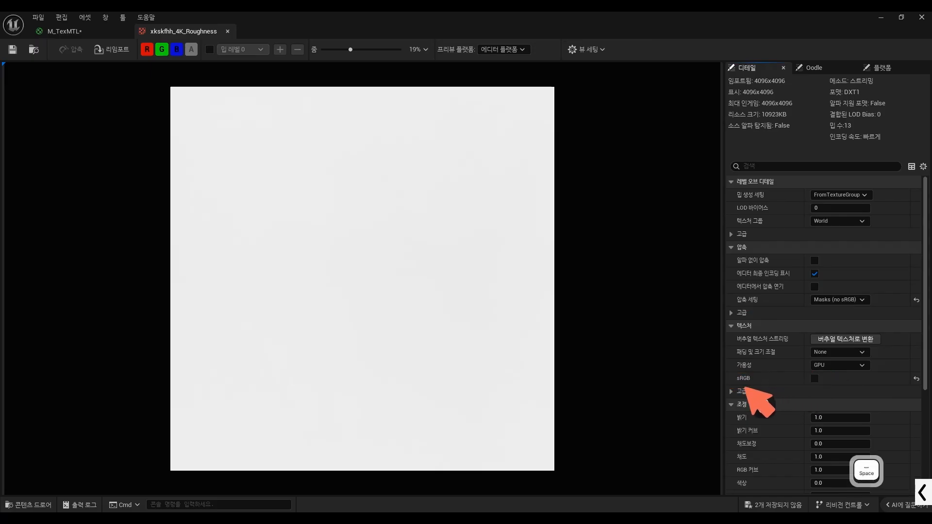
{"action": "left_click_drag", "start_coordinate": [731, 377], "coordinate": [546, 338]}
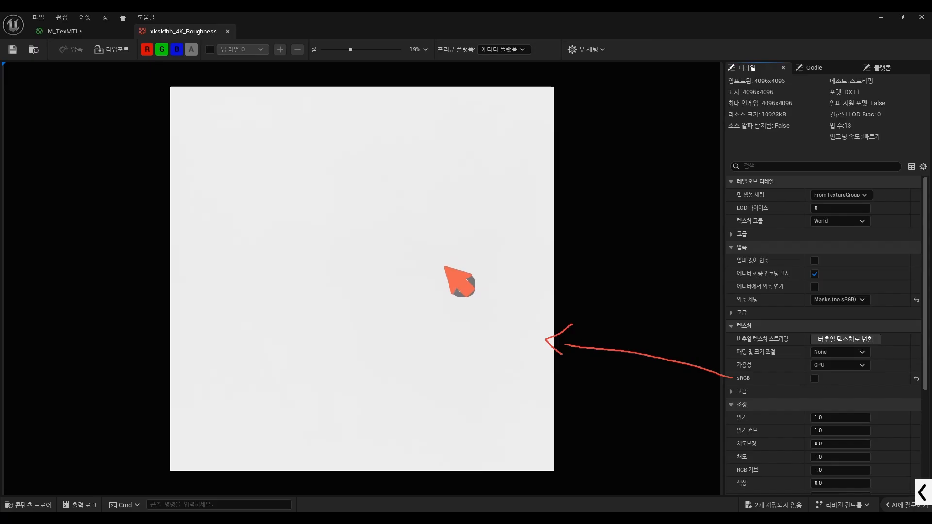
Step: Magnify the Roughness texture to 1,600% and examine the grayscale values of its individual pixels
{"action": "key", "text": "ctrl+alt+g"}
{"action": "scroll", "coordinate": [443, 273], "scroll_direction": "up", "scroll_amount": 1}
{"action": "scroll", "coordinate": [444, 277], "scroll_direction": "up", "scroll_amount": 10}
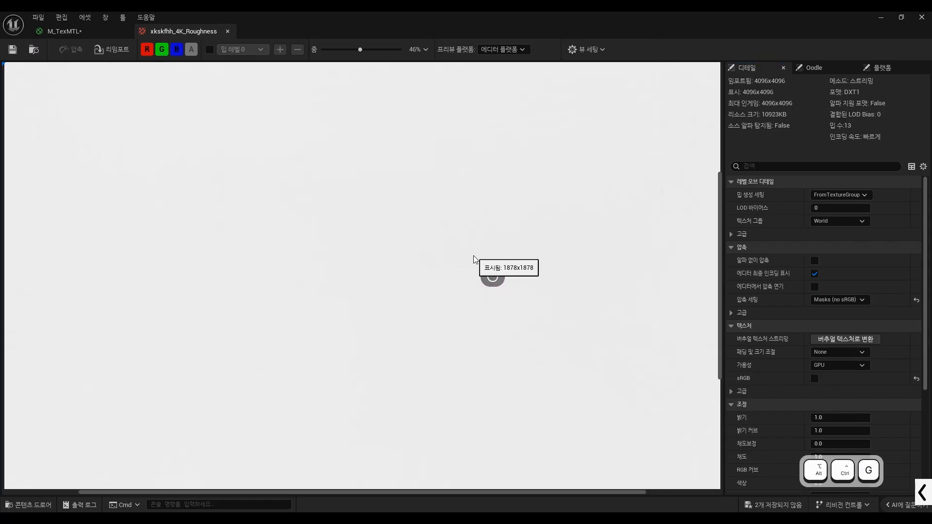
{"action": "scroll", "coordinate": [468, 263], "scroll_direction": "up", "scroll_amount": 8}
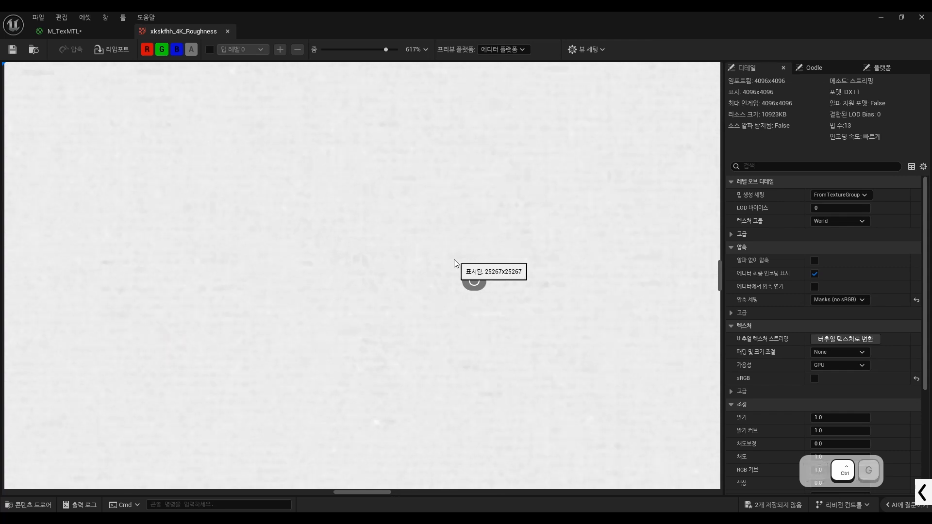
{"action": "key", "text": "ctrl+alt+g"}
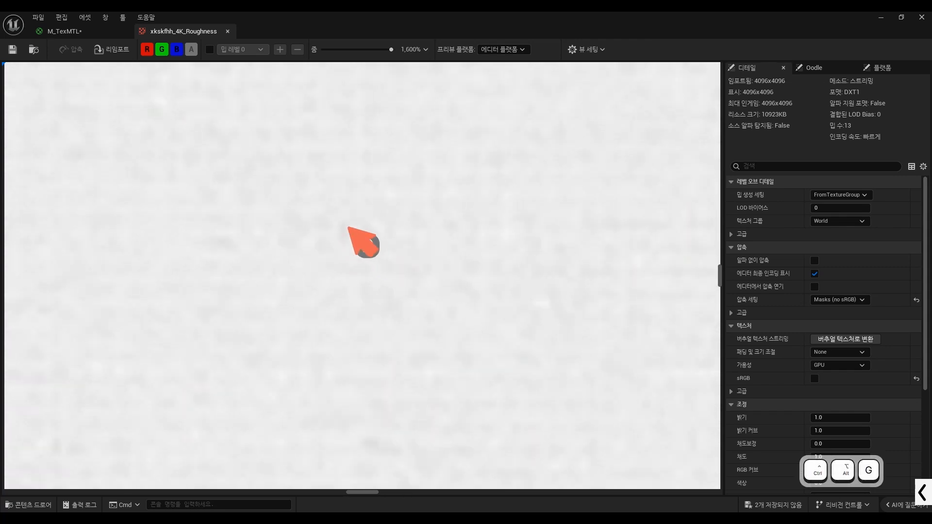
{"action": "left_click_drag", "start_coordinate": [352, 232], "coordinate": [343, 226]}
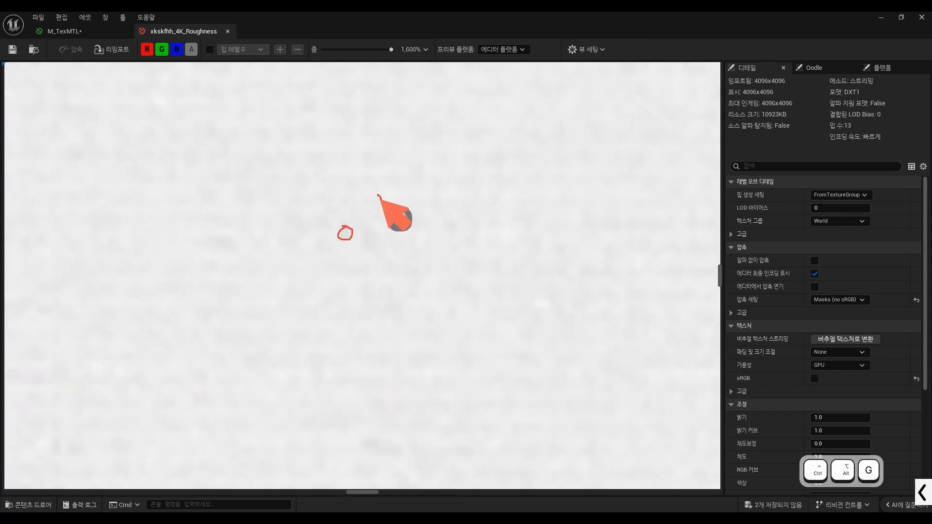
{"action": "left_click_drag", "start_coordinate": [377, 195], "coordinate": [381, 200]}
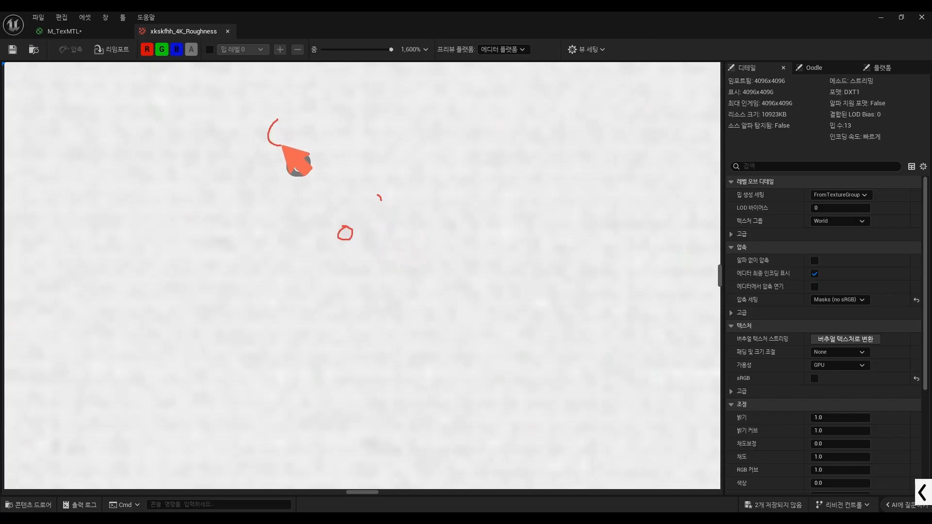
{"action": "mouse_move", "coordinate": [282, 145]}
{"action": "left_mouse_down"}
{"action": "mouse_move", "coordinate": [289, 107]}
{"action": "mouse_move", "coordinate": [299, 111]}
{"action": "left_mouse_up"}
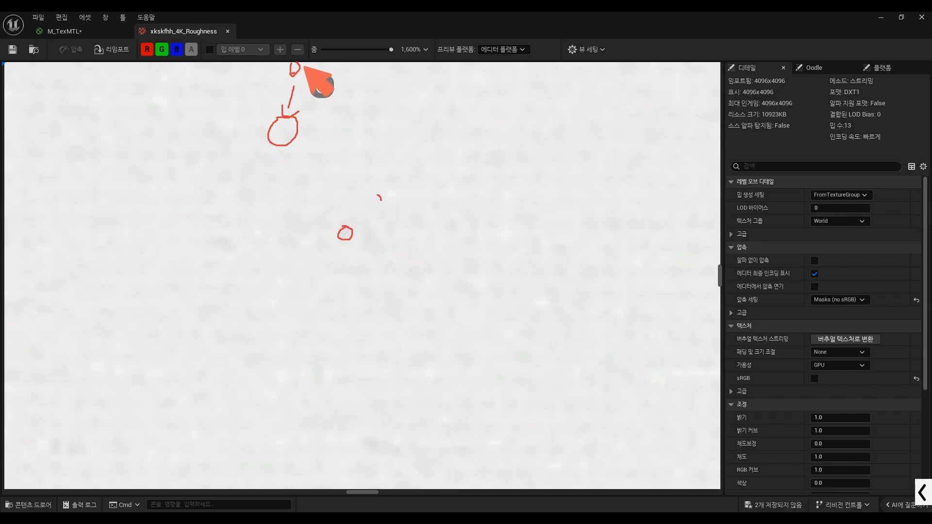
{"action": "left_click_drag", "start_coordinate": [315, 88], "coordinate": [345, 94]}
{"action": "left_click_drag", "start_coordinate": [327, 129], "coordinate": [414, 131]}
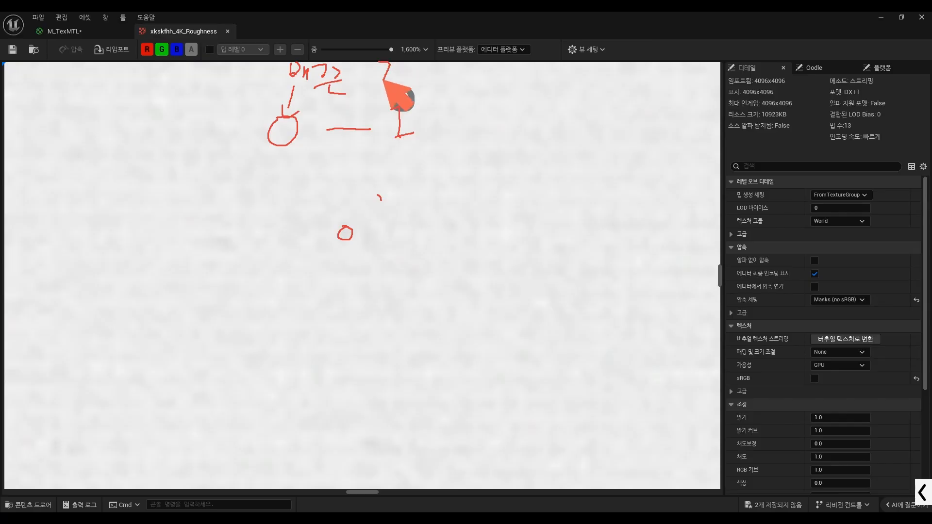
{"action": "left_click_drag", "start_coordinate": [393, 71], "coordinate": [399, 71]}
{"action": "mouse_move", "coordinate": [399, 62]}
{"action": "left_mouse_down"}
{"action": "mouse_move", "coordinate": [400, 79]}
{"action": "mouse_move", "coordinate": [437, 95]}
{"action": "left_mouse_up"}
{"action": "key", "text": "ctrl+alt+g"}
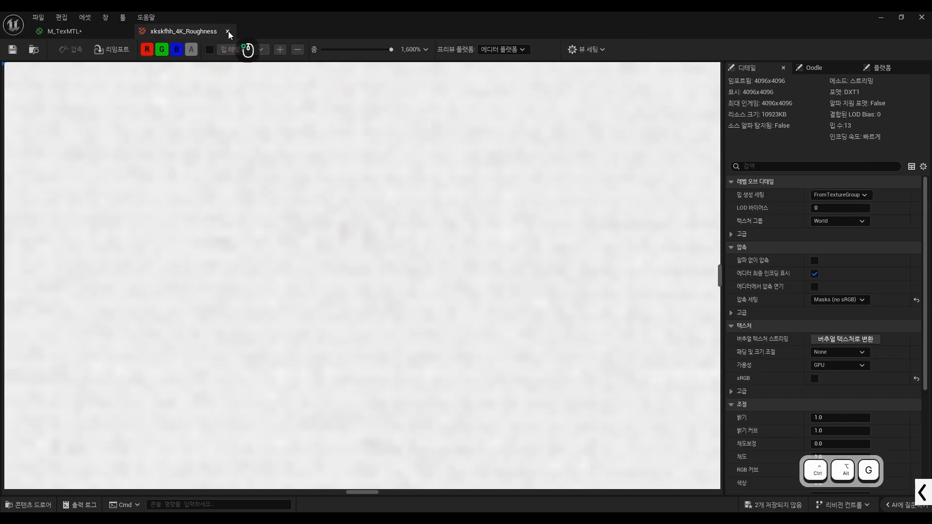
Step: Close the Roughness texture and nudge its Texture Sample node slightly left in the material graph
{"action": "left_click", "coordinate": [228, 31]}
{"action": "left_click", "coordinate": [576, 321]}
{"action": "scroll", "coordinate": [398, 364], "scroll_direction": "down", "scroll_amount": 2}
{"action": "scroll", "coordinate": [451, 233], "scroll_direction": "up", "scroll_amount": 1}
{"action": "scroll", "coordinate": [452, 231], "scroll_direction": "up", "scroll_amount": 1}
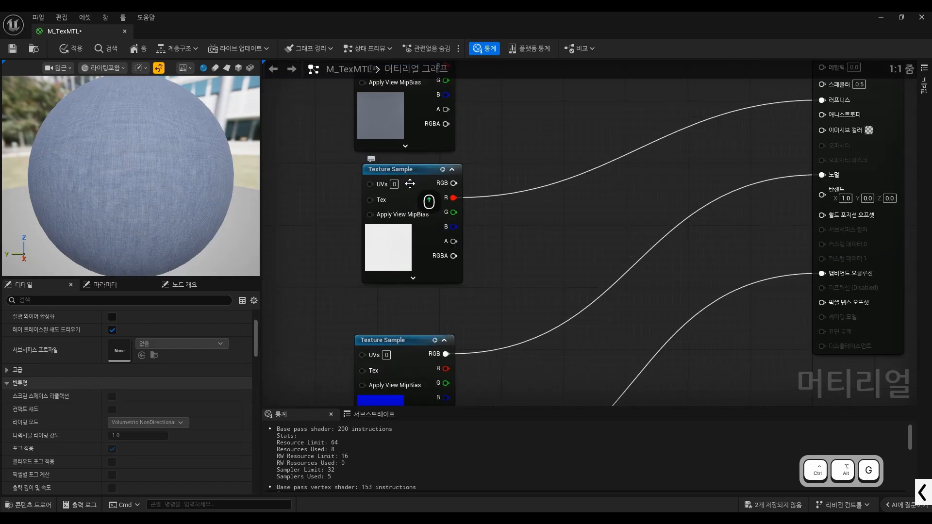
{"action": "mouse_move", "coordinate": [409, 183]}
{"action": "left_mouse_down"}
{"action": "mouse_move", "coordinate": [394, 190]}
{"action": "mouse_move", "coordinate": [456, 194]}
{"action": "mouse_move", "coordinate": [704, 106]}
{"action": "left_mouse_up"}
{"action": "scroll", "coordinate": [406, 200], "scroll_direction": "down", "scroll_amount": 2}
{"action": "scroll", "coordinate": [439, 217], "scroll_direction": "up", "scroll_amount": 2}
{"action": "scroll", "coordinate": [332, 192], "scroll_direction": "down", "scroll_amount": 1}
{"action": "key", "text": "ctrl+alt+g"}
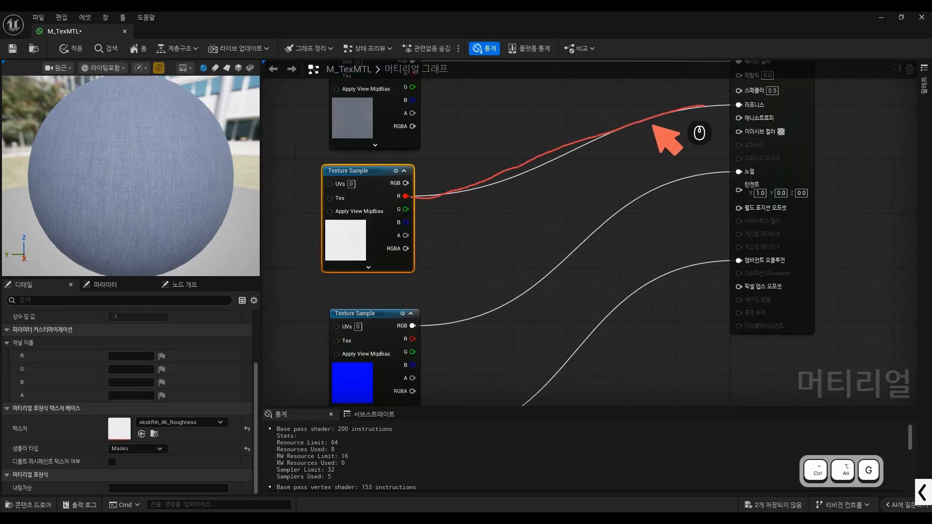
{"action": "left_click_drag", "start_coordinate": [467, 131], "coordinate": [514, 127]}
{"action": "left_click_drag", "start_coordinate": [522, 116], "coordinate": [530, 112]}
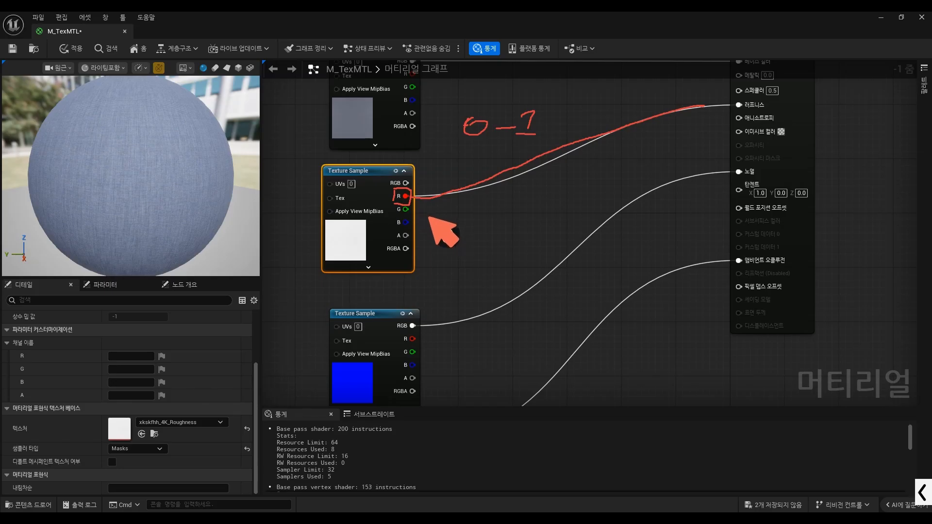
{"action": "key", "text": "ctrl+alt+g"}
Step: Connect the AO Texture Sample's R output to Ambient Occlusion in place of RGB and check the node's sampler type
{"action": "scroll", "coordinate": [428, 306], "scroll_direction": "down", "scroll_amount": 3}
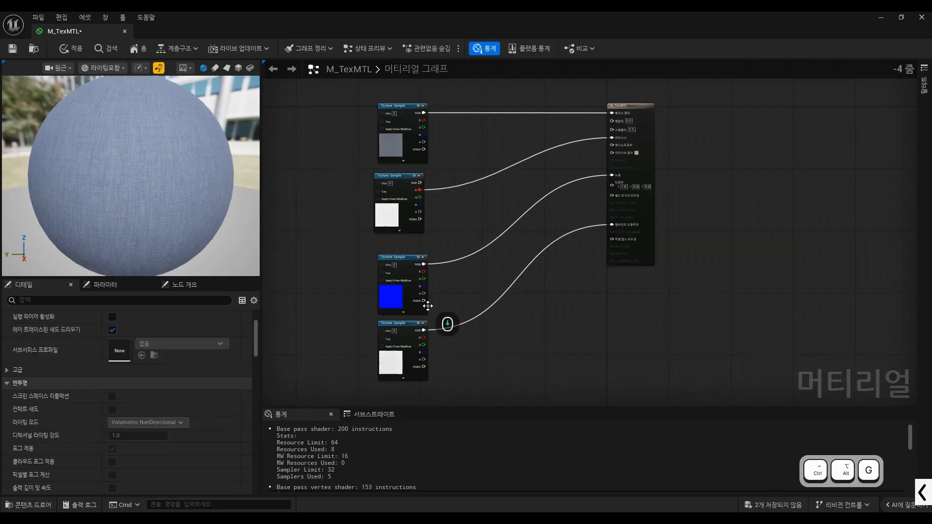
{"action": "scroll", "coordinate": [428, 305], "scroll_direction": "up", "scroll_amount": 2}
{"action": "left_click_drag", "start_coordinate": [430, 335], "coordinate": [709, 169]}
{"action": "scroll", "coordinate": [528, 241], "scroll_direction": "down", "scroll_amount": 2}
{"action": "scroll", "coordinate": [444, 359], "scroll_direction": "up", "scroll_amount": 3}
{"action": "left_click", "coordinate": [414, 320]}
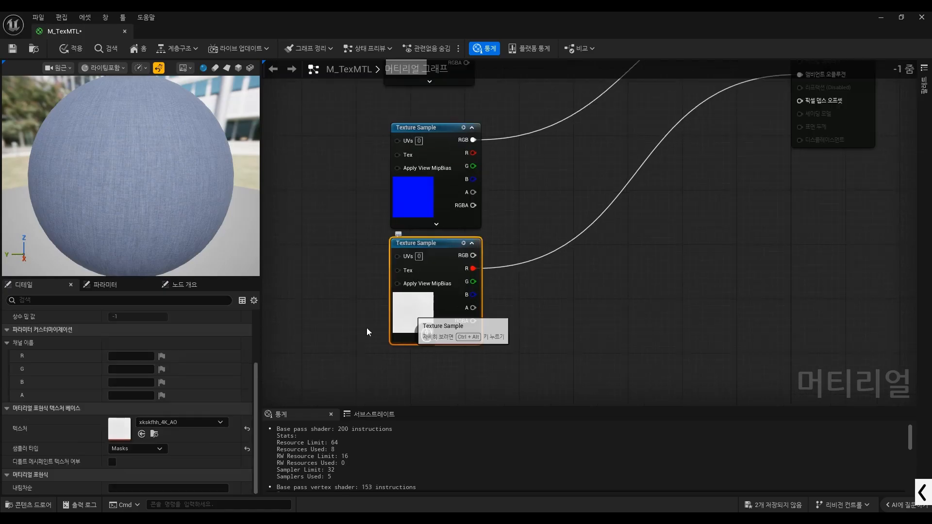
{"action": "key", "text": "ctrl+alt+g"}
{"action": "left_click_drag", "start_coordinate": [106, 457], "coordinate": [172, 456]}
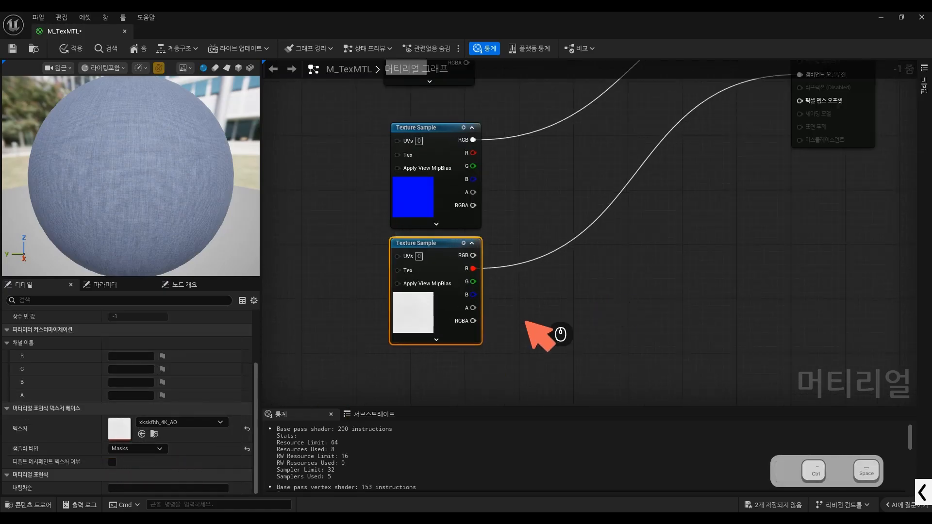
{"action": "key", "text": "ctrl+alt+g"}
{"action": "left_click", "coordinate": [505, 318]}
Step: Nudge the Roughness Texture Sample slightly right and down between the Albedo and Normal nodes
{"action": "scroll", "coordinate": [502, 311], "scroll_direction": "down", "scroll_amount": 4}
{"action": "scroll", "coordinate": [498, 236], "scroll_direction": "up", "scroll_amount": 1}
{"action": "scroll", "coordinate": [414, 167], "scroll_direction": "down", "scroll_amount": 2}
{"action": "scroll", "coordinate": [416, 174], "scroll_direction": "up", "scroll_amount": 5}
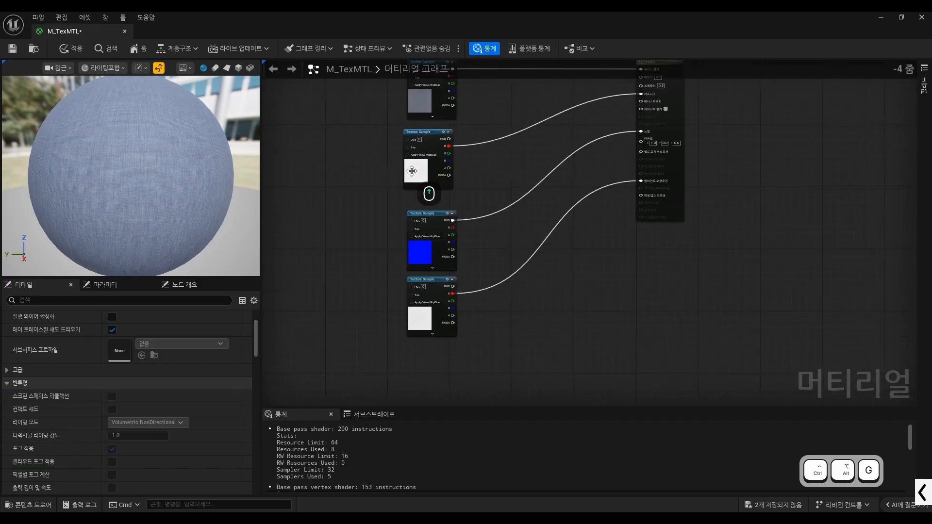
{"action": "left_click_drag", "start_coordinate": [422, 171], "coordinate": [435, 179]}
{"action": "scroll", "coordinate": [418, 227], "scroll_direction": "down", "scroll_amount": 4}
{"action": "scroll", "coordinate": [461, 196], "scroll_direction": "up", "scroll_amount": 2}
{"action": "scroll", "coordinate": [463, 193], "scroll_direction": "up", "scroll_amount": 1}
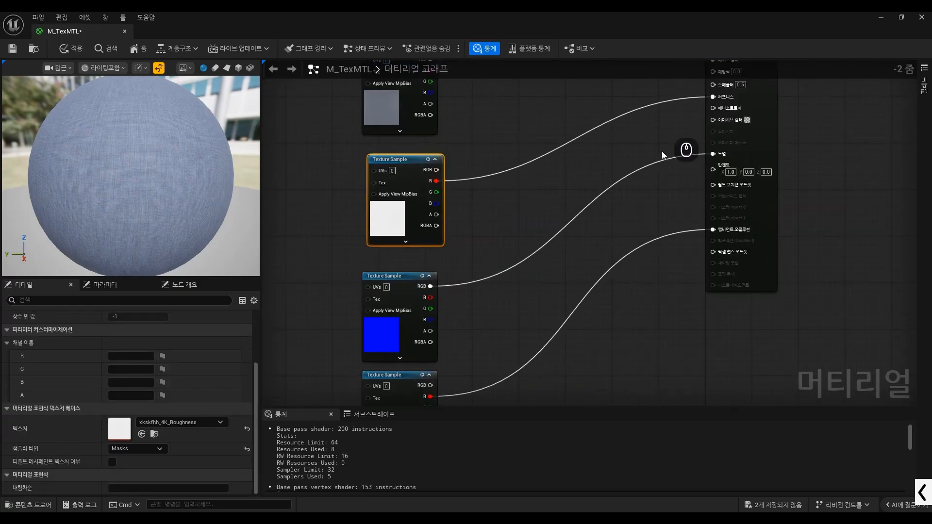
{"action": "scroll", "coordinate": [662, 153], "scroll_direction": "down", "scroll_amount": 1}
{"action": "scroll", "coordinate": [713, 92], "scroll_direction": "up", "scroll_amount": 1}
{"action": "key", "text": "ctrl+alt+g"}
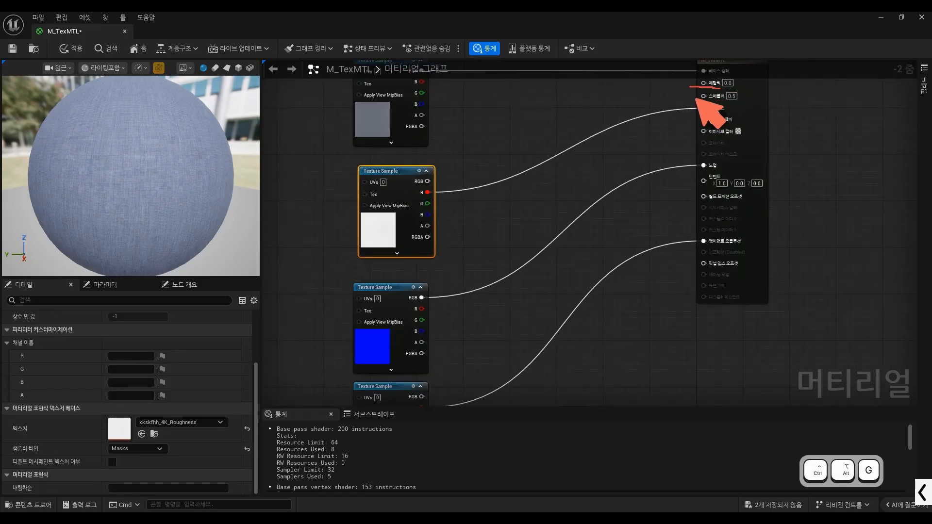
{"action": "left_click_drag", "start_coordinate": [694, 101], "coordinate": [723, 102]}
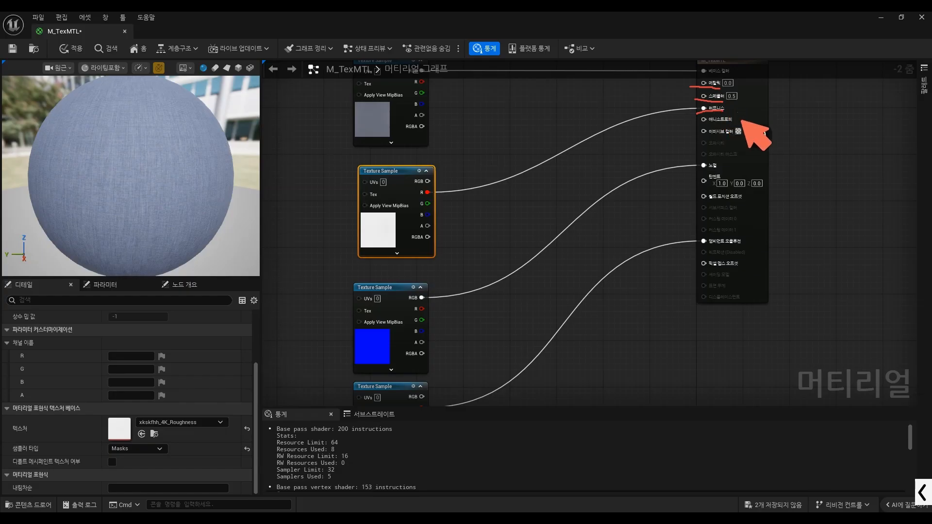
{"action": "left_click_drag", "start_coordinate": [698, 246], "coordinate": [747, 247]}
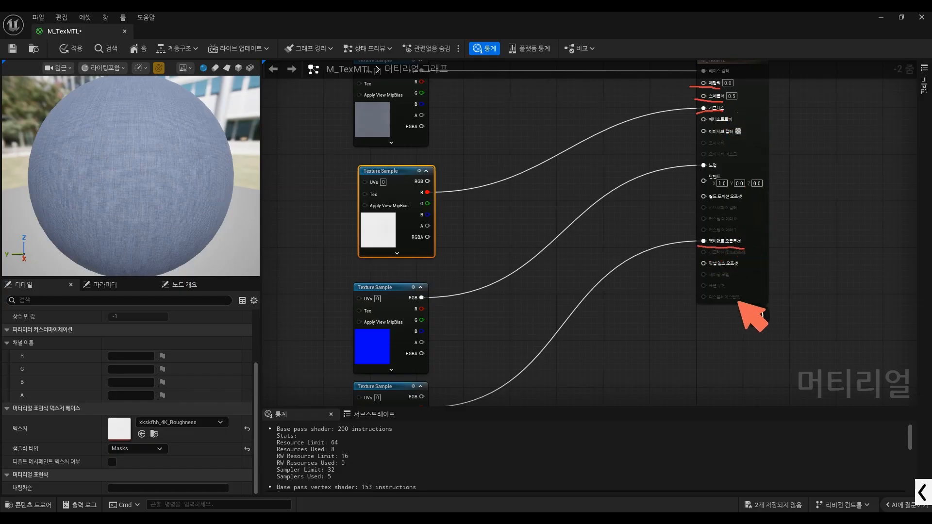
{"action": "left_click_drag", "start_coordinate": [713, 305], "coordinate": [746, 304]}
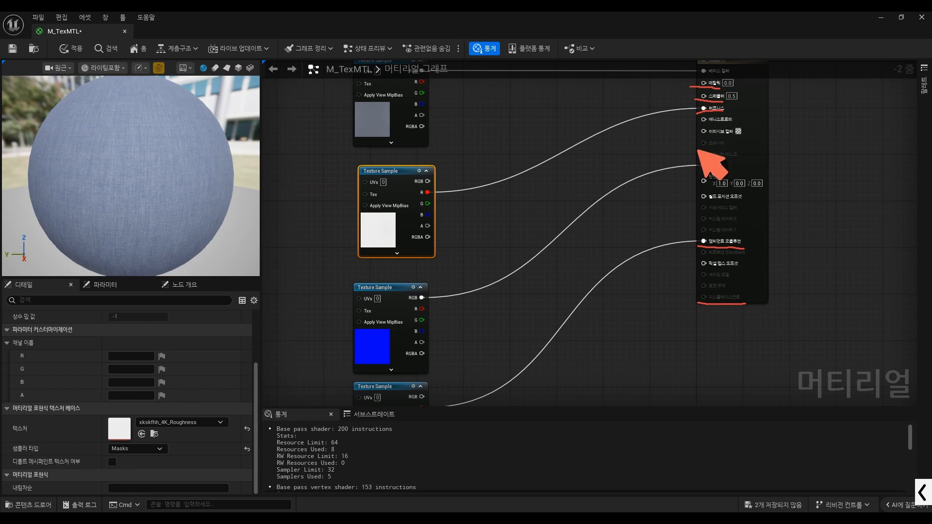
{"action": "left_click_drag", "start_coordinate": [696, 147], "coordinate": [723, 147]}
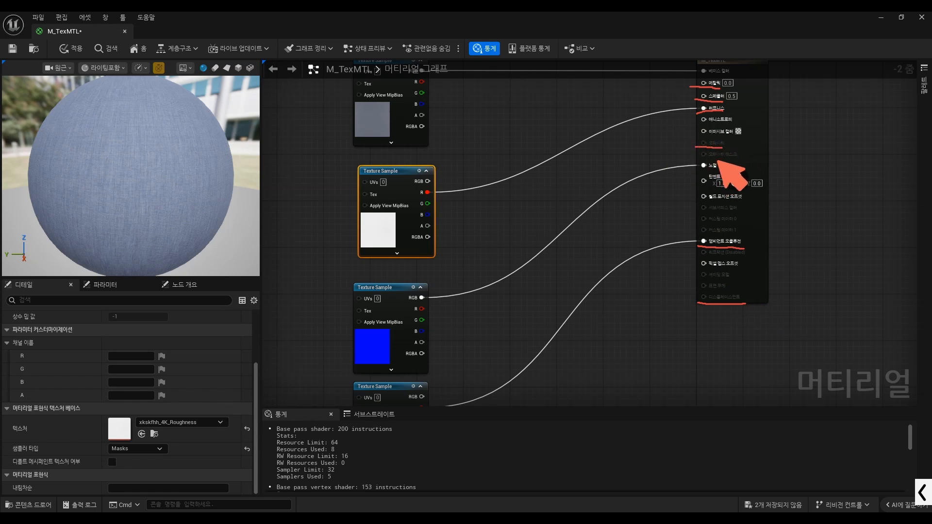
{"action": "left_click_drag", "start_coordinate": [702, 160], "coordinate": [723, 160]}
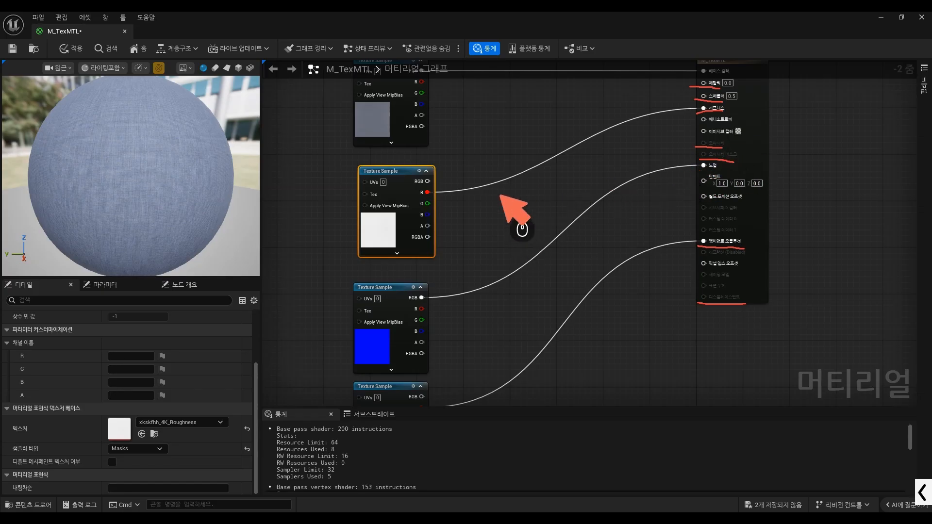
{"action": "mouse_move", "coordinate": [375, 161]}
{"action": "left_mouse_down"}
{"action": "mouse_move", "coordinate": [369, 231]}
{"action": "mouse_move", "coordinate": [452, 264]}
{"action": "mouse_move", "coordinate": [428, 153]}
{"action": "mouse_move", "coordinate": [365, 154]}
{"action": "left_mouse_up"}
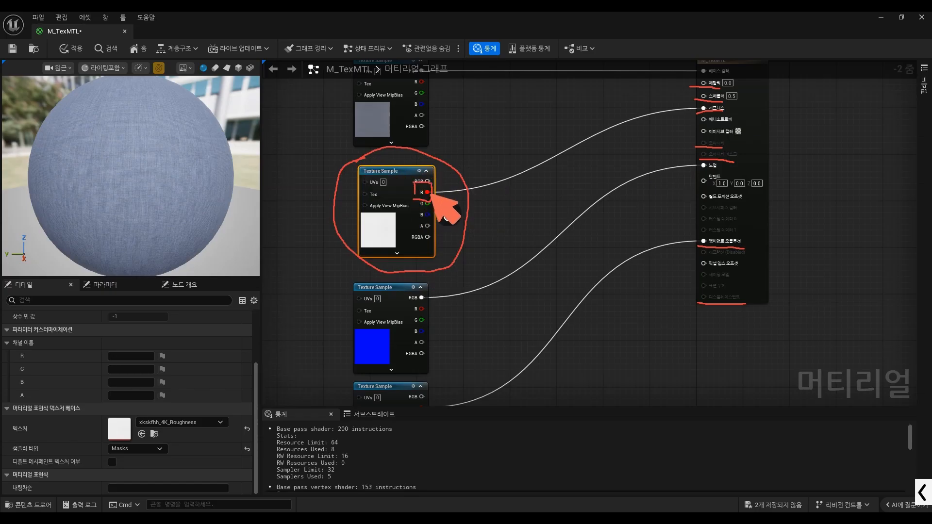
{"action": "mouse_move", "coordinate": [431, 193]}
{"action": "left_mouse_down"}
{"action": "mouse_move", "coordinate": [530, 170]}
{"action": "mouse_move", "coordinate": [627, 118]}
{"action": "mouse_move", "coordinate": [685, 110]}
{"action": "left_mouse_up"}
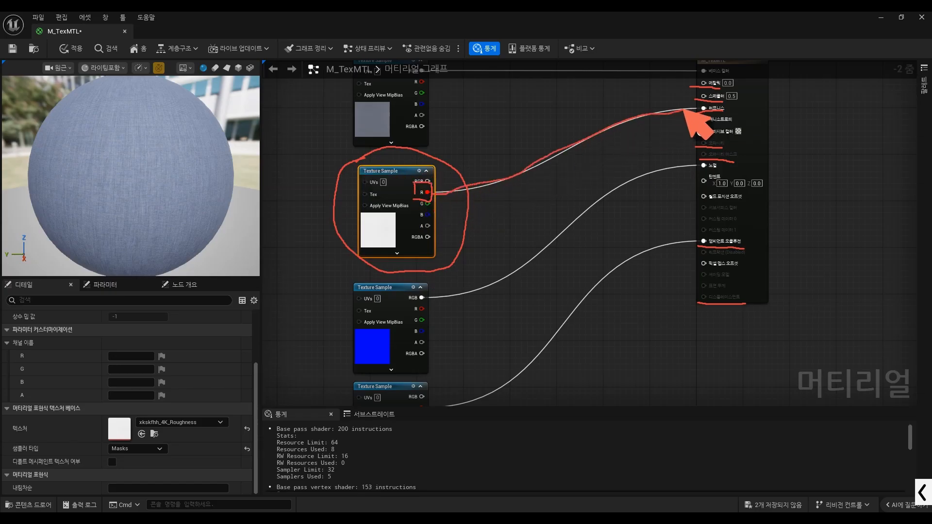
{"action": "key", "text": "ctrl+alt+g"}
Step: Examine the fabric weave detail on the preview sphere up close and compare it with the Normal and AO texture nodes
{"action": "left_click", "coordinate": [503, 232]}
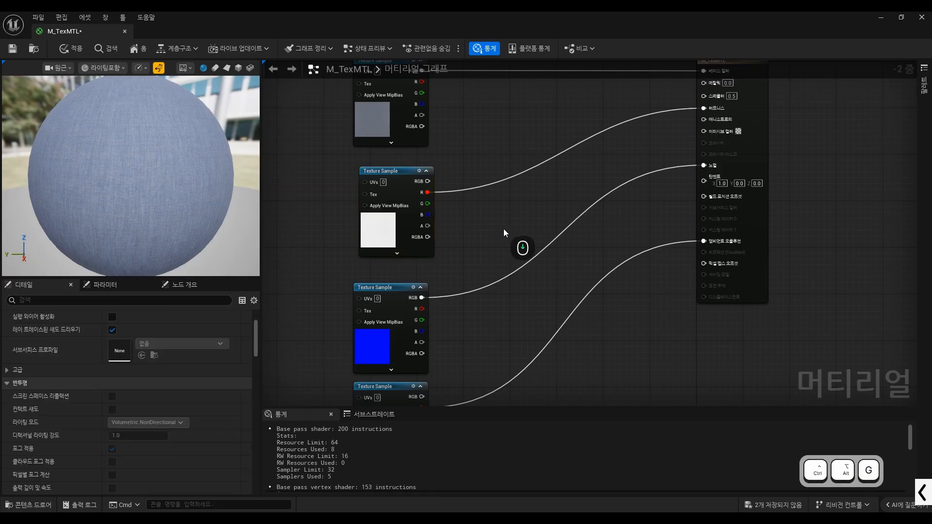
{"action": "scroll", "coordinate": [504, 232], "scroll_direction": "down", "scroll_amount": 3}
{"action": "scroll", "coordinate": [127, 200], "scroll_direction": "up", "scroll_amount": 3}
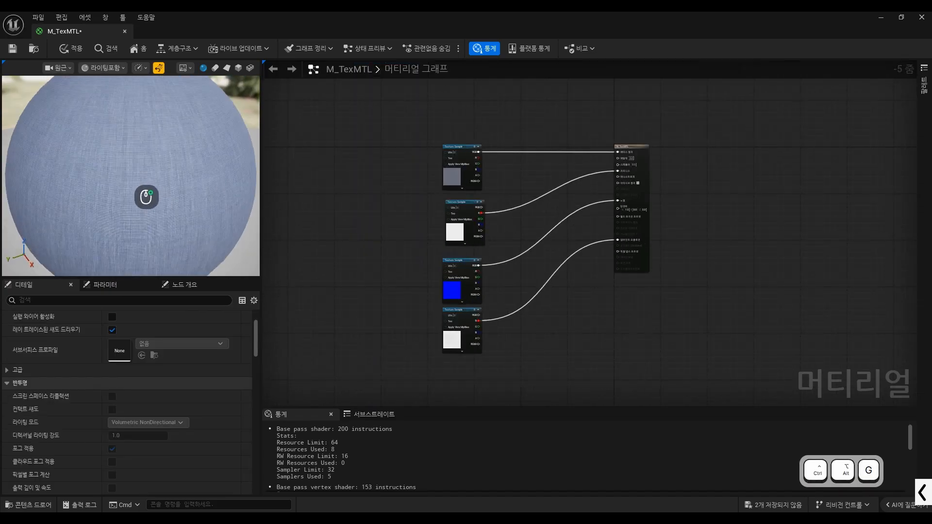
{"action": "scroll", "coordinate": [519, 222], "scroll_direction": "up", "scroll_amount": 2}
{"action": "scroll", "coordinate": [451, 182], "scroll_direction": "down", "scroll_amount": 1}
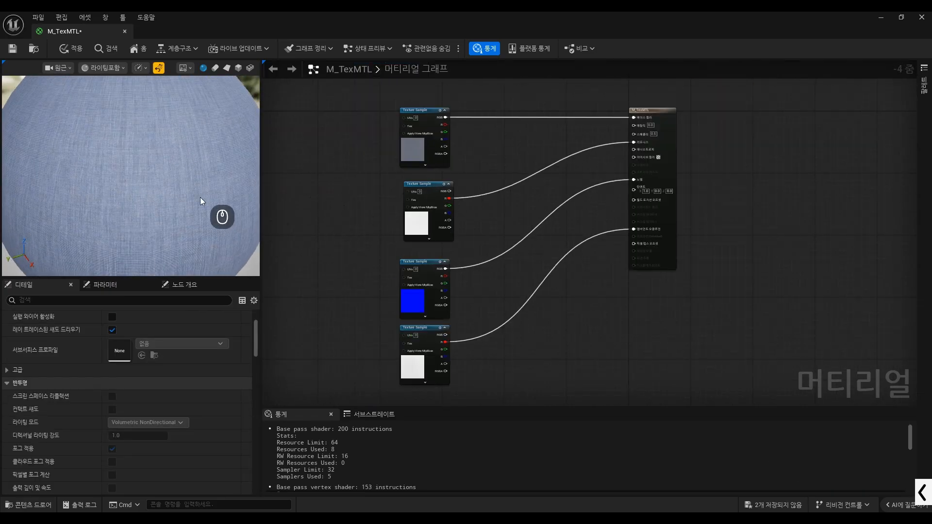
{"action": "scroll", "coordinate": [201, 201], "scroll_direction": "up", "scroll_amount": 3}
{"action": "key", "text": "ctrl+alt+g"}
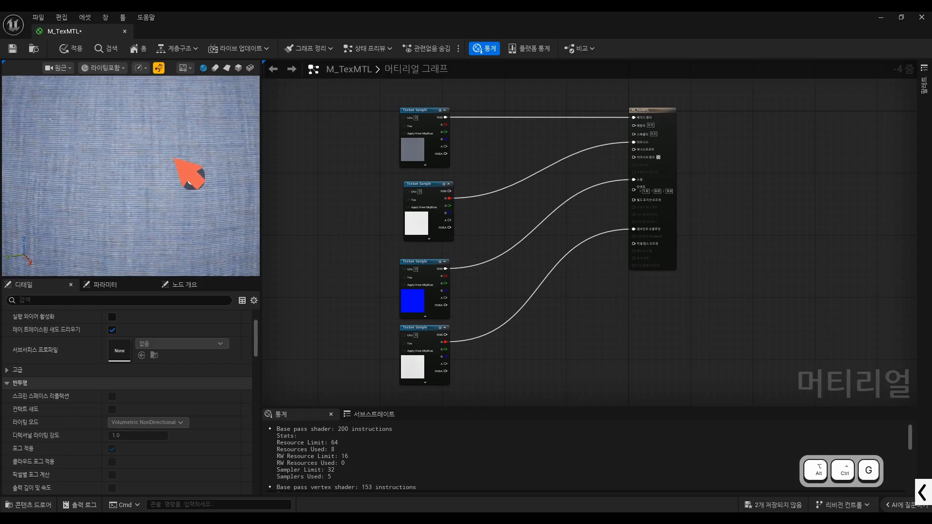
{"action": "mouse_move", "coordinate": [394, 256]}
{"action": "left_mouse_down"}
{"action": "mouse_move", "coordinate": [390, 296]}
{"action": "mouse_move", "coordinate": [453, 262]}
{"action": "mouse_move", "coordinate": [383, 310]}
{"action": "mouse_move", "coordinate": [401, 343]}
{"action": "mouse_move", "coordinate": [400, 372]}
{"action": "mouse_move", "coordinate": [442, 325]}
{"action": "mouse_move", "coordinate": [462, 374]}
{"action": "mouse_move", "coordinate": [408, 388]}
{"action": "mouse_move", "coordinate": [396, 350]}
{"action": "left_mouse_up"}
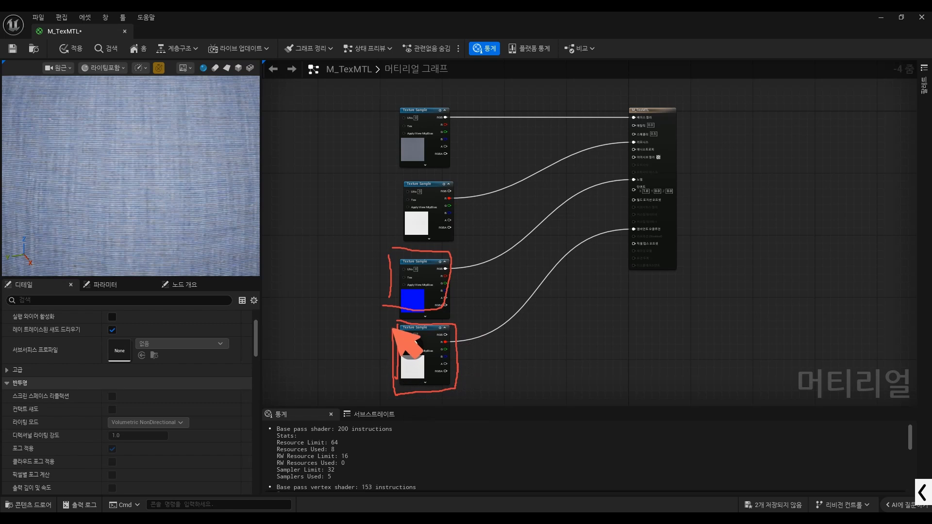
{"action": "left_click_drag", "start_coordinate": [107, 124], "coordinate": [96, 160]}
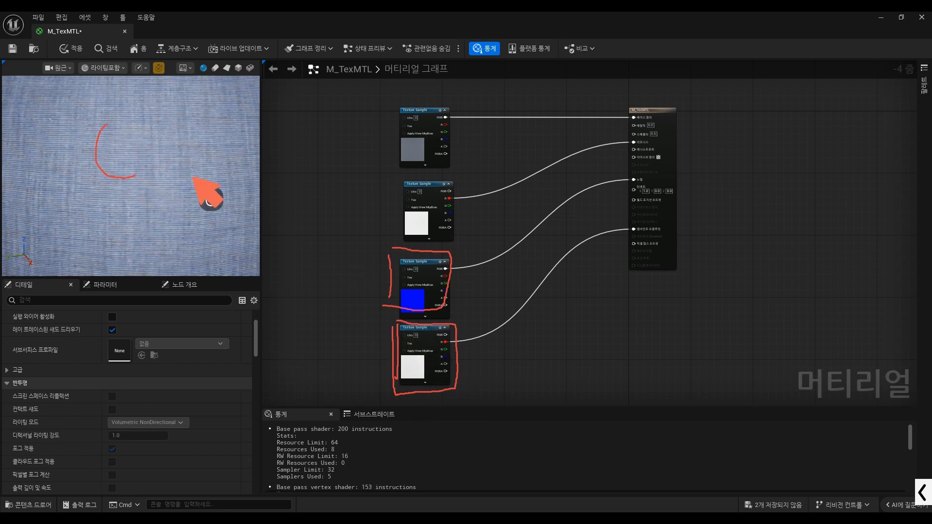
{"action": "key", "text": "ctrl+alt+g"}
{"action": "scroll", "coordinate": [167, 180], "scroll_direction": "down", "scroll_amount": 5}
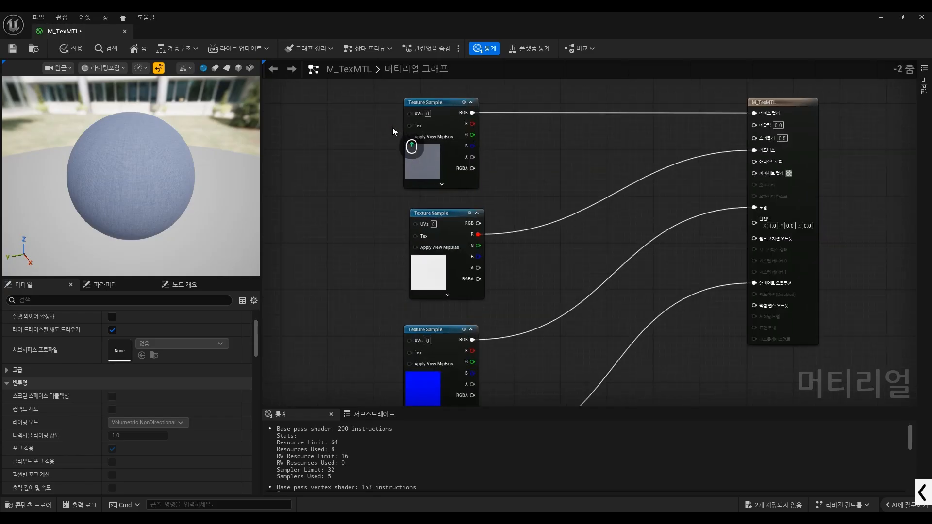
Step: Convert the Albedo Texture Sample feeding Base Color into a texture parameter, keeping the default parameter name
{"action": "scroll", "coordinate": [394, 128], "scroll_direction": "up", "scroll_amount": 2}
{"action": "scroll", "coordinate": [424, 182], "scroll_direction": "down", "scroll_amount": 2}
{"action": "scroll", "coordinate": [443, 144], "scroll_direction": "up", "scroll_amount": 2}
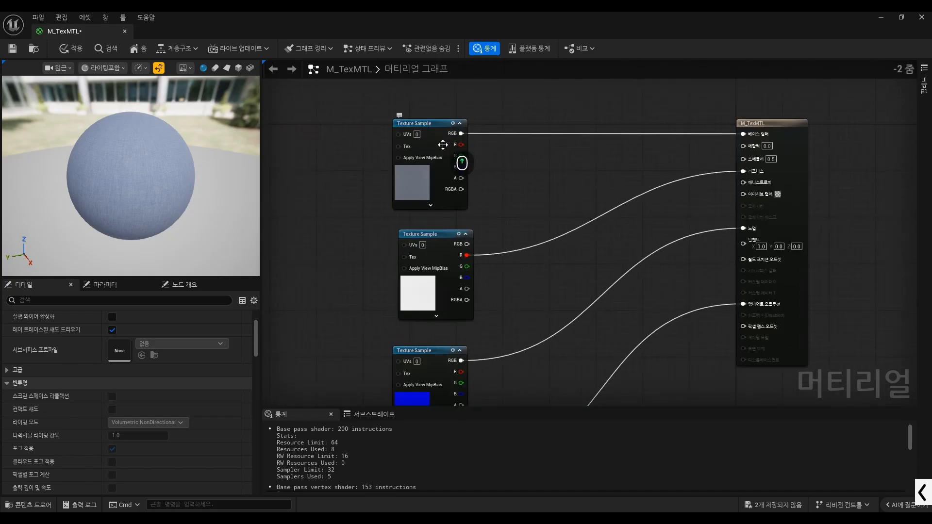
{"action": "left_click", "coordinate": [436, 146]}
{"action": "scroll", "coordinate": [439, 138], "scroll_direction": "down", "scroll_amount": 2}
{"action": "scroll", "coordinate": [438, 135], "scroll_direction": "up", "scroll_amount": 1}
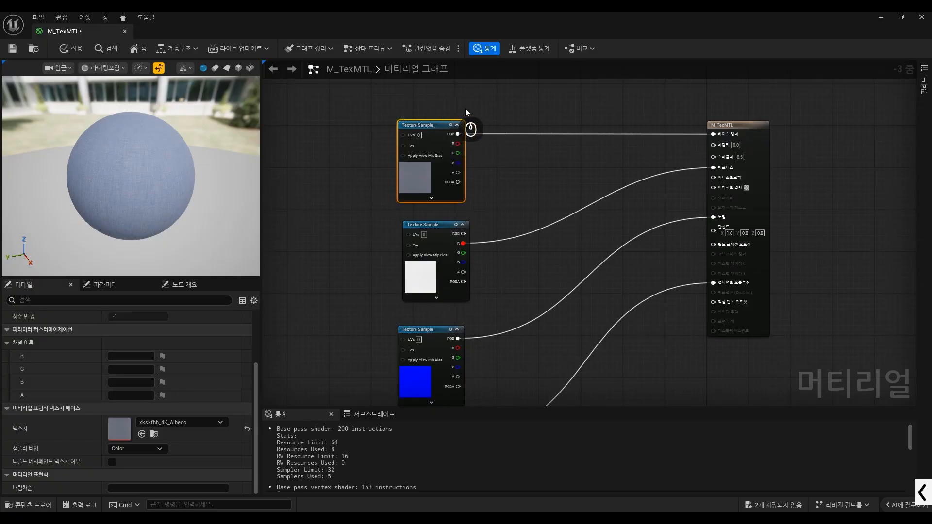
{"action": "left_click_drag", "start_coordinate": [472, 103], "coordinate": [366, 220]}
{"action": "scroll", "coordinate": [434, 126], "scroll_direction": "up", "scroll_amount": 1}
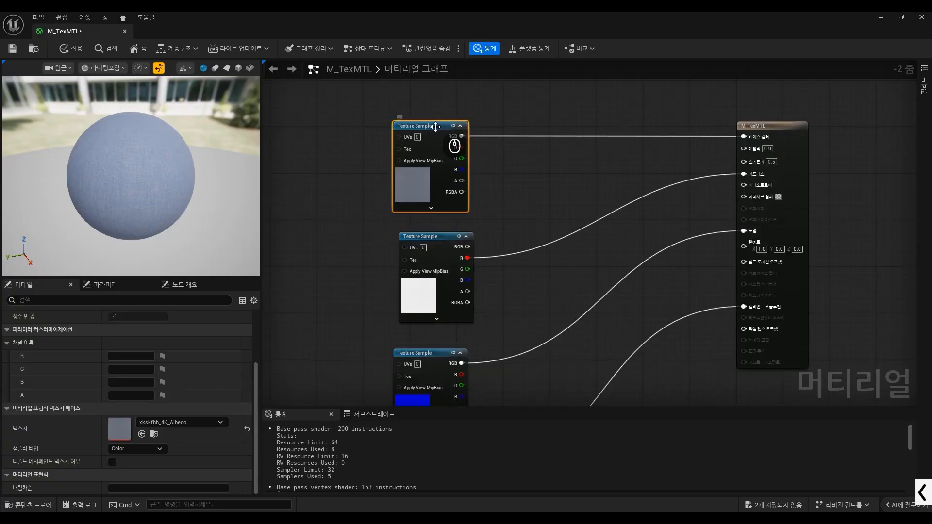
{"action": "right_click", "coordinate": [437, 129]}
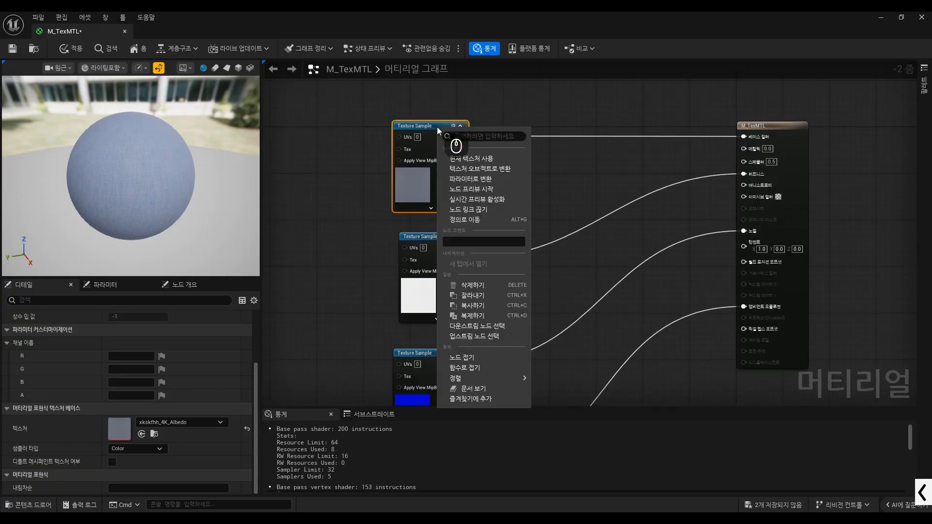
{"action": "left_click", "coordinate": [475, 179]}
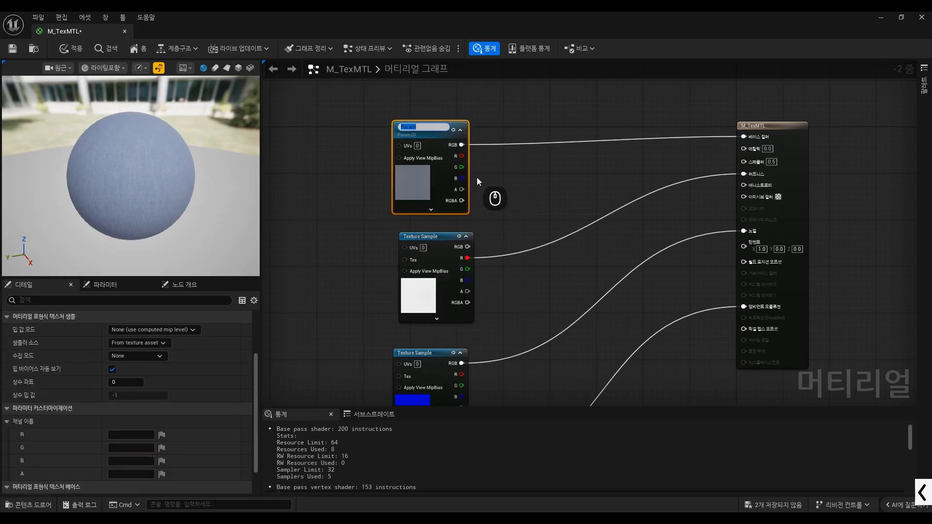
{"action": "left_click", "coordinate": [417, 127]}
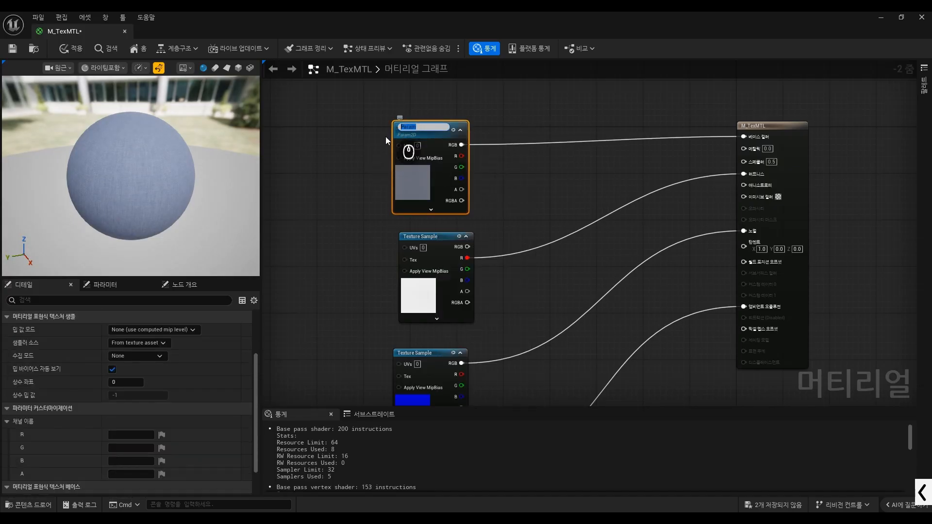
{"action": "key", "text": "Return"}
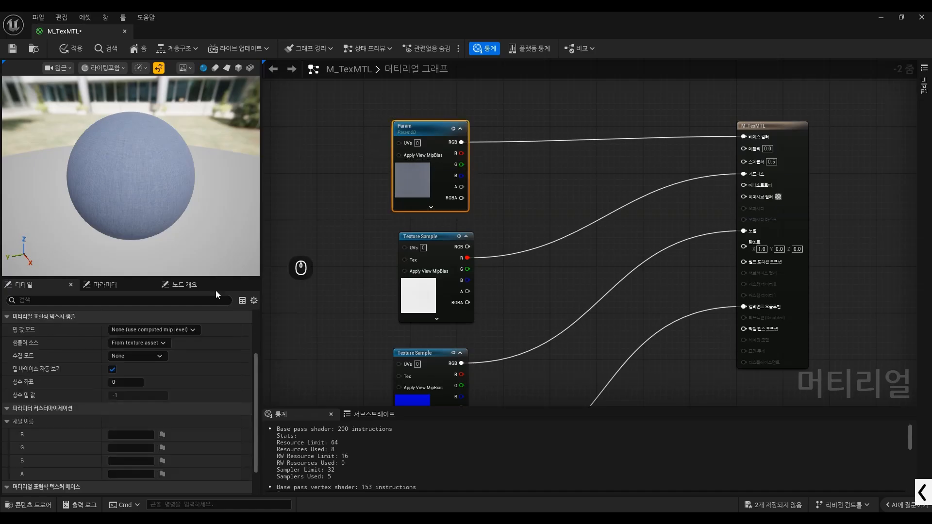
Step: Review the name and group properties of the Albedo texture parameter
{"action": "key", "text": "ctrl+alt+g"}
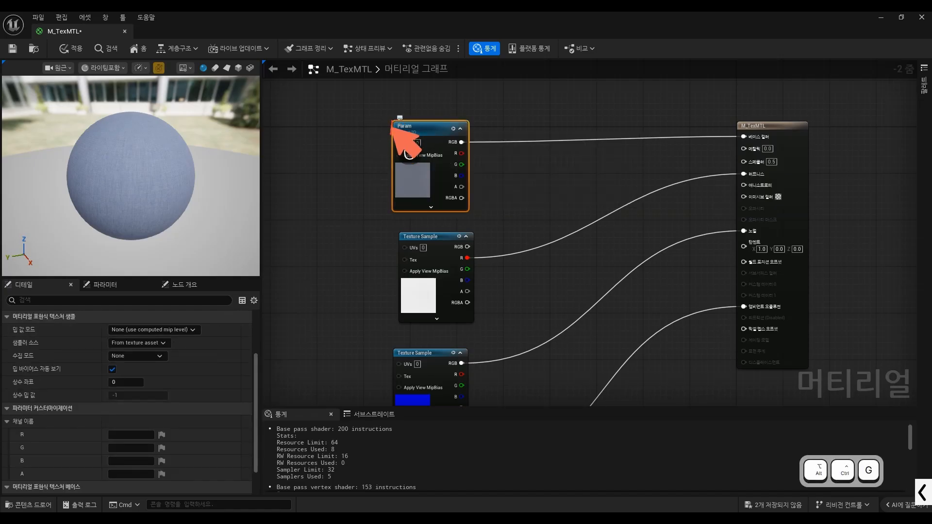
{"action": "mouse_move", "coordinate": [392, 132]}
{"action": "left_mouse_down"}
{"action": "mouse_move", "coordinate": [408, 135]}
{"action": "mouse_move", "coordinate": [382, 135]}
{"action": "left_mouse_up"}
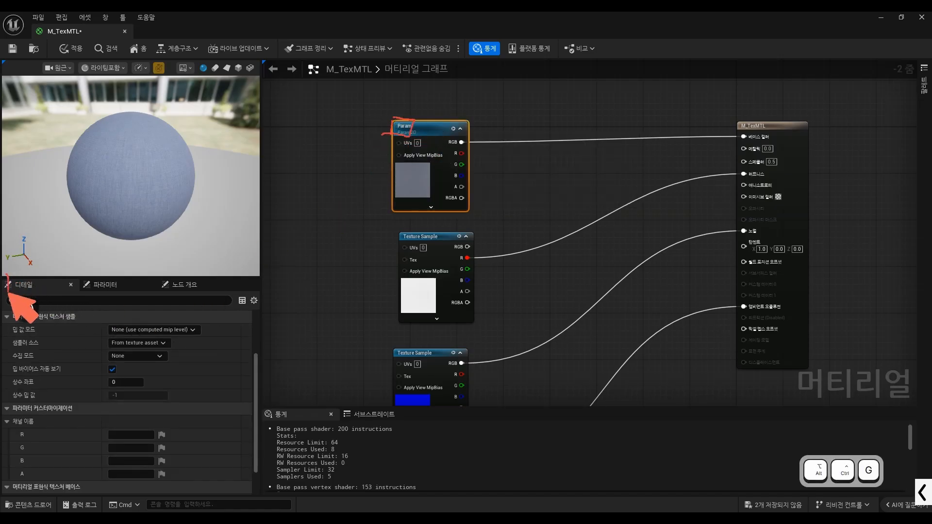
{"action": "mouse_move", "coordinate": [8, 291]}
{"action": "left_mouse_down"}
{"action": "mouse_move", "coordinate": [43, 293]}
{"action": "mouse_move", "coordinate": [9, 277]}
{"action": "left_mouse_up"}
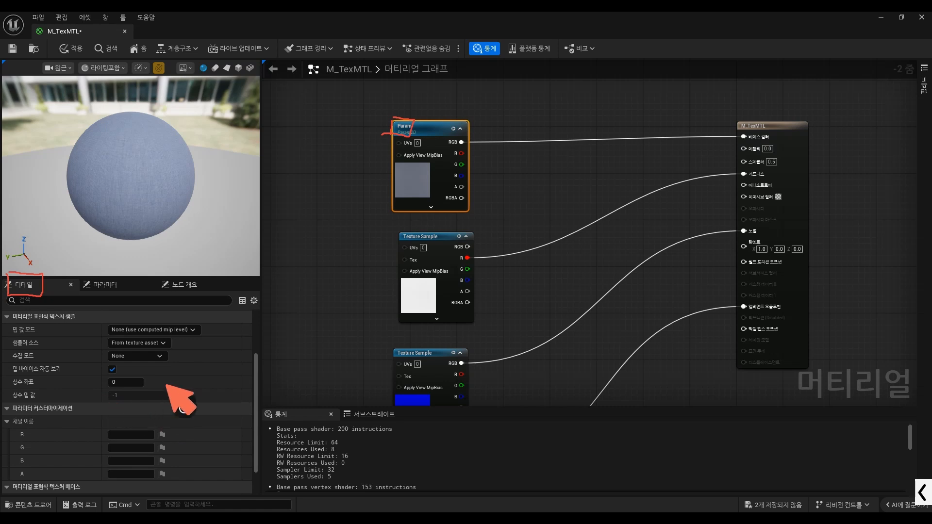
{"action": "key", "text": "ctrl+alt+g"}
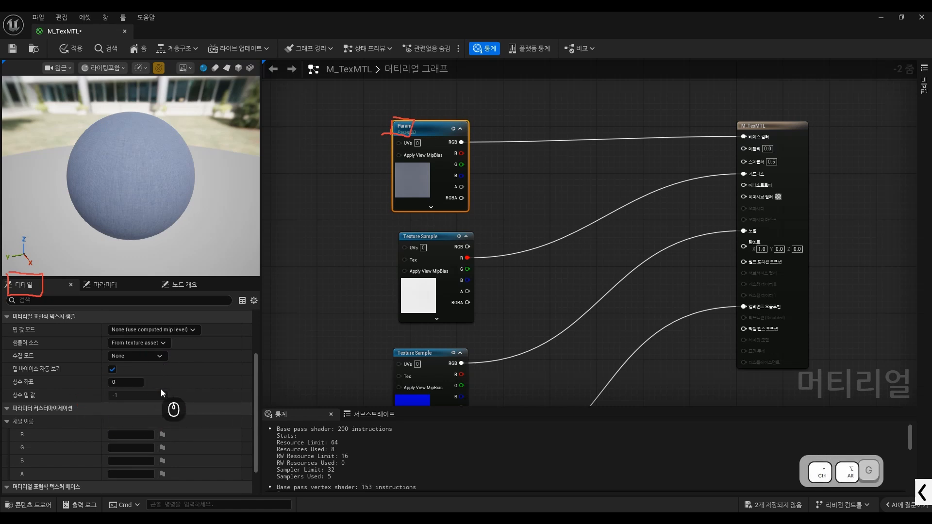
{"action": "scroll", "coordinate": [255, 374], "scroll_direction": "up", "scroll_amount": 4}
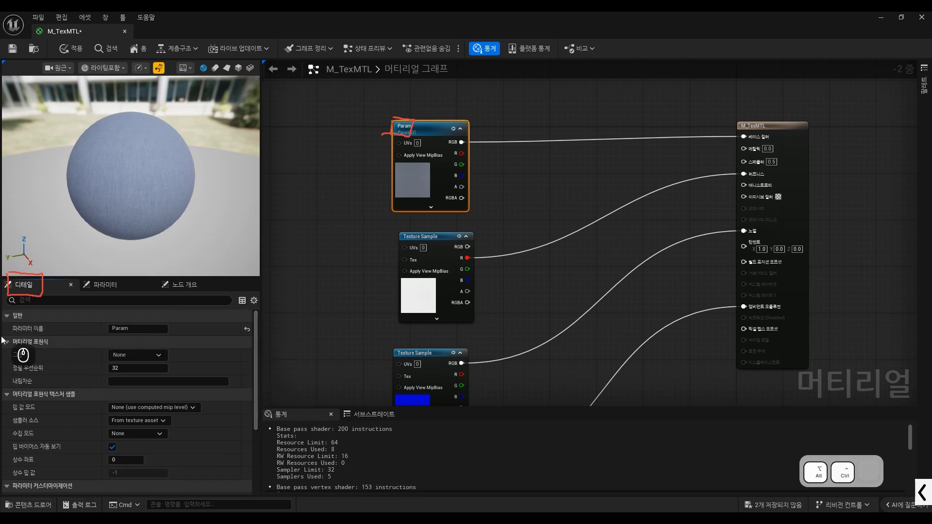
{"action": "key", "text": "ctrl+alt+g"}
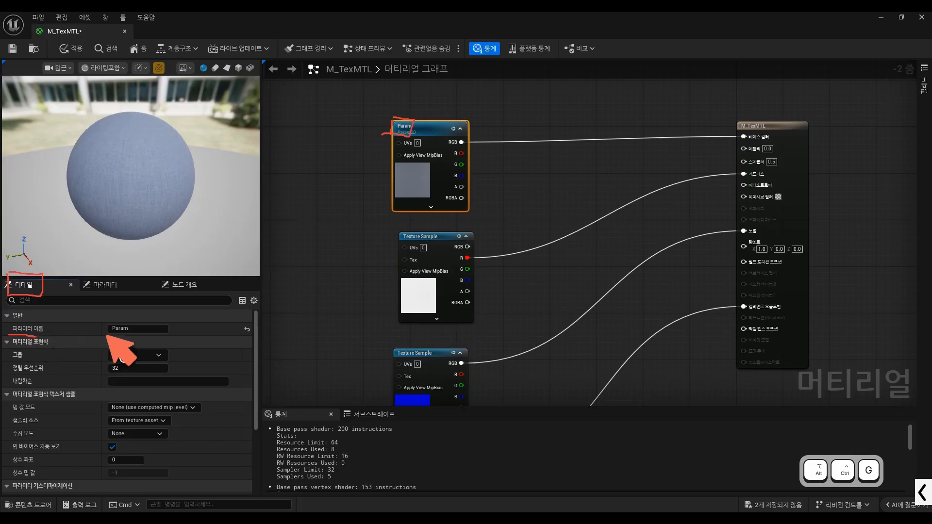
{"action": "mouse_move", "coordinate": [111, 335]}
{"action": "left_mouse_down"}
{"action": "mouse_move", "coordinate": [131, 334]}
{"action": "mouse_move", "coordinate": [101, 329]}
{"action": "mouse_move", "coordinate": [118, 315]}
{"action": "mouse_move", "coordinate": [145, 331]}
{"action": "mouse_move", "coordinate": [384, 104]}
{"action": "mouse_move", "coordinate": [397, 122]}
{"action": "left_mouse_up"}
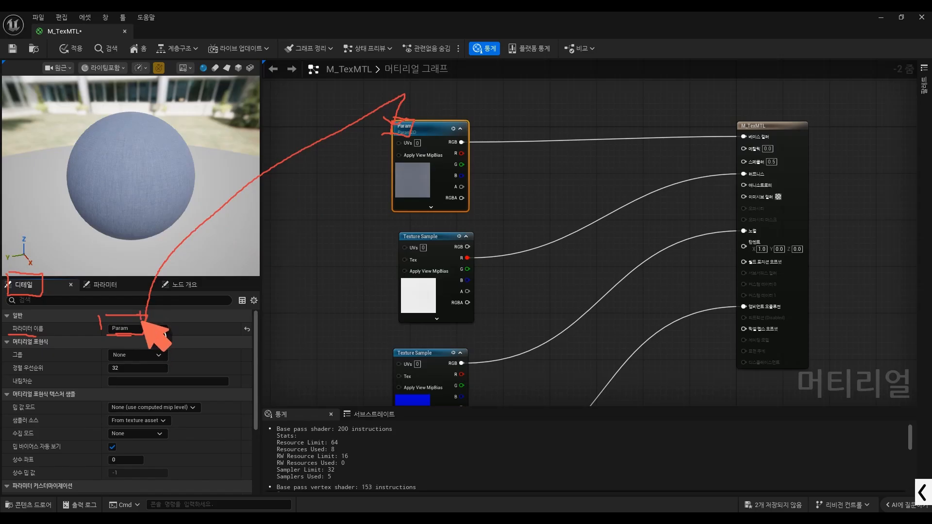
{"action": "mouse_move", "coordinate": [198, 275]}
{"action": "left_mouse_down"}
{"action": "mouse_move", "coordinate": [231, 273]}
{"action": "mouse_move", "coordinate": [231, 284]}
{"action": "left_mouse_up"}
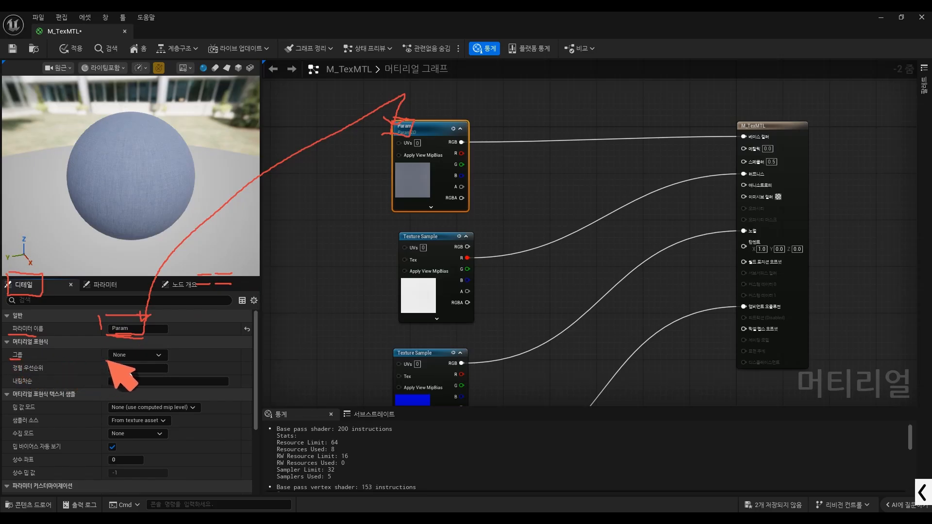
{"action": "left_click_drag", "start_coordinate": [156, 348], "coordinate": [100, 345]}
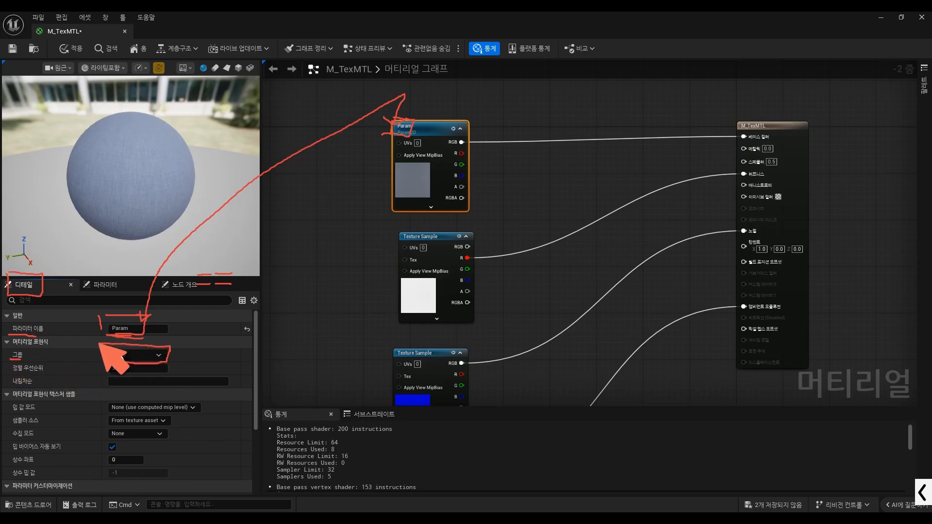
{"action": "key", "text": "ctrl+alt+g"}
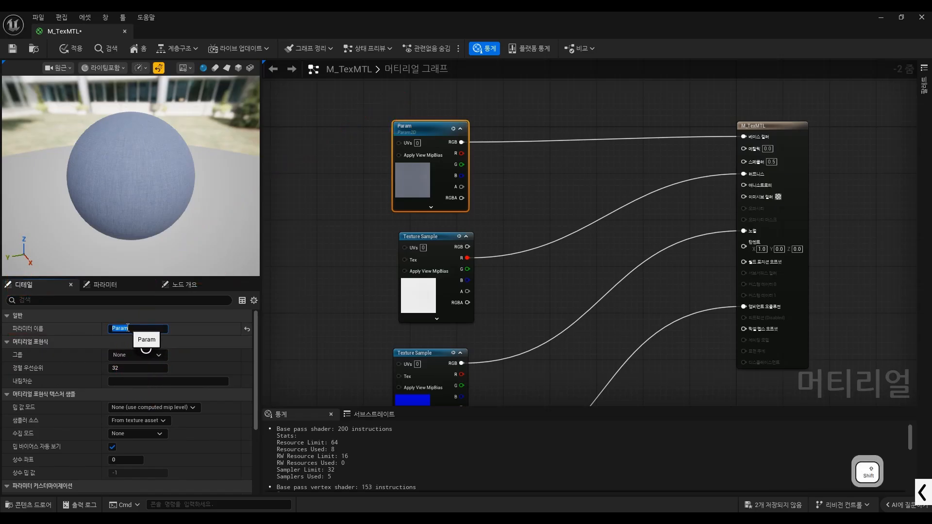
Step: Rename the Albedo texture parameter to Basecolor_Texture and save the material
{"action": "type", "text": "B"}
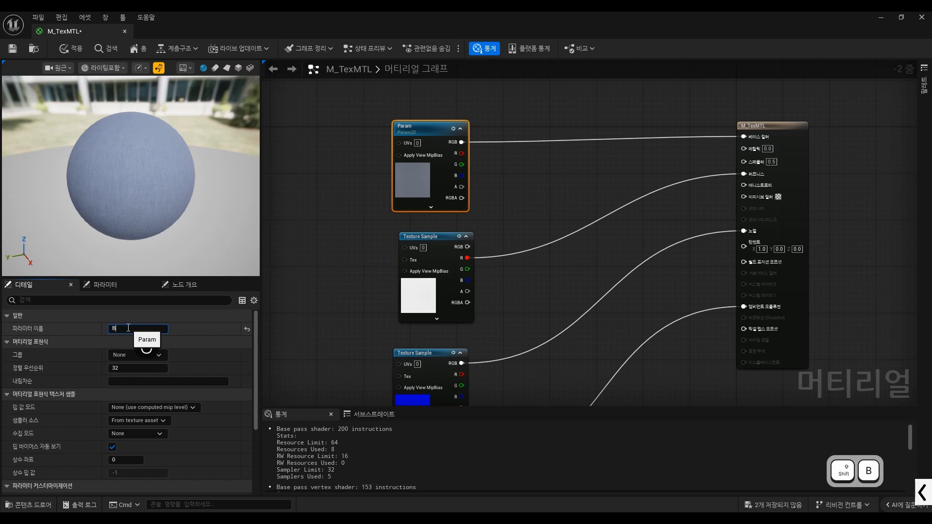
{"action": "type", "text": "asecollect"}
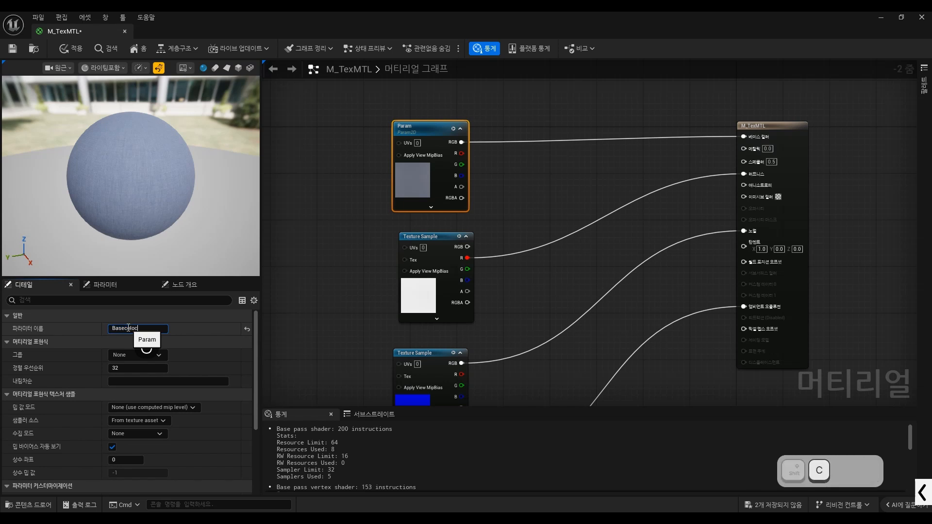
{"action": "key", "text": "BackSpace"}
{"action": "key", "text": "BackSpace"}
{"action": "key", "text": "BackSpace"}
{"action": "key", "text": "BackSpace"}
{"action": "key", "text": "BackSpace"}
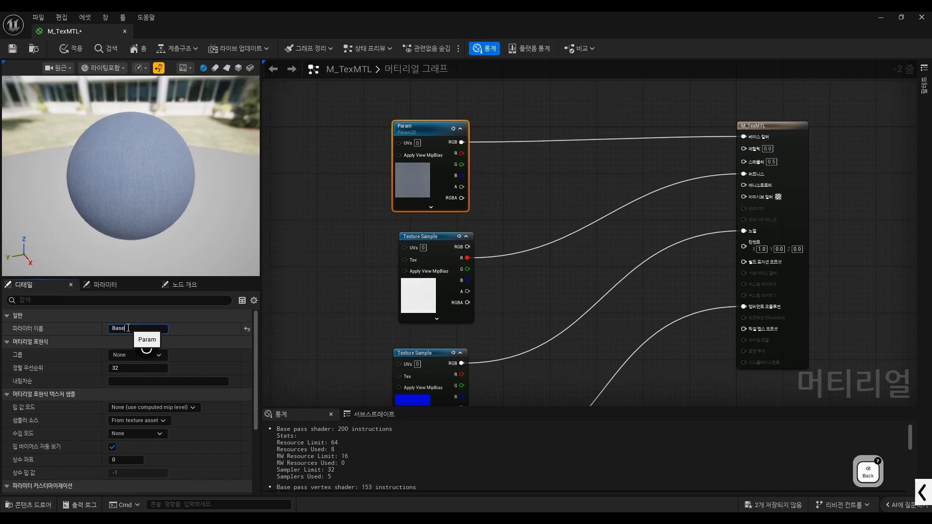
{"action": "type", "text": "color_Tex"}
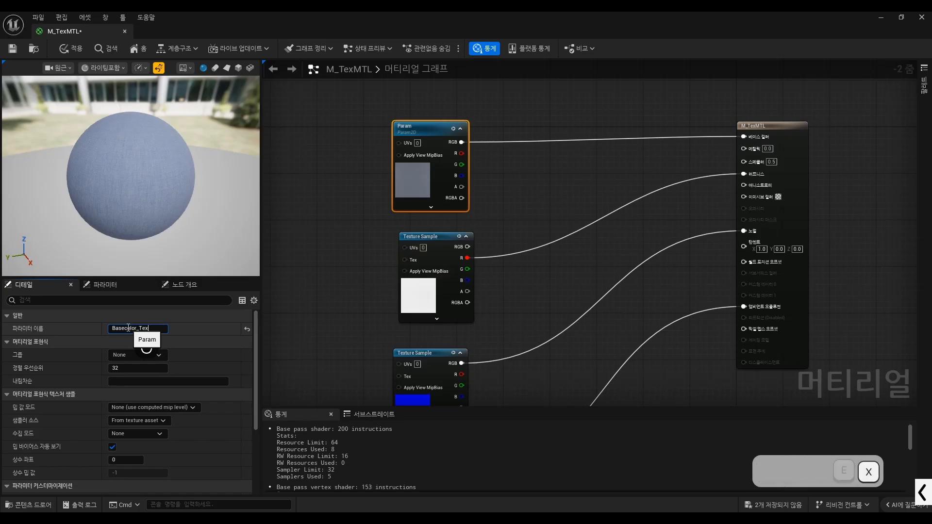
{"action": "type", "text": "ture"}
{"action": "key", "text": "Return"}
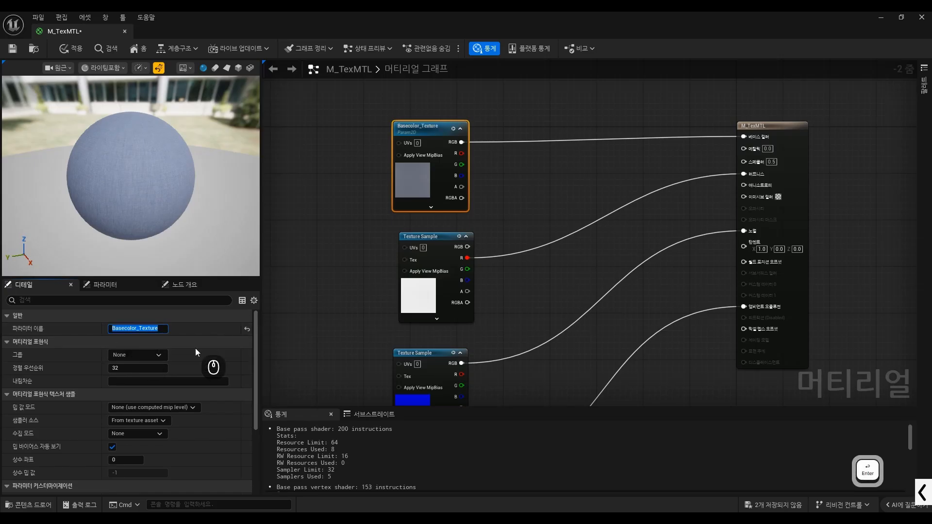
{"action": "left_click", "coordinate": [13, 48]}
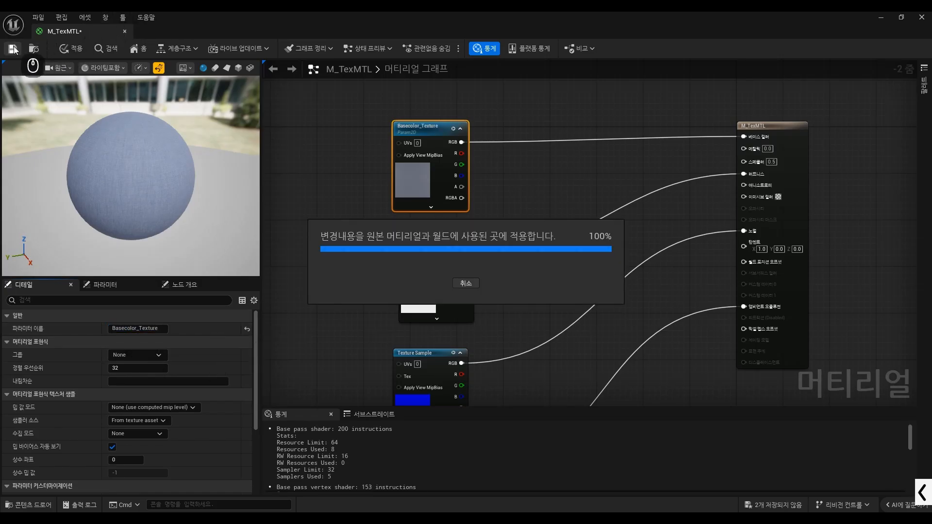
Step: Float the material editor window over the level editor and locate the M_TexMTL asset in the content browser
{"action": "left_click_drag", "start_coordinate": [194, 12], "coordinate": [601, 226]}
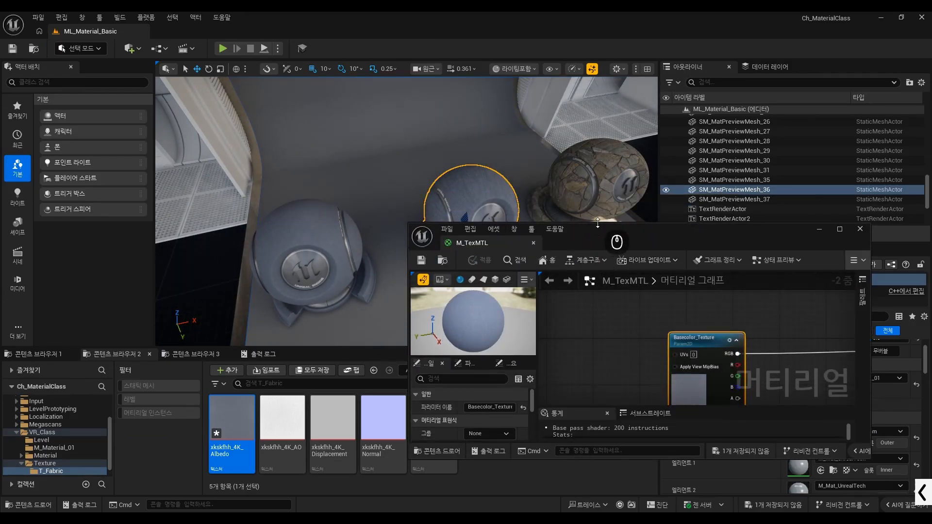
{"action": "left_click_drag", "start_coordinate": [596, 225], "coordinate": [630, 112]}
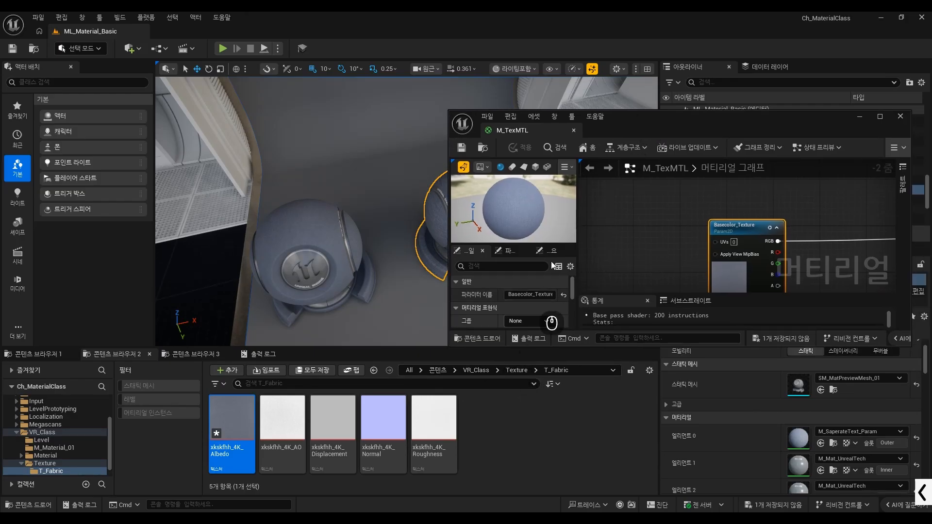
{"action": "key", "text": "ctrl+alt+g"}
{"action": "mouse_move", "coordinate": [477, 137]}
{"action": "left_mouse_down"}
{"action": "mouse_move", "coordinate": [468, 143]}
{"action": "mouse_move", "coordinate": [488, 141]}
{"action": "mouse_move", "coordinate": [474, 137]}
{"action": "left_mouse_up"}
{"action": "key", "text": "space"}
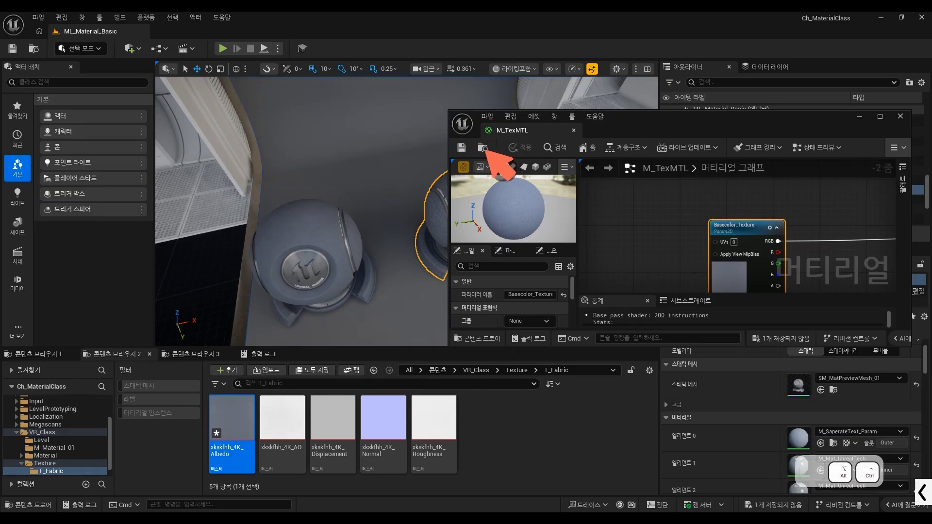
{"action": "key", "text": "ctrl+alt+g"}
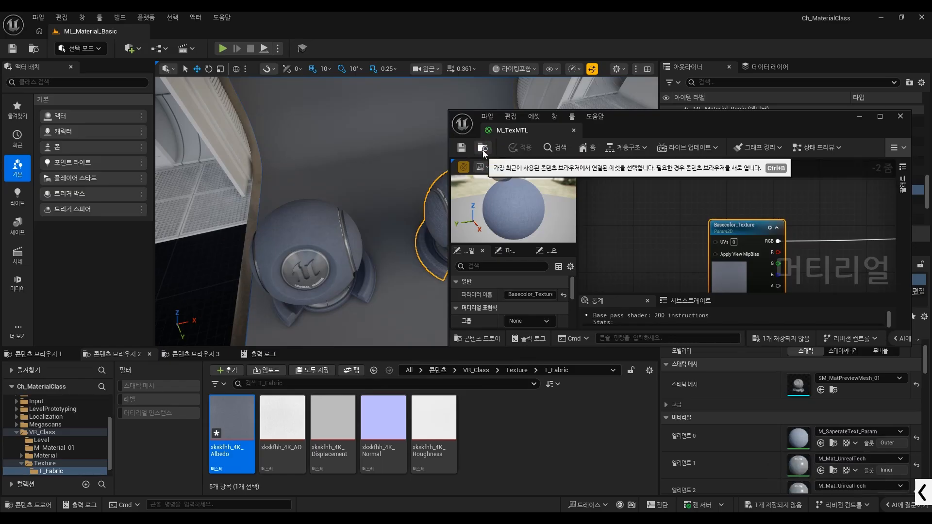
{"action": "left_click", "coordinate": [482, 150]}
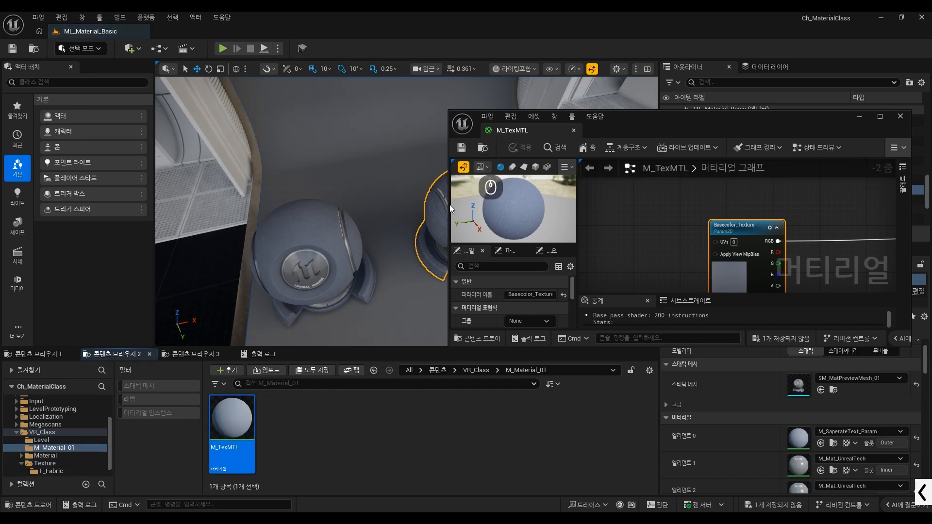
Step: Create a material instance from M_TexMTL in the M_Material_01 folder, keeping the default name
{"action": "right_click", "coordinate": [234, 419]}
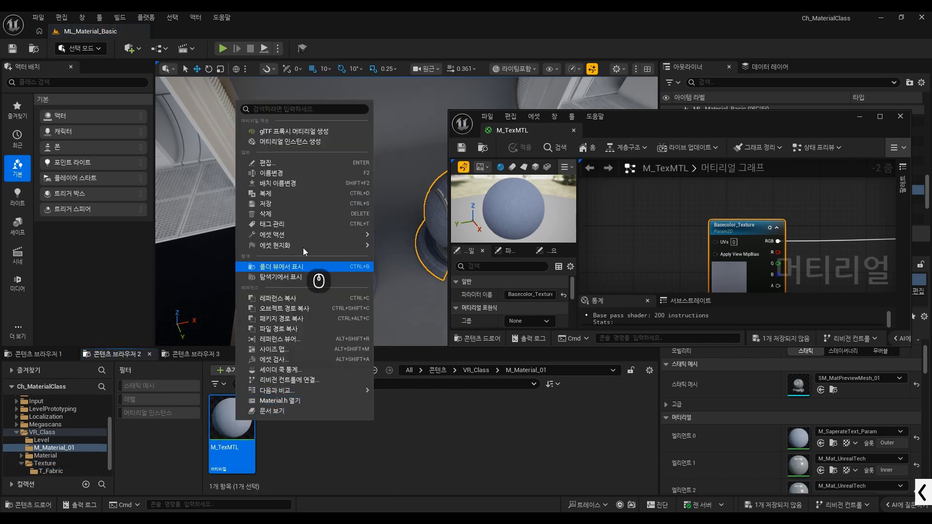
{"action": "left_click", "coordinate": [317, 142]}
{"action": "left_click", "coordinate": [324, 440]}
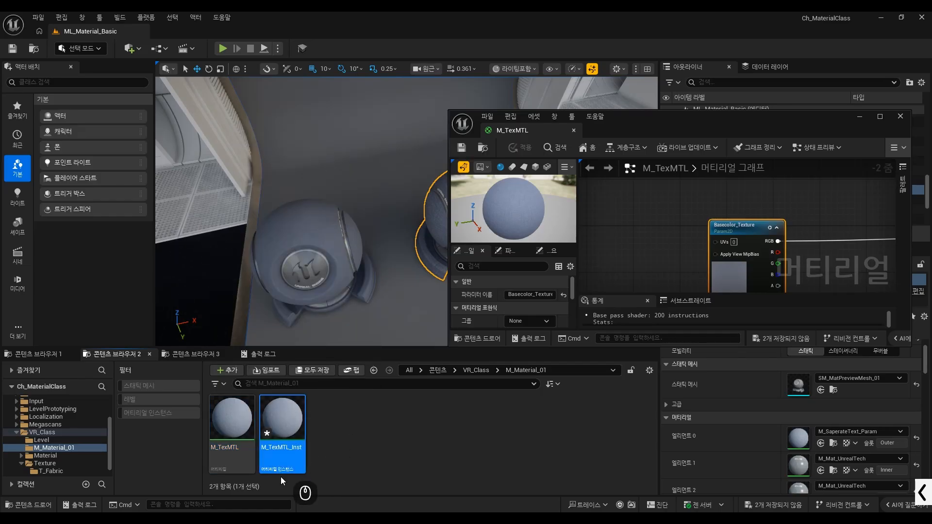
{"action": "key", "text": "ctrl+alt+g"}
{"action": "left_click_drag", "start_coordinate": [261, 477], "coordinate": [292, 483]}
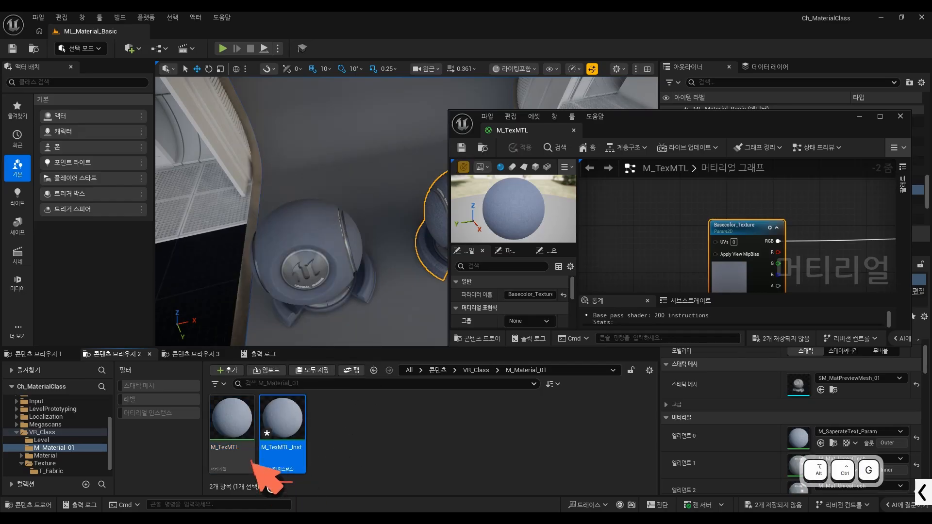
{"action": "mouse_move", "coordinate": [251, 461]}
{"action": "left_mouse_down"}
{"action": "mouse_move", "coordinate": [300, 472]}
{"action": "mouse_move", "coordinate": [265, 478]}
{"action": "left_mouse_up"}
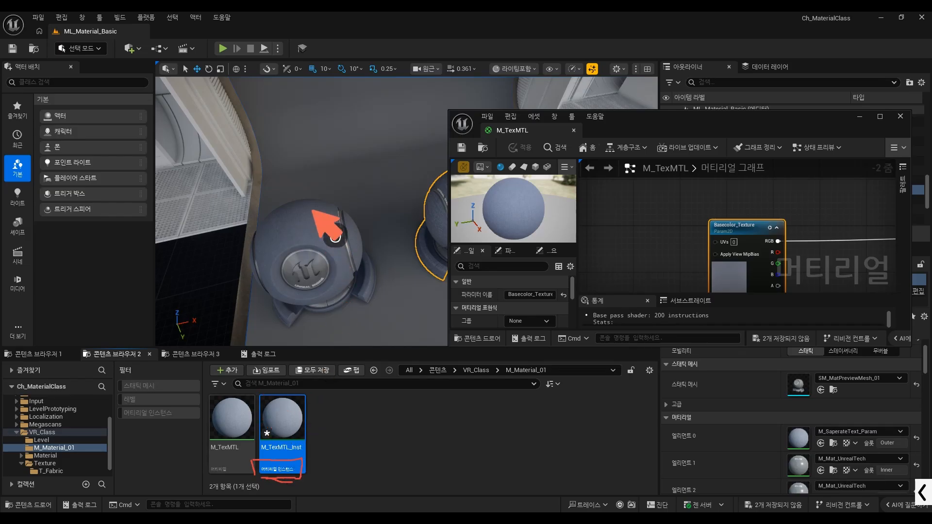
{"action": "mouse_move", "coordinate": [302, 210]}
{"action": "left_mouse_down"}
{"action": "mouse_move", "coordinate": [277, 223]}
{"action": "mouse_move", "coordinate": [307, 212]}
{"action": "left_mouse_up"}
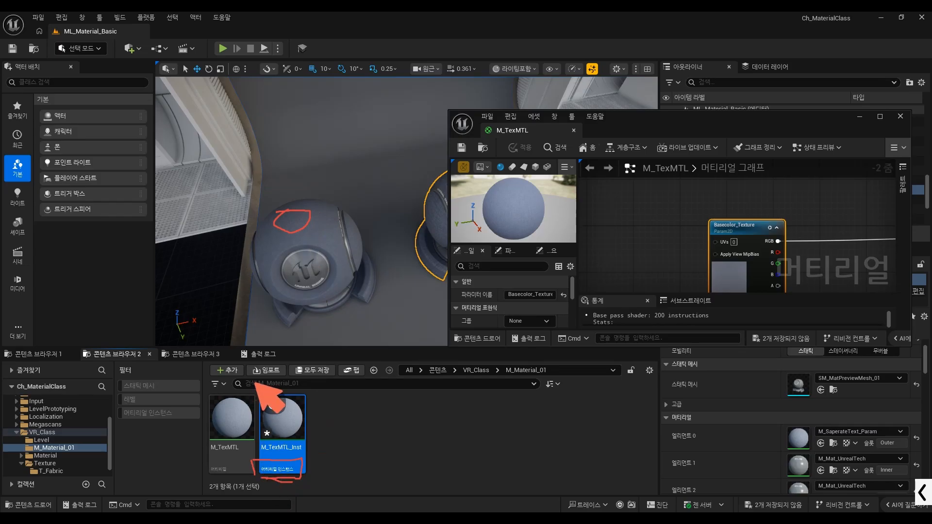
{"action": "mouse_move", "coordinate": [252, 386]}
{"action": "left_mouse_down"}
{"action": "mouse_move", "coordinate": [260, 466]}
{"action": "mouse_move", "coordinate": [269, 389]}
{"action": "mouse_move", "coordinate": [322, 473]}
{"action": "left_mouse_up"}
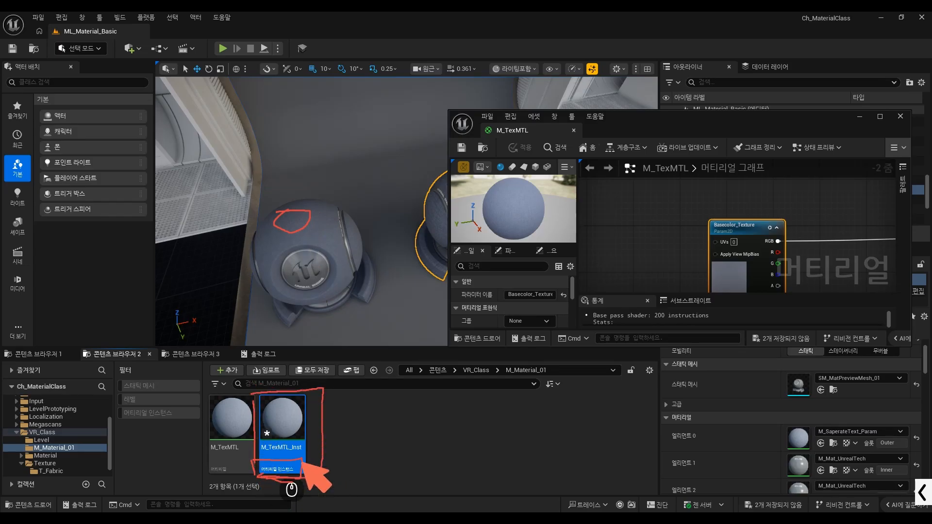
{"action": "mouse_move", "coordinate": [328, 418]}
{"action": "left_mouse_down"}
{"action": "mouse_move", "coordinate": [353, 406]}
{"action": "mouse_move", "coordinate": [341, 303]}
{"action": "left_mouse_up"}
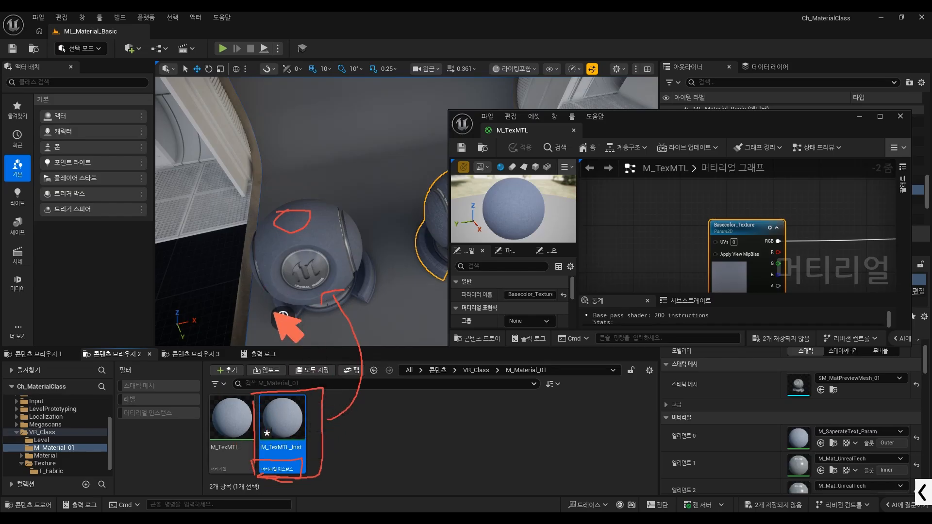
{"action": "key", "text": "ctrl+alt+g"}
{"action": "left_click", "coordinate": [314, 417]}
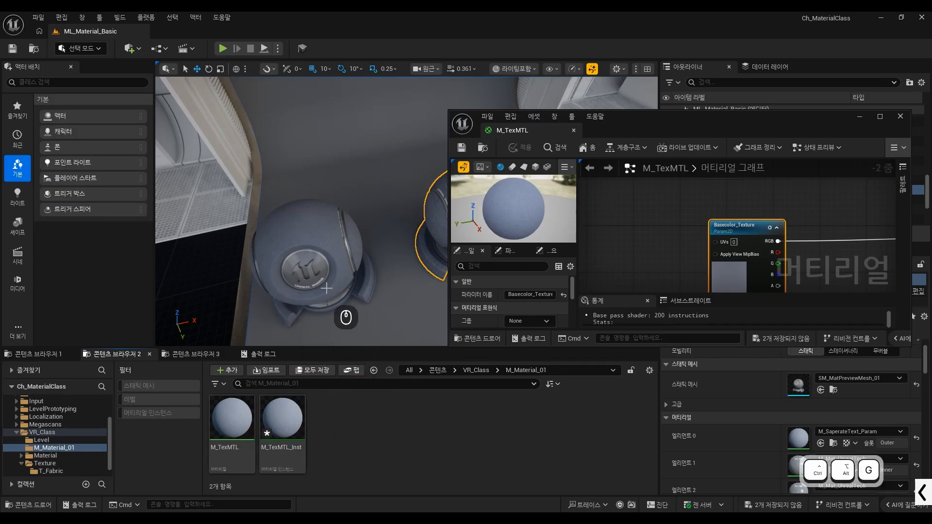
Step: Assign M_TexMTL_Inst to material Element 0 of the preview mesh SM_MatPreviewMesh_35 in the level
{"action": "left_click", "coordinate": [357, 295]}
{"action": "scroll", "coordinate": [798, 441], "scroll_direction": "down", "scroll_amount": 1}
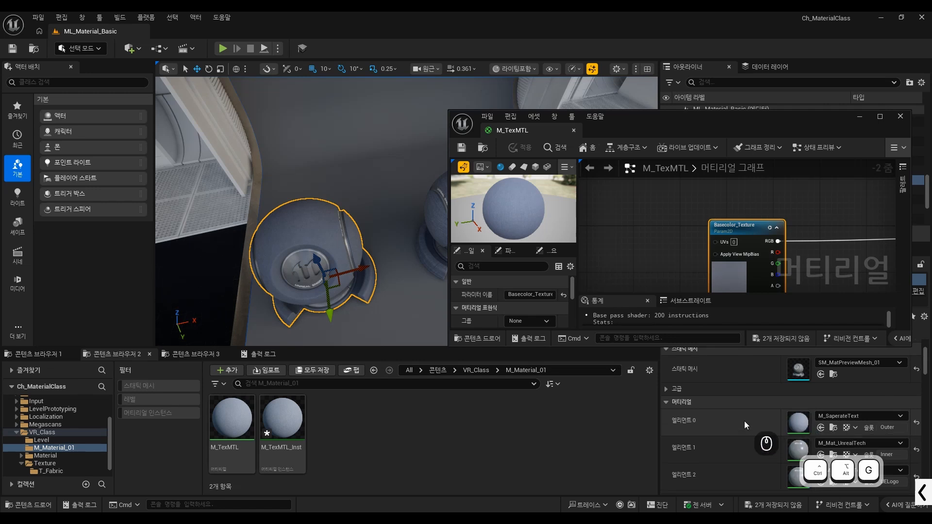
{"action": "key", "text": "ctrl+alt+g"}
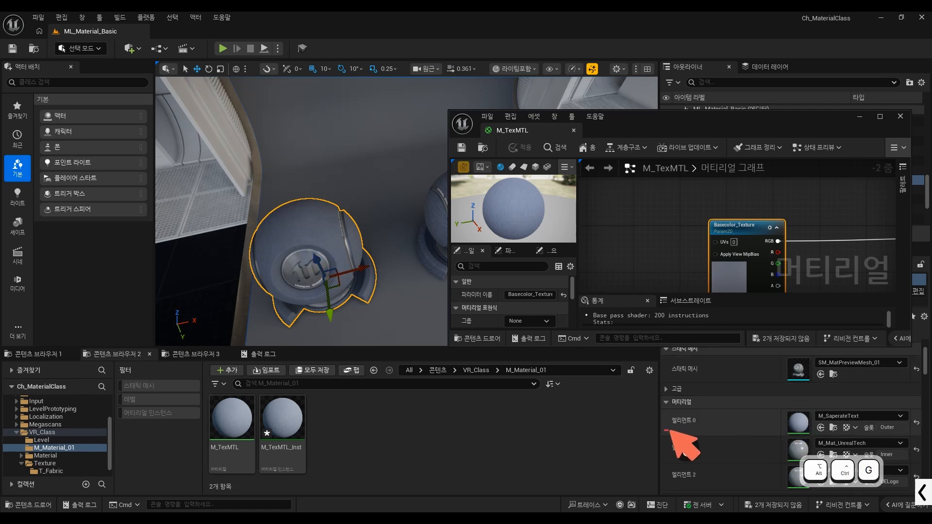
{"action": "left_click_drag", "start_coordinate": [663, 431], "coordinate": [699, 434]}
{"action": "mouse_move", "coordinate": [314, 430]}
{"action": "left_mouse_down"}
{"action": "mouse_move", "coordinate": [417, 410]}
{"action": "mouse_move", "coordinate": [767, 391]}
{"action": "mouse_move", "coordinate": [778, 402]}
{"action": "left_mouse_up"}
{"action": "left_click_drag", "start_coordinate": [778, 389], "coordinate": [755, 415]}
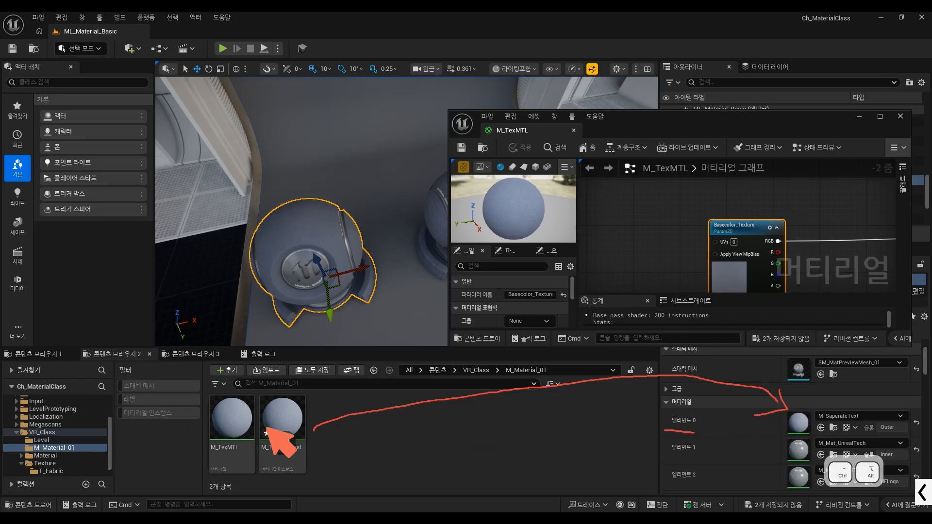
{"action": "key", "text": "ctrl+alt+g"}
{"action": "left_click_drag", "start_coordinate": [279, 423], "coordinate": [801, 419]}
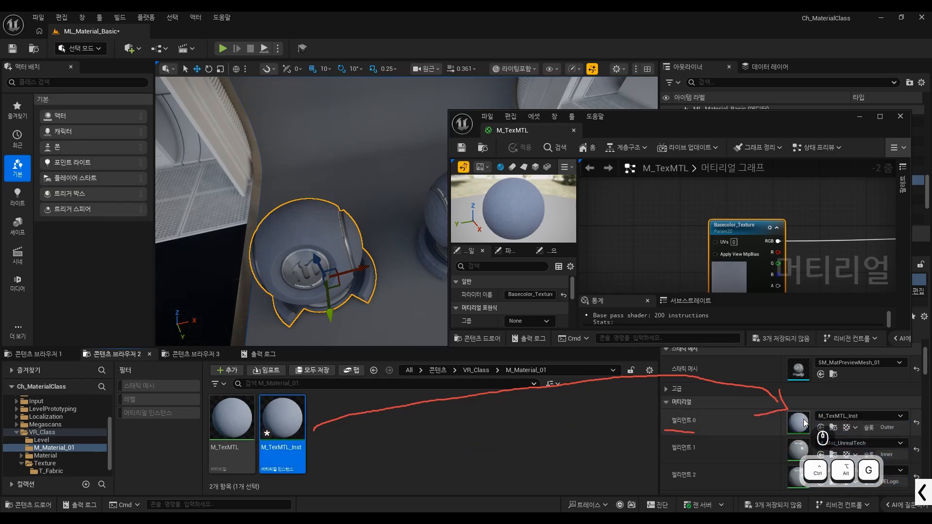
Step: Open M_TexMTL_Inst for editing and move its window clear of the mesh details
{"action": "key", "text": "ctrl+alt+g"}
{"action": "double_click", "coordinate": [295, 425]}
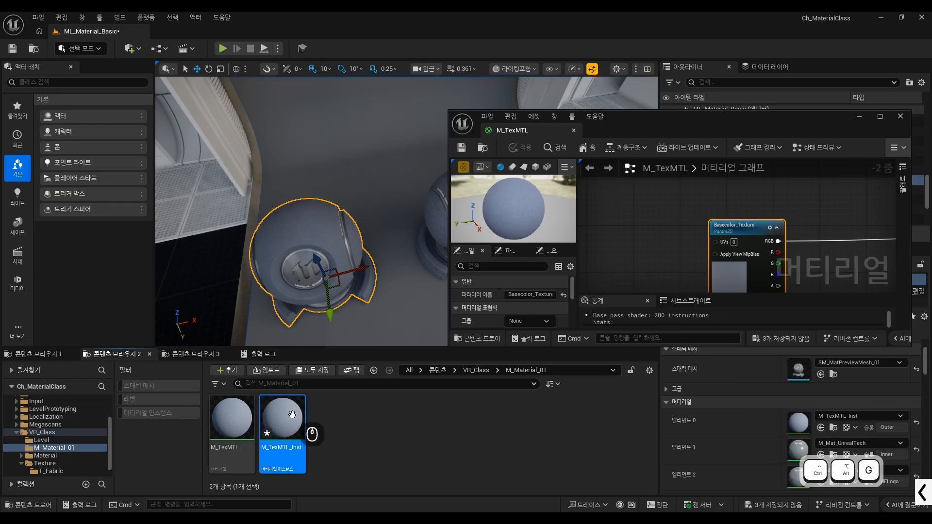
{"action": "left_click_drag", "start_coordinate": [679, 121], "coordinate": [358, 122]}
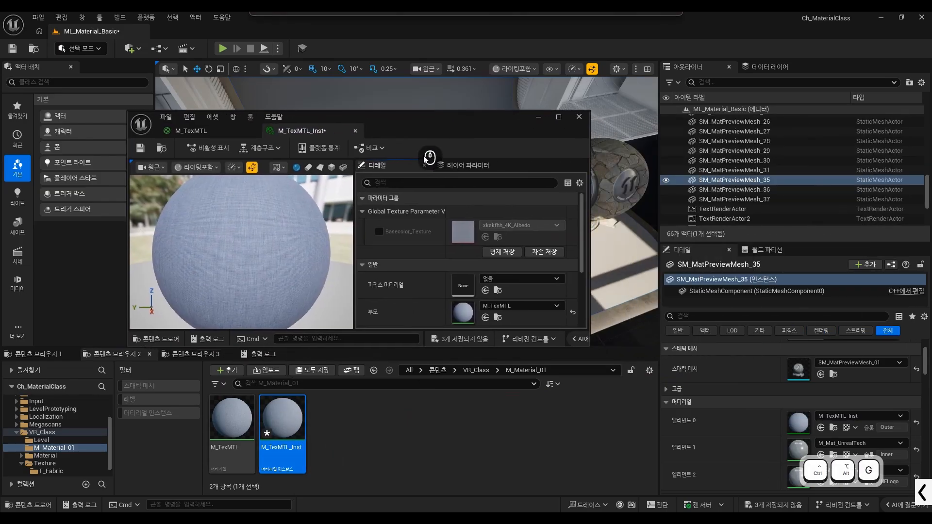
{"action": "key", "text": "ctrl+alt+g"}
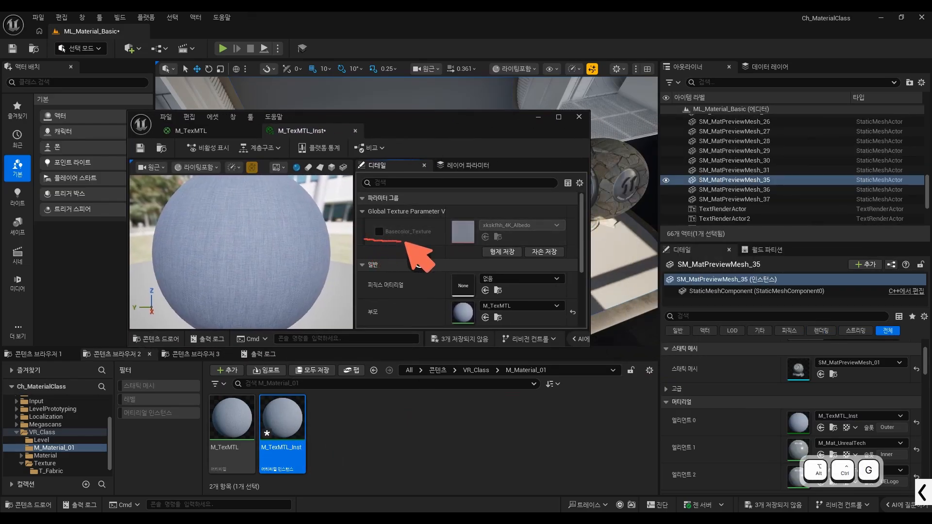
{"action": "left_click_drag", "start_coordinate": [405, 242], "coordinate": [425, 242]}
{"action": "mouse_move", "coordinate": [366, 218]}
{"action": "left_mouse_down"}
{"action": "mouse_move", "coordinate": [367, 239]}
{"action": "mouse_move", "coordinate": [453, 220]}
{"action": "mouse_move", "coordinate": [436, 241]}
{"action": "mouse_move", "coordinate": [380, 243]}
{"action": "left_mouse_up"}
{"action": "mouse_move", "coordinate": [454, 219]}
{"action": "left_mouse_down"}
{"action": "mouse_move", "coordinate": [454, 240]}
{"action": "mouse_move", "coordinate": [562, 216]}
{"action": "mouse_move", "coordinate": [509, 247]}
{"action": "mouse_move", "coordinate": [446, 249]}
{"action": "left_mouse_up"}
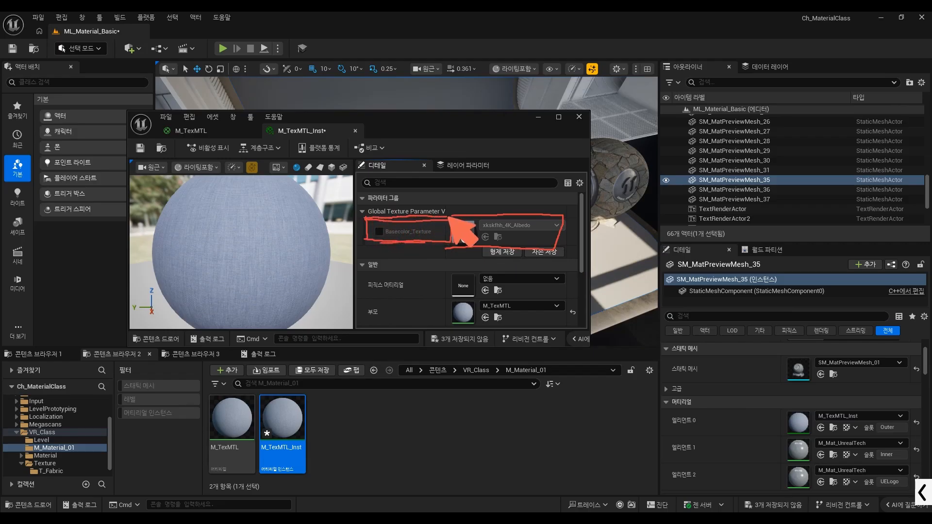
{"action": "key", "text": "ctrl+alt+g"}
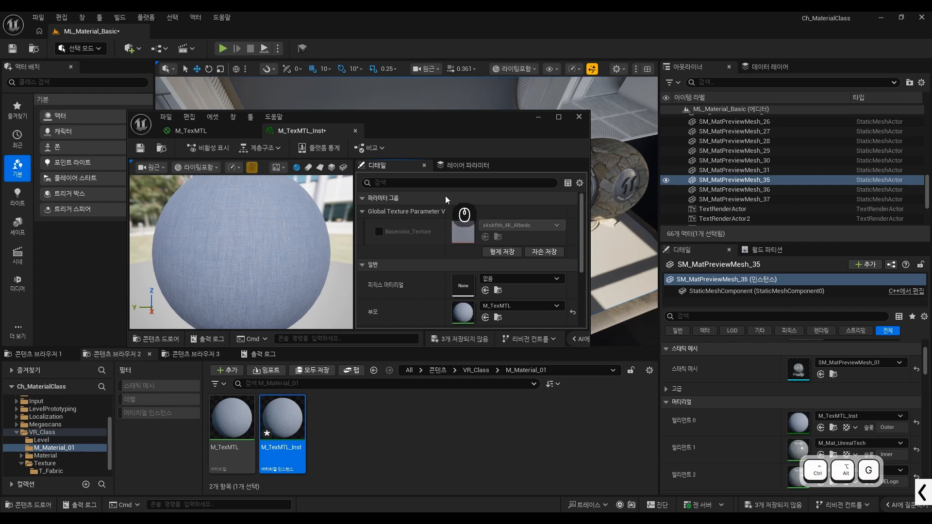
Step: Widen the parameter name column, enable the Basecolor_Texture override, and replace its texture with the electric-patterned one starting with VR_LaserPow
{"action": "left_click_drag", "start_coordinate": [446, 197], "coordinate": [480, 218]}
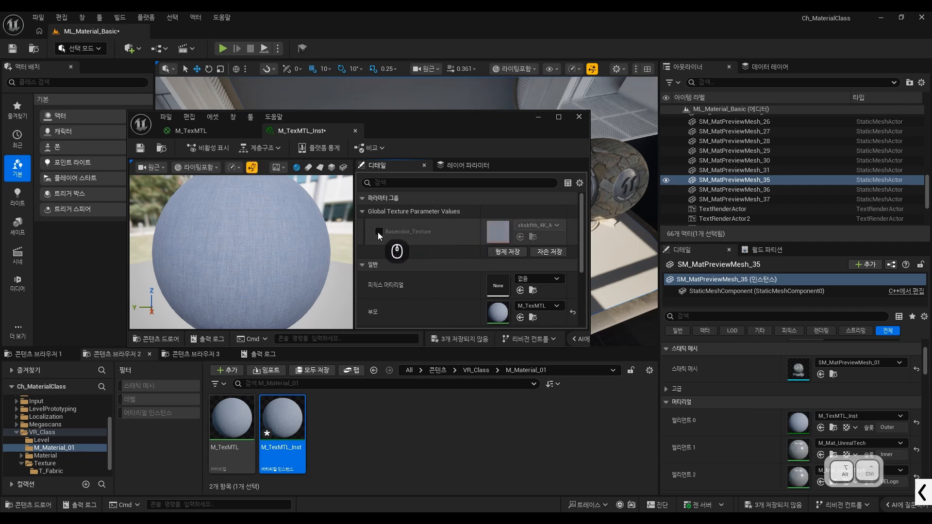
{"action": "key", "text": "ctrl+alt+g"}
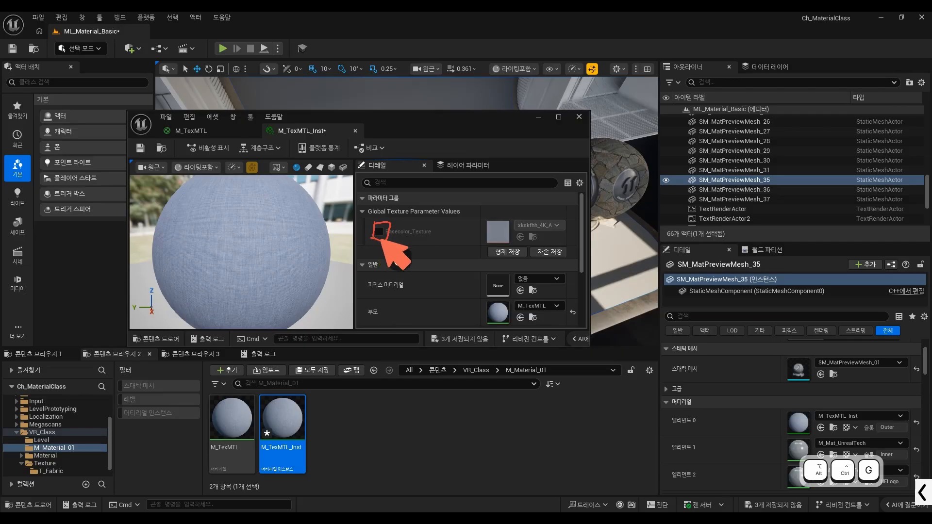
{"action": "key", "text": "ctrl+alt+g"}
{"action": "left_click", "coordinate": [379, 231]}
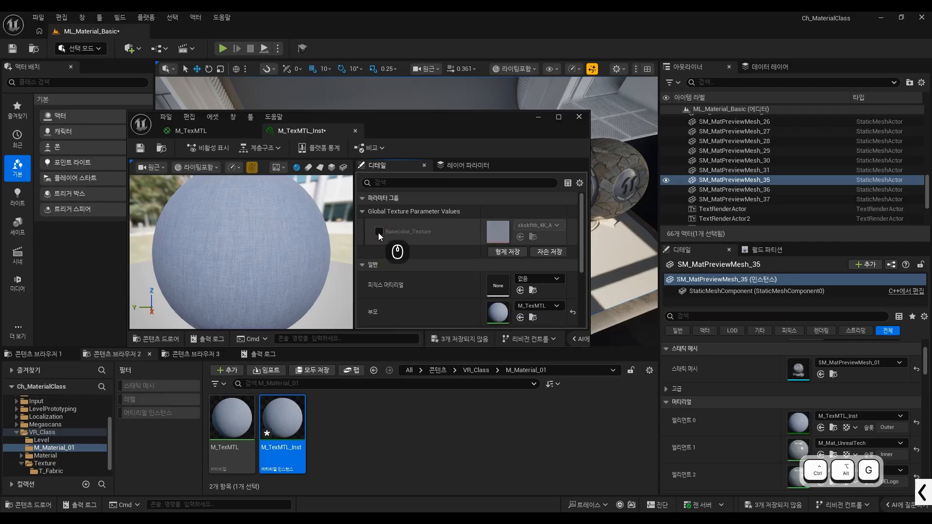
{"action": "left_click", "coordinate": [525, 226]}
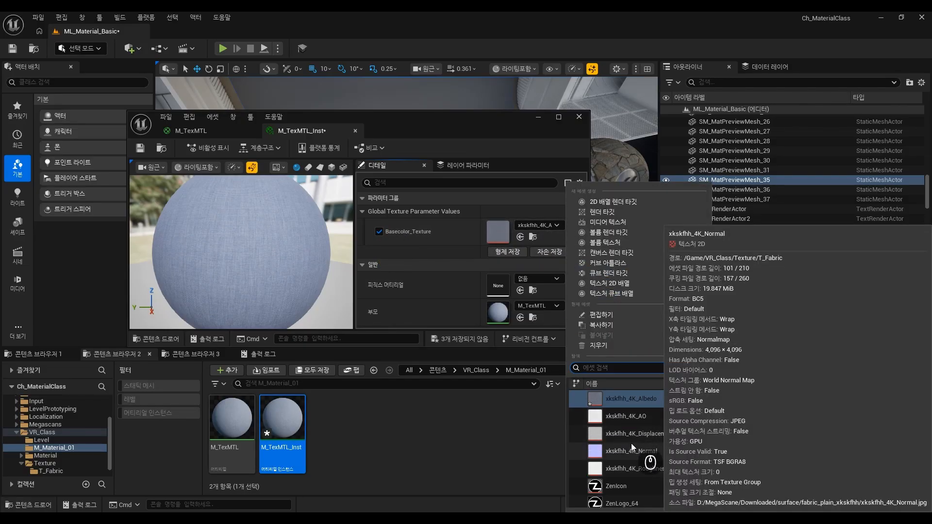
{"action": "scroll", "coordinate": [634, 443], "scroll_direction": "up", "scroll_amount": 5}
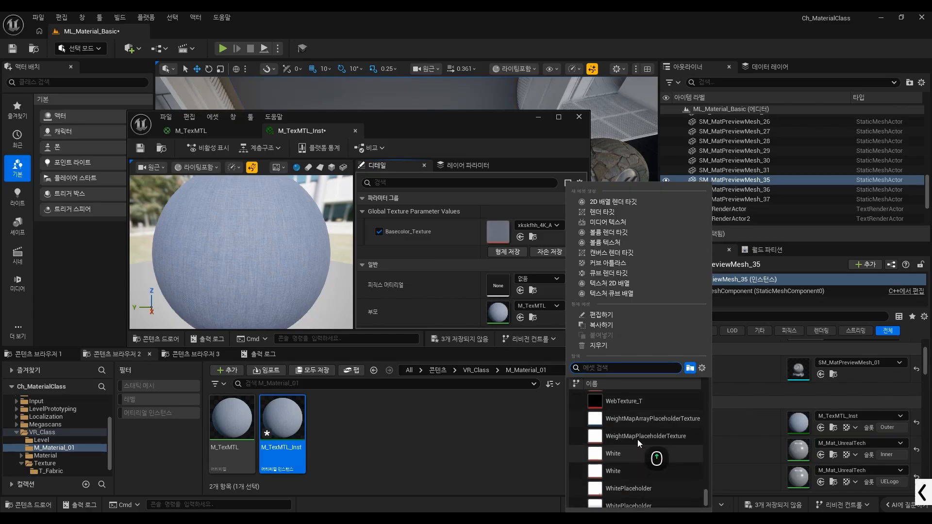
{"action": "scroll", "coordinate": [636, 438], "scroll_direction": "up", "scroll_amount": 5}
{"action": "key", "text": "Escape"}
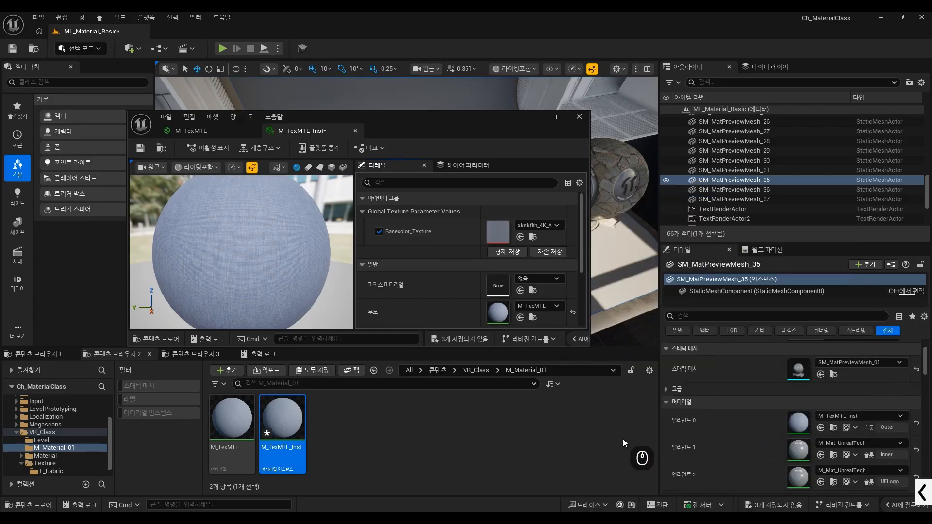
{"action": "mouse_move", "coordinate": [236, 241]}
{"action": "left_mouse_down"}
{"action": "mouse_move", "coordinate": [309, 259]}
{"action": "mouse_move", "coordinate": [250, 264]}
{"action": "mouse_move", "coordinate": [234, 237]}
{"action": "left_mouse_up"}
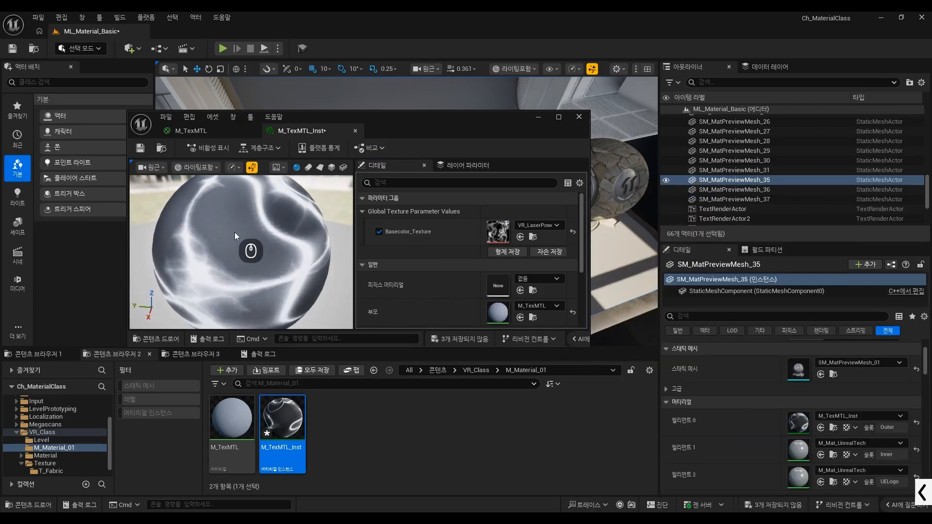
Step: Reset the Basecolor_Texture parameter of M_TexMTL_Inst to its default texture
{"action": "key", "text": "ctrl+alt+g"}
{"action": "mouse_move", "coordinate": [575, 221]}
{"action": "left_mouse_down"}
{"action": "mouse_move", "coordinate": [565, 237]}
{"action": "mouse_move", "coordinate": [581, 237]}
{"action": "left_mouse_up"}
{"action": "key", "text": "Delete"}
{"action": "key", "text": "ctrl+alt+g"}
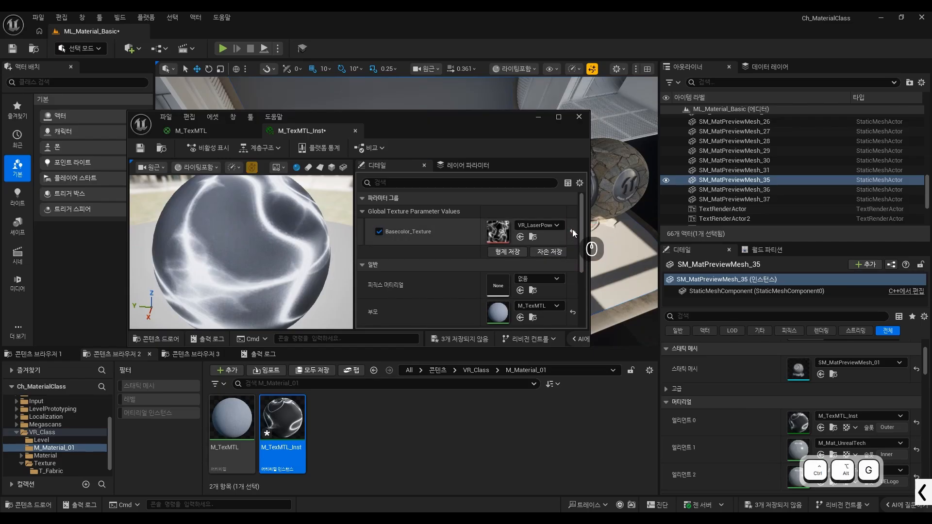
{"action": "left_click", "coordinate": [572, 232]}
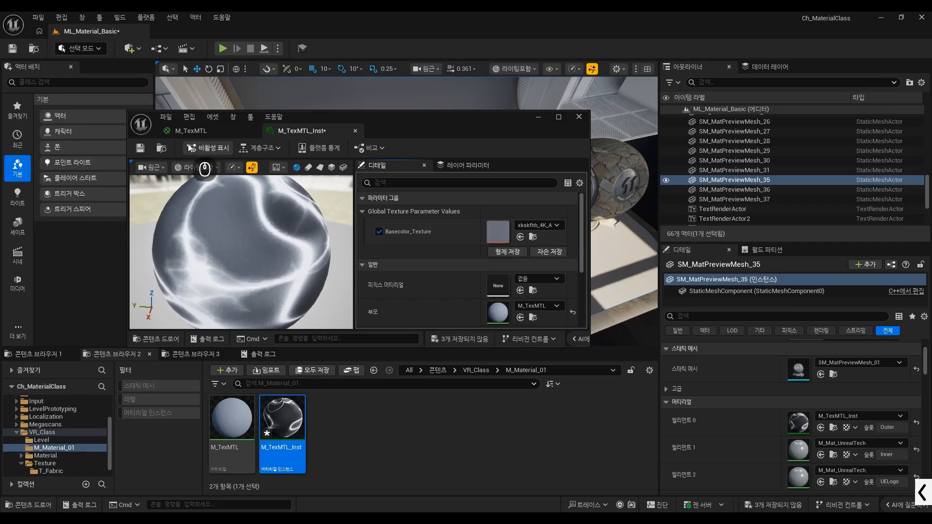
Step: Switch to the M_TexMTL graph, enlarge its window and details area, and examine the texture assigned to the Basecolor_Texture node
{"action": "left_click", "coordinate": [198, 133]}
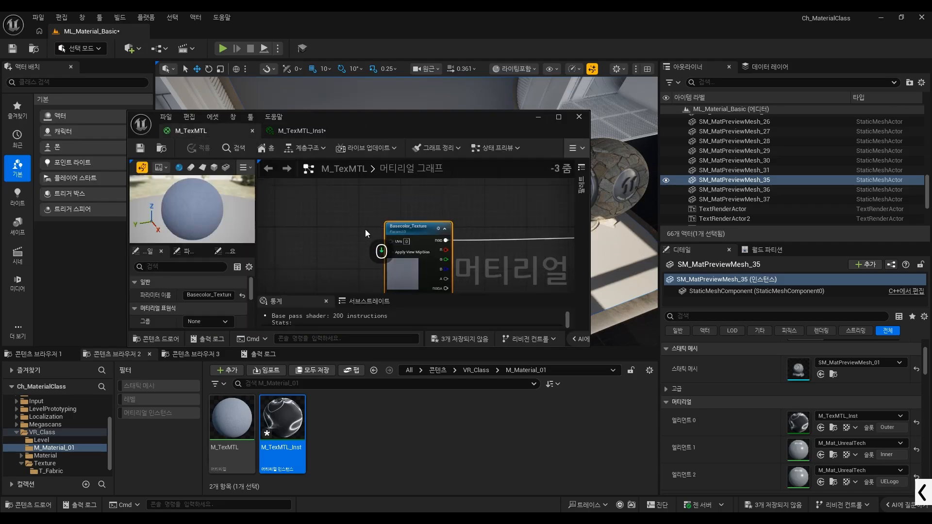
{"action": "scroll", "coordinate": [388, 241], "scroll_direction": "up", "scroll_amount": 3}
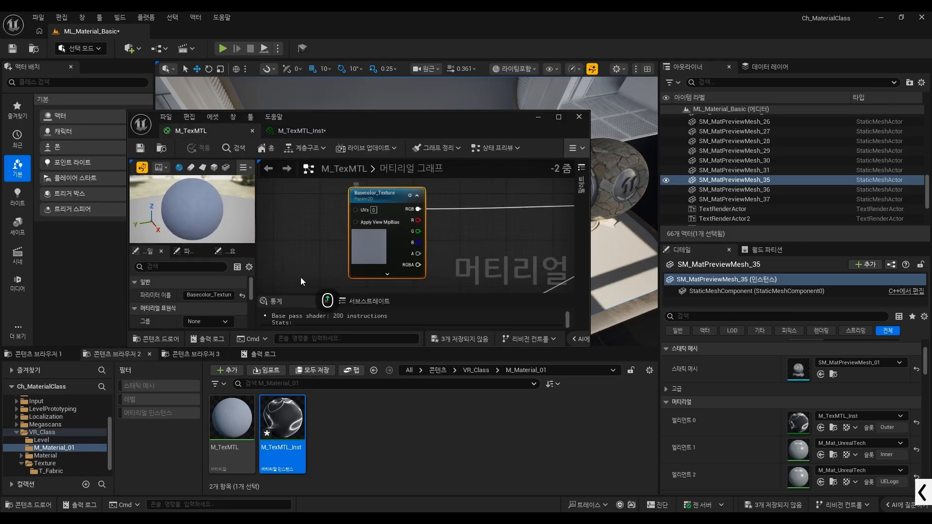
{"action": "double_click", "coordinate": [368, 111]}
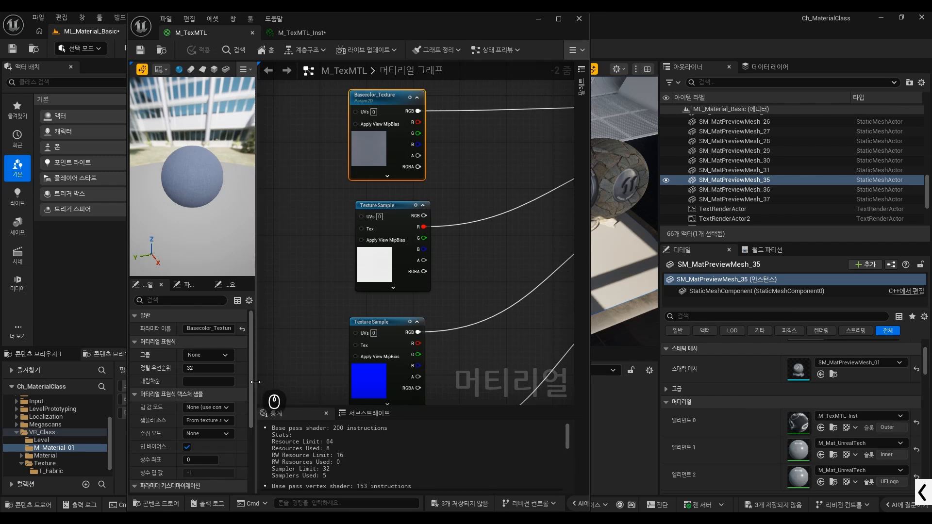
{"action": "left_click_drag", "start_coordinate": [252, 383], "coordinate": [305, 383]}
{"action": "scroll", "coordinate": [254, 398], "scroll_direction": "down", "scroll_amount": 5}
{"action": "key", "text": "ctrl+alt+g"}
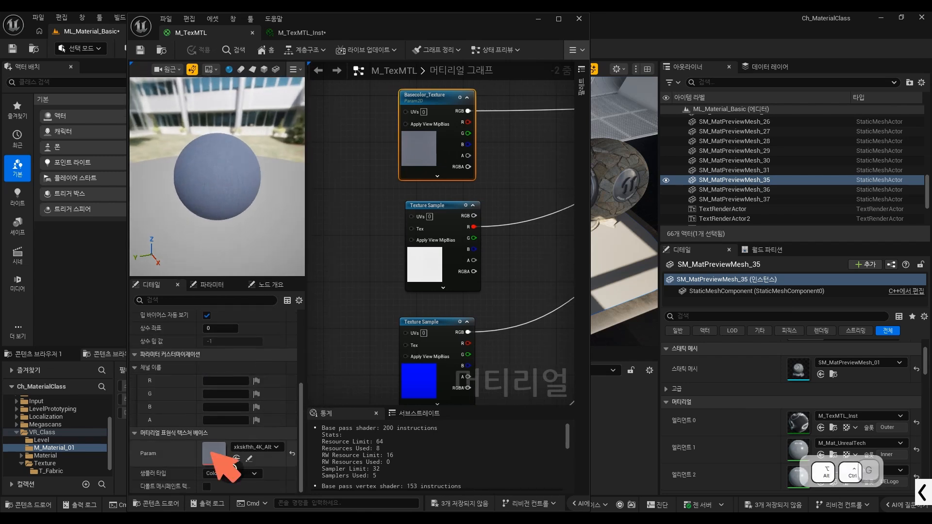
{"action": "mouse_move", "coordinate": [193, 467]}
{"action": "left_mouse_down"}
{"action": "mouse_move", "coordinate": [296, 422]}
{"action": "mouse_move", "coordinate": [289, 462]}
{"action": "left_mouse_up"}
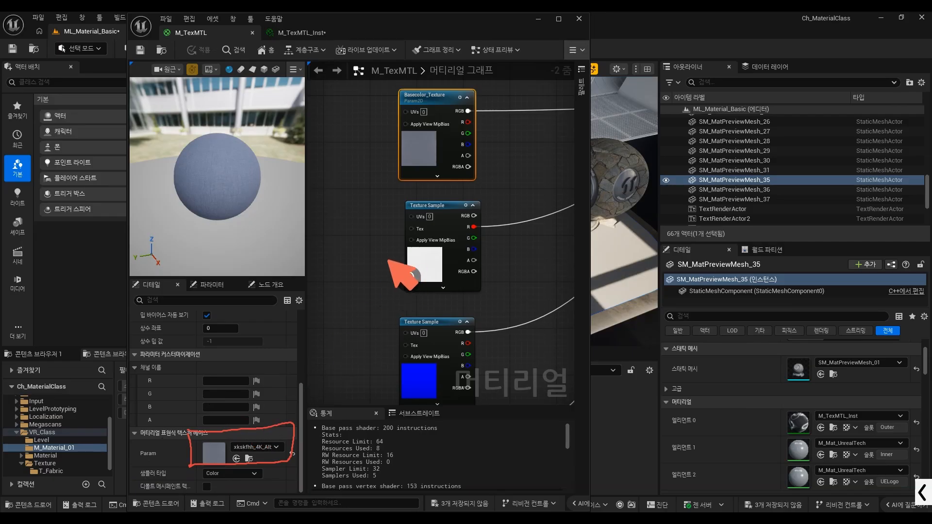
{"action": "key", "text": "ctrl+alt+g"}
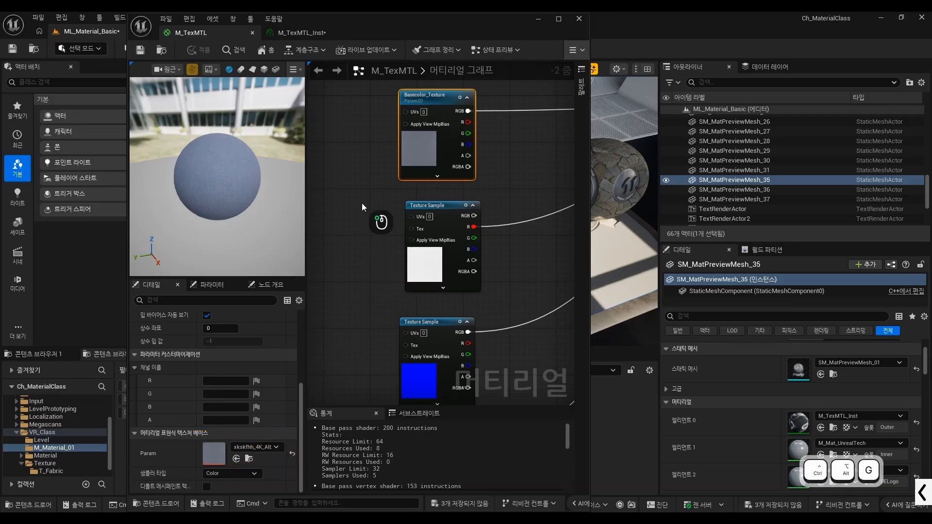
Step: Widen the material editor window and review the three Texture Sample nodes that are not yet parameters in the M_TexMTL graph
{"action": "left_click", "coordinate": [375, 215]}
{"action": "scroll", "coordinate": [384, 197], "scroll_direction": "down", "scroll_amount": 3}
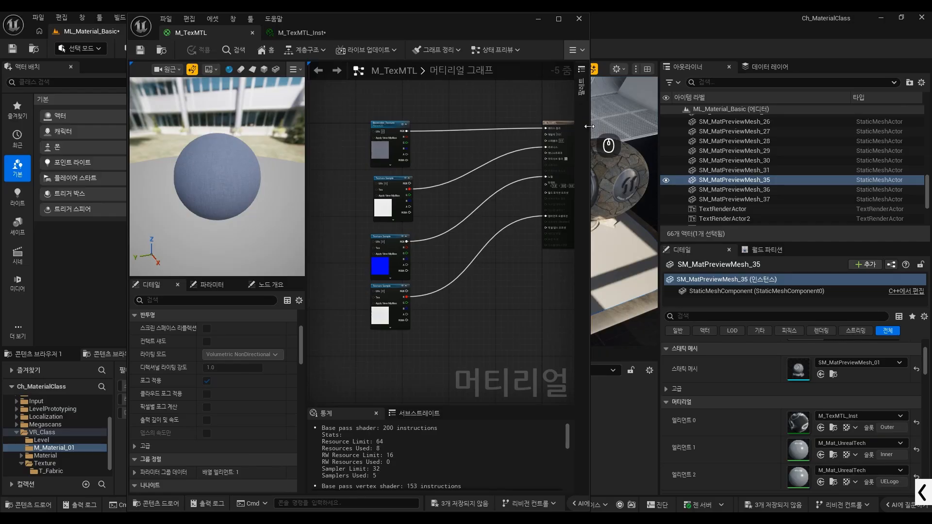
{"action": "left_click_drag", "start_coordinate": [588, 126], "coordinate": [753, 145]}
{"action": "scroll", "coordinate": [458, 226], "scroll_direction": "up", "scroll_amount": 1}
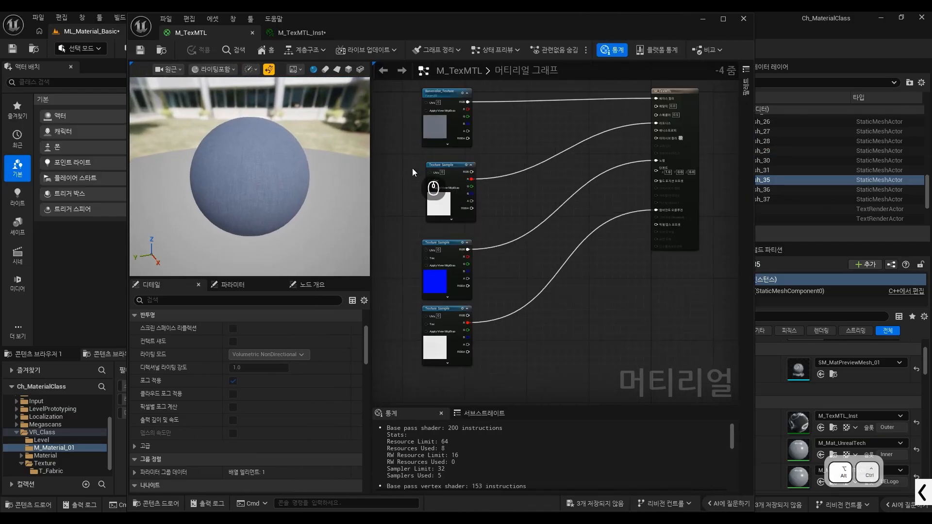
{"action": "key", "text": "ctrl+alt+g"}
{"action": "left_click_drag", "start_coordinate": [402, 156], "coordinate": [383, 355]}
{"action": "left_click_drag", "start_coordinate": [405, 150], "coordinate": [484, 186]}
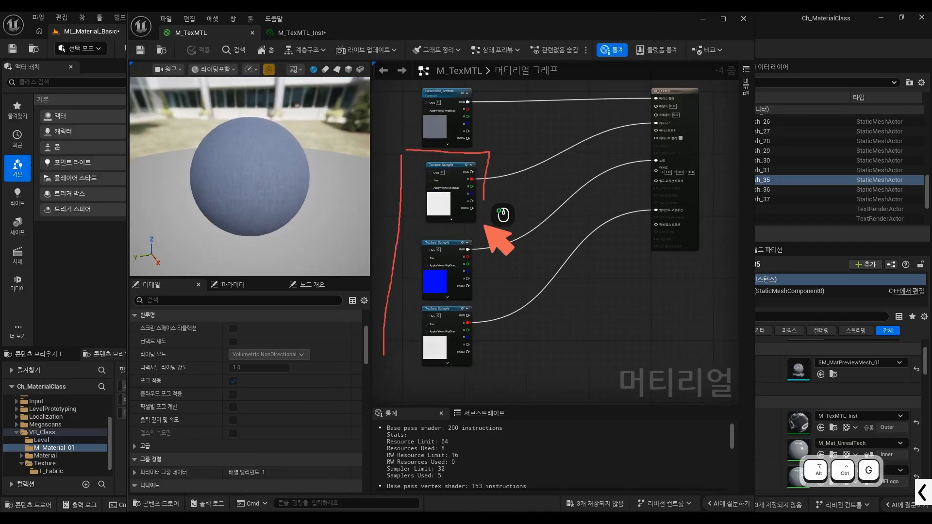
{"action": "mouse_move", "coordinate": [484, 225]}
{"action": "left_mouse_down"}
{"action": "mouse_move", "coordinate": [441, 369]}
{"action": "mouse_move", "coordinate": [387, 367]}
{"action": "left_mouse_up"}
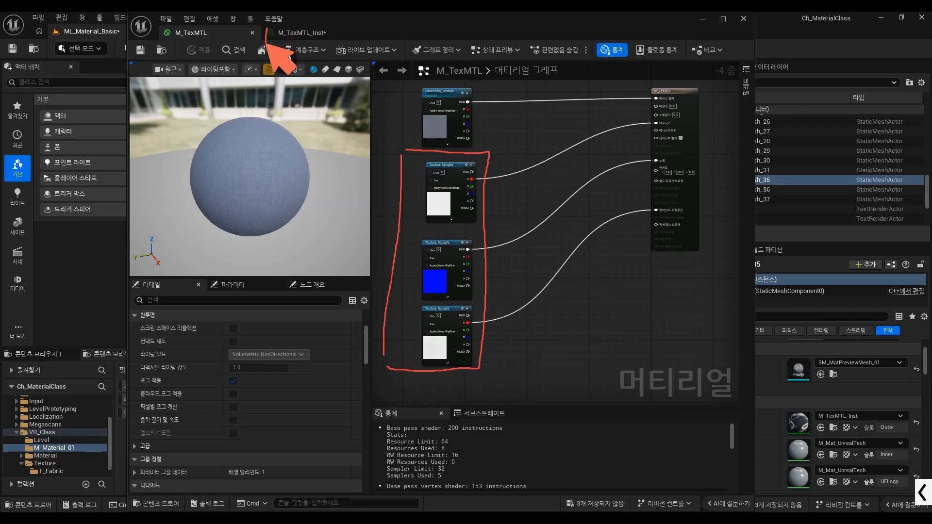
{"action": "mouse_move", "coordinate": [282, 25]}
{"action": "left_mouse_down"}
{"action": "mouse_move", "coordinate": [336, 31]}
{"action": "mouse_move", "coordinate": [276, 46]}
{"action": "left_mouse_up"}
{"action": "key", "text": "ctrl+alt+g"}
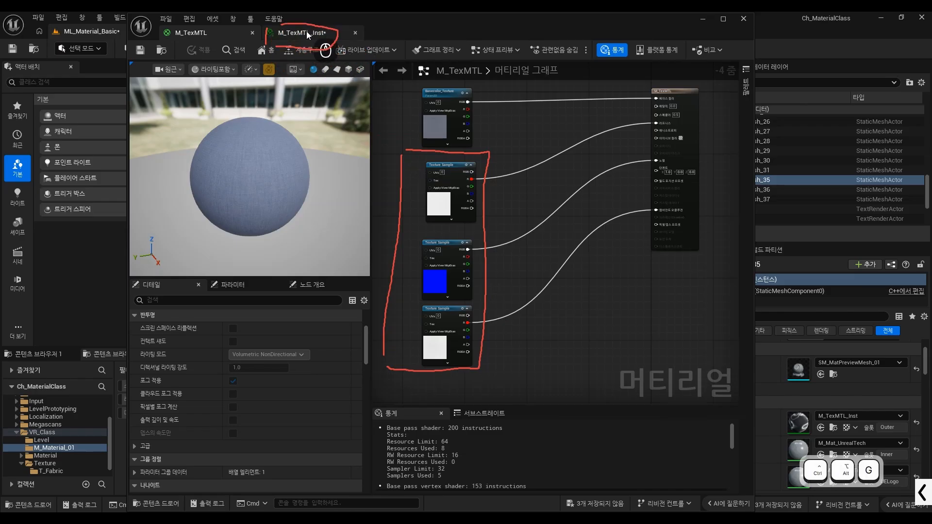
Step: Examine which texture parameters M_TexMTL_Inst exposes
{"action": "left_click", "coordinate": [307, 31]}
{"action": "key", "text": "ctrl+alt+g"}
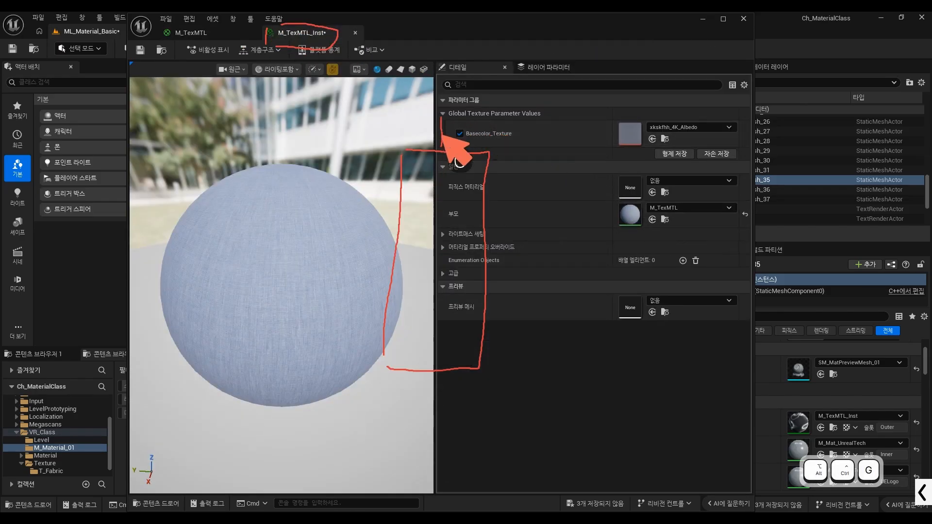
{"action": "mouse_move", "coordinate": [443, 139]}
{"action": "left_mouse_down"}
{"action": "mouse_move", "coordinate": [705, 122]}
{"action": "mouse_move", "coordinate": [726, 157]}
{"action": "mouse_move", "coordinate": [445, 151]}
{"action": "left_mouse_up"}
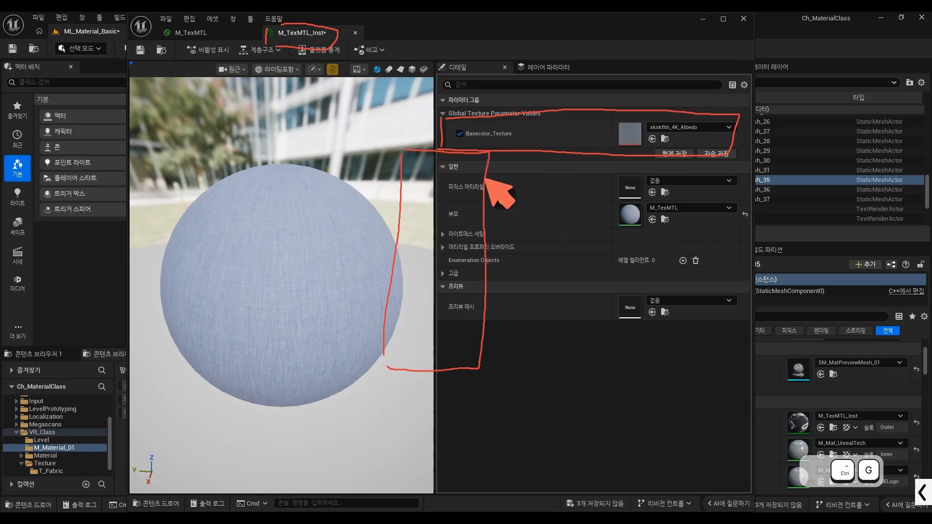
{"action": "key", "text": "ctrl+alt+g"}
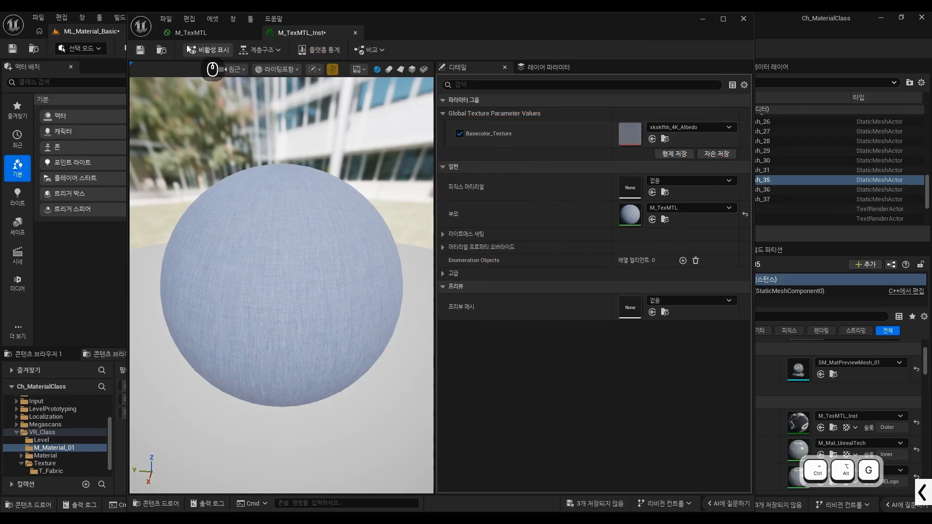
Step: Convert the three remaining Texture Sample nodes in M_TexMTL to parameters with their default names and save the material
{"action": "left_click", "coordinate": [191, 32]}
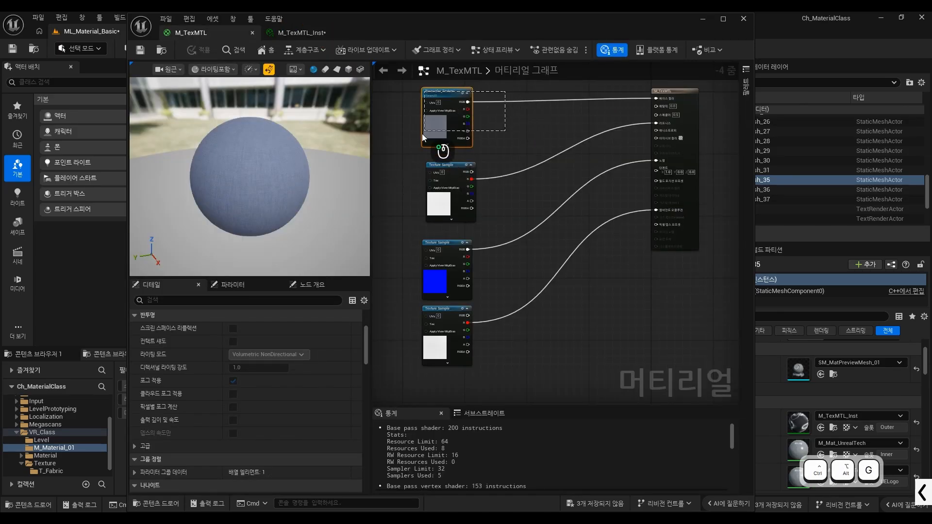
{"action": "left_click_drag", "start_coordinate": [422, 134], "coordinate": [418, 97]}
{"action": "scroll", "coordinate": [415, 99], "scroll_direction": "up", "scroll_amount": 2}
{"action": "scroll", "coordinate": [502, 153], "scroll_direction": "down", "scroll_amount": 3}
{"action": "scroll", "coordinate": [528, 185], "scroll_direction": "up", "scroll_amount": 1}
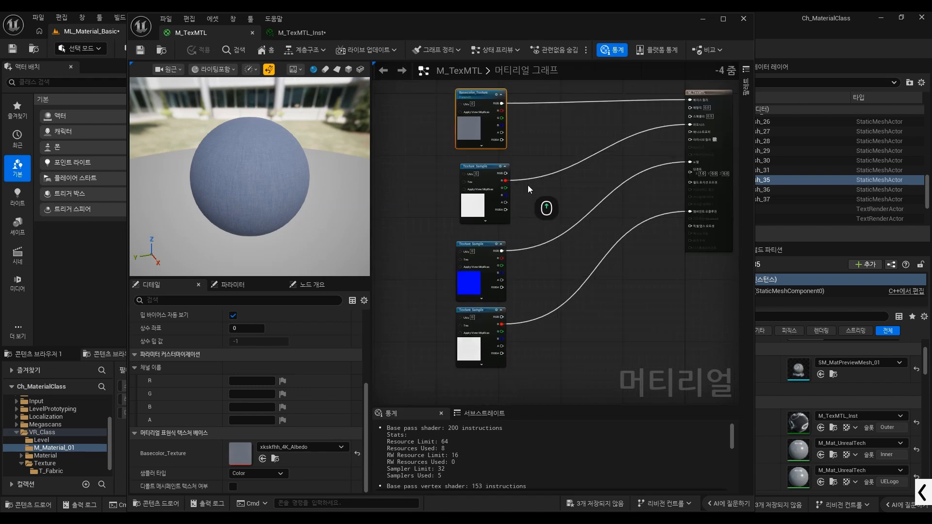
{"action": "left_click_drag", "start_coordinate": [531, 160], "coordinate": [439, 378]}
{"action": "left_click_drag", "start_coordinate": [487, 169], "coordinate": [484, 169]}
{"action": "right_click", "coordinate": [483, 168]}
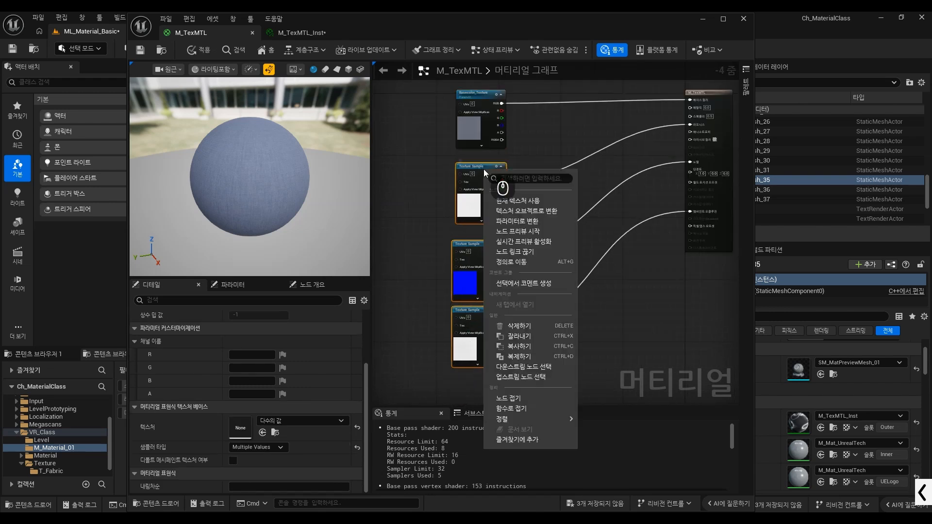
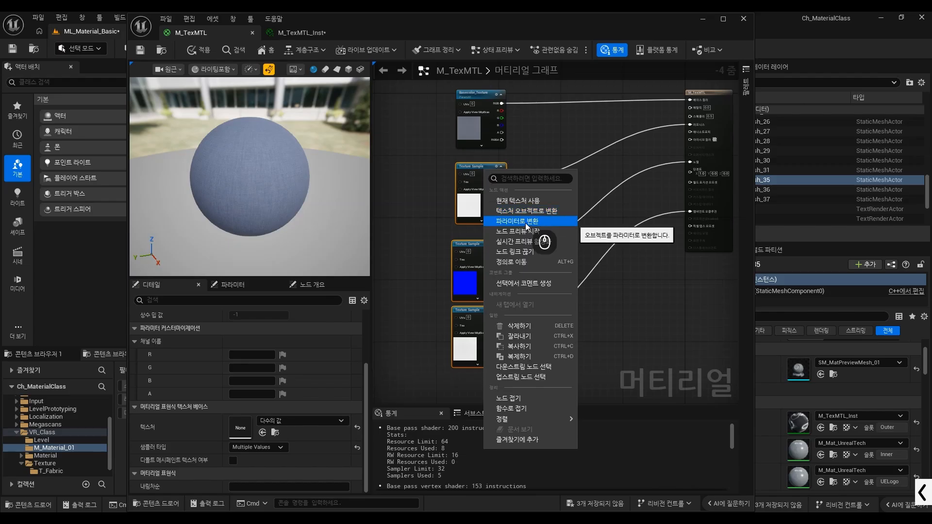
{"action": "left_click", "coordinate": [526, 222]}
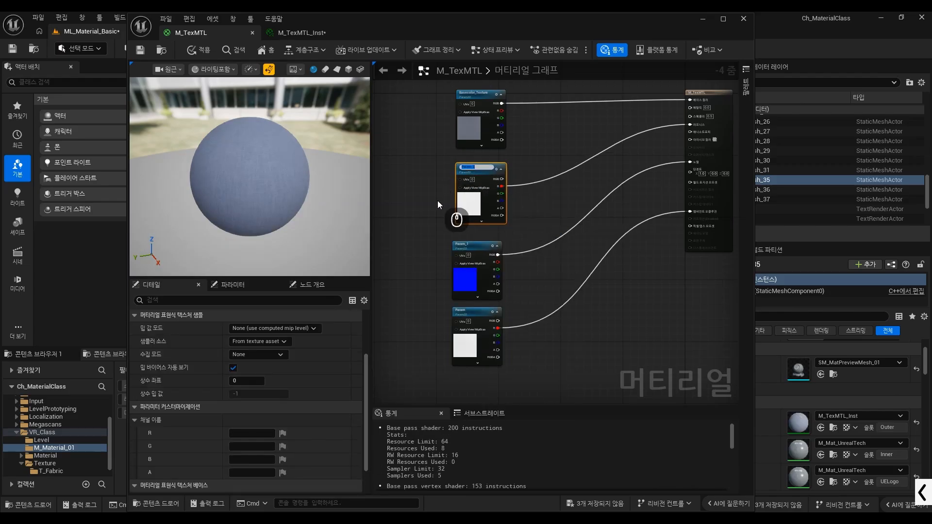
{"action": "scroll", "coordinate": [439, 194], "scroll_direction": "up", "scroll_amount": 2}
{"action": "scroll", "coordinate": [443, 200], "scroll_direction": "down", "scroll_amount": 3}
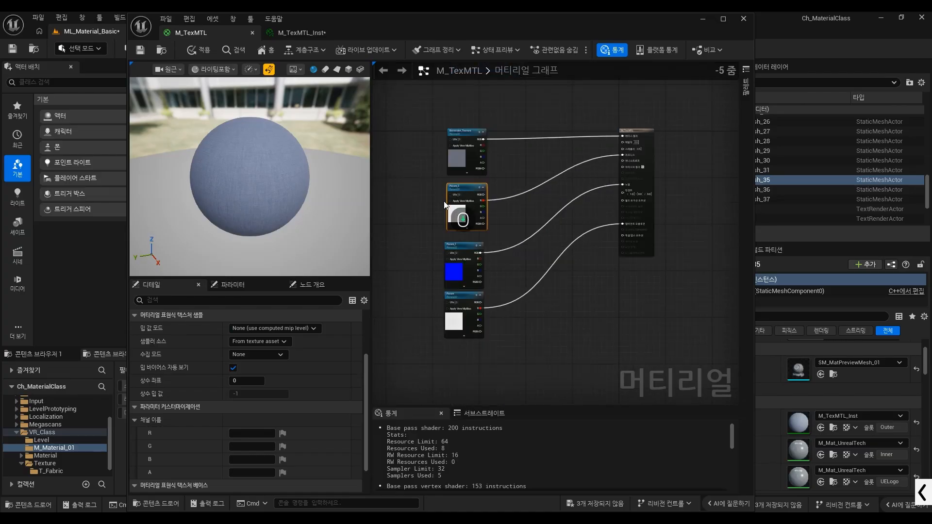
{"action": "left_click", "coordinate": [145, 51]}
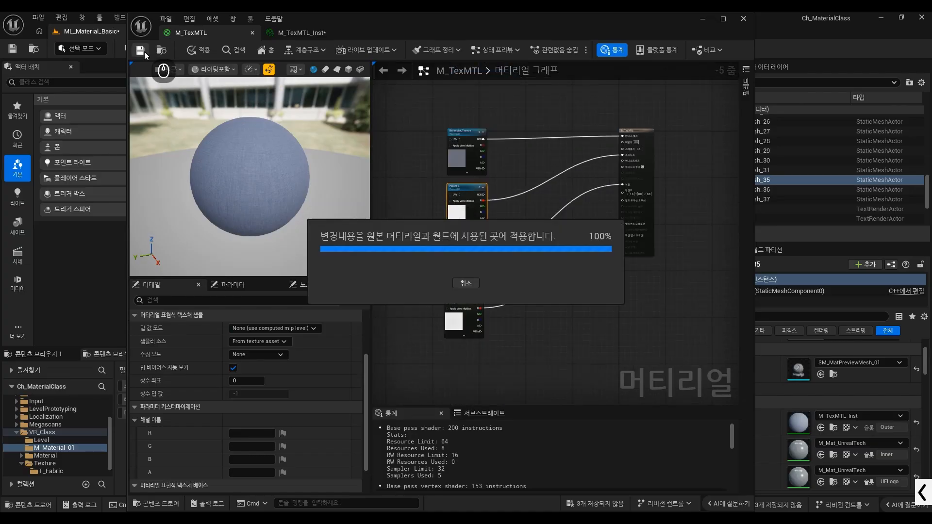
Step: Check the newly exposed parameters under Global Texture Parameter Values in M_TexMTL_Inst
{"action": "left_click", "coordinate": [299, 32]}
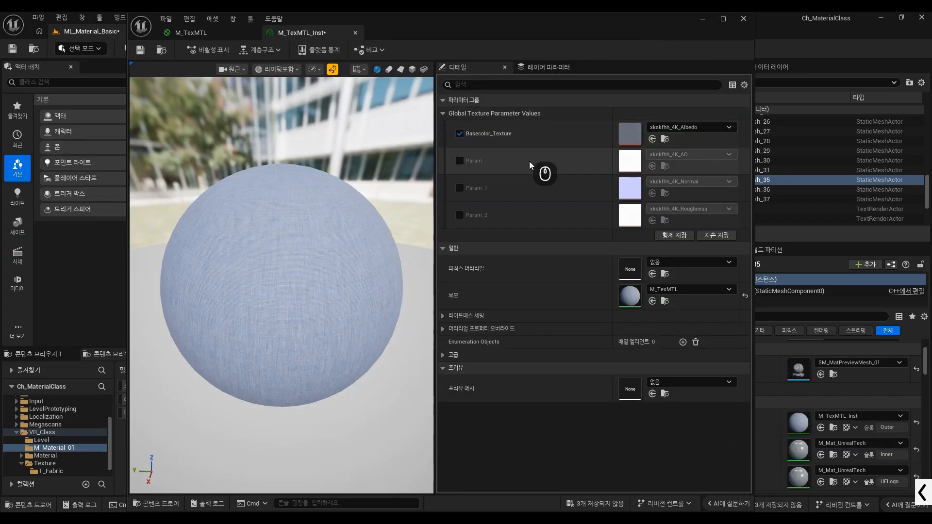
{"action": "key", "text": "ctrl+alt+g"}
{"action": "mouse_move", "coordinate": [451, 168]}
{"action": "left_mouse_down"}
{"action": "mouse_move", "coordinate": [486, 171]}
{"action": "mouse_move", "coordinate": [486, 223]}
{"action": "left_mouse_up"}
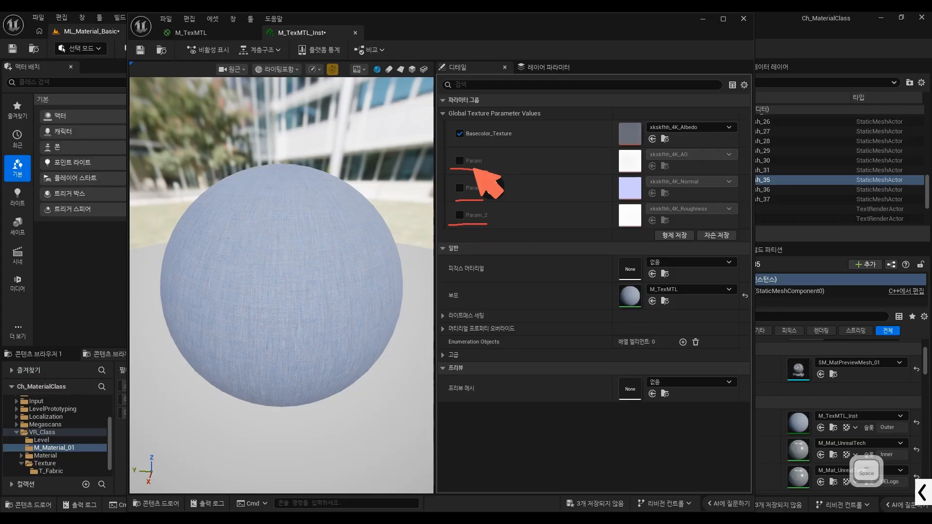
{"action": "key", "text": "ctrl+alt+g"}
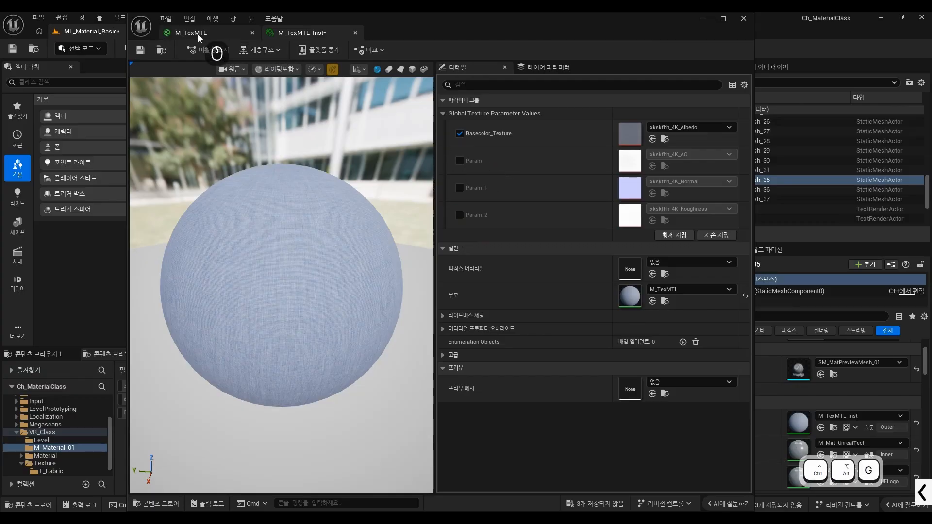
{"action": "key", "text": "ctrl+alt+g"}
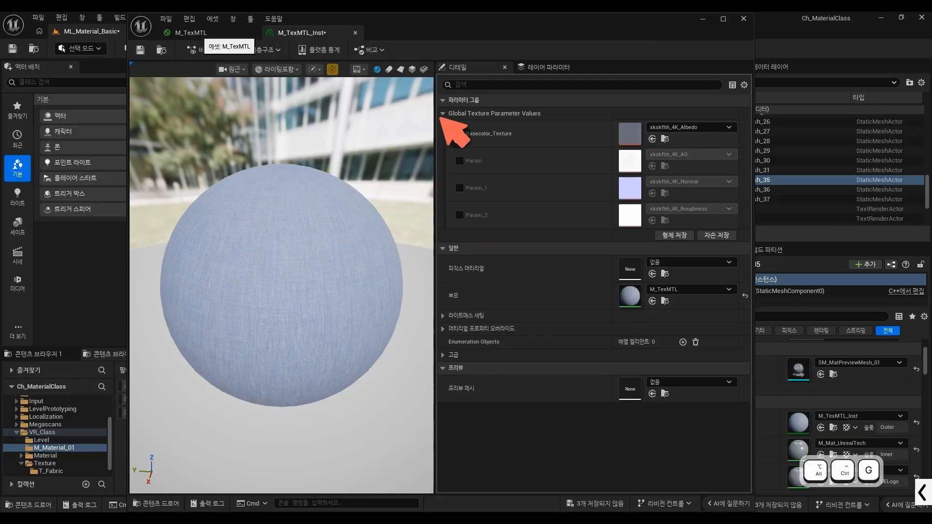
{"action": "mouse_move", "coordinate": [432, 119]}
{"action": "left_mouse_down"}
{"action": "mouse_move", "coordinate": [437, 136]}
{"action": "mouse_move", "coordinate": [733, 111]}
{"action": "mouse_move", "coordinate": [676, 239]}
{"action": "mouse_move", "coordinate": [432, 232]}
{"action": "left_mouse_up"}
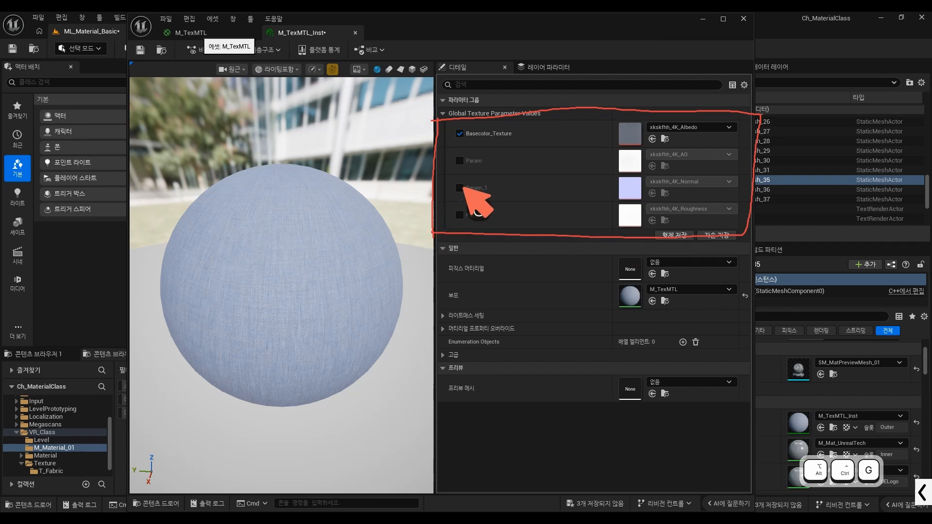
{"action": "key", "text": "ctrl+alt+g"}
Step: Enable the Param override in M_TexMTL_Inst and replace its texture with xkskfhh_4K_Displacement
{"action": "left_click", "coordinate": [459, 161]}
{"action": "left_click", "coordinate": [717, 155]}
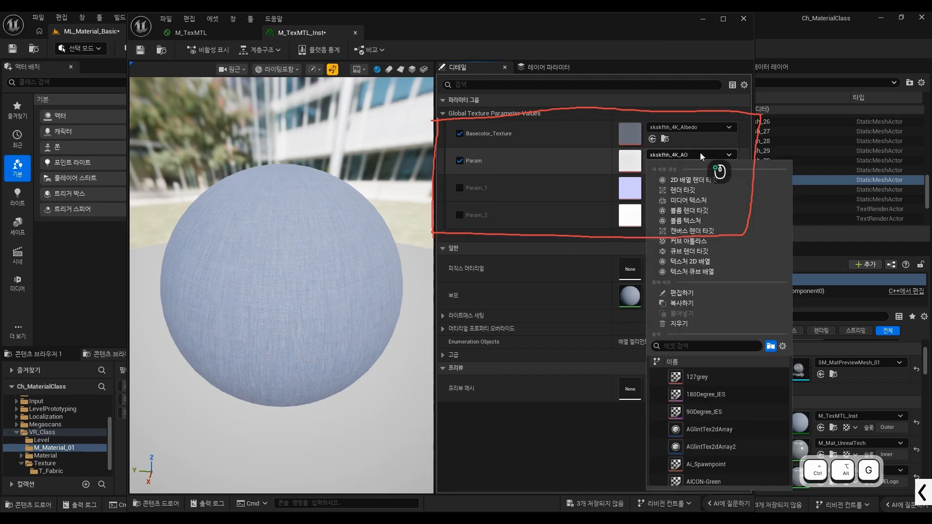
{"action": "left_click", "coordinate": [728, 394]}
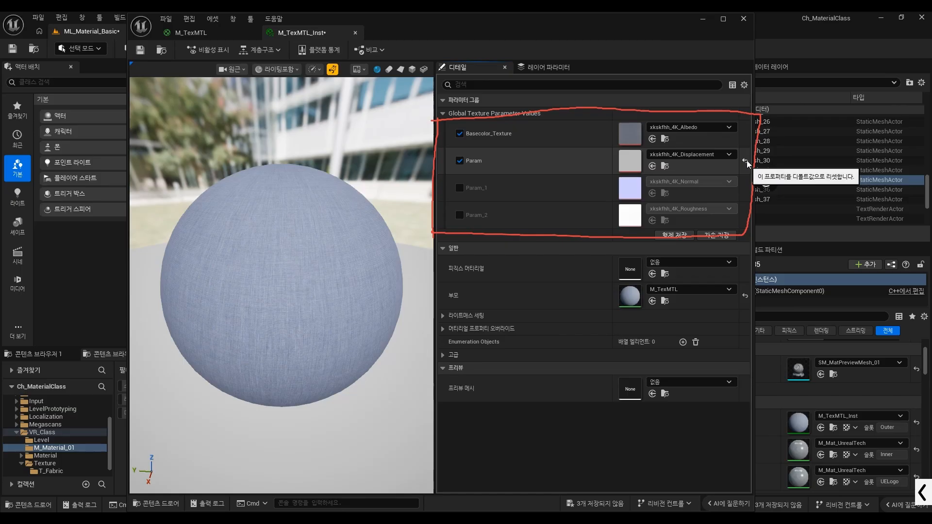
{"action": "key", "text": "ctrl+alt+g"}
Step: Examine the Param_2, Param_1 and Param texture nodes in the M_TexMTL graph
{"action": "left_click", "coordinate": [205, 35]}
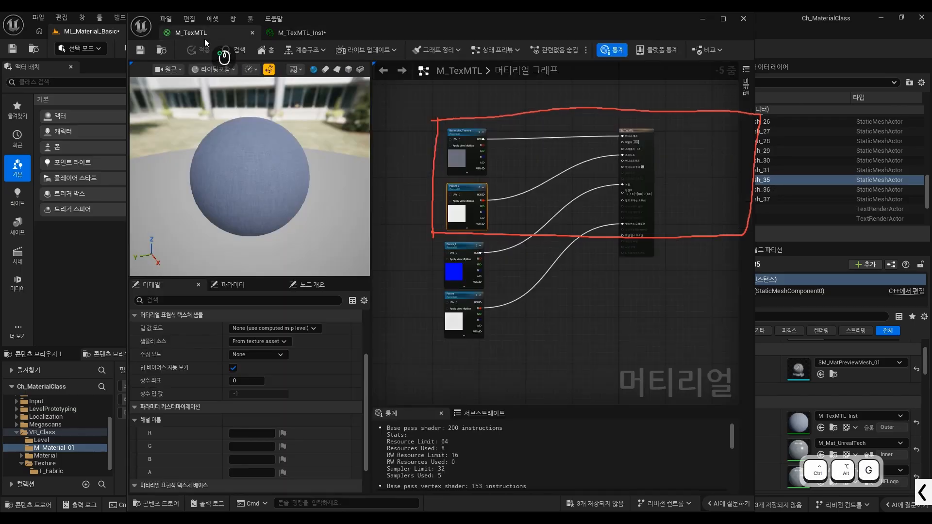
{"action": "key", "text": "ctrl+alt+g"}
{"action": "key", "text": "Escape"}
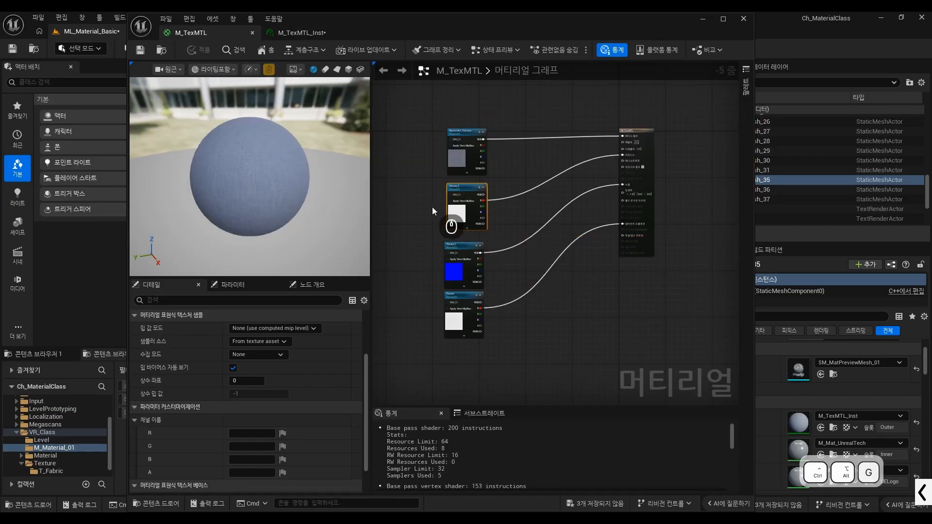
{"action": "left_click", "coordinate": [430, 204]}
{"action": "scroll", "coordinate": [419, 182], "scroll_direction": "up", "scroll_amount": 2}
{"action": "scroll", "coordinate": [439, 177], "scroll_direction": "down", "scroll_amount": 2}
{"action": "left_click_drag", "start_coordinate": [433, 177], "coordinate": [509, 309]}
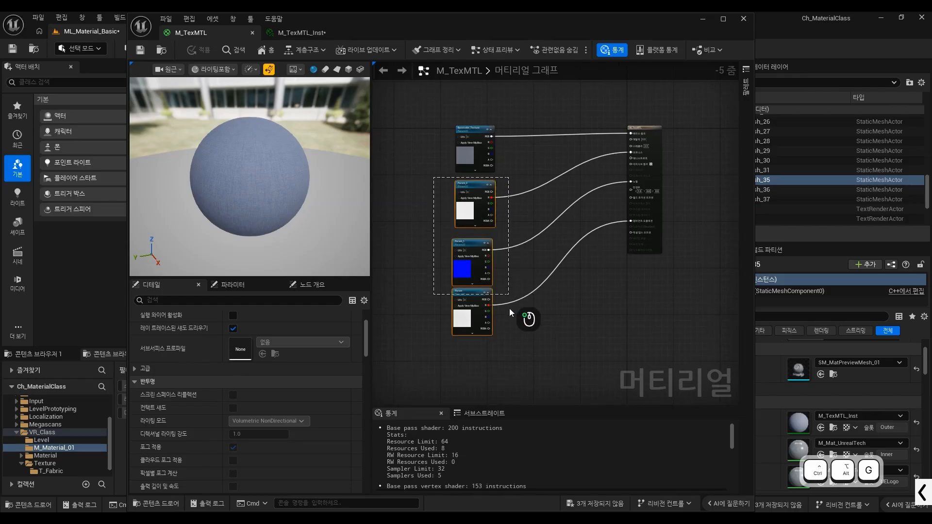
{"action": "scroll", "coordinate": [464, 214], "scroll_direction": "up", "scroll_amount": 2}
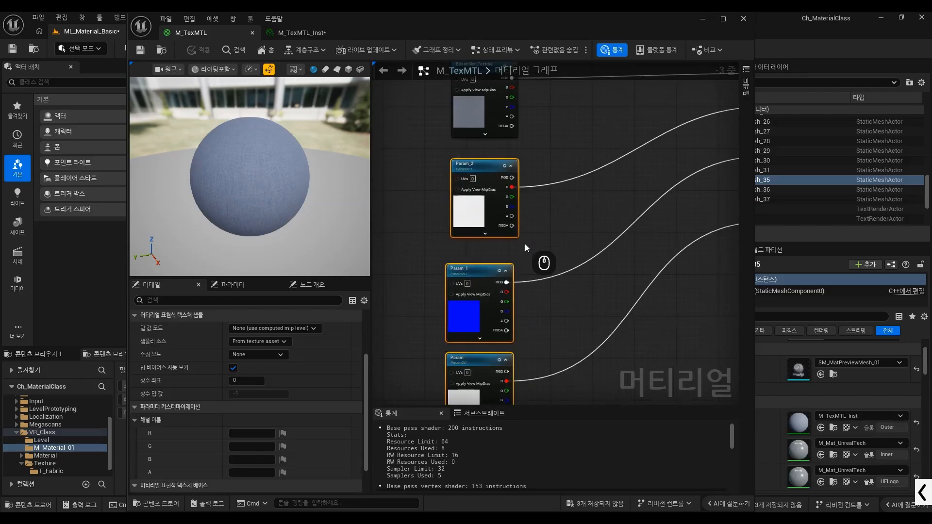
{"action": "scroll", "coordinate": [480, 209], "scroll_direction": "down", "scroll_amount": 1}
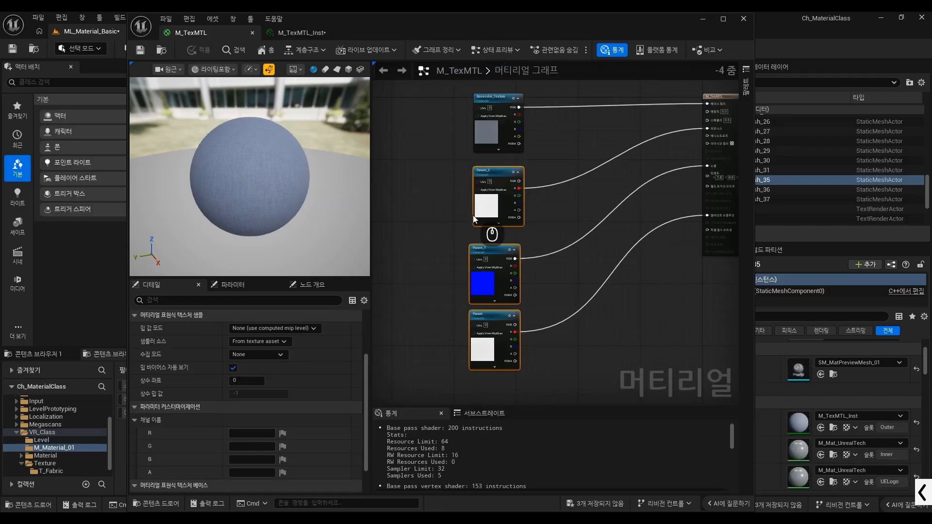
Step: Rename the Param_2 node that feeds the roughness input as Roughness_Texture
{"action": "left_click", "coordinate": [478, 182]}
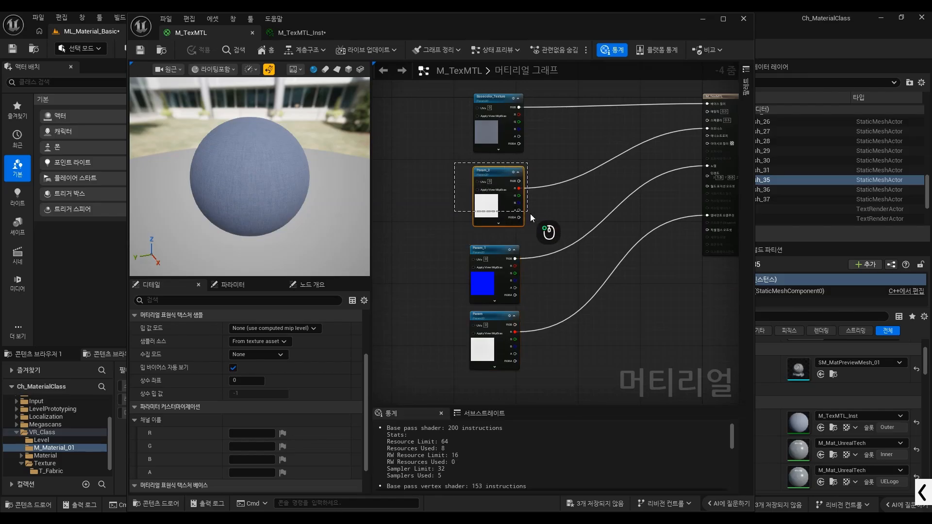
{"action": "scroll", "coordinate": [537, 225], "scroll_direction": "up", "scroll_amount": 2}
{"action": "scroll", "coordinate": [467, 191], "scroll_direction": "down", "scroll_amount": 3}
{"action": "scroll", "coordinate": [494, 205], "scroll_direction": "up", "scroll_amount": 1}
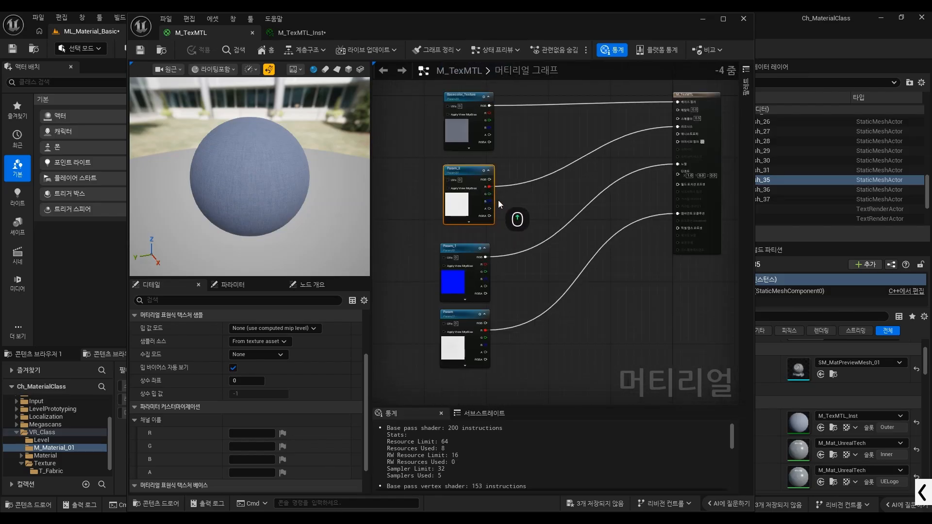
{"action": "scroll", "coordinate": [298, 414], "scroll_direction": "down", "scroll_amount": 3}
{"action": "scroll", "coordinate": [310, 404], "scroll_direction": "up", "scroll_amount": 6}
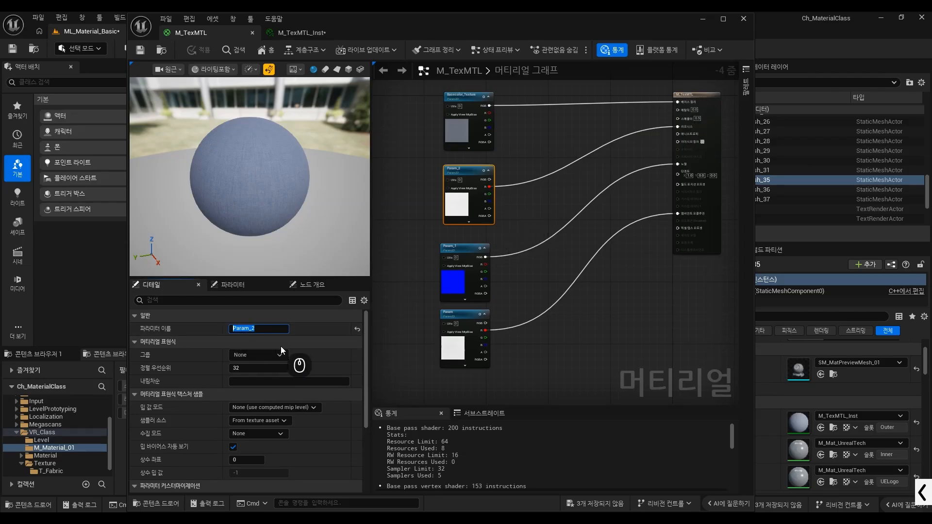
{"action": "type", "text": "Roughness"}
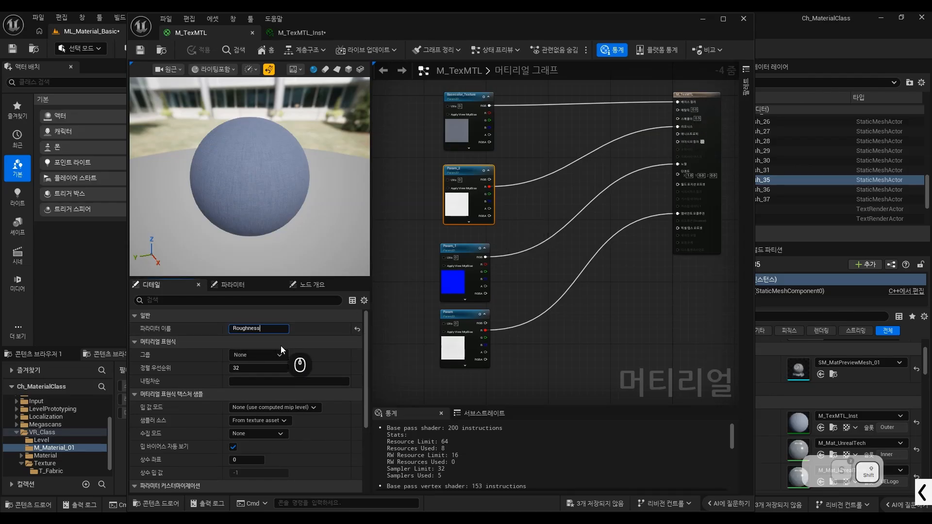
{"action": "type", "text": "_Texture"}
{"action": "key", "text": "Return"}
Step: Rename the Param_1 node that feeds the normal input as Normal_Texture
{"action": "left_click", "coordinate": [457, 288]}
{"action": "left_click", "coordinate": [255, 327]}
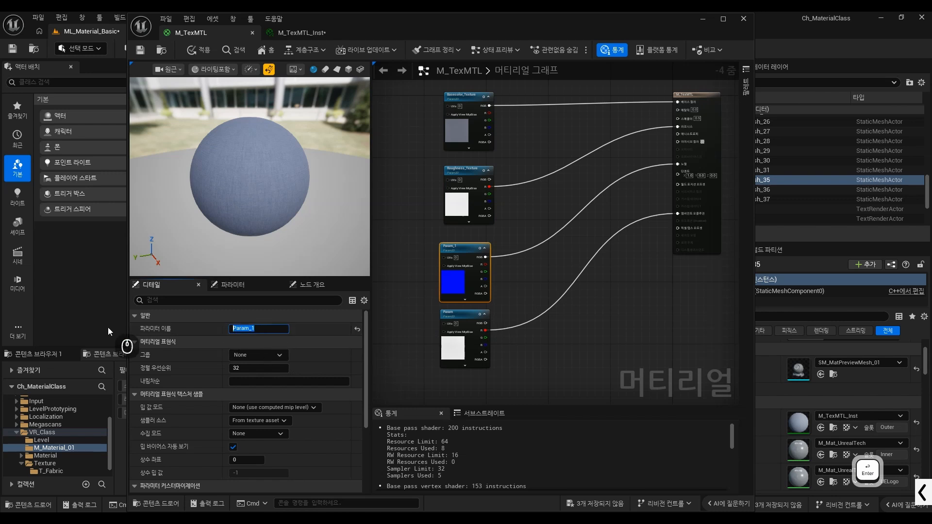
{"action": "type", "text": "Normal_Texture"}
{"action": "key", "text": "Return"}
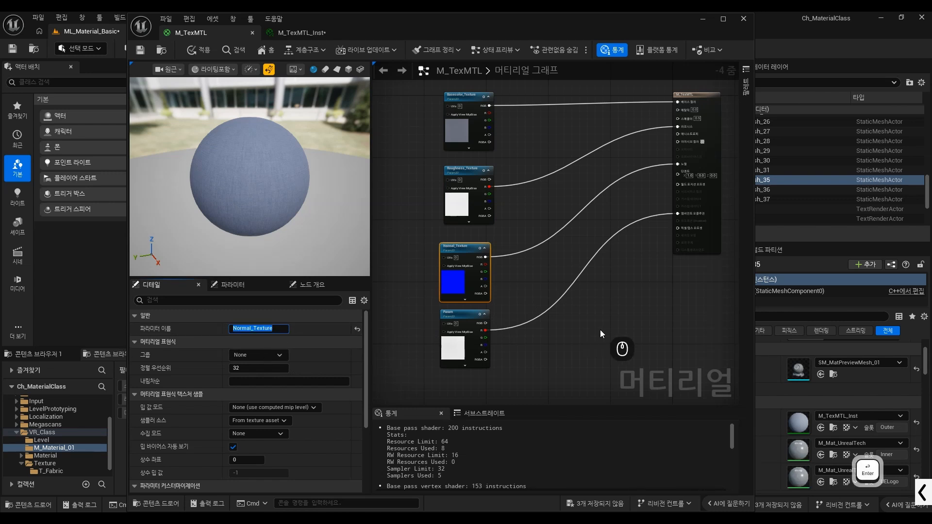
Step: Rename the Param node that feeds the ambient occlusion input as AO_Texture and save M_TexMTL
{"action": "left_click", "coordinate": [465, 334]}
{"action": "type", "text": "AO_Texture"}
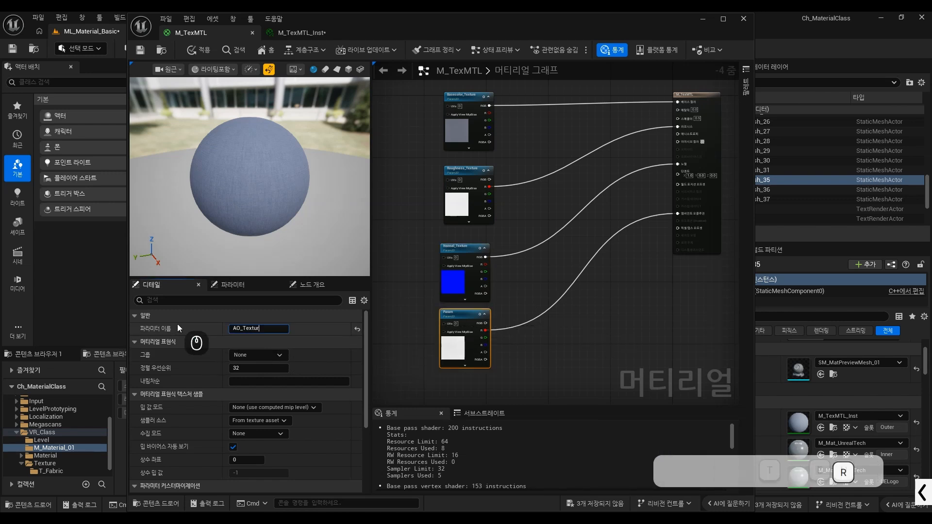
{"action": "key", "text": "Return"}
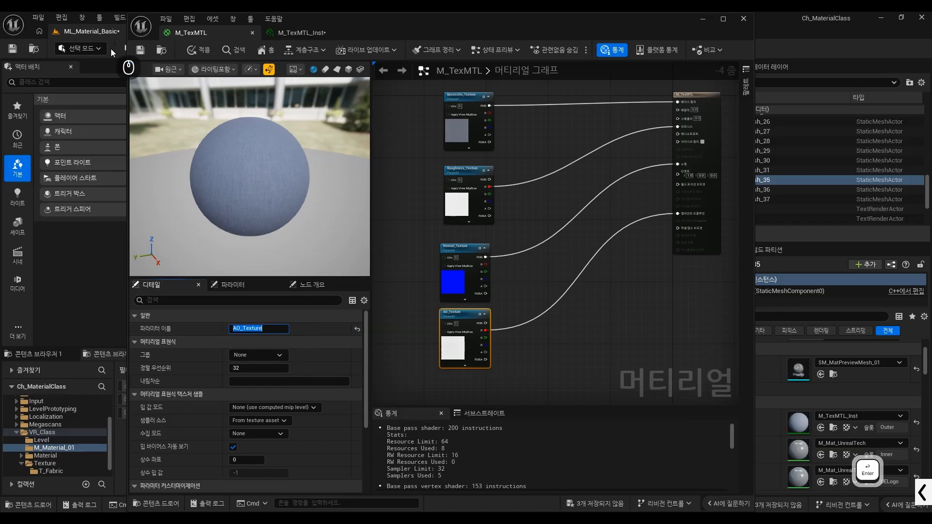
{"action": "left_click", "coordinate": [141, 51]}
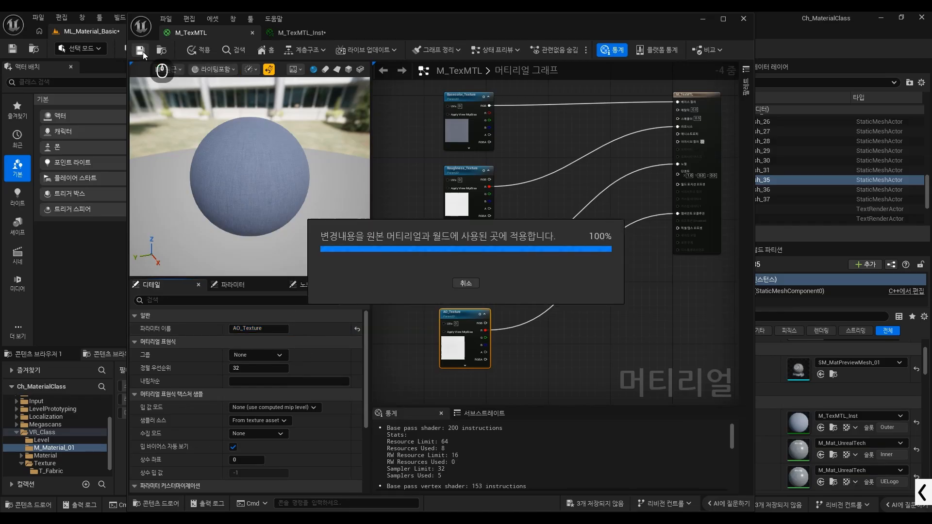
Step: Check the renamed texture parameters and their group heading in M_TexMTL_Inst
{"action": "left_click", "coordinate": [318, 35]}
{"action": "key", "text": "ctrl+alt+g"}
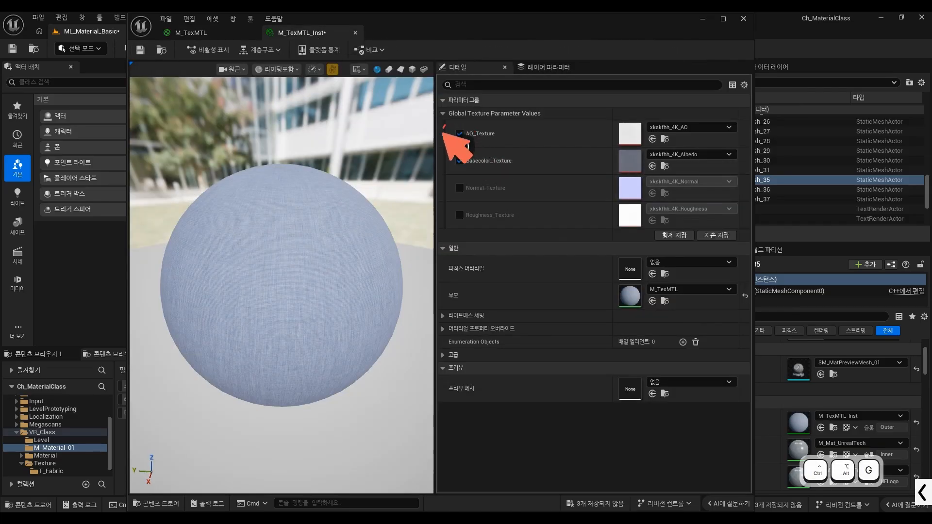
{"action": "mouse_move", "coordinate": [444, 125]}
{"action": "left_mouse_down"}
{"action": "mouse_move", "coordinate": [431, 225]}
{"action": "mouse_move", "coordinate": [510, 118]}
{"action": "mouse_move", "coordinate": [513, 228]}
{"action": "mouse_move", "coordinate": [451, 233]}
{"action": "left_mouse_up"}
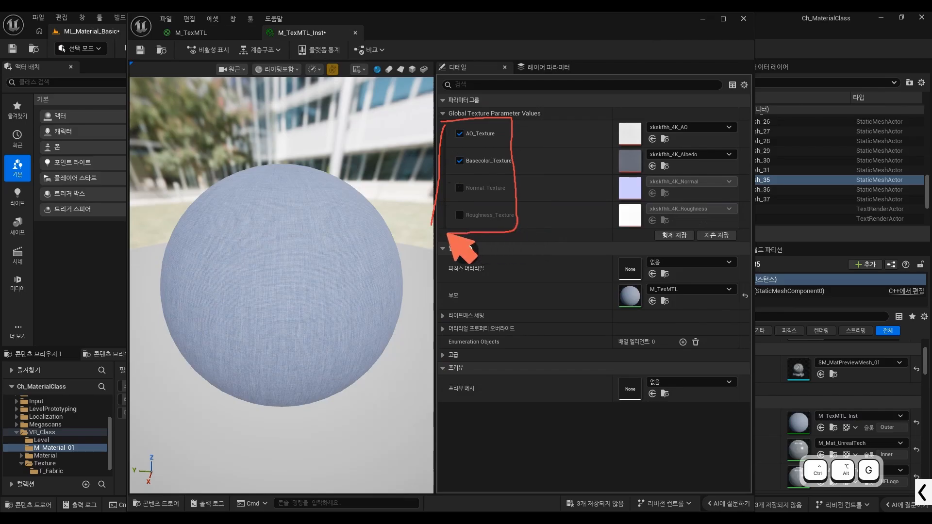
{"action": "left_click_drag", "start_coordinate": [463, 170], "coordinate": [520, 170]}
{"action": "left_click_drag", "start_coordinate": [466, 144], "coordinate": [490, 143]}
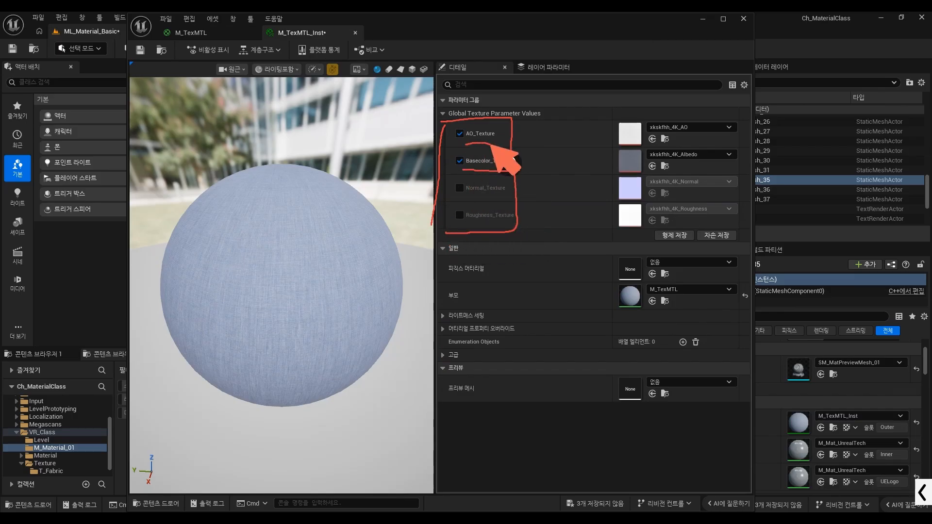
{"action": "left_click_drag", "start_coordinate": [464, 199], "coordinate": [500, 199]}
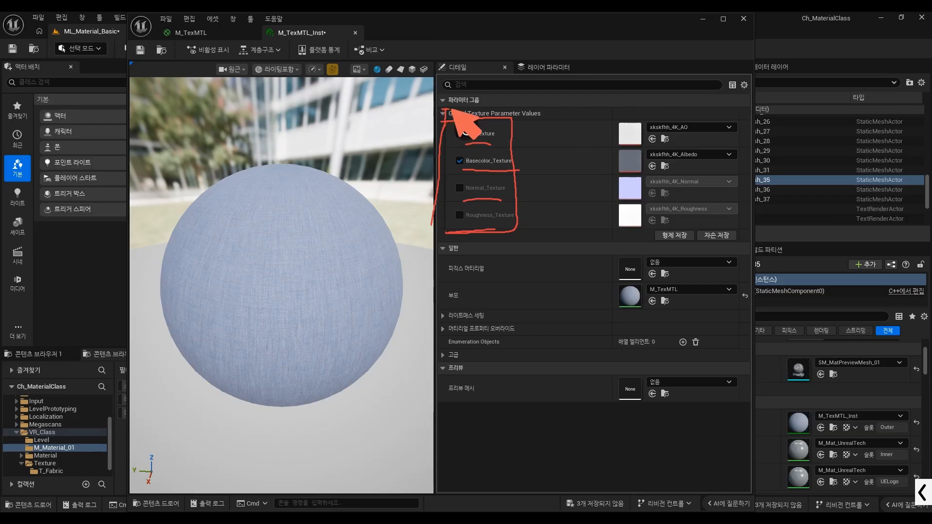
{"action": "mouse_move", "coordinate": [446, 109]}
{"action": "left_mouse_down"}
{"action": "mouse_move", "coordinate": [541, 110]}
{"action": "mouse_move", "coordinate": [454, 118]}
{"action": "left_mouse_up"}
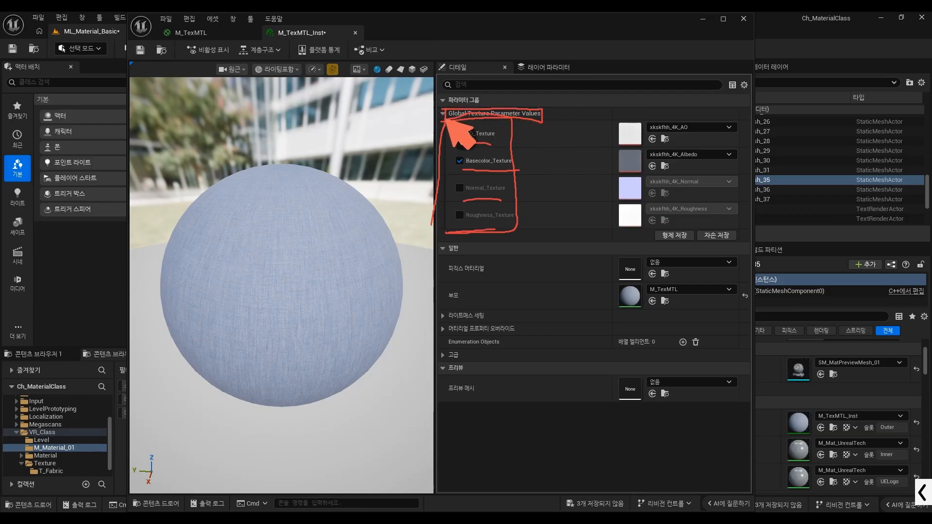
{"action": "key", "text": "ctrl+alt"}
{"action": "key", "text": "ctrl+alt+g"}
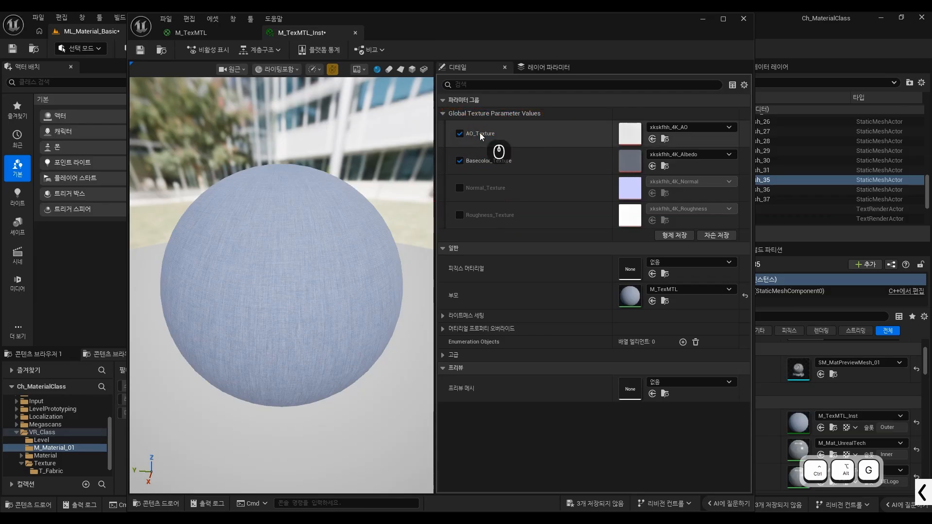
Step: Assign all four texture parameter nodes in M_TexMTL to a group named Texture and apply the change
{"action": "left_click", "coordinate": [203, 34]}
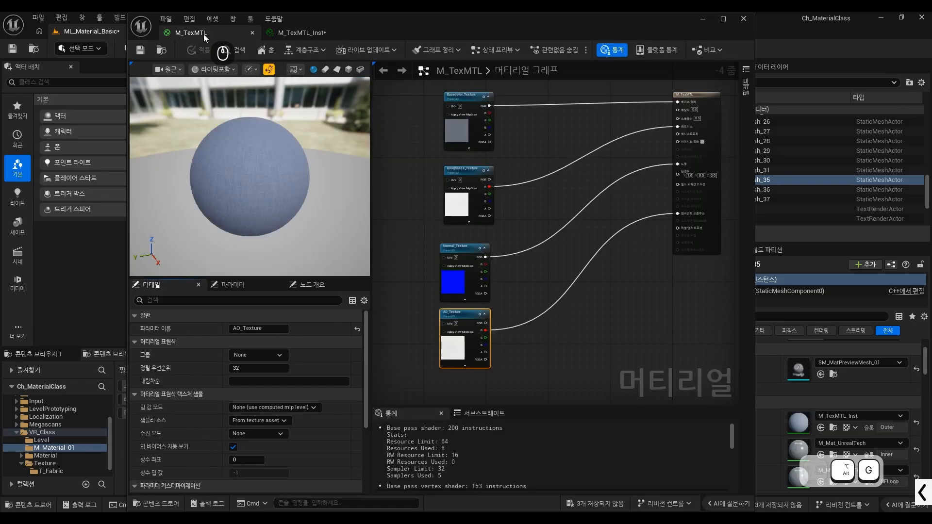
{"action": "scroll", "coordinate": [490, 154], "scroll_direction": "down", "scroll_amount": 3}
{"action": "left_click_drag", "start_coordinate": [467, 192], "coordinate": [493, 291]}
{"action": "scroll", "coordinate": [478, 274], "scroll_direction": "up", "scroll_amount": 2}
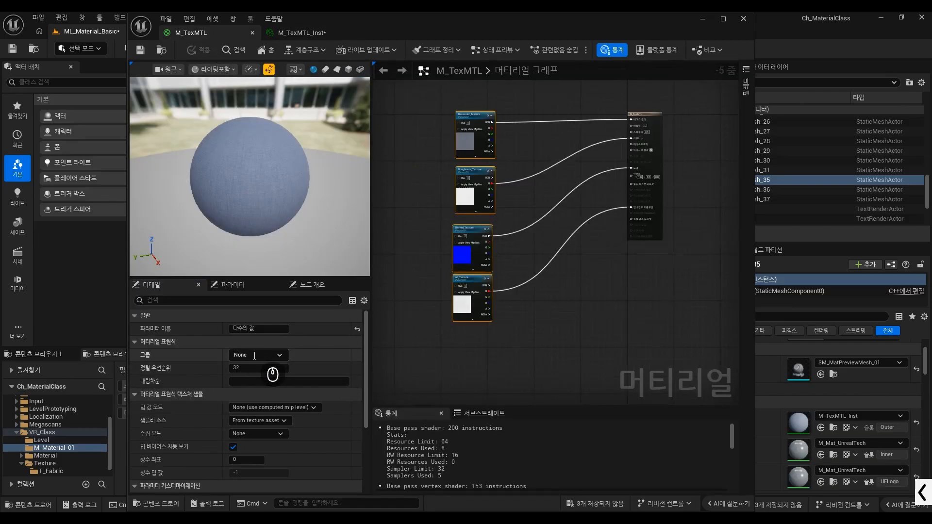
{"action": "left_click_drag", "start_coordinate": [430, 327], "coordinate": [427, 330]}
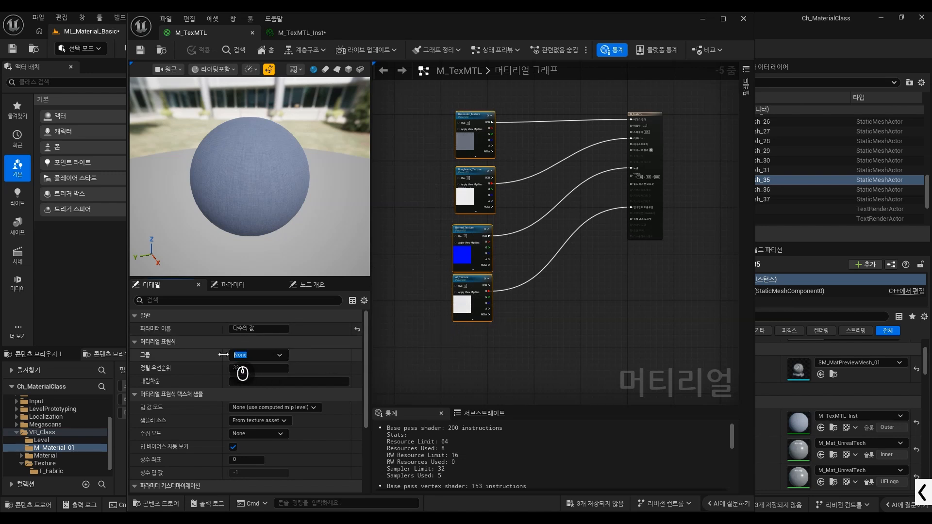
{"action": "type", "text": "Texture"}
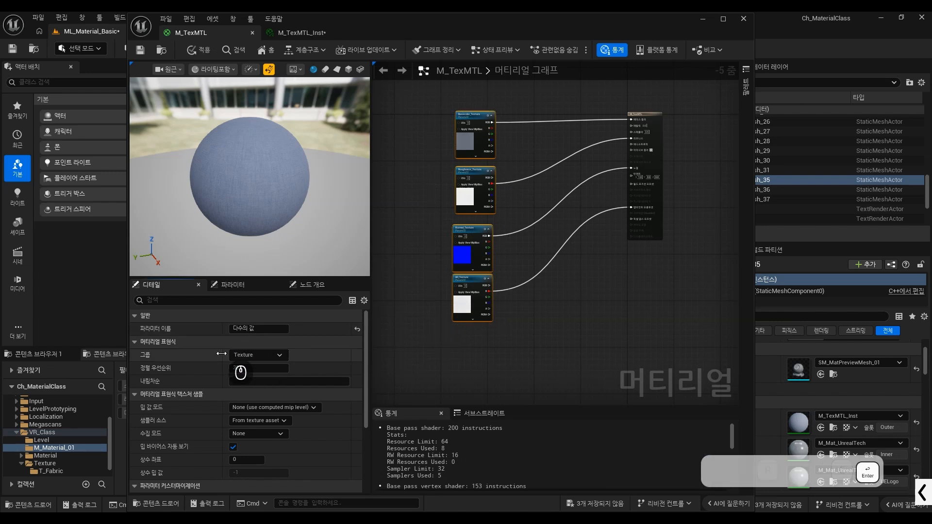
{"action": "key", "text": "Return"}
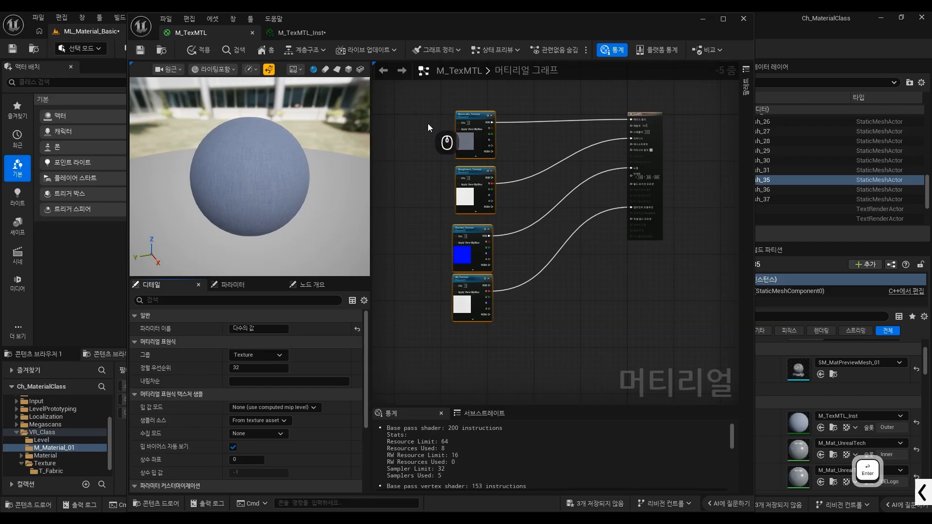
Step: Check how the four parameters are listed under the Texture group in M_TexMTL_Inst
{"action": "left_click", "coordinate": [310, 32]}
{"action": "key", "text": "ctrl+alt+g"}
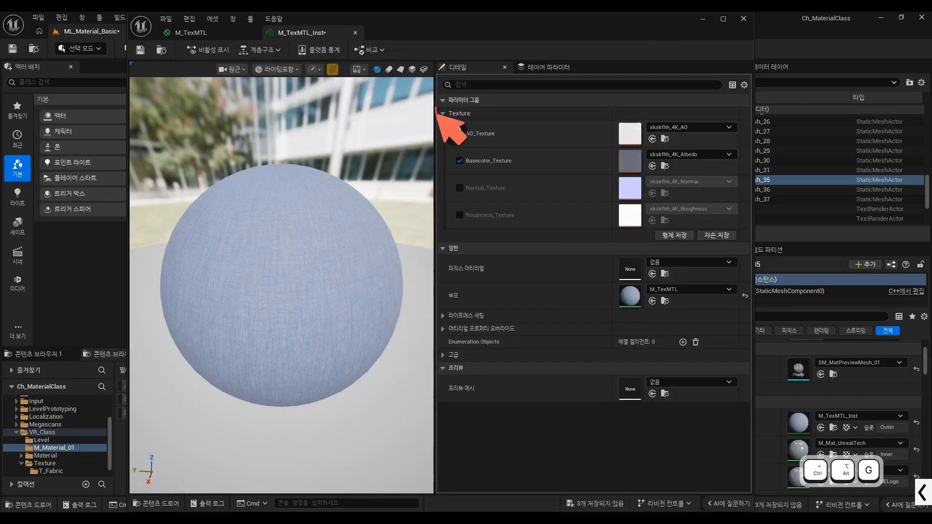
{"action": "left_click_drag", "start_coordinate": [439, 119], "coordinate": [483, 111]}
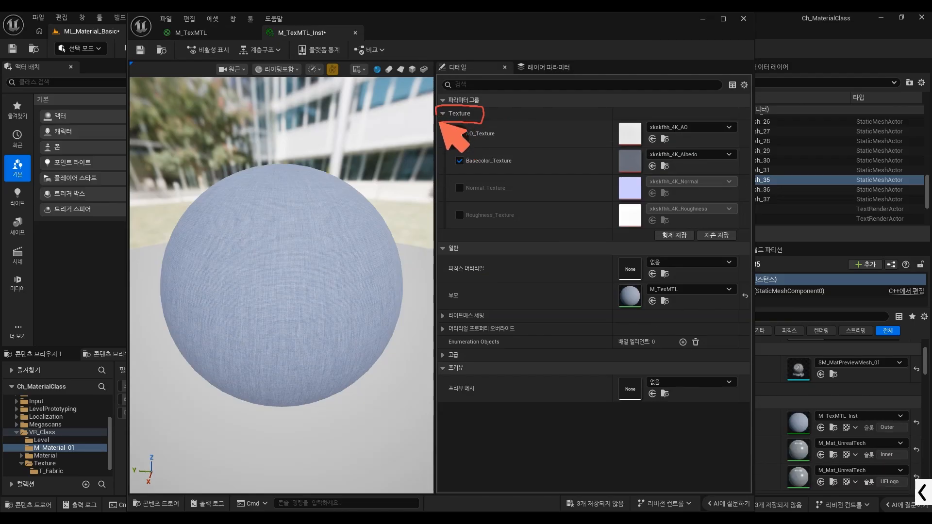
{"action": "mouse_move", "coordinate": [433, 237]}
{"action": "left_mouse_down"}
{"action": "mouse_move", "coordinate": [445, 144]}
{"action": "mouse_move", "coordinate": [483, 125]}
{"action": "mouse_move", "coordinate": [593, 129]}
{"action": "mouse_move", "coordinate": [583, 224]}
{"action": "mouse_move", "coordinate": [461, 233]}
{"action": "mouse_move", "coordinate": [470, 127]}
{"action": "left_mouse_up"}
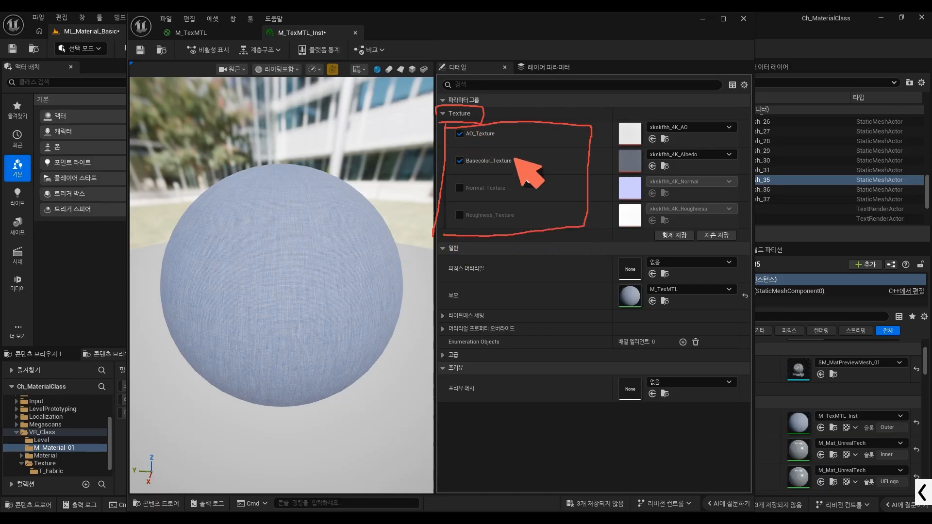
{"action": "key", "text": "ctrl+alt+g"}
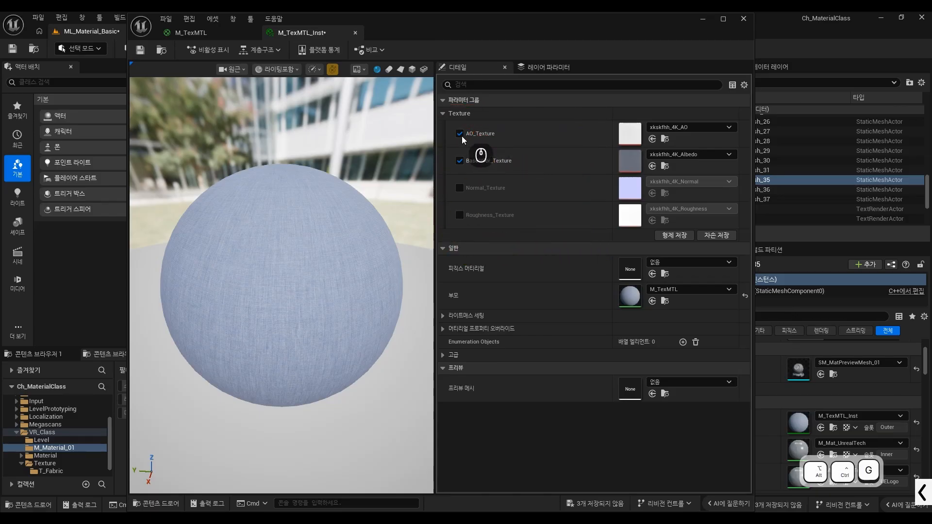
Step: Move the Basecolor_Texture node in the M_TexMTL graph away from the other texture parameter nodes
{"action": "left_click", "coordinate": [191, 32]}
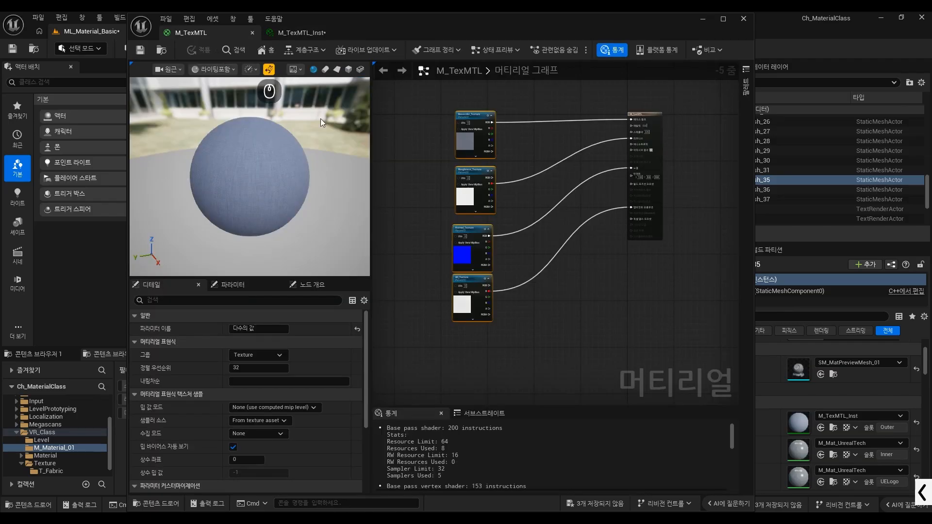
{"action": "left_click", "coordinate": [557, 246]}
{"action": "scroll", "coordinate": [540, 218], "scroll_direction": "down", "scroll_amount": 1}
{"action": "scroll", "coordinate": [480, 137], "scroll_direction": "up", "scroll_amount": 1}
{"action": "mouse_move", "coordinate": [459, 138]}
{"action": "left_mouse_down"}
{"action": "mouse_move", "coordinate": [513, 175]}
{"action": "mouse_move", "coordinate": [389, 145]}
{"action": "mouse_move", "coordinate": [499, 183]}
{"action": "mouse_move", "coordinate": [410, 242]}
{"action": "left_mouse_up"}
{"action": "scroll", "coordinate": [499, 161], "scroll_direction": "up", "scroll_amount": 1}
{"action": "scroll", "coordinate": [419, 159], "scroll_direction": "up", "scroll_amount": 1}
{"action": "key", "text": "ctrl+alt+g"}
{"action": "key", "text": "ctrl+alt+g"}
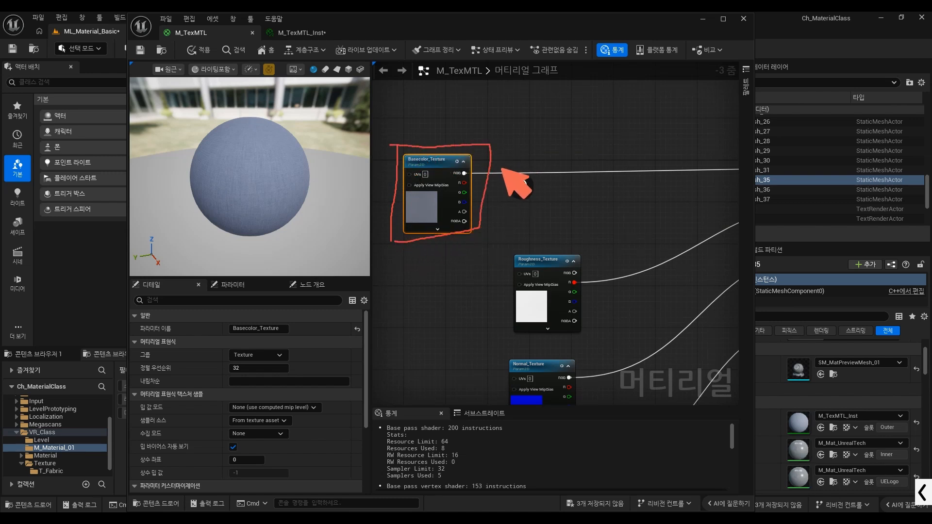
Step: Inspect the Basecolor_Texture node's settings and the preview of its assigned texture
{"action": "left_click", "coordinate": [398, 190]}
{"action": "scroll", "coordinate": [399, 191], "scroll_direction": "up", "scroll_amount": 3}
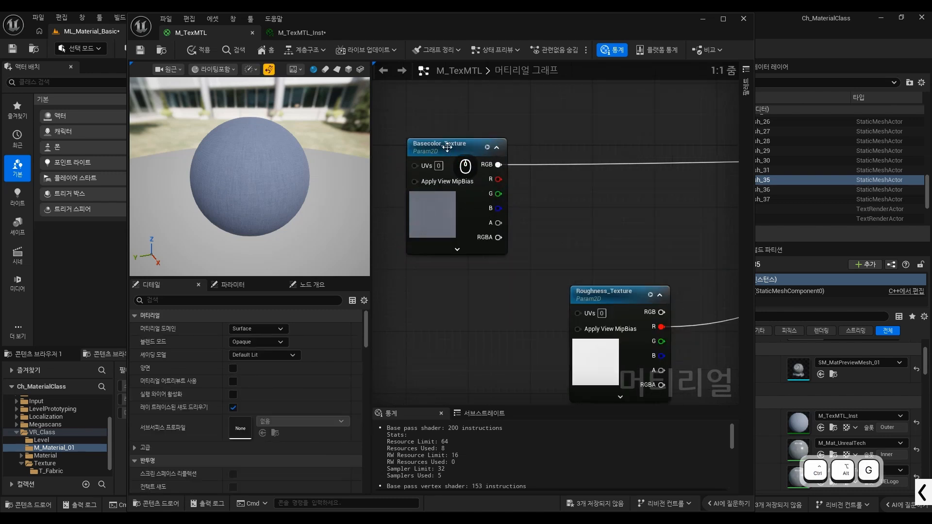
{"action": "left_click", "coordinate": [444, 228]}
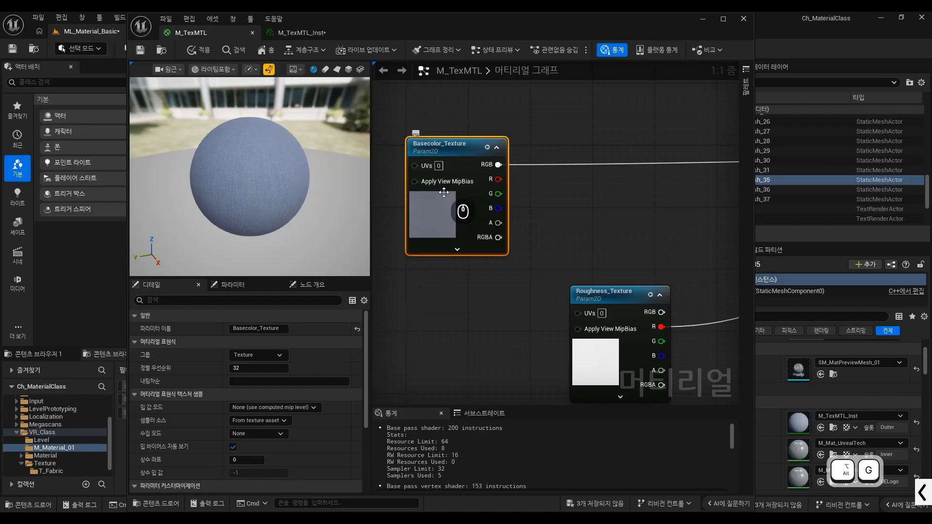
{"action": "key", "text": "ctrl+alt+g"}
{"action": "mouse_move", "coordinate": [407, 190]}
{"action": "left_mouse_down"}
{"action": "mouse_move", "coordinate": [404, 209]}
{"action": "mouse_move", "coordinate": [407, 191]}
{"action": "mouse_move", "coordinate": [461, 185]}
{"action": "mouse_move", "coordinate": [461, 239]}
{"action": "mouse_move", "coordinate": [409, 251]}
{"action": "left_mouse_up"}
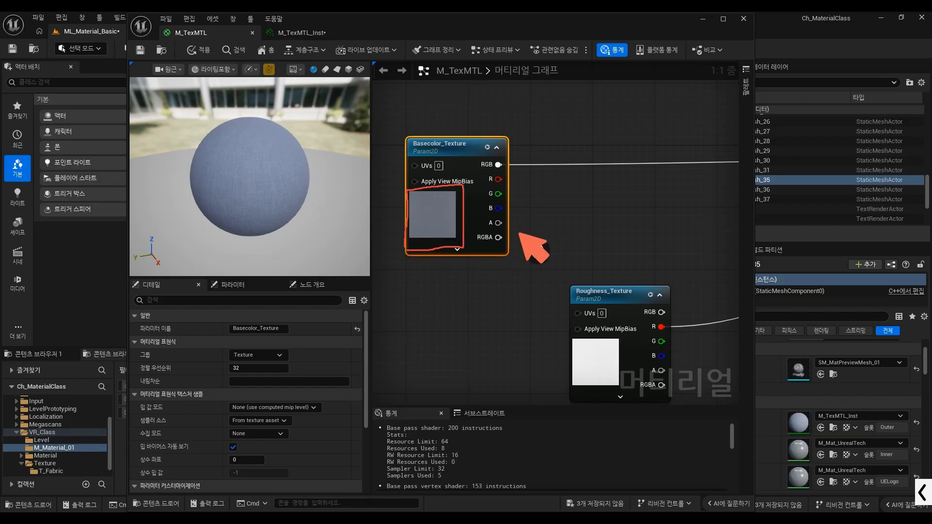
{"action": "key", "text": "space"}
{"action": "key", "text": "ctrl+alt+g"}
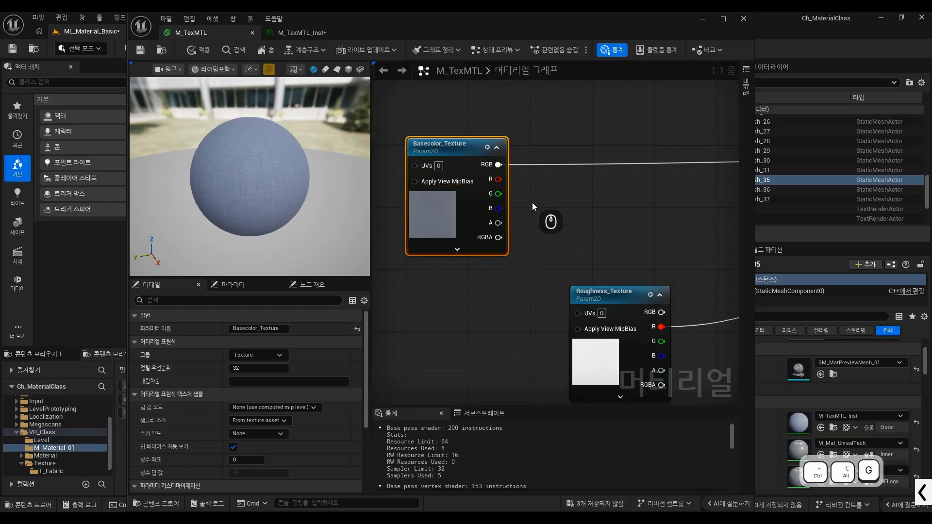
Step: Maximize the M_TexMTL material editor window
{"action": "left_click", "coordinate": [532, 203]}
{"action": "scroll", "coordinate": [536, 191], "scroll_direction": "down", "scroll_amount": 2}
{"action": "scroll", "coordinate": [519, 196], "scroll_direction": "up", "scroll_amount": 2}
{"action": "scroll", "coordinate": [520, 196], "scroll_direction": "down", "scroll_amount": 1}
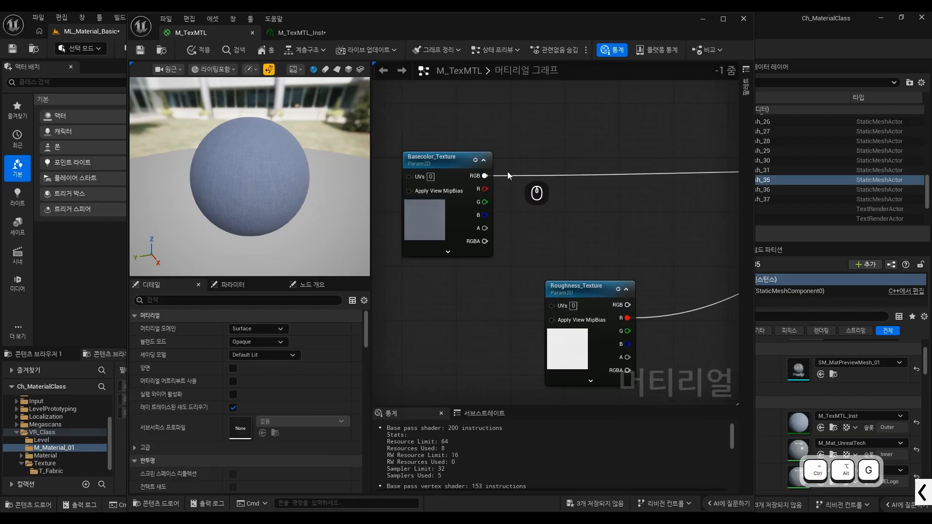
{"action": "left_click", "coordinate": [723, 19]}
{"action": "scroll", "coordinate": [572, 192], "scroll_direction": "down", "scroll_amount": 1}
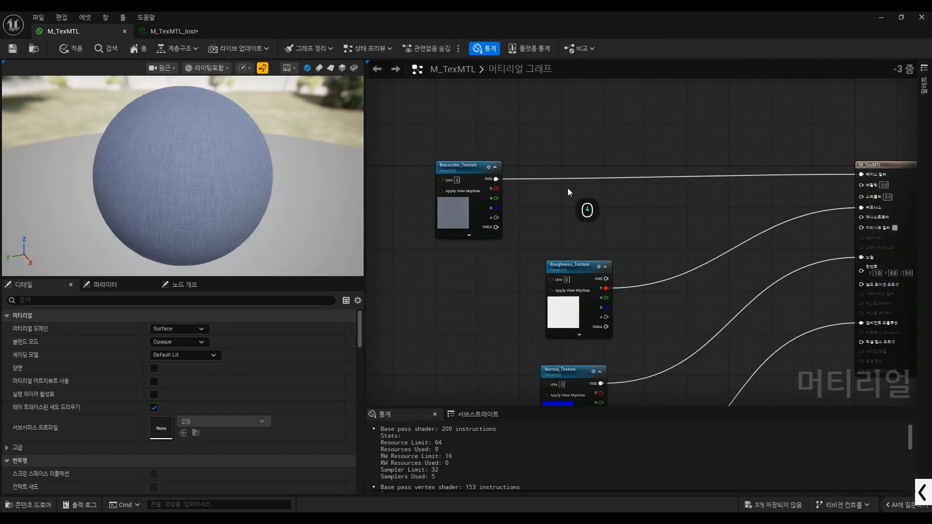
{"action": "scroll", "coordinate": [534, 179], "scroll_direction": "up", "scroll_amount": 1}
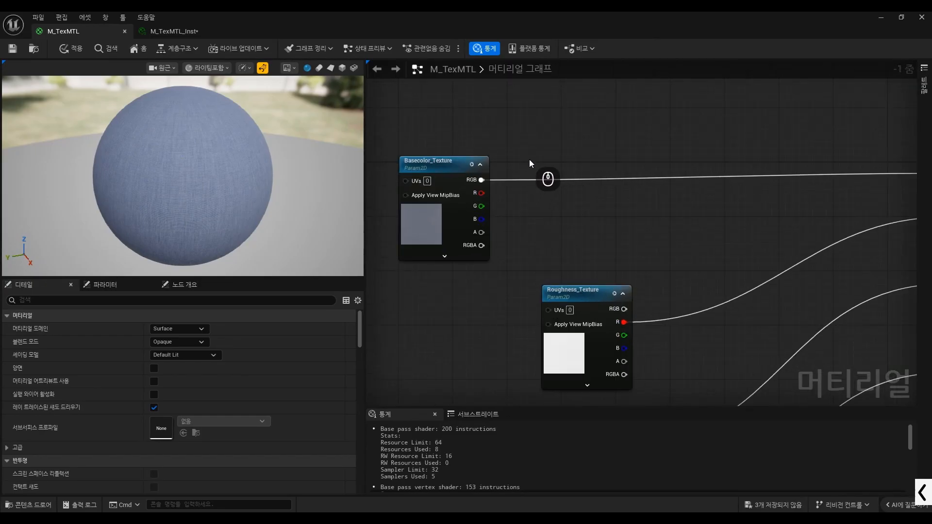
Step: Add a Multiply node to the M_TexMTL graph beside Basecolor_Texture
{"action": "right_click", "coordinate": [542, 139]}
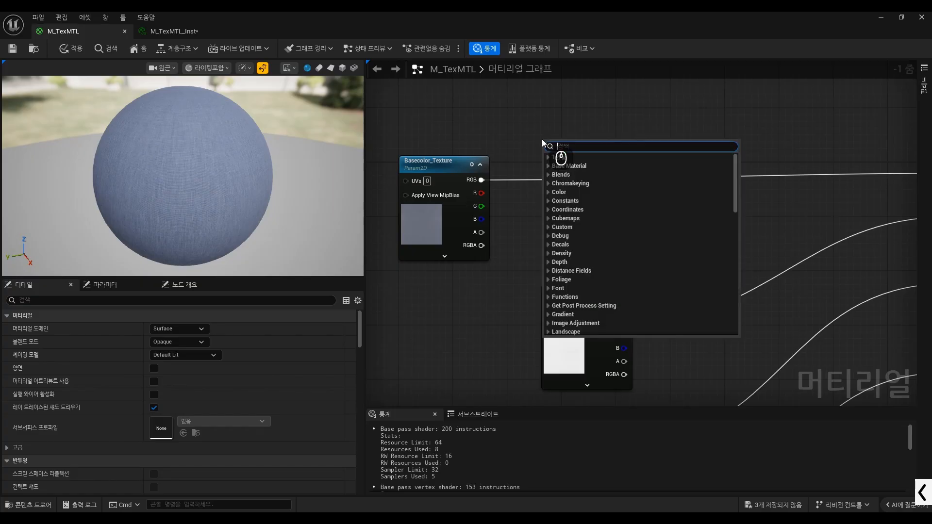
{"action": "type", "text": "multi"}
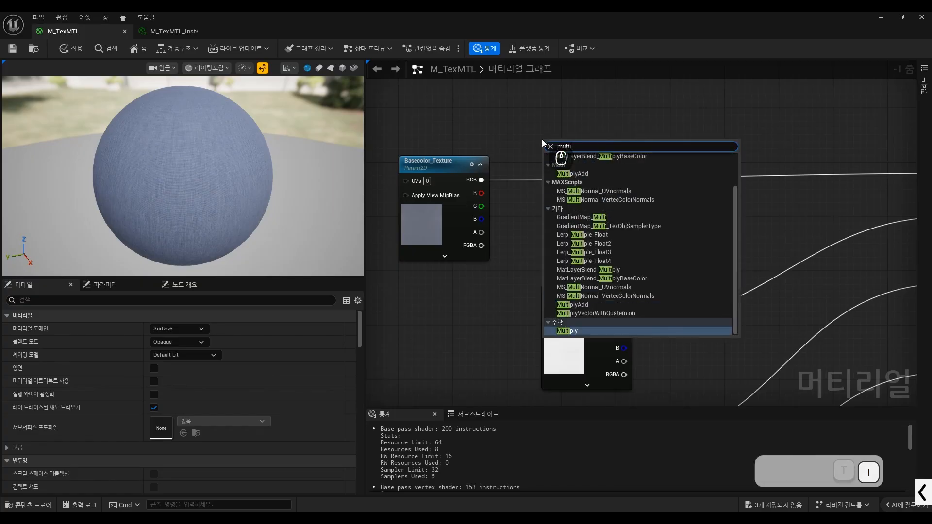
{"action": "key", "text": "Return"}
{"action": "scroll", "coordinate": [529, 216], "scroll_direction": "up", "scroll_amount": 1}
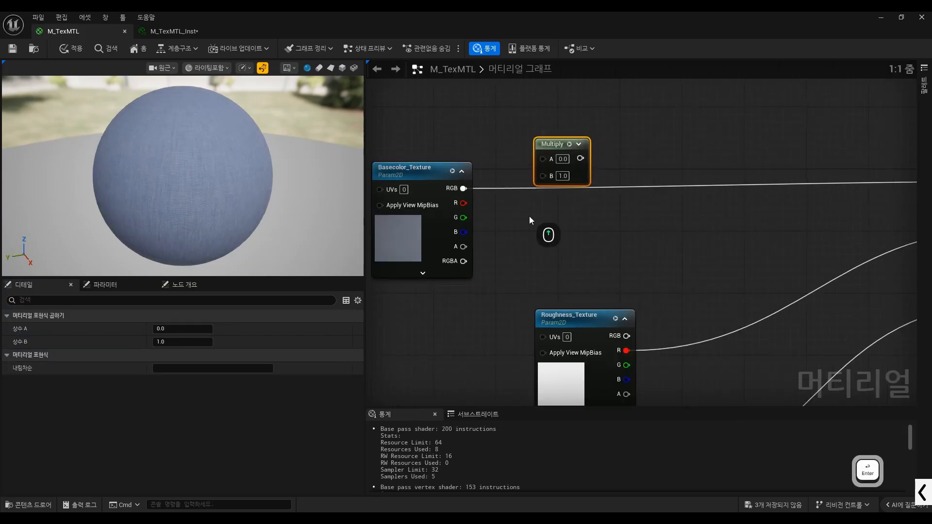
Step: Place a second Multiply node below the first one and delete it
{"action": "key", "text": "m"}
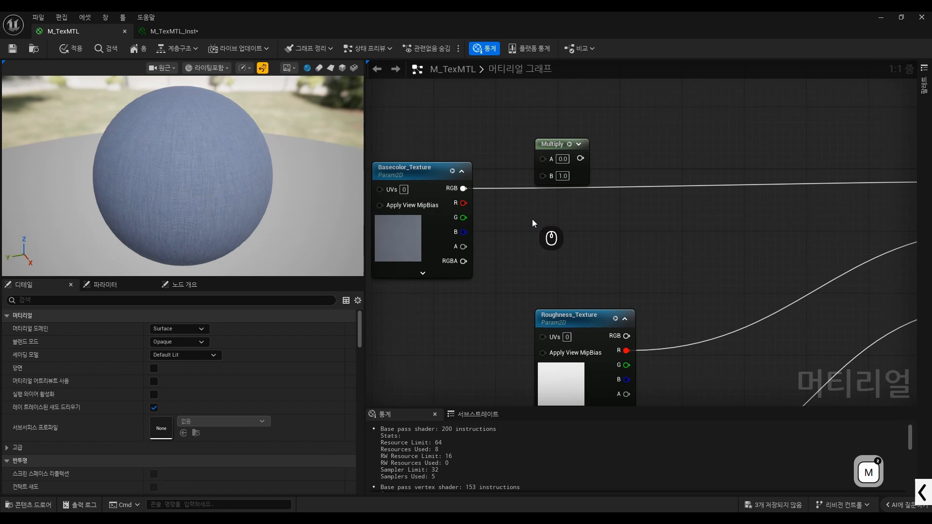
{"action": "left_click", "coordinate": [532, 219]}
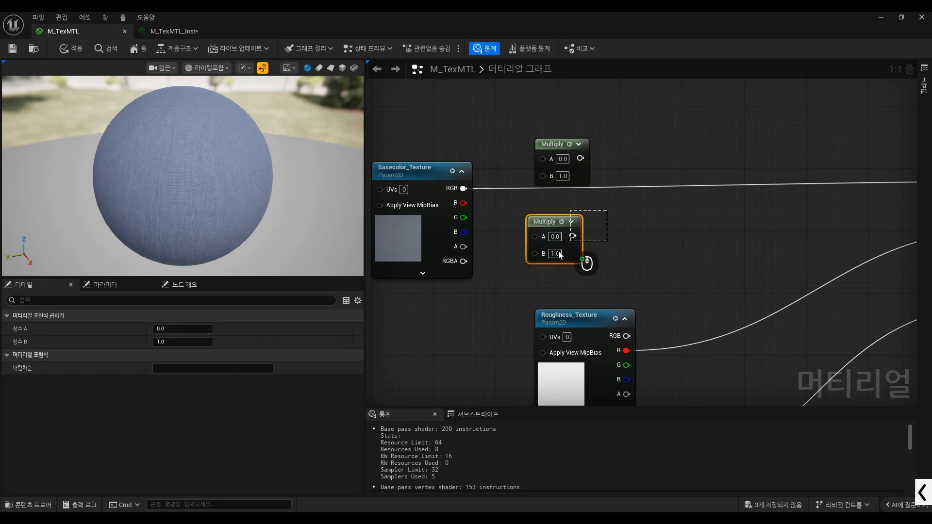
{"action": "key", "text": "Delete"}
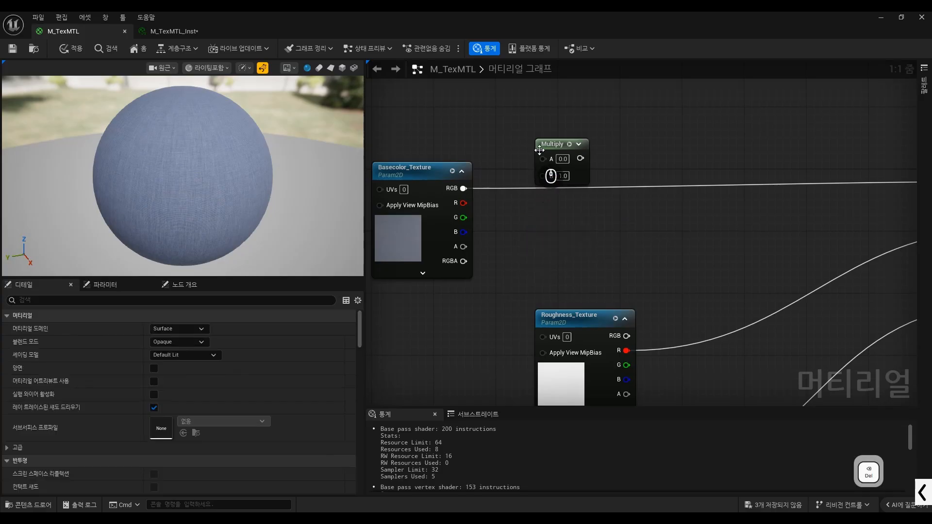
Step: Insert the Multiply node between Basecolor_Texture's RGB output and the material's Base Color input, using its A input
{"action": "left_click_drag", "start_coordinate": [547, 145], "coordinate": [523, 175]}
{"action": "left_click_drag", "start_coordinate": [459, 190], "coordinate": [571, 173], "text": "ctrl"}
{"action": "scroll", "coordinate": [535, 221], "scroll_direction": "down", "scroll_amount": 1}
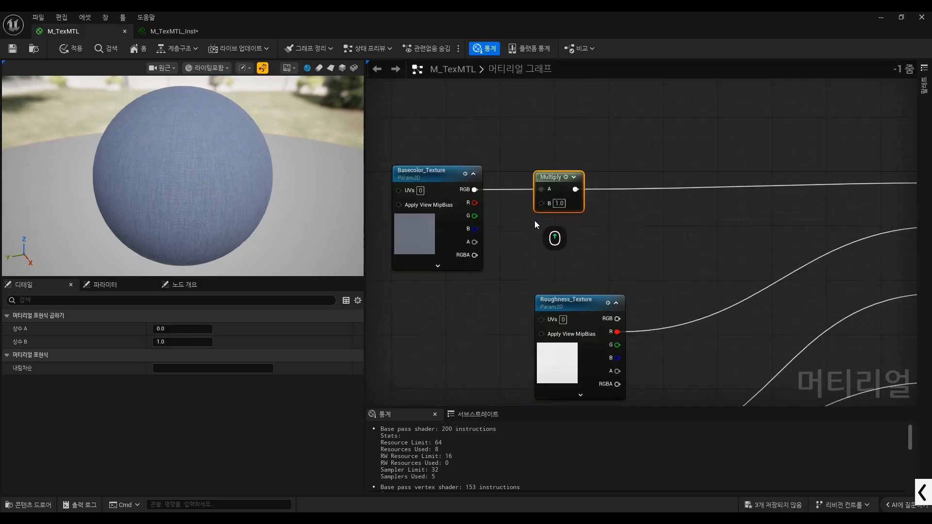
{"action": "scroll", "coordinate": [534, 220], "scroll_direction": "up", "scroll_amount": 1}
Step: Add a Constant node below the Multiply node and connect its output to the Multiply's B input
{"action": "left_click", "coordinate": [534, 220]}
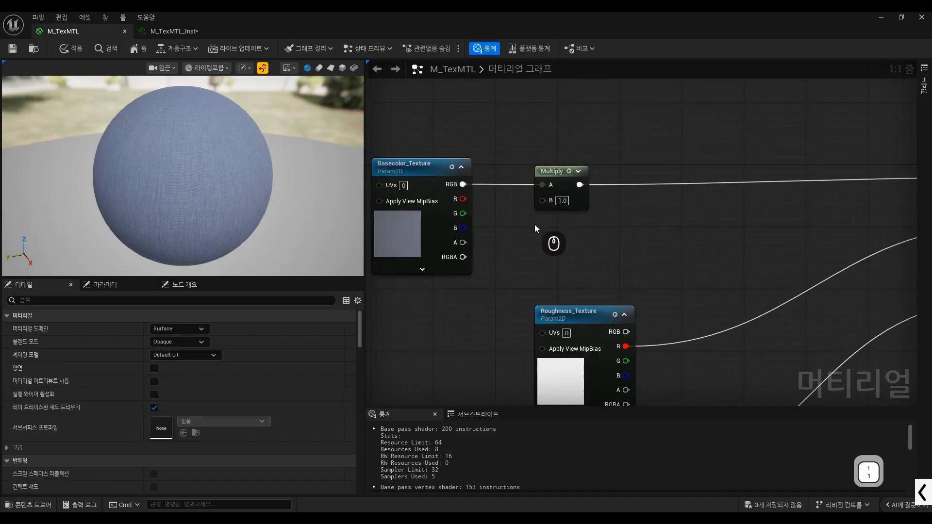
{"action": "left_click", "coordinate": [534, 224]}
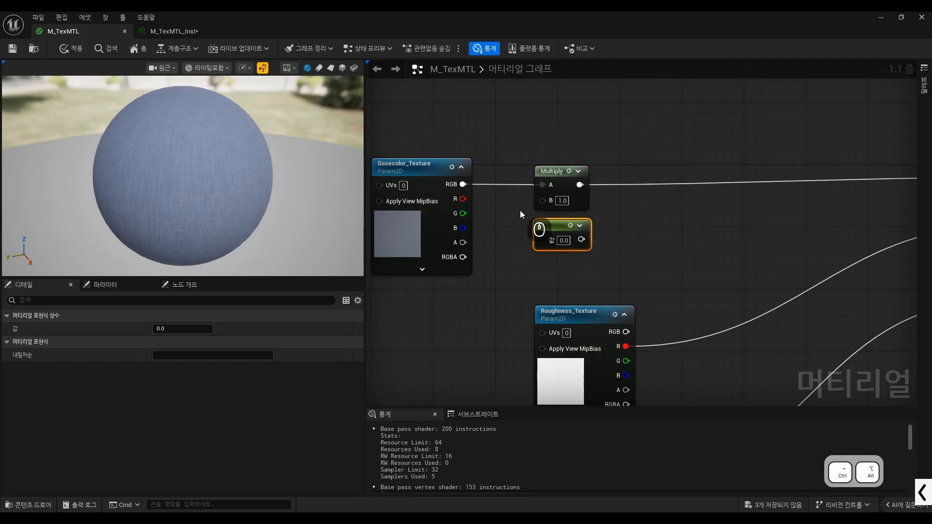
{"action": "key", "text": "ctrl+alt+g"}
{"action": "mouse_move", "coordinate": [520, 214]}
{"action": "left_mouse_down"}
{"action": "mouse_move", "coordinate": [520, 250]}
{"action": "mouse_move", "coordinate": [610, 209]}
{"action": "mouse_move", "coordinate": [524, 263]}
{"action": "left_mouse_up"}
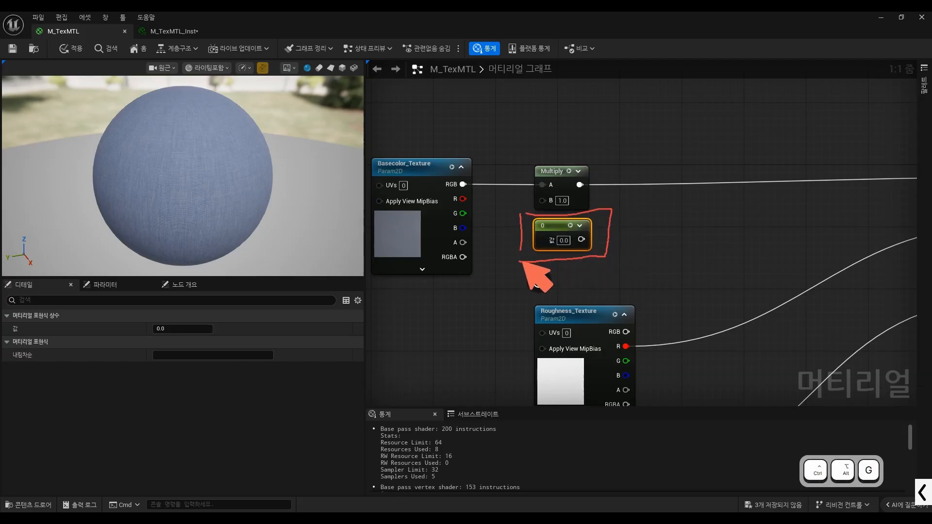
{"action": "key", "text": "ctrl+alt+g"}
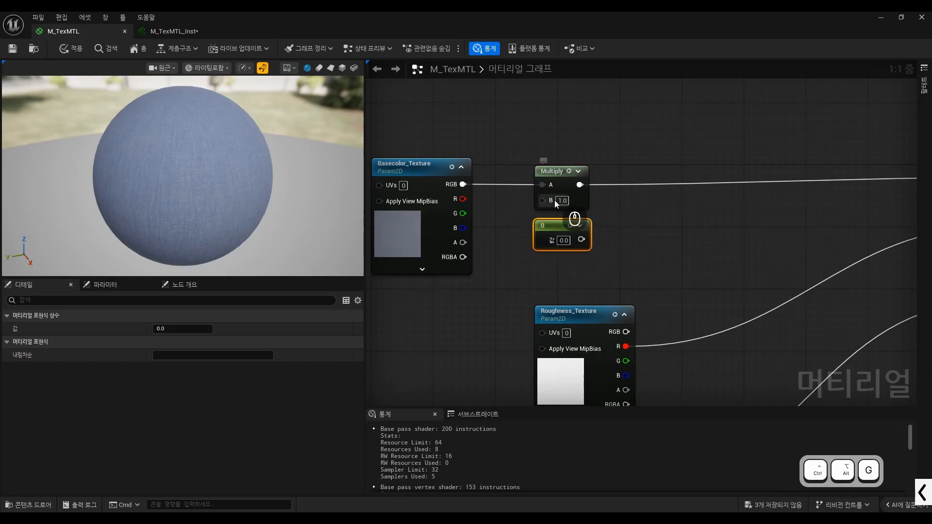
{"action": "left_click_drag", "start_coordinate": [580, 240], "coordinate": [542, 199]}
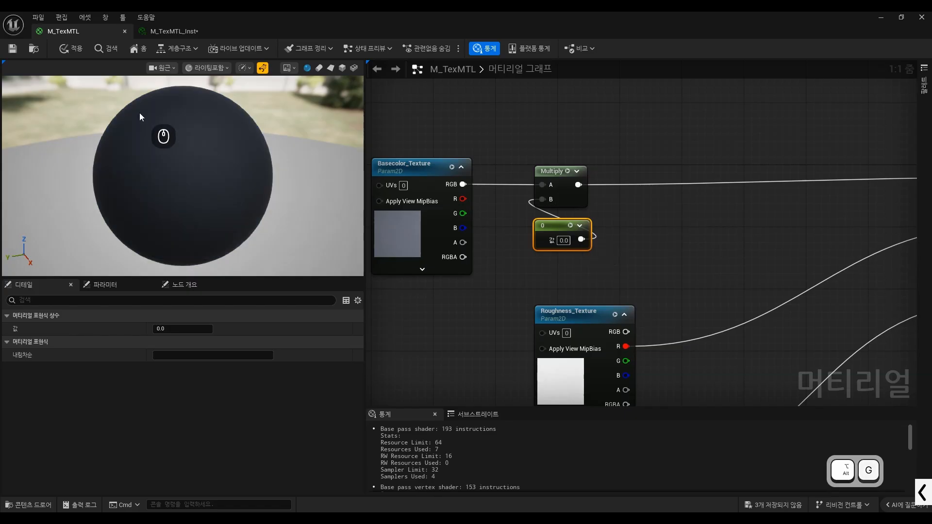
{"action": "key", "text": "ctrl+alt+g"}
{"action": "mouse_move", "coordinate": [163, 83]}
{"action": "left_mouse_down"}
{"action": "mouse_move", "coordinate": [104, 260]}
{"action": "mouse_move", "coordinate": [277, 94]}
{"action": "mouse_move", "coordinate": [145, 84]}
{"action": "left_mouse_up"}
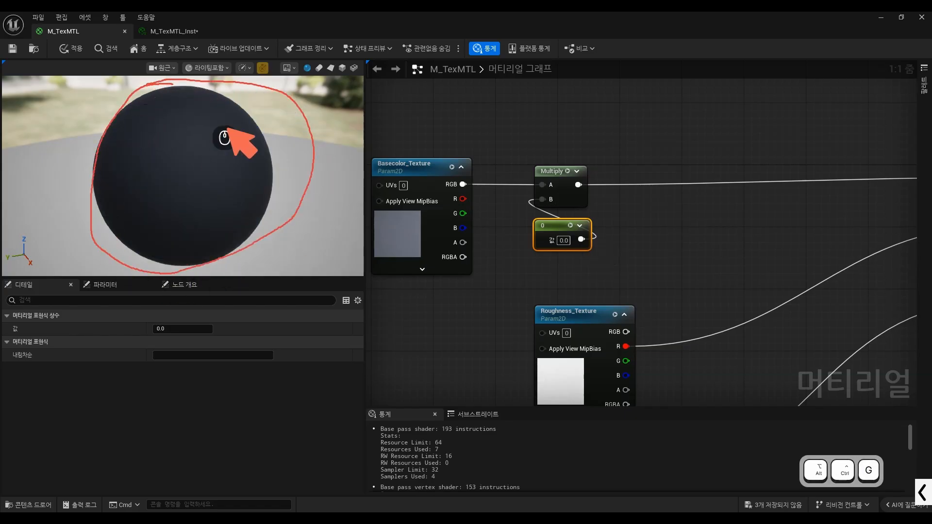
{"action": "mouse_move", "coordinate": [388, 151]}
{"action": "left_mouse_down"}
{"action": "mouse_move", "coordinate": [383, 246]}
{"action": "mouse_move", "coordinate": [469, 154]}
{"action": "mouse_move", "coordinate": [460, 288]}
{"action": "mouse_move", "coordinate": [386, 267]}
{"action": "mouse_move", "coordinate": [381, 162]}
{"action": "mouse_move", "coordinate": [467, 153]}
{"action": "left_mouse_up"}
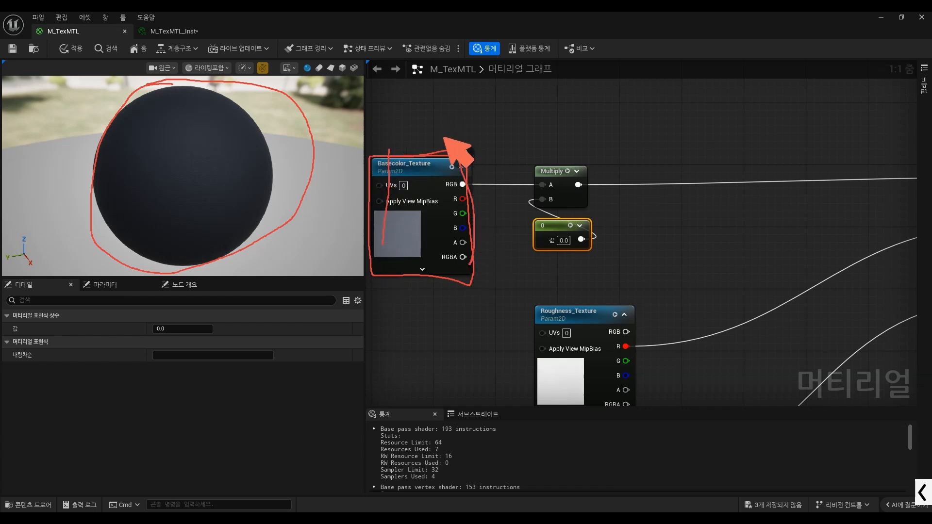
{"action": "left_click_drag", "start_coordinate": [469, 84], "coordinate": [473, 120]}
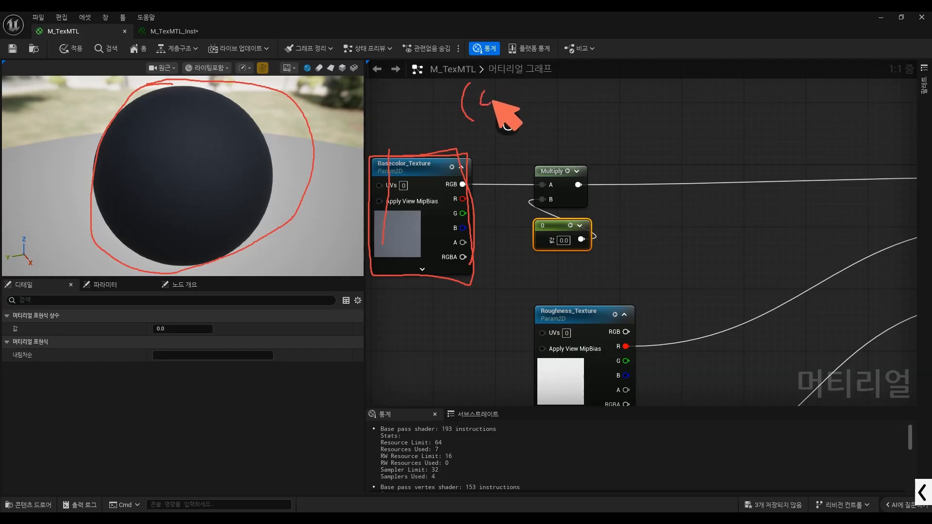
{"action": "left_click_drag", "start_coordinate": [507, 92], "coordinate": [515, 98]}
{"action": "left_click_drag", "start_coordinate": [503, 103], "coordinate": [522, 101]}
{"action": "left_click_drag", "start_coordinate": [509, 106], "coordinate": [539, 115]}
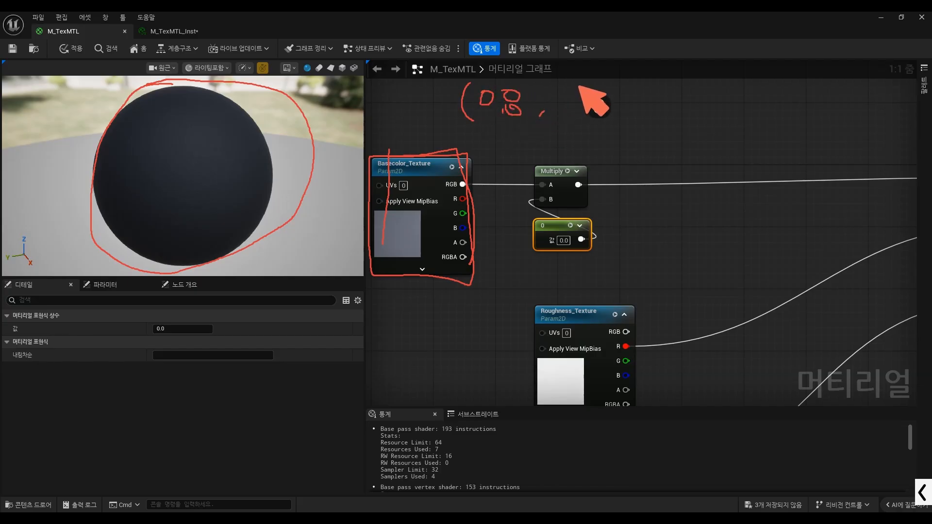
{"action": "mouse_move", "coordinate": [579, 93]}
{"action": "left_mouse_down"}
{"action": "mouse_move", "coordinate": [597, 93]}
{"action": "mouse_move", "coordinate": [607, 118]}
{"action": "mouse_move", "coordinate": [622, 93]}
{"action": "left_mouse_up"}
{"action": "mouse_move", "coordinate": [640, 114]}
{"action": "left_mouse_down"}
{"action": "mouse_move", "coordinate": [647, 100]}
{"action": "mouse_move", "coordinate": [649, 110]}
{"action": "left_mouse_up"}
{"action": "mouse_move", "coordinate": [669, 77]}
{"action": "left_mouse_down"}
{"action": "mouse_move", "coordinate": [664, 123]}
{"action": "mouse_move", "coordinate": [730, 96]}
{"action": "mouse_move", "coordinate": [782, 96]}
{"action": "left_mouse_up"}
{"action": "mouse_move", "coordinate": [768, 105]}
{"action": "left_mouse_down"}
{"action": "mouse_move", "coordinate": [784, 102]}
{"action": "mouse_move", "coordinate": [796, 120]}
{"action": "mouse_move", "coordinate": [848, 93]}
{"action": "mouse_move", "coordinate": [866, 119]}
{"action": "left_mouse_up"}
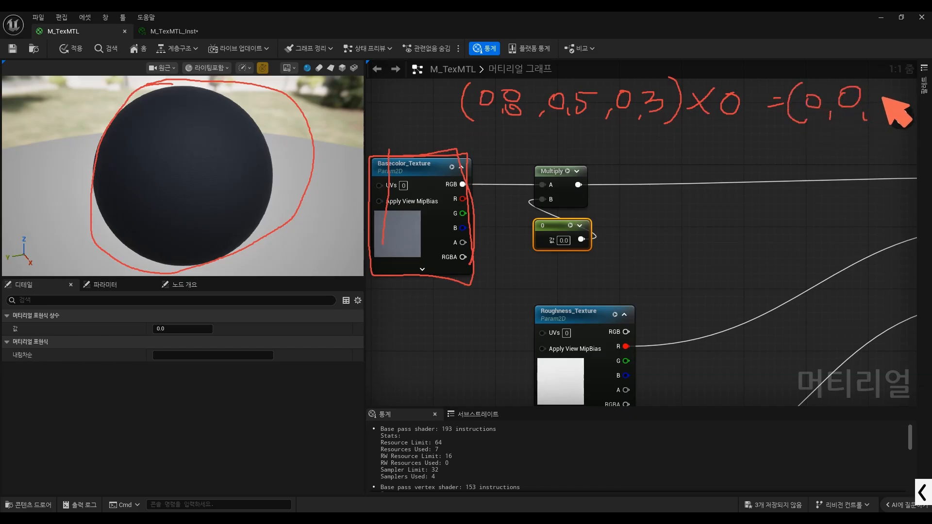
{"action": "left_click_drag", "start_coordinate": [892, 82], "coordinate": [888, 136]}
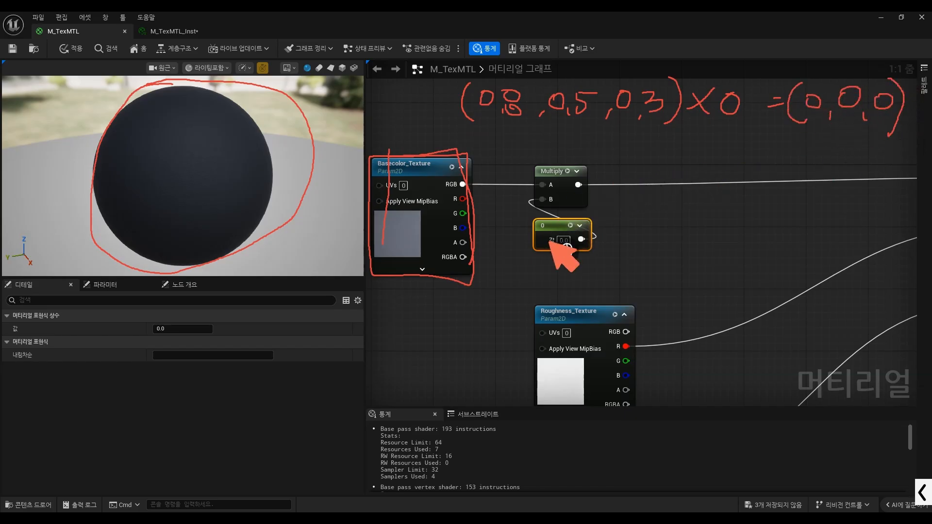
{"action": "mouse_move", "coordinate": [526, 216]}
{"action": "left_mouse_down"}
{"action": "mouse_move", "coordinate": [633, 231]}
{"action": "mouse_move", "coordinate": [513, 254]}
{"action": "mouse_move", "coordinate": [554, 260]}
{"action": "left_mouse_up"}
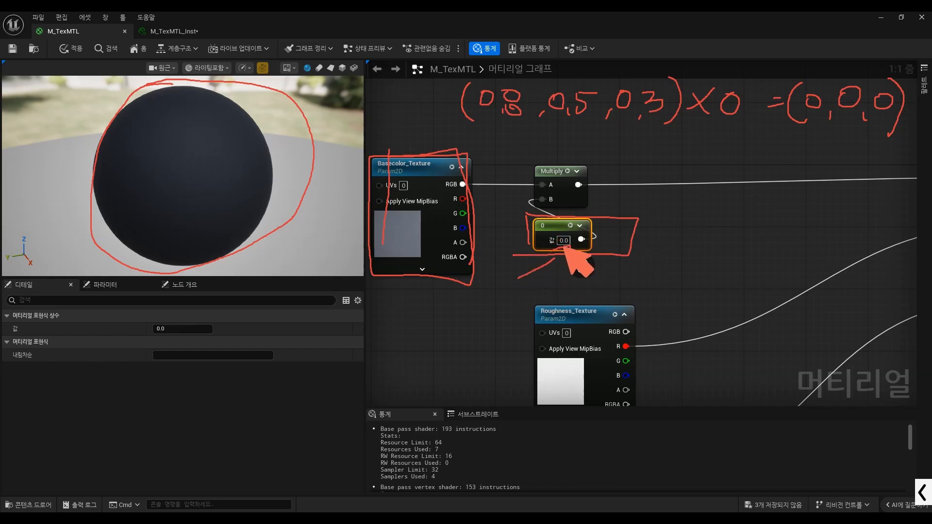
Step: Set the Constant node feeding the Multiply's B input to 1
{"action": "key", "text": "ctrl+alt+g"}
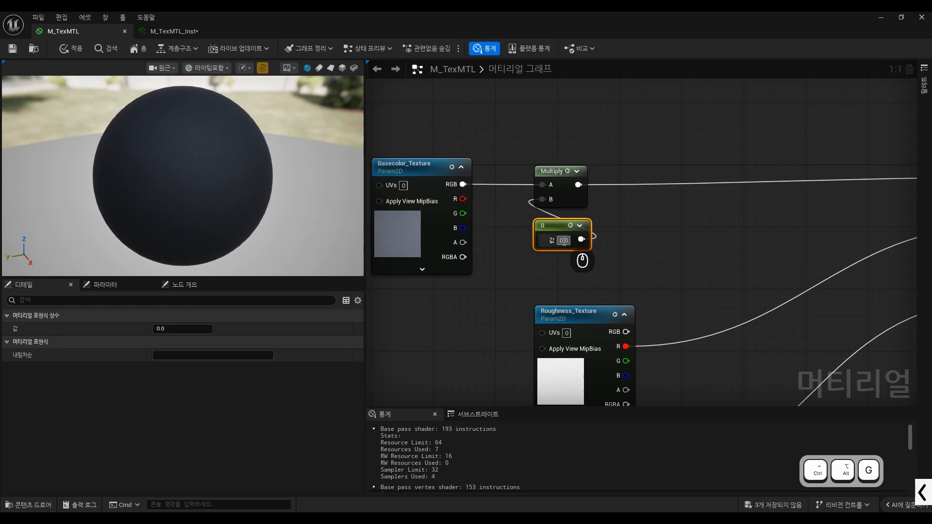
{"action": "type", "text": "1"}
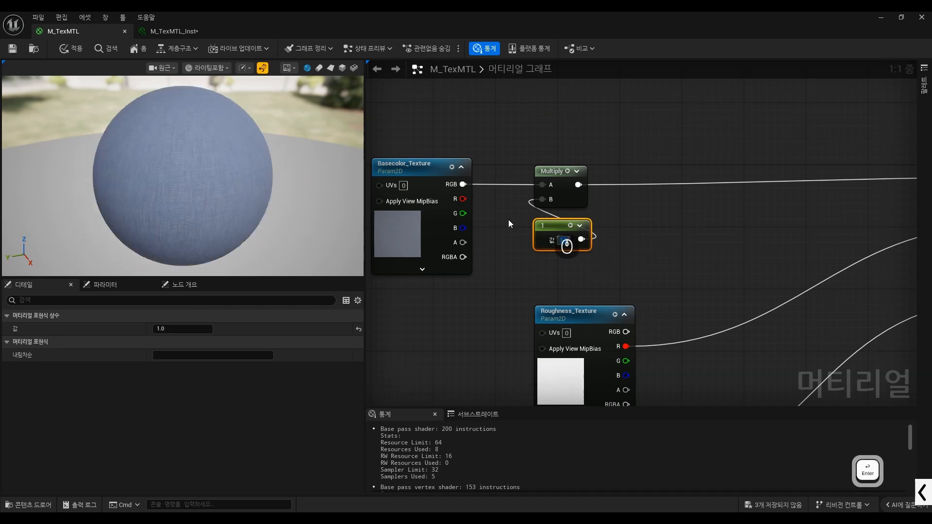
{"action": "key", "text": "Return"}
{"action": "key", "text": "ctrl+alt+g"}
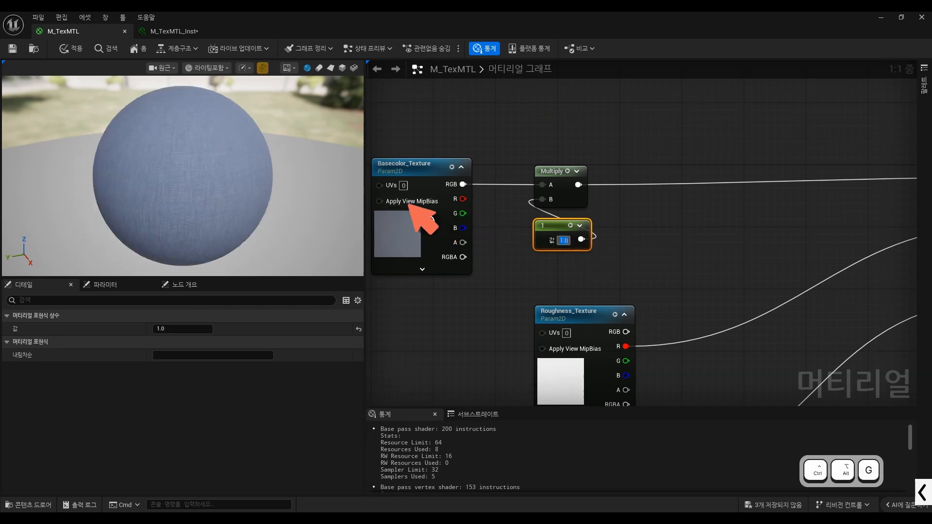
{"action": "mouse_move", "coordinate": [406, 202]}
{"action": "left_mouse_down"}
{"action": "mouse_move", "coordinate": [371, 246]}
{"action": "mouse_move", "coordinate": [434, 228]}
{"action": "mouse_move", "coordinate": [417, 264]}
{"action": "mouse_move", "coordinate": [272, 223]}
{"action": "left_mouse_up"}
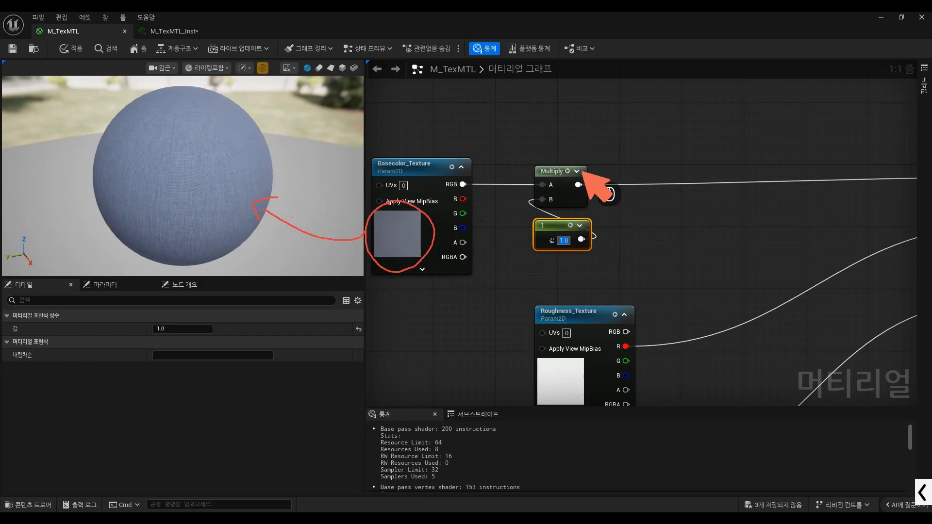
{"action": "key", "text": "ctrl+alt+g"}
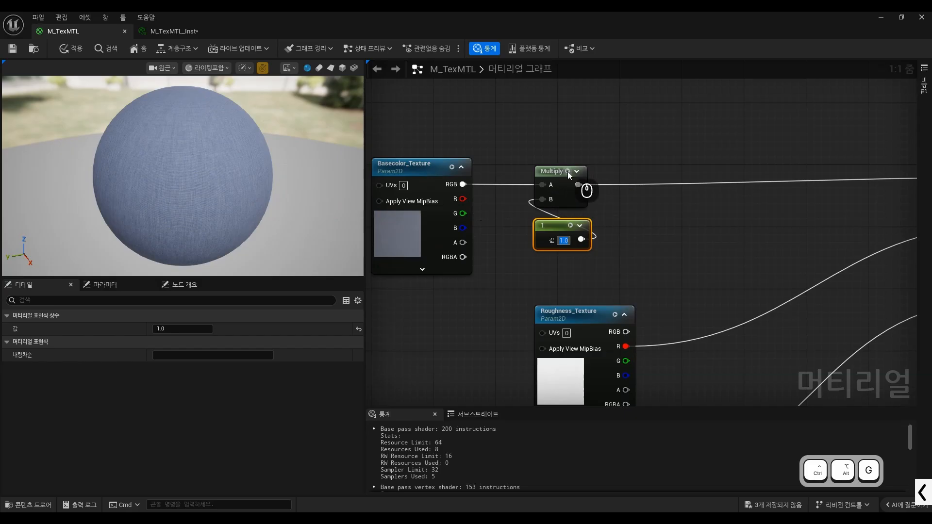
{"action": "key", "text": "ctrl+alt+g"}
{"action": "mouse_move", "coordinate": [569, 163]}
{"action": "left_mouse_down"}
{"action": "mouse_move", "coordinate": [557, 172]}
{"action": "mouse_move", "coordinate": [575, 177]}
{"action": "mouse_move", "coordinate": [563, 160]}
{"action": "left_mouse_up"}
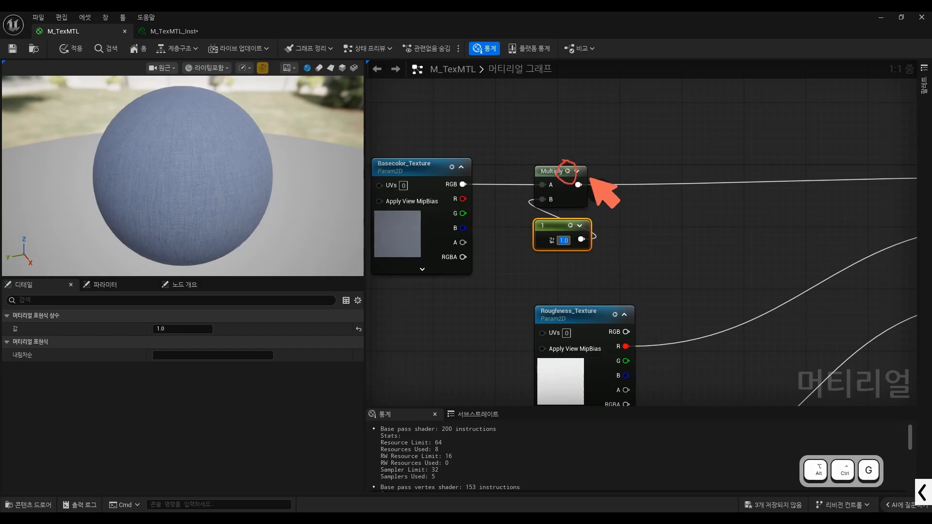
{"action": "key", "text": "ctrl+alt+g"}
Step: Start previewing the Multiply node's output on the preview sphere
{"action": "left_click", "coordinate": [556, 171]}
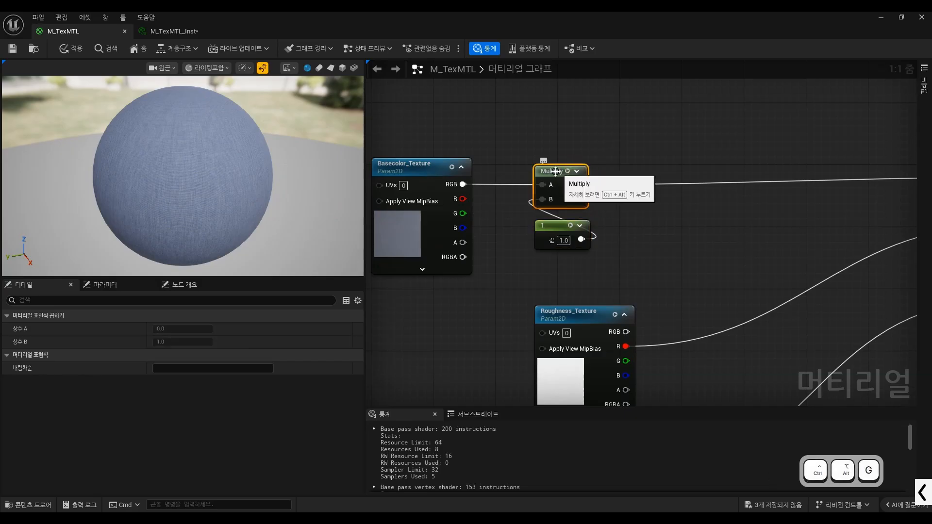
{"action": "right_click", "coordinate": [553, 171]}
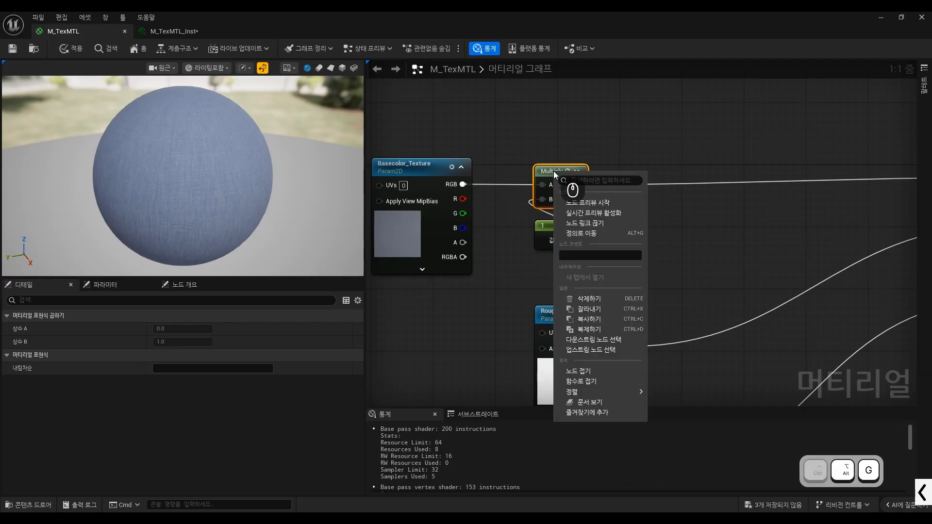
{"action": "left_click", "coordinate": [607, 203]}
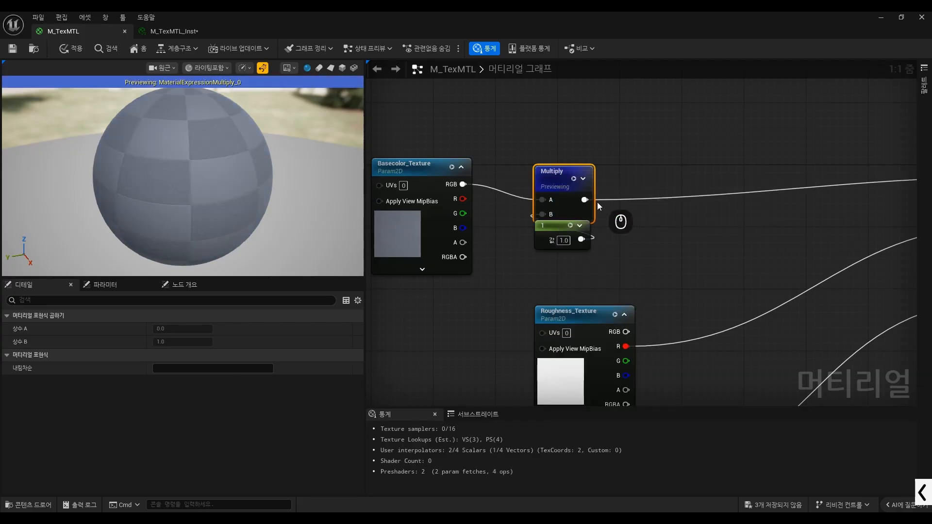
{"action": "scroll", "coordinate": [557, 164], "scroll_direction": "down", "scroll_amount": 4}
{"action": "scroll", "coordinate": [553, 167], "scroll_direction": "up", "scroll_amount": 3}
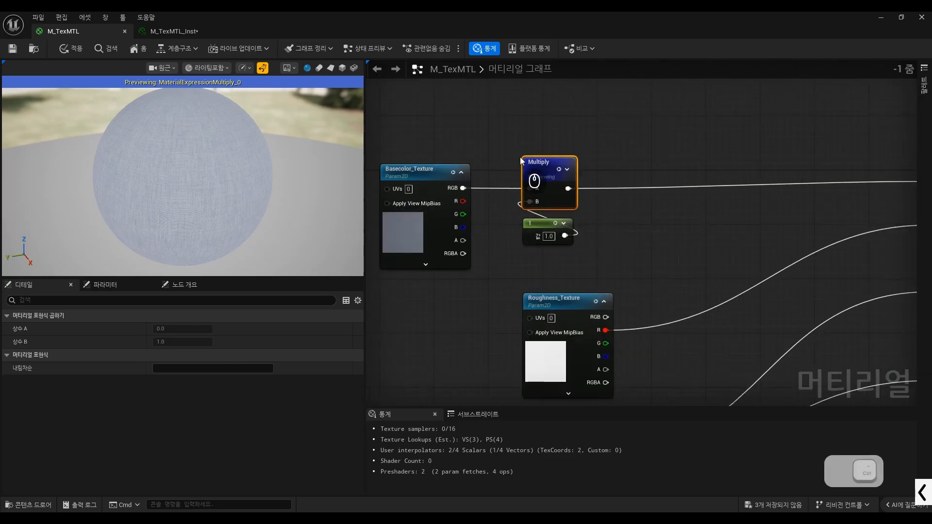
{"action": "key", "text": "ctrl+alt+g"}
{"action": "mouse_move", "coordinate": [521, 155]}
{"action": "left_mouse_down"}
{"action": "mouse_move", "coordinate": [585, 150]}
{"action": "mouse_move", "coordinate": [587, 212]}
{"action": "mouse_move", "coordinate": [520, 214]}
{"action": "left_mouse_up"}
{"action": "left_click_drag", "start_coordinate": [525, 177], "coordinate": [262, 161]}
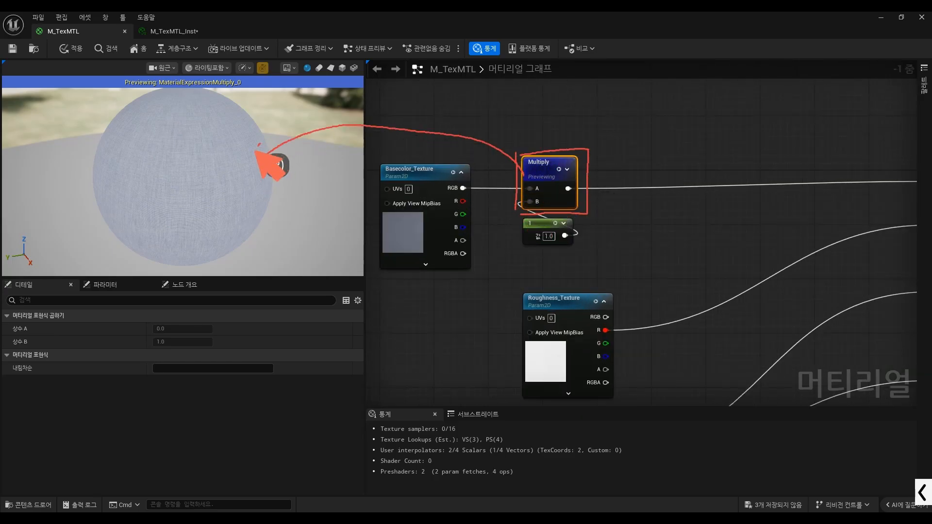
{"action": "mouse_move", "coordinate": [89, 92]}
{"action": "left_mouse_down"}
{"action": "mouse_move", "coordinate": [75, 228]}
{"action": "mouse_move", "coordinate": [302, 295]}
{"action": "mouse_move", "coordinate": [119, 275]}
{"action": "left_mouse_up"}
{"action": "key", "text": "ctrl+alt+g"}
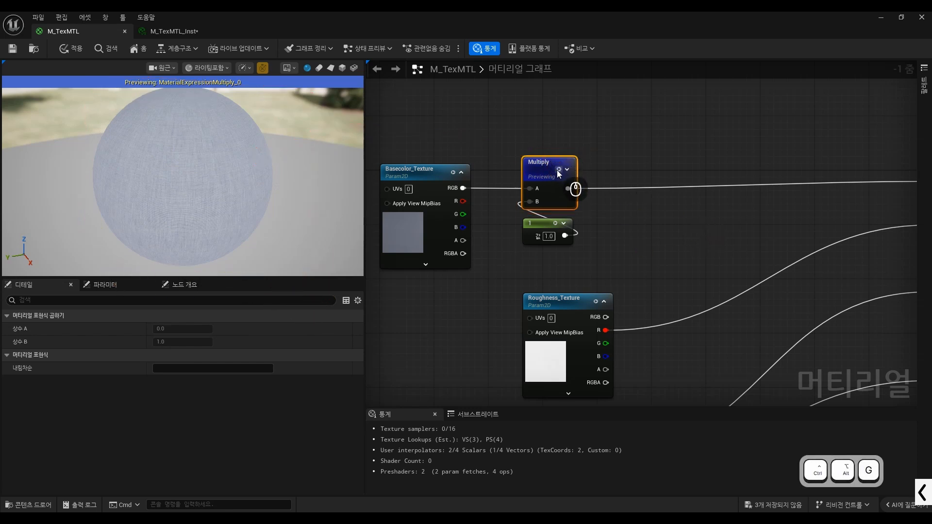
Step: Stop the Multiply node preview to show the full material on the sphere
{"action": "right_click", "coordinate": [546, 168]}
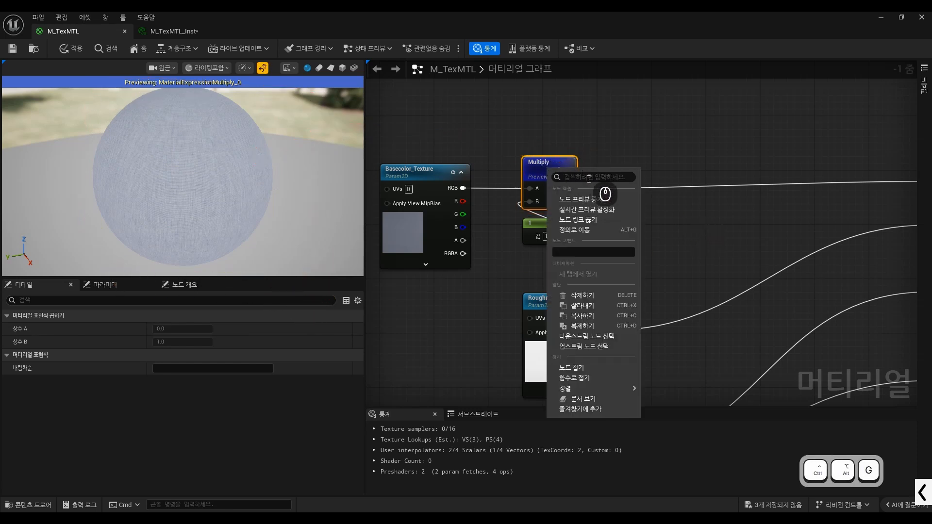
{"action": "left_click", "coordinate": [593, 116]}
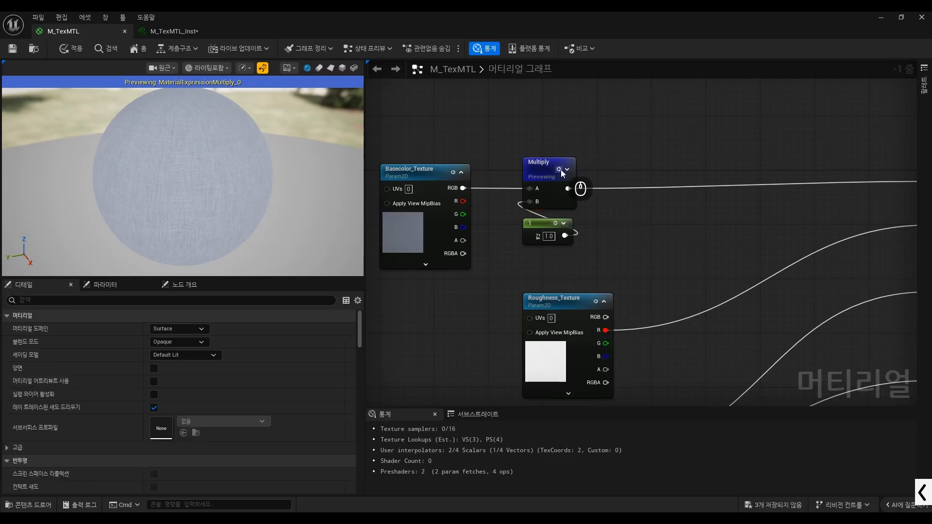
{"action": "left_click", "coordinate": [559, 170]}
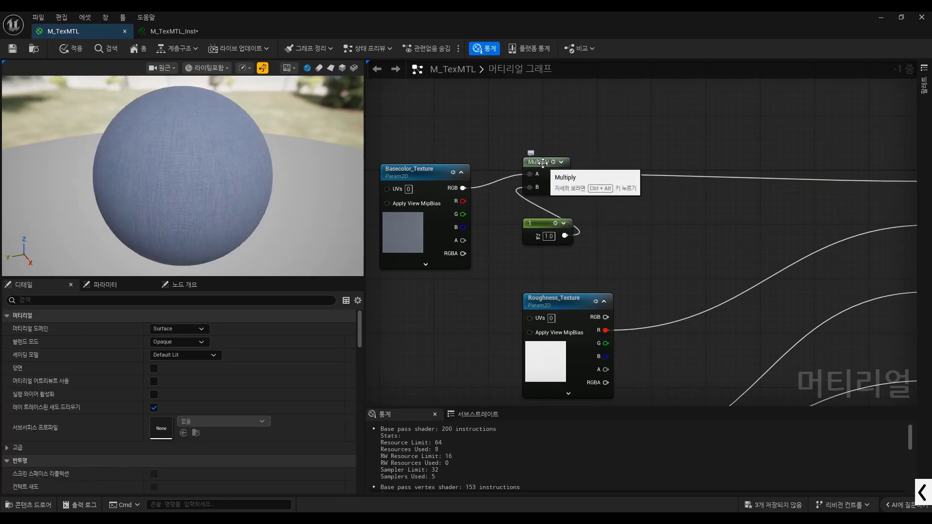
Step: Align the Multiply node with the RGB output of Basecolor_Texture and save the M_TexMTL material
{"action": "left_click_drag", "start_coordinate": [540, 162], "coordinate": [542, 173]}
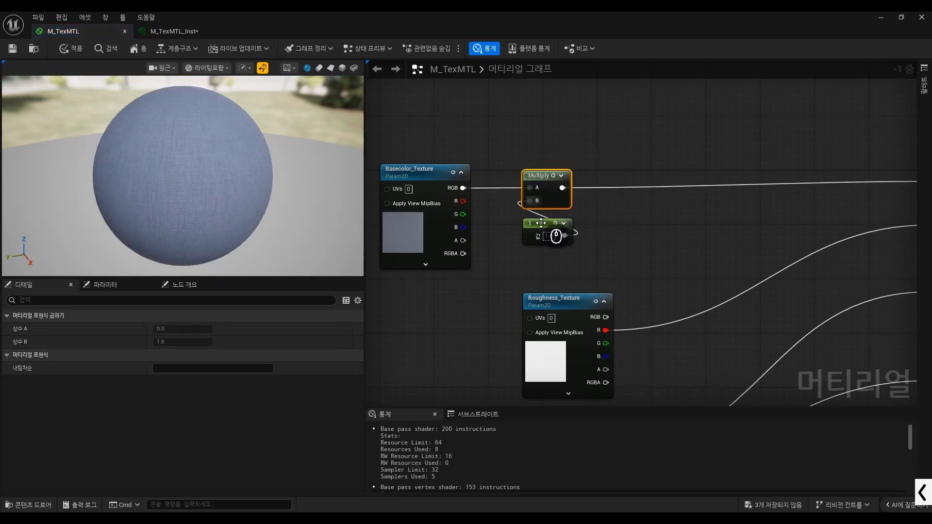
{"action": "left_click", "coordinate": [7, 50]}
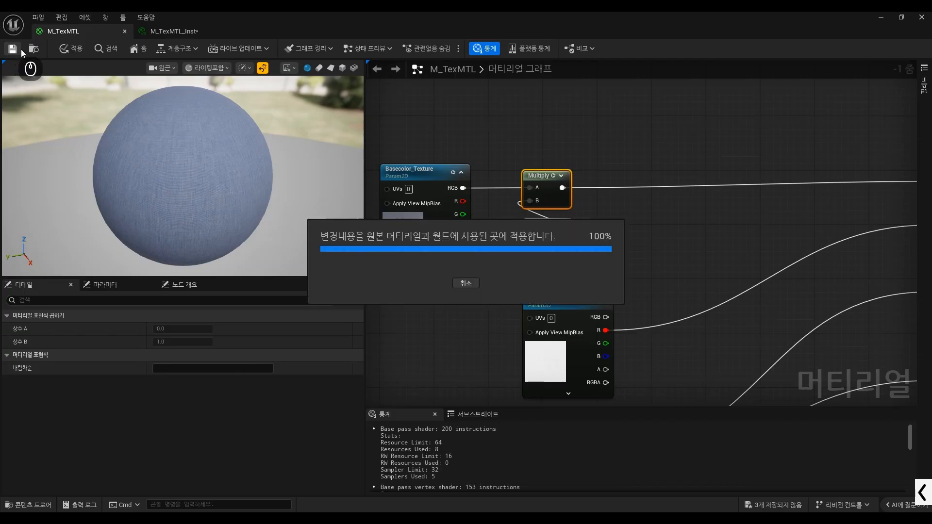
Step: Check which parameters the M_TexMTL_Inst material instance exposes, and return to the M_TexMTL graph
{"action": "key", "text": "ctrl+alt+g"}
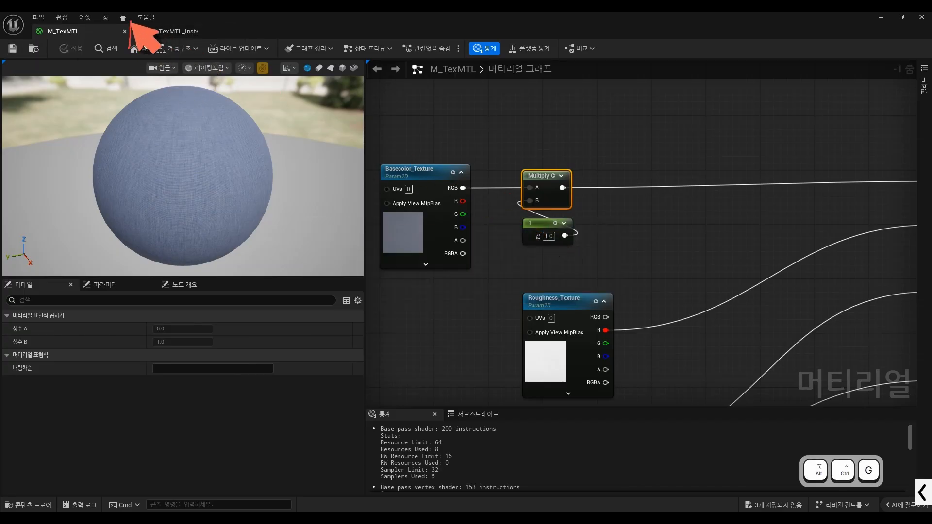
{"action": "key", "text": "space"}
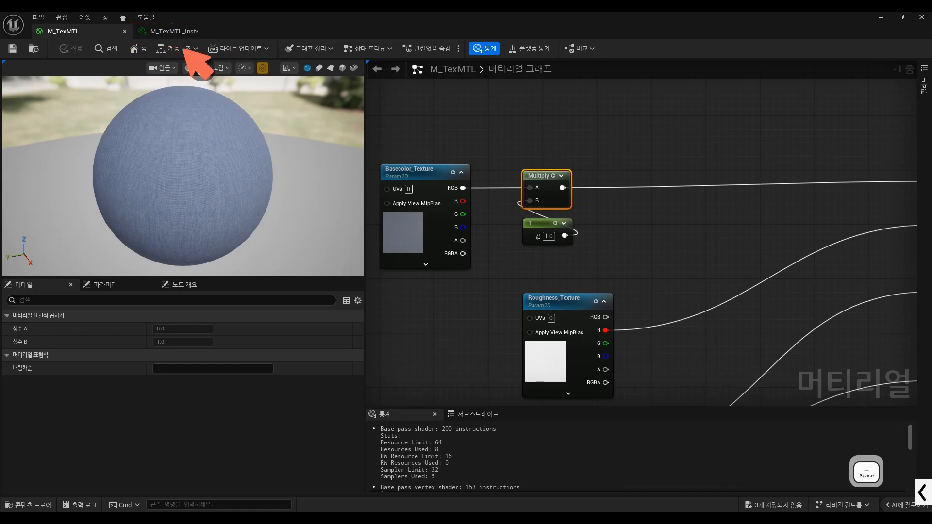
{"action": "key", "text": "ctrl+alt+g"}
{"action": "left_click", "coordinate": [175, 31]}
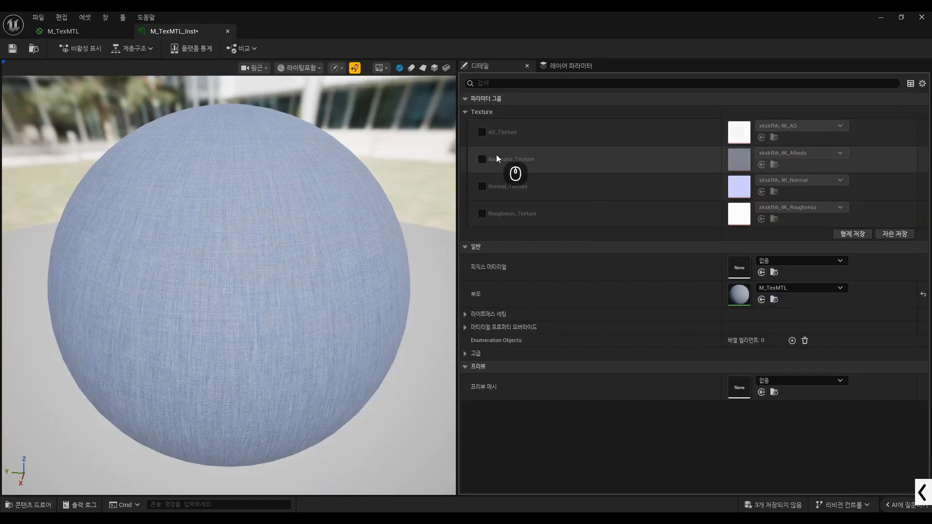
{"action": "key", "text": "ctrl+alt+g"}
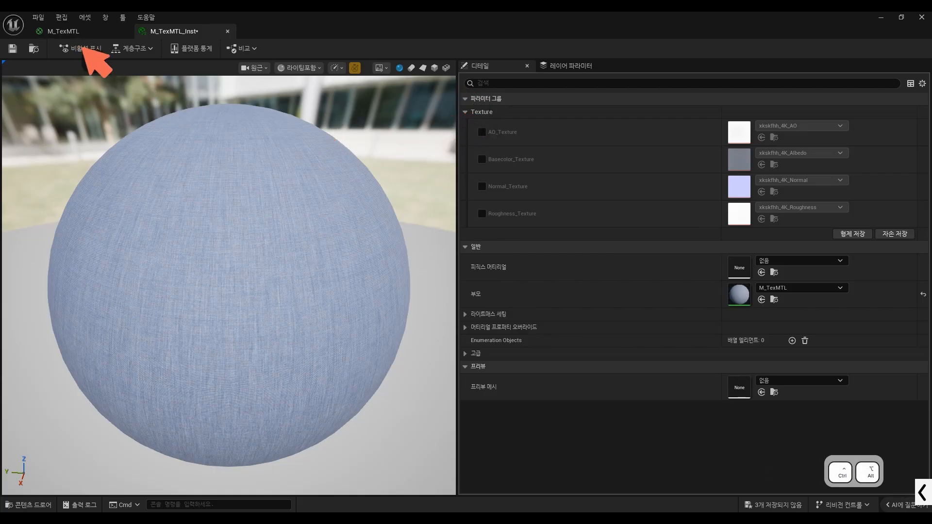
{"action": "left_click", "coordinate": [89, 33]}
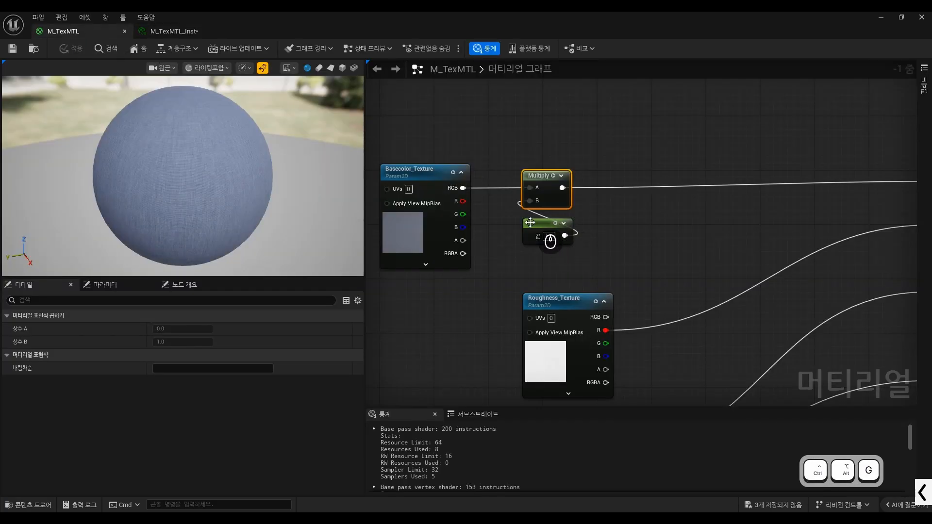
Step: Convert the constant node feeding the Multiply node's B input into a parameter
{"action": "left_click_drag", "start_coordinate": [579, 247], "coordinate": [580, 247]}
{"action": "scroll", "coordinate": [529, 242], "scroll_direction": "down", "scroll_amount": 1}
{"action": "scroll", "coordinate": [531, 247], "scroll_direction": "up", "scroll_amount": 2}
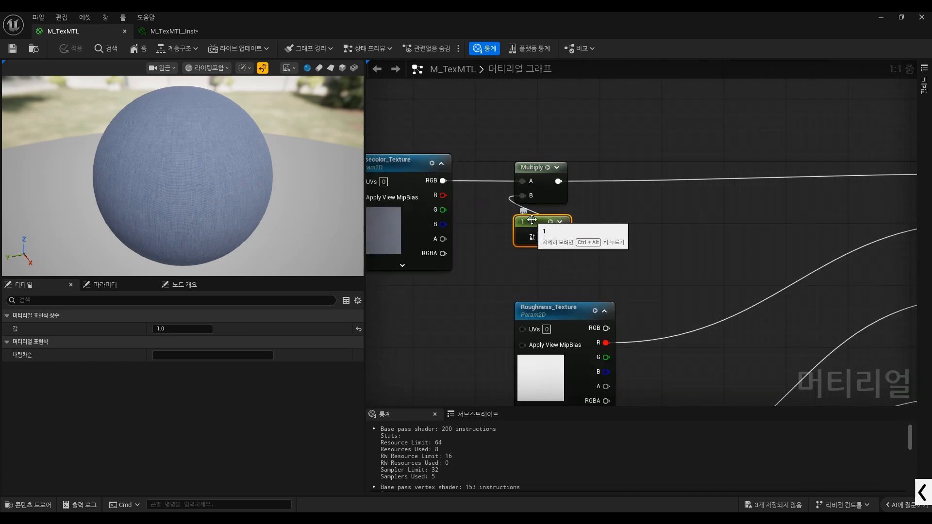
{"action": "right_click", "coordinate": [531, 221]}
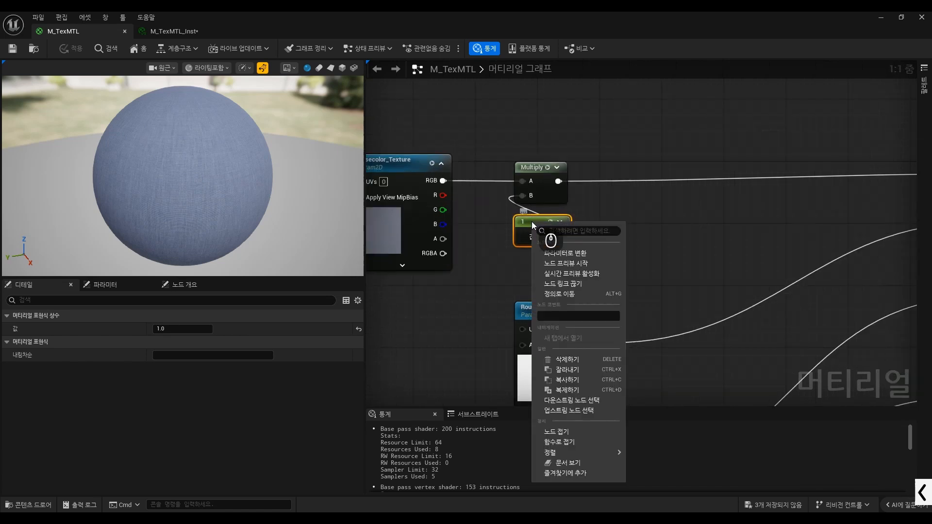
{"action": "left_click", "coordinate": [578, 251]}
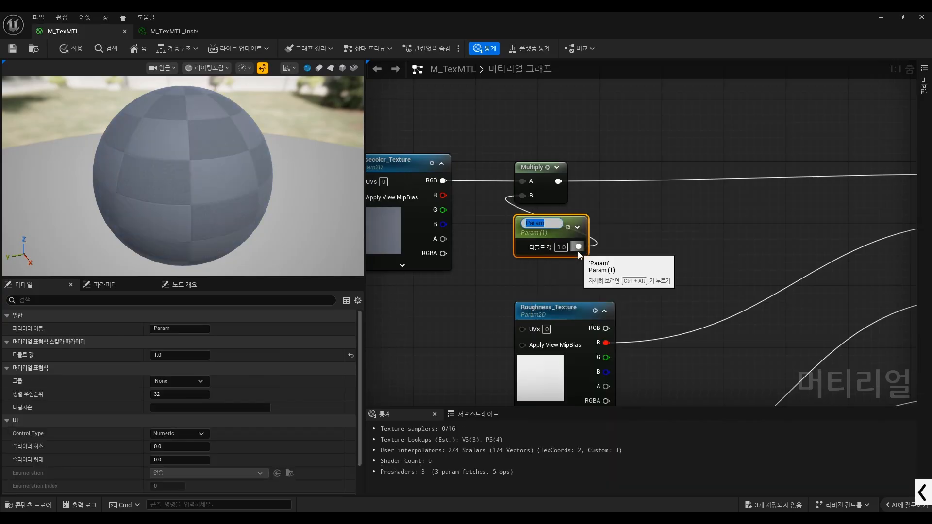
Step: Name the converted scalar parameter BaseColor_Brightness
{"action": "left_click", "coordinate": [507, 265]}
{"action": "left_click", "coordinate": [531, 238]}
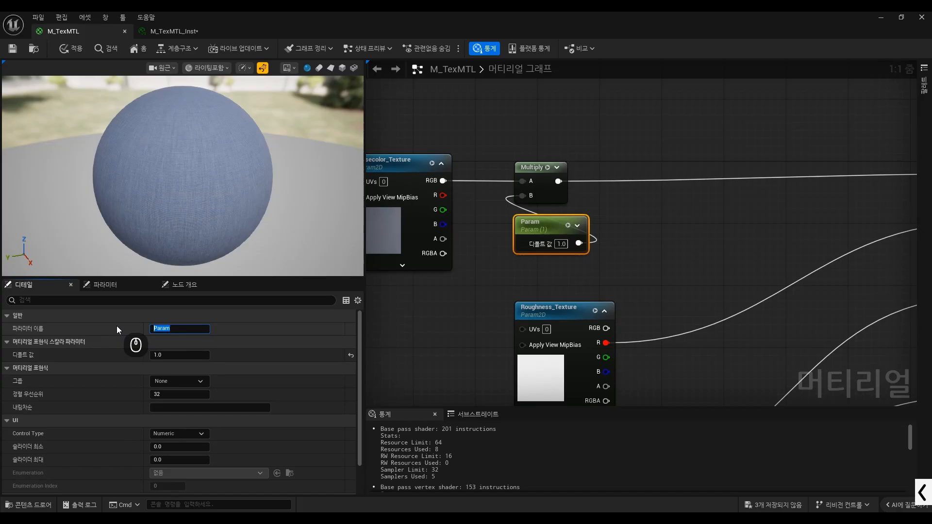
{"action": "type", "text": "Base"}
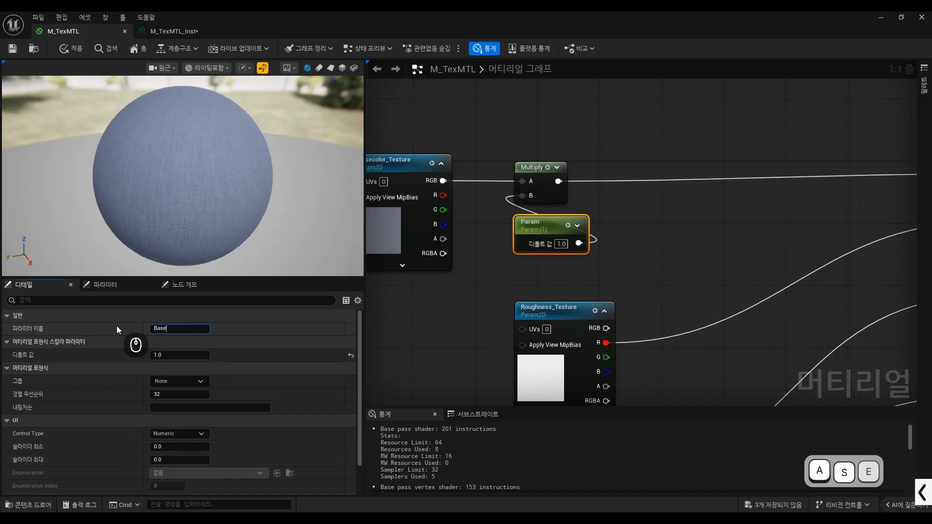
{"action": "type", "text": "Color_B"}
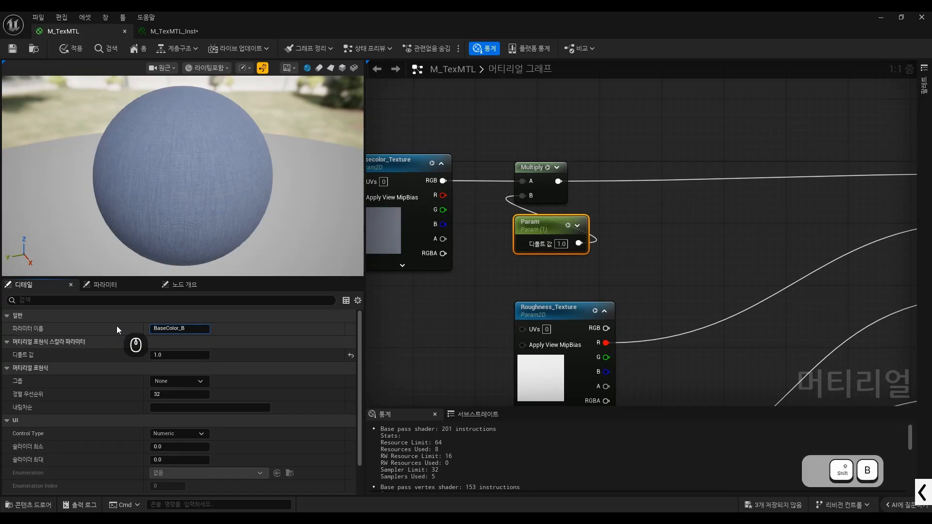
{"action": "type", "text": "righ"}
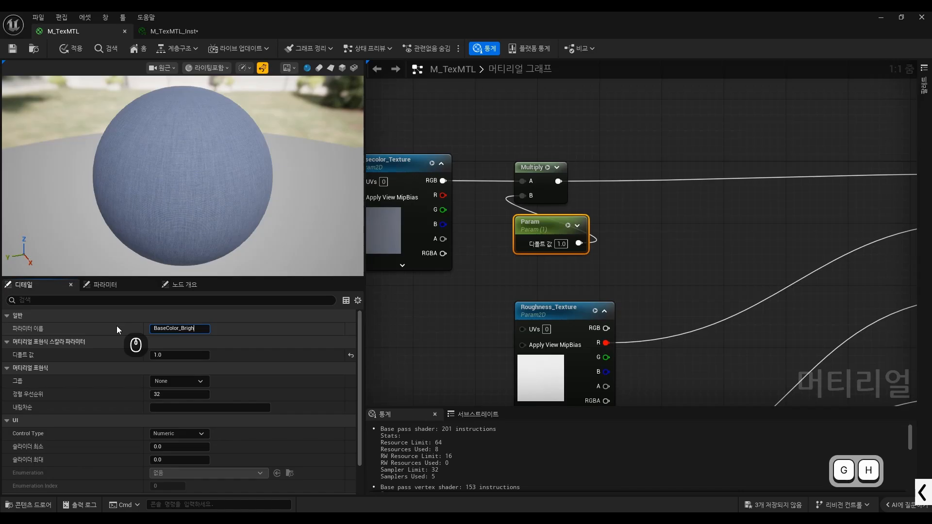
{"action": "type", "text": "tness"}
{"action": "key", "text": "Return"}
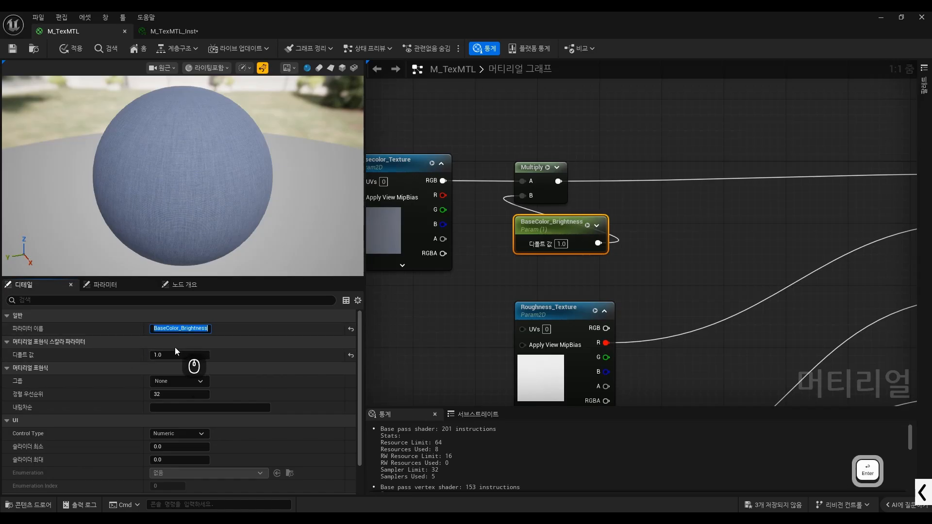
Step: Assign the BaseColor_Brightness parameter to a new group named Controller and save the material
{"action": "left_click", "coordinate": [186, 381]}
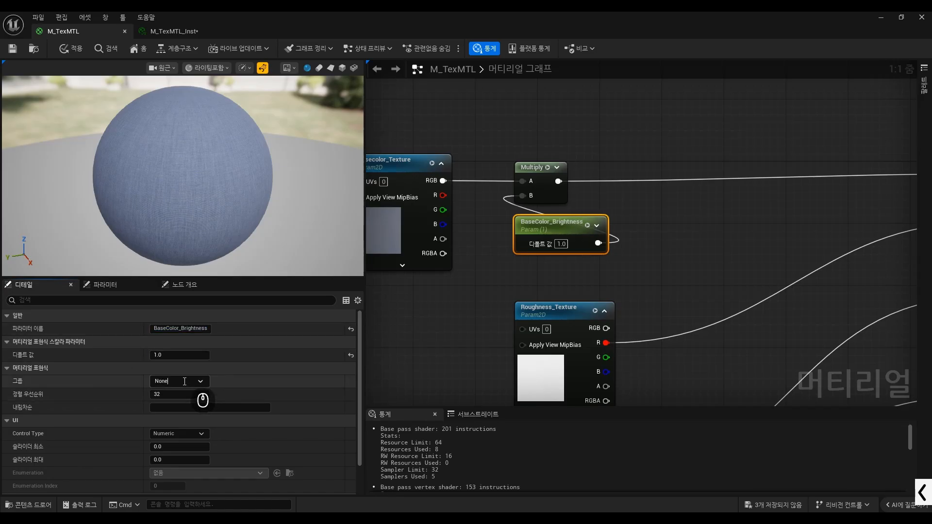
{"action": "type", "text": "Controoler"}
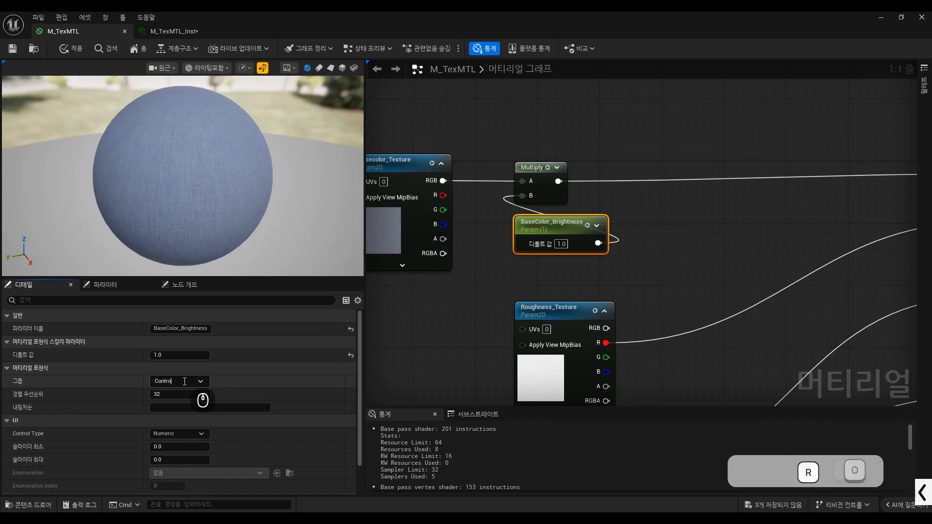
{"action": "key", "text": "Return"}
{"action": "left_click", "coordinate": [183, 383]}
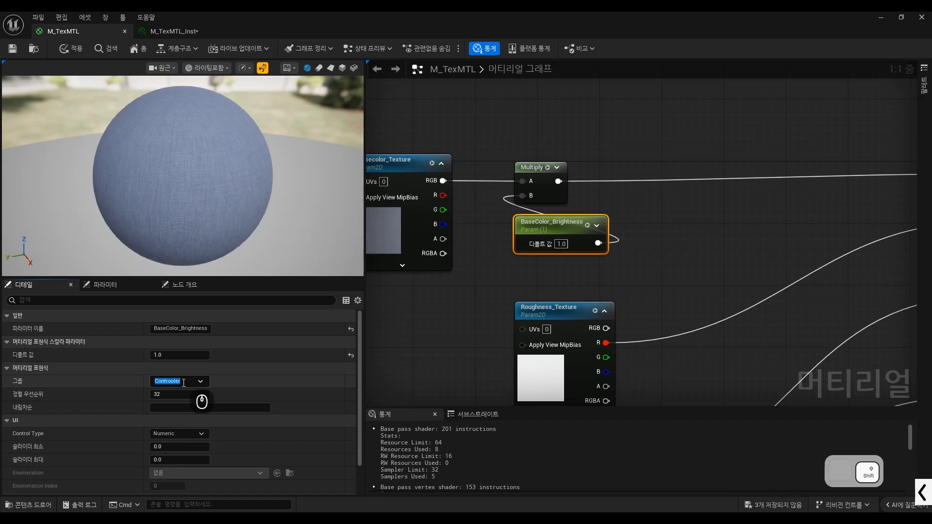
{"action": "type", "text": "Controller"}
{"action": "key", "text": "Return"}
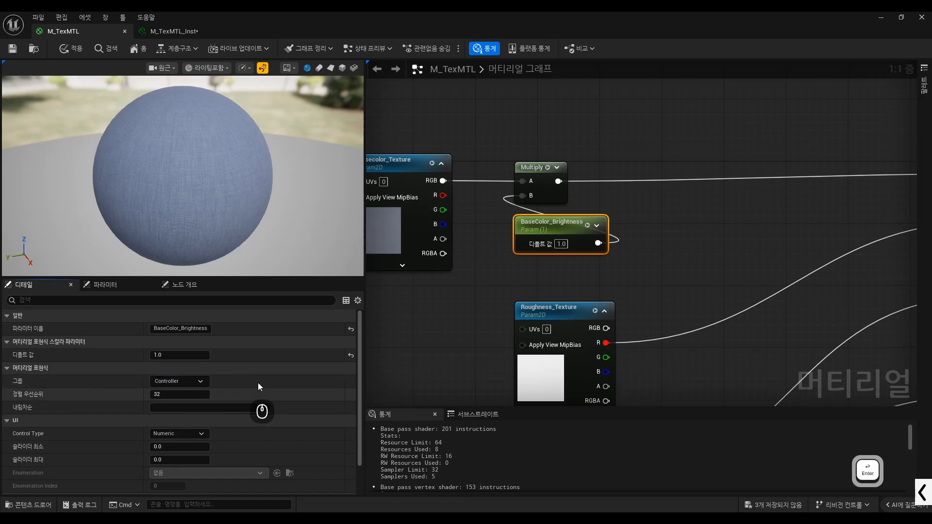
{"action": "left_click", "coordinate": [13, 49]}
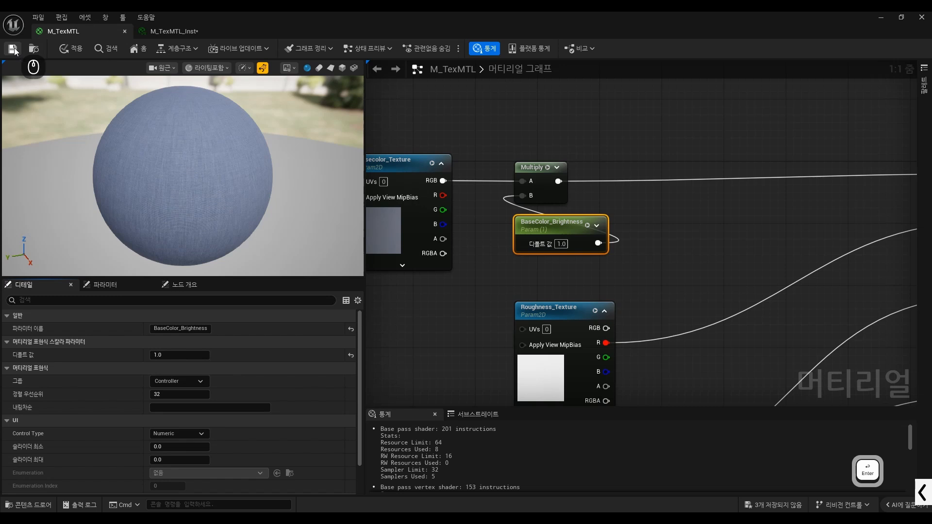
Step: In M_TexMTL_Inst, enable the BaseColor_Brightness override, try higher and lower values, and reset it to its default
{"action": "left_click", "coordinate": [180, 33]}
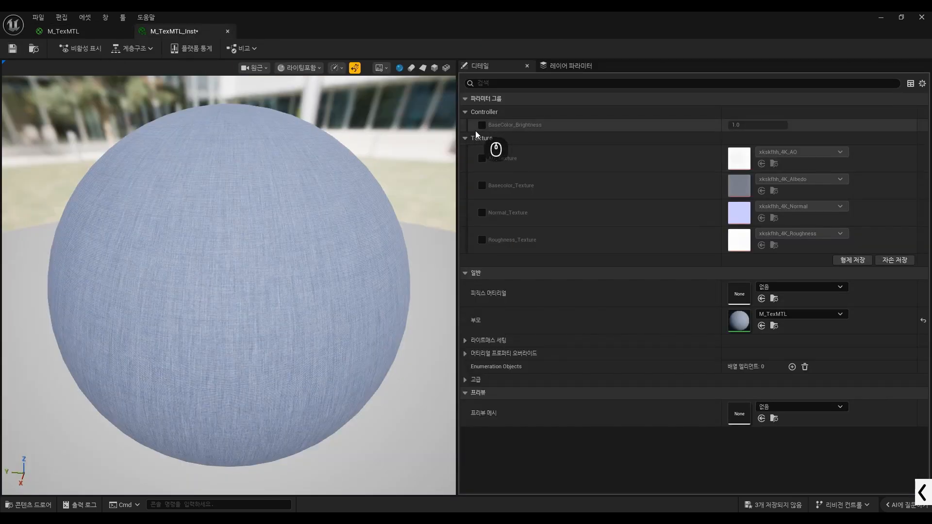
{"action": "key", "text": "ctrl+alt+g"}
{"action": "mouse_move", "coordinate": [450, 132]}
{"action": "left_mouse_down"}
{"action": "mouse_move", "coordinate": [451, 110]}
{"action": "mouse_move", "coordinate": [527, 115]}
{"action": "mouse_move", "coordinate": [460, 114]}
{"action": "mouse_move", "coordinate": [470, 131]}
{"action": "mouse_move", "coordinate": [535, 135]}
{"action": "mouse_move", "coordinate": [552, 127]}
{"action": "mouse_move", "coordinate": [519, 115]}
{"action": "mouse_move", "coordinate": [466, 119]}
{"action": "left_mouse_up"}
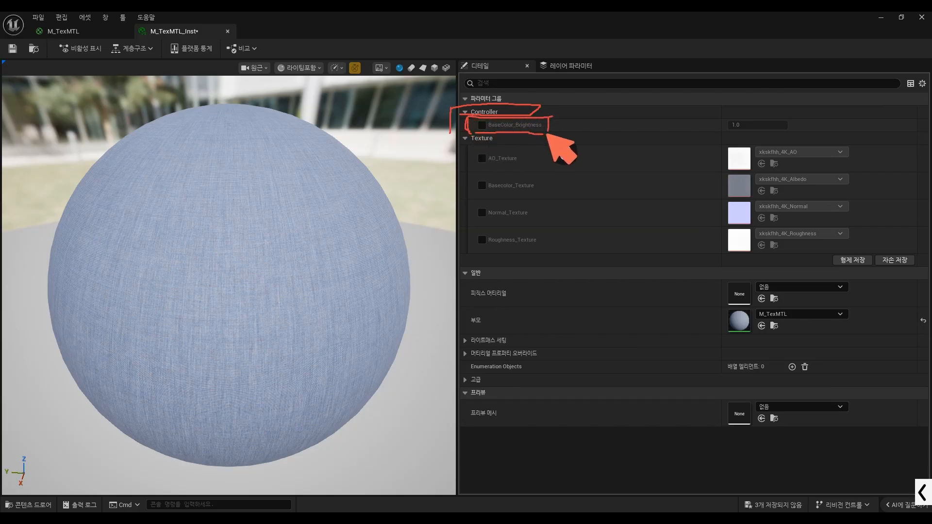
{"action": "key", "text": "space"}
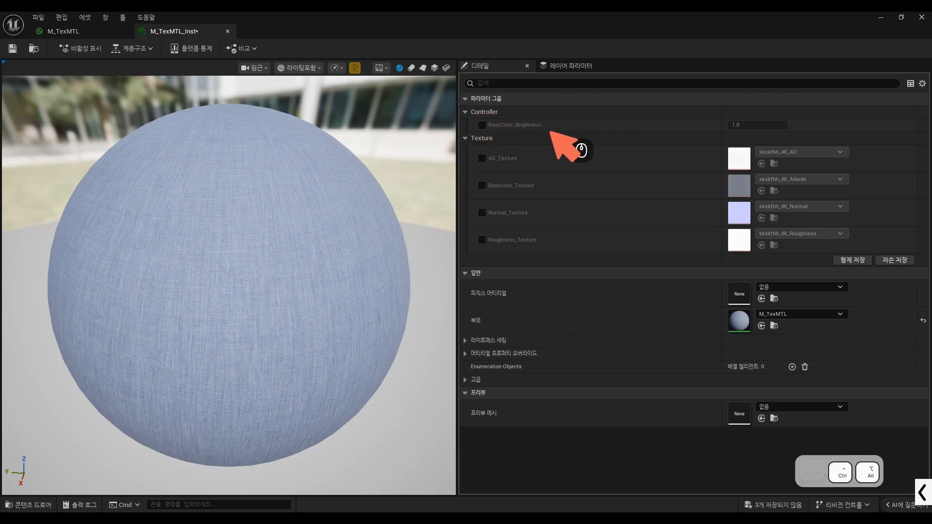
{"action": "key", "text": "ctrl+alt+g"}
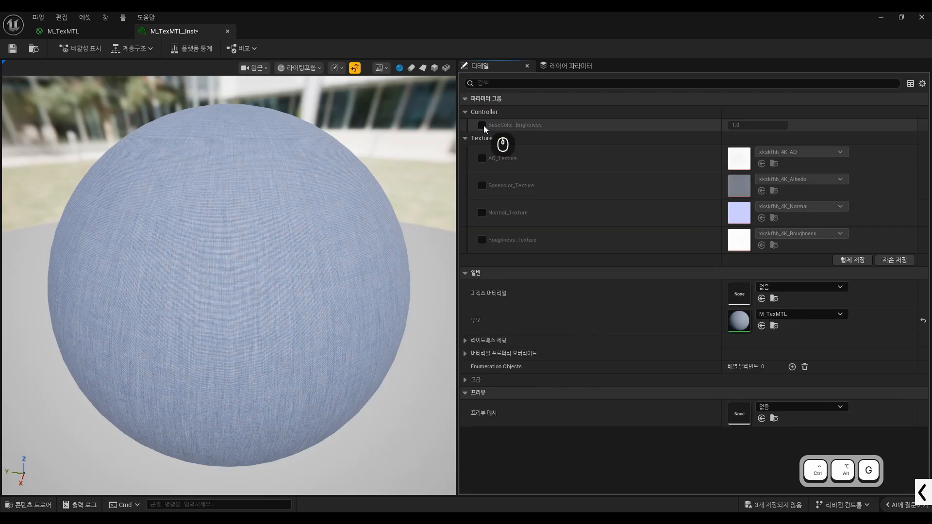
{"action": "left_click", "coordinate": [482, 125]}
{"action": "left_click_drag", "start_coordinate": [759, 127], "coordinate": [789, 129]}
{"action": "left_click_drag", "start_coordinate": [778, 149], "coordinate": [741, 155]}
{"action": "left_click", "coordinate": [923, 127]}
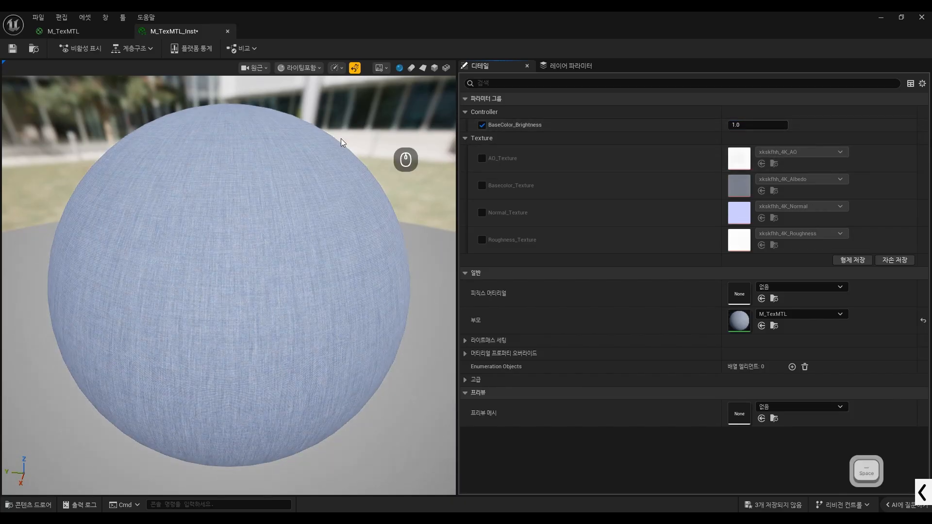
Step: Return to M_TexMTL and move the Basecolor_Texture, Multiply and BaseColor_Brightness nodes together farther above Roughness_Texture
{"action": "key", "text": "ctrl+alt+g"}
{"action": "left_click", "coordinate": [63, 31]}
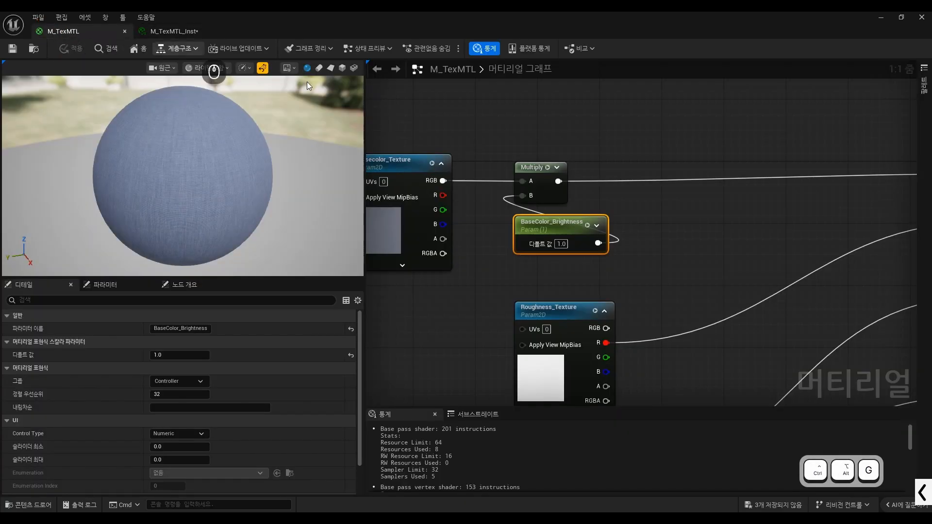
{"action": "left_click_drag", "start_coordinate": [631, 152], "coordinate": [423, 258]}
{"action": "left_click_drag", "start_coordinate": [422, 217], "coordinate": [409, 165]}
{"action": "scroll", "coordinate": [565, 115], "scroll_direction": "up", "scroll_amount": 1}
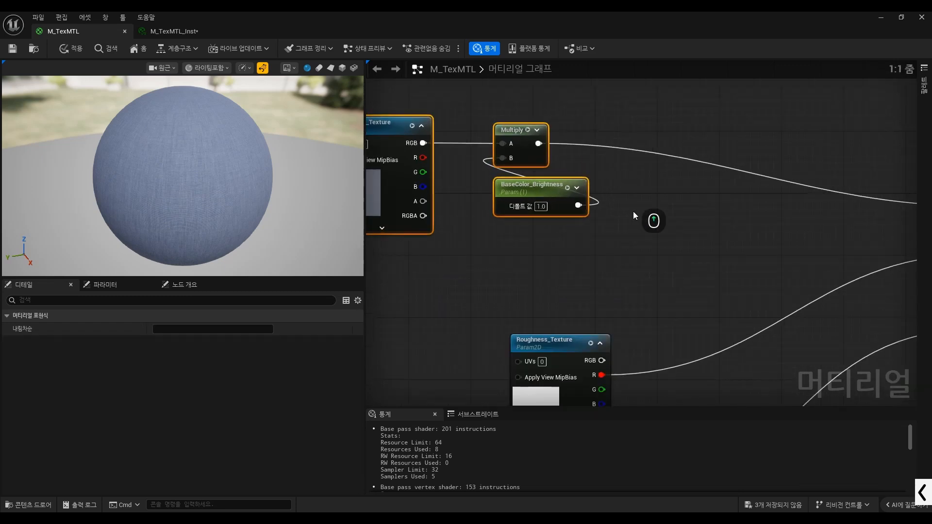
{"action": "scroll", "coordinate": [605, 173], "scroll_direction": "up", "scroll_amount": 1}
{"action": "scroll", "coordinate": [643, 169], "scroll_direction": "down", "scroll_amount": 2}
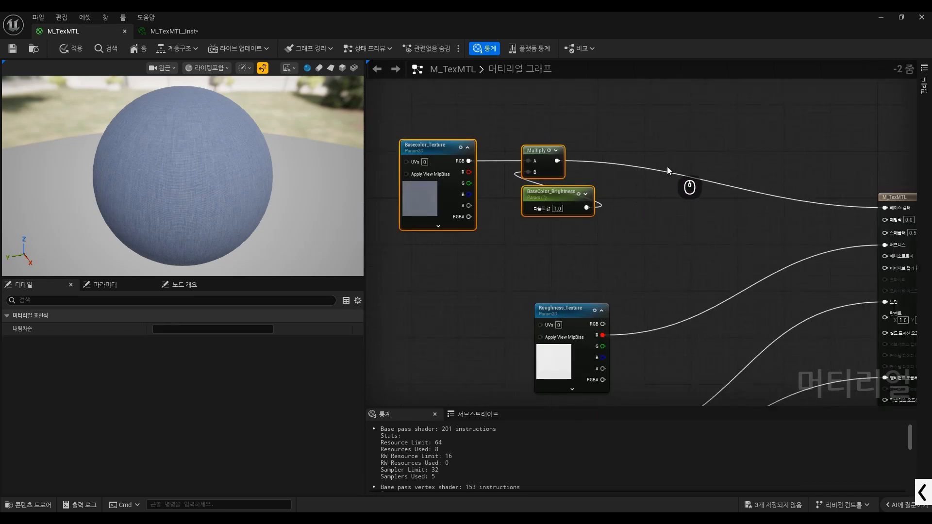
Step: Add a Desaturation node to the graph just after the Multiply node
{"action": "scroll", "coordinate": [613, 154], "scroll_direction": "up", "scroll_amount": 1}
{"action": "left_click", "coordinate": [625, 147]}
{"action": "right_click", "coordinate": [628, 149]}
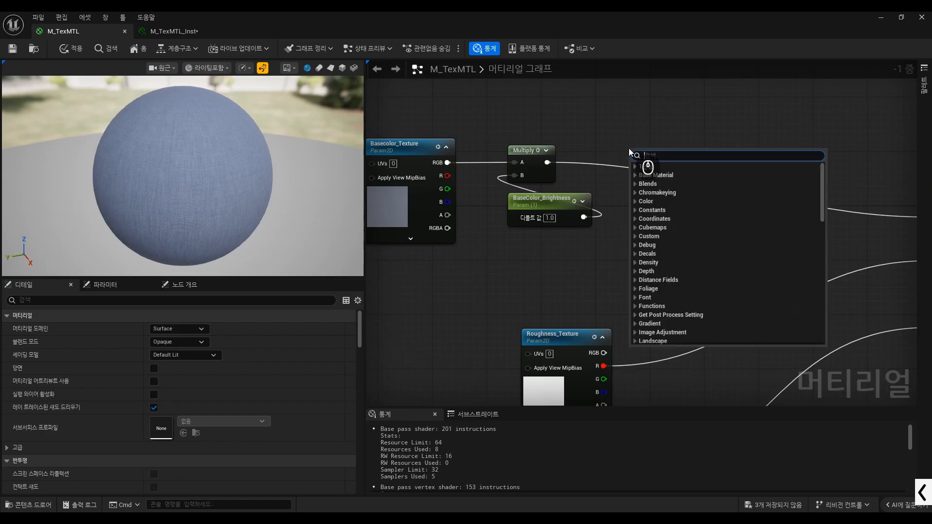
{"action": "type", "text": "desa"}
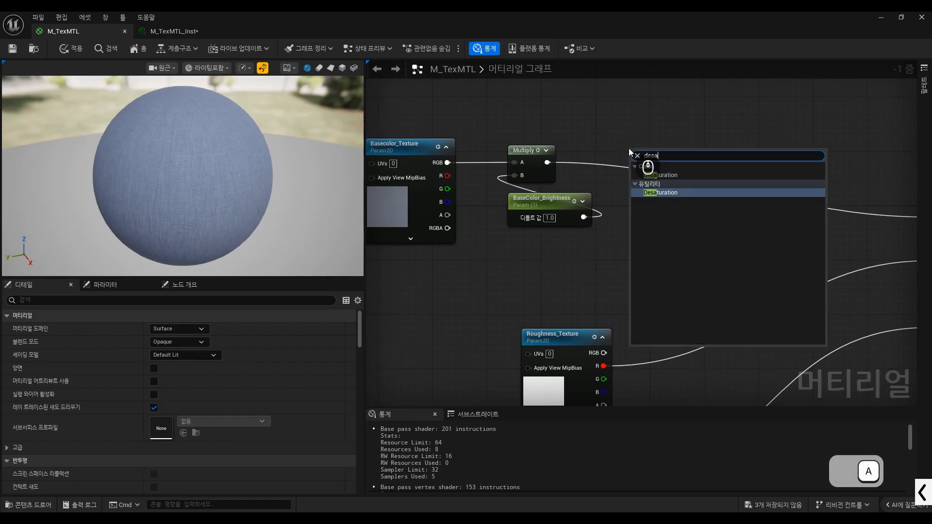
{"action": "type", "text": "tura"}
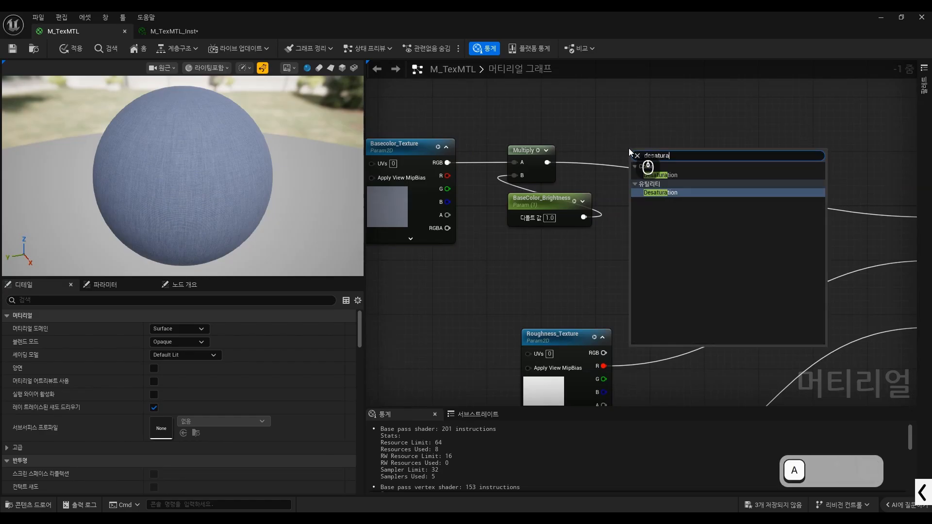
{"action": "left_click", "coordinate": [676, 176]}
Step: Add a CheapContrast_RGB node and place it beside the Desaturation node
{"action": "right_click", "coordinate": [752, 156]}
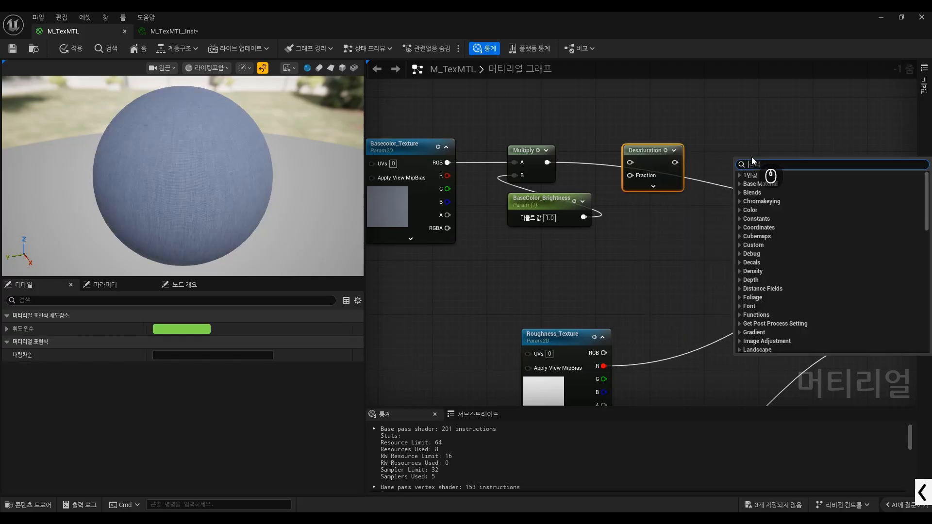
{"action": "type", "text": "contras"}
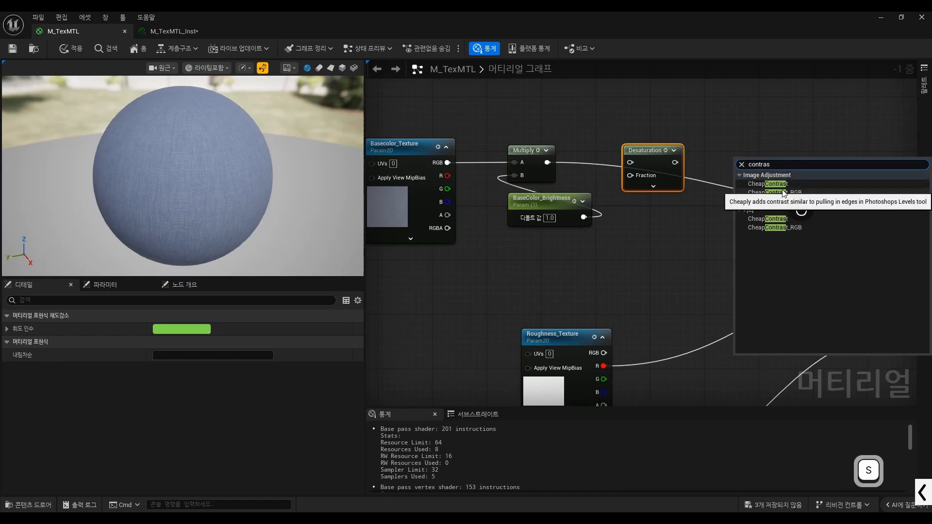
{"action": "left_click", "coordinate": [797, 192]}
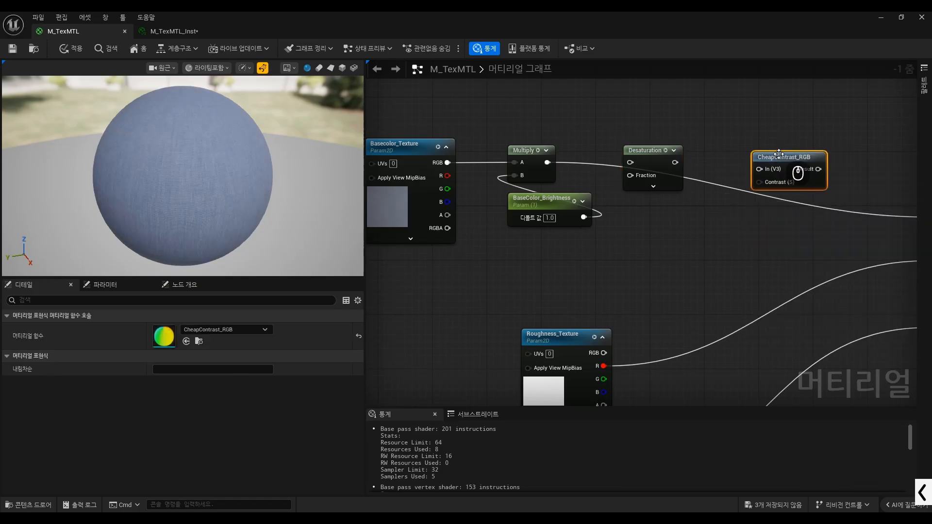
{"action": "left_click_drag", "start_coordinate": [778, 154], "coordinate": [741, 147]}
Step: Add a HueShift node to the graph and place it just after the CheapContrast_RGB node
{"action": "scroll", "coordinate": [803, 176], "scroll_direction": "down", "scroll_amount": 3}
{"action": "scroll", "coordinate": [700, 167], "scroll_direction": "up", "scroll_amount": 4}
{"action": "right_click", "coordinate": [700, 167]}
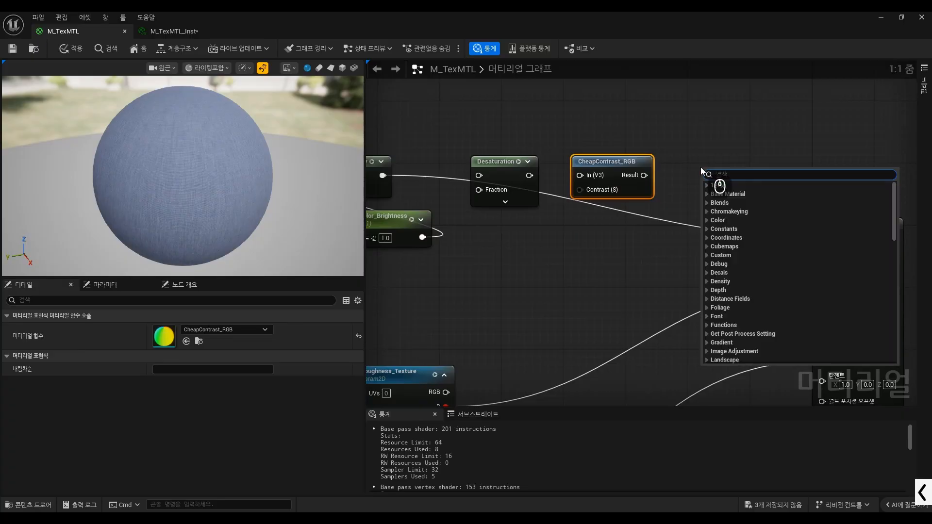
{"action": "type", "text": "Hue"}
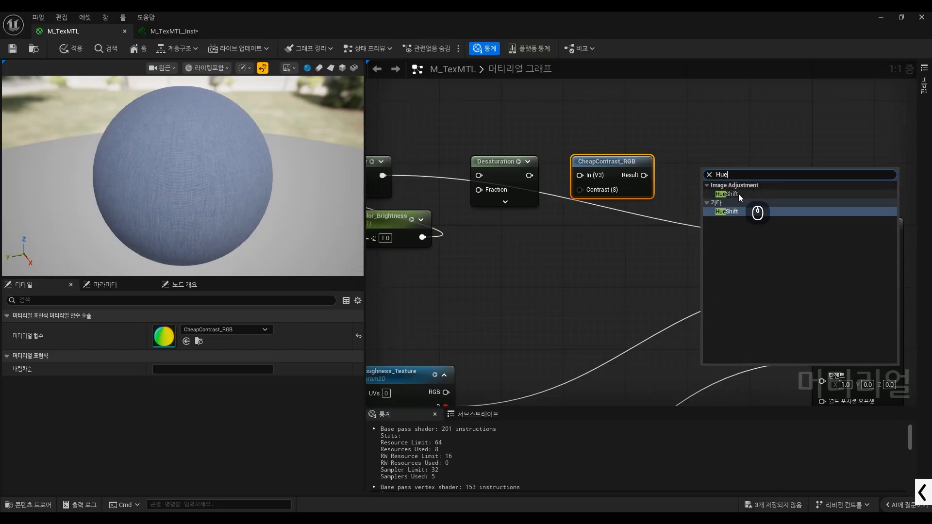
{"action": "left_click", "coordinate": [738, 194]}
{"action": "left_click_drag", "start_coordinate": [738, 169], "coordinate": [723, 161]}
Step: Wire Multiply through Desaturation, CheapContrast_RGB's In and HueShift's Texture input in sequence, ending at the material's base color
{"action": "scroll", "coordinate": [717, 166], "scroll_direction": "down", "scroll_amount": 3}
{"action": "scroll", "coordinate": [500, 180], "scroll_direction": "up", "scroll_amount": 2}
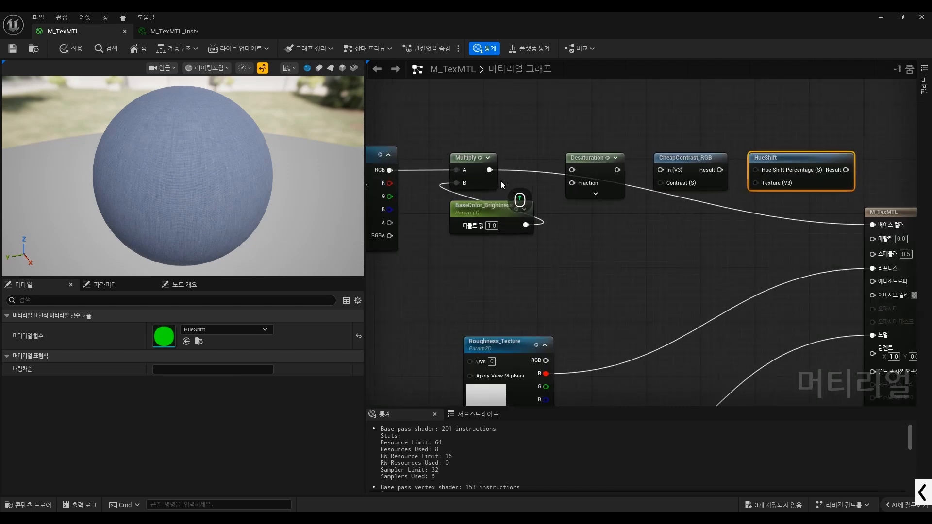
{"action": "scroll", "coordinate": [499, 180], "scroll_direction": "up", "scroll_amount": 1}
{"action": "left_click_drag", "start_coordinate": [632, 168], "coordinate": [690, 168]}
{"action": "left_click_drag", "start_coordinate": [748, 168], "coordinate": [863, 224]}
Step: Move the whole base color node chain, from Basecolor_Texture to HueShift, farther away from the M_TexMTL output node
{"action": "scroll", "coordinate": [815, 184], "scroll_direction": "down", "scroll_amount": 1}
{"action": "scroll", "coordinate": [569, 221], "scroll_direction": "up", "scroll_amount": 1}
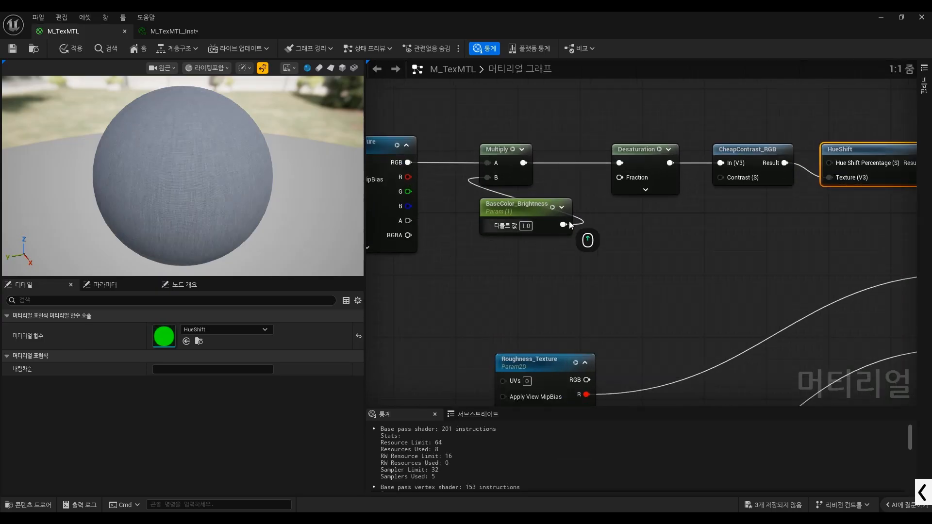
{"action": "left_click", "coordinate": [651, 199]}
{"action": "scroll", "coordinate": [652, 199], "scroll_direction": "down", "scroll_amount": 2}
{"action": "left_click_drag", "start_coordinate": [780, 120], "coordinate": [415, 231]}
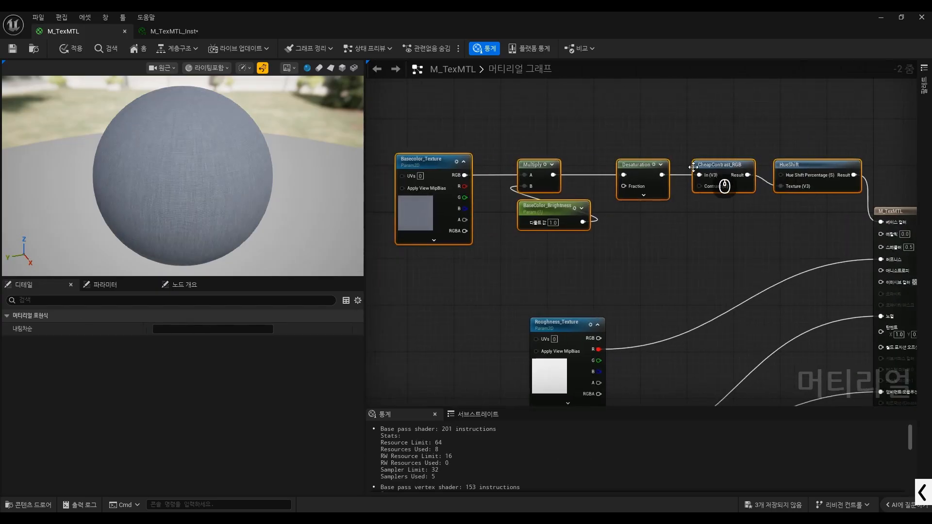
{"action": "left_click_drag", "start_coordinate": [632, 165], "coordinate": [535, 165]}
{"action": "left_click", "coordinate": [497, 226]}
Step: Add a ScalarParameter node through a node search and place it beneath the Desaturation node
{"action": "scroll", "coordinate": [493, 222], "scroll_direction": "up", "scroll_amount": 2}
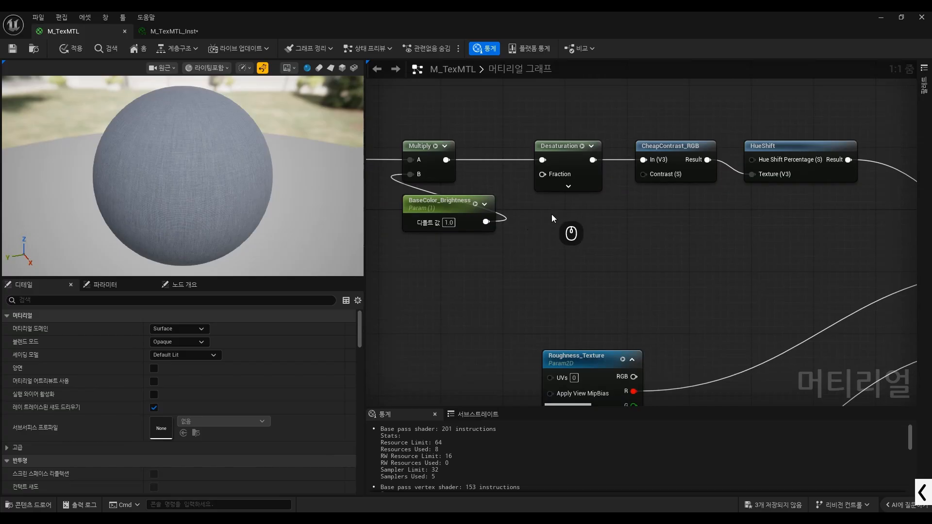
{"action": "right_click", "coordinate": [546, 211]}
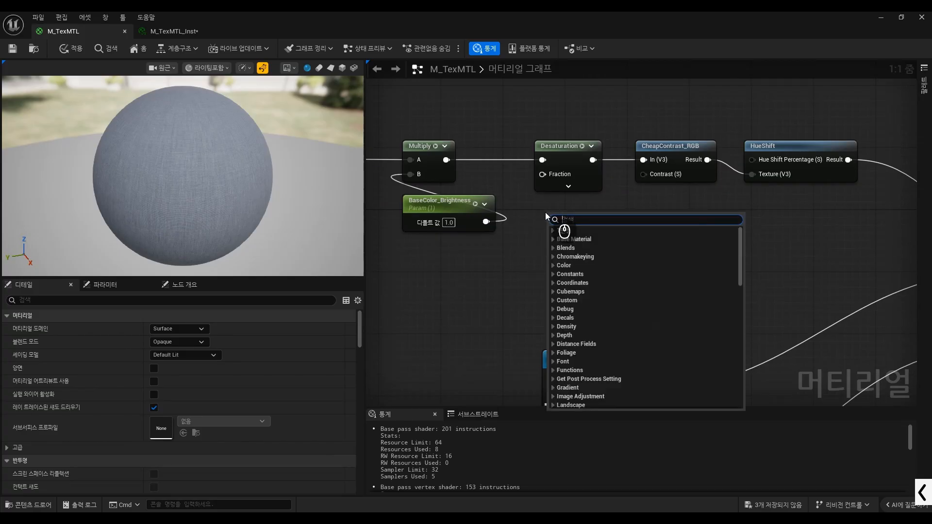
{"action": "type", "text": "scale"}
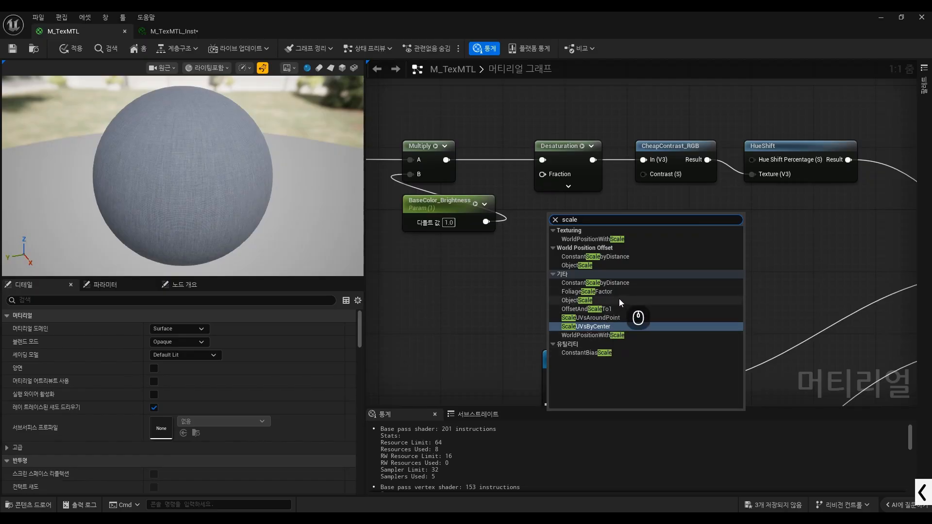
{"action": "key", "text": "BackSpace"}
{"action": "key", "text": "BackSpace"}
{"action": "key", "text": "BackSpace"}
{"action": "key", "text": "BackSpace"}
{"action": "key", "text": "BackSpace"}
{"action": "type", "text": "S"}
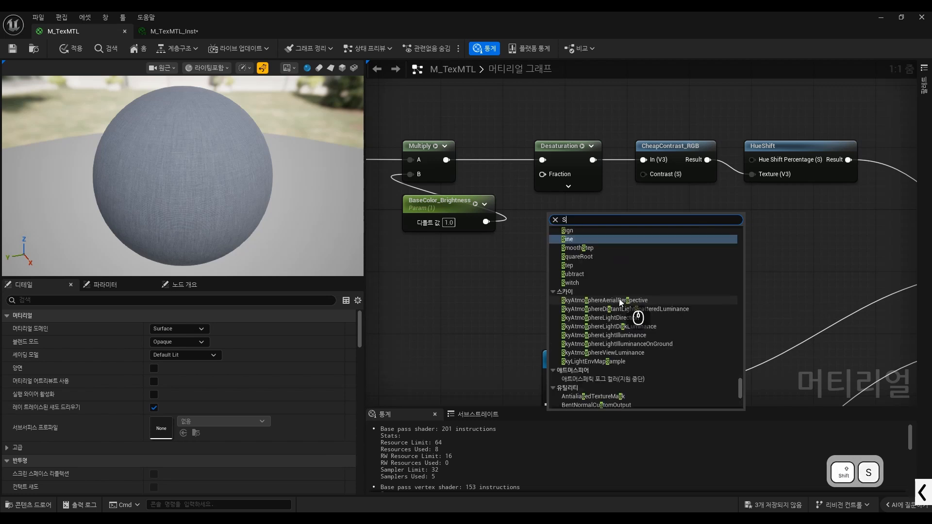
{"action": "type", "text": "calar"}
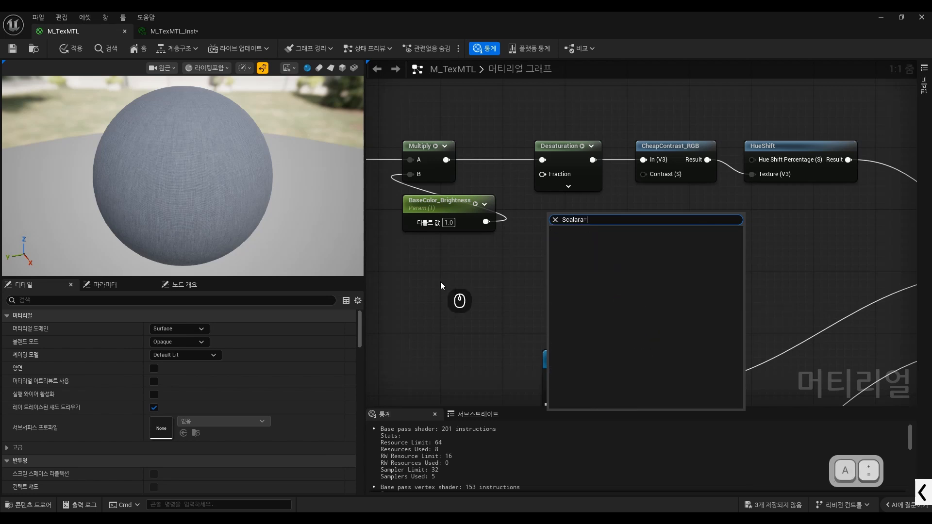
{"action": "key", "text": "BackSpace"}
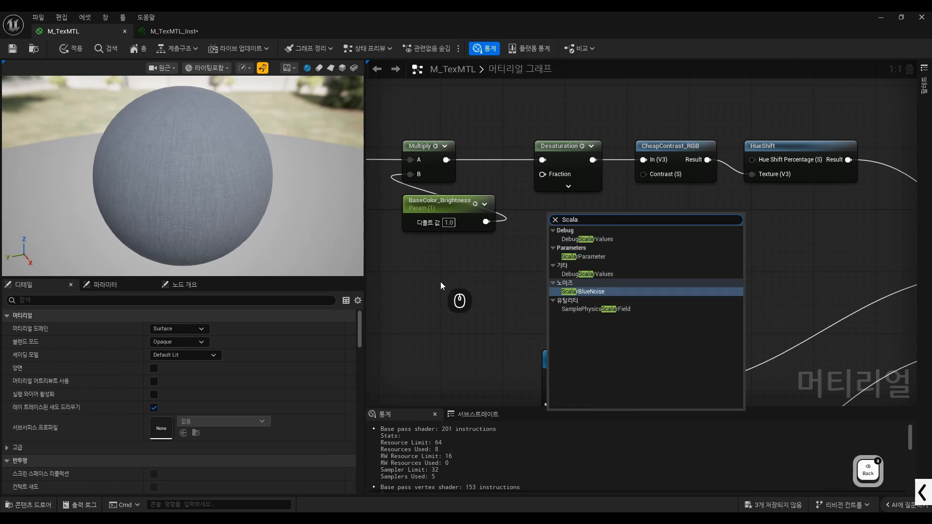
{"action": "left_click", "coordinate": [596, 257]}
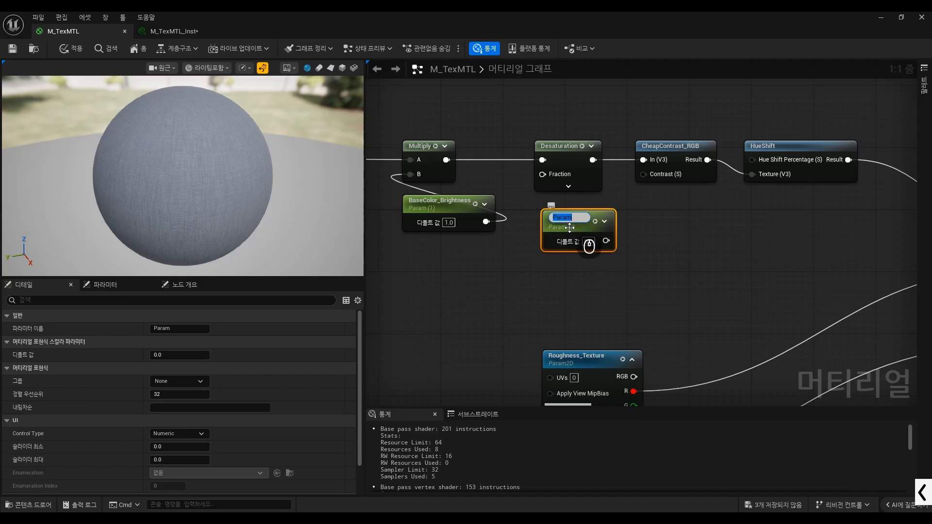
{"action": "left_click_drag", "start_coordinate": [574, 238], "coordinate": [564, 226]}
{"action": "left_click", "coordinate": [638, 247]}
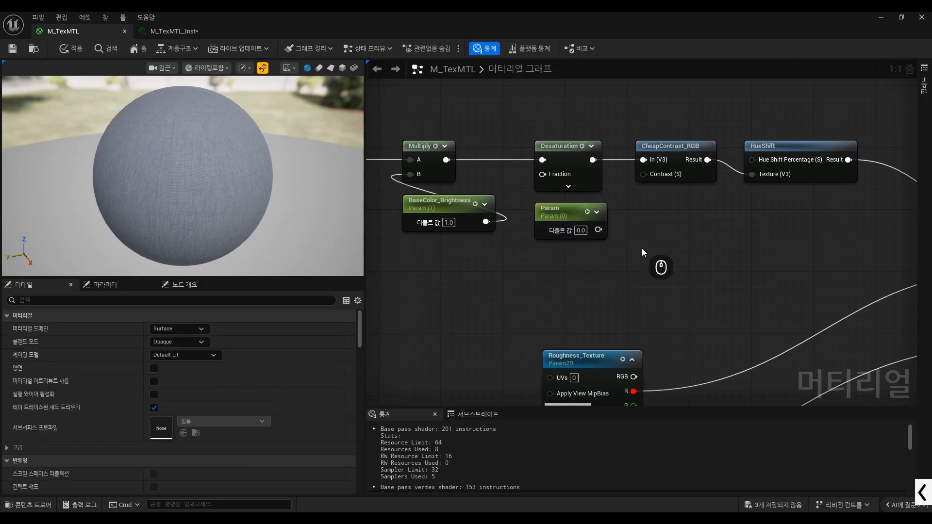
Step: Add a second scalar parameter using the quick-create shortcut, name it sssssss, and place it below the first one
{"action": "key", "text": "s"}
{"action": "left_click", "coordinate": [640, 241]}
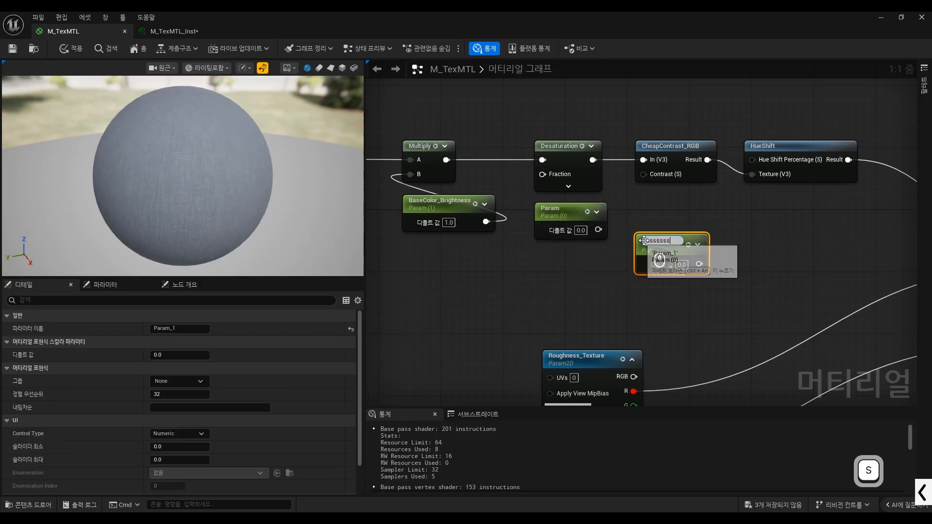
{"action": "type", "text": "sssssss"}
{"action": "left_click", "coordinate": [716, 236]}
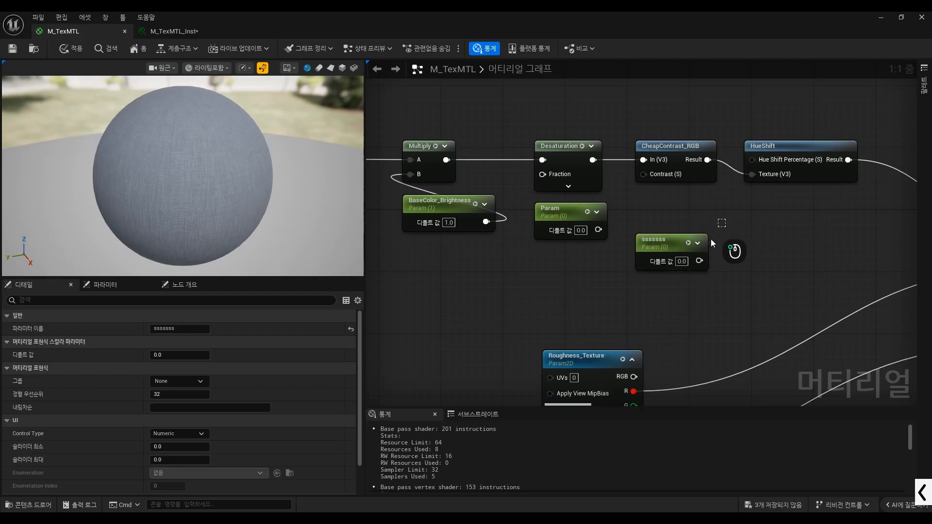
{"action": "left_click_drag", "start_coordinate": [645, 257], "coordinate": [609, 278]}
{"action": "left_click", "coordinate": [688, 225]}
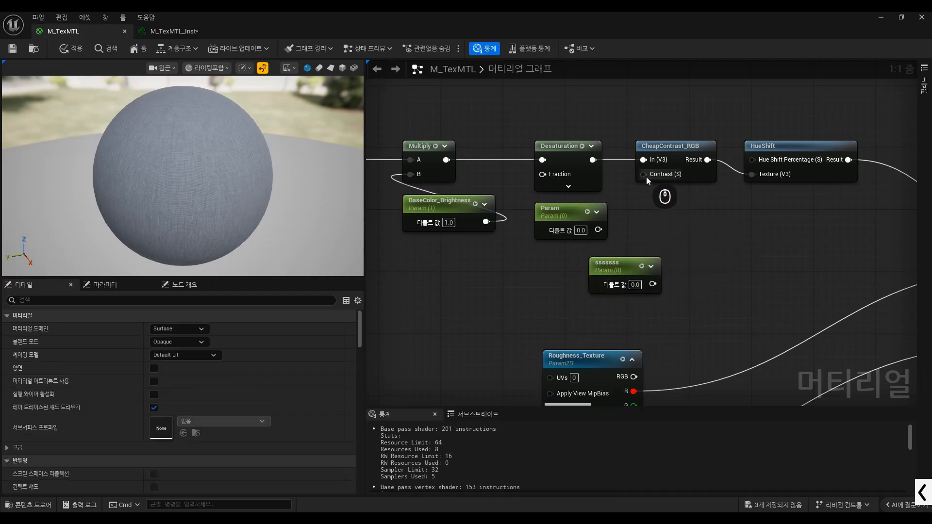
Step: Promote the Contrast (S) input of CheapContrast_RGB to a parameter and place its node beneath CheapContrast_RGB
{"action": "mouse_move", "coordinate": [645, 175]}
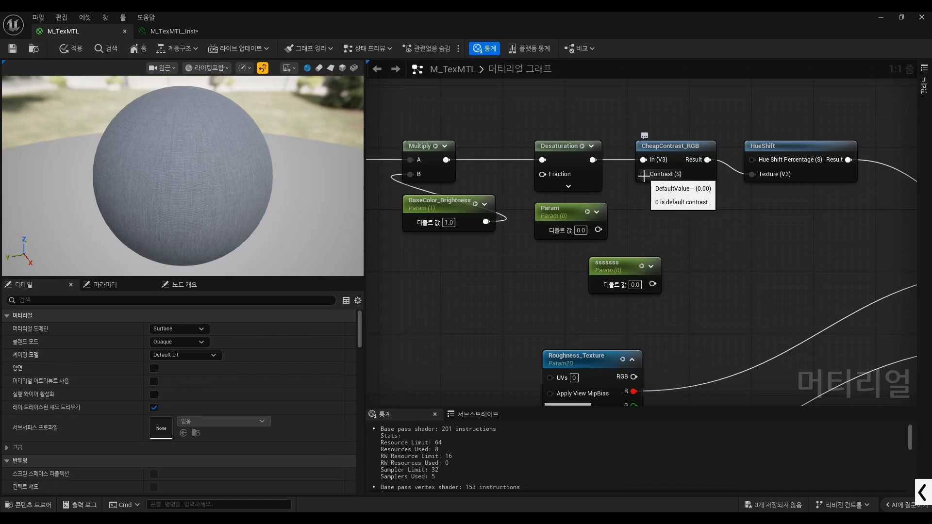
{"action": "right_click", "coordinate": [644, 175]}
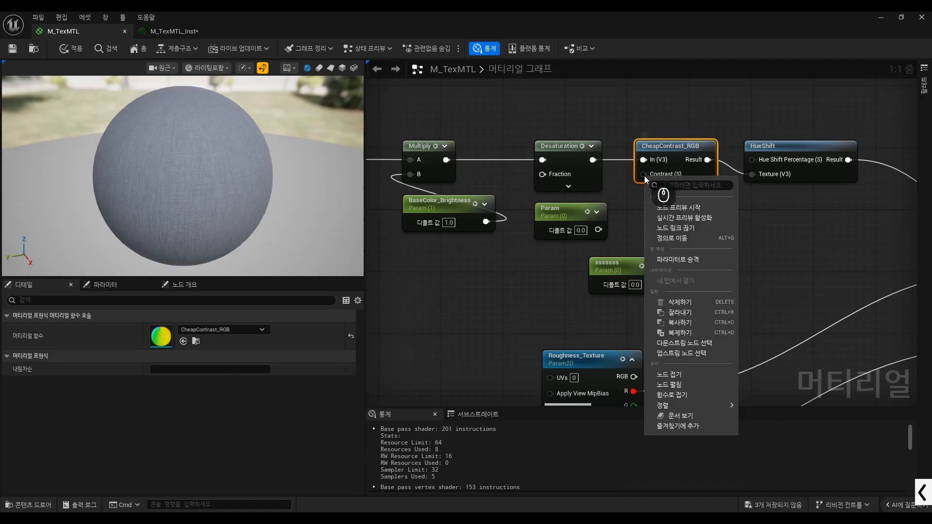
{"action": "left_click", "coordinate": [680, 260]}
{"action": "mouse_move", "coordinate": [625, 164]}
{"action": "left_mouse_down"}
{"action": "mouse_move", "coordinate": [638, 208]}
{"action": "mouse_move", "coordinate": [643, 170]}
{"action": "left_mouse_up"}
{"action": "key", "text": "ctrl+alt+g"}
{"action": "left_click_drag", "start_coordinate": [642, 190], "coordinate": [632, 212]}
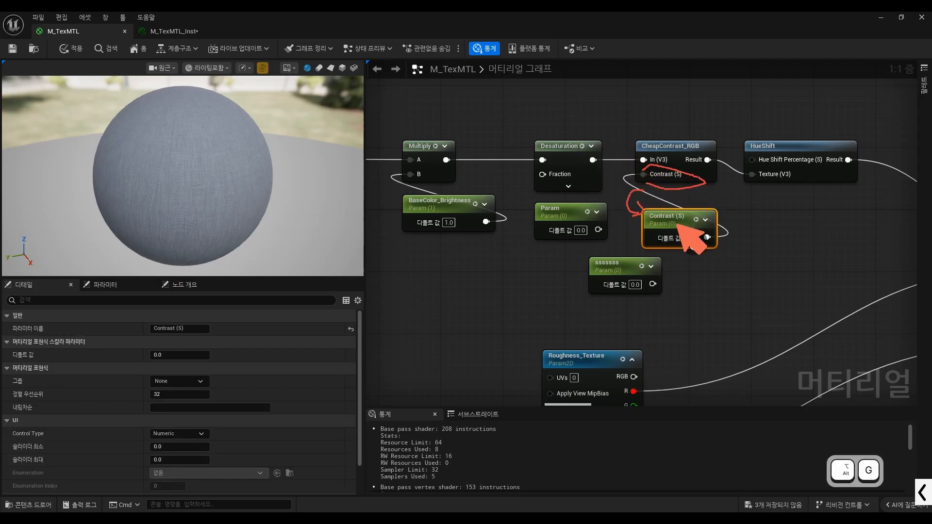
{"action": "mouse_move", "coordinate": [633, 211]}
{"action": "left_mouse_down"}
{"action": "mouse_move", "coordinate": [727, 227]}
{"action": "mouse_move", "coordinate": [641, 258]}
{"action": "left_mouse_up"}
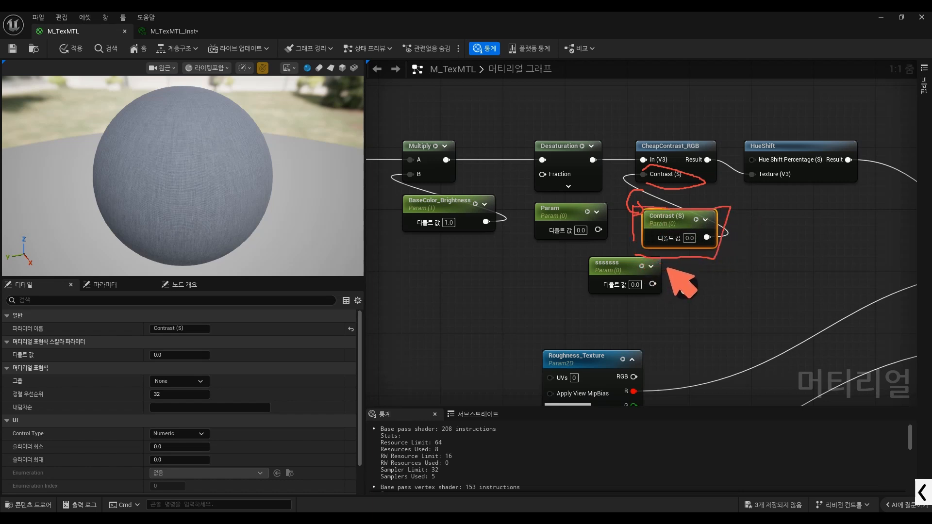
{"action": "key", "text": "ctrl+alt+g"}
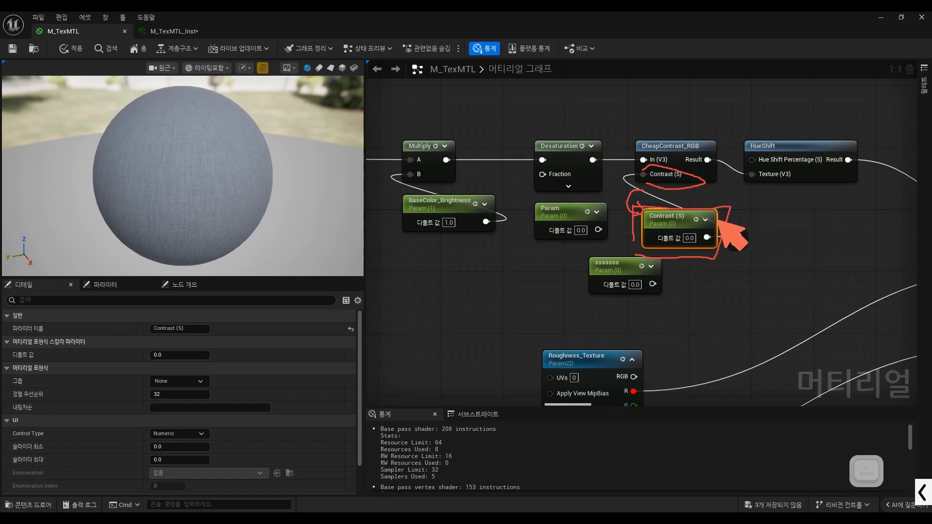
Step: Delete the two unconnected scalar parameter nodes, Param and sssssss
{"action": "scroll", "coordinate": [732, 202], "scroll_direction": "down", "scroll_amount": 1}
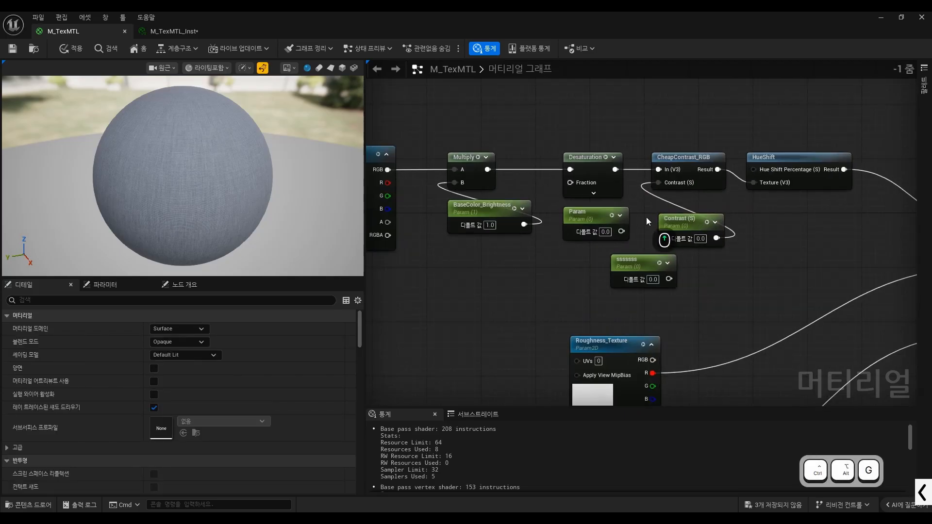
{"action": "left_click_drag", "start_coordinate": [643, 214], "coordinate": [598, 267]}
{"action": "key", "text": "Delete"}
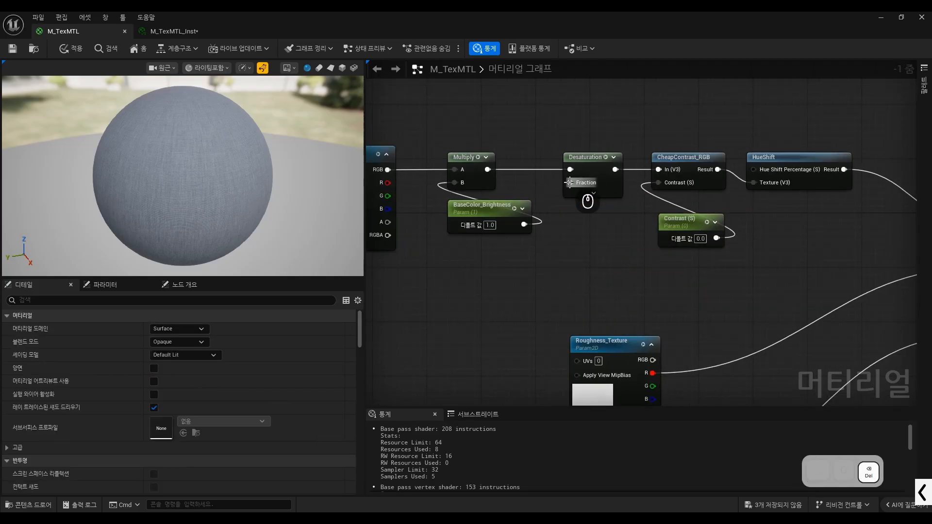
Step: Promote the Fraction input of Desaturation to a parameter and place its node beneath Desaturation
{"action": "right_click", "coordinate": [572, 182]}
{"action": "left_click", "coordinate": [610, 265]}
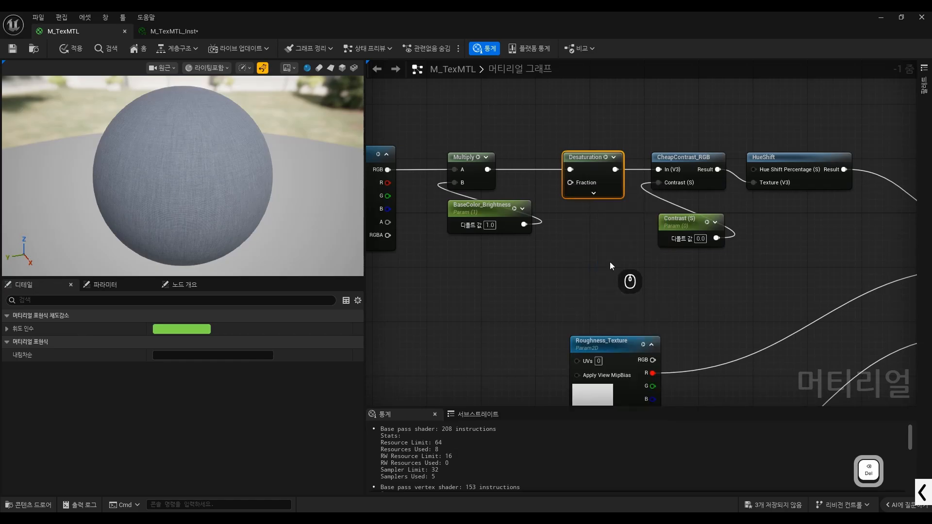
{"action": "left_click_drag", "start_coordinate": [532, 158], "coordinate": [579, 219]}
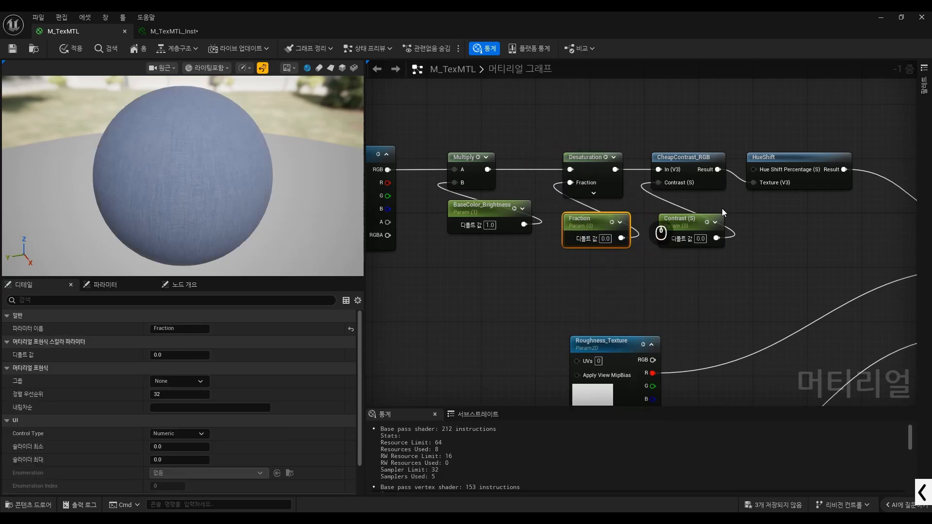
Step: Promote HueShift's Hue Shift Percentage (S) input to a parameter and place its node beneath HueShift
{"action": "right_click", "coordinate": [758, 169]}
{"action": "left_click", "coordinate": [798, 252]}
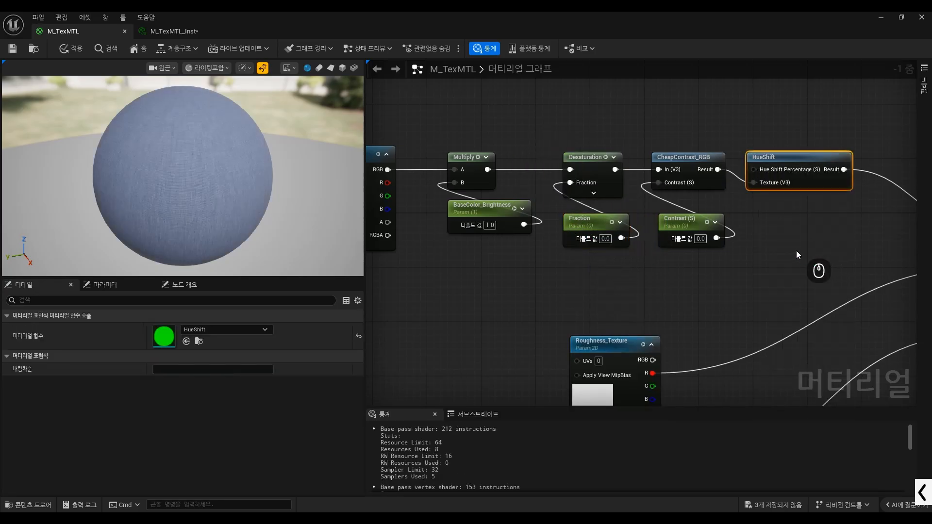
{"action": "left_click_drag", "start_coordinate": [719, 155], "coordinate": [793, 215]}
Step: Align the Contrast (S), Fraction and Hue Shift Percentage (S) parameter nodes in a row level with BaseColor_Brightness
{"action": "left_click_drag", "start_coordinate": [676, 218], "coordinate": [662, 204]}
{"action": "left_click_drag", "start_coordinate": [589, 220], "coordinate": [588, 207]}
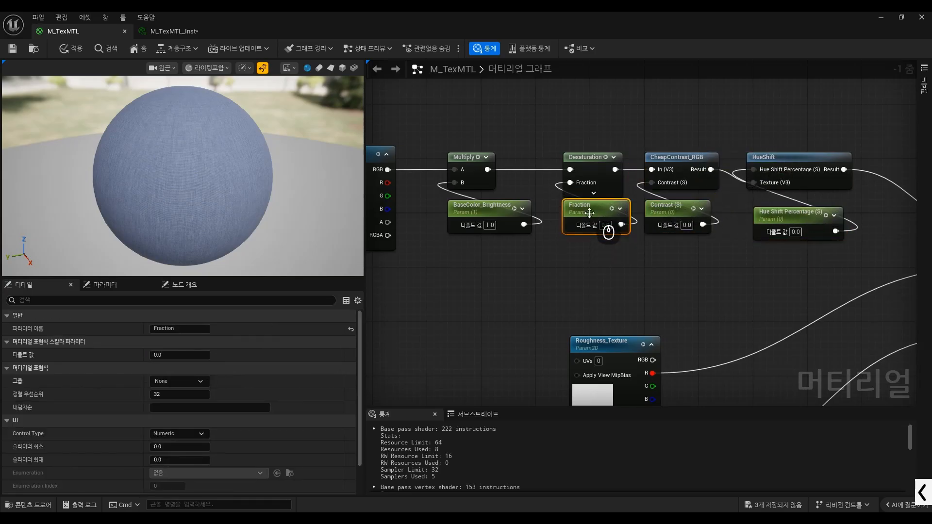
{"action": "left_click_drag", "start_coordinate": [792, 213], "coordinate": [787, 206]}
Step: Assign the BaseColor_Brightness, Fraction, Contrast (S) and Hue Shift Percentage (S) parameters together to the Controller group
{"action": "scroll", "coordinate": [701, 211], "scroll_direction": "down", "scroll_amount": 2}
{"action": "scroll", "coordinate": [641, 226], "scroll_direction": "up", "scroll_amount": 2}
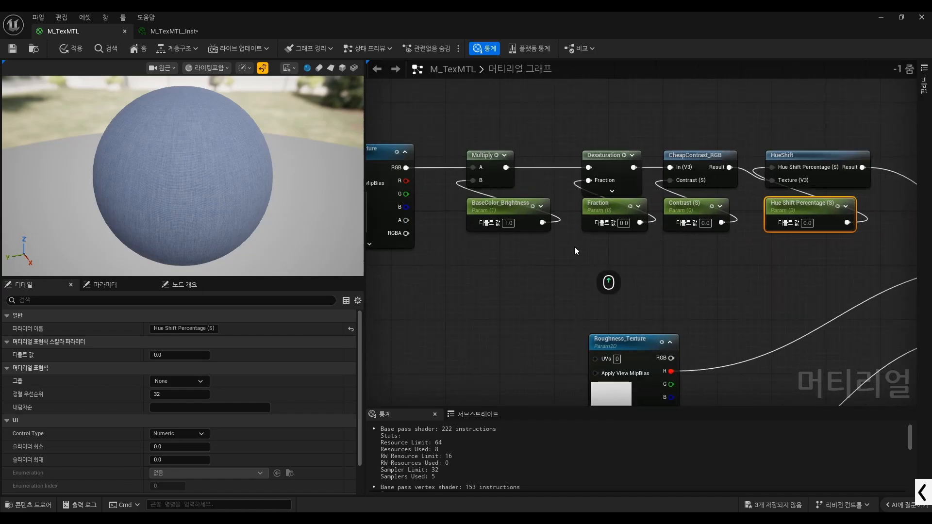
{"action": "scroll", "coordinate": [558, 226], "scroll_direction": "down", "scroll_amount": 2}
{"action": "scroll", "coordinate": [652, 238], "scroll_direction": "up", "scroll_amount": 1}
{"action": "left_click_drag", "start_coordinate": [804, 242], "coordinate": [498, 211]}
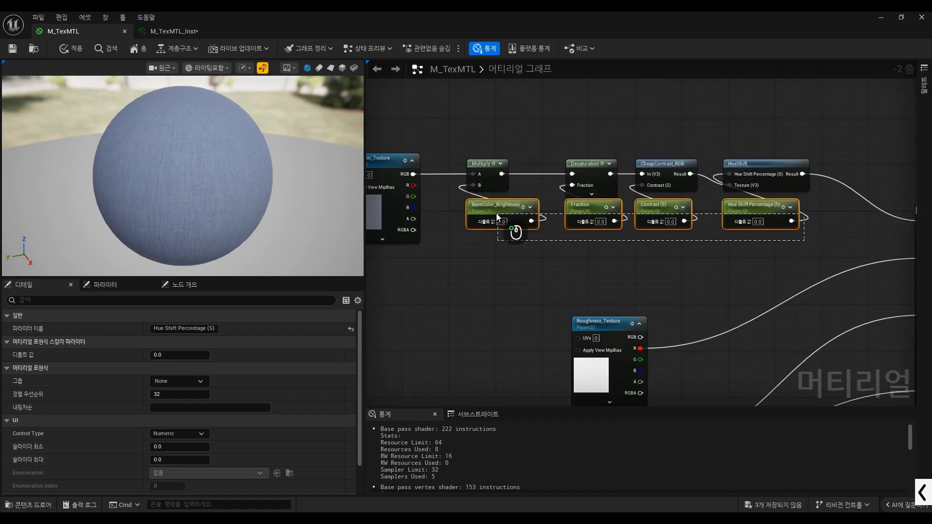
{"action": "left_click", "coordinate": [200, 382]}
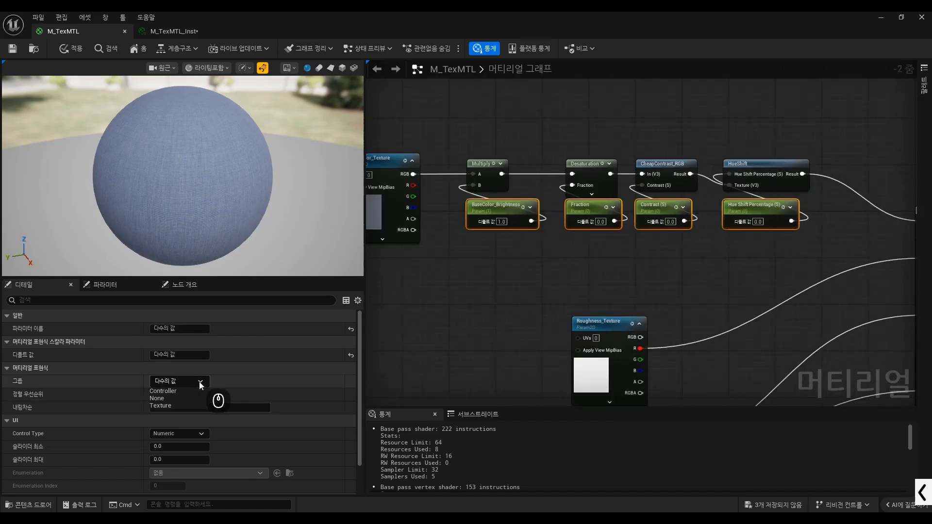
{"action": "left_click", "coordinate": [174, 391]}
Step: Rename the Fraction parameter under the Desaturation node to BaseColor_Fraction
{"action": "scroll", "coordinate": [618, 211], "scroll_direction": "up", "scroll_amount": 2}
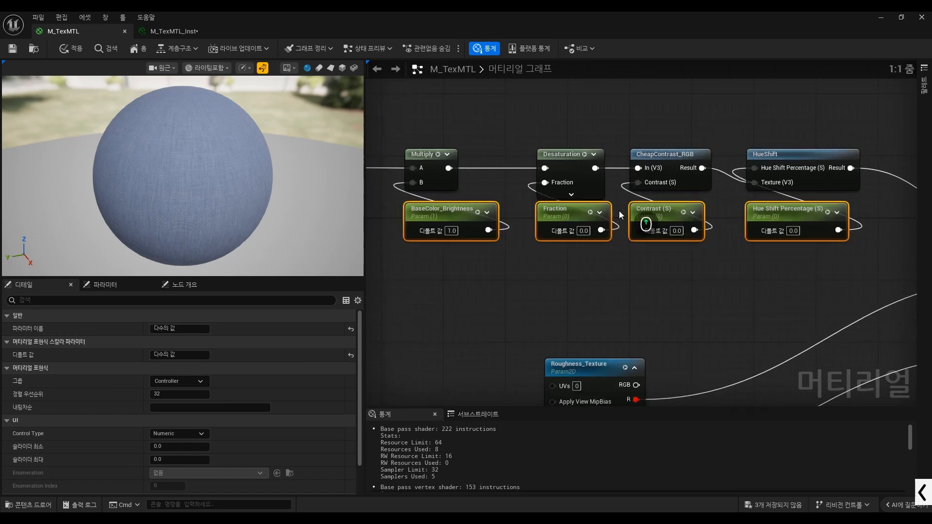
{"action": "left_click_drag", "start_coordinate": [591, 257], "coordinate": [551, 226]}
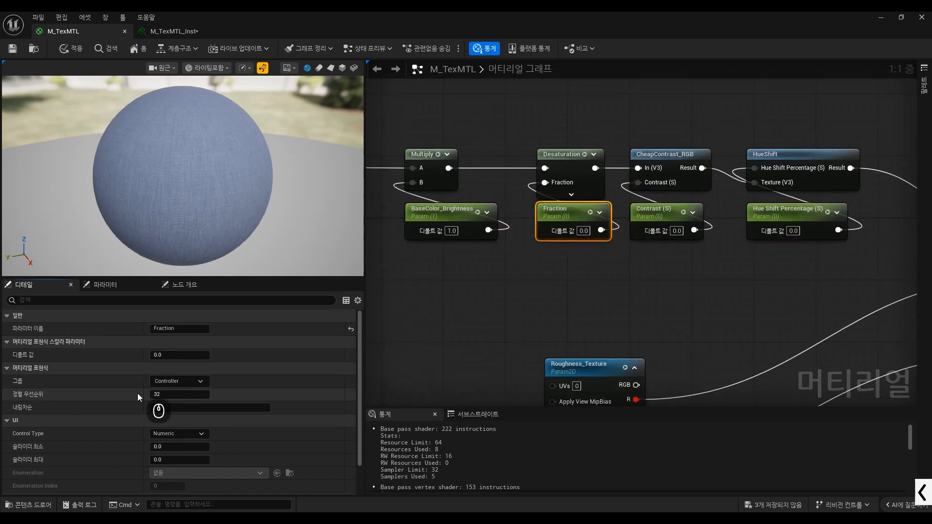
{"action": "type", "text": ")"}
{"action": "key", "text": "BackSpace"}
{"action": "key", "text": "BackSpace"}
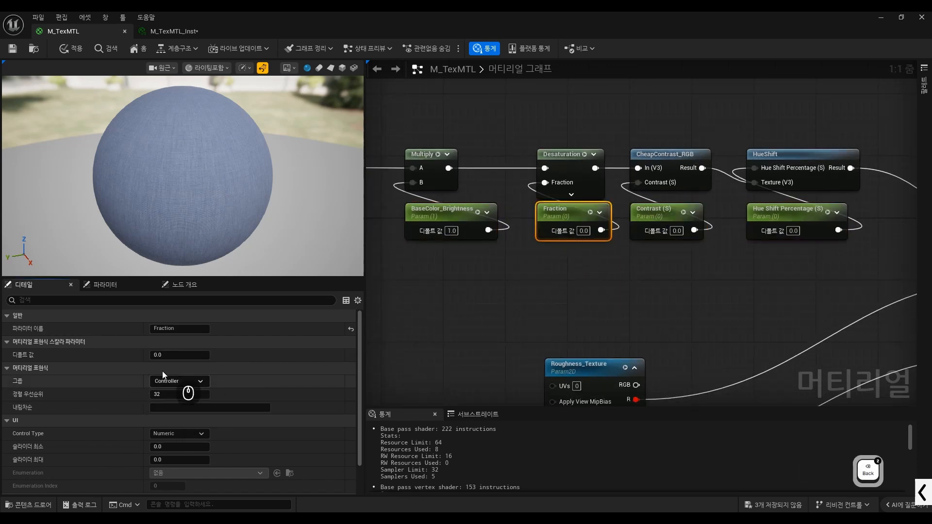
{"action": "left_click", "coordinate": [150, 328]}
{"action": "type", "text": "Bas"}
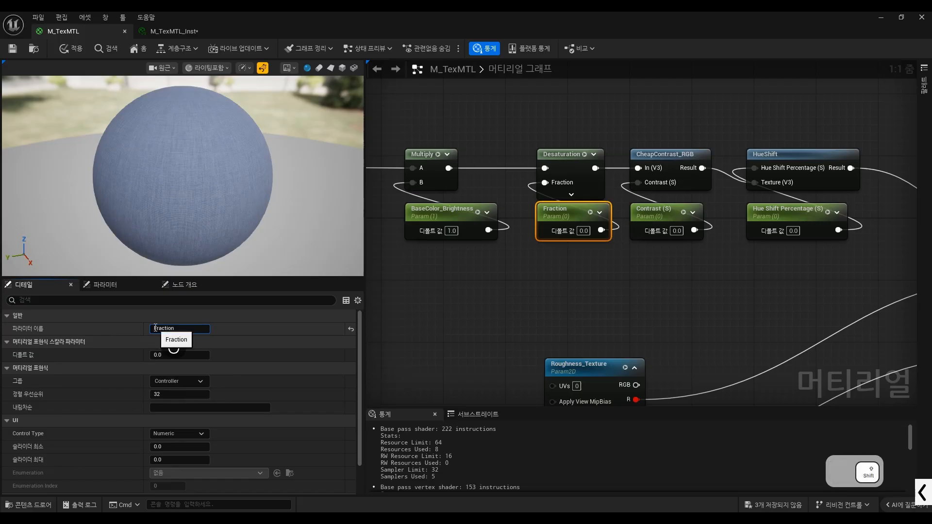
{"action": "type", "text": "eColor_"}
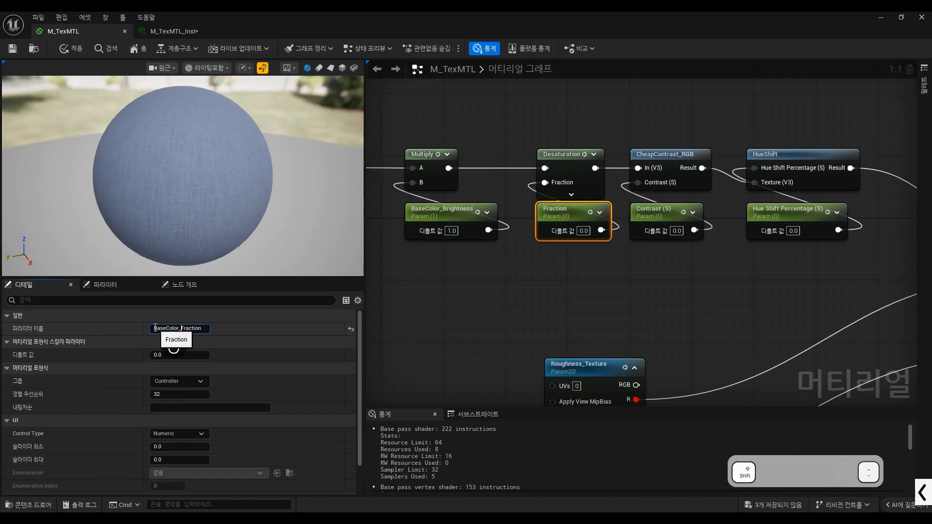
{"action": "key", "text": "Return"}
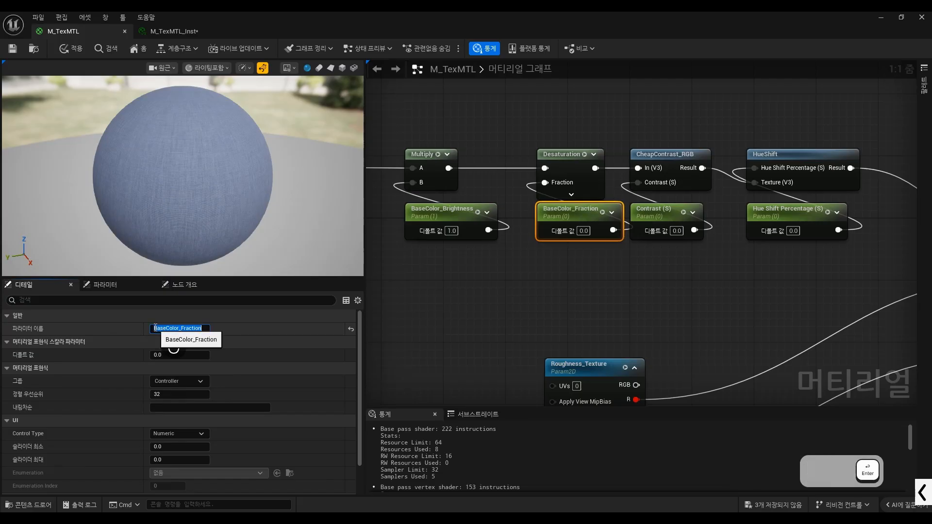
Step: Prefix the names of the Contrast (S) and Hue Shift Percentage (S) parameters with BaseColor_
{"action": "left_click_drag", "start_coordinate": [687, 269], "coordinate": [661, 222]}
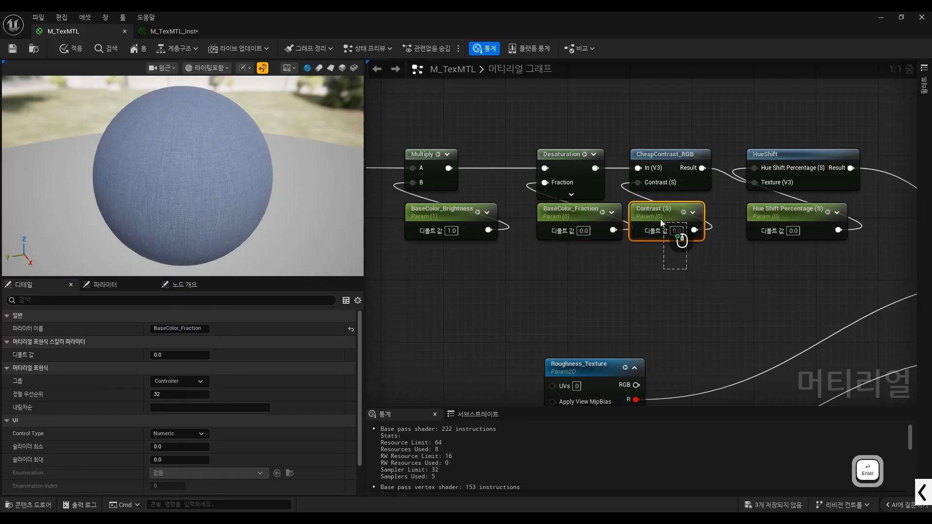
{"action": "left_click", "coordinate": [152, 330]}
{"action": "type", "text": "BaseColor_"}
{"action": "left_click", "coordinate": [772, 232]}
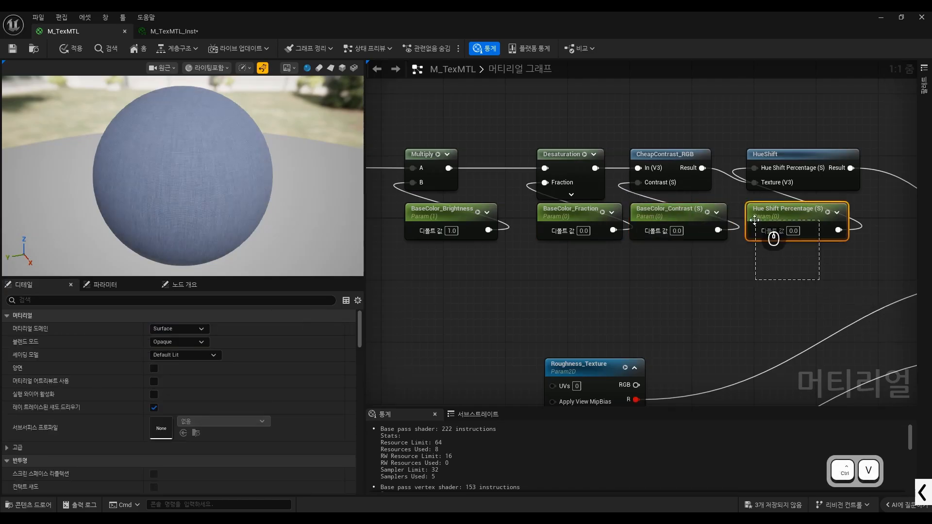
{"action": "left_click", "coordinate": [153, 329]}
{"action": "type", "text": "BaseColor_"}
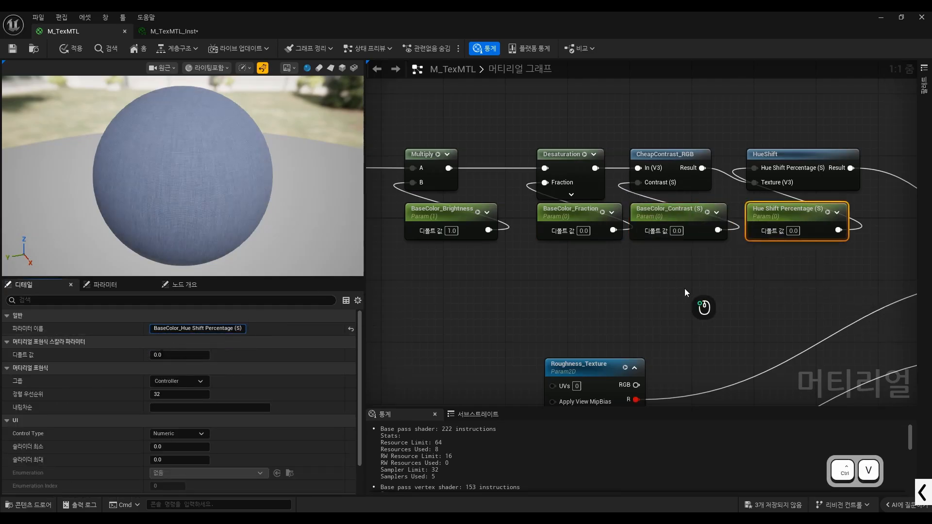
{"action": "left_click", "coordinate": [619, 263]}
{"action": "scroll", "coordinate": [619, 262], "scroll_direction": "down", "scroll_amount": 1}
{"action": "key", "text": "ctrl+alt+g"}
{"action": "mouse_move", "coordinate": [863, 211]}
{"action": "left_mouse_down"}
{"action": "mouse_move", "coordinate": [865, 258]}
{"action": "mouse_move", "coordinate": [747, 209]}
{"action": "mouse_move", "coordinate": [434, 216]}
{"action": "mouse_move", "coordinate": [473, 246]}
{"action": "mouse_move", "coordinate": [864, 248]}
{"action": "left_mouse_up"}
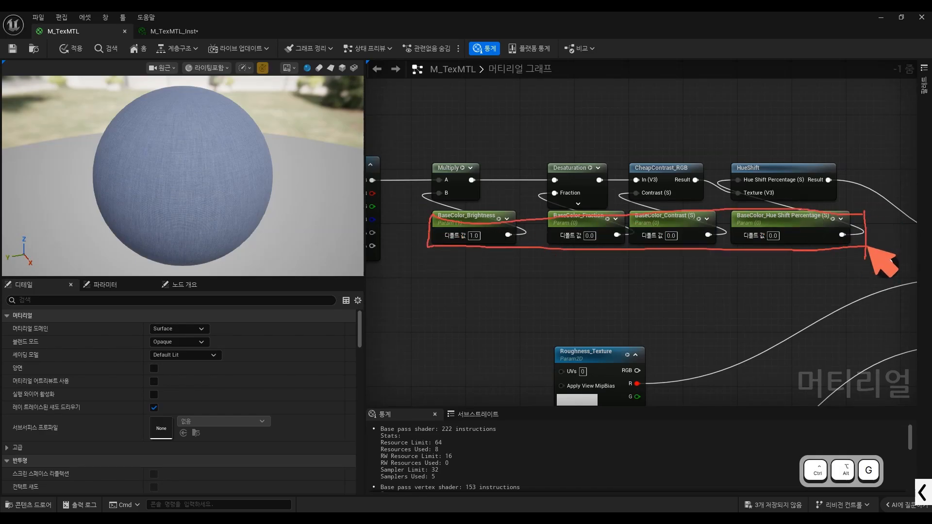
{"action": "key", "text": "ctrl+alt+g"}
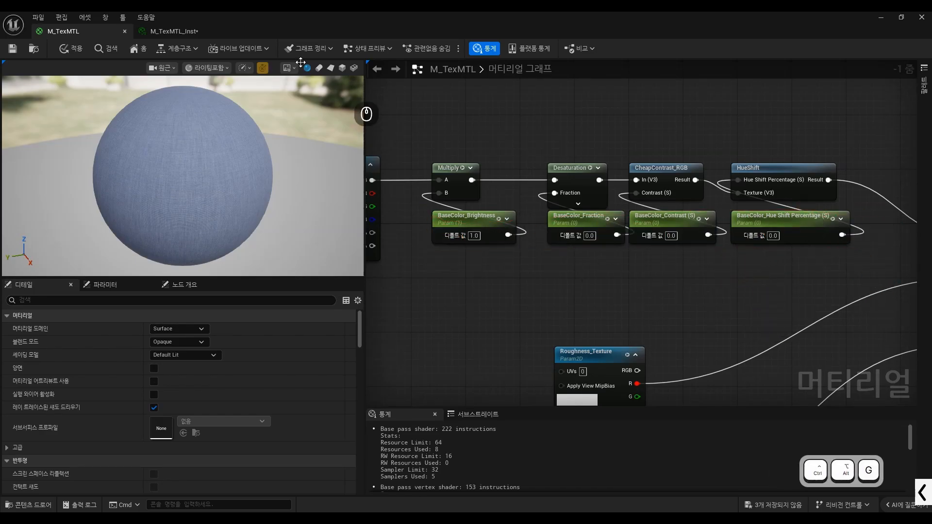
Step: Save M_TexMTL and check the Controller group's base color parameters in M_TexMTL_Inst
{"action": "left_click", "coordinate": [13, 49]}
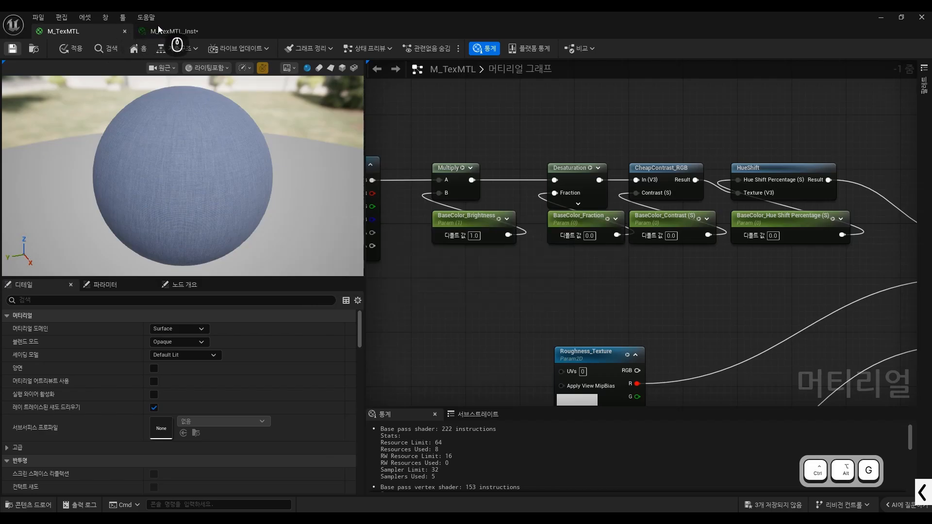
{"action": "left_click", "coordinate": [167, 33]}
{"action": "key", "text": "ctrl+alt+g"}
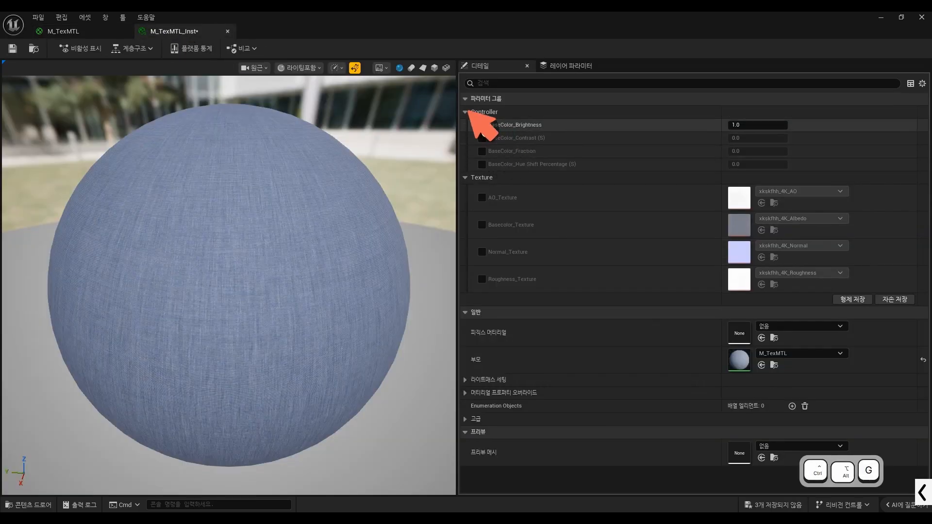
{"action": "left_click_drag", "start_coordinate": [465, 117], "coordinate": [497, 117]}
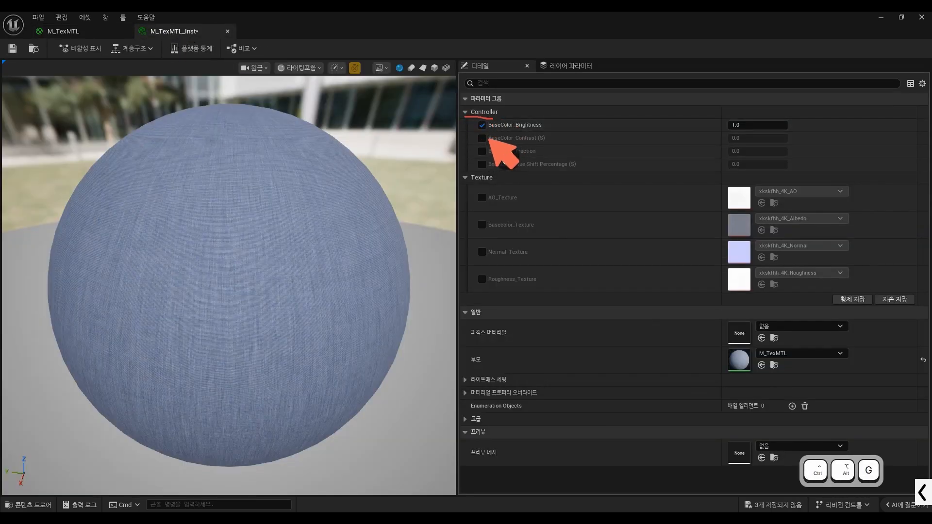
{"action": "mouse_move", "coordinate": [498, 131]}
{"action": "left_mouse_down"}
{"action": "mouse_move", "coordinate": [541, 131]}
{"action": "mouse_move", "coordinate": [517, 142]}
{"action": "mouse_move", "coordinate": [536, 144]}
{"action": "mouse_move", "coordinate": [519, 157]}
{"action": "mouse_move", "coordinate": [535, 157]}
{"action": "left_mouse_up"}
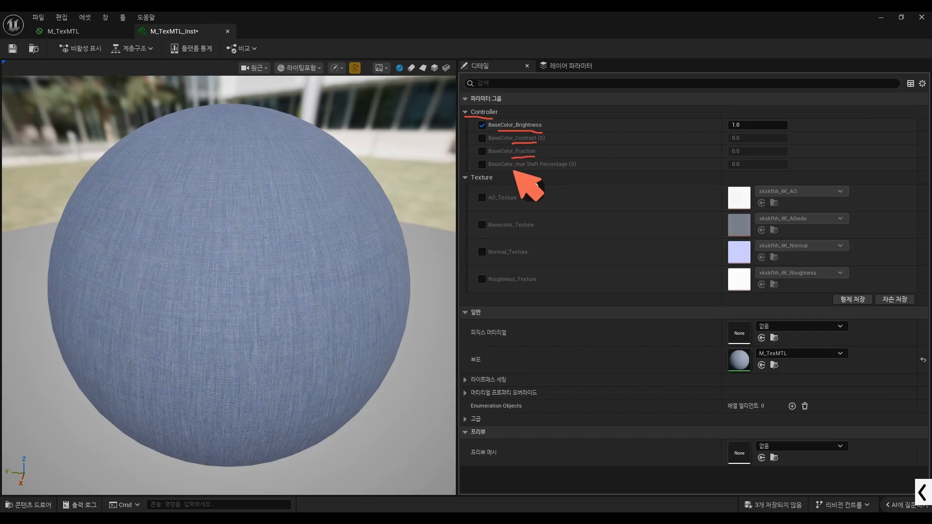
{"action": "key", "text": "ctrl+alt"}
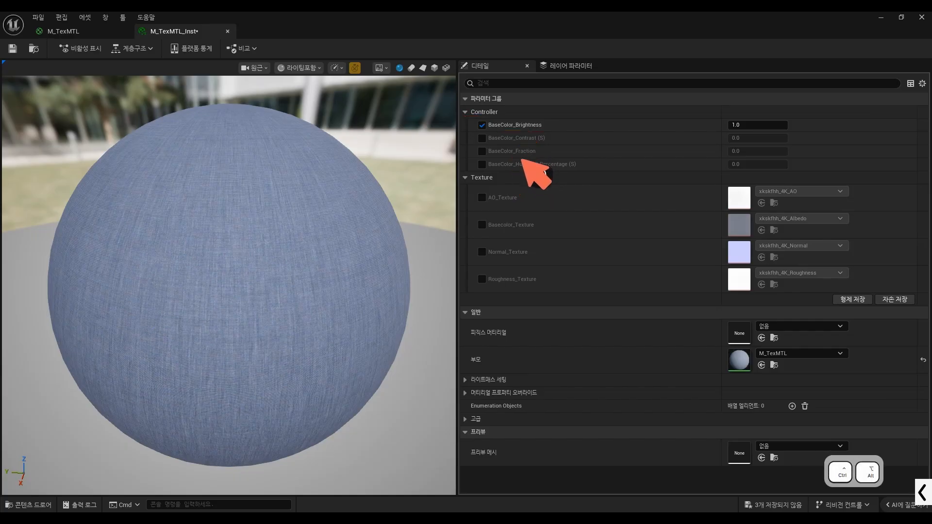
{"action": "mouse_move", "coordinate": [512, 157]}
{"action": "left_mouse_down"}
{"action": "mouse_move", "coordinate": [537, 156]}
{"action": "mouse_move", "coordinate": [513, 151]}
{"action": "left_mouse_up"}
{"action": "key", "text": "ctrl+alt+g"}
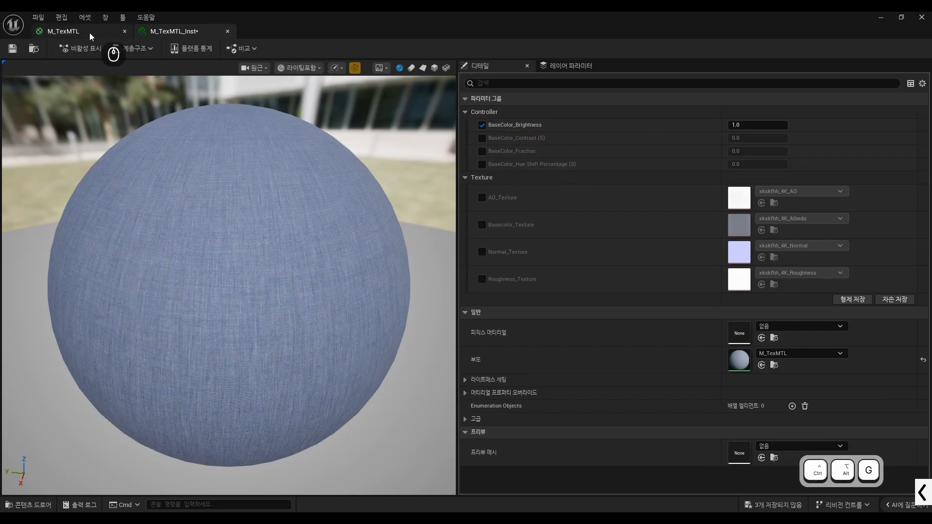
Step: Rename the BaseColor_Fraction parameter in M_TexMTL to BaseColor_Desaturation
{"action": "left_click", "coordinate": [97, 32]}
{"action": "left_click", "coordinate": [591, 228]}
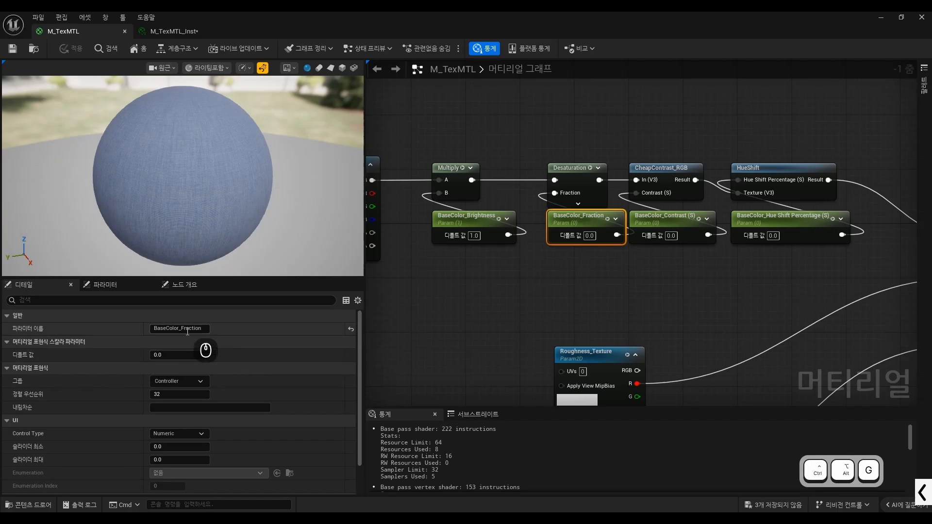
{"action": "left_click_drag", "start_coordinate": [177, 329], "coordinate": [221, 332]}
{"action": "type", "text": "Desaturation"}
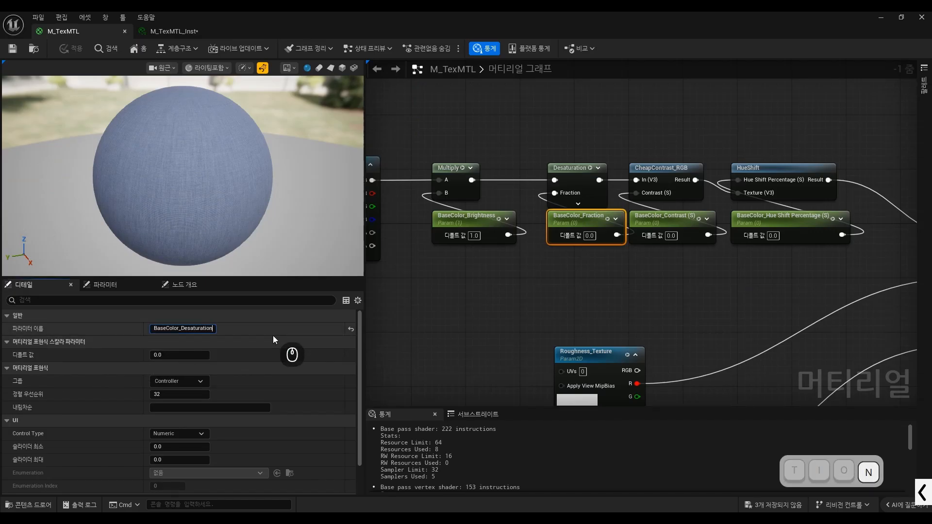
{"action": "key", "text": "Return"}
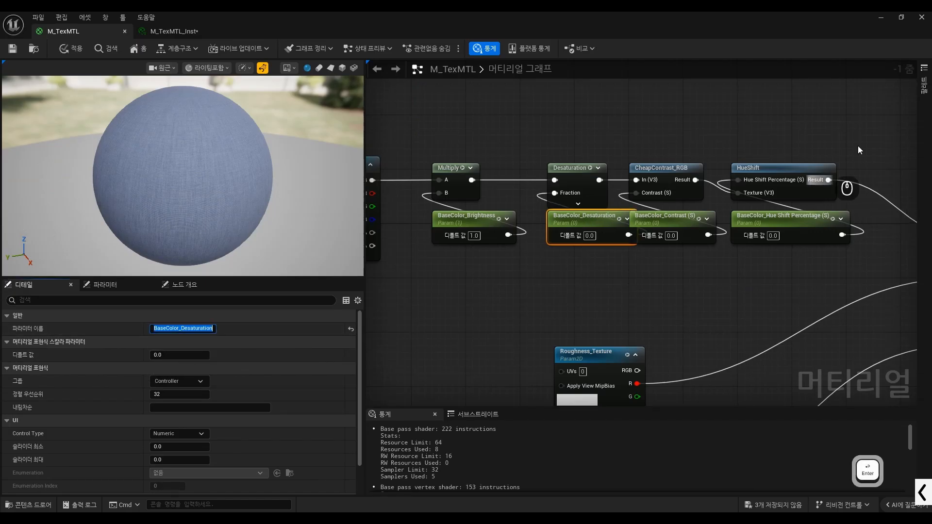
Step: Space out the Desaturation, CheapContrast_RGB and HueShift nodes with their parameter nodes so that none overlap
{"action": "left_click_drag", "start_coordinate": [857, 146], "coordinate": [699, 250]}
{"action": "left_click_drag", "start_coordinate": [661, 173], "coordinate": [683, 173]}
{"action": "scroll", "coordinate": [466, 217], "scroll_direction": "down", "scroll_amount": 1}
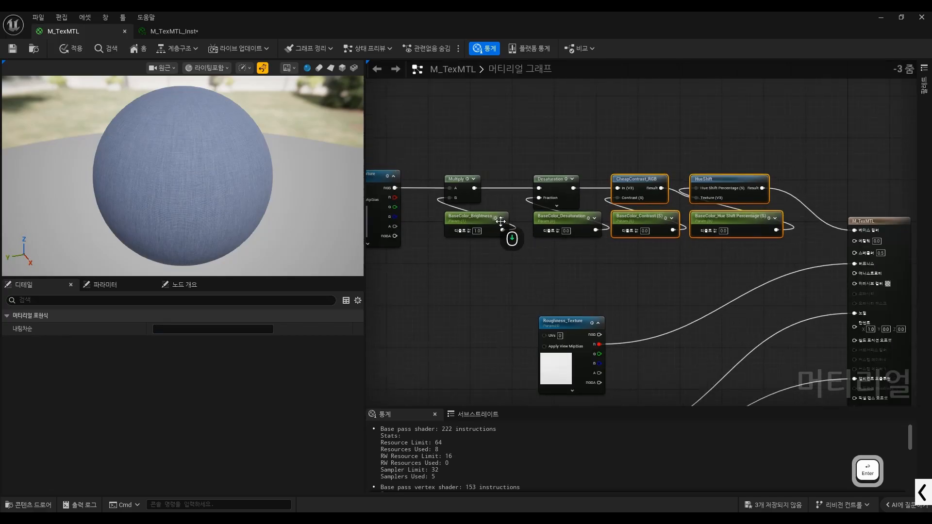
{"action": "left_click_drag", "start_coordinate": [533, 136], "coordinate": [827, 252]}
{"action": "scroll", "coordinate": [544, 171], "scroll_direction": "up", "scroll_amount": 2}
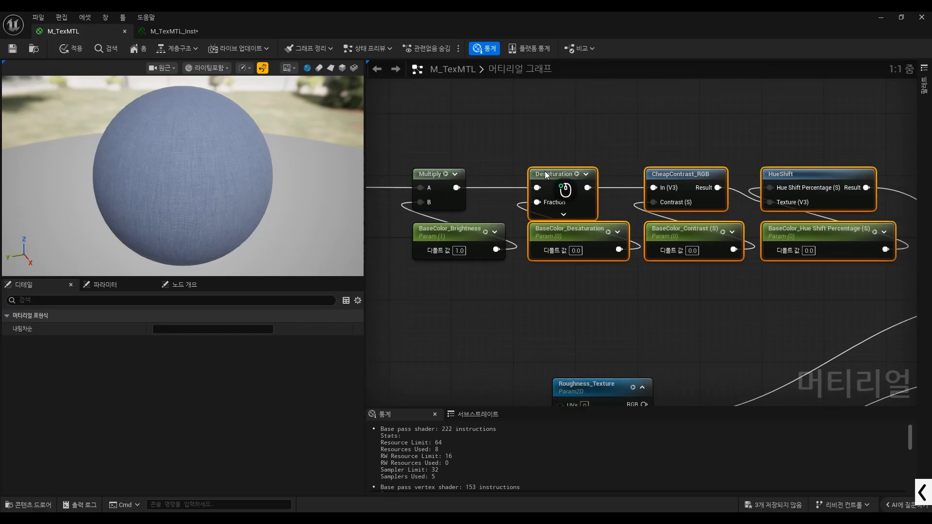
{"action": "left_click", "coordinate": [532, 297]}
{"action": "key", "text": "ctrl+alt+g"}
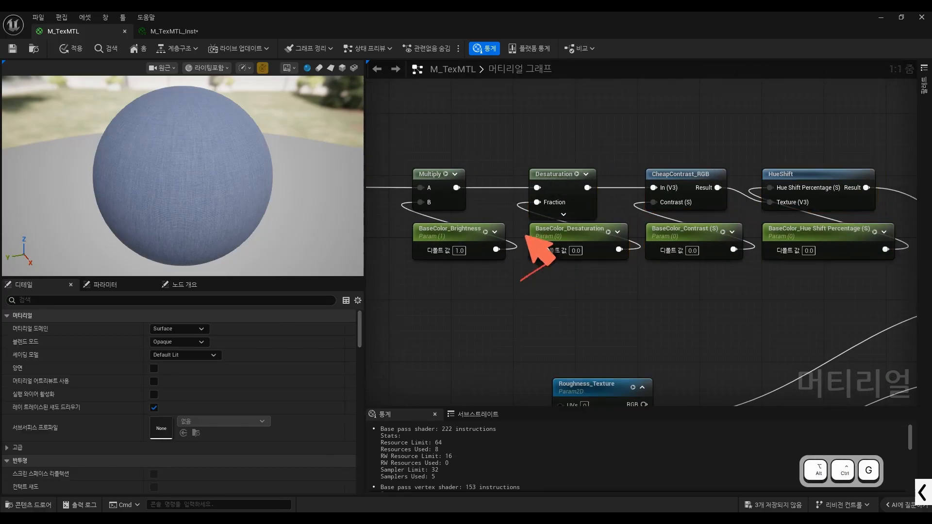
{"action": "key", "text": "space"}
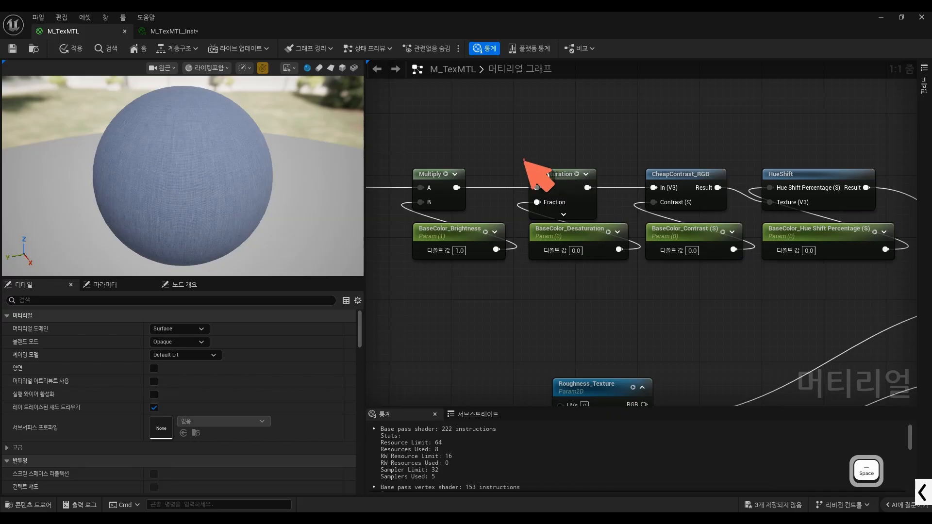
{"action": "mouse_move", "coordinate": [524, 158]}
{"action": "left_mouse_down"}
{"action": "mouse_move", "coordinate": [522, 216]}
{"action": "mouse_move", "coordinate": [592, 158]}
{"action": "mouse_move", "coordinate": [517, 221]}
{"action": "left_mouse_up"}
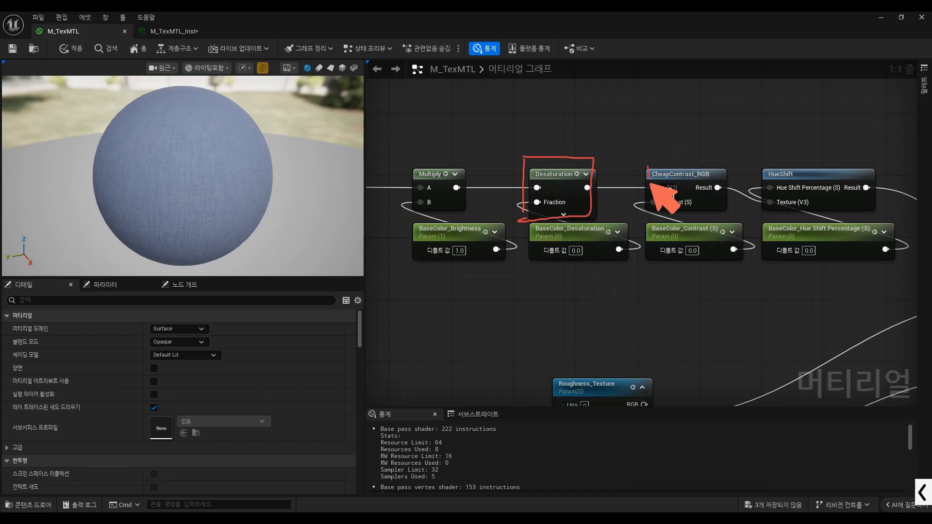
{"action": "mouse_move", "coordinate": [649, 184]}
{"action": "left_mouse_down"}
{"action": "mouse_move", "coordinate": [718, 167]}
{"action": "mouse_move", "coordinate": [677, 213]}
{"action": "mouse_move", "coordinate": [644, 208]}
{"action": "left_mouse_up"}
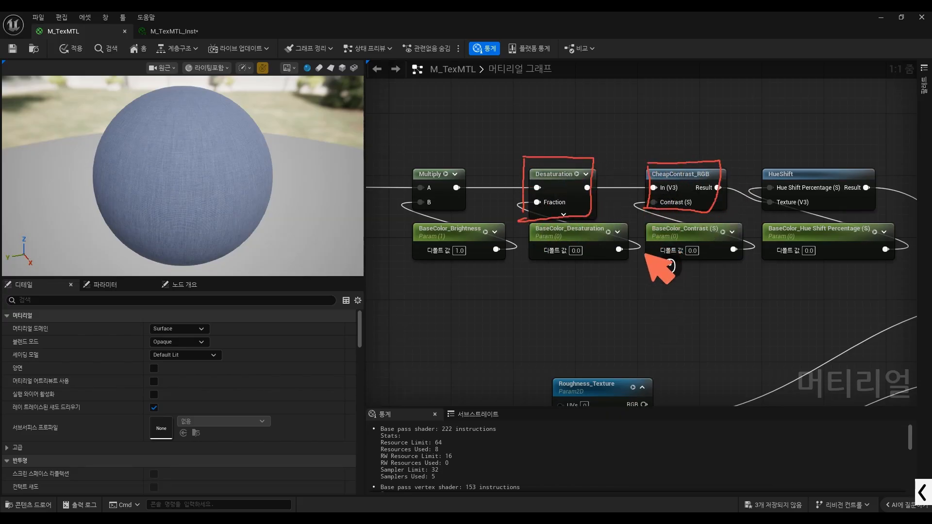
{"action": "mouse_move", "coordinate": [648, 254]}
{"action": "left_mouse_down"}
{"action": "mouse_move", "coordinate": [645, 227]}
{"action": "mouse_move", "coordinate": [737, 255]}
{"action": "mouse_move", "coordinate": [638, 272]}
{"action": "left_mouse_up"}
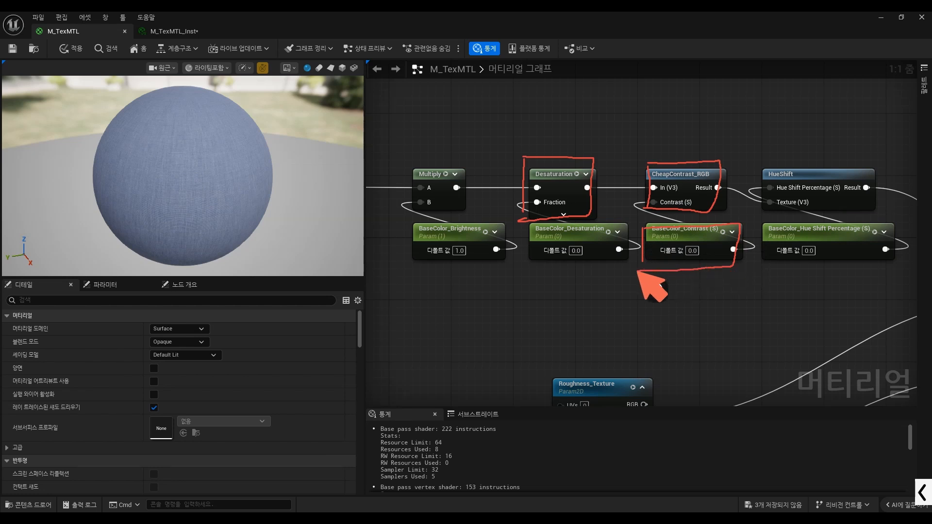
{"action": "key", "text": "ctrl+alt+g"}
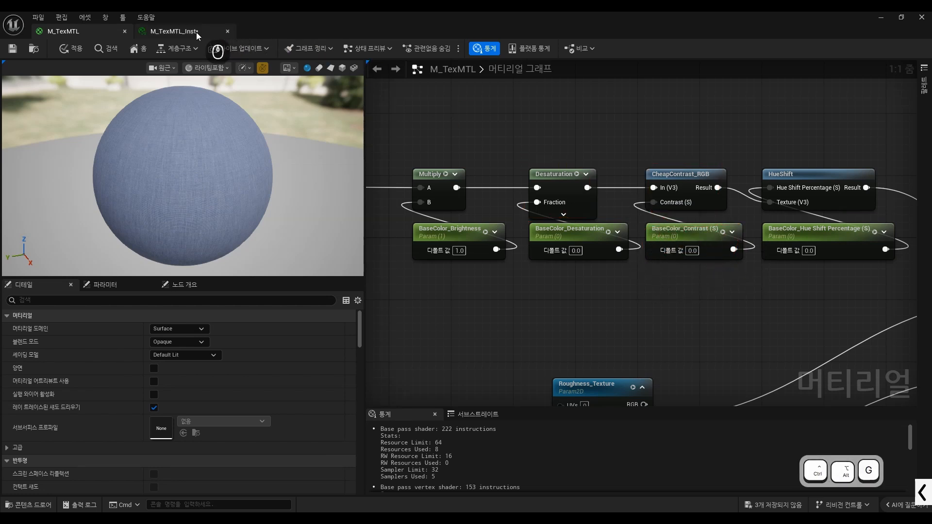
Step: Enable the BaseColor_Contrast (S), BaseColor_Fraction and BaseColor_Hue Shift Percentage (S) overrides in M_TexMTL_Inst
{"action": "left_click", "coordinate": [197, 32]}
{"action": "left_click", "coordinate": [482, 137]}
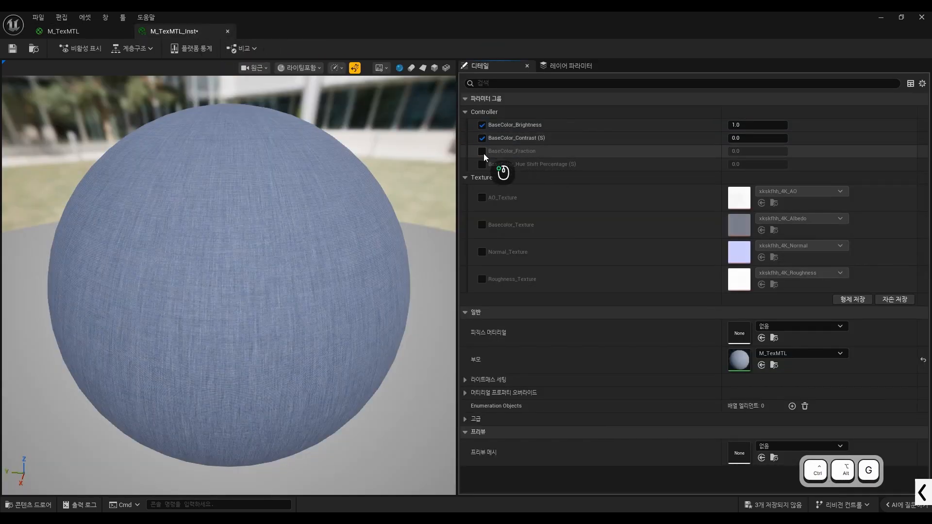
{"action": "left_click", "coordinate": [482, 151]}
{"action": "left_click", "coordinate": [482, 164]}
Step: Test BaseColor_Contrast (S) at 0.16 in the instance and reset it to 0
{"action": "mouse_move", "coordinate": [765, 138]}
{"action": "left_mouse_down"}
{"action": "mouse_move", "coordinate": [778, 142]}
{"action": "mouse_move", "coordinate": [776, 158]}
{"action": "mouse_move", "coordinate": [791, 158]}
{"action": "mouse_move", "coordinate": [755, 152]}
{"action": "left_mouse_up"}
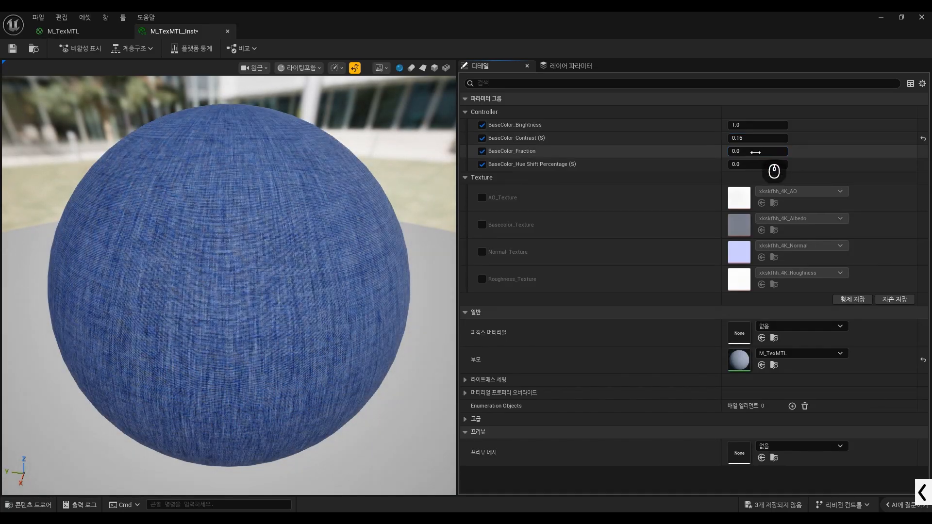
{"action": "left_click", "coordinate": [755, 138]}
{"action": "type", "text": "0"}
{"action": "key", "text": "Return"}
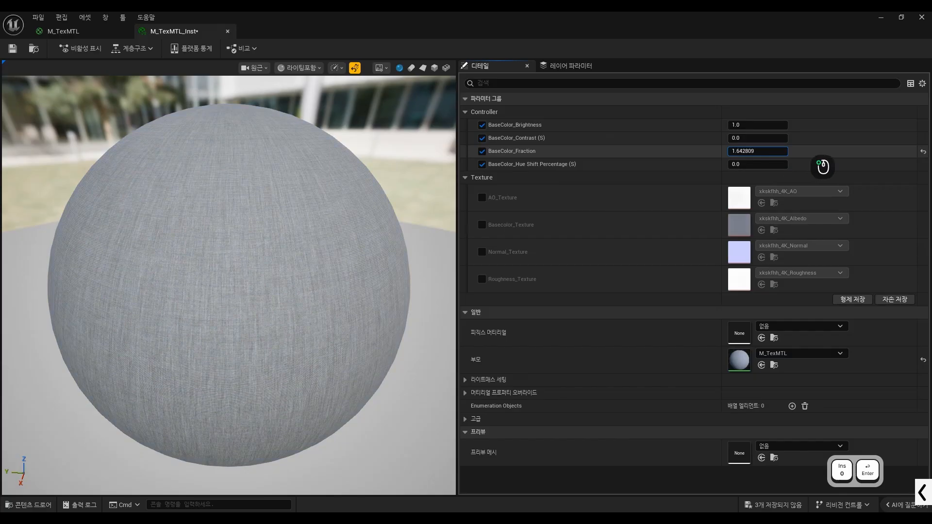
Step: Test full desaturation by setting BaseColor_Fraction to 1 and reset it to 0
{"action": "type", "text": "1"}
{"action": "key", "text": "Return"}
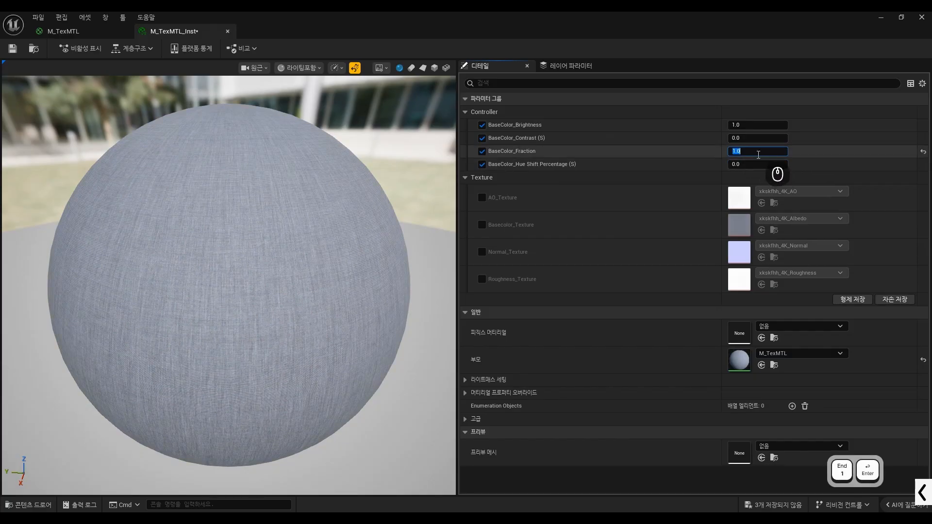
{"action": "type", "text": "0"}
{"action": "key", "text": "Return"}
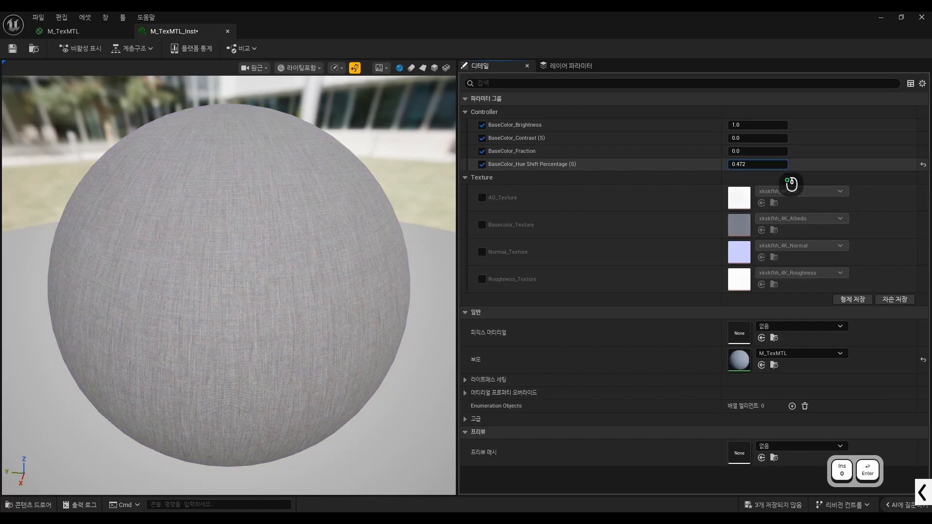
Step: Test BaseColor_Hue Shift Percentage (S) at 0.472, reset it to 0 and return to M_TexMTL
{"action": "left_click_drag", "start_coordinate": [780, 183], "coordinate": [751, 164]}
{"action": "type", "text": "0"}
{"action": "key", "text": "Return"}
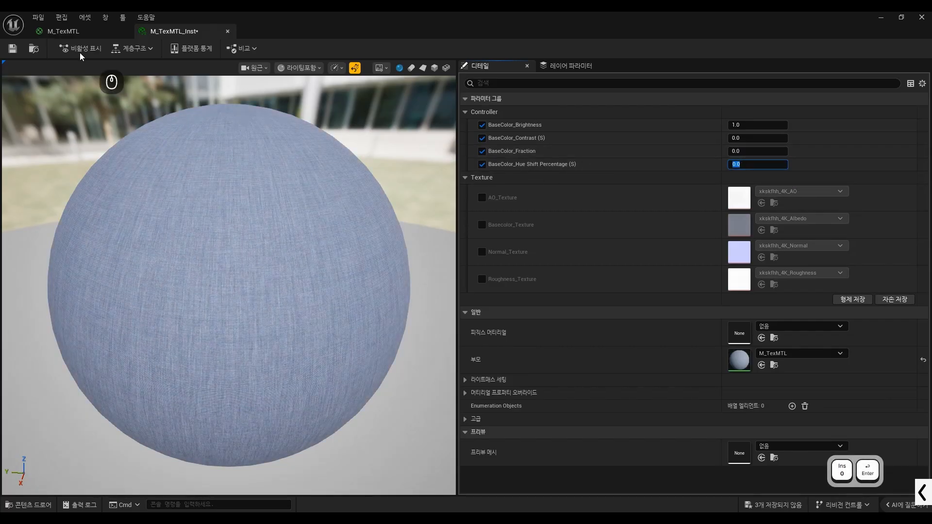
{"action": "left_click", "coordinate": [63, 32]}
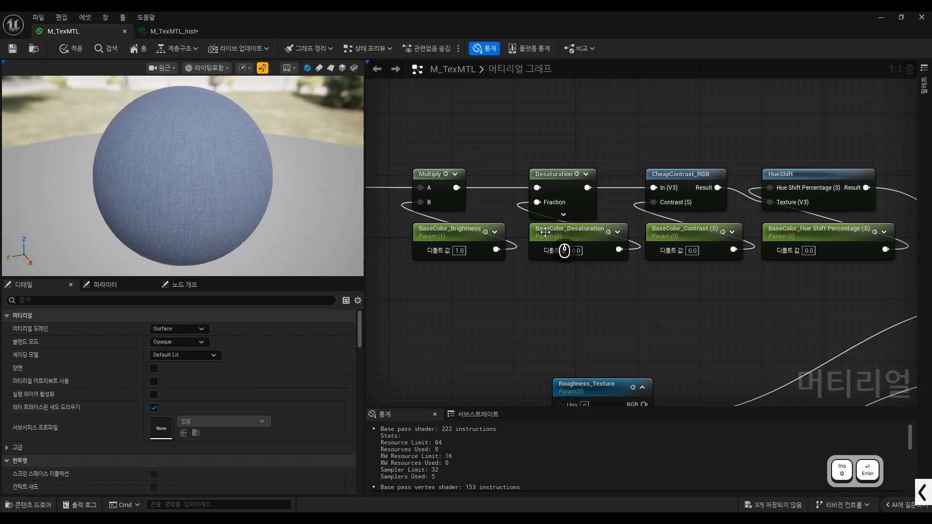
Step: Move the Basecolor_Texture node together with its whole base color adjustment chain up and left, farther away from Roughness_Texture
{"action": "scroll", "coordinate": [622, 228], "scroll_direction": "down", "scroll_amount": 3}
{"action": "left_click_drag", "start_coordinate": [743, 135], "coordinate": [436, 249]}
{"action": "scroll", "coordinate": [501, 188], "scroll_direction": "up", "scroll_amount": 2}
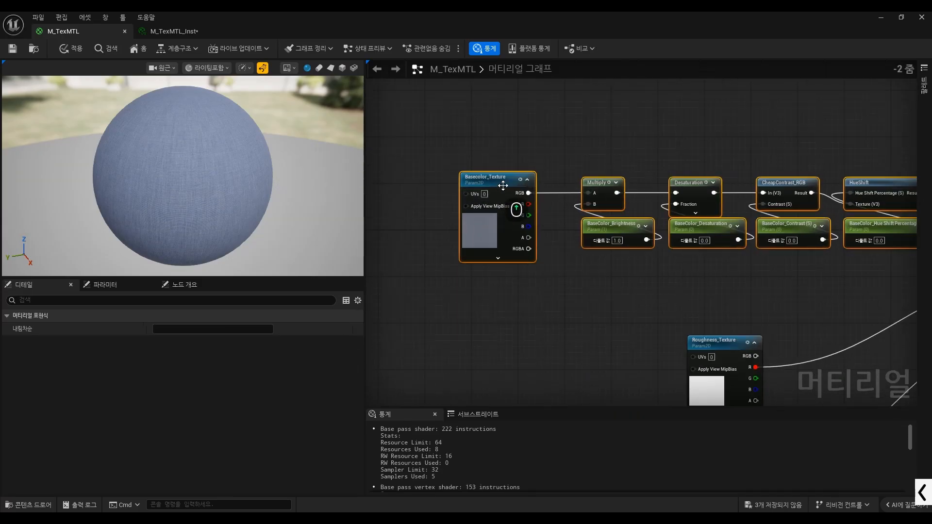
{"action": "left_click_drag", "start_coordinate": [501, 186], "coordinate": [449, 122]}
{"action": "scroll", "coordinate": [512, 243], "scroll_direction": "down", "scroll_amount": 3}
{"action": "scroll", "coordinate": [538, 223], "scroll_direction": "up", "scroll_amount": 2}
{"action": "left_click", "coordinate": [537, 222]}
{"action": "key", "text": "ctrl+alt+g"}
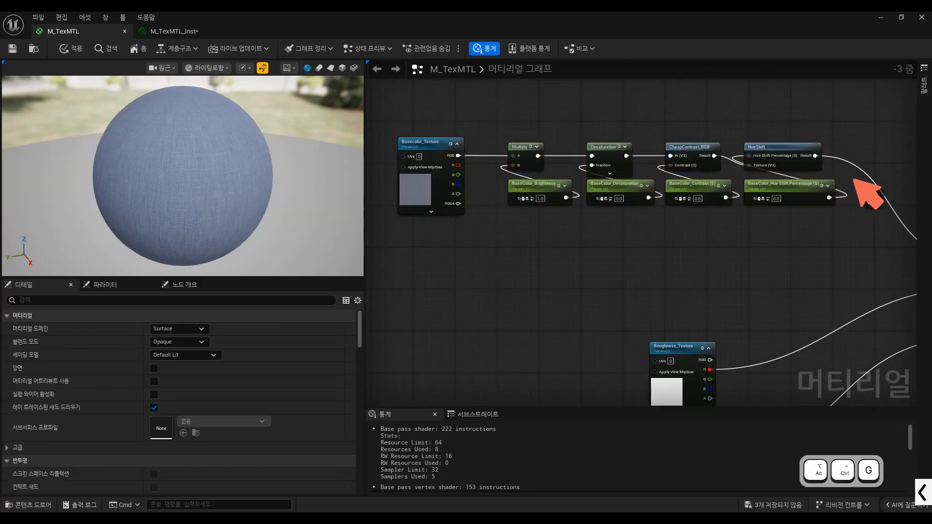
{"action": "mouse_move", "coordinate": [854, 223]}
{"action": "left_mouse_down"}
{"action": "mouse_move", "coordinate": [855, 184]}
{"action": "mouse_move", "coordinate": [558, 179]}
{"action": "mouse_move", "coordinate": [534, 216]}
{"action": "mouse_move", "coordinate": [853, 214]}
{"action": "left_mouse_up"}
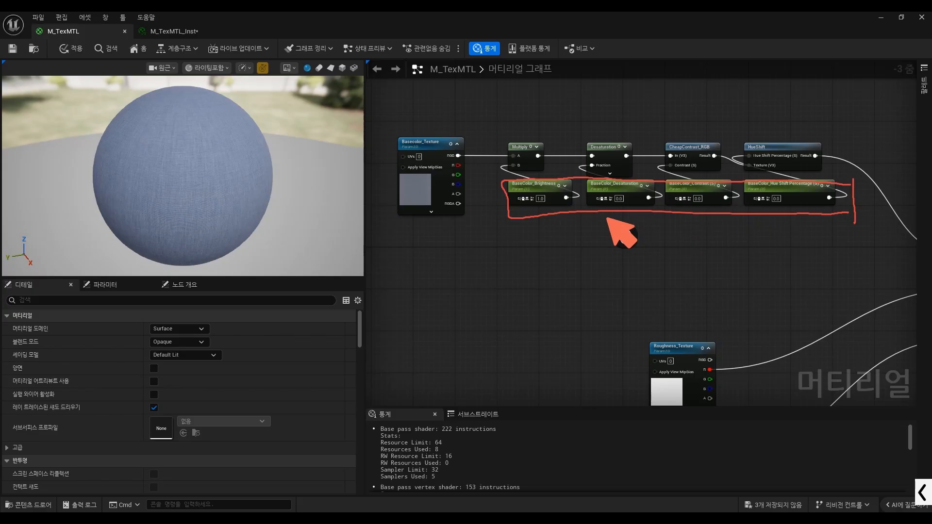
{"action": "key", "text": "ctrl+alt+g"}
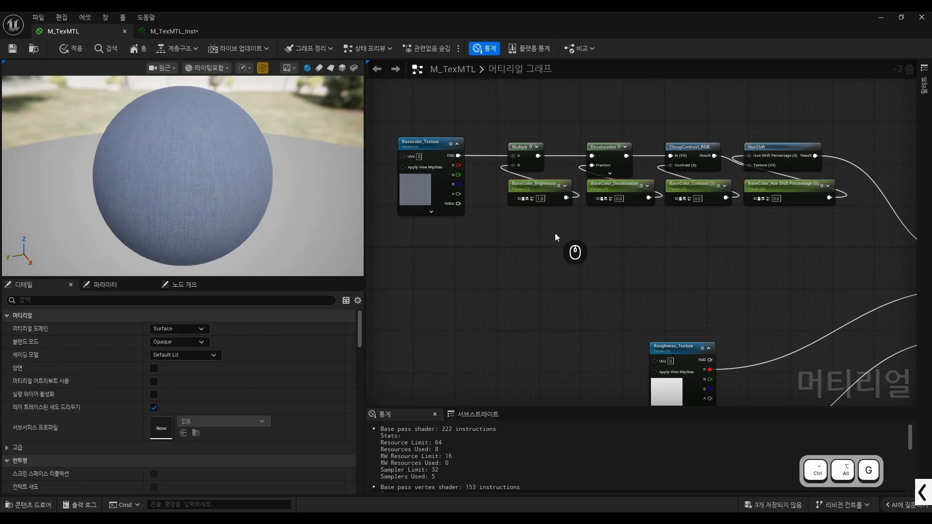
Step: Add a three-component constant vector node below BaseColor_Brightness and convert it to a parameter
{"action": "scroll", "coordinate": [505, 228], "scroll_direction": "up", "scroll_amount": 1}
{"action": "key", "text": "3"}
{"action": "left_click", "coordinate": [500, 223]}
{"action": "scroll", "coordinate": [500, 224], "scroll_direction": "up", "scroll_amount": 2}
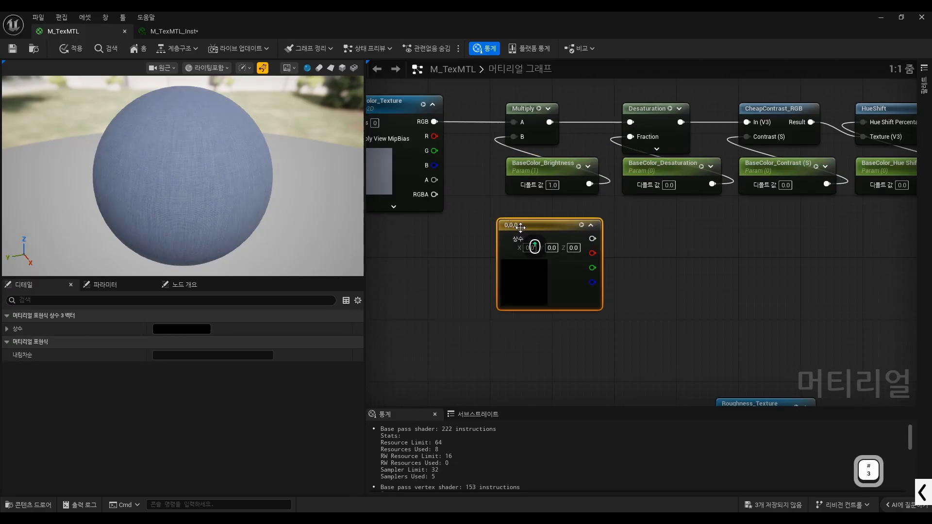
{"action": "mouse_move", "coordinate": [512, 218]}
{"action": "left_mouse_down"}
{"action": "mouse_move", "coordinate": [475, 302]}
{"action": "mouse_move", "coordinate": [636, 302]}
{"action": "mouse_move", "coordinate": [481, 323]}
{"action": "left_mouse_up"}
{"action": "key", "text": "ctrl+alt+g"}
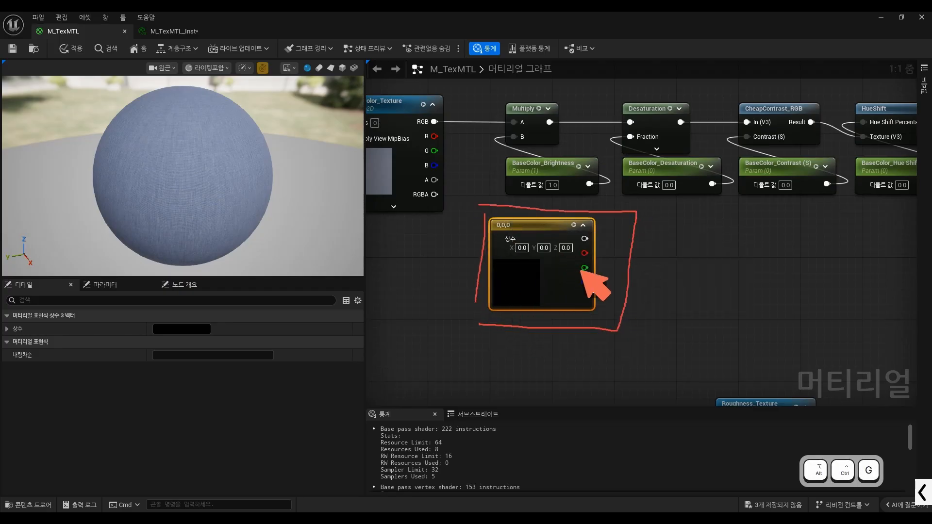
{"action": "key", "text": "ctrl+alt+g"}
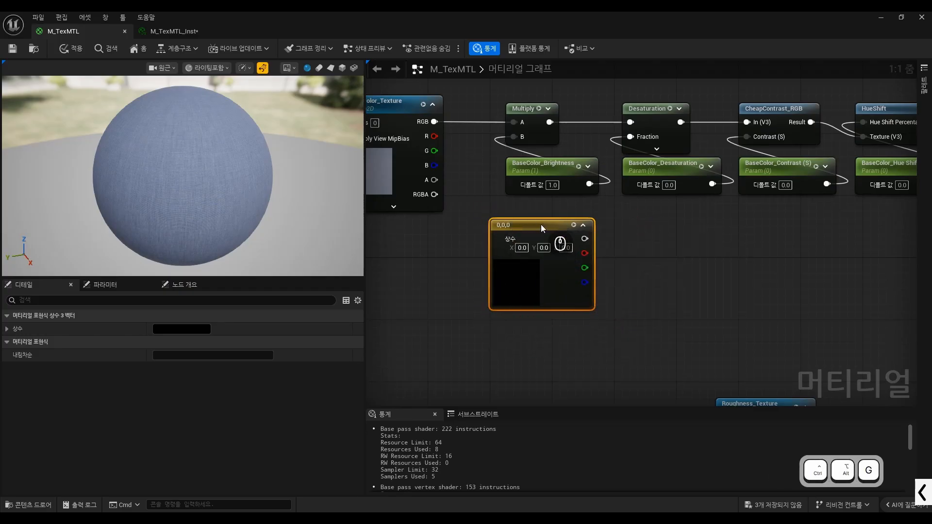
{"action": "right_click", "coordinate": [541, 224]}
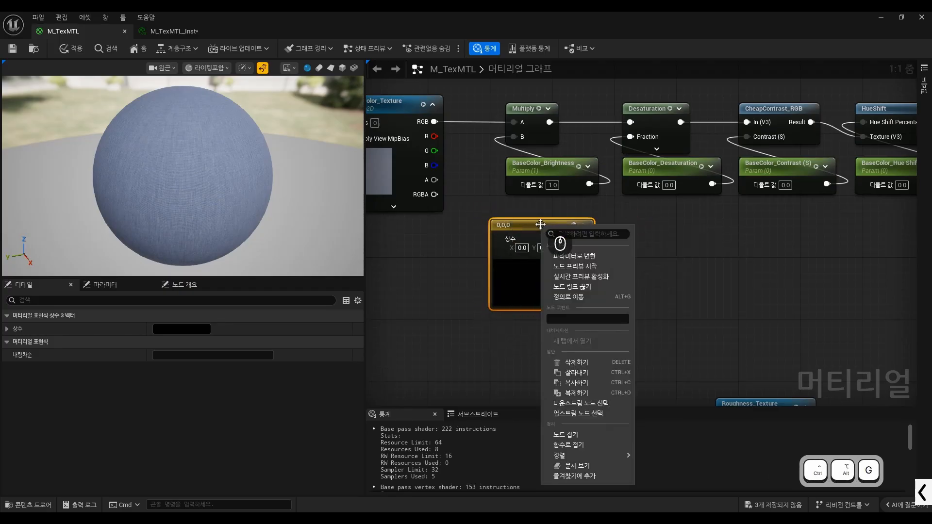
{"action": "left_click", "coordinate": [589, 257]}
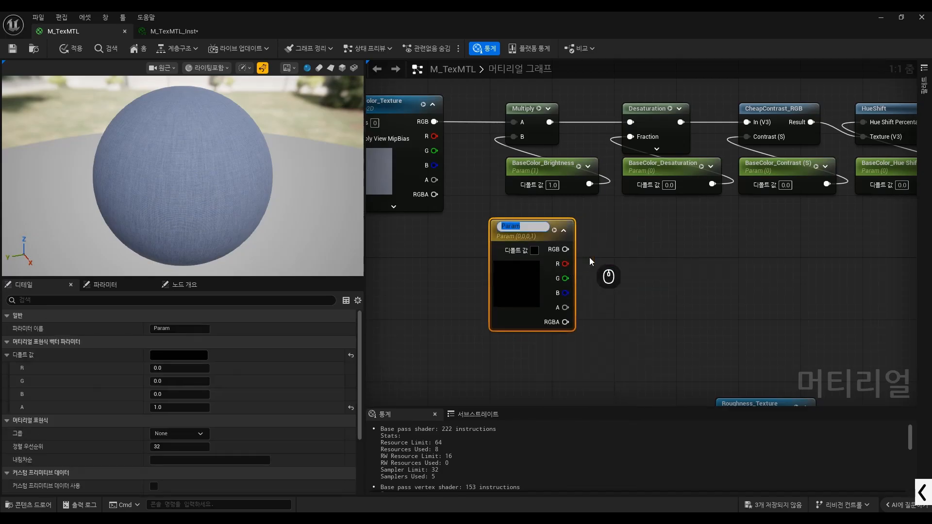
{"action": "key", "text": "ctrl+alt+g"}
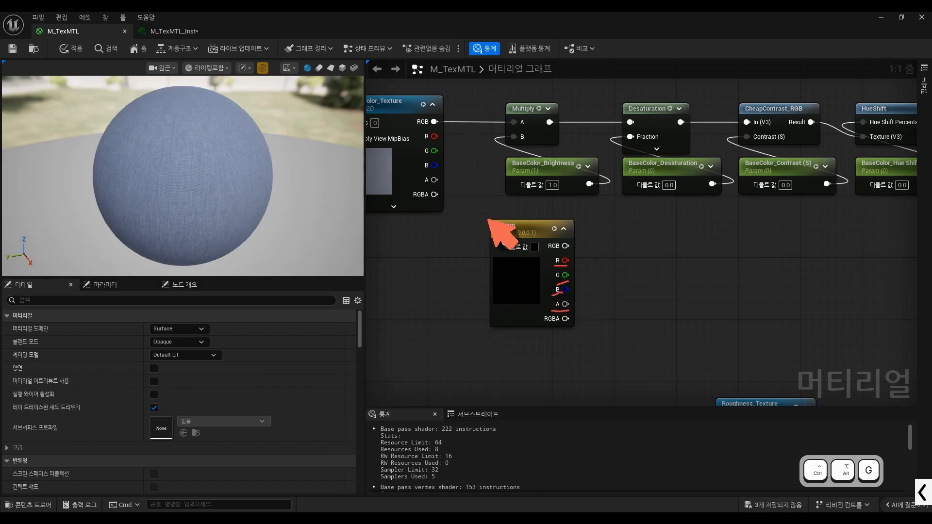
{"action": "mouse_move", "coordinate": [489, 214]}
{"action": "left_mouse_down"}
{"action": "mouse_move", "coordinate": [473, 325]}
{"action": "mouse_move", "coordinate": [574, 214]}
{"action": "mouse_move", "coordinate": [591, 335]}
{"action": "left_mouse_up"}
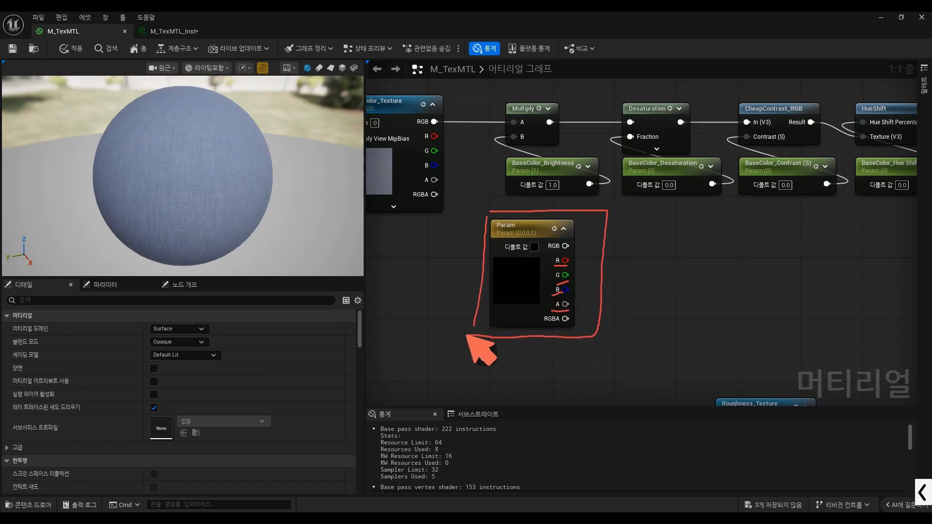
{"action": "key", "text": "ctrl+alt+g"}
Step: Name the new vector parameter Basecolor_Controller and assign it to the Controller group
{"action": "left_click", "coordinate": [520, 228]}
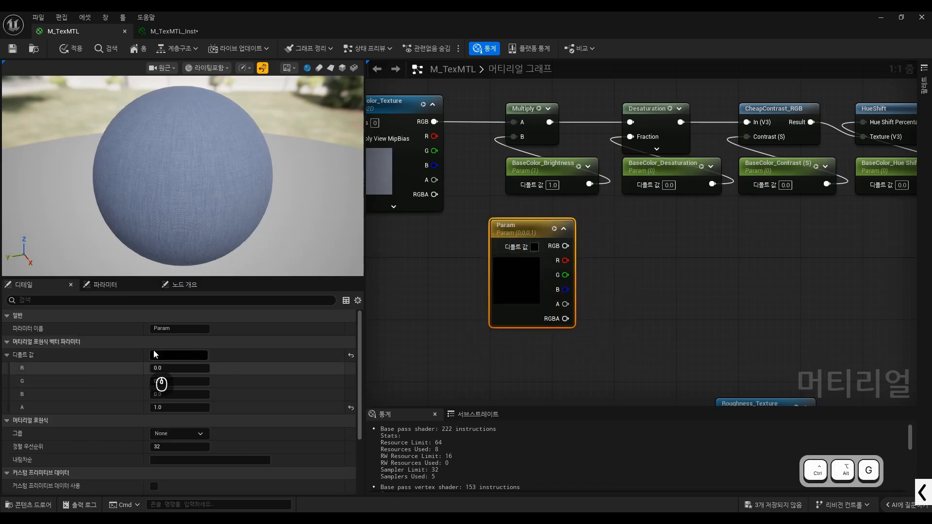
{"action": "type", "text": "B"}
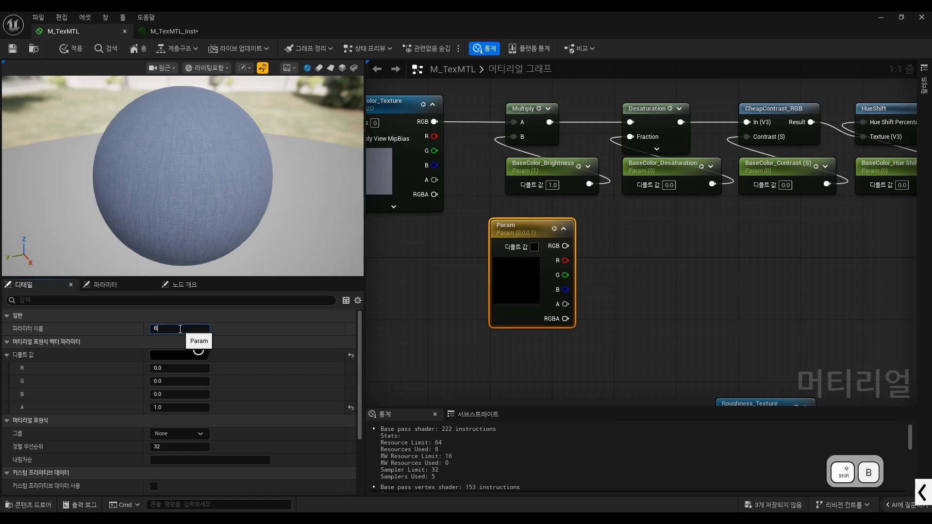
{"action": "type", "text": "asecolor_"}
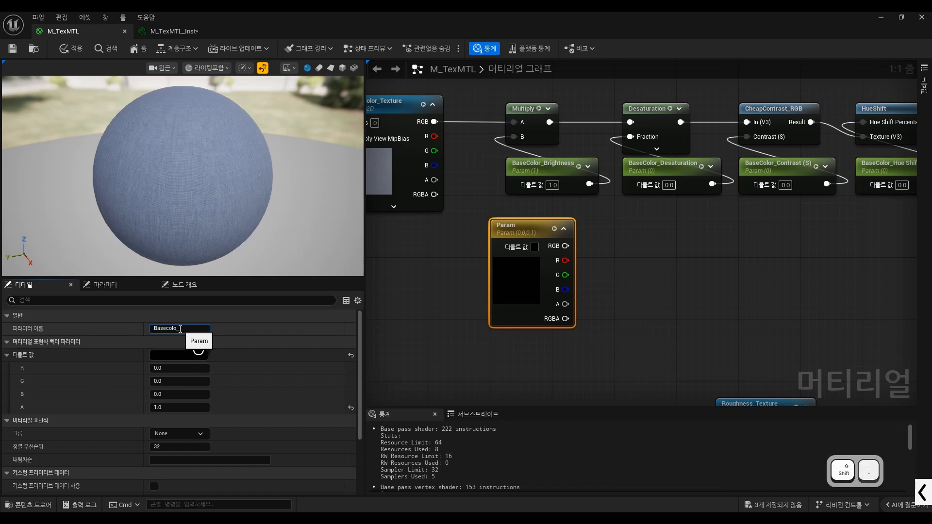
{"action": "type", "text": "Controller"}
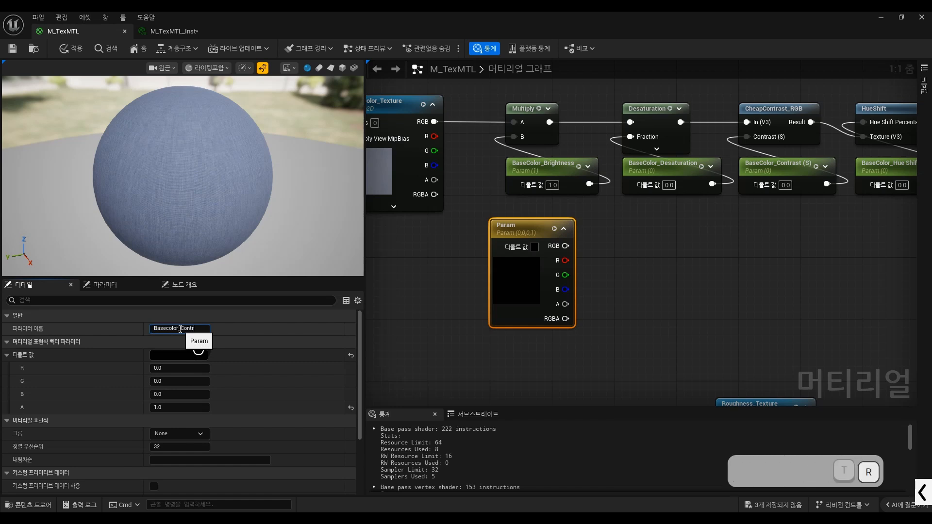
{"action": "key", "text": "Return"}
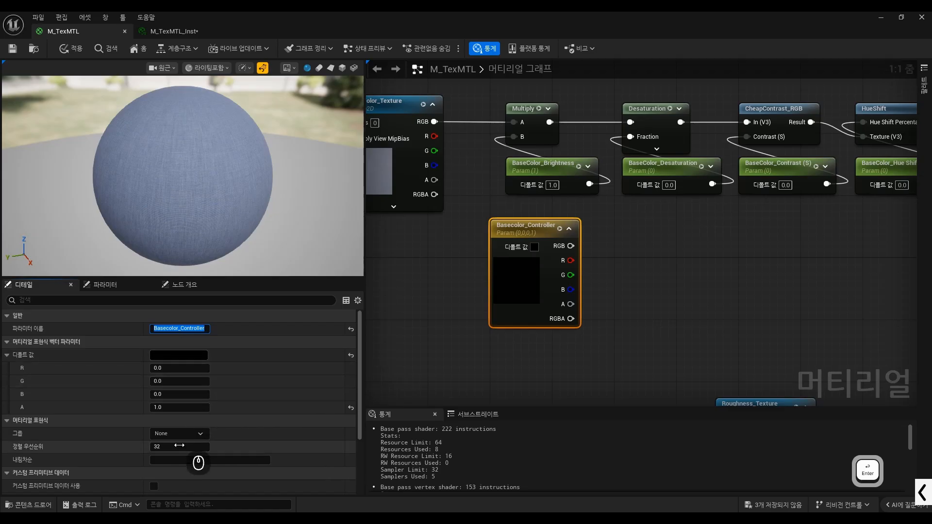
{"action": "left_click", "coordinate": [199, 434]}
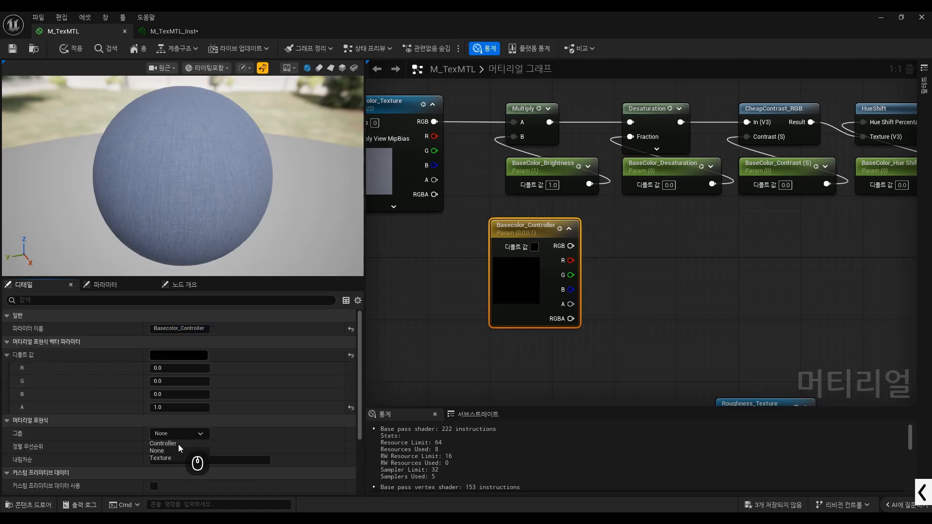
{"action": "left_click", "coordinate": [177, 444]}
{"action": "scroll", "coordinate": [548, 275], "scroll_direction": "down", "scroll_amount": 2}
{"action": "scroll", "coordinate": [609, 257], "scroll_direction": "up", "scroll_amount": 2}
{"action": "left_click", "coordinate": [580, 274]}
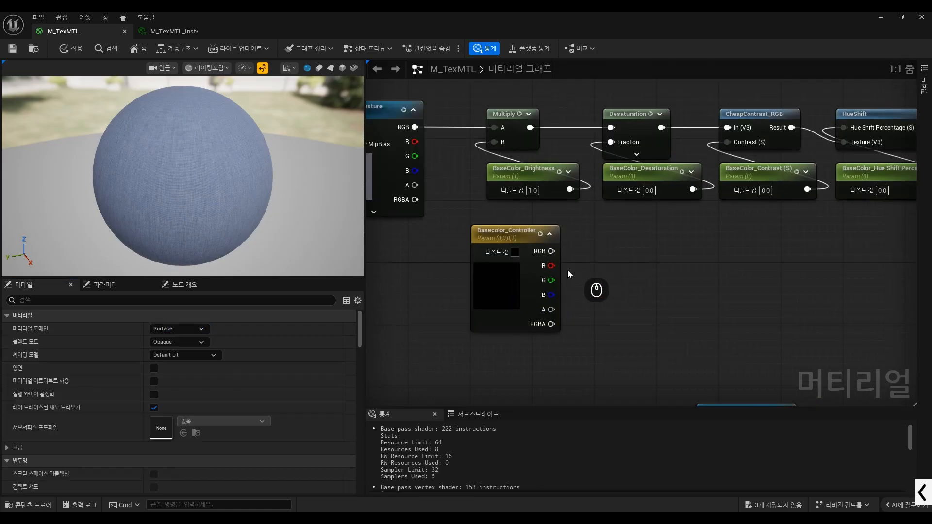
{"action": "scroll", "coordinate": [553, 266], "scroll_direction": "down", "scroll_amount": 2}
{"action": "scroll", "coordinate": [570, 262], "scroll_direction": "up", "scroll_amount": 2}
{"action": "key", "text": "ctrl+alt+g"}
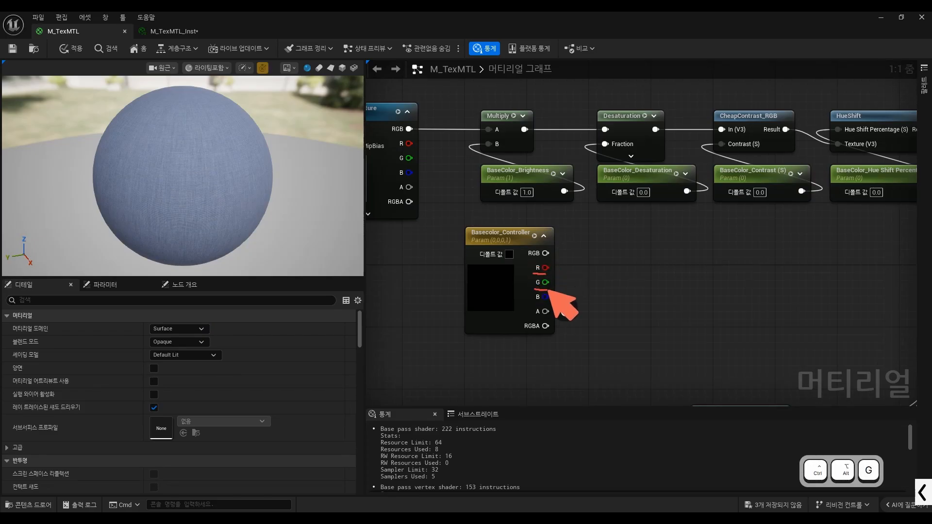
{"action": "left_click_drag", "start_coordinate": [537, 306], "coordinate": [547, 305]}
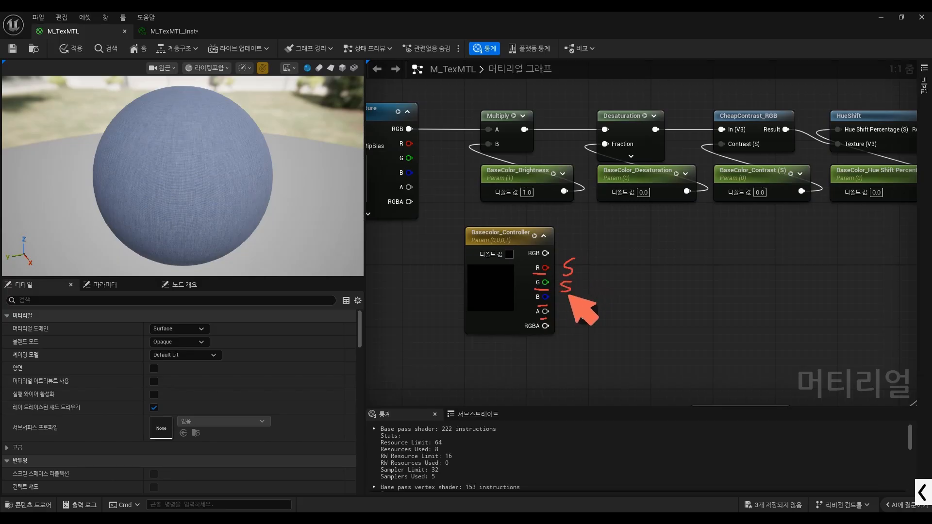
{"action": "key", "text": "ctrl+alt+g"}
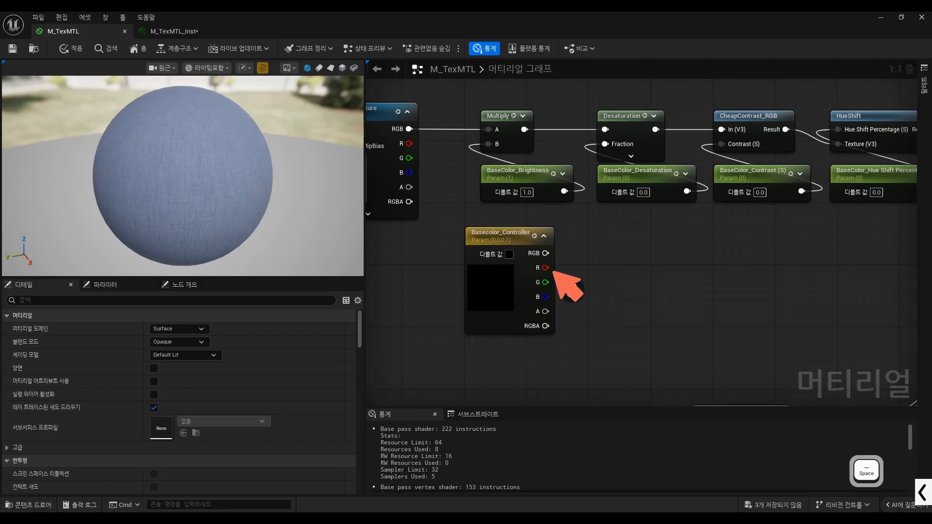
Step: Connect Basecolor_Controller's R to Multiply B, G to Desaturation Fraction, B to Contrast (S) and A to Hue Shift Percentage (S)
{"action": "left_click_drag", "start_coordinate": [616, 207], "coordinate": [489, 144]}
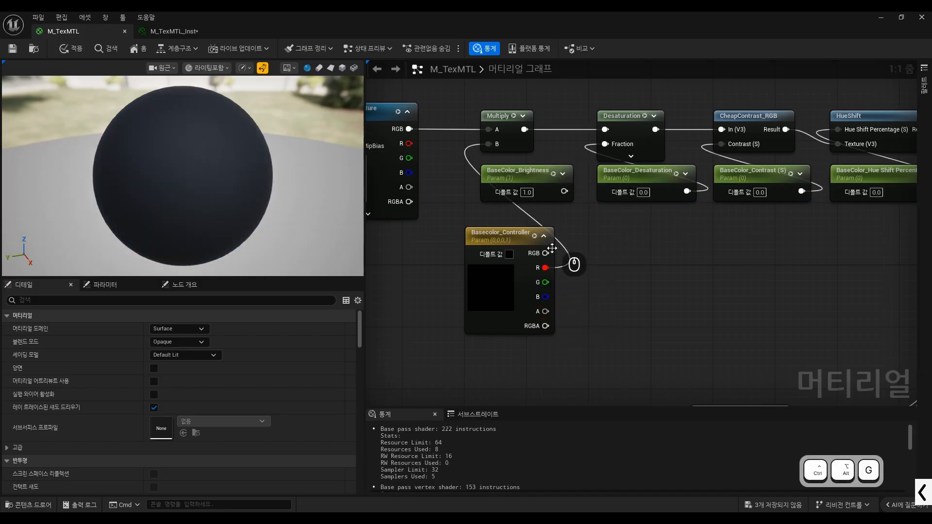
{"action": "left_click_drag", "start_coordinate": [545, 282], "coordinate": [621, 144]}
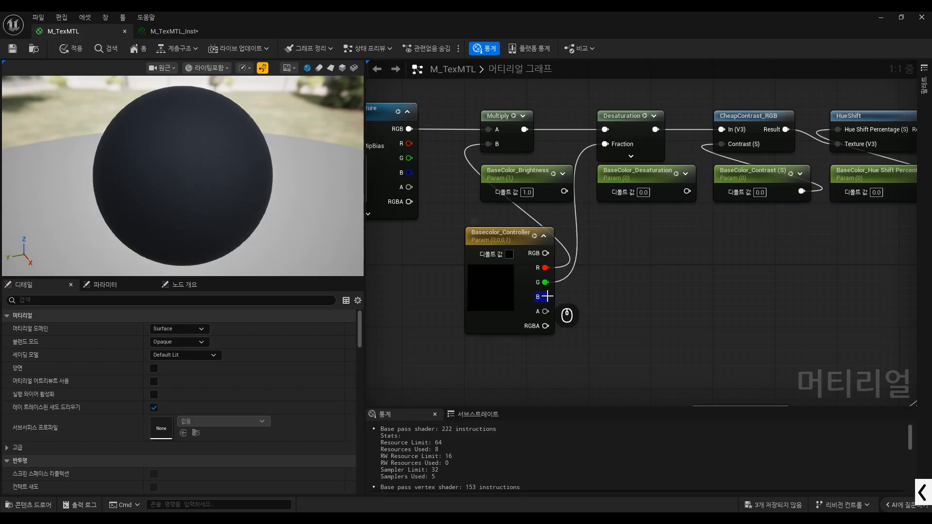
{"action": "left_click_drag", "start_coordinate": [545, 296], "coordinate": [861, 129]}
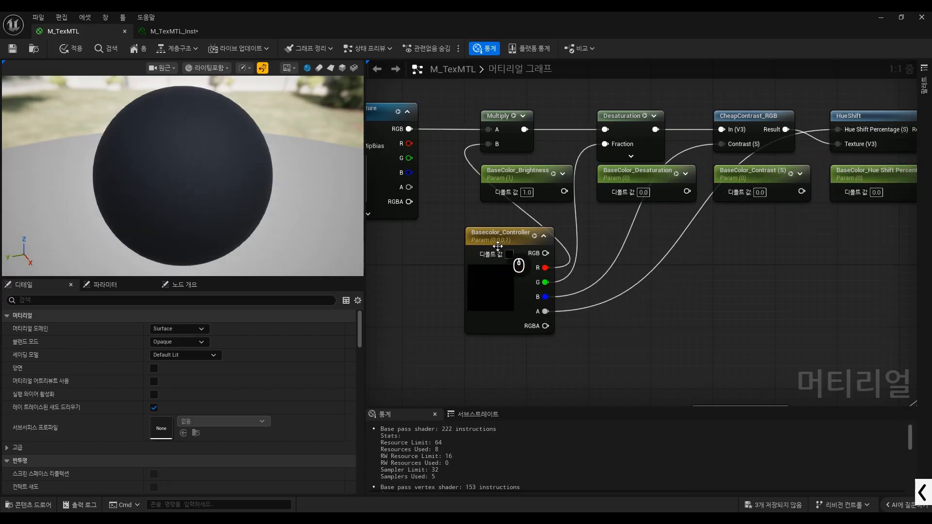
Step: Set the R component of Basecolor_Controller's default value to 1
{"action": "left_click_drag", "start_coordinate": [520, 260], "coordinate": [528, 244]}
{"action": "scroll", "coordinate": [160, 371], "scroll_direction": "down", "scroll_amount": 1}
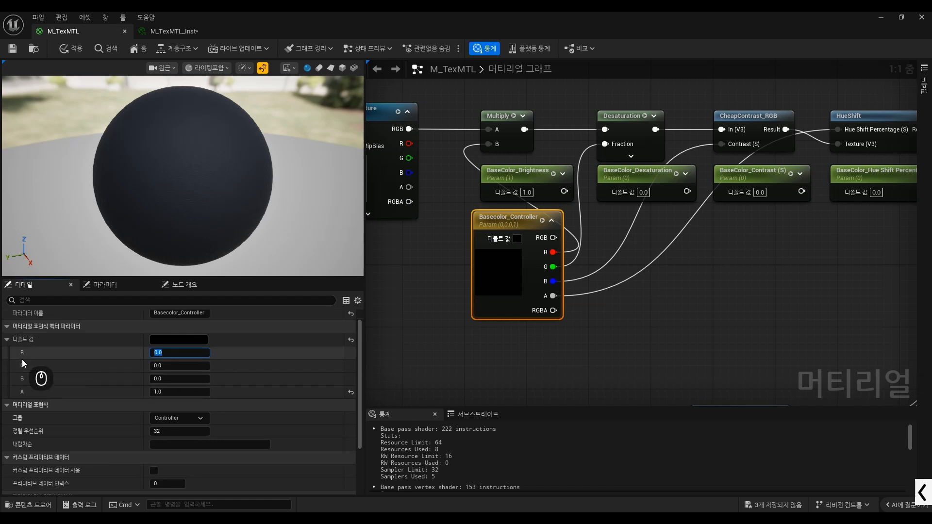
{"action": "type", "text": "1"}
{"action": "key", "text": "Return"}
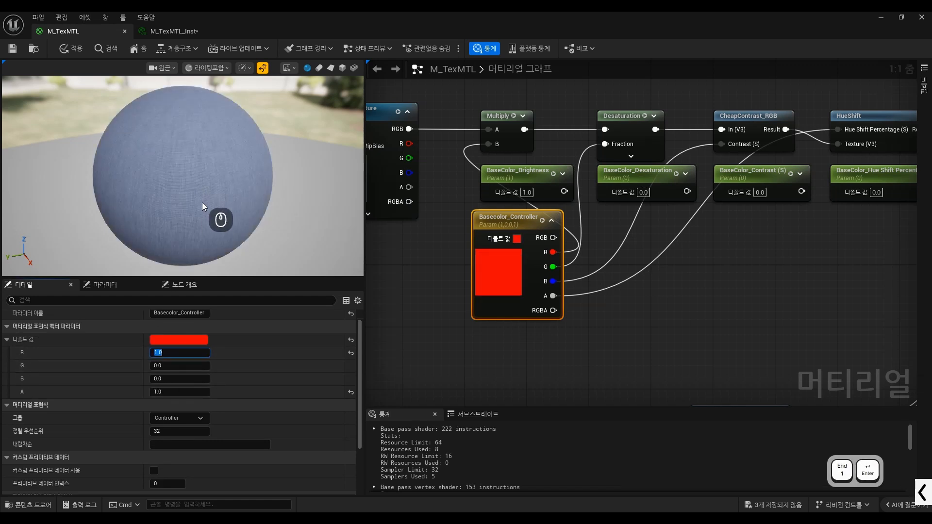
Step: Name Basecolor_Controller's R channel BaseColor_Brightness, reusing the name of the existing brightness parameter
{"action": "left_click_drag", "start_coordinate": [517, 225], "coordinate": [501, 233]}
{"action": "scroll", "coordinate": [189, 379], "scroll_direction": "down", "scroll_amount": 5}
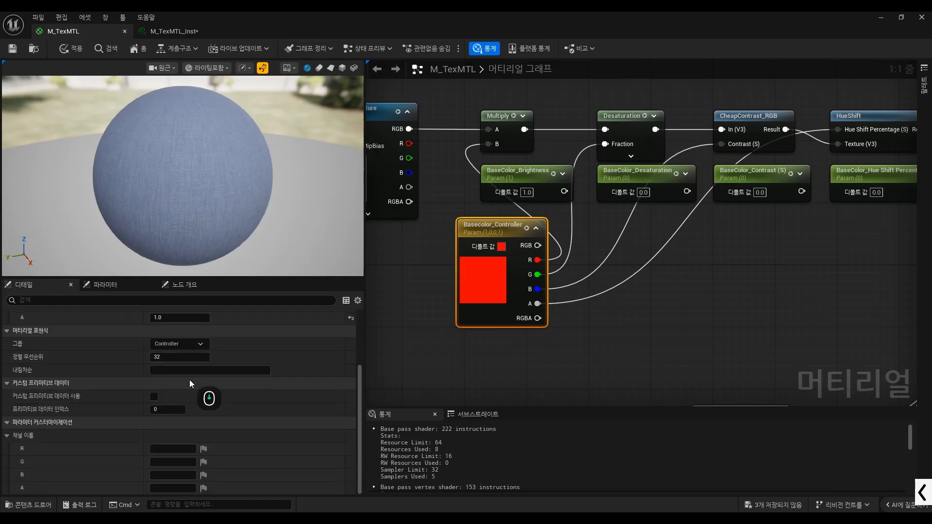
{"action": "left_click", "coordinate": [167, 448]}
{"action": "left_click", "coordinate": [543, 178]}
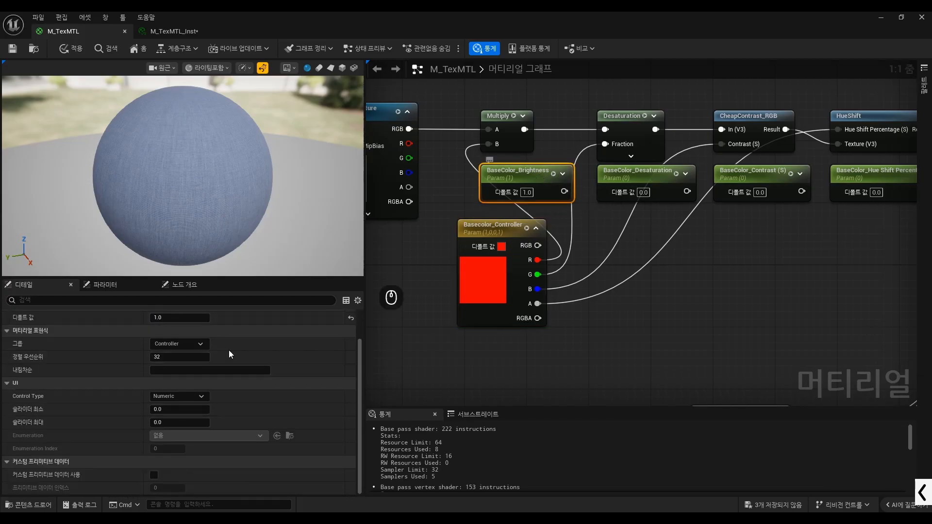
{"action": "scroll", "coordinate": [207, 354], "scroll_direction": "up", "scroll_amount": 2}
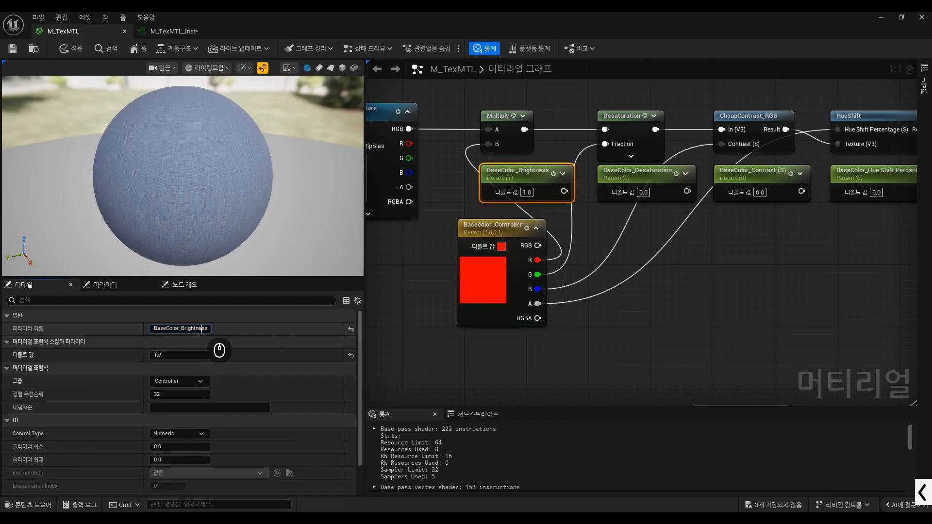
{"action": "key", "text": "ctrl+c"}
{"action": "left_click", "coordinate": [522, 297]}
{"action": "scroll", "coordinate": [194, 456], "scroll_direction": "down", "scroll_amount": 3}
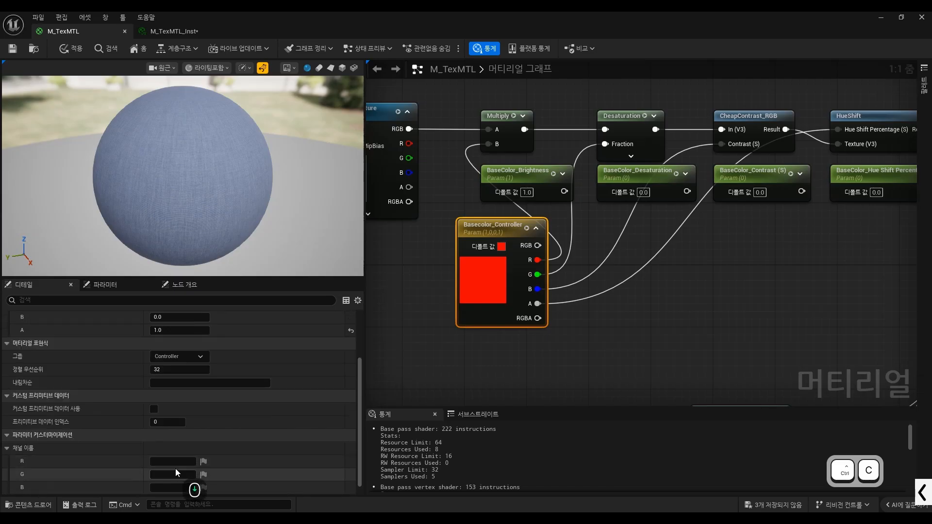
{"action": "left_click", "coordinate": [173, 461]}
{"action": "key", "text": "ctrl+v"}
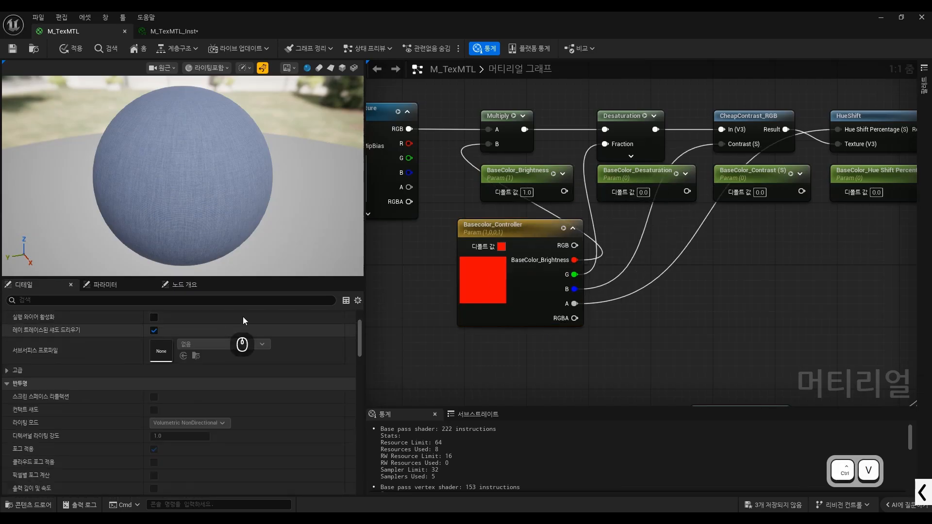
Step: Name Basecolor_Controller's G channel BaseColor_Desaturation, reusing the name of the existing desaturation parameter
{"action": "left_click", "coordinate": [674, 180]}
{"action": "scroll", "coordinate": [184, 330], "scroll_direction": "up", "scroll_amount": 3}
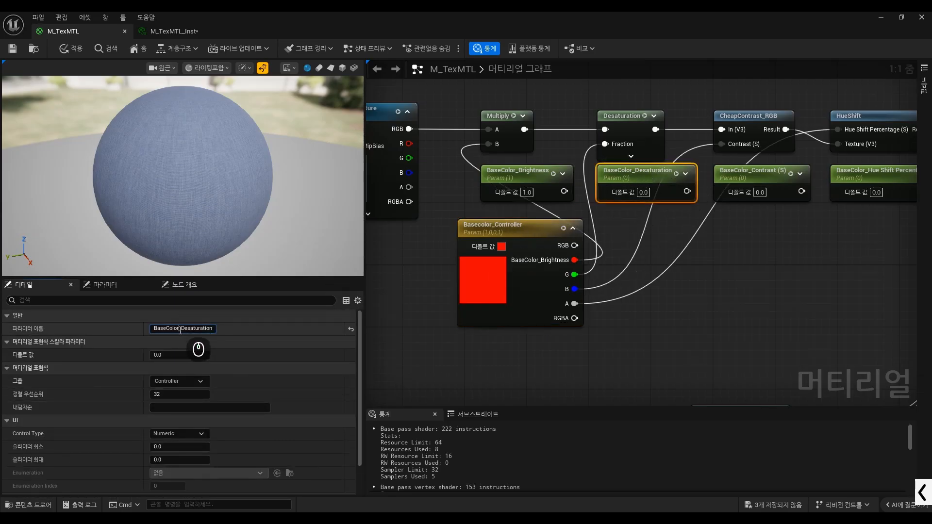
{"action": "double_click", "coordinate": [183, 328]}
{"action": "key", "text": "ctrl+c"}
{"action": "left_click", "coordinate": [533, 316]}
{"action": "scroll", "coordinate": [269, 393], "scroll_direction": "down", "scroll_amount": 5}
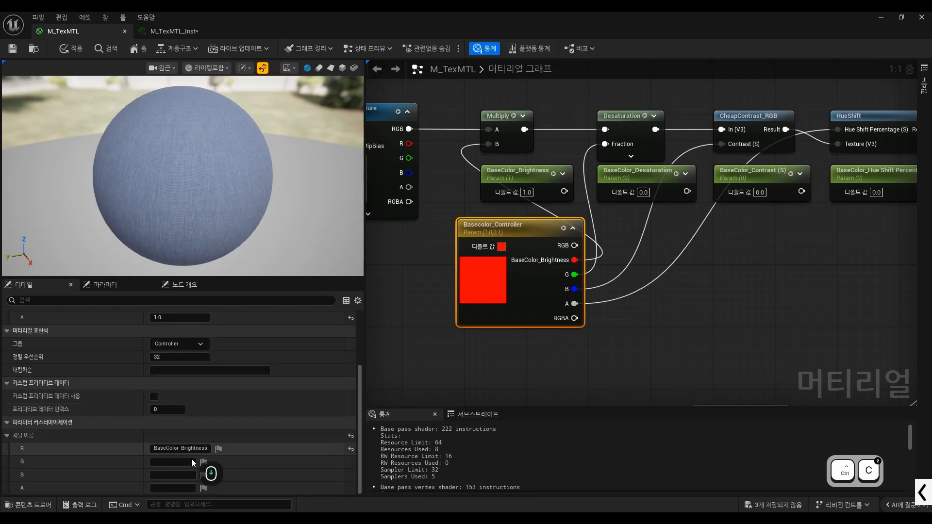
{"action": "left_click", "coordinate": [186, 462]}
{"action": "key", "text": "ctrl+v"}
{"action": "left_click", "coordinate": [566, 351]}
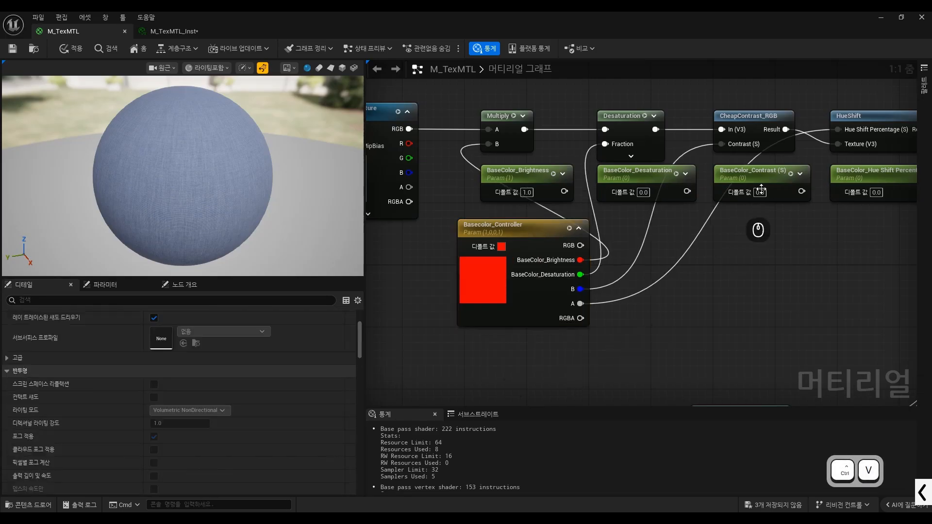
Step: Name Basecolor_Controller's B channel BaseColor_Contrast (S), reusing the name of the existing contrast parameter
{"action": "left_click", "coordinate": [750, 173]}
{"action": "scroll", "coordinate": [229, 427], "scroll_direction": "up", "scroll_amount": 3}
{"action": "double_click", "coordinate": [183, 328]}
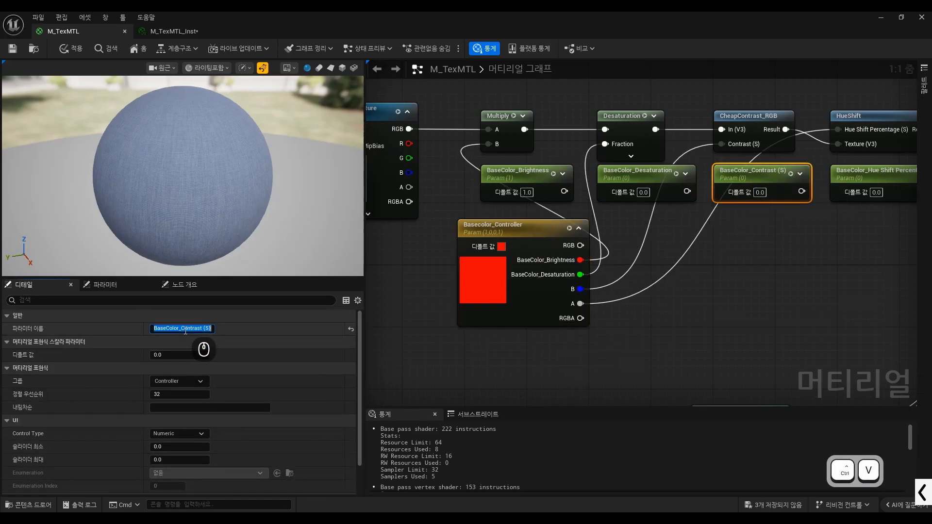
{"action": "key", "text": "ctrl+c"}
{"action": "key", "text": "ctrl+c"}
{"action": "left_click", "coordinate": [543, 294]}
{"action": "scroll", "coordinate": [221, 439], "scroll_direction": "down", "scroll_amount": 5}
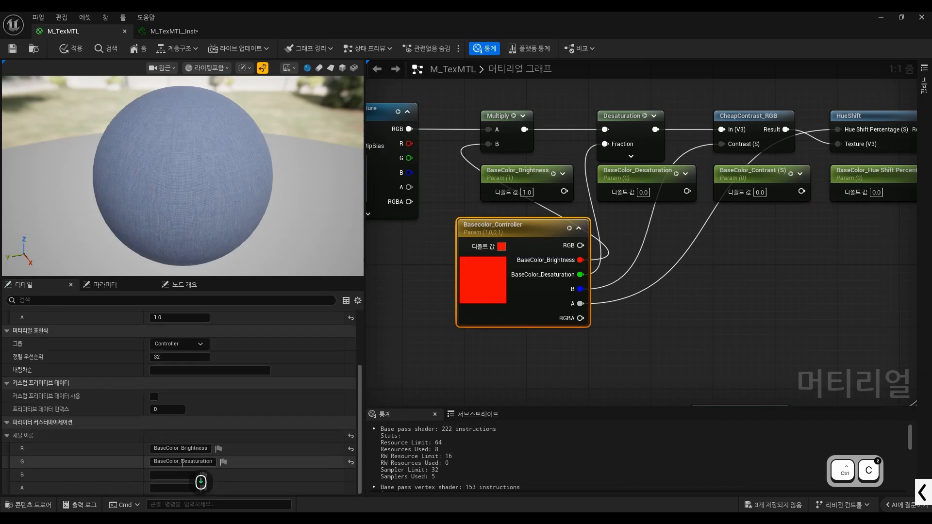
{"action": "left_click", "coordinate": [181, 474]}
{"action": "key", "text": "ctrl+v"}
{"action": "left_click", "coordinate": [647, 358]}
Step: Name Basecolor_Controller's A channel BaseColor_Hue Shift Percentage (S), reusing the name of the existing hue shift parameter
{"action": "scroll", "coordinate": [612, 324], "scroll_direction": "down", "scroll_amount": 2}
{"action": "scroll", "coordinate": [801, 212], "scroll_direction": "up", "scroll_amount": 2}
{"action": "left_click", "coordinate": [805, 213]}
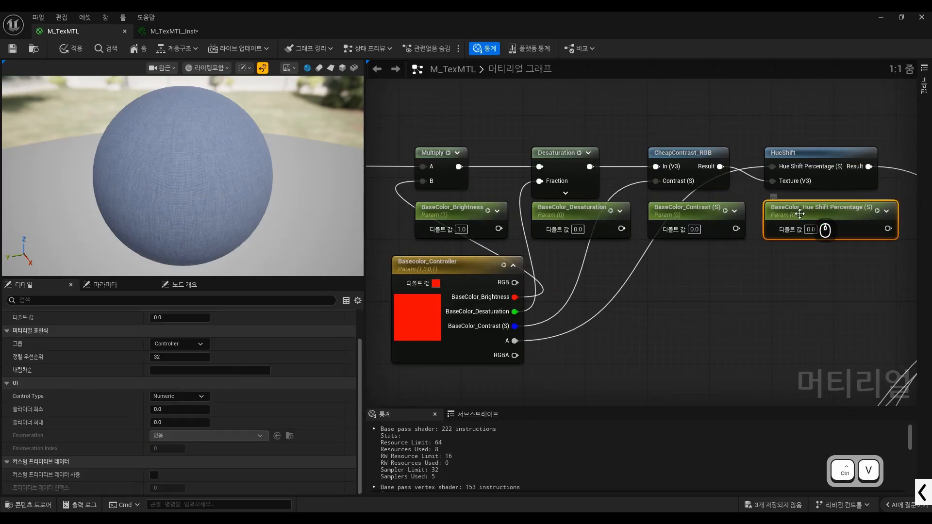
{"action": "scroll", "coordinate": [176, 332], "scroll_direction": "up", "scroll_amount": 2}
{"action": "double_click", "coordinate": [182, 330]}
{"action": "key", "text": "ctrl+c"}
{"action": "key", "text": "ctrl+c"}
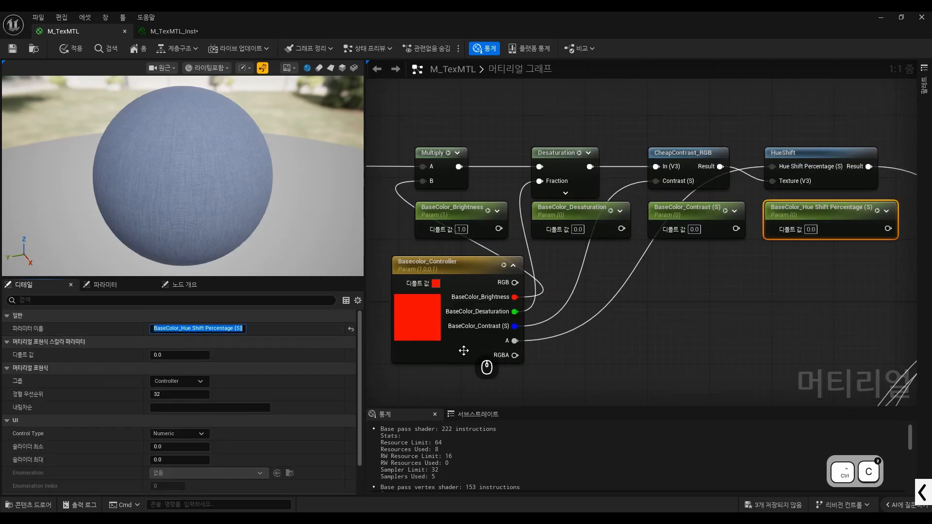
{"action": "left_click", "coordinate": [478, 357]}
{"action": "scroll", "coordinate": [220, 418], "scroll_direction": "down", "scroll_amount": 5}
{"action": "left_click", "coordinate": [178, 488]}
{"action": "key", "text": "ctrl+v"}
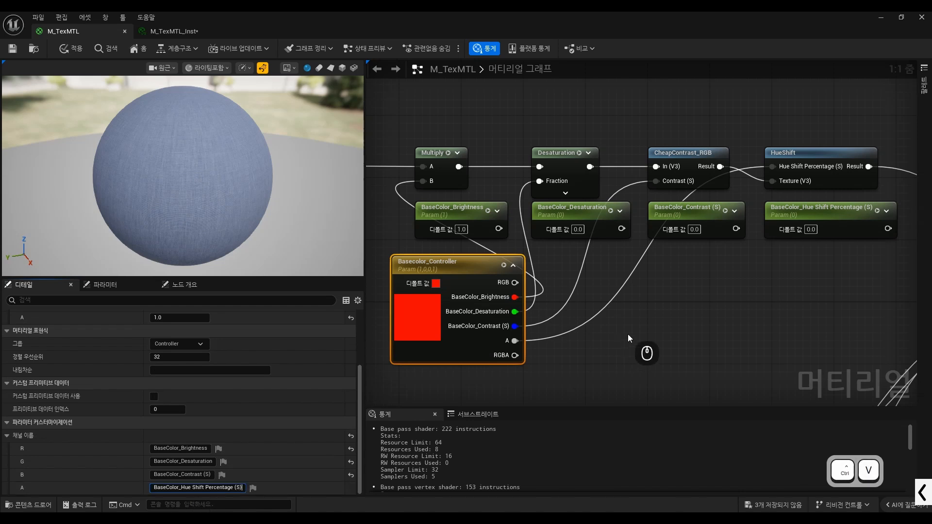
{"action": "left_click", "coordinate": [627, 334]}
Step: Shift the Basecolor_Controller node slightly further left in the graph, away from the nodes it feeds
{"action": "scroll", "coordinate": [535, 332], "scroll_direction": "down", "scroll_amount": 2}
{"action": "scroll", "coordinate": [490, 330], "scroll_direction": "up", "scroll_amount": 2}
{"action": "left_click_drag", "start_coordinate": [441, 315], "coordinate": [416, 325]}
{"action": "right_click_drag", "start_coordinate": [431, 339], "coordinate": [467, 328]}
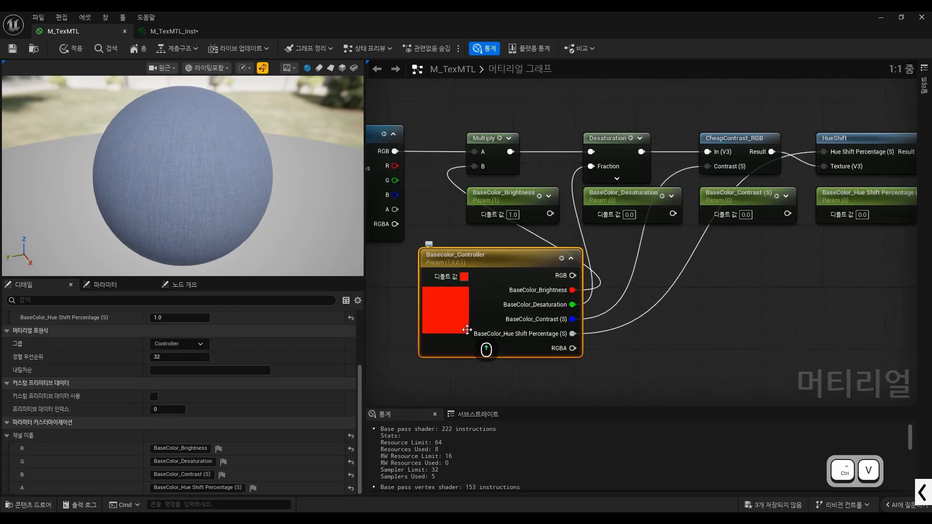
{"action": "key", "text": "ctrl+alt+g"}
{"action": "mouse_move", "coordinate": [505, 300]}
{"action": "left_mouse_down"}
{"action": "mouse_move", "coordinate": [586, 300]}
{"action": "mouse_move", "coordinate": [578, 311]}
{"action": "left_mouse_up"}
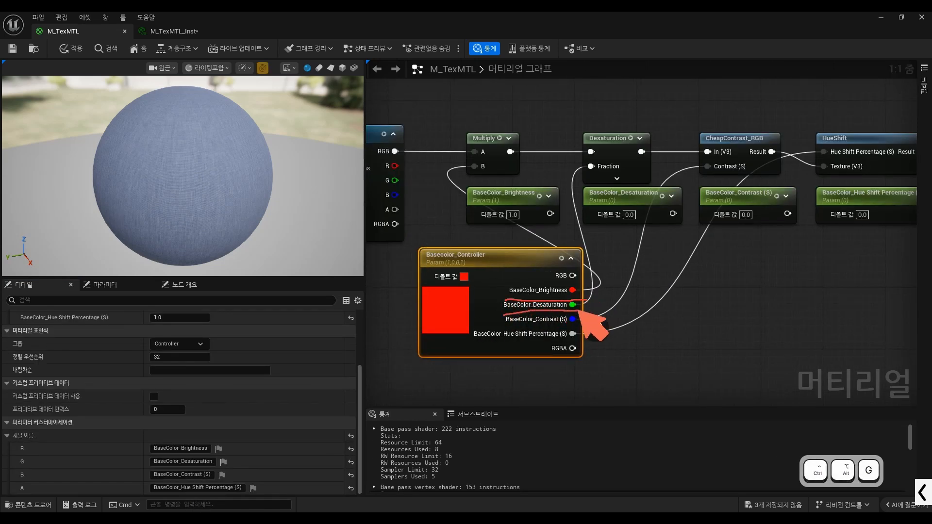
{"action": "left_click_drag", "start_coordinate": [496, 290], "coordinate": [464, 335]}
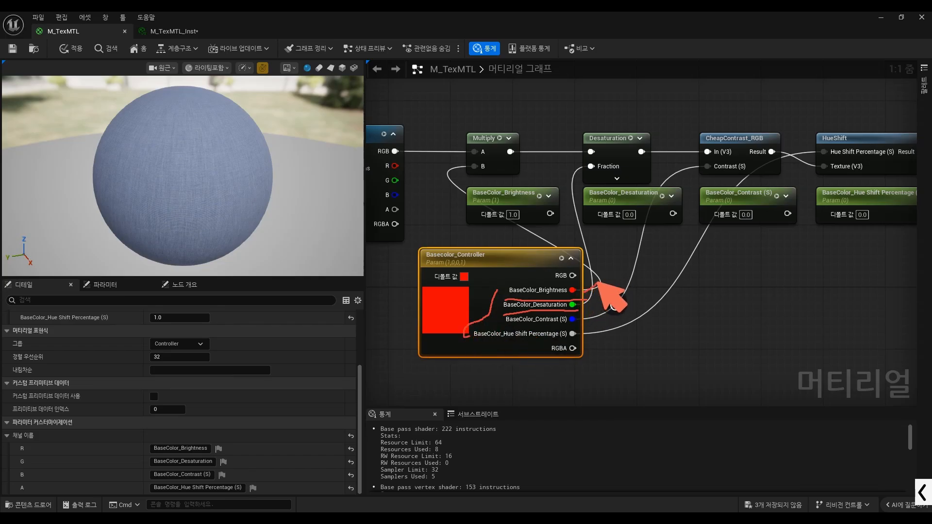
{"action": "mouse_move", "coordinate": [598, 283]}
{"action": "left_mouse_down"}
{"action": "mouse_move", "coordinate": [505, 221]}
{"action": "mouse_move", "coordinate": [459, 177]}
{"action": "left_mouse_up"}
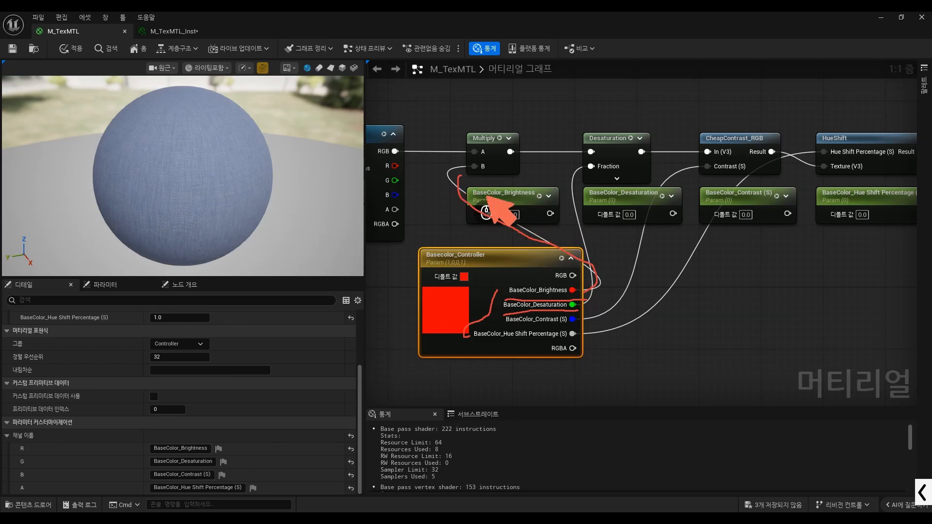
{"action": "mouse_move", "coordinate": [457, 187]}
{"action": "left_mouse_down"}
{"action": "mouse_move", "coordinate": [548, 178]}
{"action": "mouse_move", "coordinate": [548, 213]}
{"action": "mouse_move", "coordinate": [488, 223]}
{"action": "left_mouse_up"}
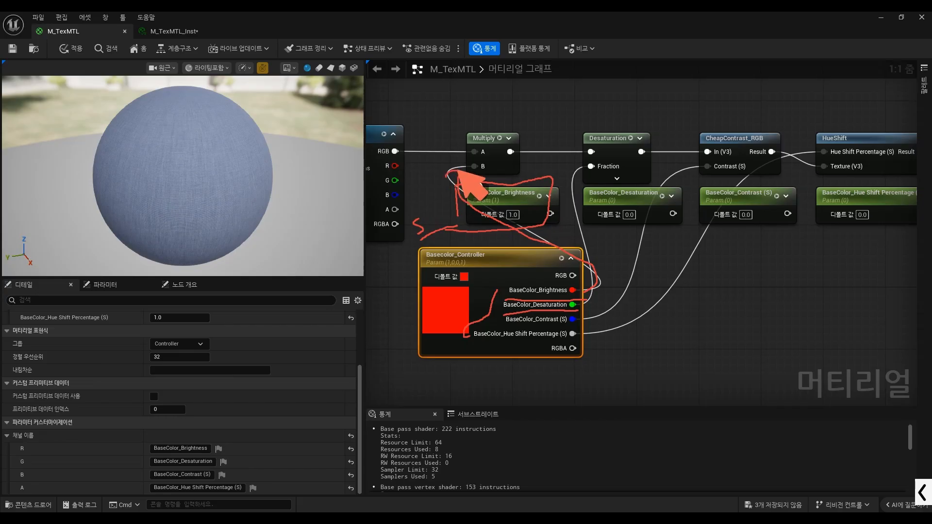
{"action": "key", "text": "ctrl+alt+g"}
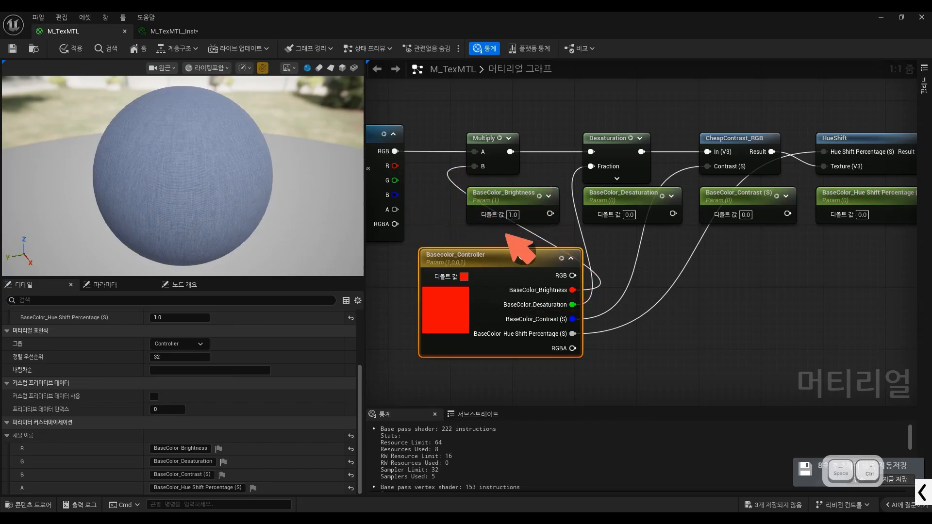
Step: Place the Basecolor_Controller node directly below the Basecolor_Texture node so its wires run clear of the Multiply input
{"action": "left_click", "coordinate": [667, 337]}
{"action": "scroll", "coordinate": [547, 287], "scroll_direction": "down", "scroll_amount": 1}
{"action": "scroll", "coordinate": [503, 270], "scroll_direction": "down", "scroll_amount": 4}
{"action": "left_click_drag", "start_coordinate": [528, 267], "coordinate": [495, 269]}
{"action": "scroll", "coordinate": [456, 274], "scroll_direction": "up", "scroll_amount": 3}
{"action": "scroll", "coordinate": [521, 278], "scroll_direction": "up", "scroll_amount": 2}
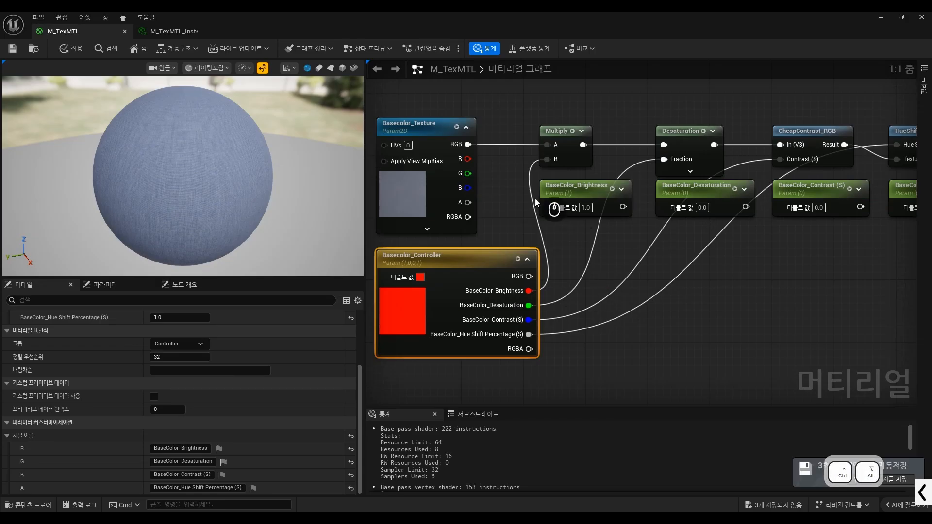
{"action": "scroll", "coordinate": [545, 235], "scroll_direction": "down", "scroll_amount": 1}
{"action": "scroll", "coordinate": [522, 262], "scroll_direction": "up", "scroll_amount": 2}
{"action": "key", "text": "ctrl+alt+g"}
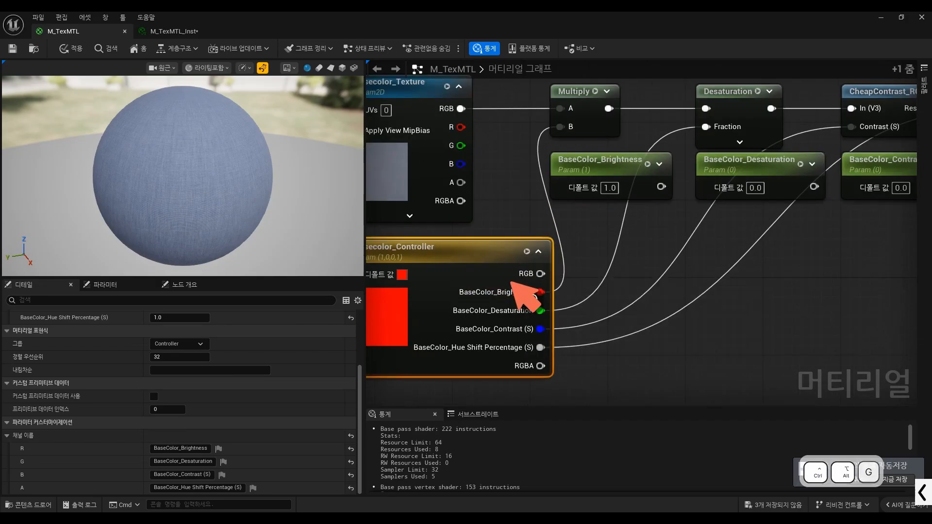
{"action": "mouse_move", "coordinate": [514, 282]}
{"action": "left_mouse_down"}
{"action": "mouse_move", "coordinate": [542, 281]}
{"action": "mouse_move", "coordinate": [597, 255]}
{"action": "mouse_move", "coordinate": [609, 239]}
{"action": "mouse_move", "coordinate": [665, 220]}
{"action": "mouse_move", "coordinate": [679, 252]}
{"action": "left_mouse_up"}
{"action": "left_click_drag", "start_coordinate": [808, 204], "coordinate": [779, 247]}
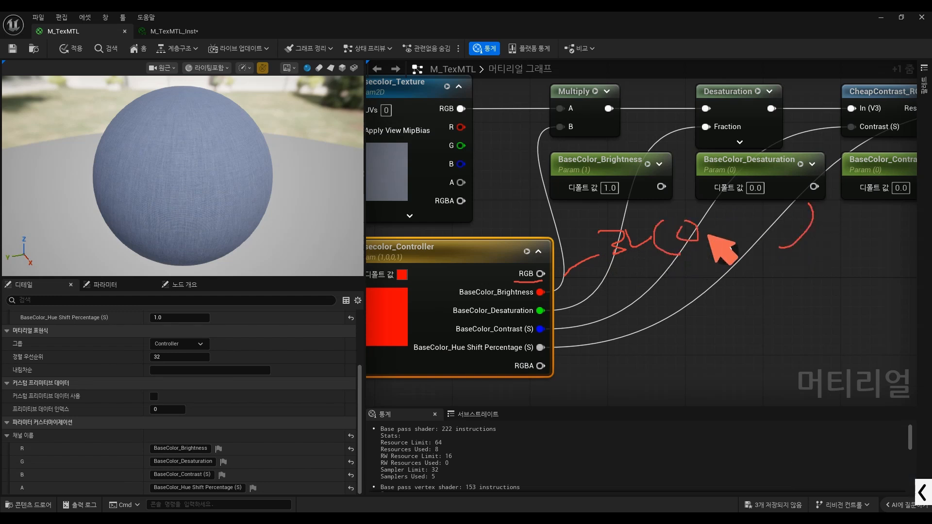
{"action": "left_click_drag", "start_coordinate": [726, 231], "coordinate": [739, 240]}
{"action": "left_click_drag", "start_coordinate": [778, 216], "coordinate": [786, 235]}
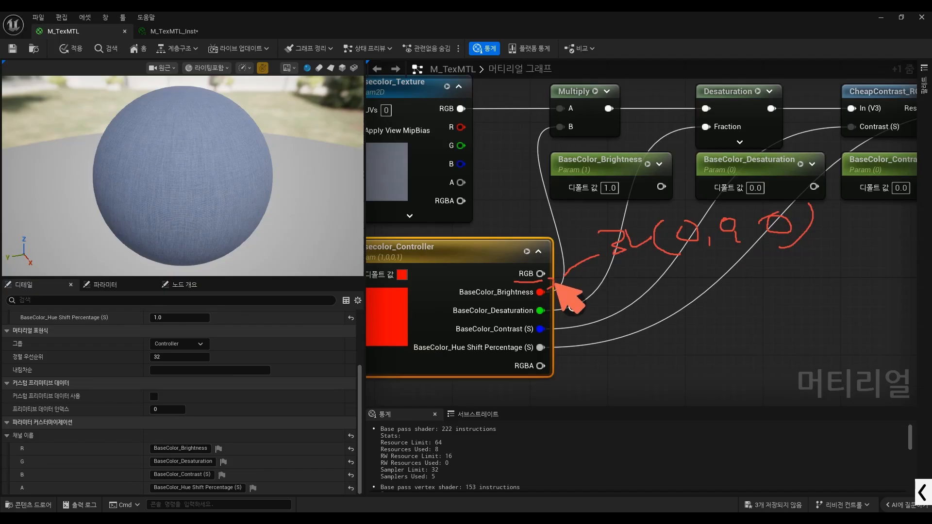
{"action": "mouse_move", "coordinate": [556, 296]}
{"action": "left_mouse_down"}
{"action": "mouse_move", "coordinate": [588, 308]}
{"action": "mouse_move", "coordinate": [566, 327]}
{"action": "mouse_move", "coordinate": [561, 312]}
{"action": "mouse_move", "coordinate": [629, 282]}
{"action": "left_mouse_up"}
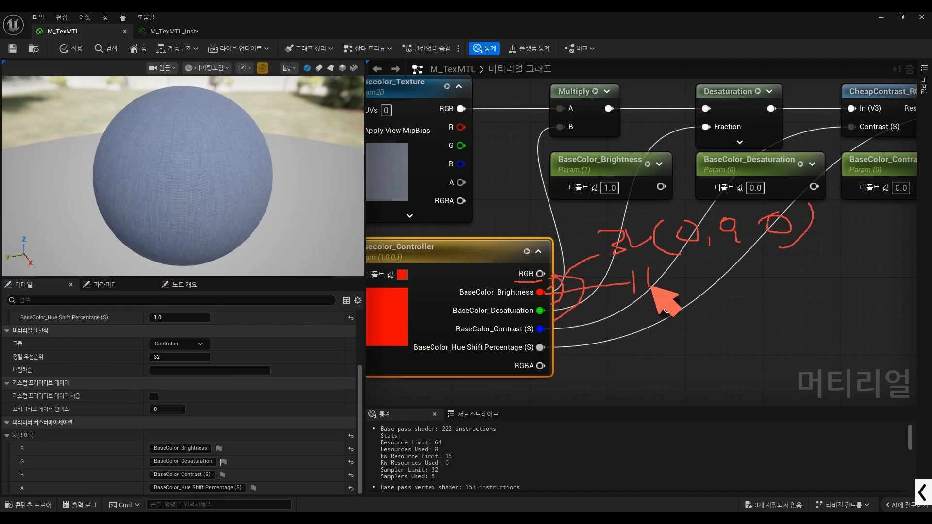
{"action": "left_click_drag", "start_coordinate": [702, 258], "coordinate": [708, 282]}
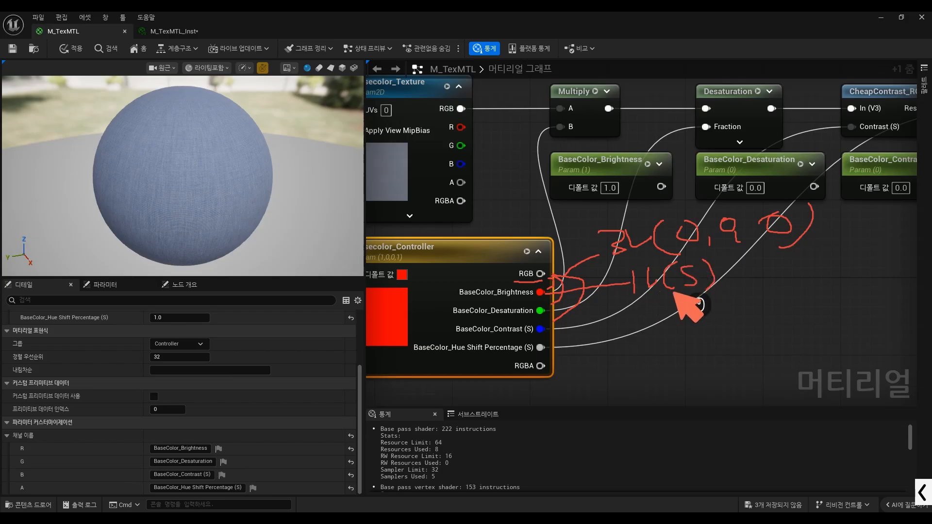
{"action": "left_click_drag", "start_coordinate": [556, 314], "coordinate": [638, 328]}
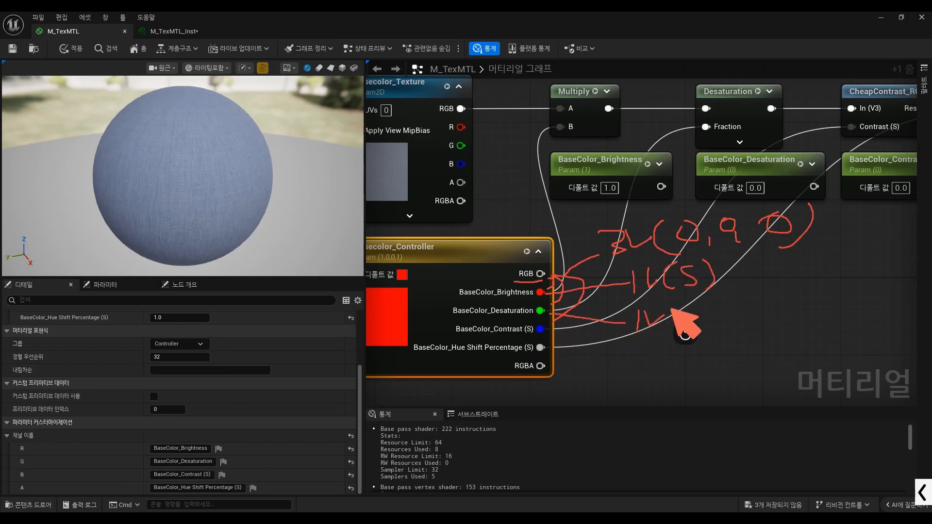
{"action": "left_click_drag", "start_coordinate": [683, 303], "coordinate": [675, 336]}
{"action": "mouse_move", "coordinate": [553, 329]}
{"action": "left_mouse_down"}
{"action": "mouse_move", "coordinate": [647, 360]}
{"action": "mouse_move", "coordinate": [629, 374]}
{"action": "mouse_move", "coordinate": [682, 351]}
{"action": "left_mouse_up"}
{"action": "mouse_move", "coordinate": [698, 335]}
{"action": "left_mouse_down"}
{"action": "mouse_move", "coordinate": [697, 365]}
{"action": "mouse_move", "coordinate": [726, 360]}
{"action": "mouse_move", "coordinate": [714, 365]}
{"action": "left_mouse_up"}
{"action": "mouse_move", "coordinate": [722, 329]}
{"action": "left_mouse_down"}
{"action": "mouse_move", "coordinate": [753, 345]}
{"action": "mouse_move", "coordinate": [733, 376]}
{"action": "left_mouse_up"}
{"action": "key", "text": "Delete"}
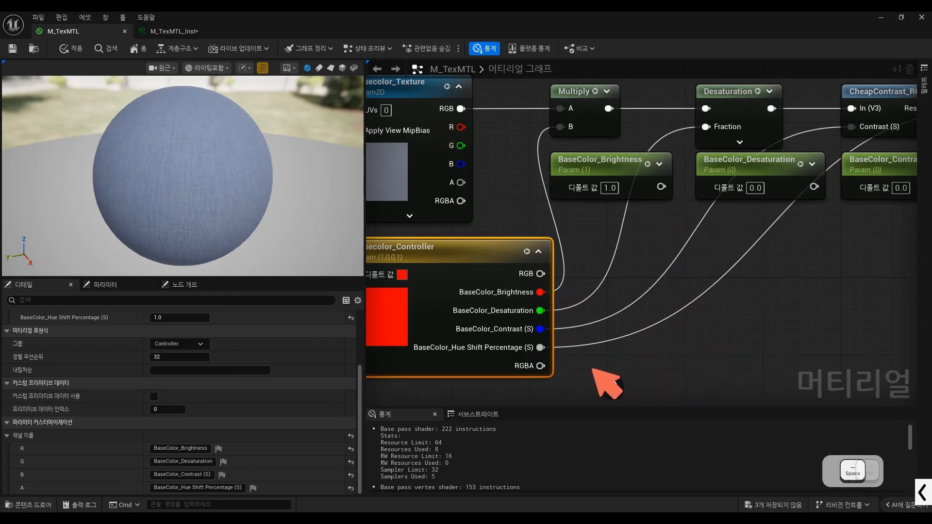
{"action": "key", "text": "ctrl+alt+g"}
{"action": "left_click", "coordinate": [607, 354]}
{"action": "scroll", "coordinate": [488, 308], "scroll_direction": "down", "scroll_amount": 3}
{"action": "left_click", "coordinate": [477, 282]}
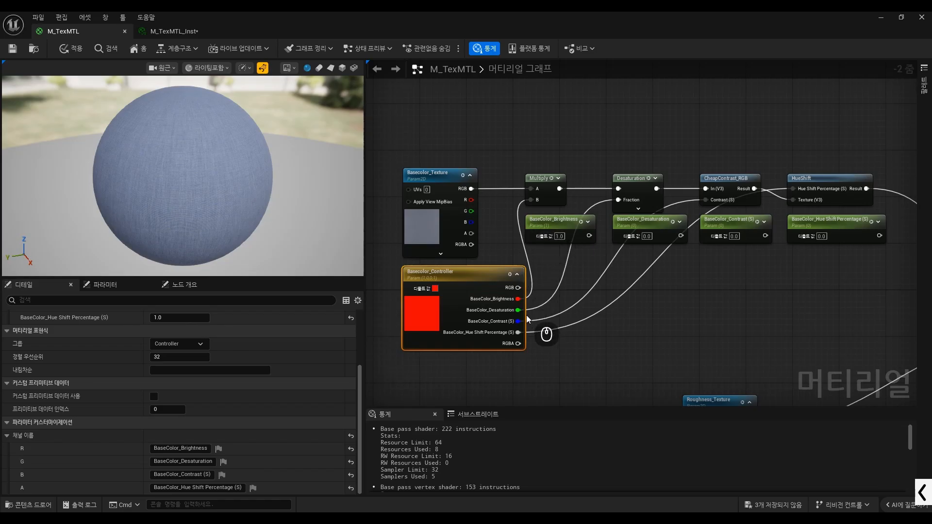
{"action": "key", "text": "ctrl+alt+g"}
{"action": "left_click_drag", "start_coordinate": [536, 304], "coordinate": [601, 222]}
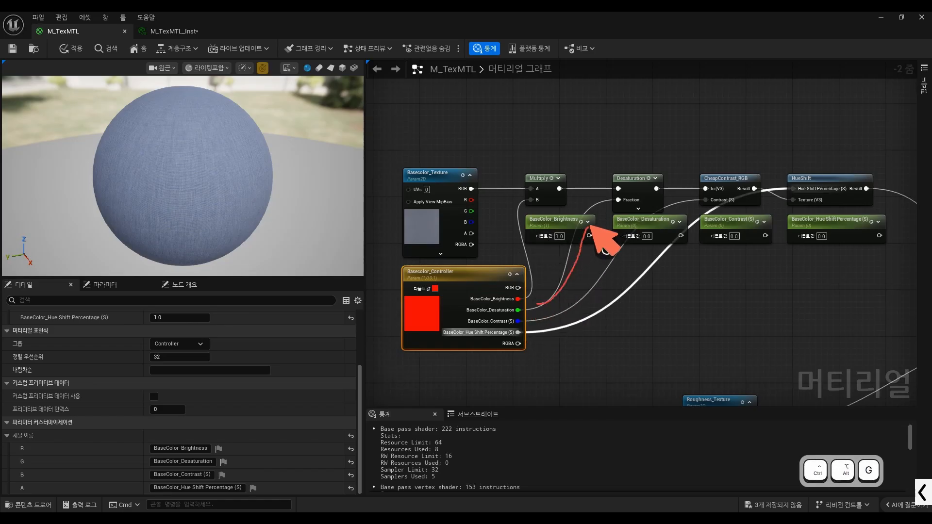
{"action": "left_click_drag", "start_coordinate": [540, 320], "coordinate": [643, 223]}
{"action": "mouse_move", "coordinate": [543, 337]}
{"action": "left_mouse_down"}
{"action": "mouse_move", "coordinate": [695, 214]}
{"action": "mouse_move", "coordinate": [750, 190]}
{"action": "mouse_move", "coordinate": [747, 214]}
{"action": "left_mouse_up"}
{"action": "key", "text": "ctrl+alt+g"}
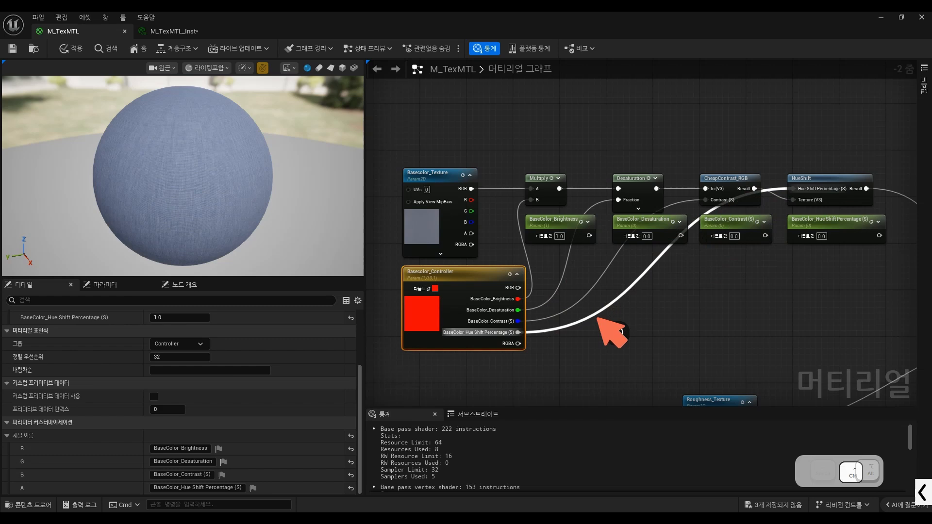
Step: Save the M_TexMTL material and switch to its instance M_TexMTL_Inst
{"action": "left_click", "coordinate": [576, 347]}
{"action": "left_click", "coordinate": [13, 46]}
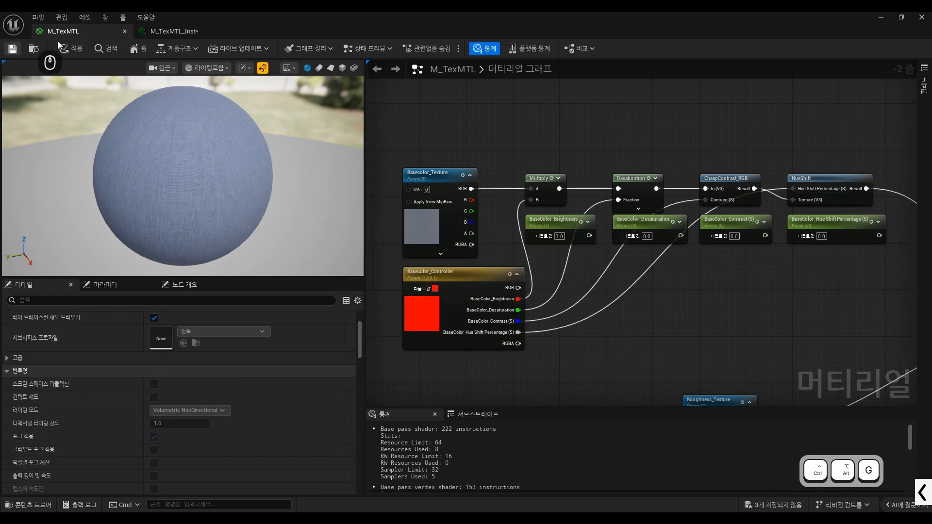
{"action": "left_click", "coordinate": [156, 32]}
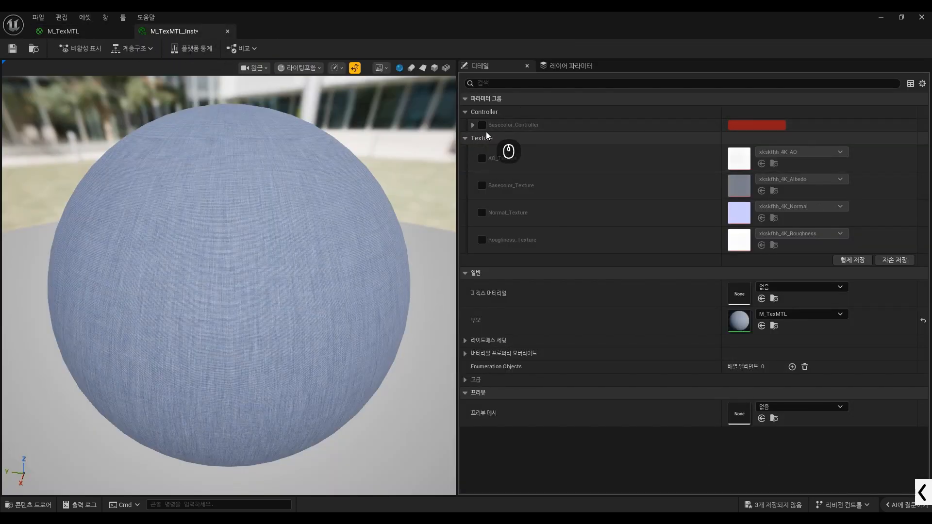
Step: Expand Basecolor_Controller in the instance's Controller group and enable its override
{"action": "mouse_move", "coordinate": [469, 119]}
{"action": "left_mouse_down"}
{"action": "mouse_move", "coordinate": [551, 121]}
{"action": "mouse_move", "coordinate": [475, 131]}
{"action": "left_mouse_up"}
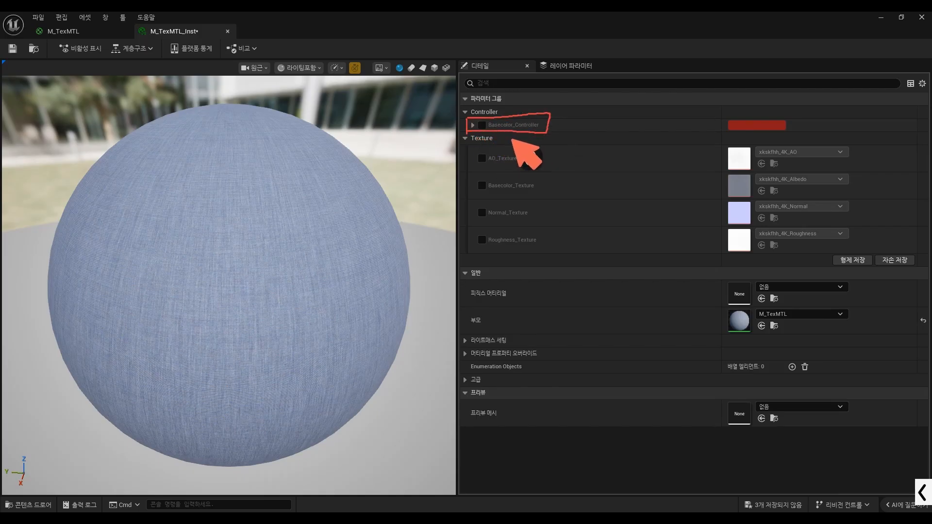
{"action": "key", "text": "ctrl+alt+g"}
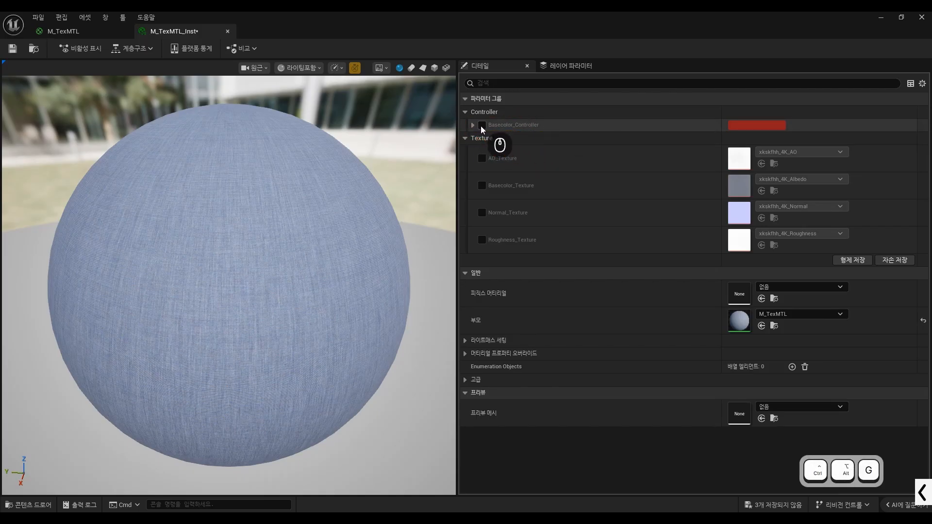
{"action": "left_click", "coordinate": [473, 125]}
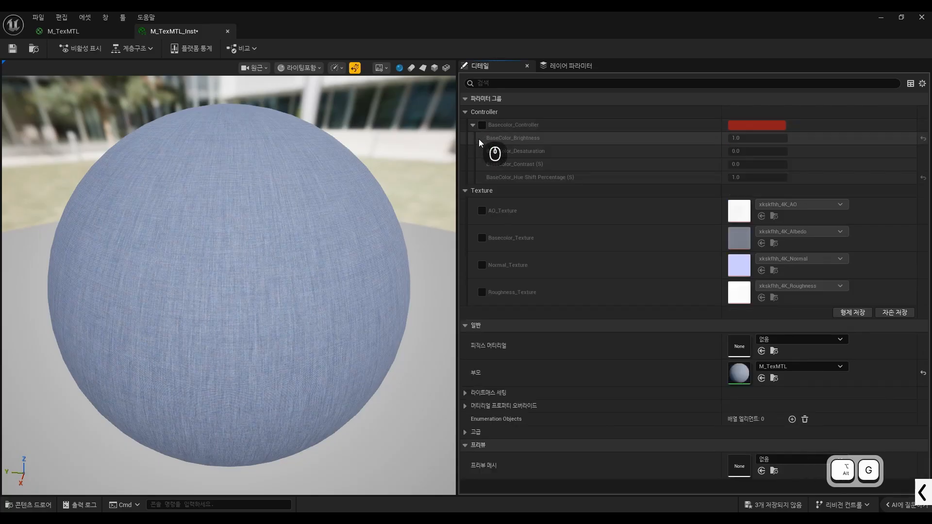
{"action": "key", "text": "ctrl+alt+g"}
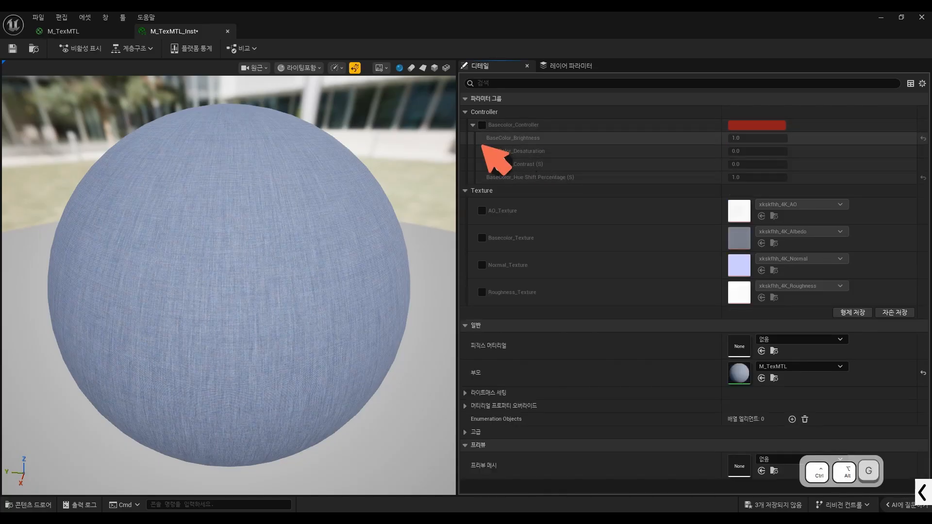
{"action": "mouse_move", "coordinate": [485, 143]}
{"action": "left_mouse_down"}
{"action": "mouse_move", "coordinate": [538, 144]}
{"action": "mouse_move", "coordinate": [544, 156]}
{"action": "left_mouse_up"}
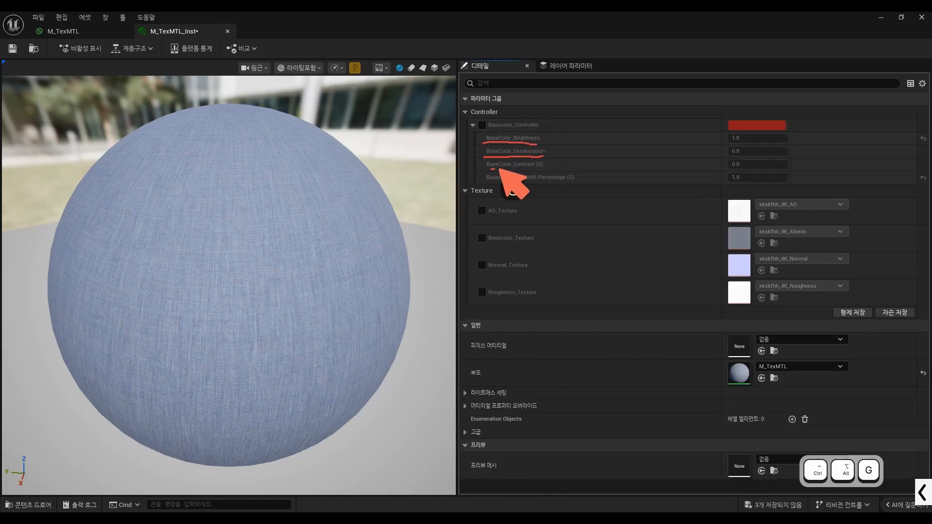
{"action": "key", "text": "space"}
{"action": "key", "text": "ctrl+alt+g"}
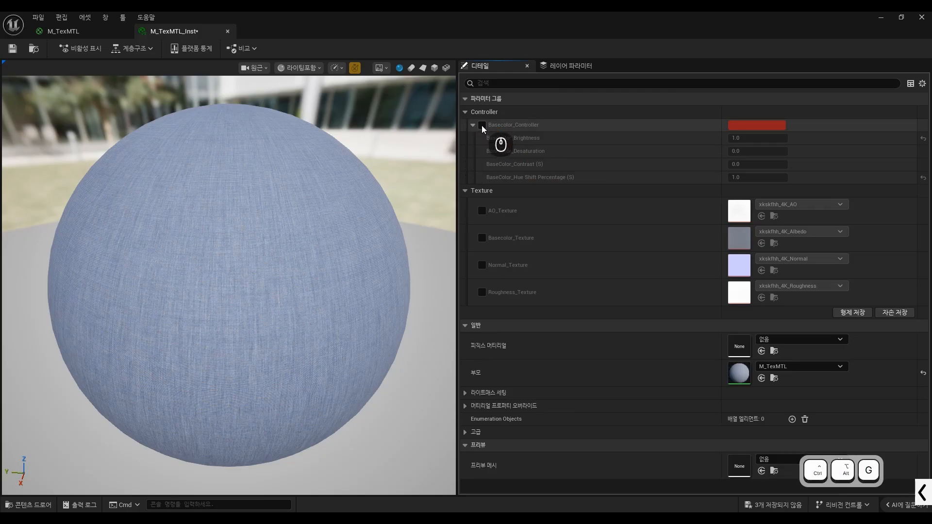
{"action": "left_click", "coordinate": [482, 125]}
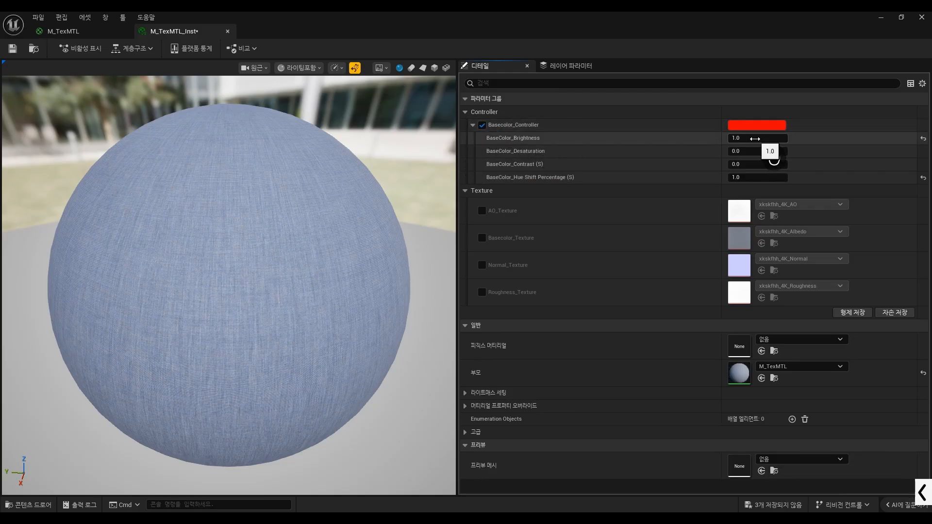
Step: After trying BaseColor_Brightness at about 0.03, set both BaseColor_Brightness and BaseColor_Desaturation to 1 in the instance
{"action": "mouse_move", "coordinate": [779, 158]}
{"action": "left_mouse_down"}
{"action": "mouse_move", "coordinate": [827, 156]}
{"action": "mouse_move", "coordinate": [746, 156]}
{"action": "mouse_move", "coordinate": [779, 158]}
{"action": "left_mouse_up"}
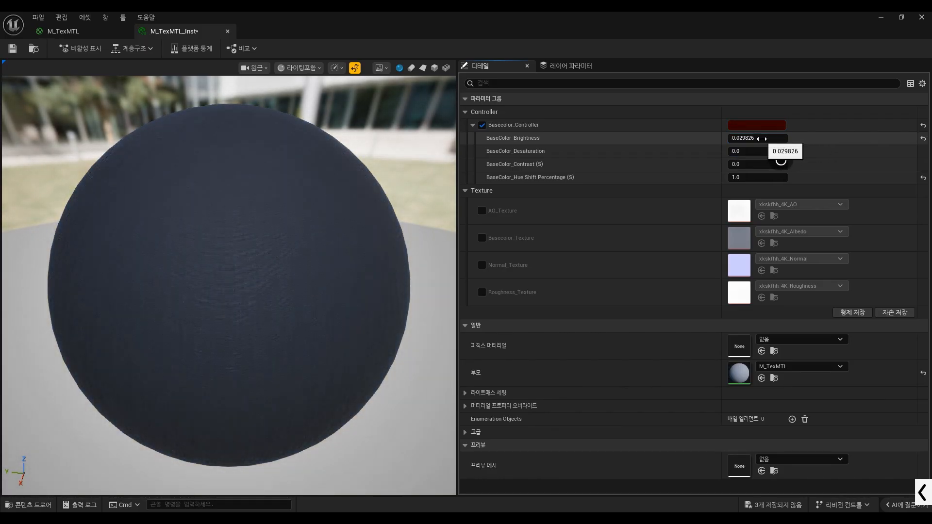
{"action": "left_click", "coordinate": [758, 138]}
{"action": "type", "text": "1"}
{"action": "key", "text": "Return"}
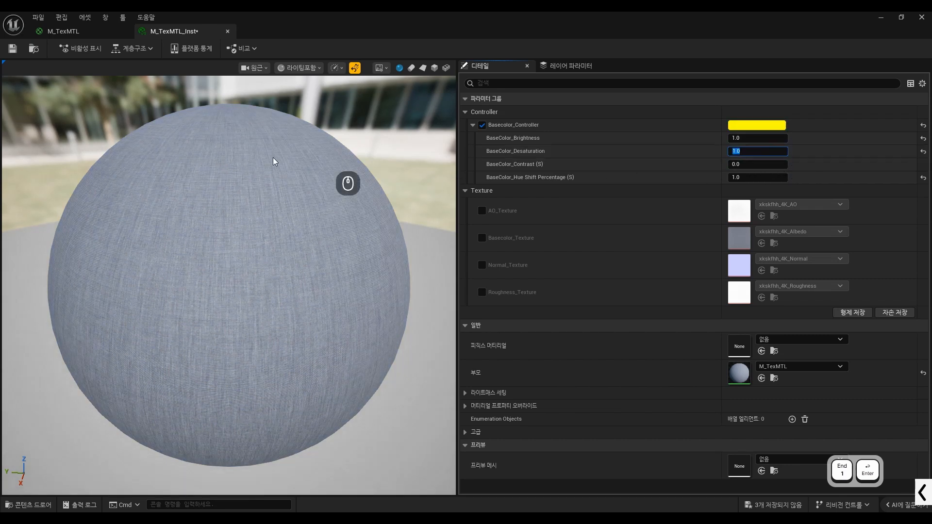
{"action": "key", "text": "ctrl+alt+g"}
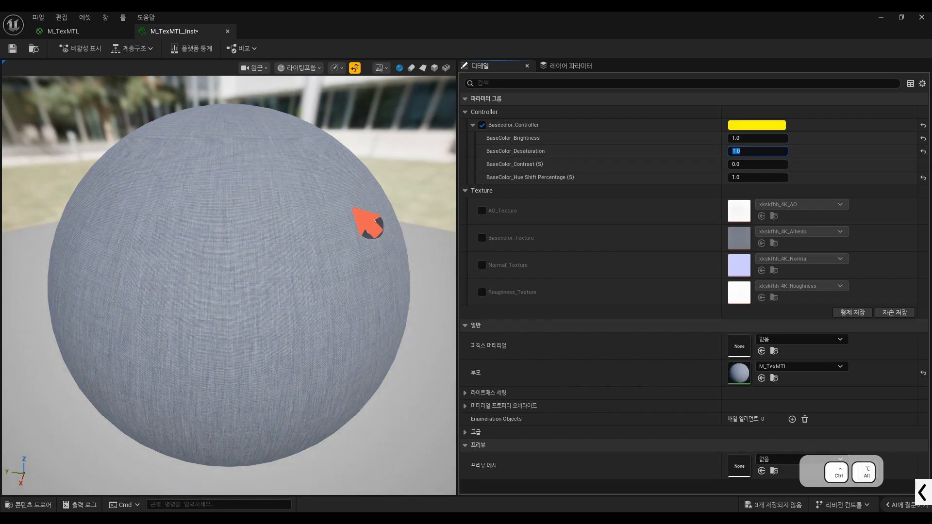
{"action": "mouse_move", "coordinate": [355, 206]}
{"action": "left_mouse_down"}
{"action": "mouse_move", "coordinate": [385, 181]}
{"action": "mouse_move", "coordinate": [358, 215]}
{"action": "left_mouse_up"}
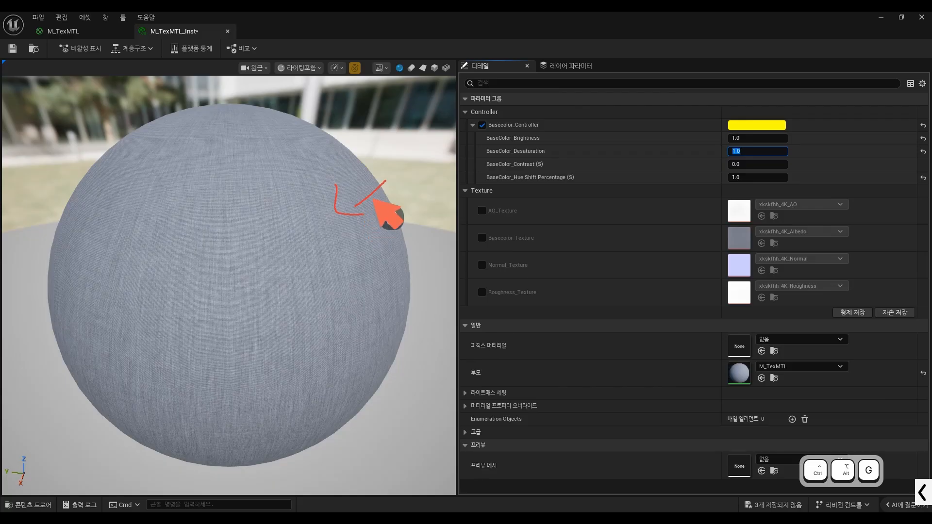
Step: Set BaseColor_Desaturation, BaseColor_Contrast (S) and BaseColor_Hue Shift Percentage (S) to 0 in the instance, and return to the M_TexMTL material
{"action": "key", "text": "ctrl+alt+g"}
{"action": "type", "text": "0"}
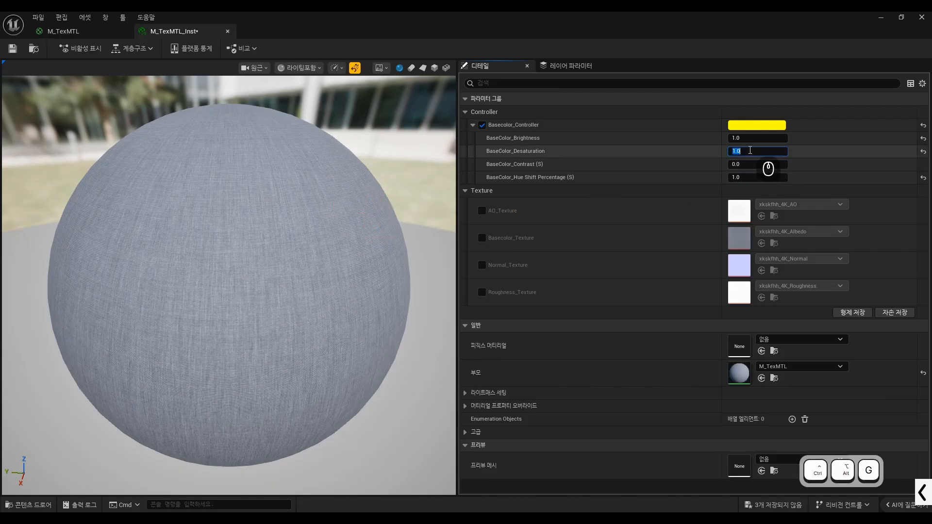
{"action": "key", "text": "Return"}
{"action": "mouse_move", "coordinate": [745, 163]}
{"action": "left_mouse_down"}
{"action": "mouse_move", "coordinate": [757, 163]}
{"action": "mouse_move", "coordinate": [749, 177]}
{"action": "mouse_move", "coordinate": [689, 178]}
{"action": "mouse_move", "coordinate": [752, 178]}
{"action": "left_mouse_up"}
{"action": "left_click", "coordinate": [750, 163]}
{"action": "type", "text": "0"}
{"action": "key", "text": "Return"}
{"action": "type", "text": "0"}
{"action": "key", "text": "Return"}
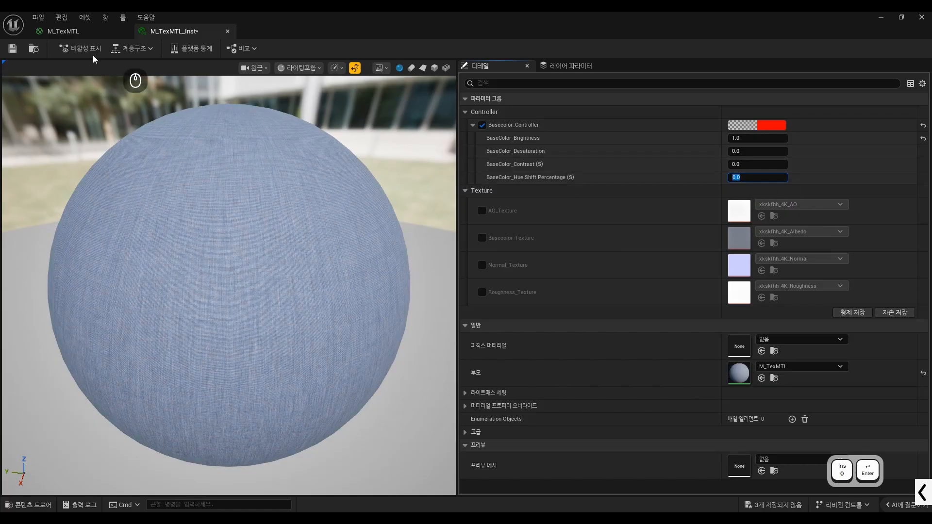
{"action": "left_click", "coordinate": [68, 31]}
{"action": "key", "text": "ctrl+alt+g"}
{"action": "left_click_drag", "start_coordinate": [404, 307], "coordinate": [406, 352]}
{"action": "mouse_move", "coordinate": [406, 258]}
{"action": "left_mouse_down"}
{"action": "mouse_move", "coordinate": [543, 353]}
{"action": "mouse_move", "coordinate": [456, 350]}
{"action": "left_mouse_up"}
{"action": "mouse_move", "coordinate": [522, 243]}
{"action": "left_mouse_down"}
{"action": "mouse_move", "coordinate": [518, 212]}
{"action": "mouse_move", "coordinate": [838, 212]}
{"action": "mouse_move", "coordinate": [884, 246]}
{"action": "mouse_move", "coordinate": [582, 254]}
{"action": "mouse_move", "coordinate": [619, 267]}
{"action": "mouse_move", "coordinate": [661, 256]}
{"action": "mouse_move", "coordinate": [633, 340]}
{"action": "mouse_move", "coordinate": [582, 334]}
{"action": "mouse_move", "coordinate": [557, 346]}
{"action": "left_mouse_up"}
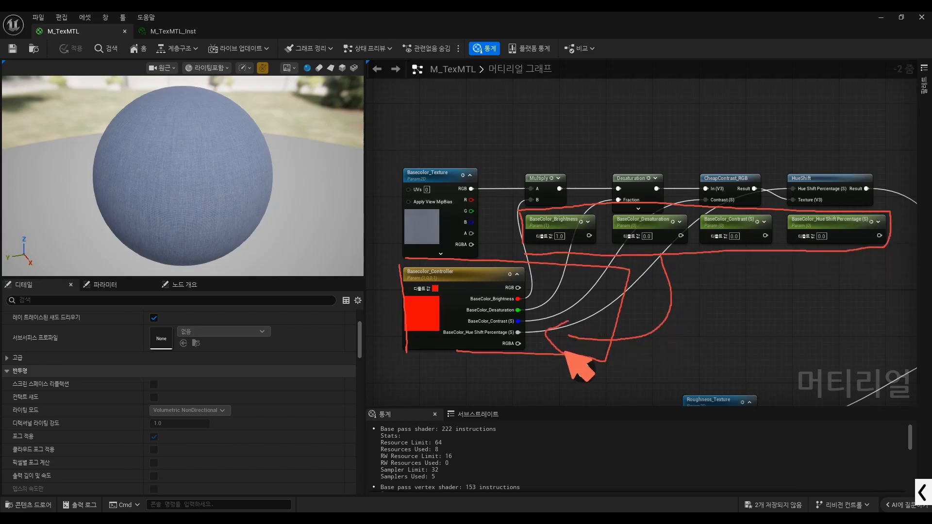
Step: Move the Roughness_Texture node directly below the Basecolor_Controller node
{"action": "scroll", "coordinate": [582, 358], "scroll_direction": "down", "scroll_amount": 4}
{"action": "scroll", "coordinate": [631, 264], "scroll_direction": "up", "scroll_amount": 4}
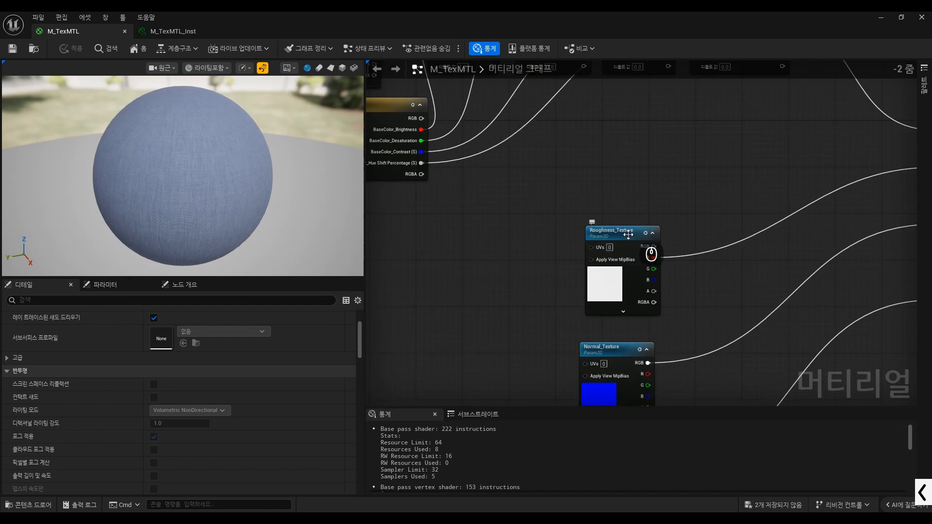
{"action": "scroll", "coordinate": [628, 234], "scroll_direction": "down", "scroll_amount": 2}
{"action": "left_click_drag", "start_coordinate": [626, 229], "coordinate": [467, 227]}
{"action": "scroll", "coordinate": [471, 227], "scroll_direction": "up", "scroll_amount": 1}
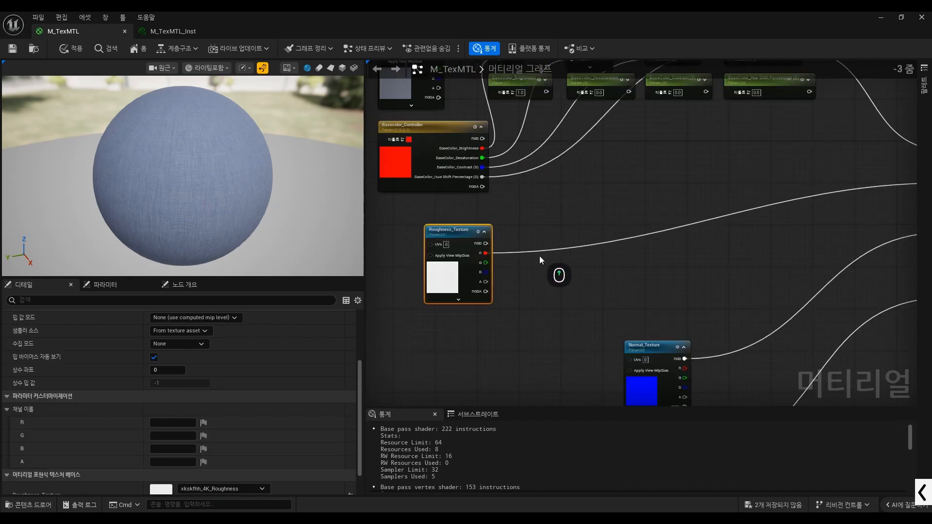
{"action": "left_click", "coordinate": [566, 227]}
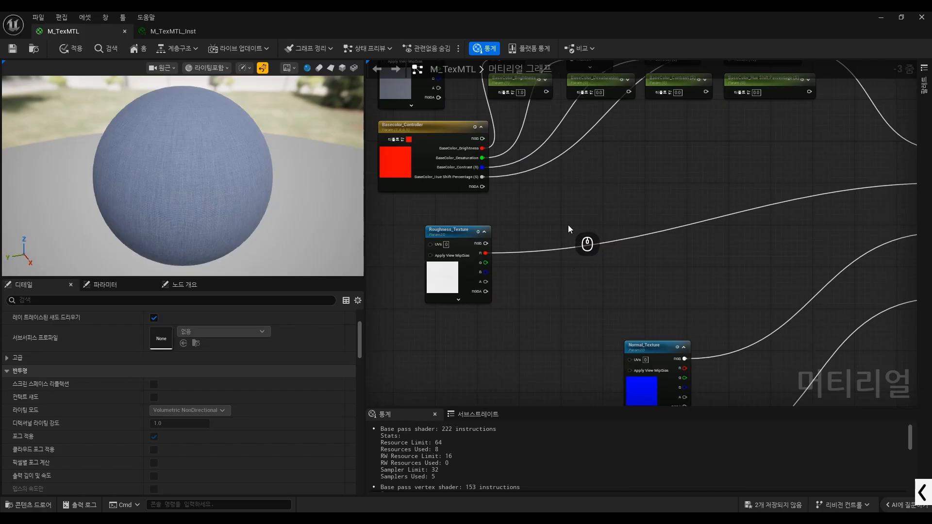
{"action": "scroll", "coordinate": [567, 225], "scroll_direction": "up", "scroll_amount": 1}
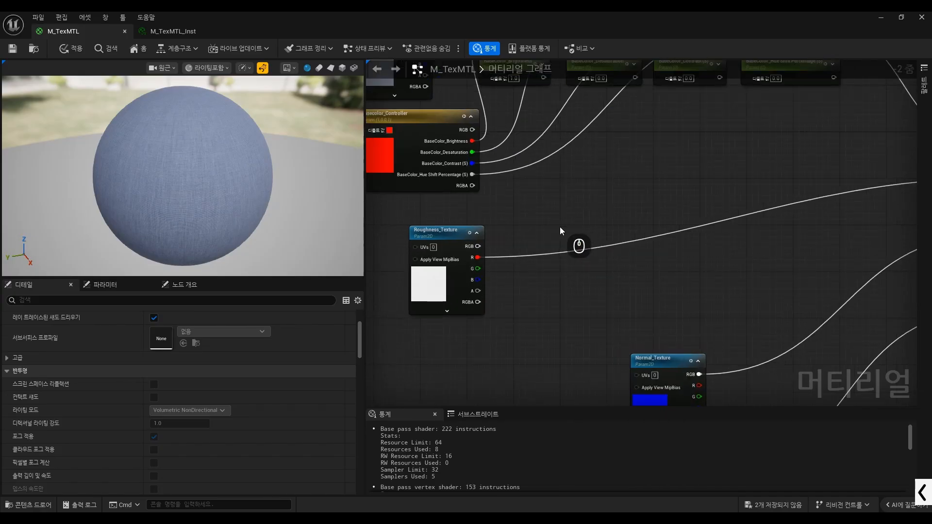
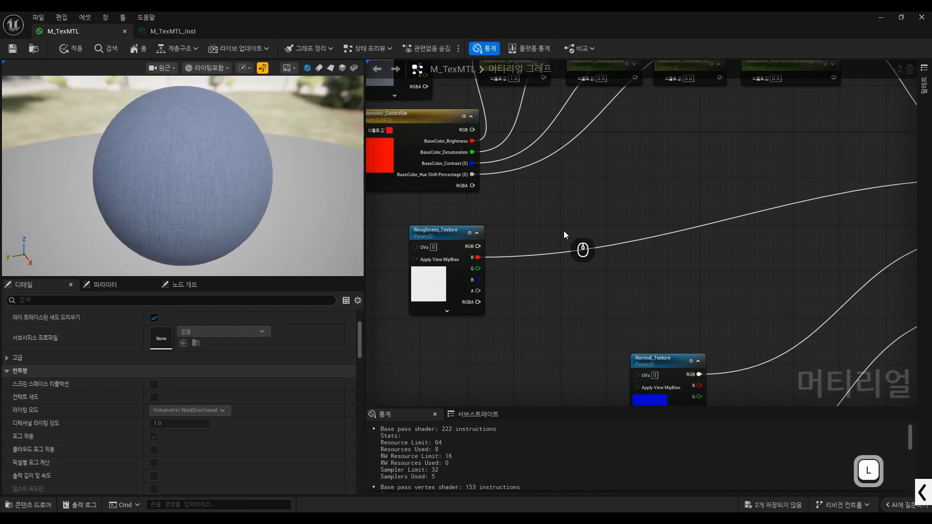
Step: Add a Lerp node beside the Roughness_Texture node, on the output side
{"action": "key", "text": "l"}
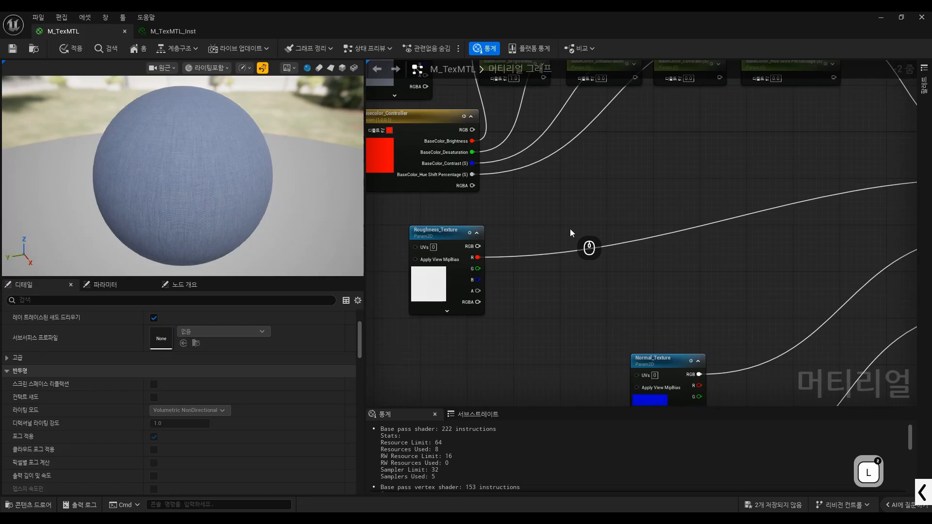
{"action": "left_click", "coordinate": [566, 227]}
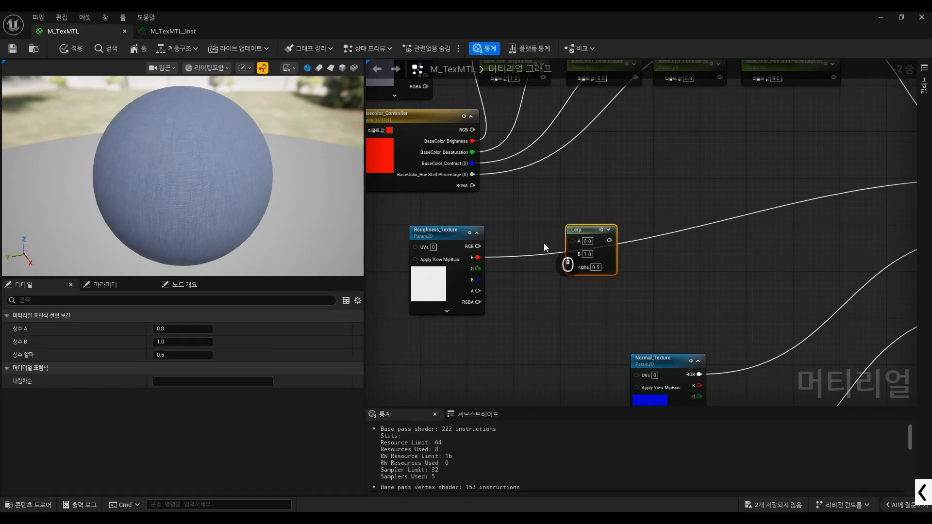
{"action": "scroll", "coordinate": [543, 243], "scroll_direction": "up", "scroll_amount": 2}
{"action": "left_click_drag", "start_coordinate": [597, 232], "coordinate": [589, 231]}
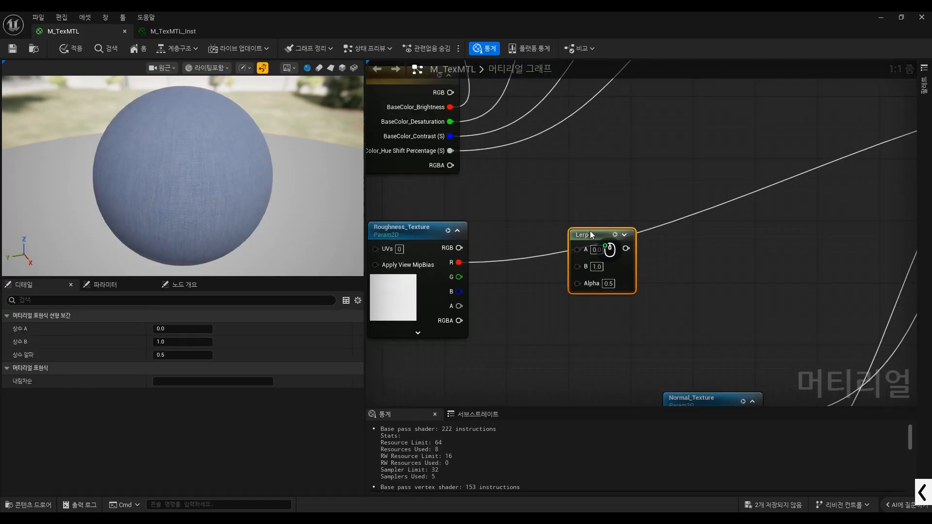
{"action": "scroll", "coordinate": [521, 267], "scroll_direction": "down", "scroll_amount": 2}
{"action": "scroll", "coordinate": [480, 261], "scroll_direction": "up", "scroll_amount": 2}
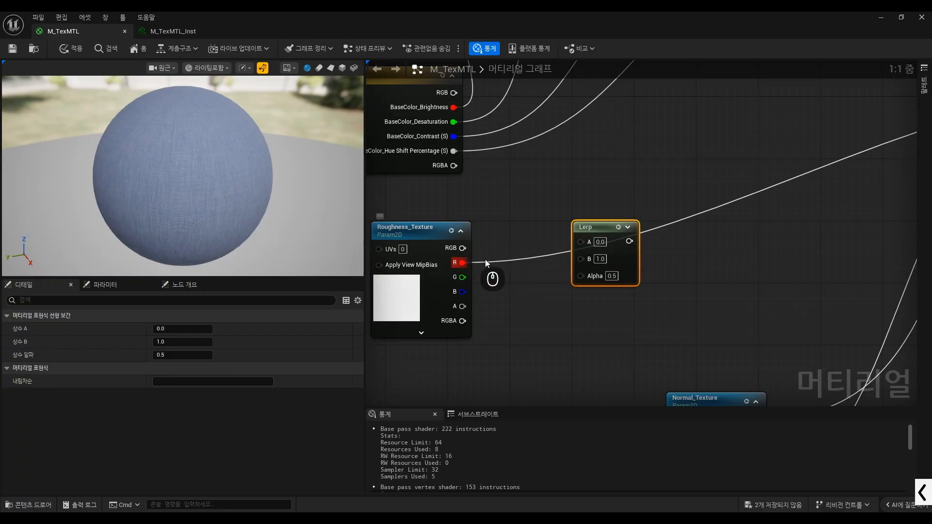
{"action": "scroll", "coordinate": [623, 264], "scroll_direction": "down", "scroll_amount": 3}
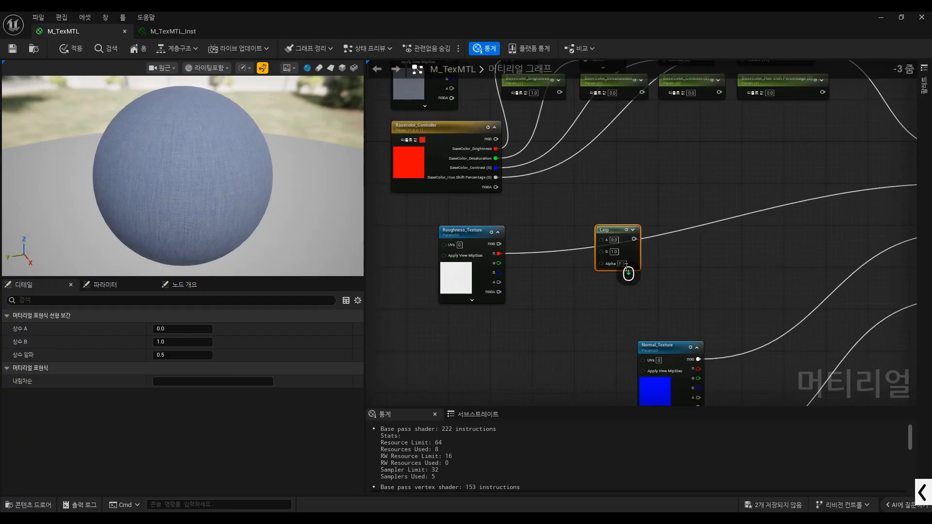
{"action": "scroll", "coordinate": [631, 303], "scroll_direction": "up", "scroll_amount": 2}
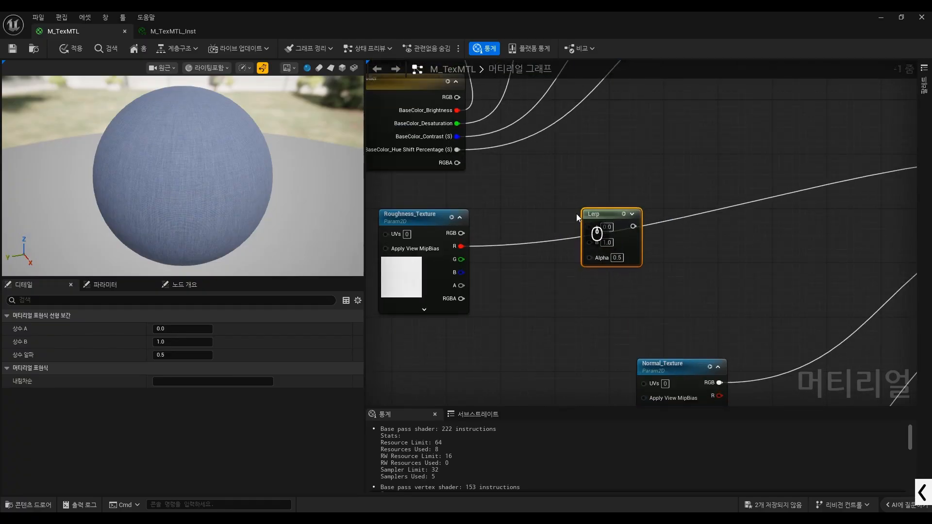
{"action": "key", "text": "ctrl+alt+g"}
{"action": "mouse_move", "coordinate": [576, 264]}
{"action": "left_mouse_down"}
{"action": "mouse_move", "coordinate": [576, 196]}
{"action": "mouse_move", "coordinate": [658, 276]}
{"action": "mouse_move", "coordinate": [580, 271]}
{"action": "left_mouse_up"}
{"action": "mouse_move", "coordinate": [533, 318]}
{"action": "left_mouse_down"}
{"action": "mouse_move", "coordinate": [580, 280]}
{"action": "mouse_move", "coordinate": [581, 294]}
{"action": "left_mouse_up"}
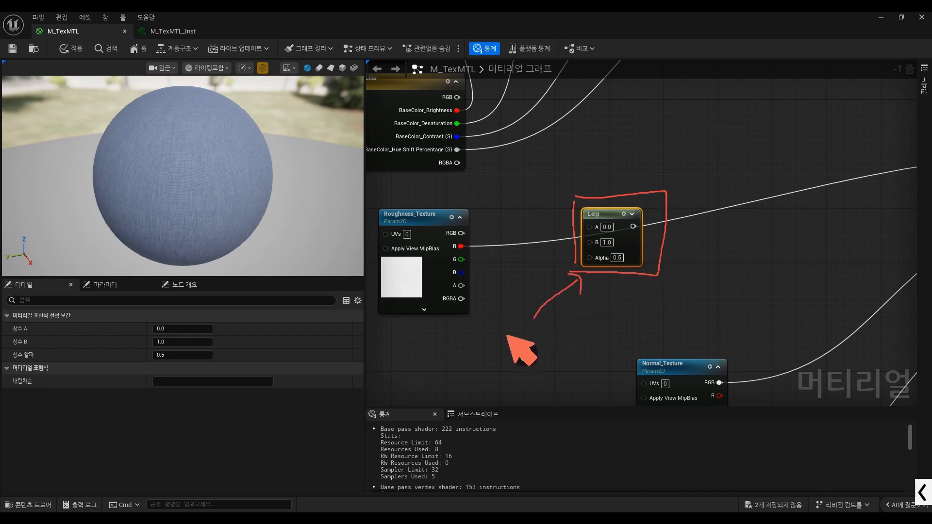
{"action": "key", "text": "ctrl+alt+g"}
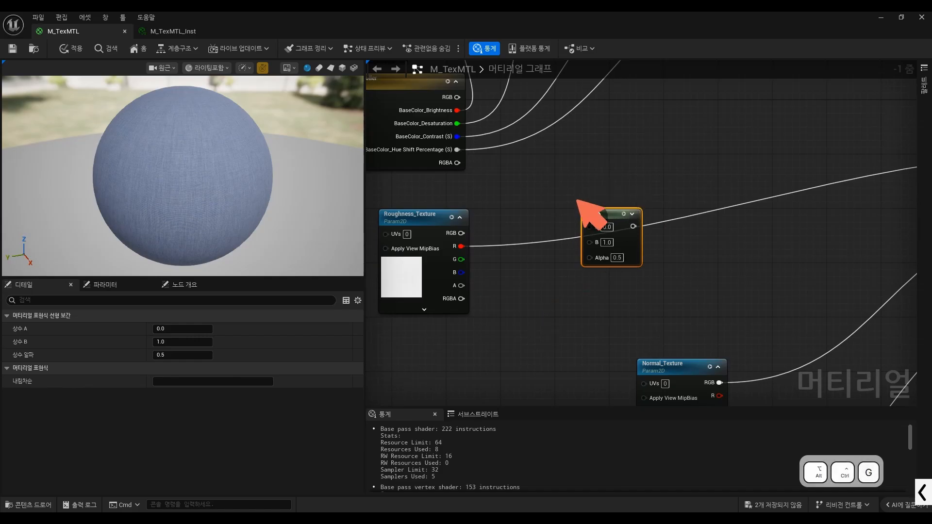
{"action": "mouse_move", "coordinate": [577, 200]}
{"action": "left_mouse_down"}
{"action": "mouse_move", "coordinate": [574, 267]}
{"action": "mouse_move", "coordinate": [652, 198]}
{"action": "mouse_move", "coordinate": [653, 279]}
{"action": "mouse_move", "coordinate": [566, 281]}
{"action": "mouse_move", "coordinate": [583, 279]}
{"action": "mouse_move", "coordinate": [593, 296]}
{"action": "left_mouse_up"}
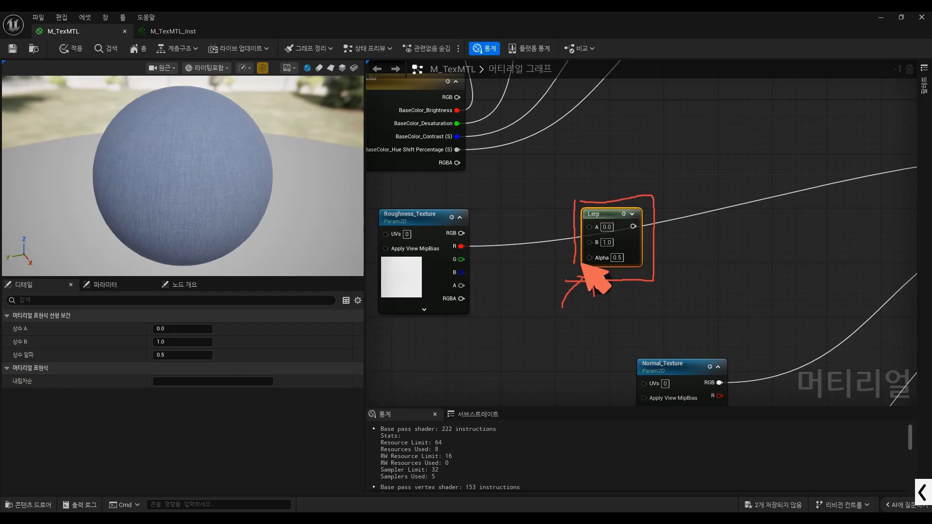
{"action": "key", "text": "space"}
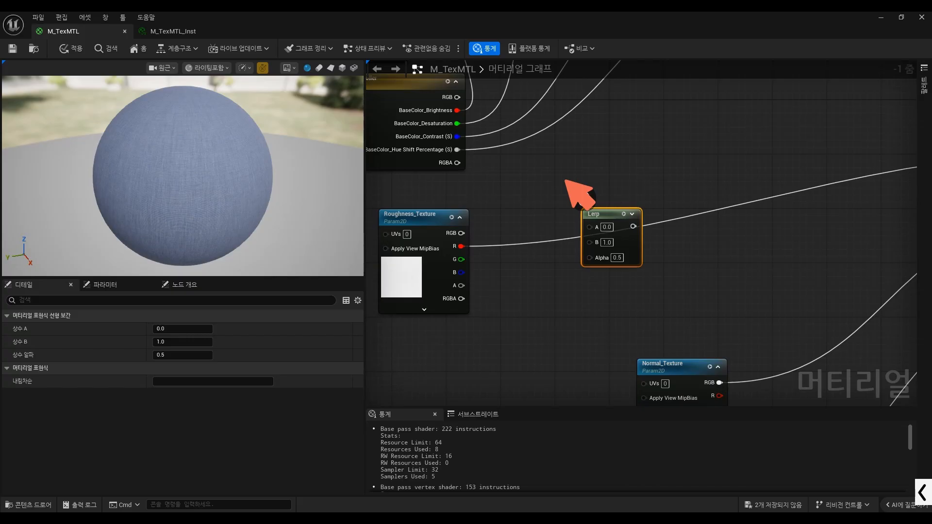
{"action": "left_click_drag", "start_coordinate": [560, 172], "coordinate": [585, 202]}
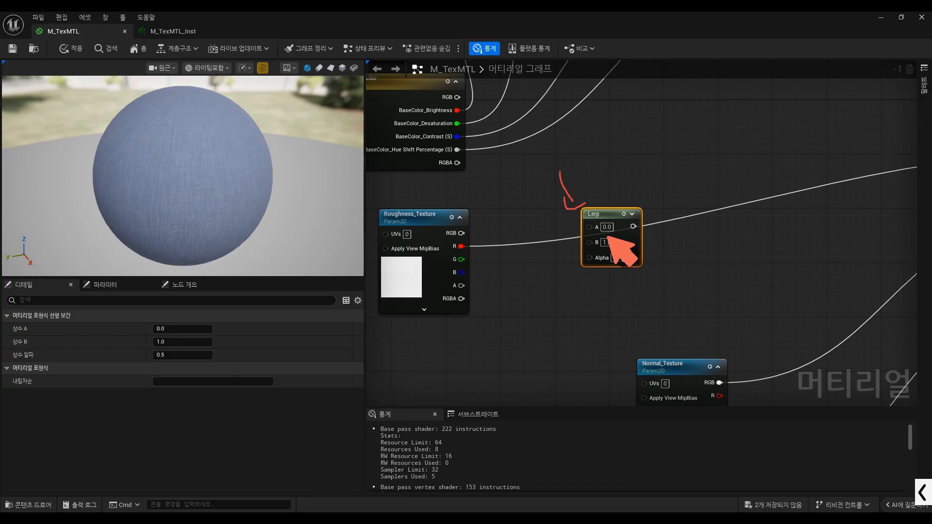
{"action": "key", "text": "ctrl+alt+g"}
Step: Move the Lerp node farther from Roughness_Texture and stack two Constant3Vector nodes in the gap on the Lerp's input side
{"action": "left_click_drag", "start_coordinate": [601, 214], "coordinate": [657, 180]}
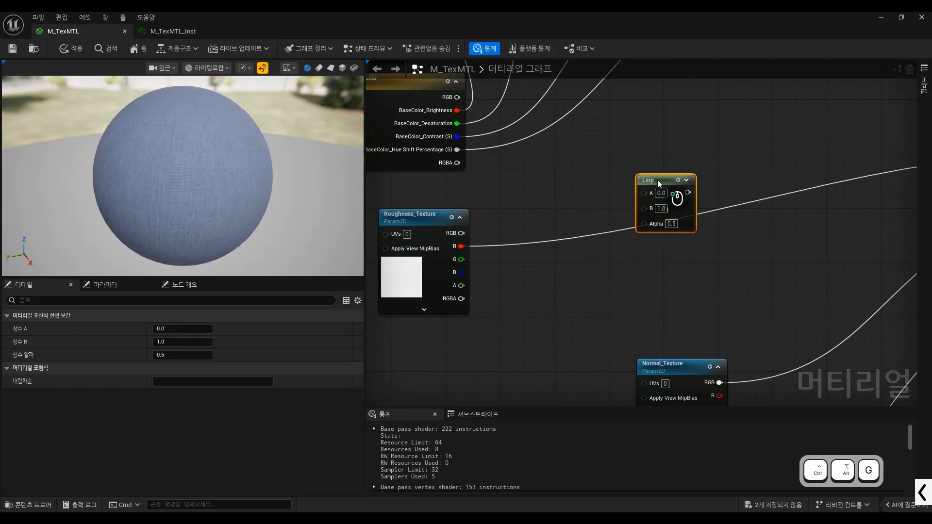
{"action": "scroll", "coordinate": [637, 186], "scroll_direction": "down", "scroll_amount": 3}
{"action": "scroll", "coordinate": [616, 189], "scroll_direction": "up", "scroll_amount": 3}
{"action": "left_click", "coordinate": [526, 202]}
{"action": "scroll", "coordinate": [522, 194], "scroll_direction": "down", "scroll_amount": 2}
{"action": "scroll", "coordinate": [518, 196], "scroll_direction": "up", "scroll_amount": 2}
{"action": "key", "text": "3"}
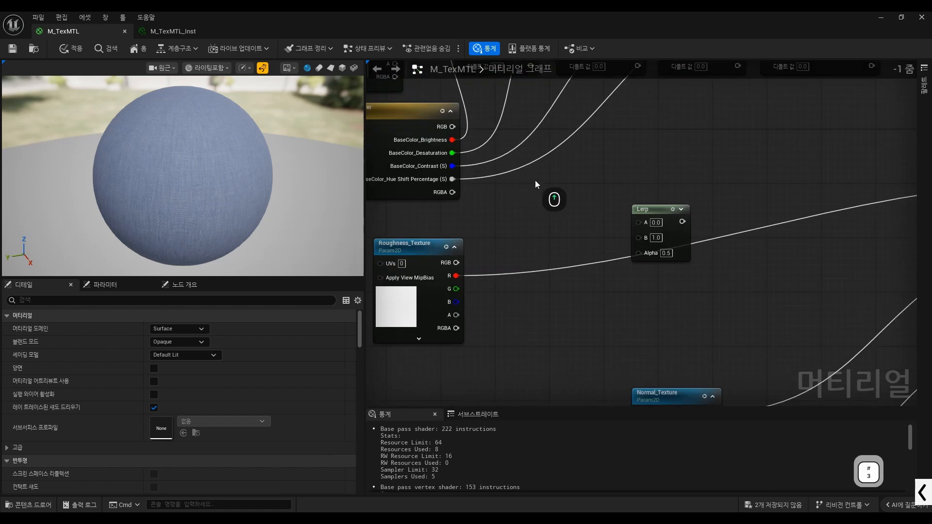
{"action": "left_click", "coordinate": [525, 179]}
{"action": "key", "text": "3"}
{"action": "left_click", "coordinate": [525, 293]}
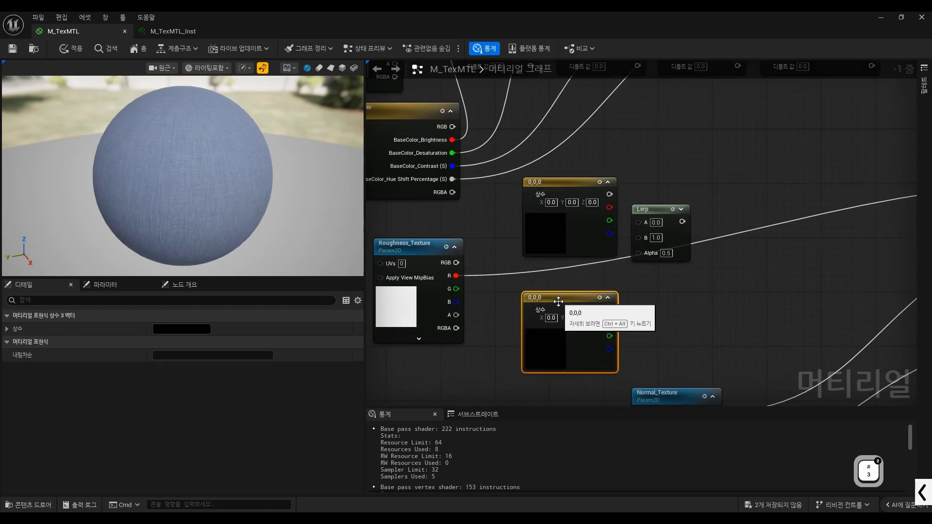
{"action": "left_click", "coordinate": [571, 181], "text": "shift"}
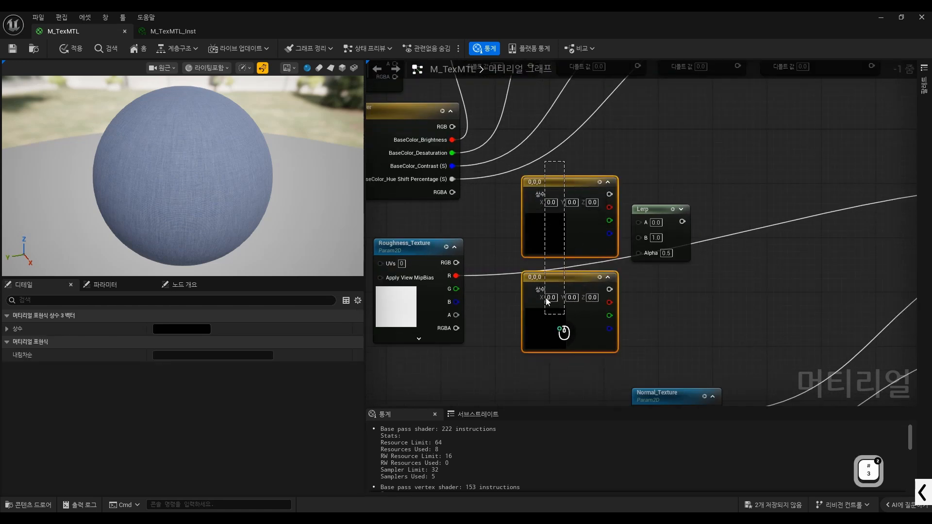
{"action": "left_click_drag", "start_coordinate": [571, 181], "coordinate": [551, 181]}
{"action": "left_click", "coordinate": [619, 180]}
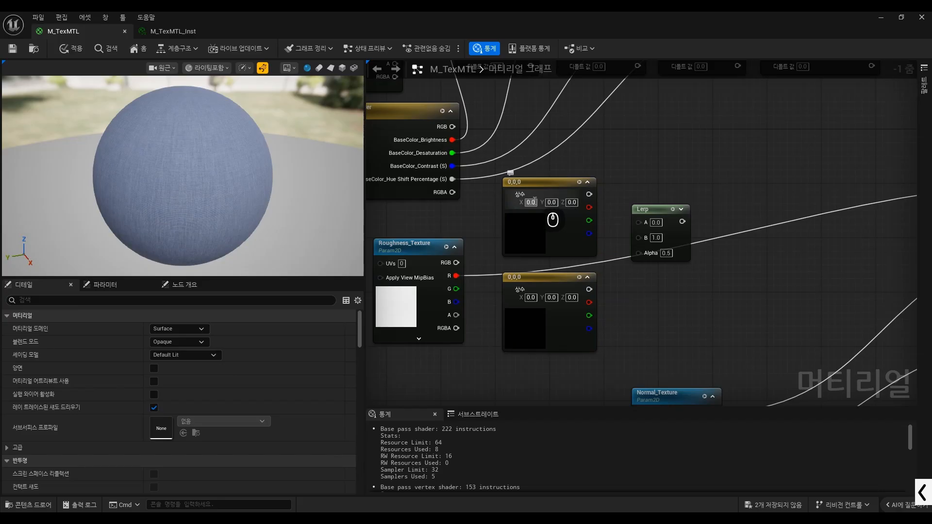
Step: Set the upper constant vector to 1,0,0 (red) and the lower one to 0,1,0 (green)
{"action": "type", "text": "1"}
{"action": "key", "text": "Return"}
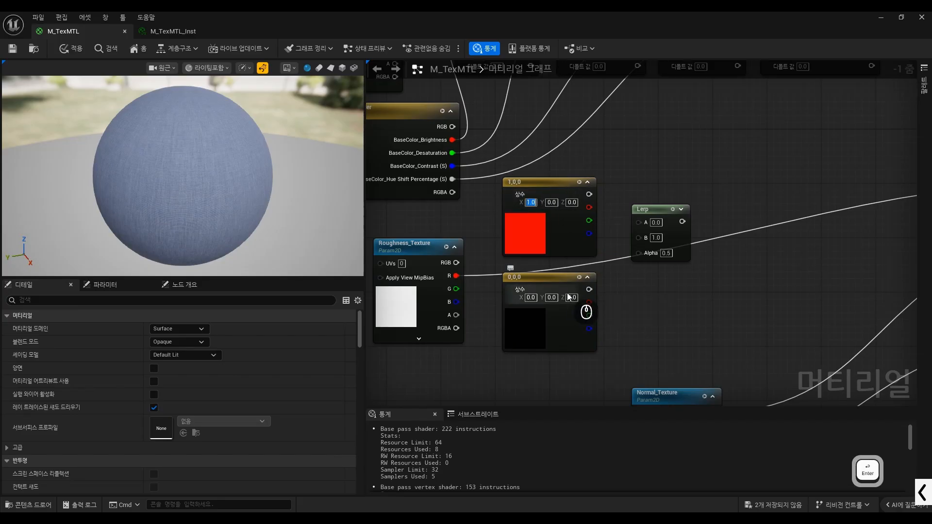
{"action": "left_click", "coordinate": [551, 297]}
{"action": "type", "text": "1"}
{"action": "key", "text": "Return"}
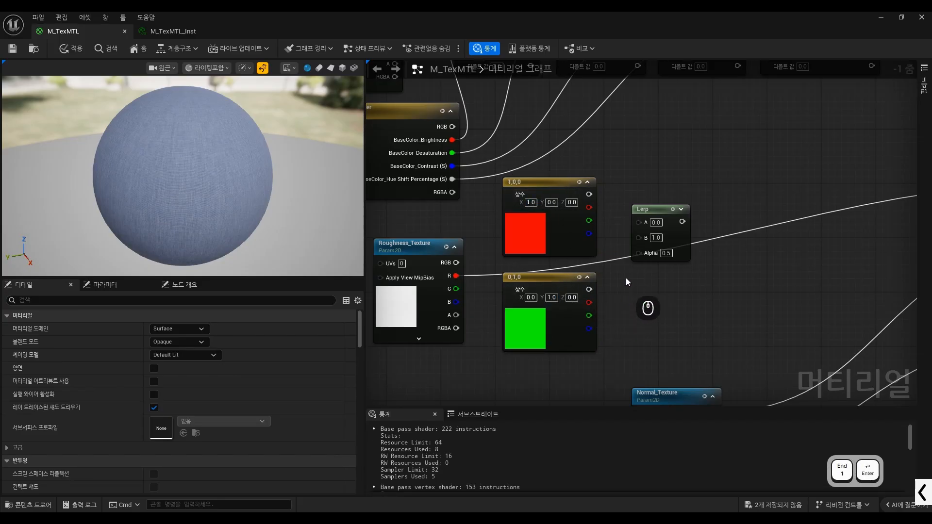
Step: Connect the red constant to the Lerp's A input and the green constant to B, aligning the Lerp with the red constant
{"action": "scroll", "coordinate": [625, 281], "scroll_direction": "up", "scroll_amount": 1}
{"action": "left_click_drag", "start_coordinate": [582, 192], "coordinate": [643, 224]}
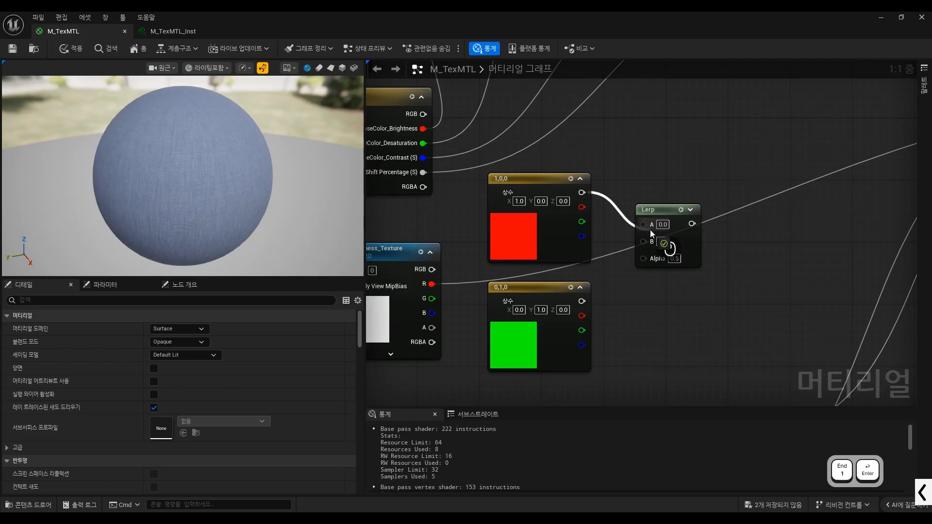
{"action": "left_click_drag", "start_coordinate": [582, 301], "coordinate": [682, 179]}
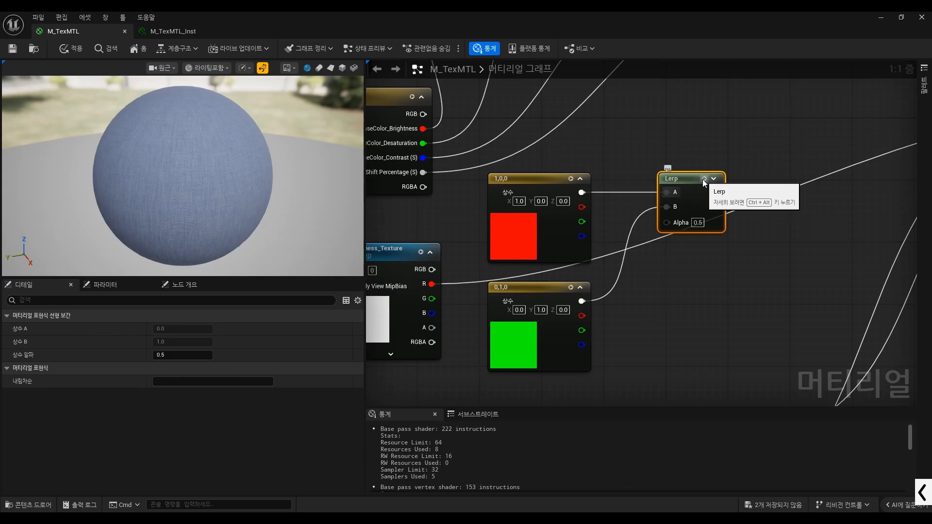
Step: Preview the Lerp node's output on the sphere and realign the node with the red constant's wire
{"action": "left_click", "coordinate": [704, 179]}
{"action": "left_click_drag", "start_coordinate": [698, 190], "coordinate": [698, 176]}
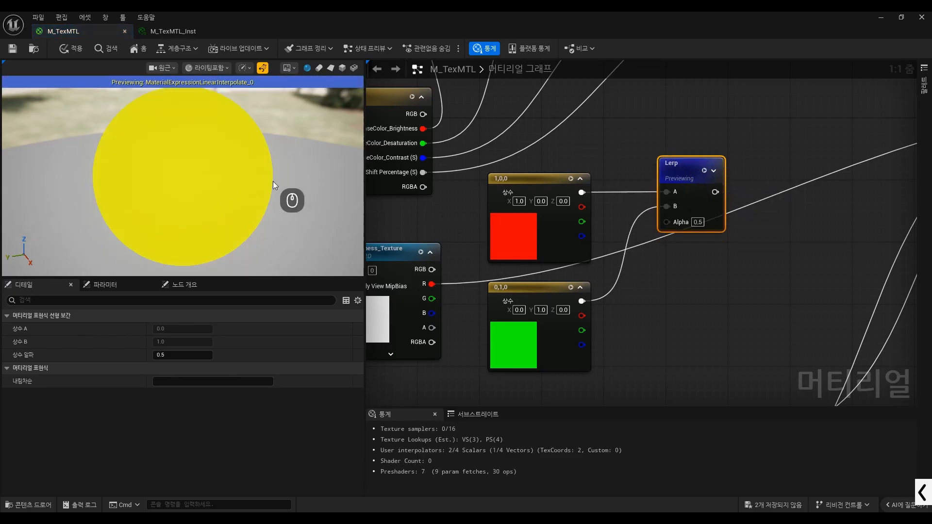
{"action": "mouse_move", "coordinate": [273, 182]}
{"action": "right_mouse_down"}
{"action": "mouse_move", "coordinate": [263, 201]}
{"action": "mouse_move", "coordinate": [264, 181]}
{"action": "right_mouse_up"}
{"action": "key", "text": "ctrl+alt+g"}
{"action": "mouse_move", "coordinate": [215, 78]}
{"action": "left_mouse_down"}
{"action": "mouse_move", "coordinate": [121, 115]}
{"action": "mouse_move", "coordinate": [354, 160]}
{"action": "mouse_move", "coordinate": [250, 81]}
{"action": "left_mouse_up"}
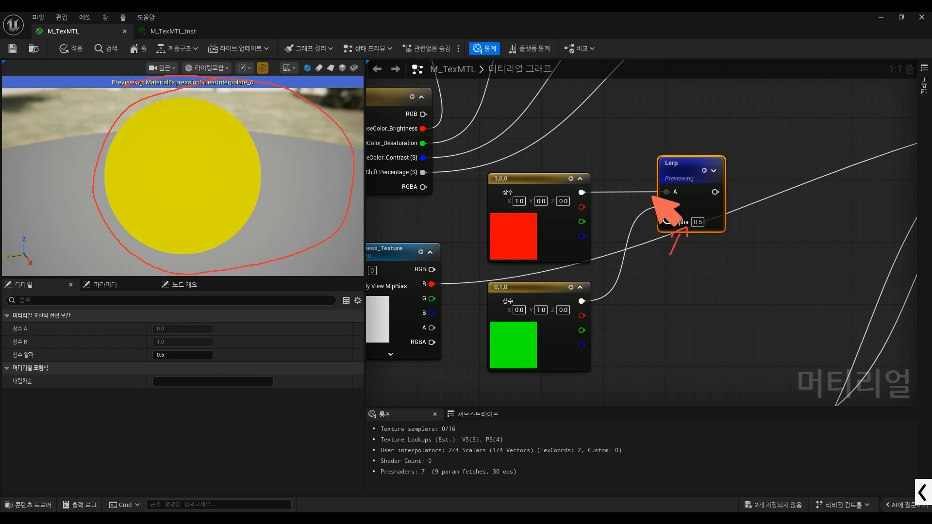
{"action": "mouse_move", "coordinate": [697, 190]}
{"action": "left_mouse_down"}
{"action": "mouse_move", "coordinate": [682, 193]}
{"action": "mouse_move", "coordinate": [730, 187]}
{"action": "left_mouse_up"}
{"action": "mouse_move", "coordinate": [737, 185]}
{"action": "left_mouse_down"}
{"action": "mouse_move", "coordinate": [730, 197]}
{"action": "mouse_move", "coordinate": [735, 187]}
{"action": "mouse_move", "coordinate": [753, 203]}
{"action": "mouse_move", "coordinate": [755, 189]}
{"action": "left_mouse_up"}
{"action": "left_click_drag", "start_coordinate": [764, 199], "coordinate": [766, 202]}
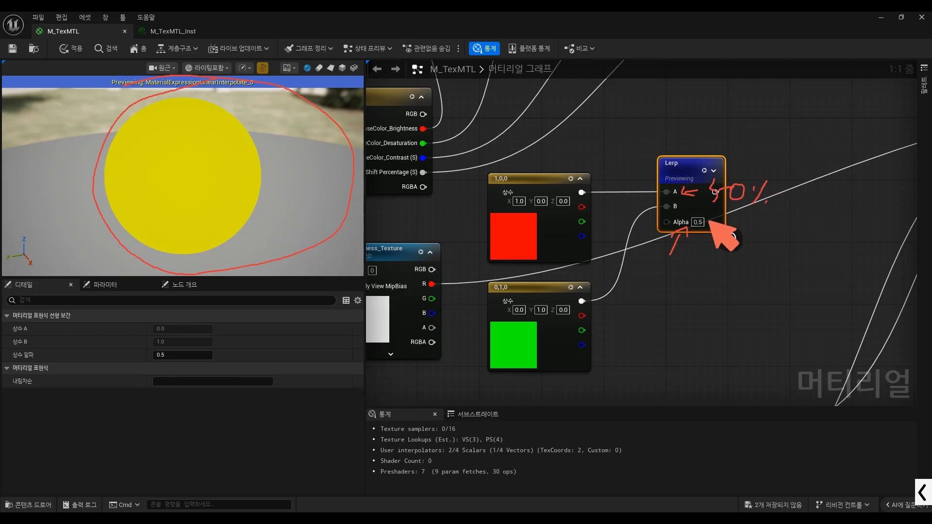
{"action": "mouse_move", "coordinate": [694, 212]}
{"action": "left_mouse_down"}
{"action": "mouse_move", "coordinate": [715, 215]}
{"action": "mouse_move", "coordinate": [687, 213]}
{"action": "mouse_move", "coordinate": [732, 236]}
{"action": "left_mouse_up"}
{"action": "mouse_move", "coordinate": [723, 214]}
{"action": "left_mouse_down"}
{"action": "mouse_move", "coordinate": [769, 227]}
{"action": "mouse_move", "coordinate": [766, 217]}
{"action": "left_mouse_up"}
{"action": "left_click", "coordinate": [788, 235]}
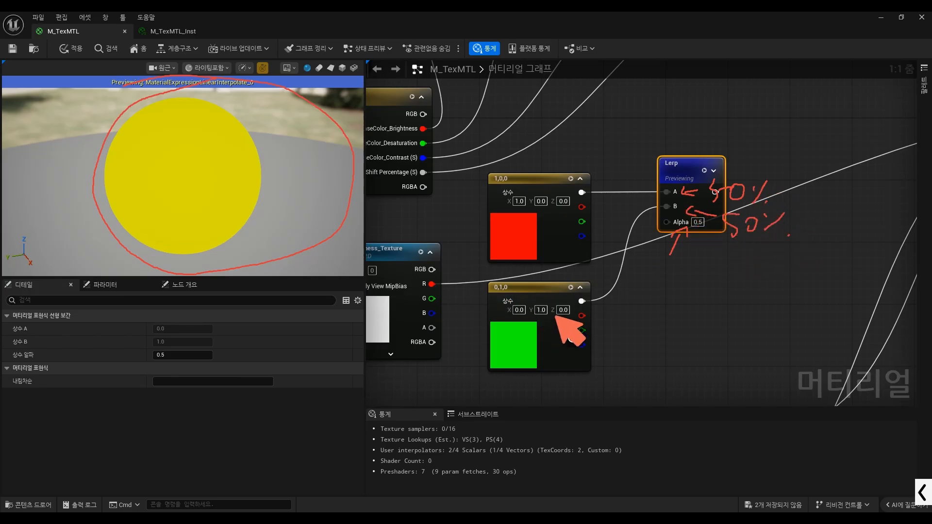
{"action": "left_click_drag", "start_coordinate": [605, 192], "coordinate": [633, 188]}
{"action": "left_click_drag", "start_coordinate": [639, 180], "coordinate": [644, 200]}
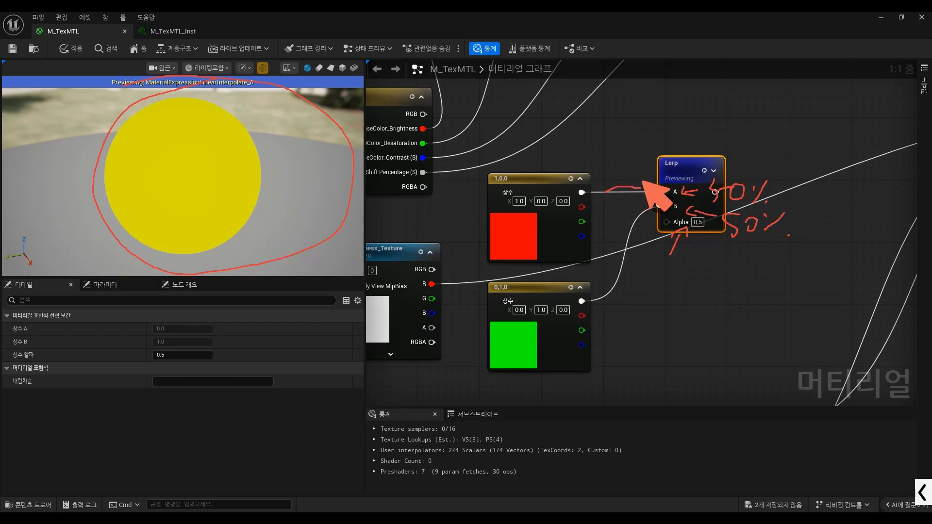
{"action": "left_click_drag", "start_coordinate": [591, 306], "coordinate": [643, 221]}
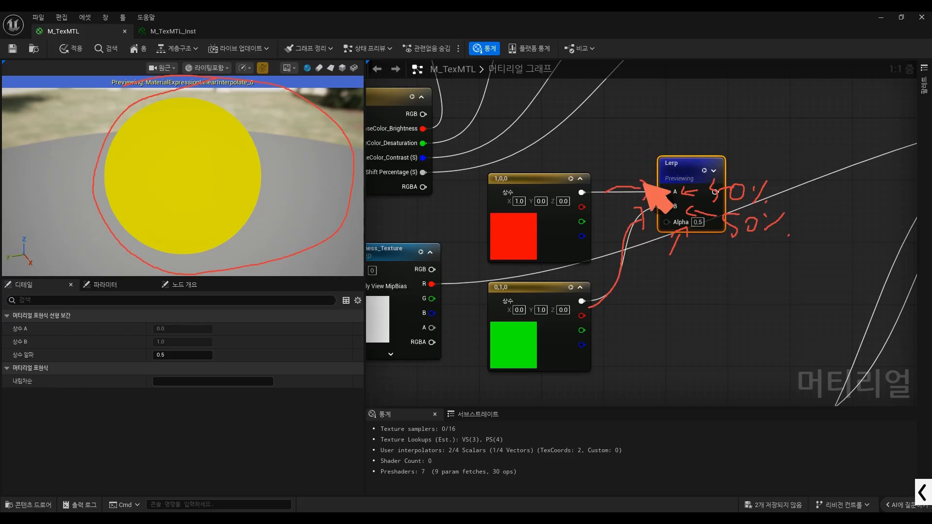
{"action": "key", "text": "ctrl+alt+g"}
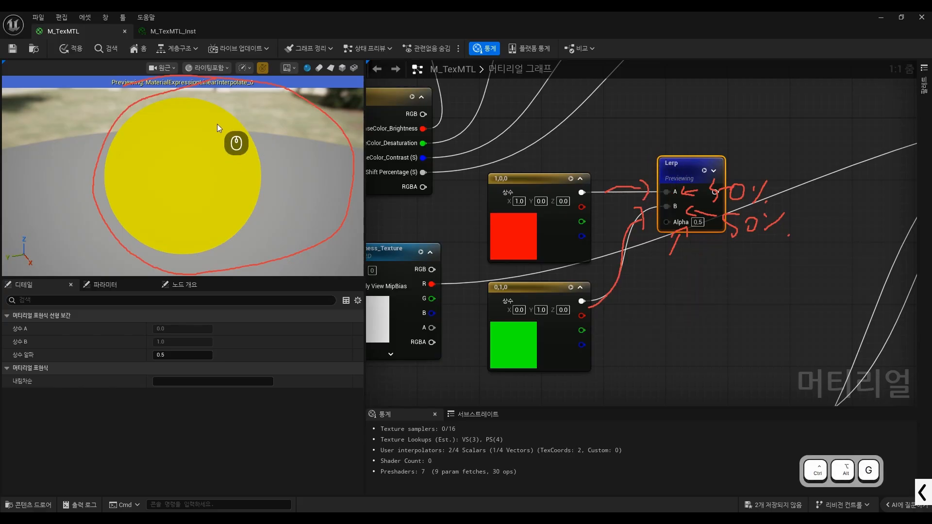
{"action": "key", "text": "ctrl+alt+g"}
{"action": "mouse_move", "coordinate": [223, 129]}
{"action": "left_mouse_down"}
{"action": "mouse_move", "coordinate": [136, 166]}
{"action": "mouse_move", "coordinate": [258, 124]}
{"action": "mouse_move", "coordinate": [165, 114]}
{"action": "left_mouse_up"}
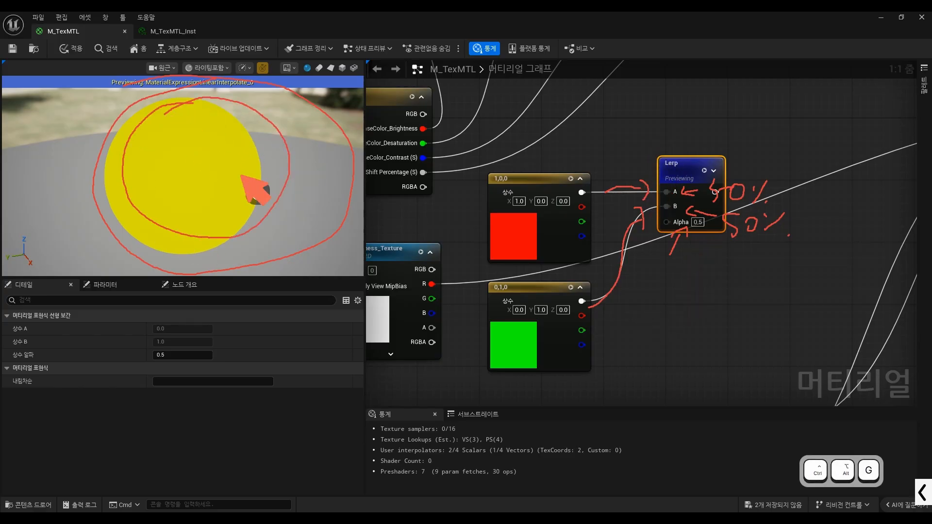
{"action": "key", "text": "ctrl+alt+g"}
Step: Compare the previewed blend with a copy of the green constant set to 1,1,0, and delete the copy
{"action": "left_click", "coordinate": [536, 332]}
{"action": "key", "text": "ctrl+c"}
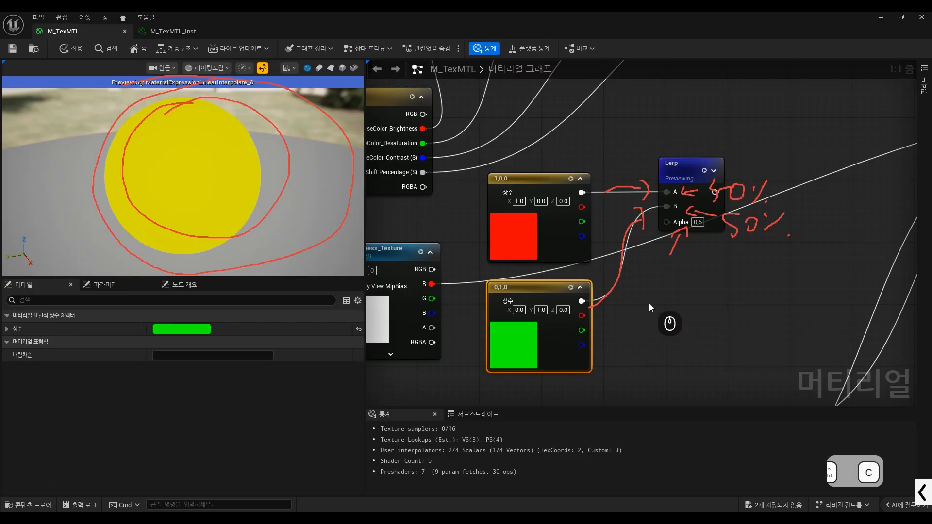
{"action": "key", "text": "ctrl+v"}
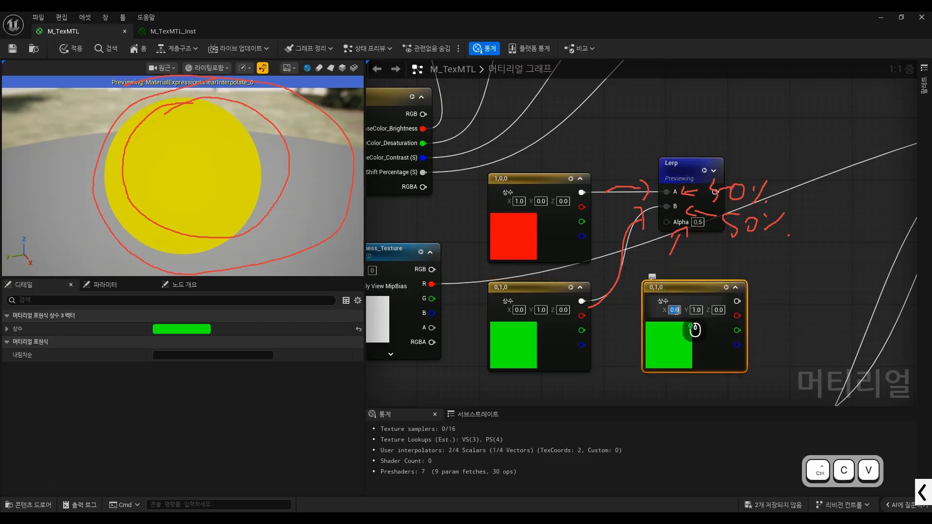
{"action": "type", "text": "1"}
{"action": "key", "text": "Return"}
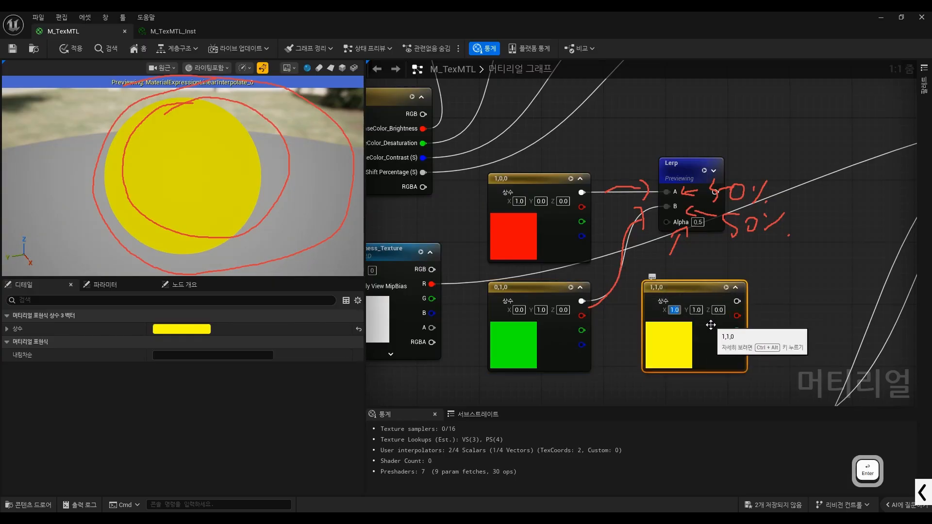
{"action": "key", "text": "ctrl+alt+g"}
{"action": "mouse_move", "coordinate": [658, 318]}
{"action": "left_mouse_down"}
{"action": "mouse_move", "coordinate": [683, 369]}
{"action": "mouse_move", "coordinate": [685, 324]}
{"action": "left_mouse_up"}
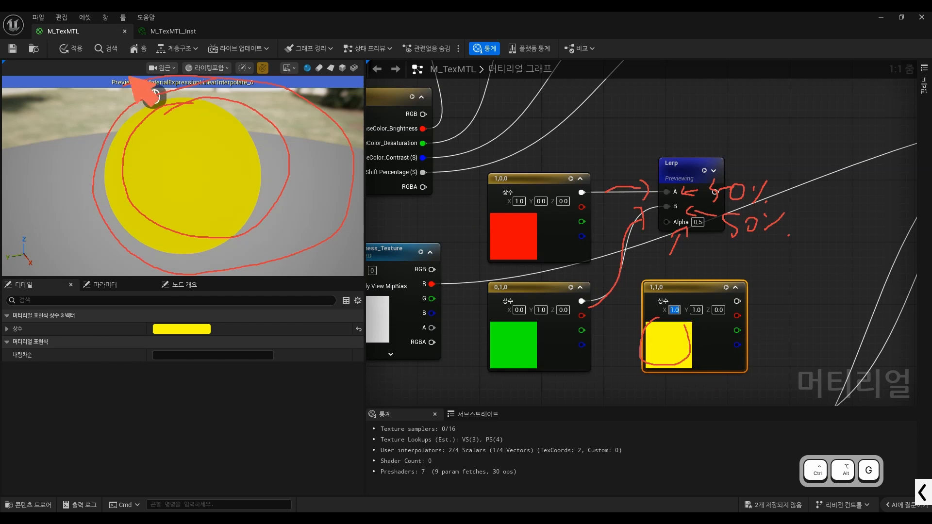
{"action": "left_click_drag", "start_coordinate": [145, 88], "coordinate": [281, 177]}
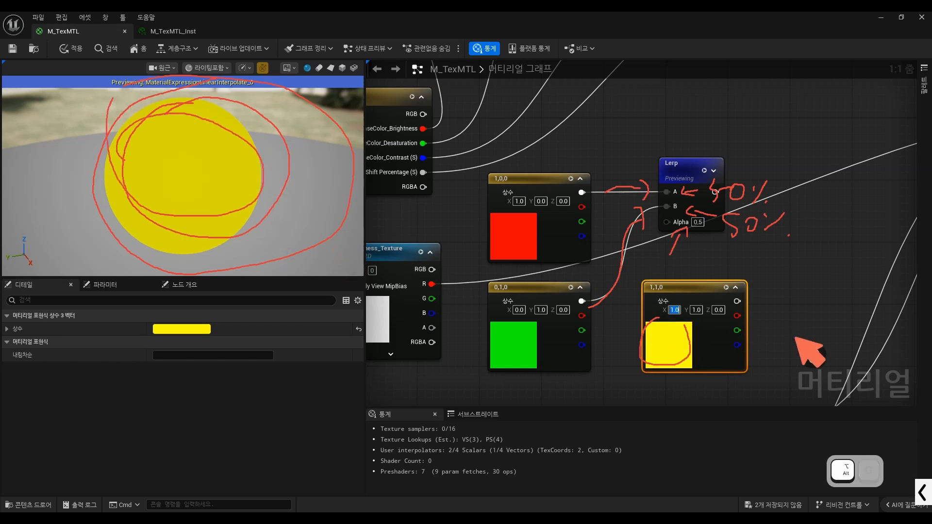
{"action": "key", "text": "ctrl+alt+g"}
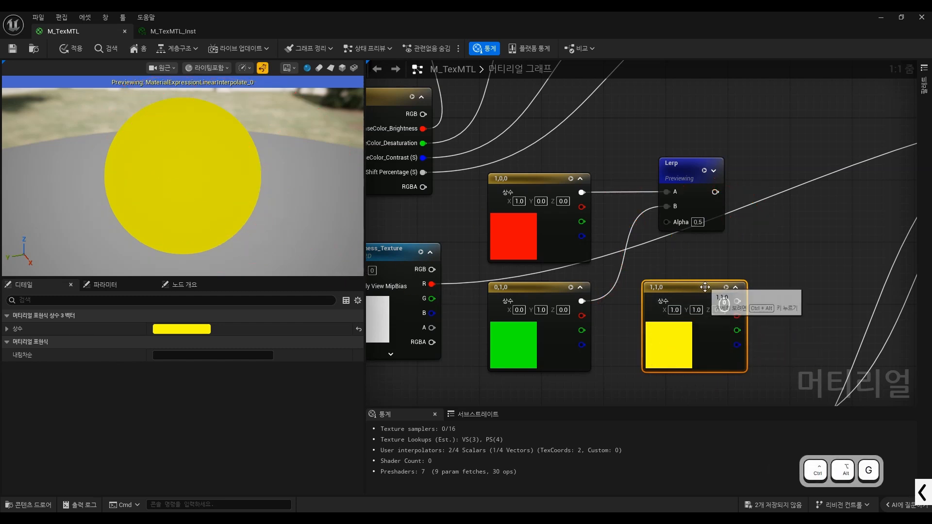
{"action": "scroll", "coordinate": [689, 252], "scroll_direction": "down", "scroll_amount": 2}
{"action": "key", "text": "Delete"}
{"action": "scroll", "coordinate": [677, 245], "scroll_direction": "up", "scroll_amount": 2}
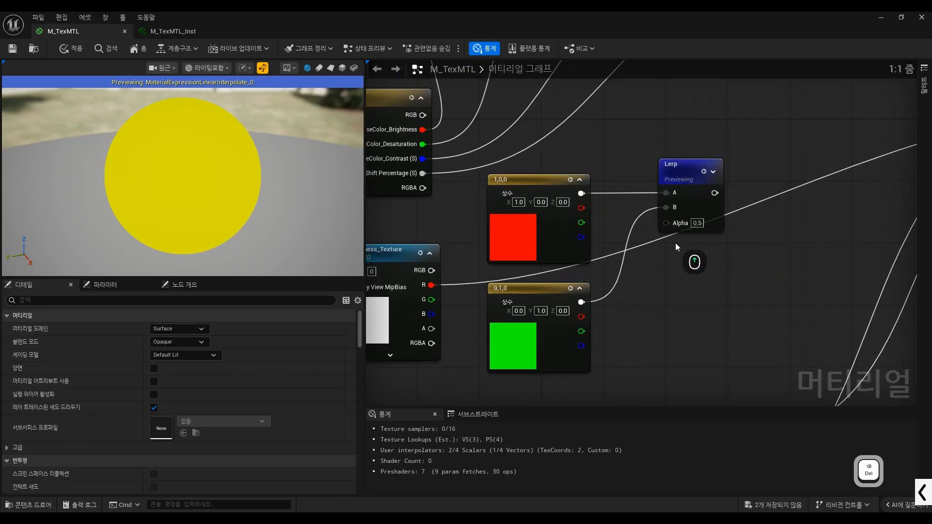
Step: Set the Lerp node's Alpha to 0 to preview input A alone
{"action": "type", "text": "0"}
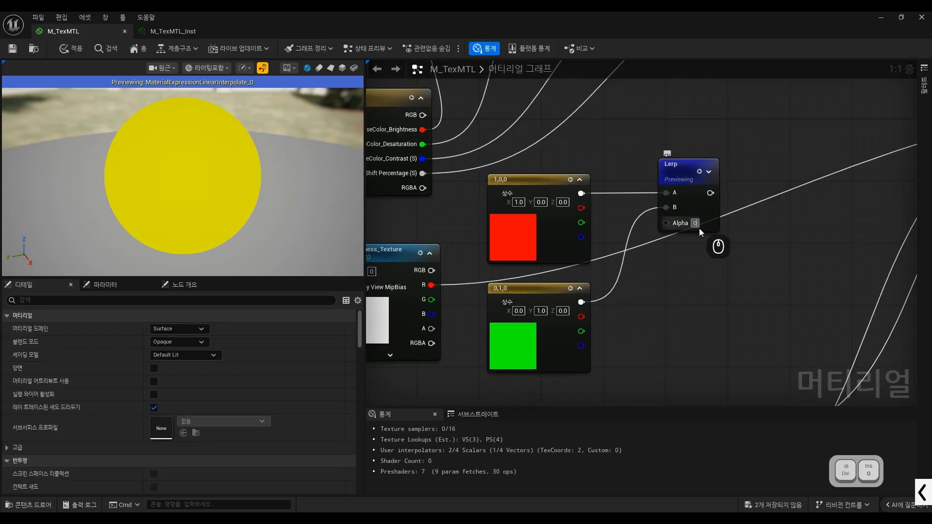
{"action": "key", "text": "Return"}
{"action": "key", "text": "ctrl+alt+g"}
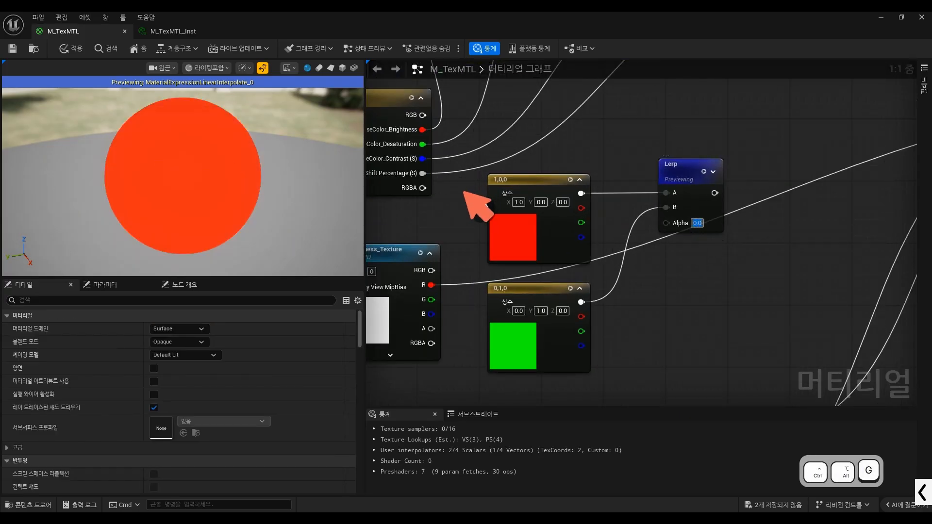
{"action": "mouse_move", "coordinate": [198, 114]}
{"action": "left_mouse_down"}
{"action": "mouse_move", "coordinate": [166, 111]}
{"action": "mouse_move", "coordinate": [254, 155]}
{"action": "mouse_move", "coordinate": [96, 135]}
{"action": "left_mouse_up"}
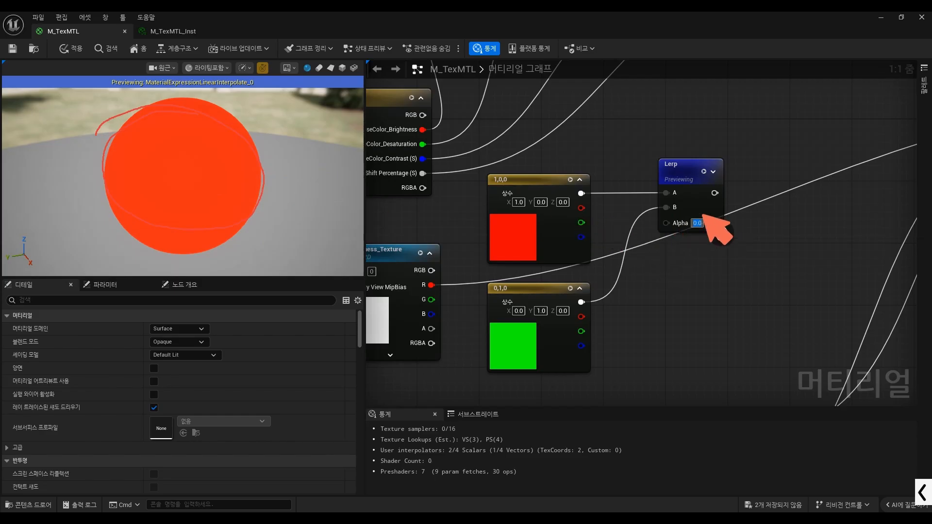
{"action": "mouse_move", "coordinate": [669, 209]}
{"action": "left_mouse_down"}
{"action": "mouse_move", "coordinate": [660, 228]}
{"action": "mouse_move", "coordinate": [704, 220]}
{"action": "mouse_move", "coordinate": [667, 201]}
{"action": "mouse_move", "coordinate": [720, 200]}
{"action": "mouse_move", "coordinate": [758, 174]}
{"action": "mouse_move", "coordinate": [755, 187]}
{"action": "mouse_move", "coordinate": [774, 186]}
{"action": "left_mouse_up"}
{"action": "left_click", "coordinate": [787, 180]}
{"action": "key", "text": "ctrl+alt+g"}
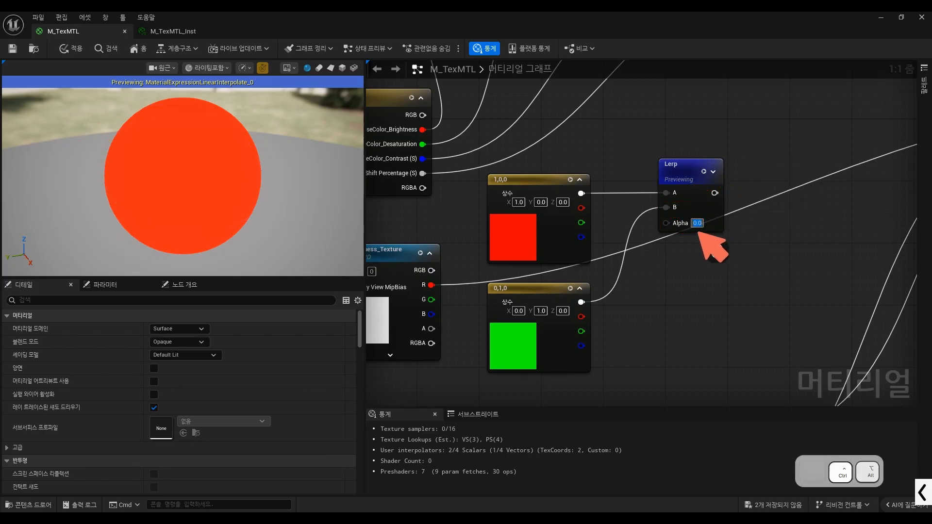
Step: Set the Lerp node's Alpha to 1 to preview input B alone, and nudge the node away from the constants
{"action": "type", "text": "1"}
{"action": "key", "text": "Return"}
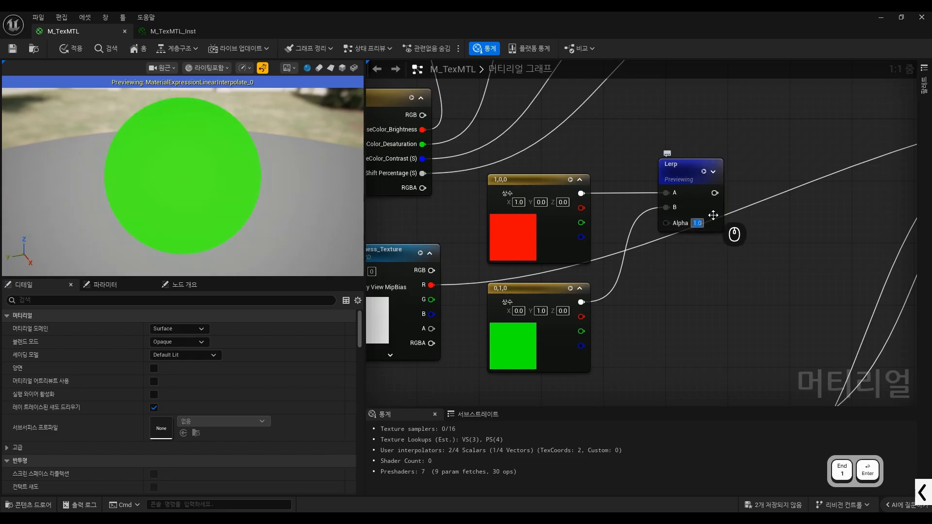
{"action": "key", "text": "ctrl+alt+g"}
{"action": "mouse_move", "coordinate": [708, 209]}
{"action": "left_mouse_down"}
{"action": "mouse_move", "coordinate": [693, 217]}
{"action": "mouse_move", "coordinate": [748, 224]}
{"action": "left_mouse_up"}
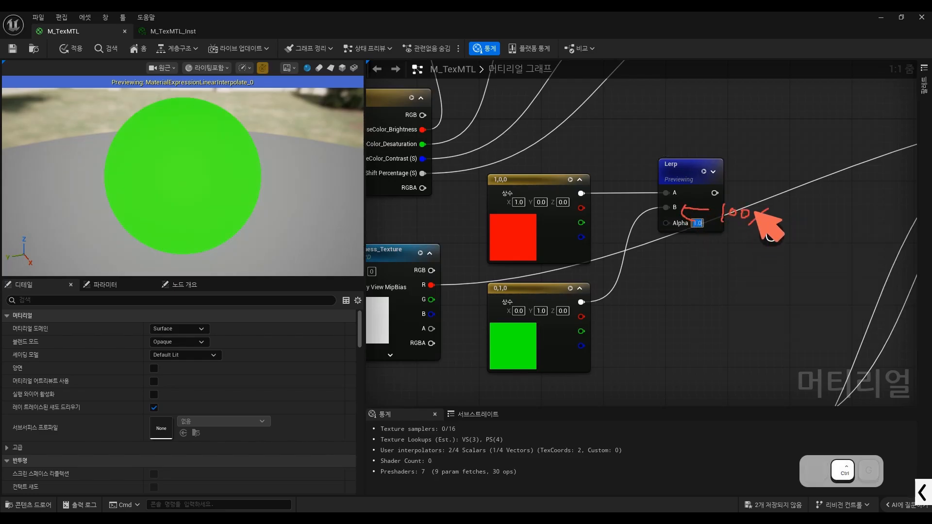
{"action": "left_click", "coordinate": [754, 211]}
{"action": "left_click", "coordinate": [762, 223]}
{"action": "key", "text": "ctrl+alt+g"}
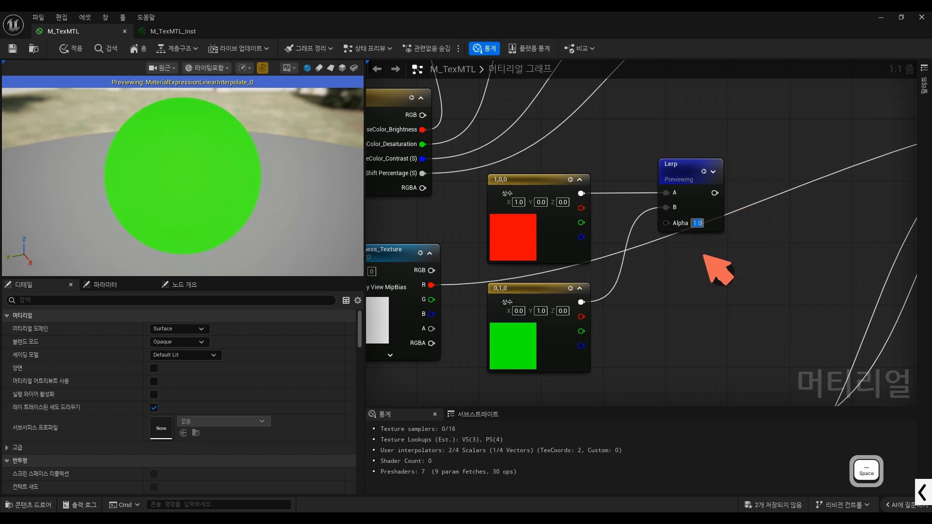
{"action": "left_click_drag", "start_coordinate": [683, 172], "coordinate": [690, 172]}
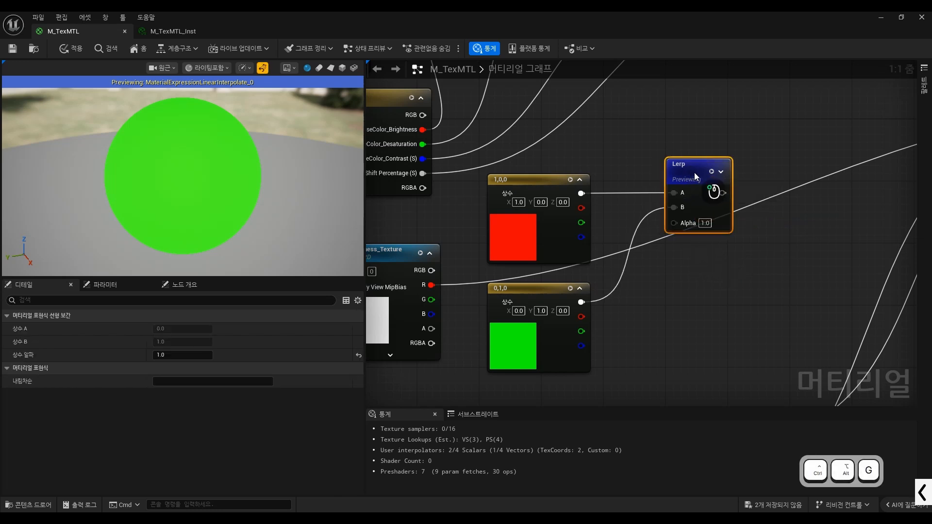
{"action": "key", "text": "ctrl+alt+g"}
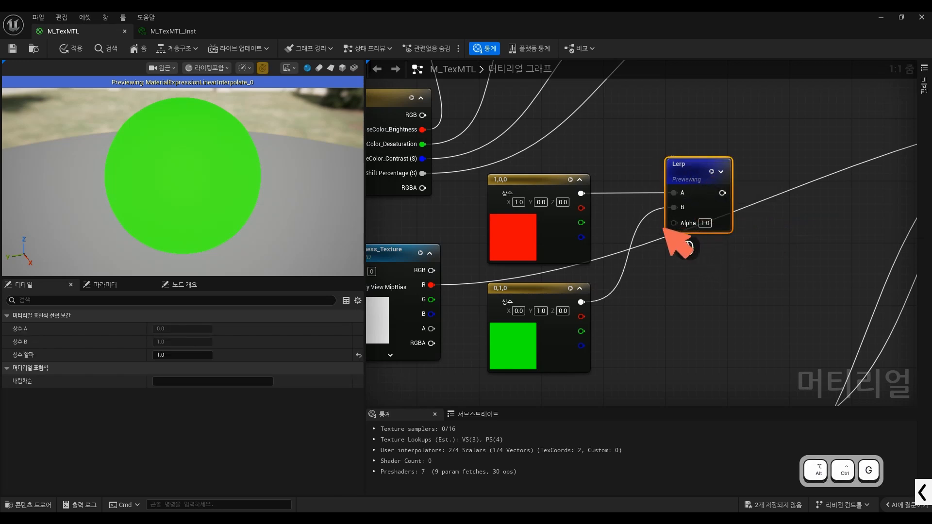
{"action": "left_click_drag", "start_coordinate": [617, 199], "coordinate": [653, 199]}
{"action": "mouse_move", "coordinate": [664, 219]}
{"action": "left_mouse_down"}
{"action": "mouse_move", "coordinate": [648, 230]}
{"action": "mouse_move", "coordinate": [635, 279]}
{"action": "left_mouse_up"}
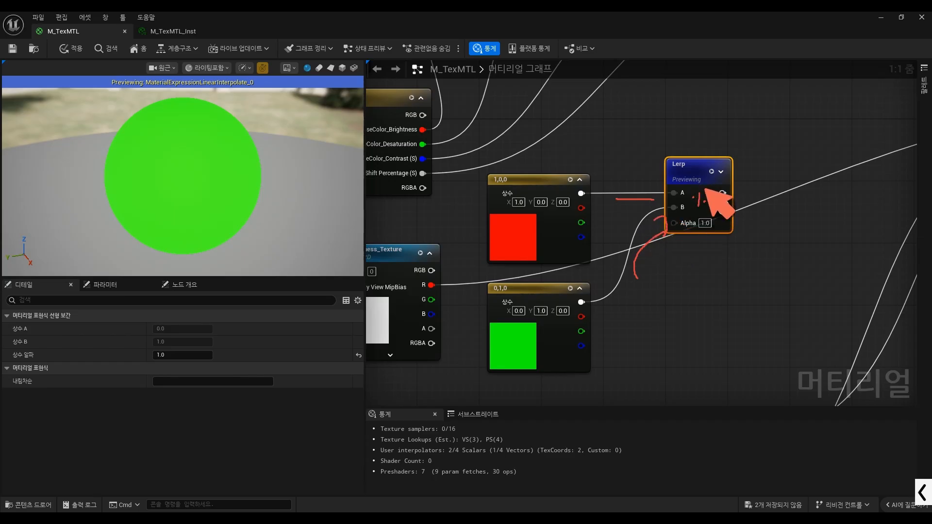
{"action": "left_click_drag", "start_coordinate": [705, 189], "coordinate": [695, 208]}
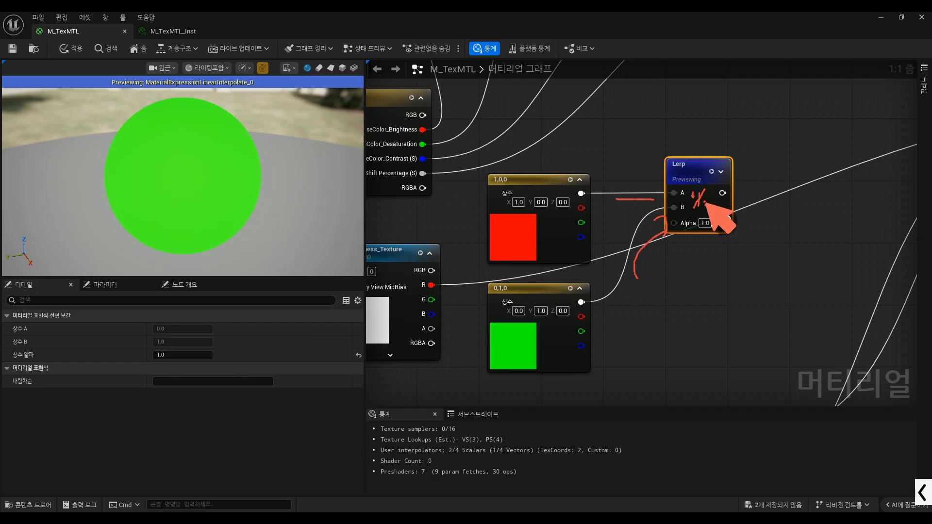
{"action": "key", "text": "ctrl+alt+g"}
Step: Move the Lerp node farther from the red and green constants to widen the gap between them
{"action": "left_click", "coordinate": [681, 260]}
{"action": "scroll", "coordinate": [615, 242], "scroll_direction": "down", "scroll_amount": 3}
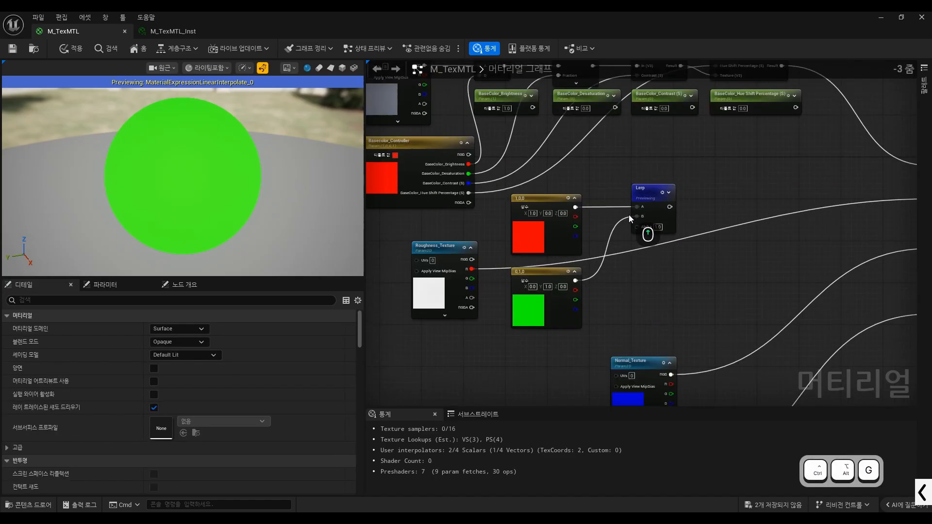
{"action": "scroll", "coordinate": [628, 215], "scroll_direction": "up", "scroll_amount": 2}
{"action": "left_click_drag", "start_coordinate": [647, 193], "coordinate": [697, 193]}
{"action": "scroll", "coordinate": [647, 209], "scroll_direction": "down", "scroll_amount": 2}
{"action": "scroll", "coordinate": [622, 226], "scroll_direction": "up", "scroll_amount": 1}
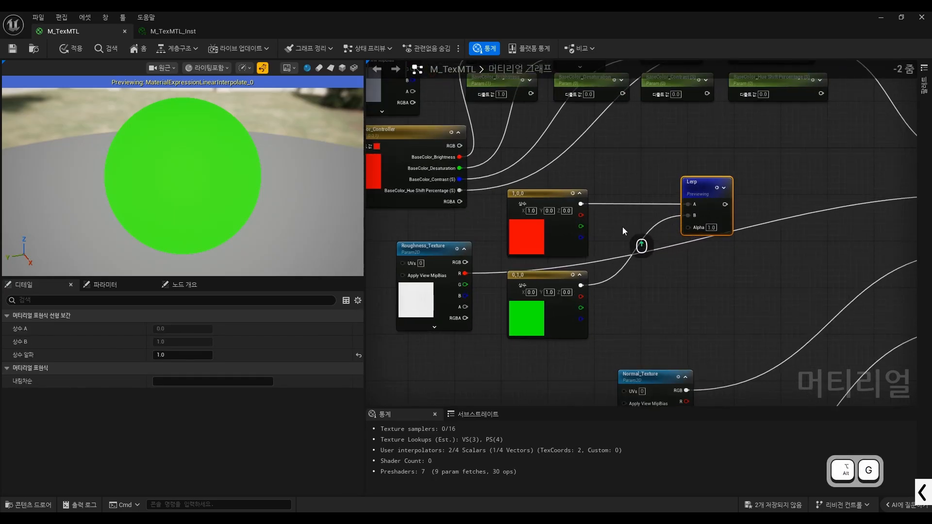
{"action": "scroll", "coordinate": [634, 214], "scroll_direction": "down", "scroll_amount": 1}
{"action": "scroll", "coordinate": [632, 203], "scroll_direction": "up", "scroll_amount": 1}
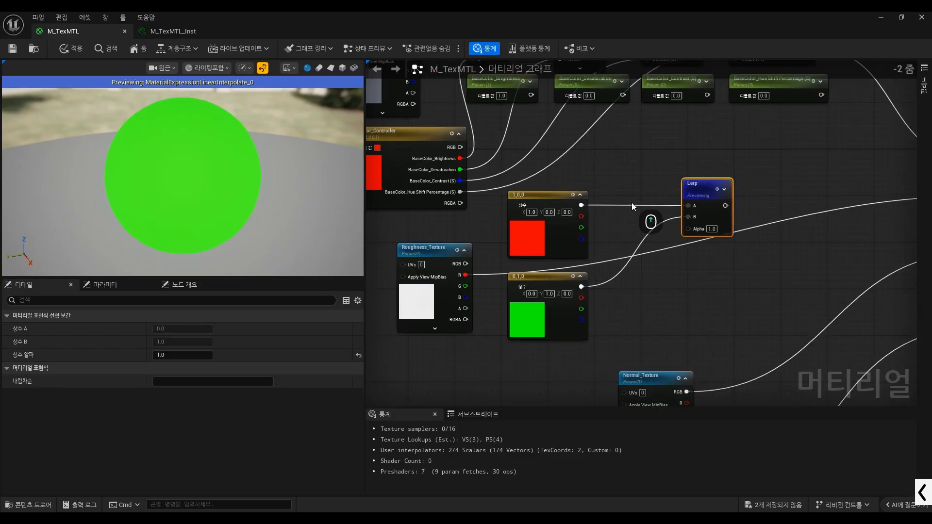
Step: Disconnect the red and green constants from the Lerp's A and B inputs and move both constants below Roughness_Texture
{"action": "left_click_drag", "start_coordinate": [624, 162], "coordinate": [572, 295]}
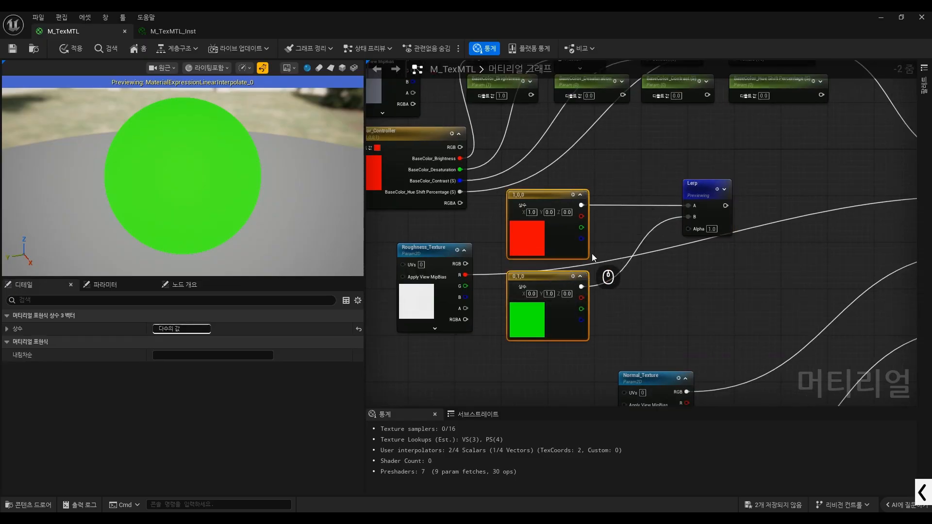
{"action": "left_click", "coordinate": [689, 206], "text": "alt"}
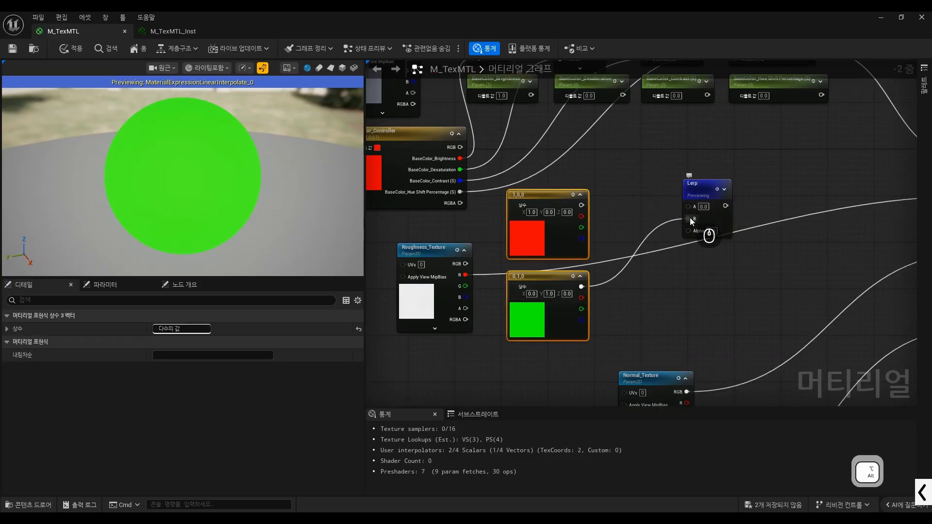
{"action": "left_click", "coordinate": [689, 217], "text": "alt"}
{"action": "scroll", "coordinate": [559, 231], "scroll_direction": "down", "scroll_amount": 1}
{"action": "left_click_drag", "start_coordinate": [559, 231], "coordinate": [509, 346]}
Step: Add a Texture Sample node in the space on the Lerp's input side
{"action": "scroll", "coordinate": [596, 227], "scroll_direction": "up", "scroll_amount": 2}
{"action": "left_click", "coordinate": [597, 226]}
{"action": "key", "text": "t"}
{"action": "left_click", "coordinate": [576, 205]}
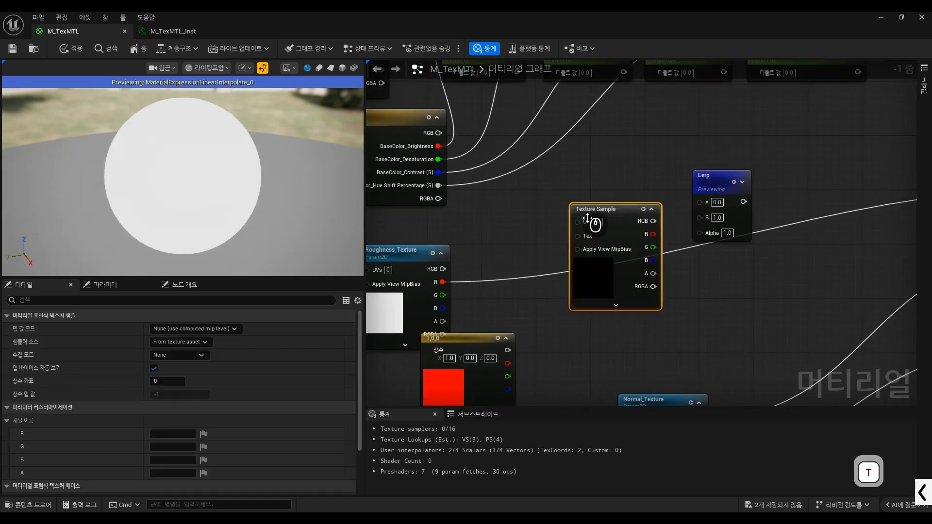
Step: Assign the DefaultCalibrationGrayscale texture to the new Texture Sample node
{"action": "scroll", "coordinate": [186, 386], "scroll_direction": "down", "scroll_amount": 5}
{"action": "left_click", "coordinate": [214, 424]}
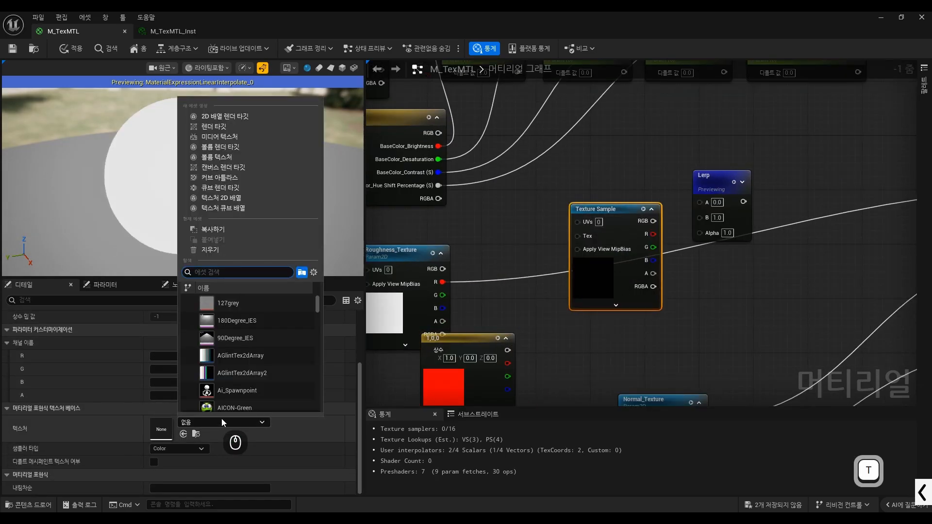
{"action": "scroll", "coordinate": [261, 334], "scroll_direction": "down", "scroll_amount": 10}
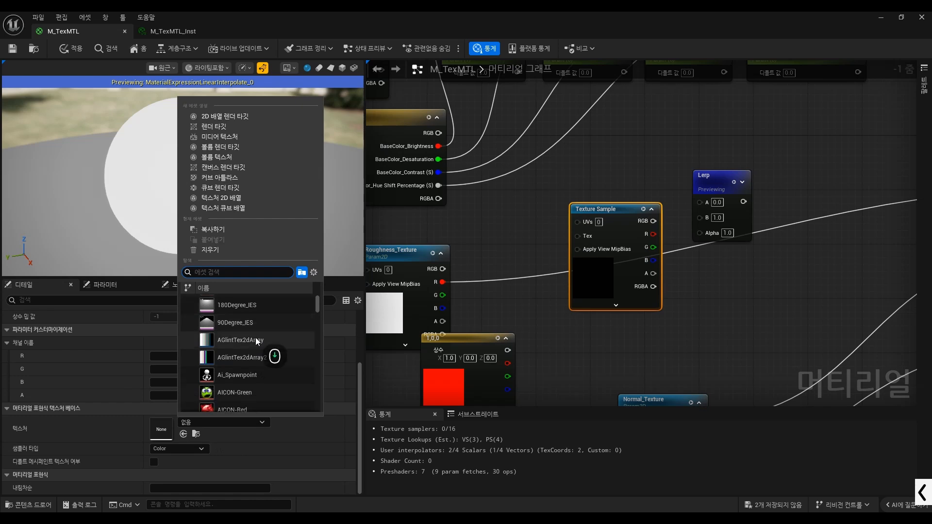
{"action": "scroll", "coordinate": [265, 358], "scroll_direction": "down", "scroll_amount": 10}
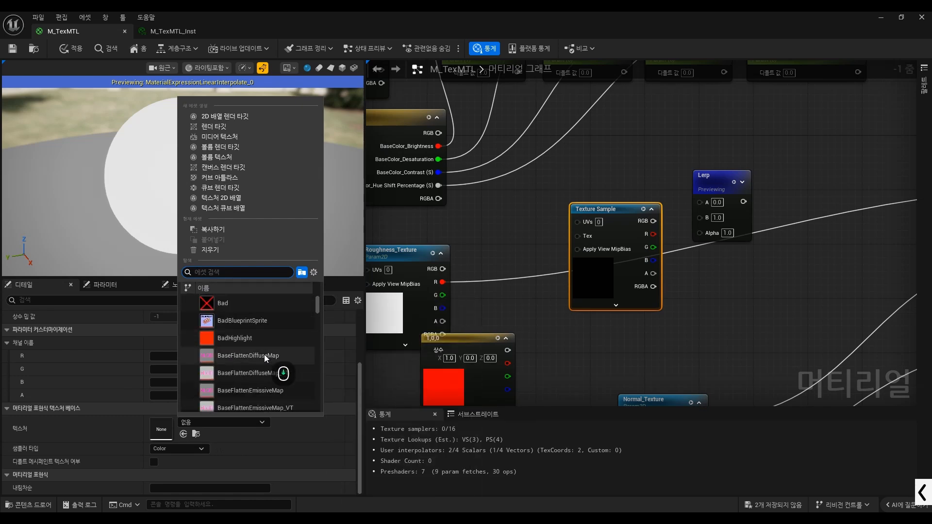
{"action": "scroll", "coordinate": [263, 358], "scroll_direction": "down", "scroll_amount": 10}
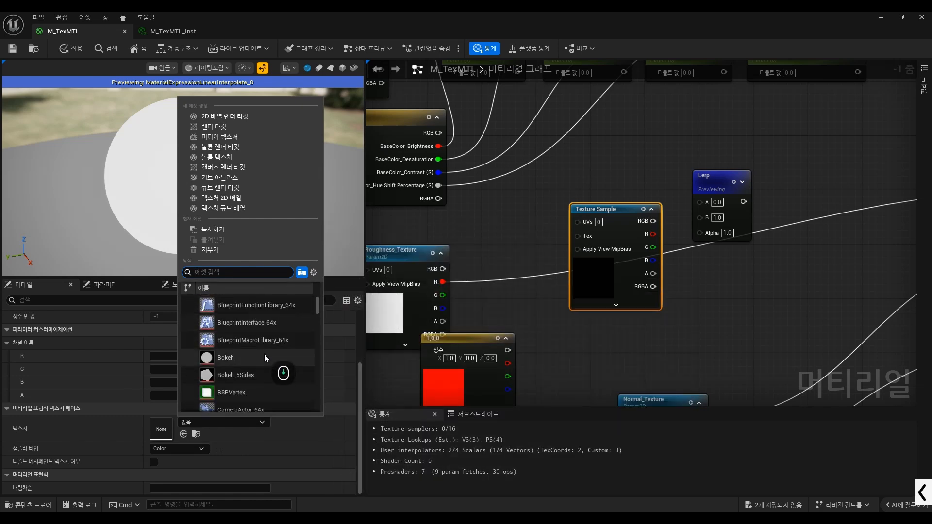
{"action": "scroll", "coordinate": [263, 353], "scroll_direction": "down", "scroll_amount": 10}
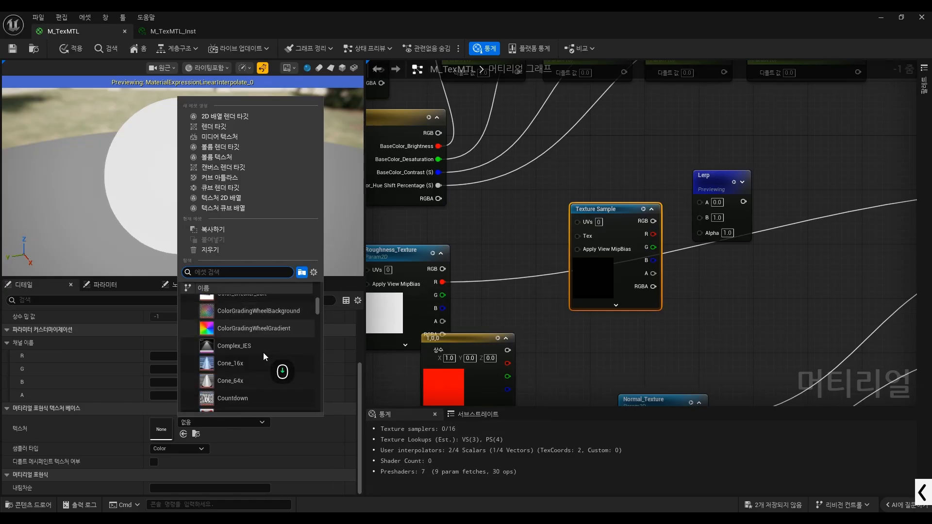
{"action": "scroll", "coordinate": [263, 352], "scroll_direction": "down", "scroll_amount": 5}
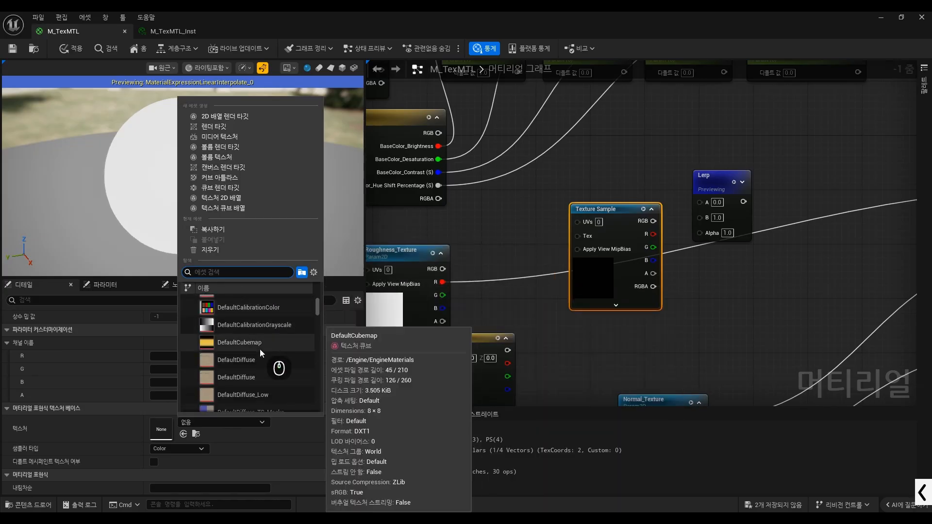
{"action": "left_click", "coordinate": [265, 327]}
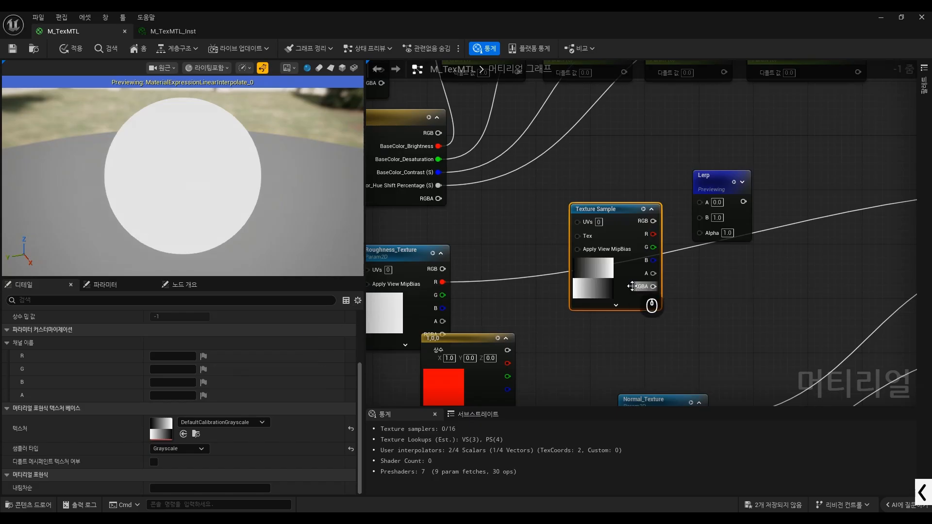
Step: Lower the Texture Sample node, connect its R output to the Lerp's Alpha, and move the Lerp slightly farther away
{"action": "left_click_drag", "start_coordinate": [616, 284], "coordinate": [610, 257]}
{"action": "scroll", "coordinate": [646, 221], "scroll_direction": "up", "scroll_amount": 1}
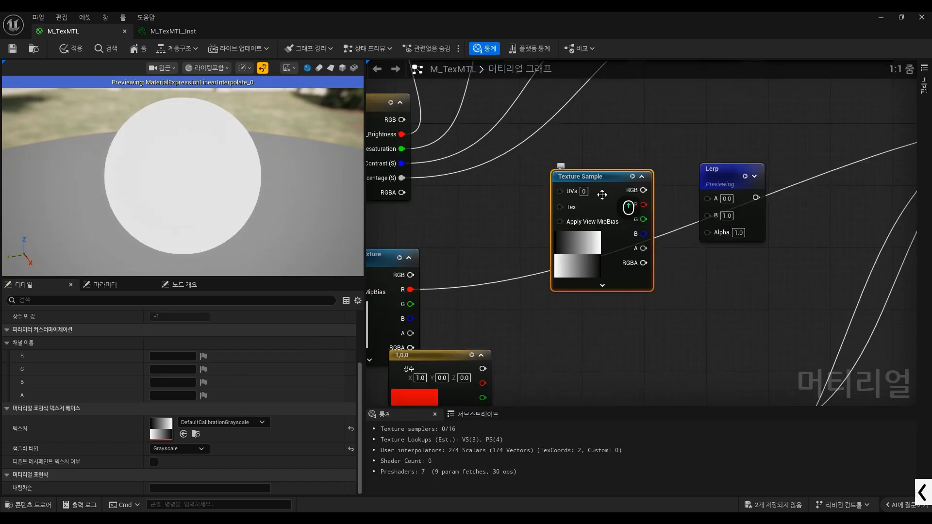
{"action": "left_click_drag", "start_coordinate": [610, 191], "coordinate": [690, 264]}
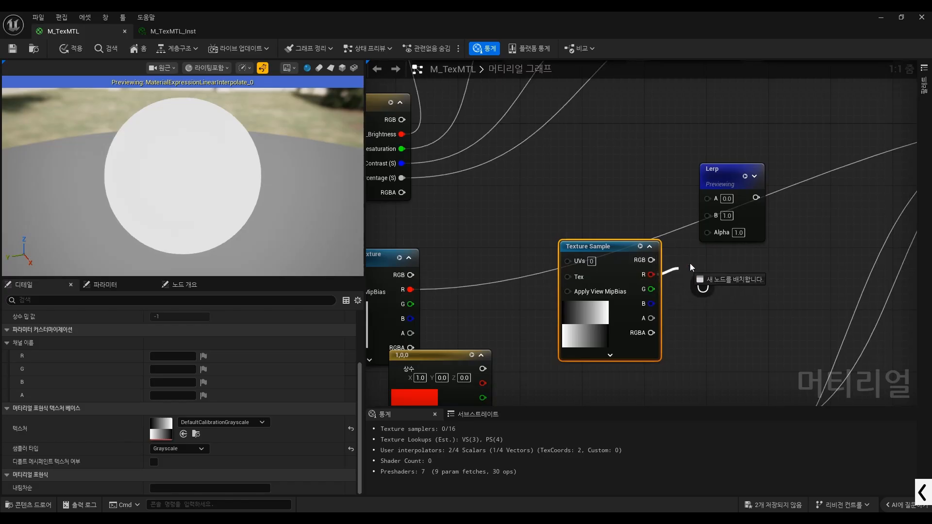
{"action": "left_click_drag", "start_coordinate": [725, 237], "coordinate": [726, 237]}
{"action": "left_click_drag", "start_coordinate": [720, 190], "coordinate": [757, 184]}
Step: Inspect the Lerp result around the preview sphere and switch the preview mesh to a plane
{"action": "left_click_drag", "start_coordinate": [289, 202], "coordinate": [2, 194]}
{"action": "scroll", "coordinate": [558, 227], "scroll_direction": "down", "scroll_amount": 3}
{"action": "scroll", "coordinate": [580, 253], "scroll_direction": "up", "scroll_amount": 3}
{"action": "left_click_drag", "start_coordinate": [252, 209], "coordinate": [76, 195]}
{"action": "left_click", "coordinate": [330, 69]}
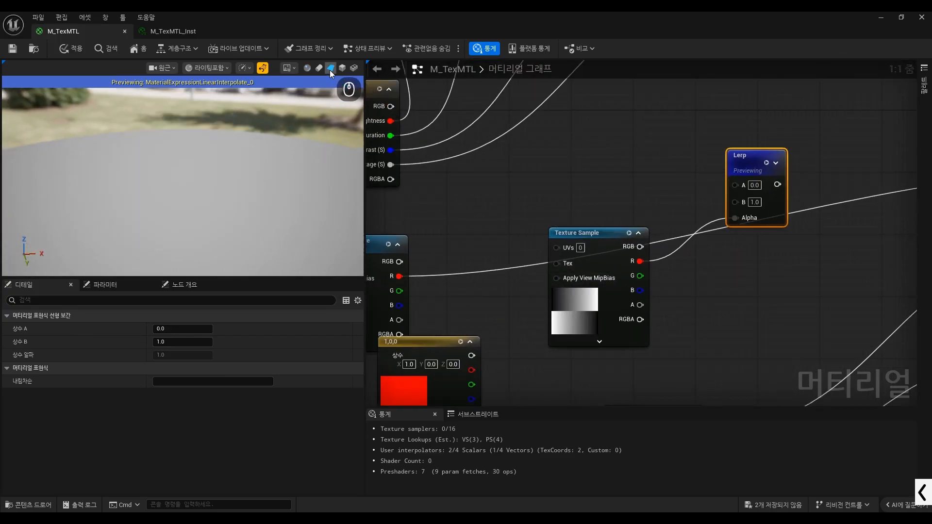
Step: Orbit and frame the preview plane to examine the Lerp's grayscale gradient face-on
{"action": "left_click_drag", "start_coordinate": [239, 208], "coordinate": [92, 165]}
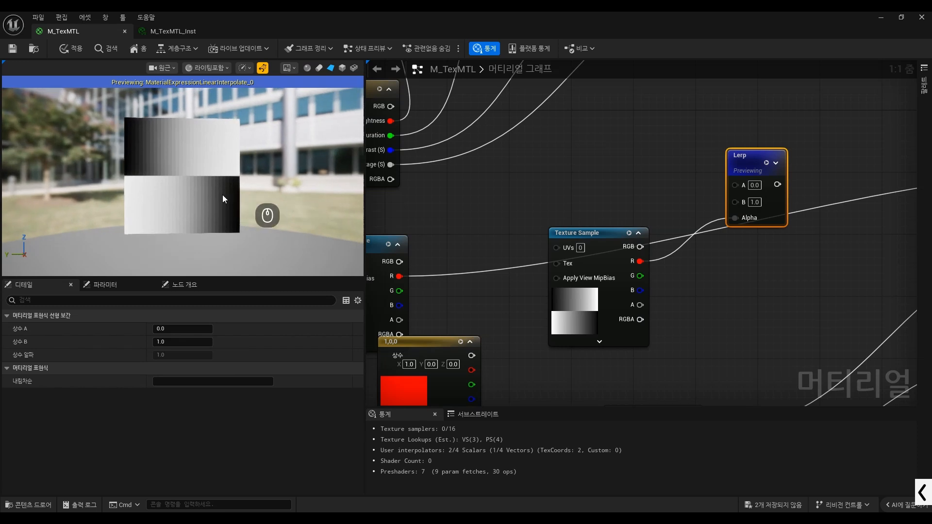
{"action": "mouse_move", "coordinate": [178, 169]}
{"action": "right_mouse_down"}
{"action": "mouse_move", "coordinate": [179, 215]}
{"action": "mouse_move", "coordinate": [178, 167]}
{"action": "right_mouse_up"}
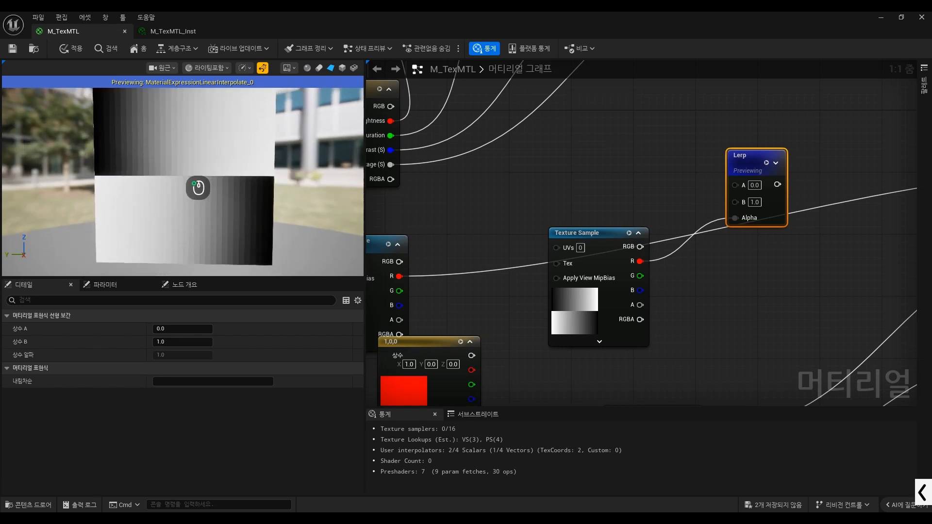
{"action": "left_click_drag", "start_coordinate": [178, 168], "coordinate": [177, 172]}
{"action": "middle_click_drag", "start_coordinate": [177, 172], "coordinate": [177, 145]}
{"action": "scroll", "coordinate": [702, 186], "scroll_direction": "down", "scroll_amount": 2}
{"action": "scroll", "coordinate": [726, 175], "scroll_direction": "up", "scroll_amount": 2}
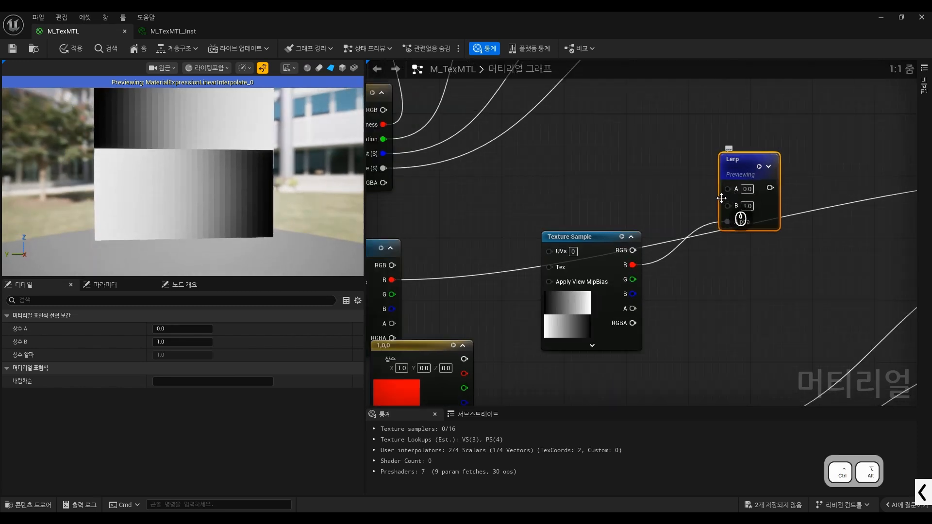
{"action": "key", "text": "ctrl+alt+g"}
{"action": "mouse_move", "coordinate": [745, 194]}
{"action": "left_mouse_down"}
{"action": "mouse_move", "coordinate": [754, 195]}
{"action": "mouse_move", "coordinate": [755, 214]}
{"action": "left_mouse_up"}
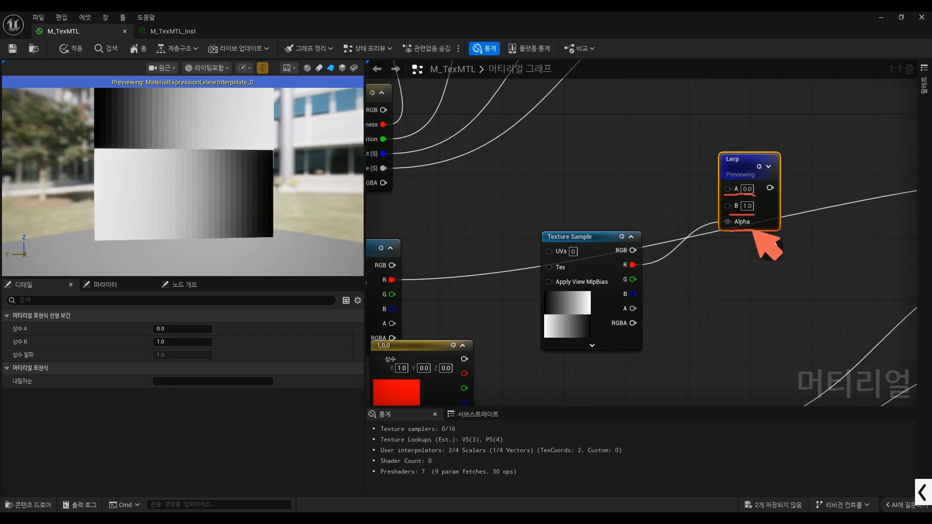
{"action": "left_click_drag", "start_coordinate": [733, 219], "coordinate": [790, 228]}
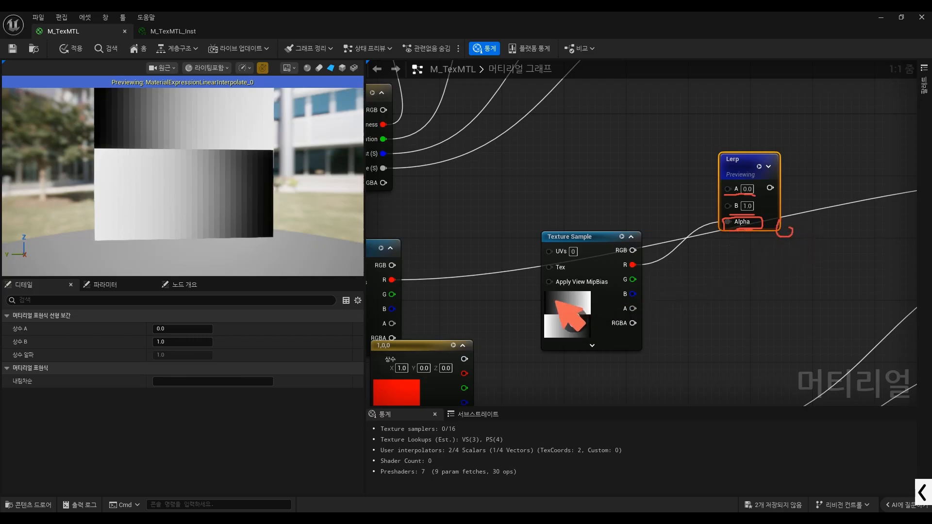
{"action": "left_click_drag", "start_coordinate": [761, 185], "coordinate": [770, 182]}
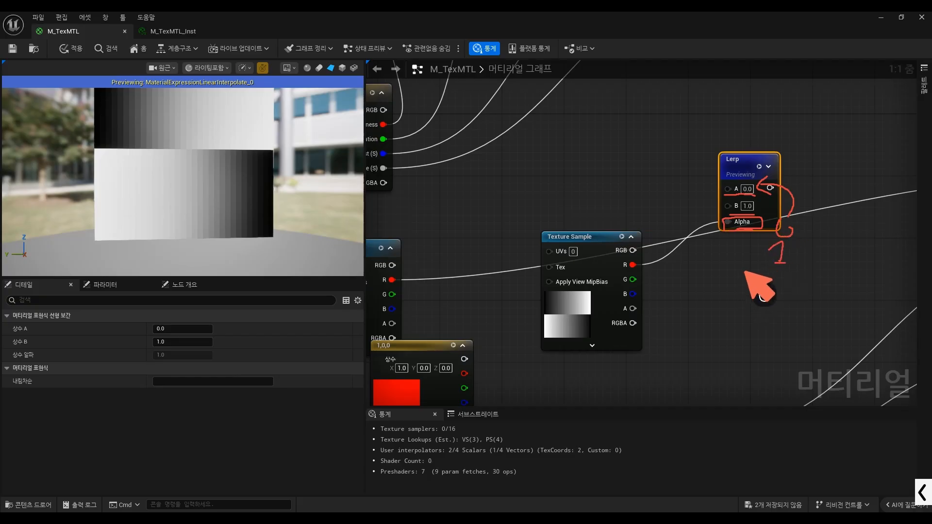
{"action": "left_click_drag", "start_coordinate": [731, 213], "coordinate": [755, 213]}
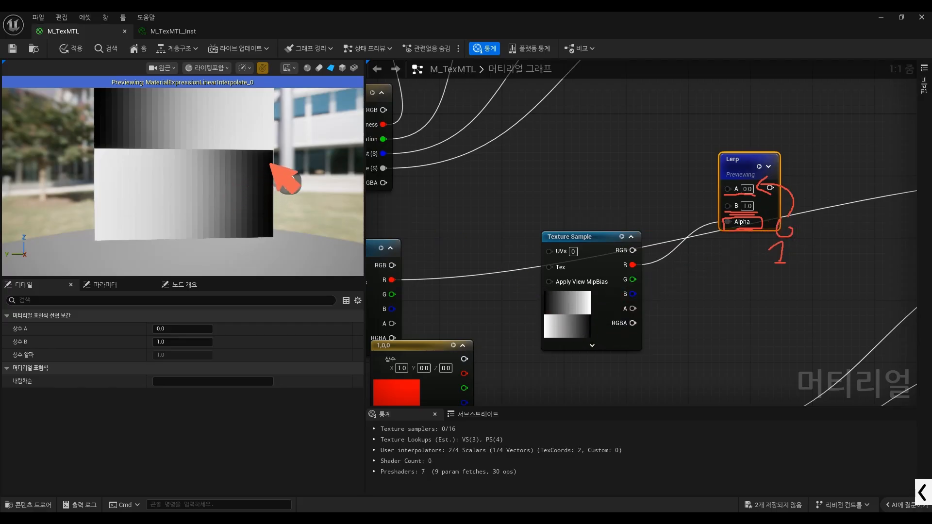
{"action": "mouse_move", "coordinate": [114, 177]}
{"action": "left_mouse_down"}
{"action": "mouse_move", "coordinate": [101, 191]}
{"action": "mouse_move", "coordinate": [112, 176]}
{"action": "left_mouse_up"}
{"action": "left_click_drag", "start_coordinate": [71, 227], "coordinate": [91, 212]}
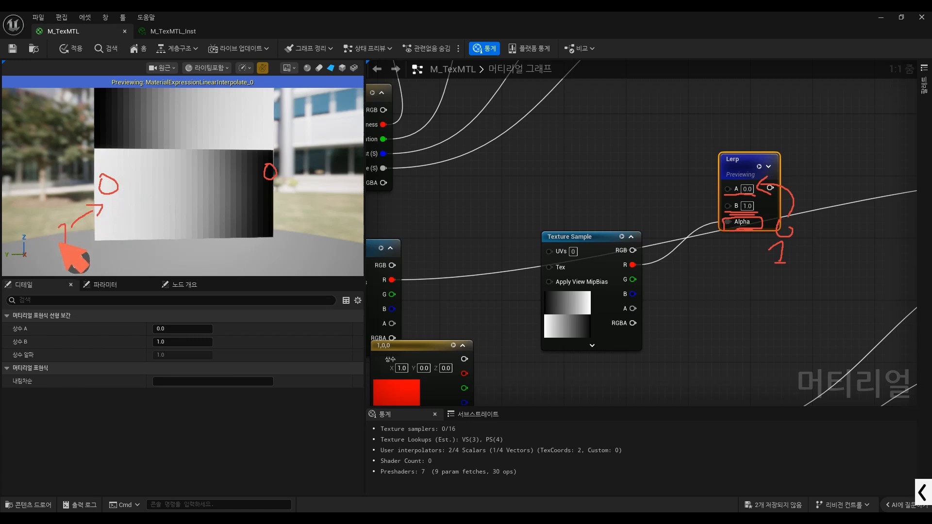
{"action": "left_click_drag", "start_coordinate": [59, 241], "coordinate": [77, 241]}
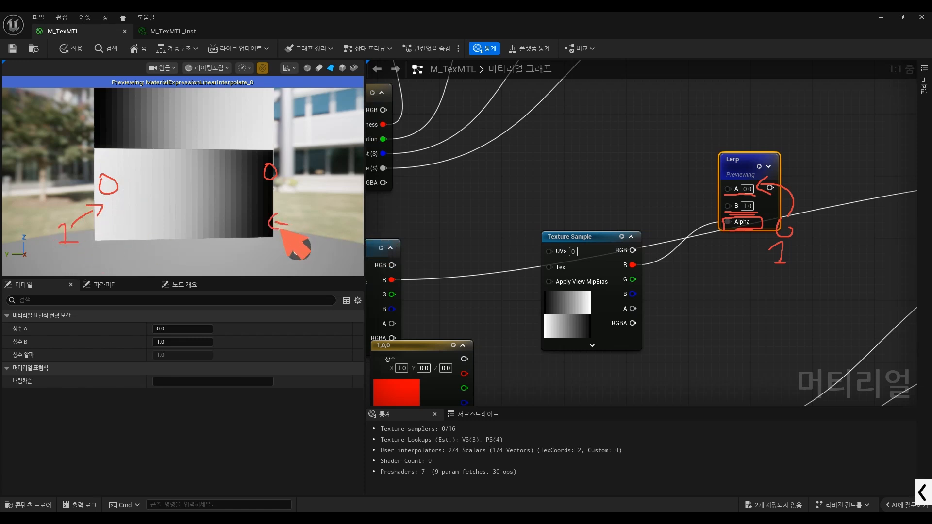
{"action": "left_click_drag", "start_coordinate": [286, 225], "coordinate": [298, 233]}
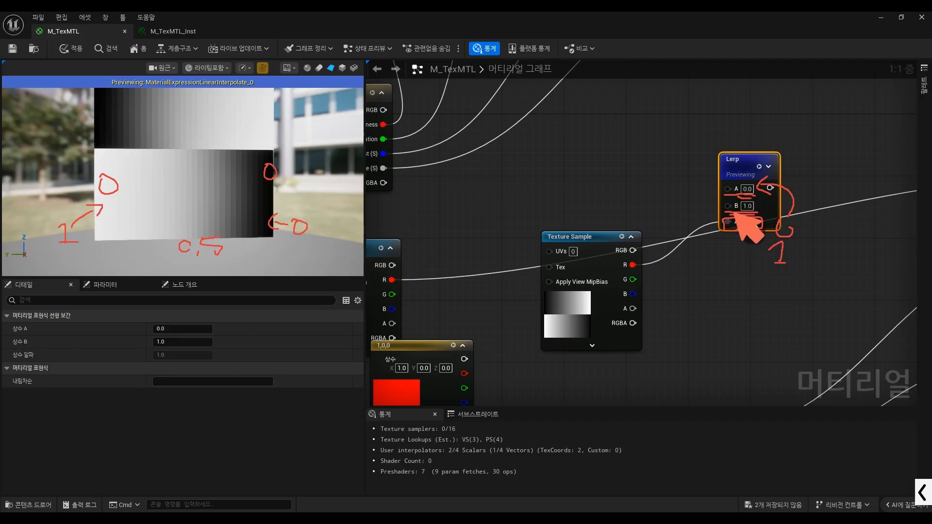
{"action": "key", "text": "ctrl+alt+g"}
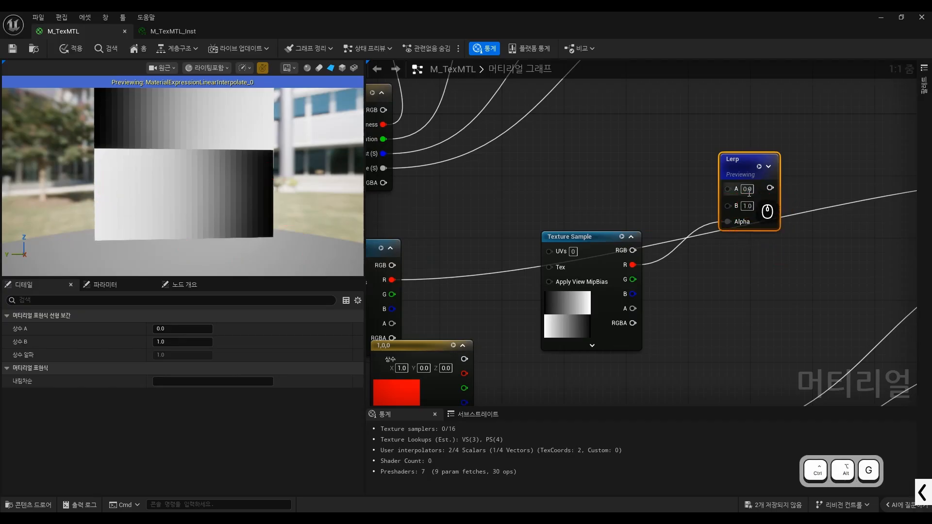
Step: Try increasing values of 0.1, 0.2 and 0.3 for the Lerp node's A constant
{"action": "type", "text": "0.2"}
{"action": "key", "text": "Return"}
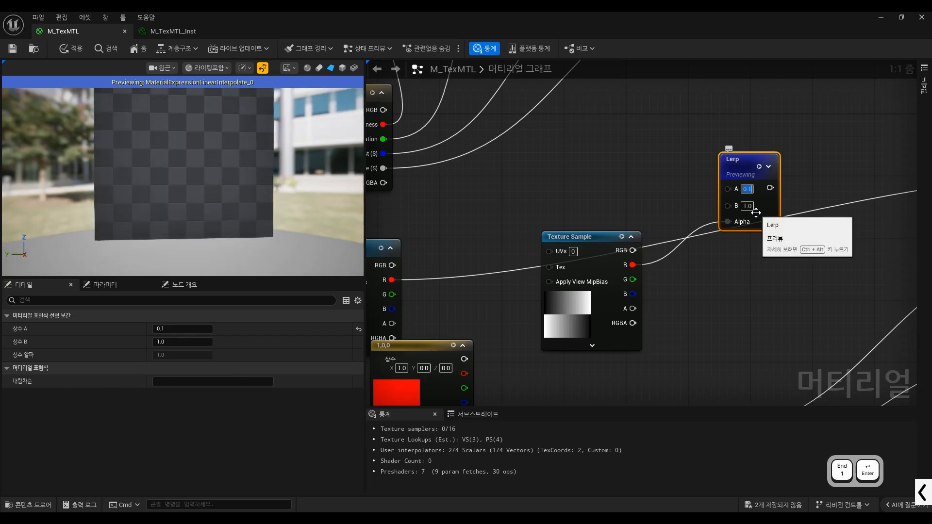
{"action": "type", "text": "0.3"}
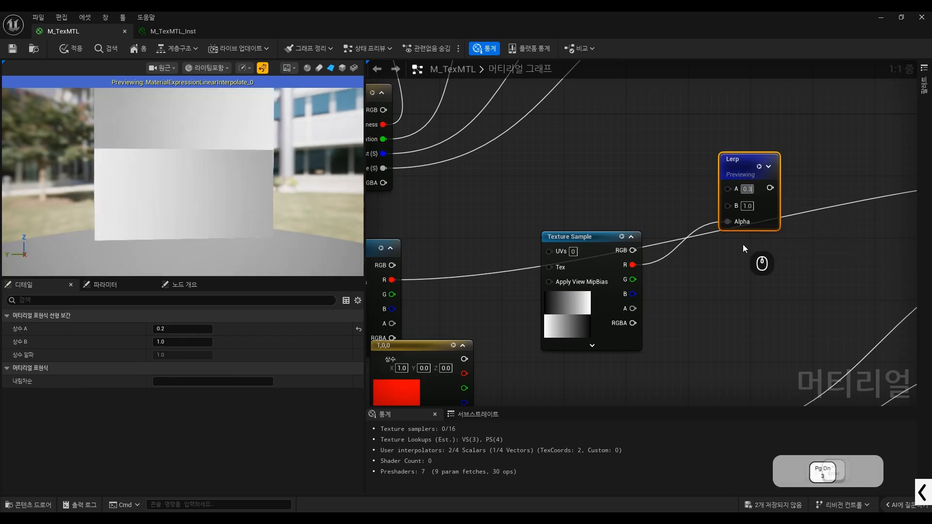
{"action": "key", "text": "Return"}
{"action": "key", "text": "ctrl+alt+g"}
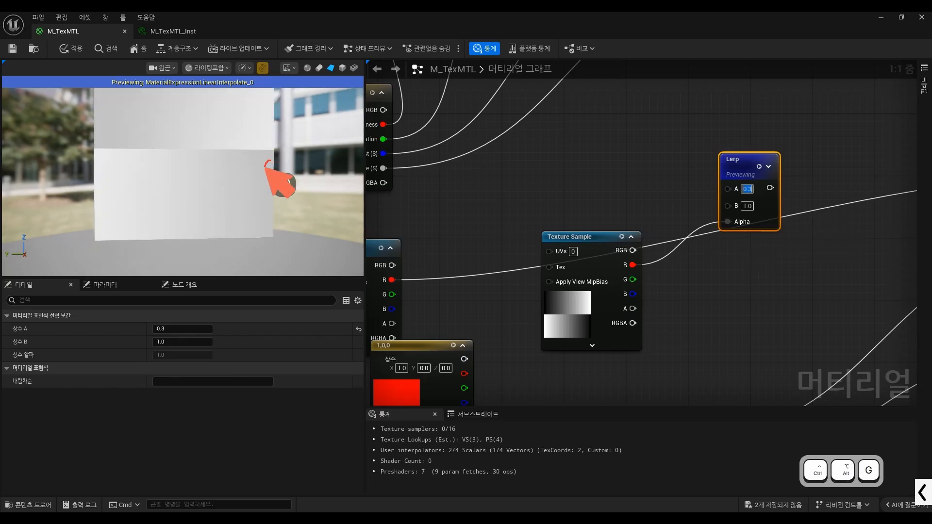
{"action": "key", "text": "ctrl+alt+g"}
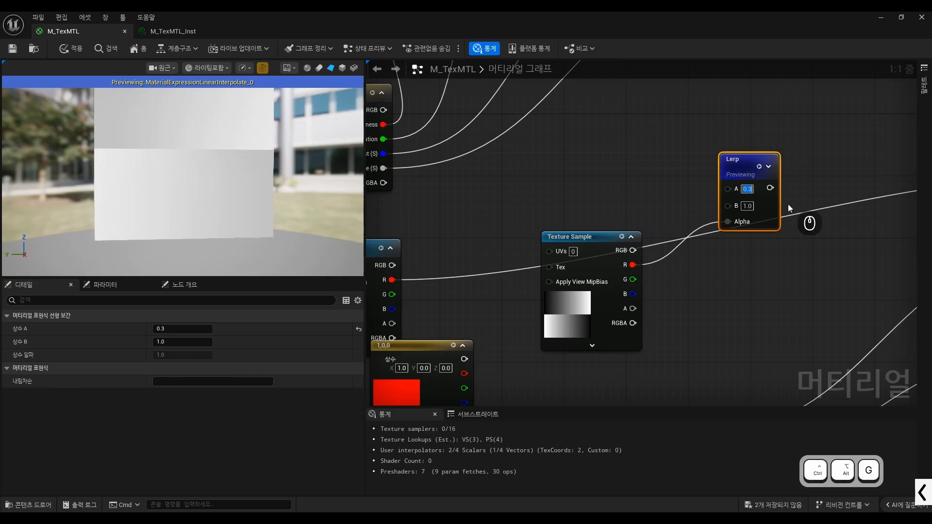
Step: Reset the Lerp node's A constant to 0
{"action": "key", "text": "0"}
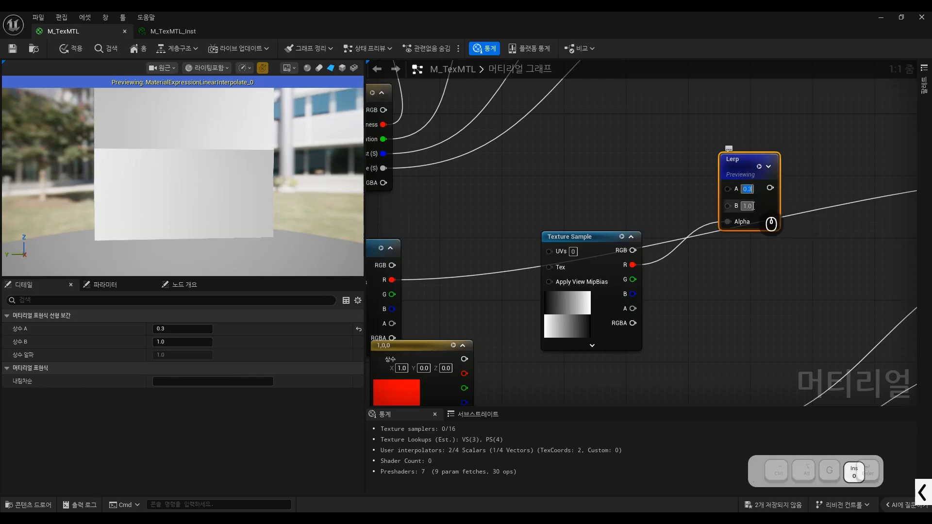
{"action": "key", "text": "Return"}
{"action": "type", "text": "0"}
{"action": "key", "text": "Return"}
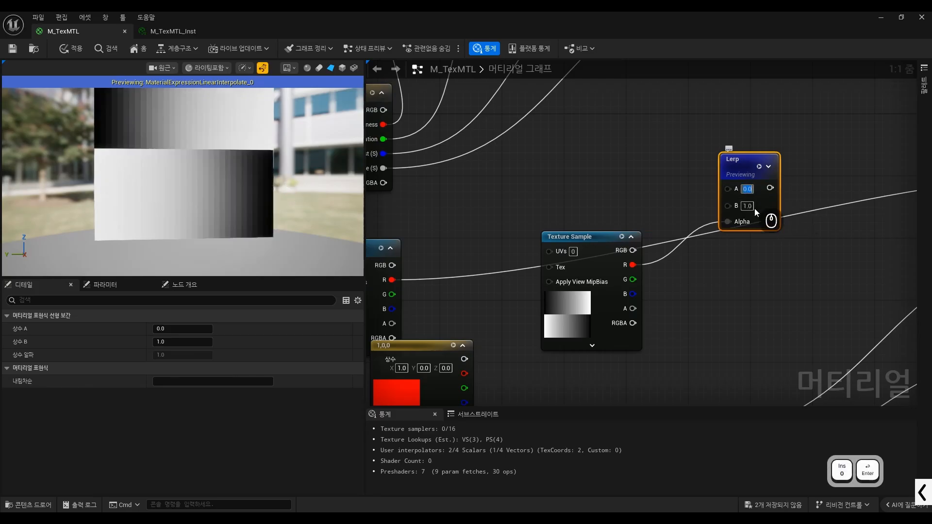
Step: Lower the Lerp node's B constant in stages through 0.8, 0.5 and 0.2 to 0.1
{"action": "type", "text": "0."}
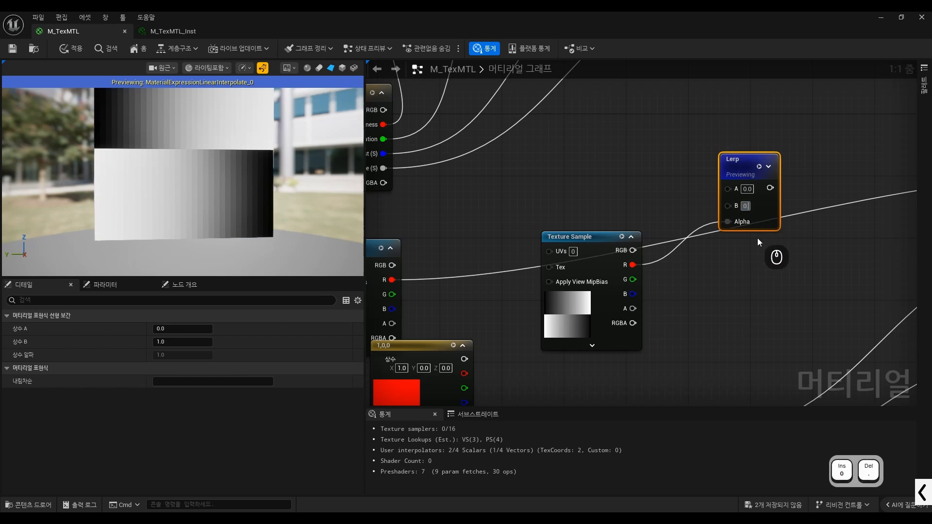
{"action": "type", "text": "8"}
{"action": "key", "text": "Return"}
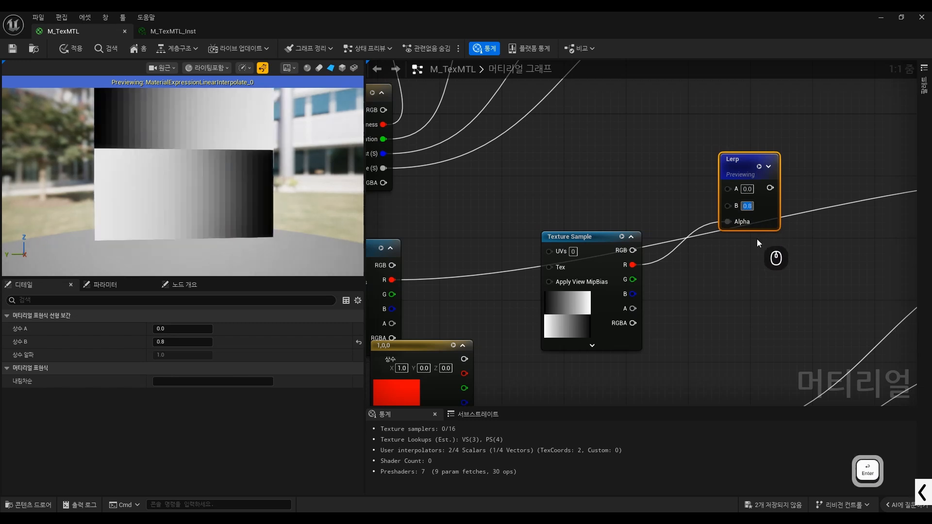
{"action": "type", "text": "0.5"}
{"action": "key", "text": "Return"}
{"action": "type", "text": "0."}
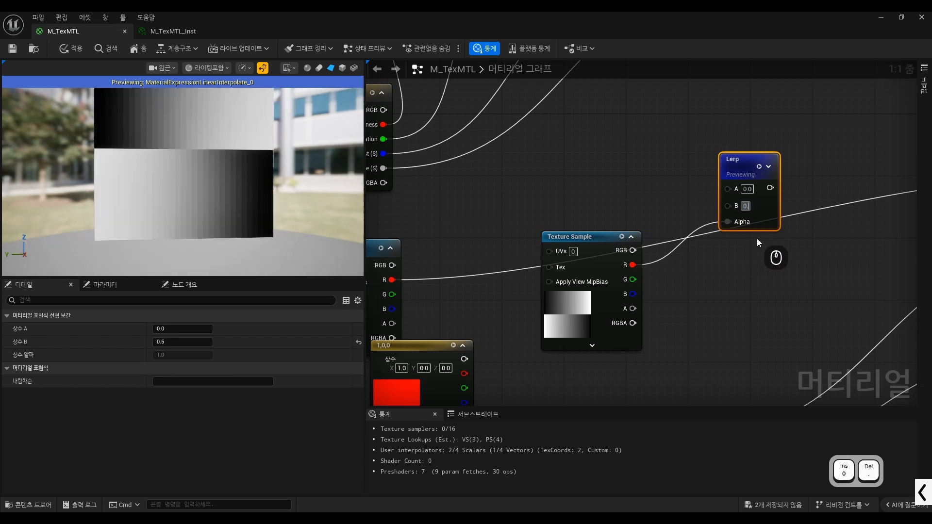
{"action": "type", "text": "2"}
{"action": "key", "text": "Return"}
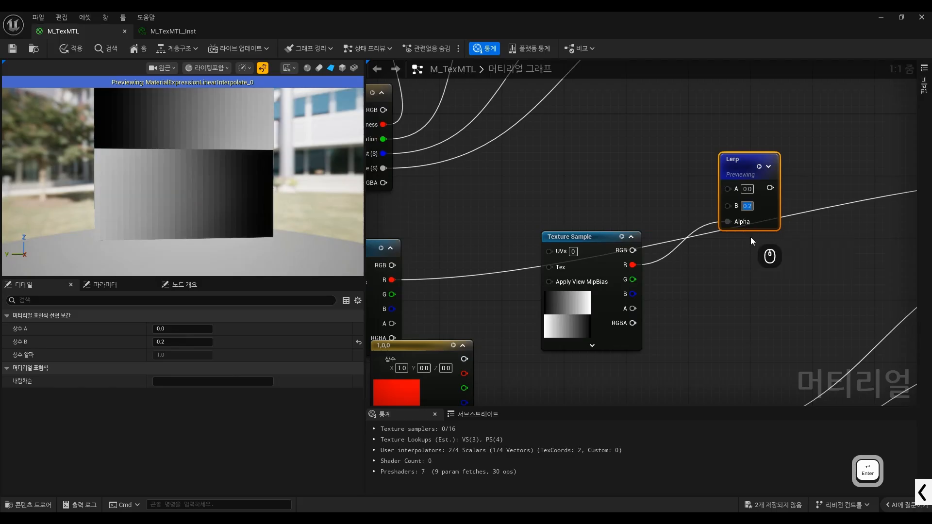
{"action": "type", "text": "0.1"}
{"action": "key", "text": "Return"}
{"action": "key", "text": "ctrl+alt+g"}
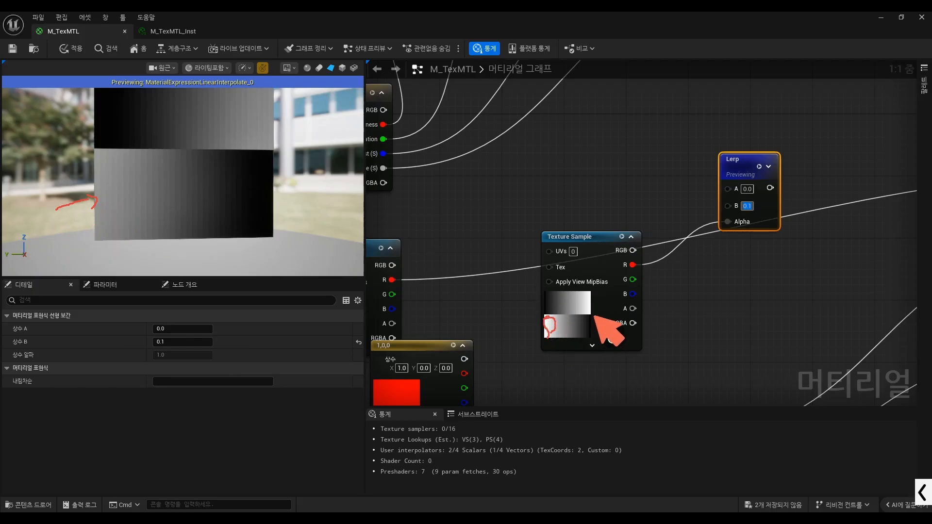
{"action": "mouse_move", "coordinate": [591, 338]}
{"action": "left_mouse_down"}
{"action": "mouse_move", "coordinate": [545, 312]}
{"action": "mouse_move", "coordinate": [544, 335]}
{"action": "mouse_move", "coordinate": [591, 336]}
{"action": "left_mouse_up"}
{"action": "mouse_move", "coordinate": [630, 270]}
{"action": "left_mouse_down"}
{"action": "mouse_move", "coordinate": [706, 230]}
{"action": "mouse_move", "coordinate": [714, 241]}
{"action": "left_mouse_up"}
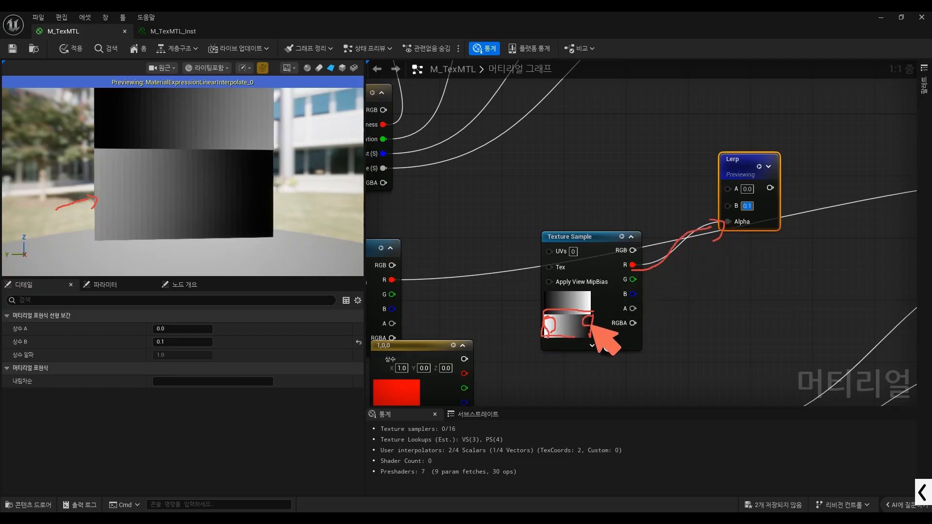
{"action": "mouse_move", "coordinate": [607, 314]}
{"action": "left_mouse_down"}
{"action": "mouse_move", "coordinate": [672, 223]}
{"action": "mouse_move", "coordinate": [707, 192]}
{"action": "left_mouse_up"}
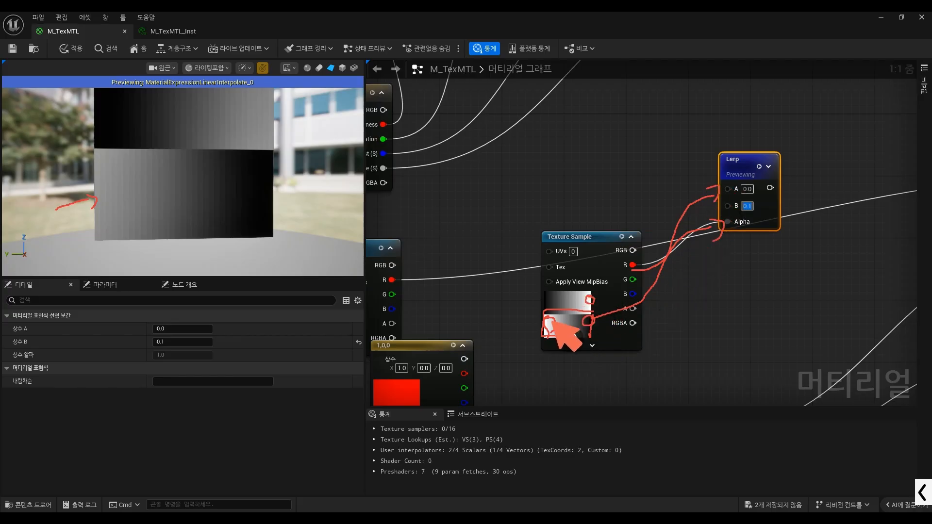
{"action": "left_click_drag", "start_coordinate": [594, 298], "coordinate": [698, 214]}
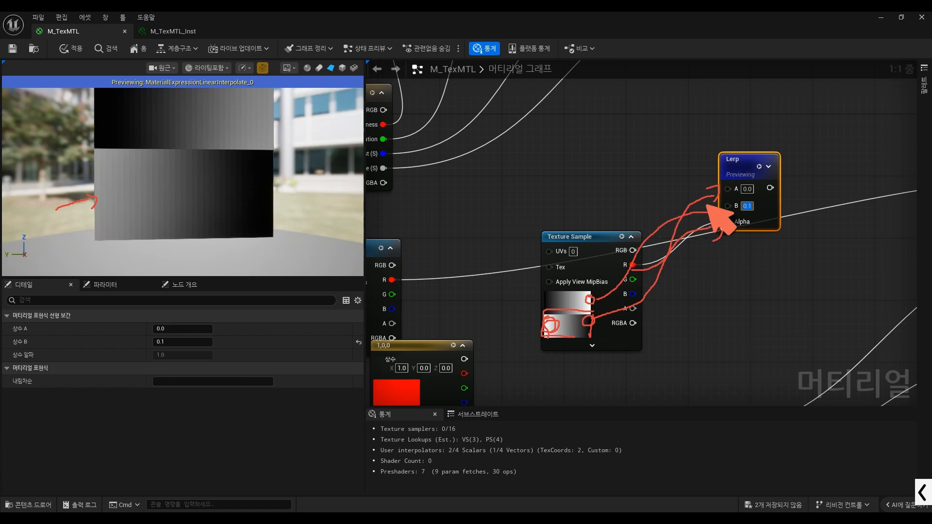
{"action": "key", "text": "ctrl+alt+g"}
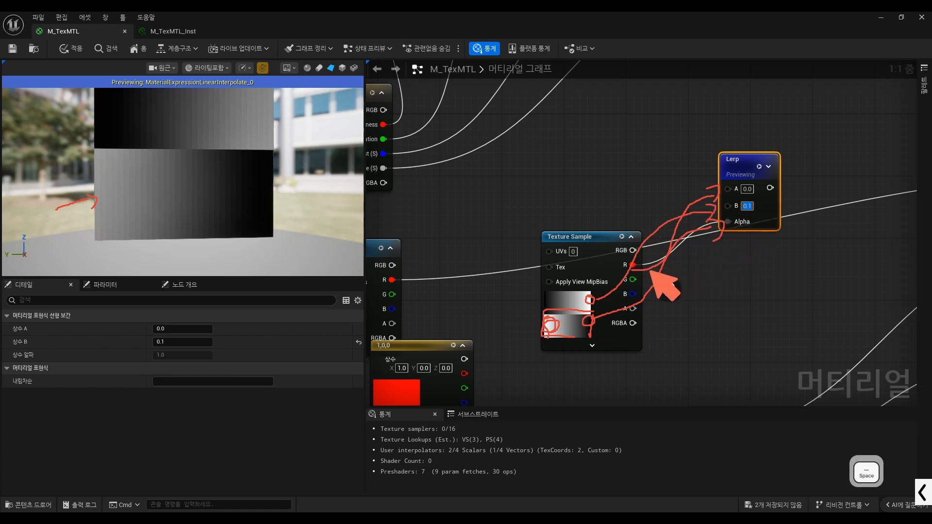
Step: Shift the Lerp and Texture Sample slightly lower and place the red and green constant nodes above the Texture Sample
{"action": "left_click", "coordinate": [650, 293]}
{"action": "scroll", "coordinate": [684, 179], "scroll_direction": "down", "scroll_amount": 3}
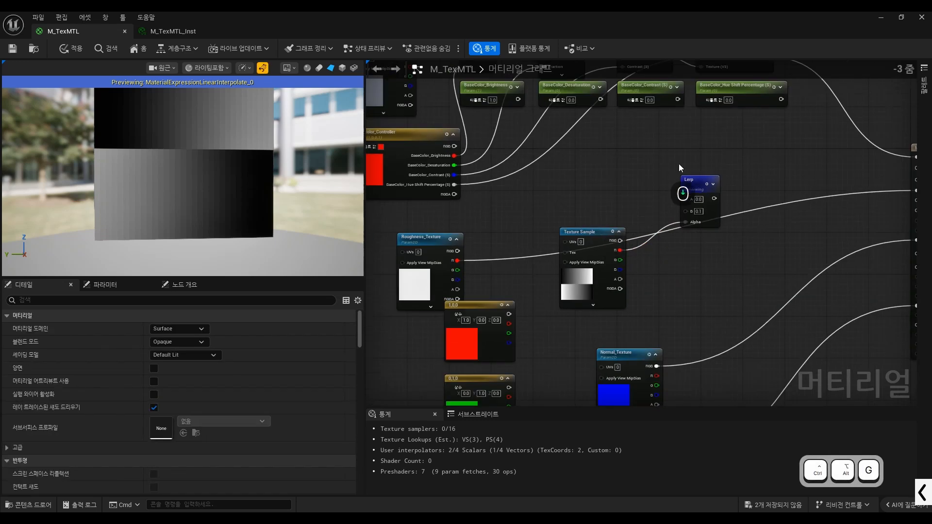
{"action": "left_click_drag", "start_coordinate": [727, 154], "coordinate": [586, 278]}
{"action": "left_click_drag", "start_coordinate": [602, 238], "coordinate": [600, 265]}
{"action": "scroll", "coordinate": [544, 237], "scroll_direction": "down", "scroll_amount": 1}
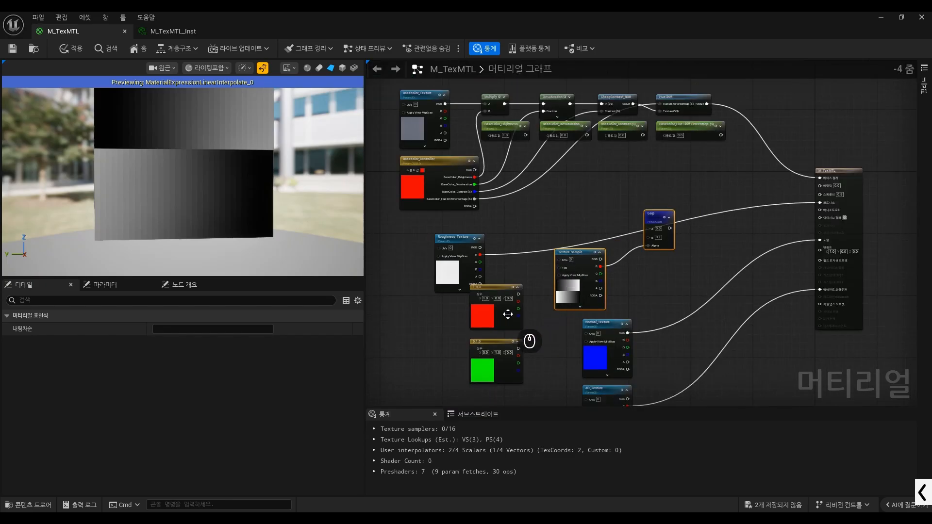
{"action": "left_click_drag", "start_coordinate": [542, 283], "coordinate": [575, 188]}
{"action": "scroll", "coordinate": [630, 156], "scroll_direction": "up", "scroll_amount": 3}
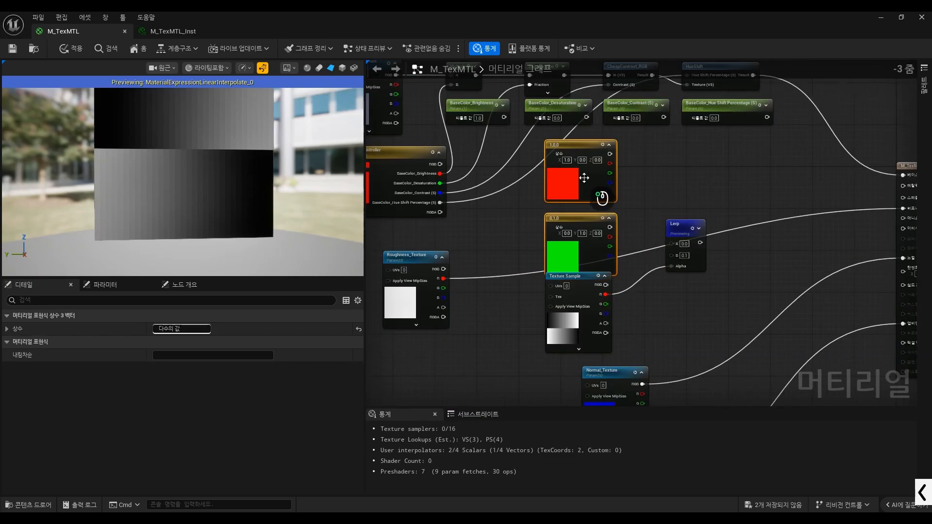
Step: Connect the red 1,0,0 constant to the Lerp's A input and the green 0,1,0 constant to B
{"action": "left_click_drag", "start_coordinate": [608, 147], "coordinate": [687, 270]}
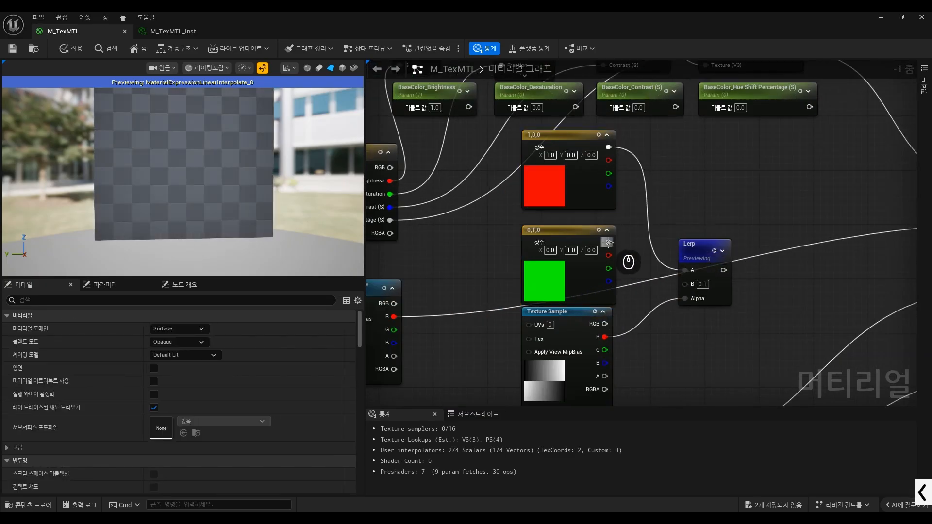
{"action": "left_click_drag", "start_coordinate": [608, 242], "coordinate": [719, 226]}
{"action": "scroll", "coordinate": [176, 184], "scroll_direction": "up", "scroll_amount": 1}
{"action": "scroll", "coordinate": [569, 209], "scroll_direction": "down", "scroll_amount": 2}
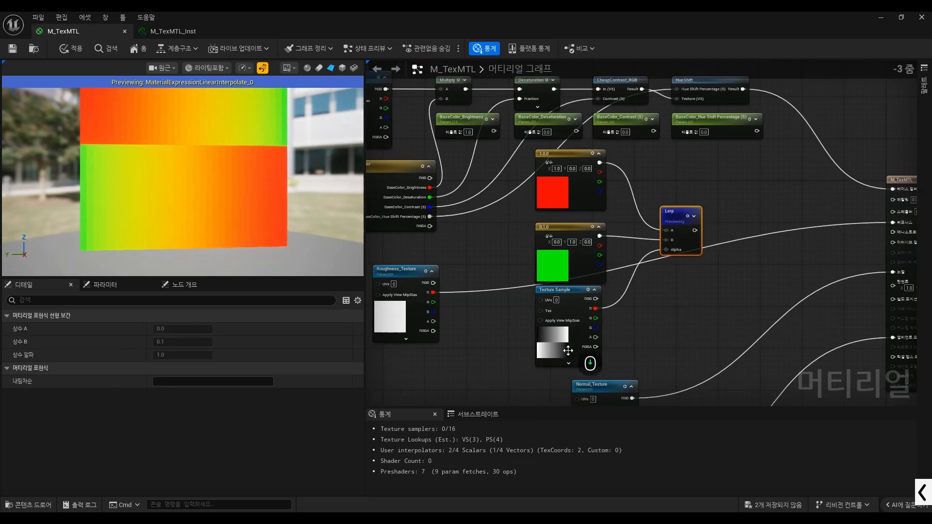
{"action": "scroll", "coordinate": [566, 343], "scroll_direction": "up", "scroll_amount": 3}
{"action": "key", "text": "ctrl+alt"}
{"action": "key", "text": "ctrl+alt+g"}
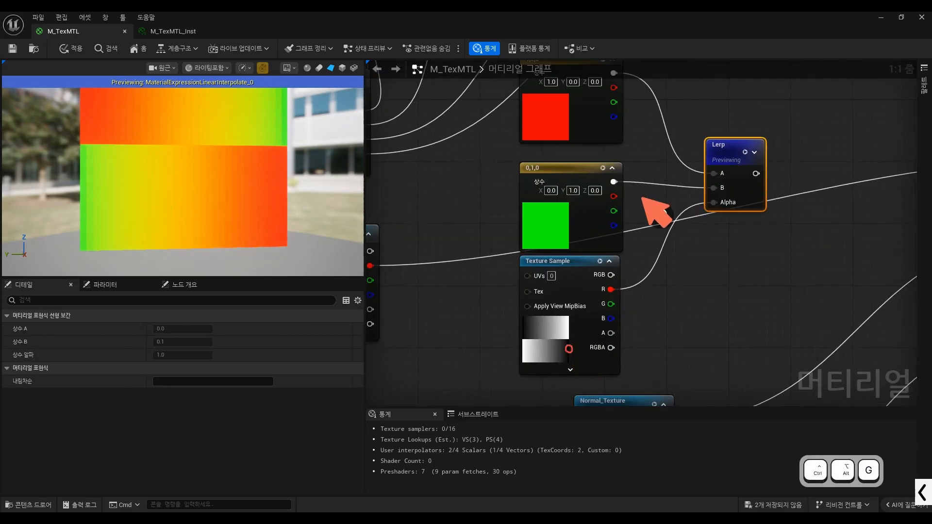
{"action": "left_click_drag", "start_coordinate": [613, 87], "coordinate": [711, 173]}
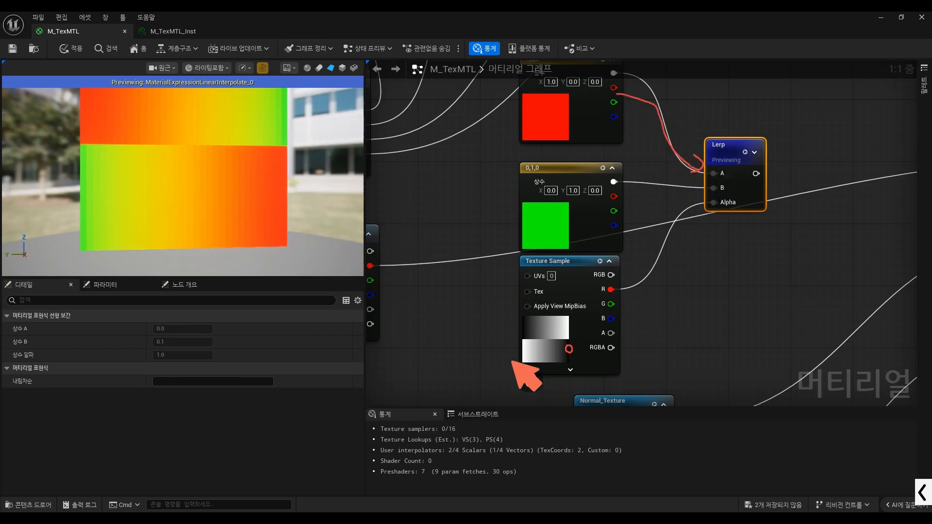
{"action": "mouse_move", "coordinate": [554, 363]}
{"action": "left_mouse_down"}
{"action": "mouse_move", "coordinate": [303, 244]}
{"action": "mouse_move", "coordinate": [290, 252]}
{"action": "left_mouse_up"}
{"action": "left_click_drag", "start_coordinate": [570, 325], "coordinate": [562, 326]}
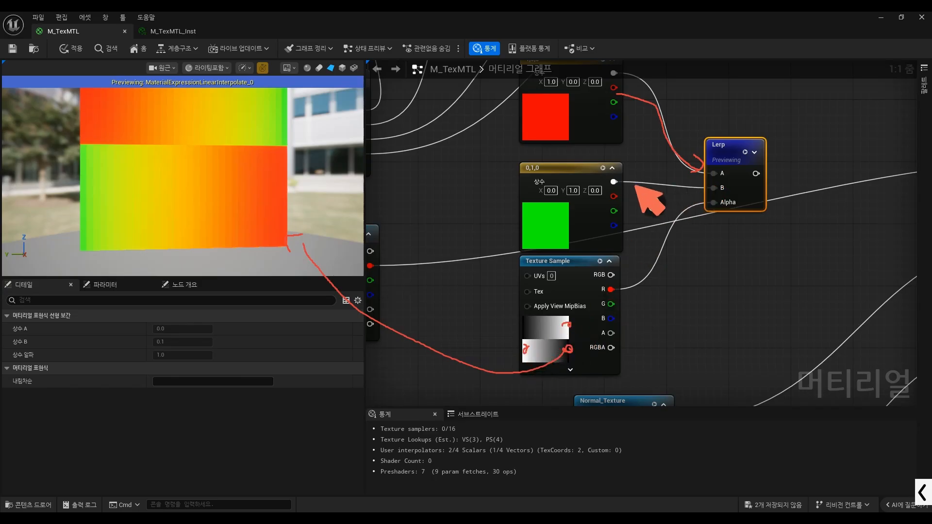
{"action": "left_click_drag", "start_coordinate": [635, 185], "coordinate": [706, 189]}
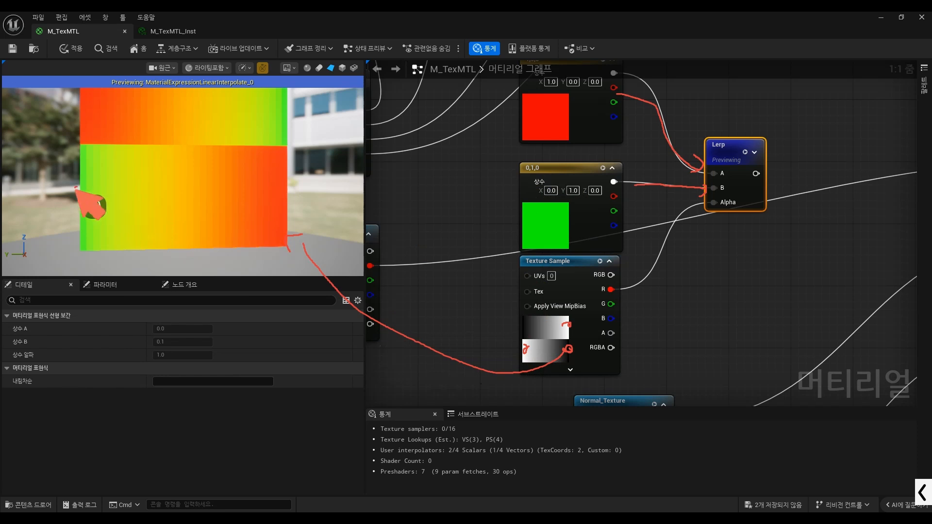
{"action": "mouse_move", "coordinate": [88, 200]}
{"action": "left_mouse_down"}
{"action": "mouse_move", "coordinate": [308, 349]}
{"action": "mouse_move", "coordinate": [496, 349]}
{"action": "left_mouse_up"}
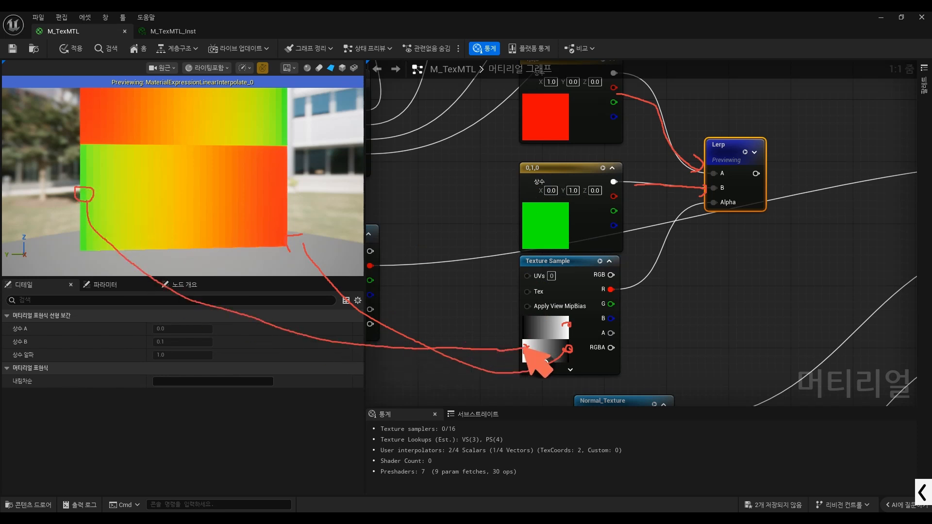
{"action": "mouse_move", "coordinate": [569, 324]}
{"action": "left_mouse_down"}
{"action": "mouse_move", "coordinate": [582, 314]}
{"action": "mouse_move", "coordinate": [413, 229]}
{"action": "mouse_move", "coordinate": [289, 126]}
{"action": "left_mouse_up"}
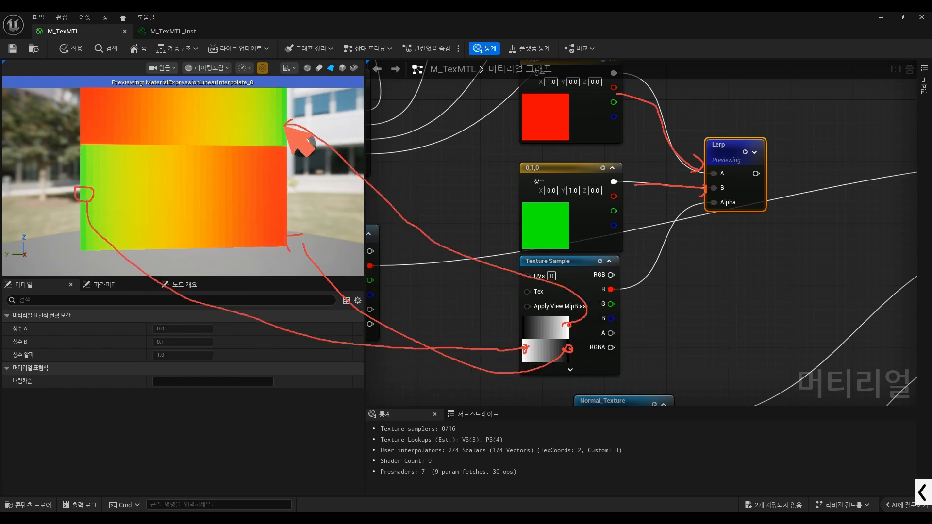
{"action": "key", "text": "ctrl+alt+g"}
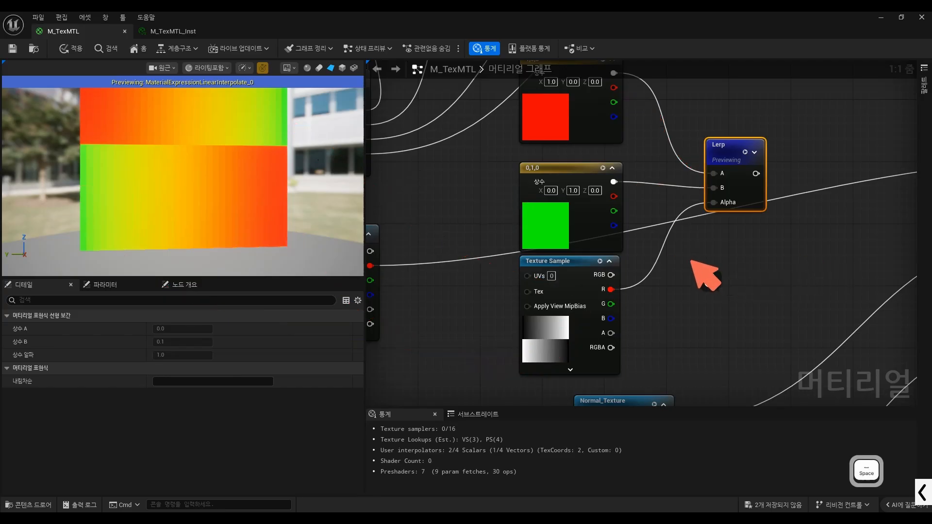
Step: Delete the red 1,0,0 and green 0,1,0 constant nodes feeding the Lerp's A and B inputs
{"action": "left_click", "coordinate": [732, 291]}
{"action": "scroll", "coordinate": [570, 253], "scroll_direction": "down", "scroll_amount": 2}
{"action": "scroll", "coordinate": [590, 202], "scroll_direction": "down", "scroll_amount": 2}
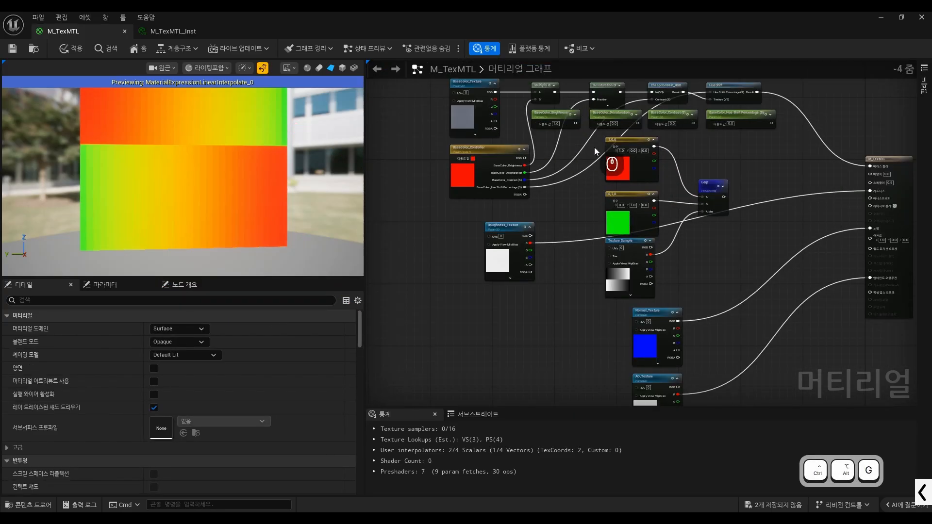
{"action": "left_click_drag", "start_coordinate": [667, 151], "coordinate": [607, 274]}
{"action": "scroll", "coordinate": [628, 231], "scroll_direction": "up", "scroll_amount": 2}
{"action": "scroll", "coordinate": [664, 217], "scroll_direction": "down", "scroll_amount": 2}
{"action": "right_click_drag", "start_coordinate": [672, 214], "coordinate": [619, 237]}
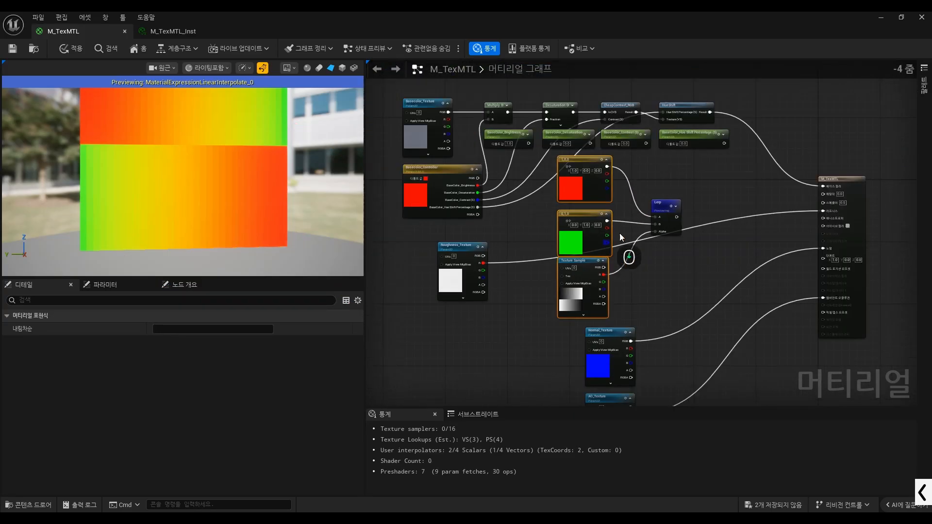
{"action": "scroll", "coordinate": [625, 222], "scroll_direction": "up", "scroll_amount": 2}
{"action": "left_click_drag", "start_coordinate": [622, 159], "coordinate": [543, 237]}
{"action": "key", "text": "Delete"}
Step: Connect the Lerp output to M_TexMTL's Roughness input and stop previewing the Lerp node
{"action": "scroll", "coordinate": [543, 237], "scroll_direction": "down", "scroll_amount": 1}
{"action": "right_click_drag", "start_coordinate": [678, 221], "coordinate": [625, 224]}
{"action": "scroll", "coordinate": [626, 224], "scroll_direction": "up", "scroll_amount": 1}
{"action": "left_click_drag", "start_coordinate": [616, 206], "coordinate": [623, 253]}
{"action": "left_click_drag", "start_coordinate": [708, 252], "coordinate": [785, 235]}
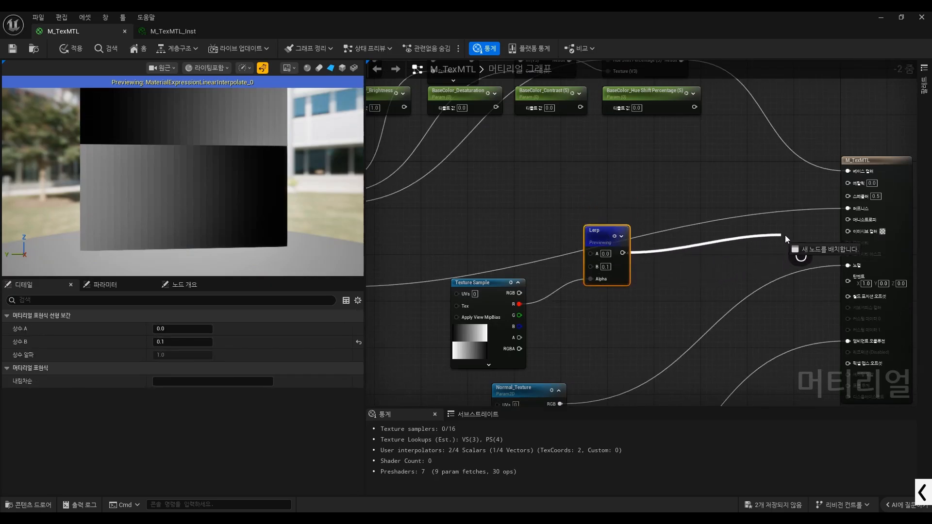
{"action": "left_click_drag", "start_coordinate": [848, 224], "coordinate": [861, 210]}
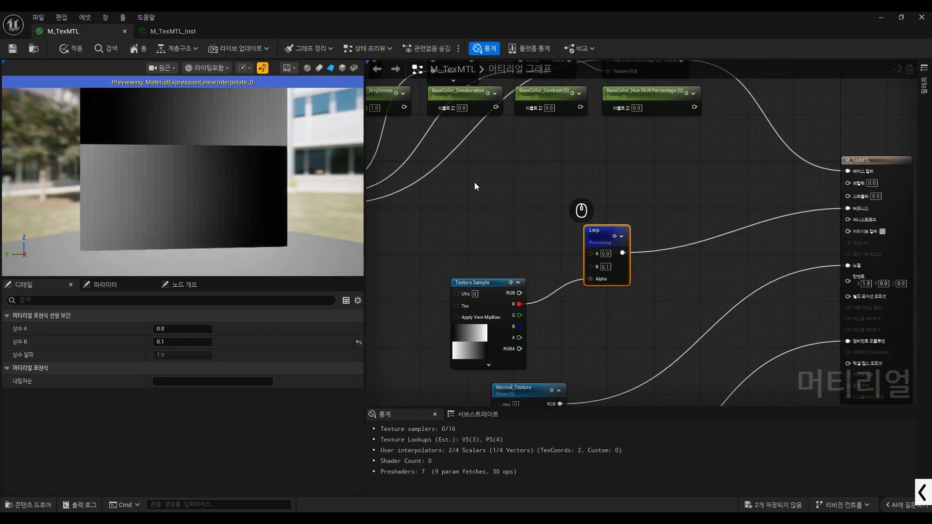
{"action": "left_click", "coordinate": [614, 236]}
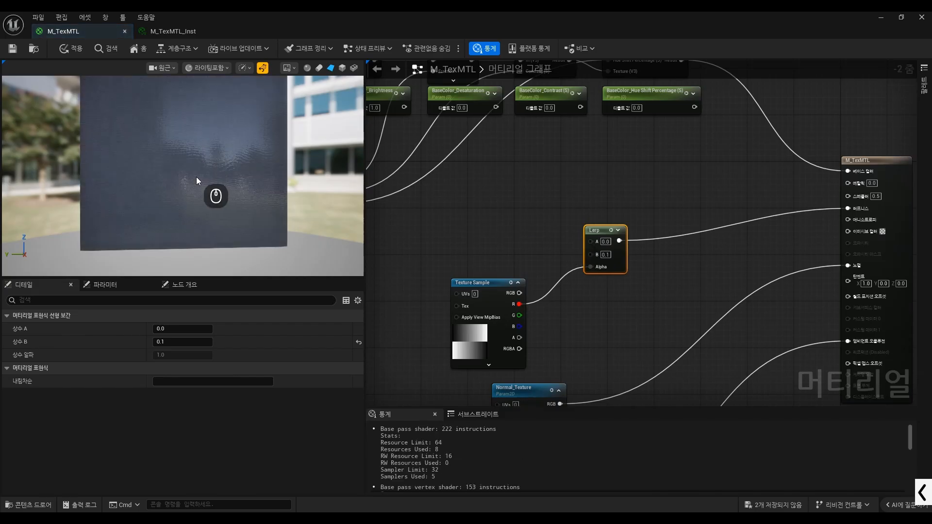
Step: Set the Lerp node's B constant to 1 and inspect the roughness on the preview plane
{"action": "mouse_move", "coordinate": [218, 188]}
{"action": "left_mouse_down"}
{"action": "mouse_move", "coordinate": [202, 188]}
{"action": "mouse_move", "coordinate": [213, 161]}
{"action": "mouse_move", "coordinate": [473, 198]}
{"action": "mouse_move", "coordinate": [293, 174]}
{"action": "mouse_move", "coordinate": [298, 181]}
{"action": "left_mouse_up"}
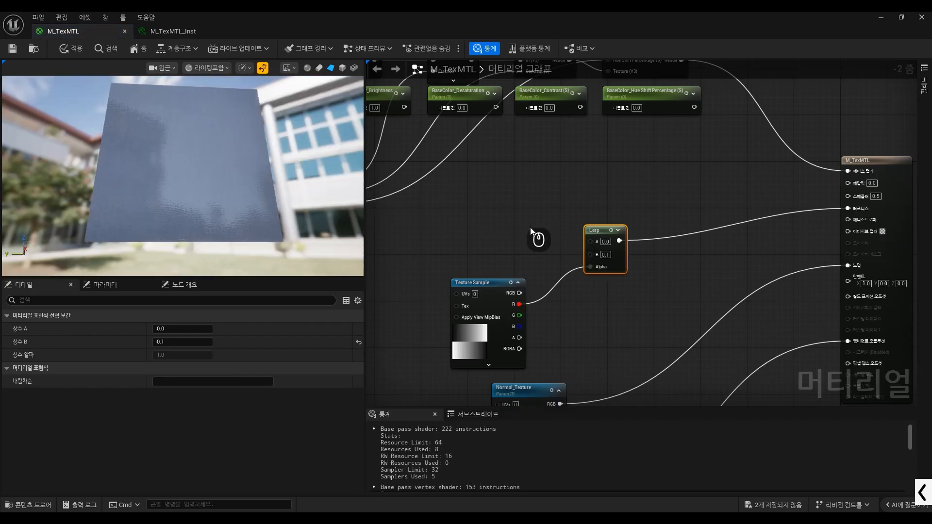
{"action": "type", "text": "1"}
{"action": "key", "text": "Return"}
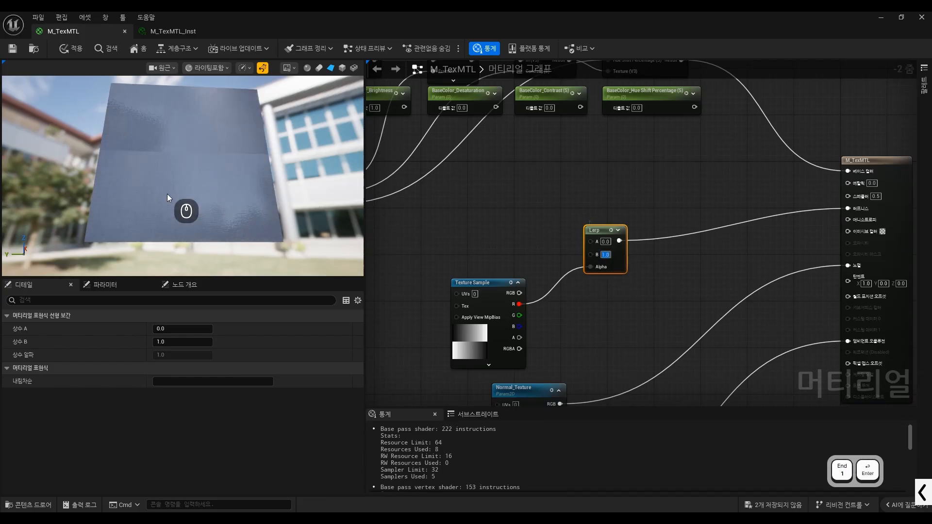
{"action": "scroll", "coordinate": [192, 229], "scroll_direction": "up", "scroll_amount": 5}
{"action": "mouse_move", "coordinate": [169, 187]}
{"action": "left_mouse_down"}
{"action": "mouse_move", "coordinate": [57, 191]}
{"action": "mouse_move", "coordinate": [57, 206]}
{"action": "left_mouse_up"}
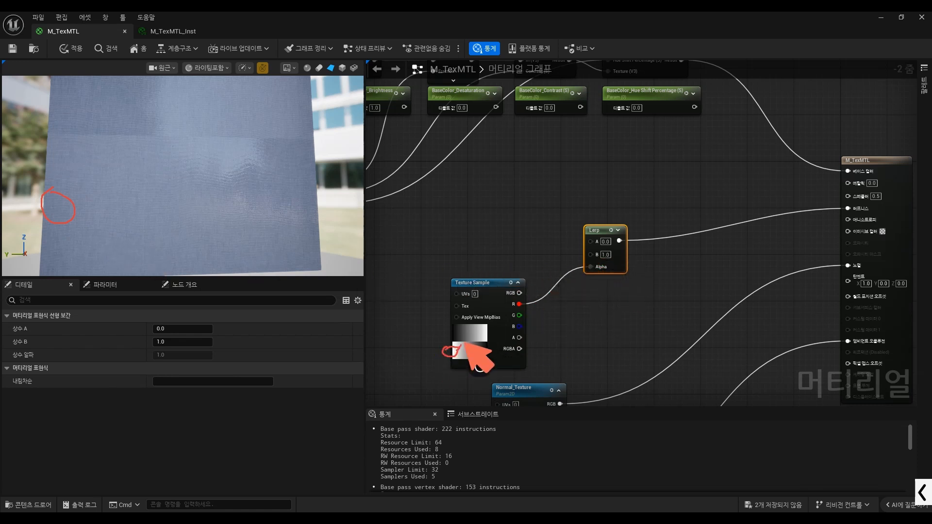
{"action": "left_click_drag", "start_coordinate": [466, 344], "coordinate": [593, 275]}
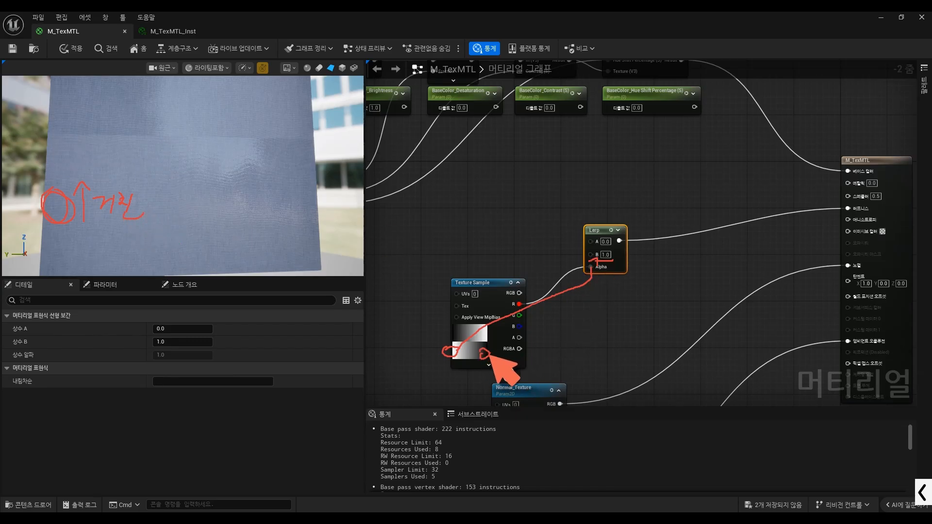
{"action": "mouse_move", "coordinate": [507, 350]}
{"action": "left_mouse_down"}
{"action": "mouse_move", "coordinate": [550, 253]}
{"action": "mouse_move", "coordinate": [573, 239]}
{"action": "left_mouse_up"}
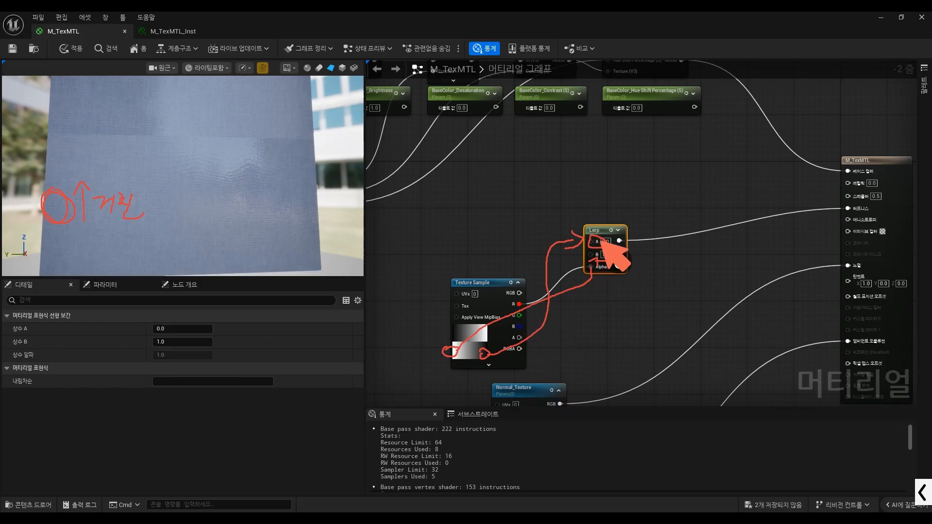
{"action": "mouse_move", "coordinate": [604, 238]}
{"action": "left_mouse_down"}
{"action": "mouse_move", "coordinate": [505, 173]}
{"action": "mouse_move", "coordinate": [354, 185]}
{"action": "left_mouse_up"}
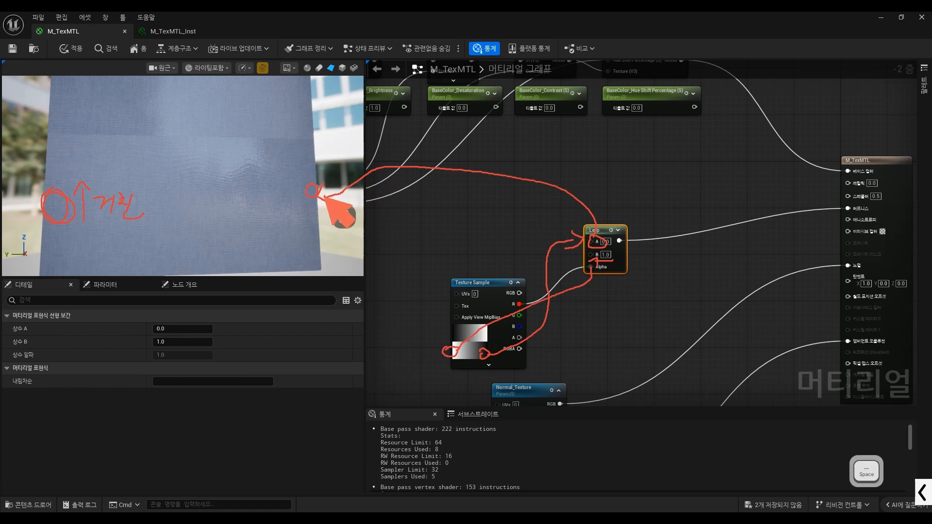
{"action": "key", "text": "ctrl+alt+g"}
Step: Set the Lerp node's A constant to 0.5 and inspect the preview plane's surface up close
{"action": "left_click", "coordinate": [609, 244]}
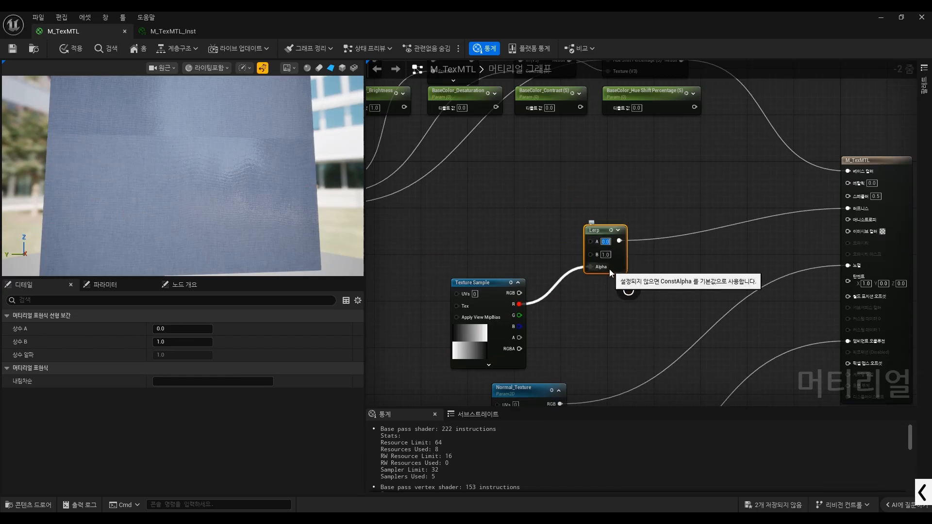
{"action": "type", "text": "0.5"}
{"action": "key", "text": "Return"}
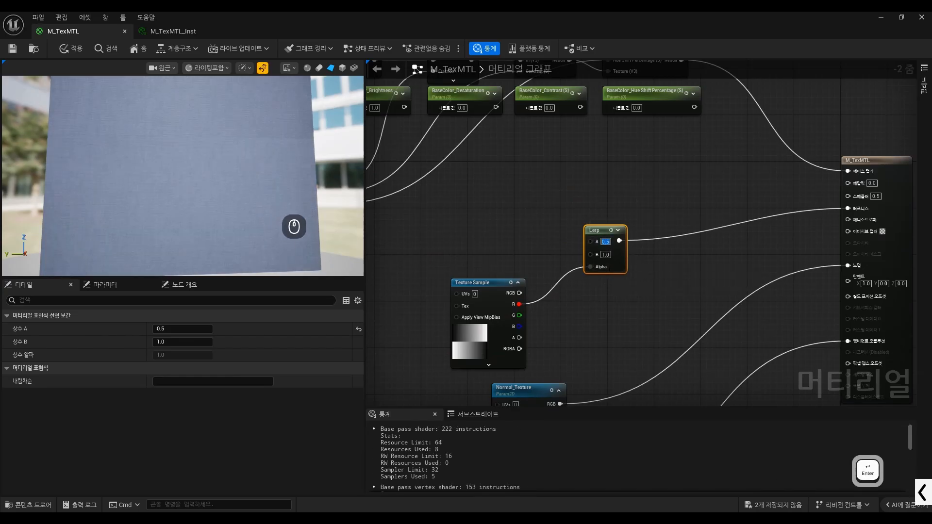
{"action": "mouse_move", "coordinate": [294, 226]}
{"action": "left_mouse_down"}
{"action": "mouse_move", "coordinate": [295, 243]}
{"action": "mouse_move", "coordinate": [285, 212]}
{"action": "mouse_move", "coordinate": [324, 222]}
{"action": "mouse_move", "coordinate": [306, 210]}
{"action": "mouse_move", "coordinate": [304, 224]}
{"action": "left_mouse_up"}
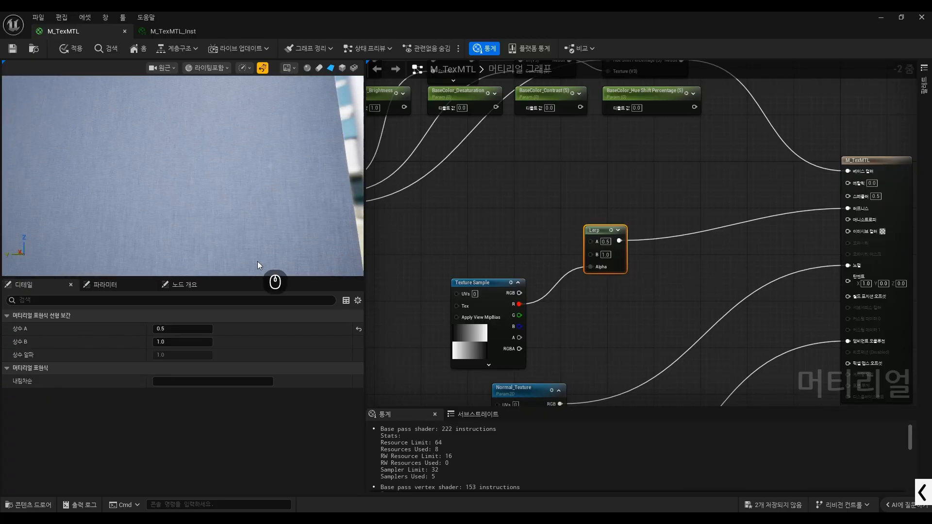
{"action": "left_click_drag", "start_coordinate": [278, 194], "coordinate": [273, 161]}
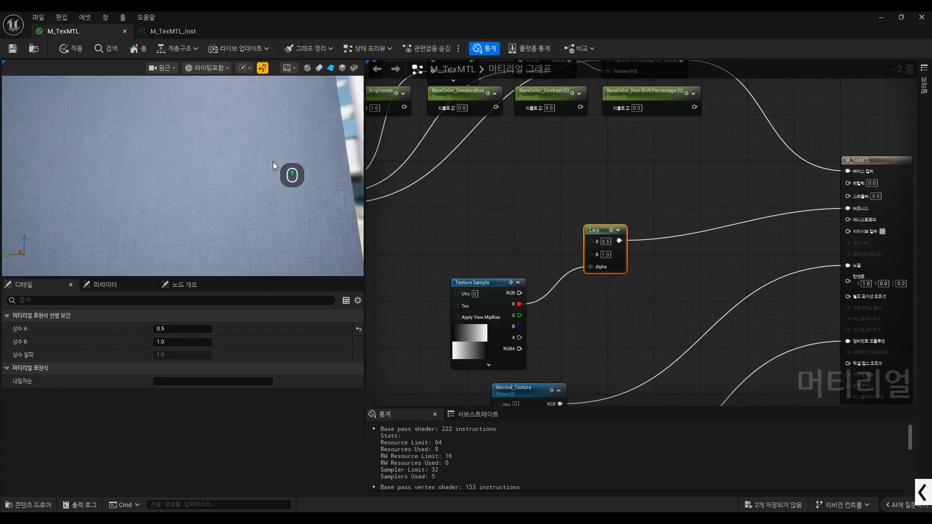
{"action": "mouse_move", "coordinate": [291, 209]}
{"action": "left_mouse_down"}
{"action": "mouse_move", "coordinate": [291, 195]}
{"action": "mouse_move", "coordinate": [291, 203]}
{"action": "left_mouse_up"}
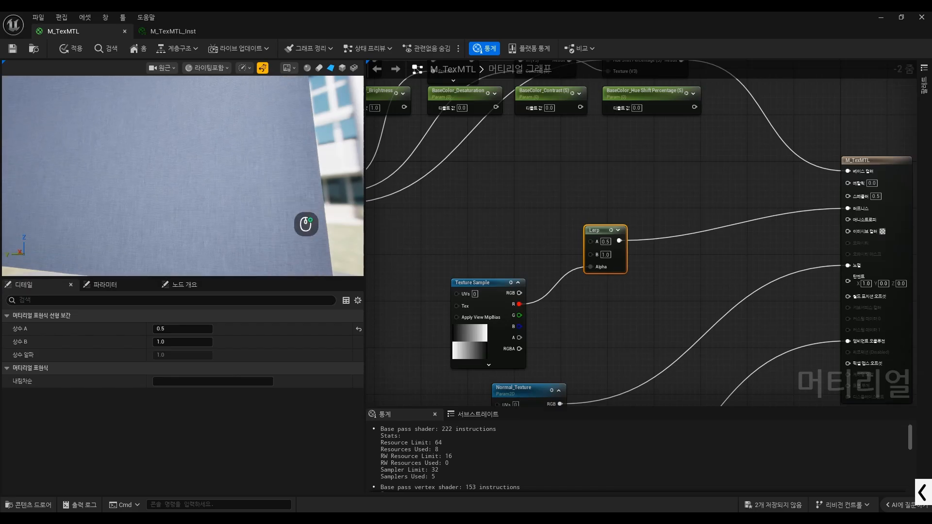
{"action": "key", "text": "ctrl+alt+g"}
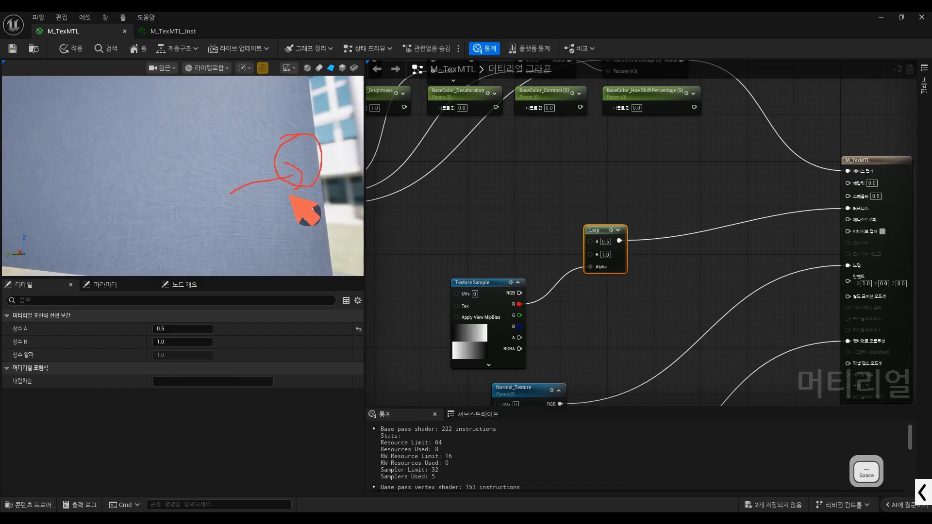
Step: Try the Lerp node's A constant at 1 and return it to 0
{"action": "key", "text": "ctrl+alt+g"}
{"action": "type", "text": "1"}
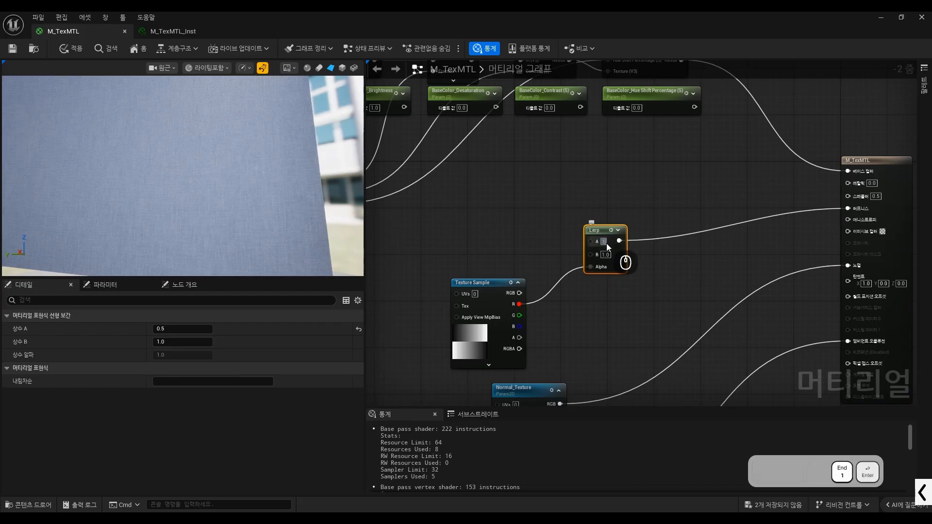
{"action": "key", "text": "Return"}
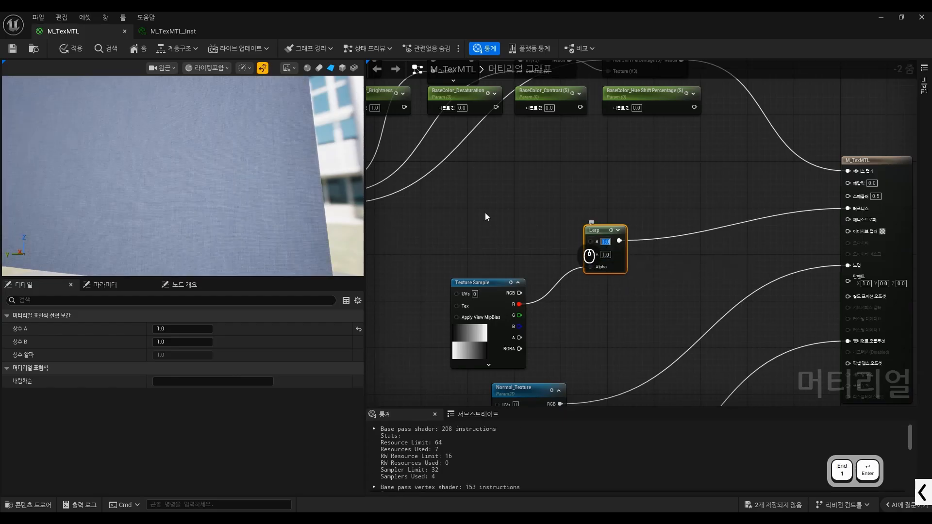
{"action": "key", "text": "ctrl+alt+g"}
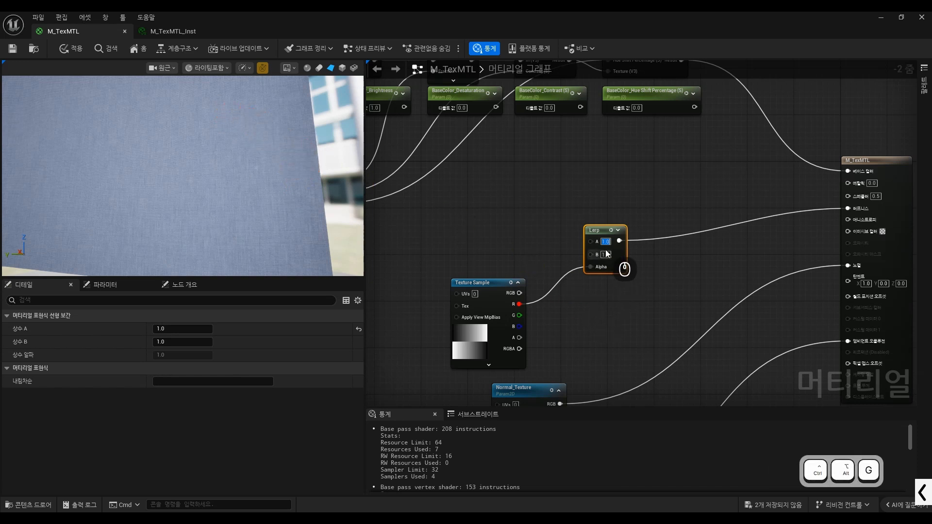
{"action": "type", "text": "0"}
{"action": "key", "text": "Return"}
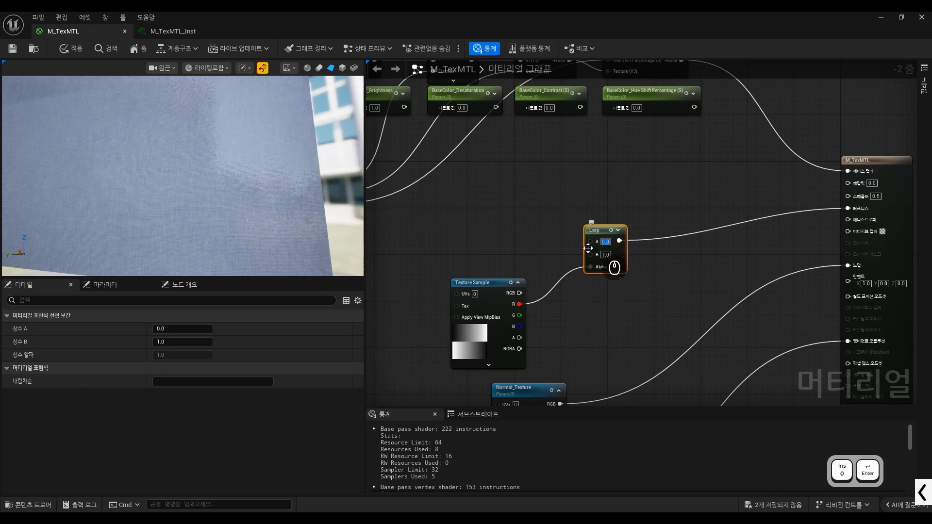
Step: Set the Lerp node's B constant to 0 and inspect the reflections across the preview plane
{"action": "mouse_move", "coordinate": [233, 189]}
{"action": "left_mouse_down"}
{"action": "mouse_move", "coordinate": [298, 169]}
{"action": "mouse_move", "coordinate": [274, 176]}
{"action": "mouse_move", "coordinate": [278, 212]}
{"action": "mouse_move", "coordinate": [231, 202]}
{"action": "mouse_move", "coordinate": [173, 208]}
{"action": "mouse_move", "coordinate": [211, 208]}
{"action": "mouse_move", "coordinate": [181, 208]}
{"action": "mouse_move", "coordinate": [179, 223]}
{"action": "mouse_move", "coordinate": [189, 202]}
{"action": "mouse_move", "coordinate": [210, 201]}
{"action": "mouse_move", "coordinate": [181, 203]}
{"action": "mouse_move", "coordinate": [243, 205]}
{"action": "left_mouse_up"}
{"action": "type", "text": "0"}
{"action": "key", "text": "Return"}
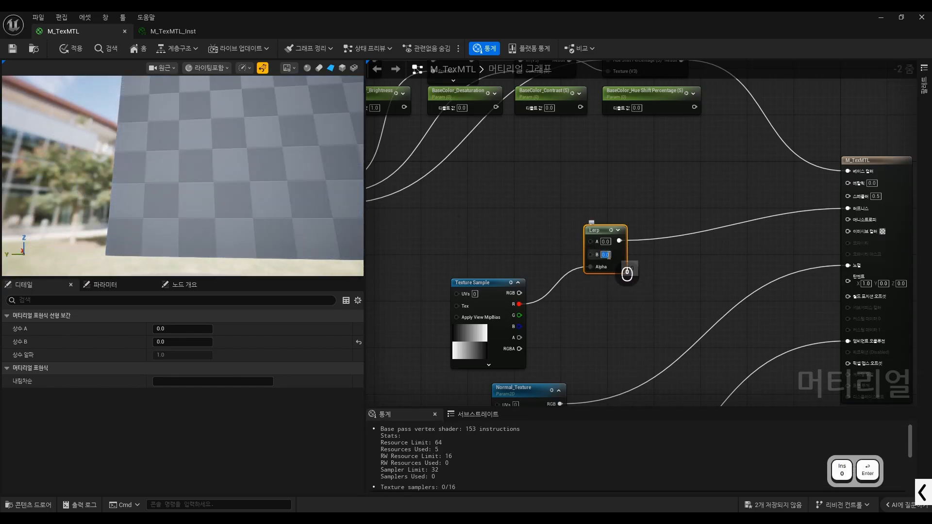
{"action": "left_click_drag", "start_coordinate": [150, 204], "coordinate": [229, 202]}
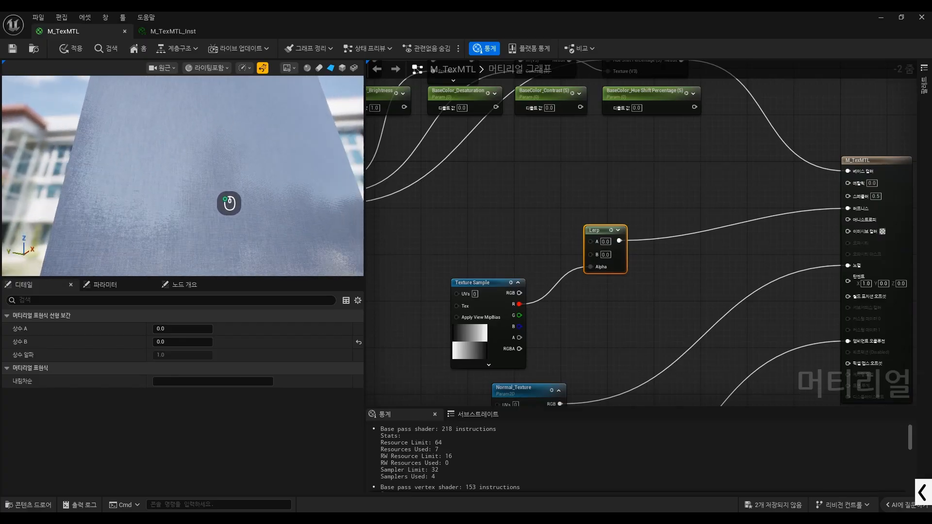
{"action": "right_click_drag", "start_coordinate": [223, 211], "coordinate": [216, 191]}
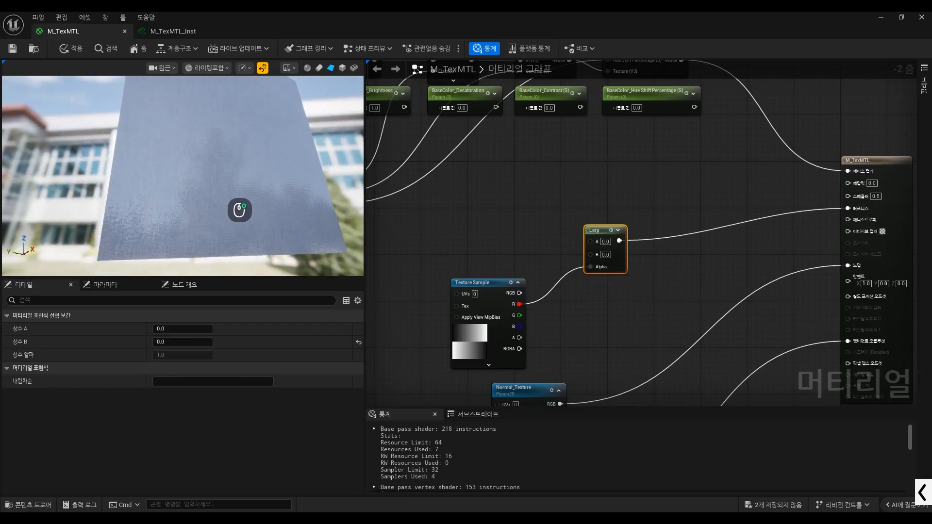
{"action": "scroll", "coordinate": [572, 244], "scroll_direction": "down", "scroll_amount": 3}
{"action": "scroll", "coordinate": [493, 260], "scroll_direction": "up", "scroll_amount": 4}
{"action": "left_click", "coordinate": [493, 260]}
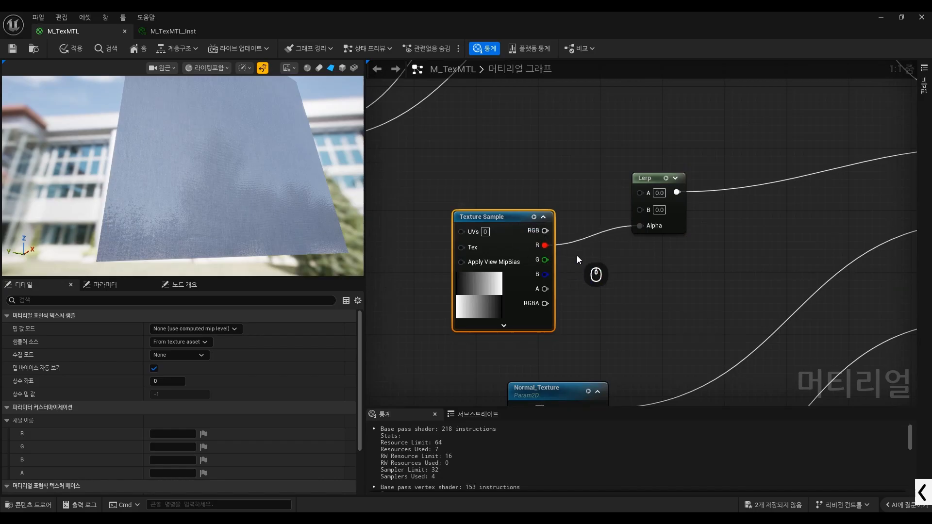
{"action": "scroll", "coordinate": [583, 262], "scroll_direction": "up", "scroll_amount": 1}
{"action": "key", "text": "ctrl+alt+g"}
{"action": "mouse_move", "coordinate": [471, 304]}
{"action": "left_mouse_down"}
{"action": "mouse_move", "coordinate": [462, 307]}
{"action": "mouse_move", "coordinate": [510, 304]}
{"action": "left_mouse_up"}
{"action": "mouse_move", "coordinate": [649, 208]}
{"action": "left_mouse_down"}
{"action": "mouse_move", "coordinate": [653, 178]}
{"action": "mouse_move", "coordinate": [689, 188]}
{"action": "mouse_move", "coordinate": [684, 212]}
{"action": "left_mouse_up"}
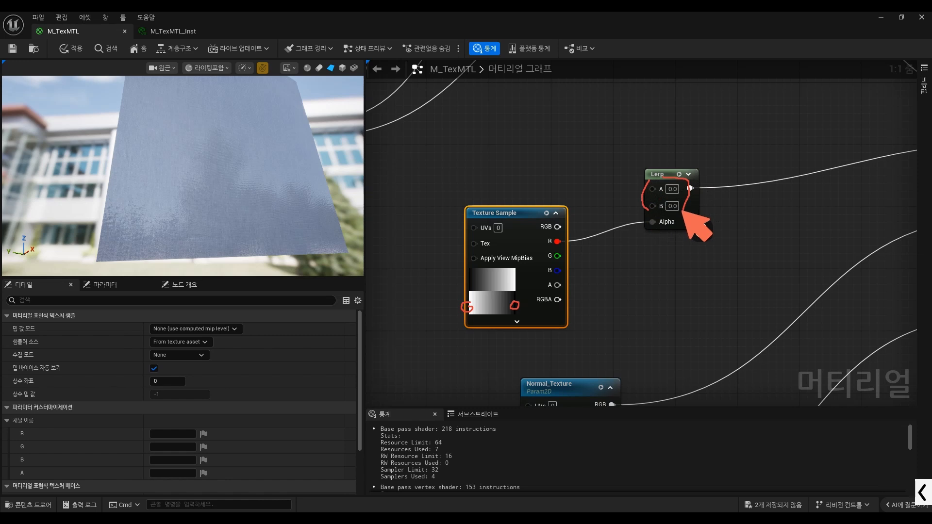
{"action": "key", "text": "ctrl+alt+g"}
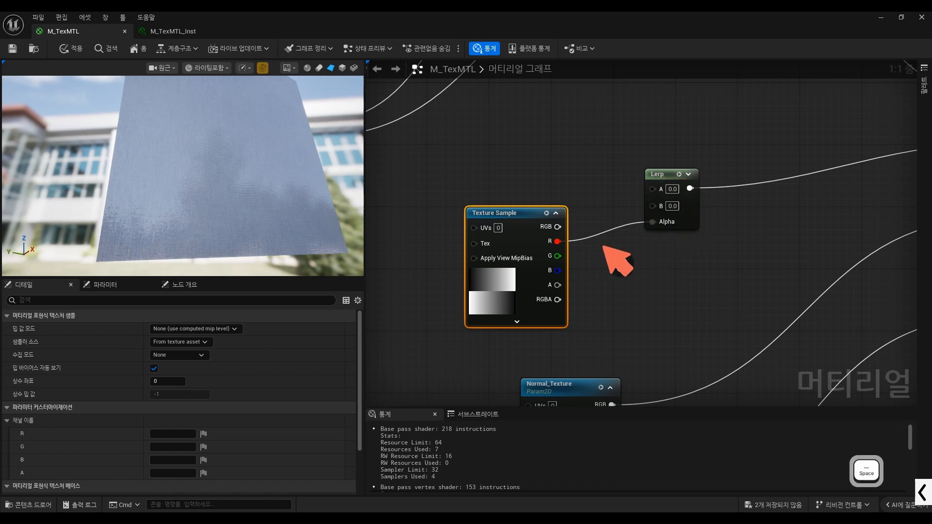
Step: Add two scalar parameter nodes above the Texture Sample, beside the Lerp's inputs
{"action": "left_click", "coordinate": [602, 130]}
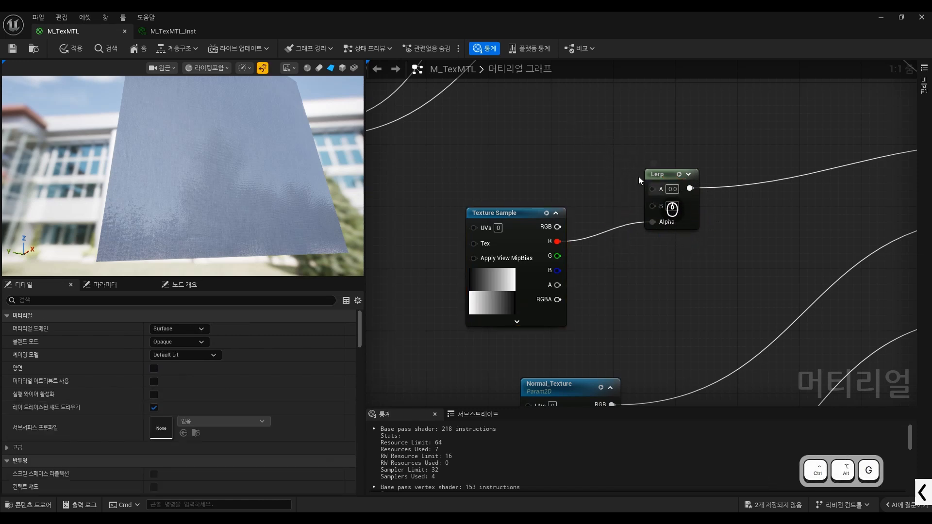
{"action": "key", "text": "s"}
{"action": "left_click", "coordinate": [567, 115]}
{"action": "type", "text": "ssssss"}
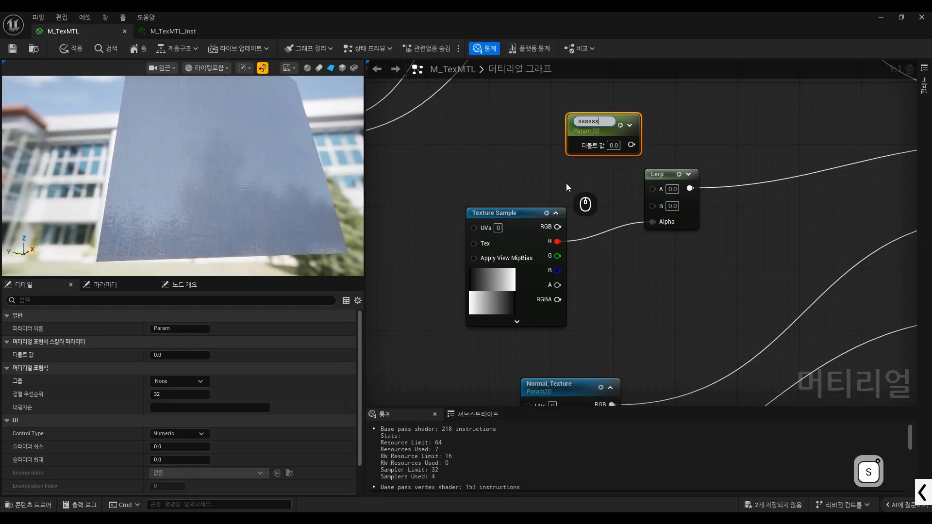
{"action": "left_click", "coordinate": [565, 182]}
{"action": "key", "text": "s"}
{"action": "left_click", "coordinate": [575, 165]}
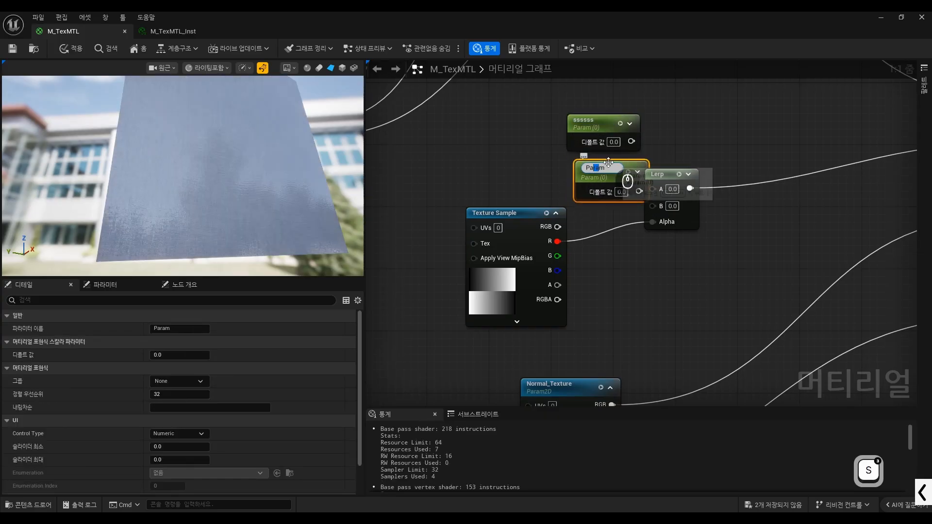
Step: Rename the upper scalar parameter, starting its new name with Roughness
{"action": "left_click", "coordinate": [602, 127]}
{"action": "left_click", "coordinate": [180, 328]}
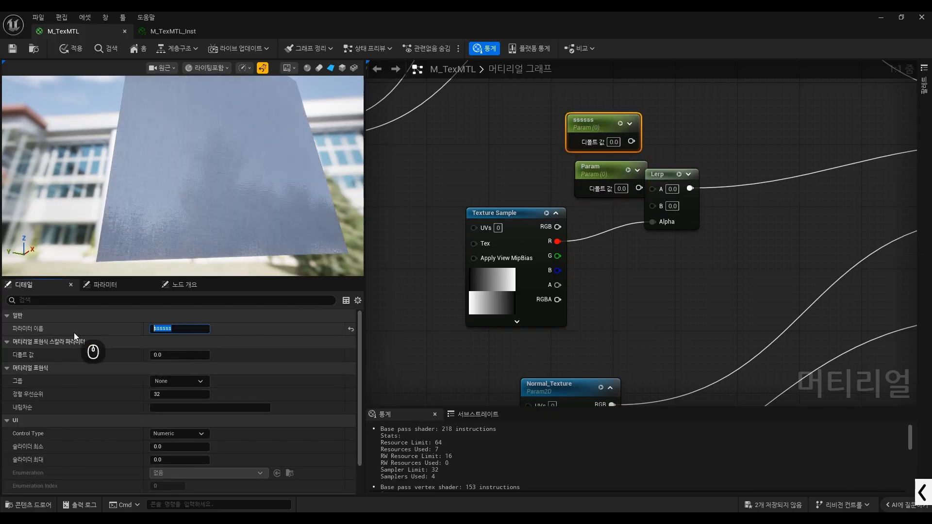
{"action": "type", "text": "Roughness"}
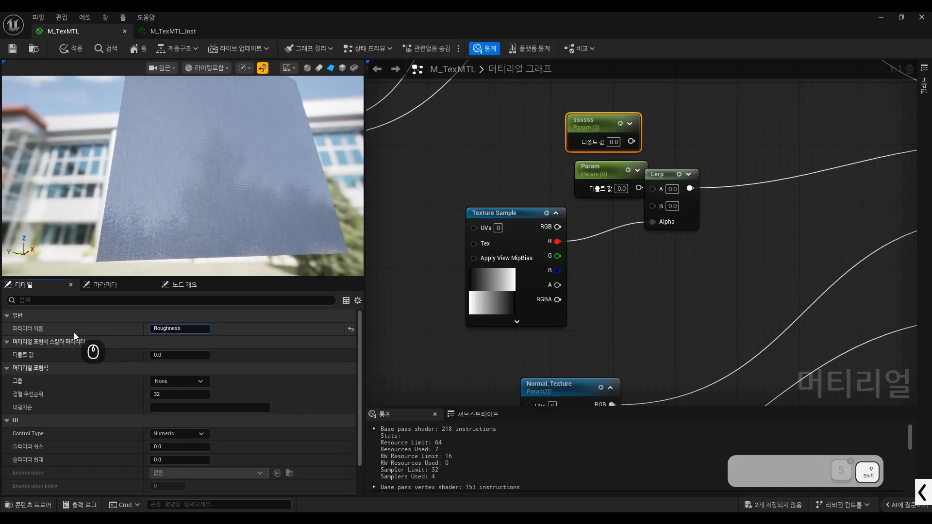
Step: Name the two scalar parameters beside the Lerp node Roughness_Min and Roughness_Max
{"action": "type", "text": "_Min"}
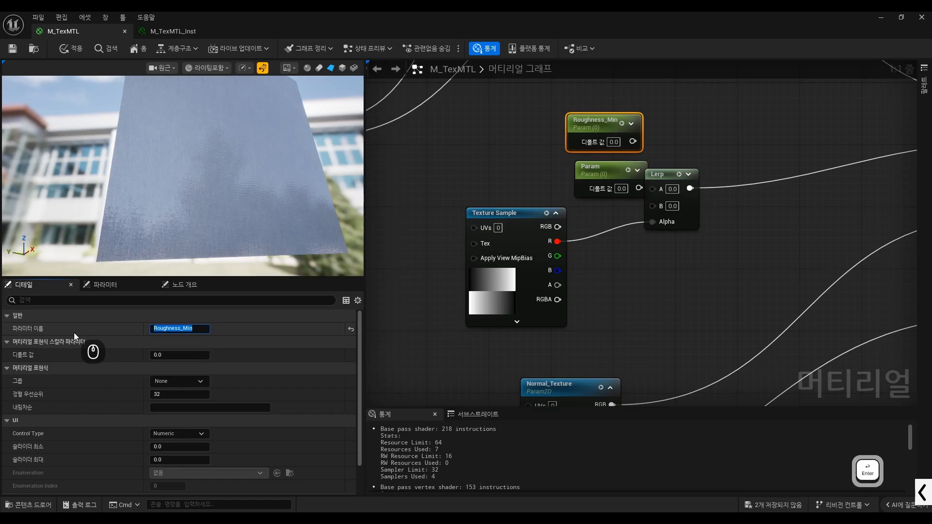
{"action": "key", "text": "Return"}
{"action": "left_click_drag", "start_coordinate": [585, 171], "coordinate": [570, 171]}
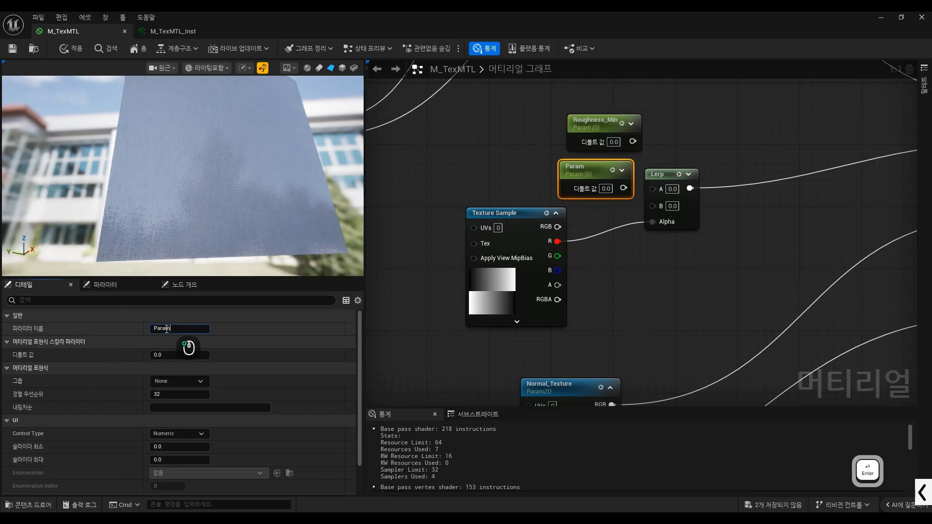
{"action": "double_click", "coordinate": [167, 329]}
{"action": "type", "text": "Roughnes"}
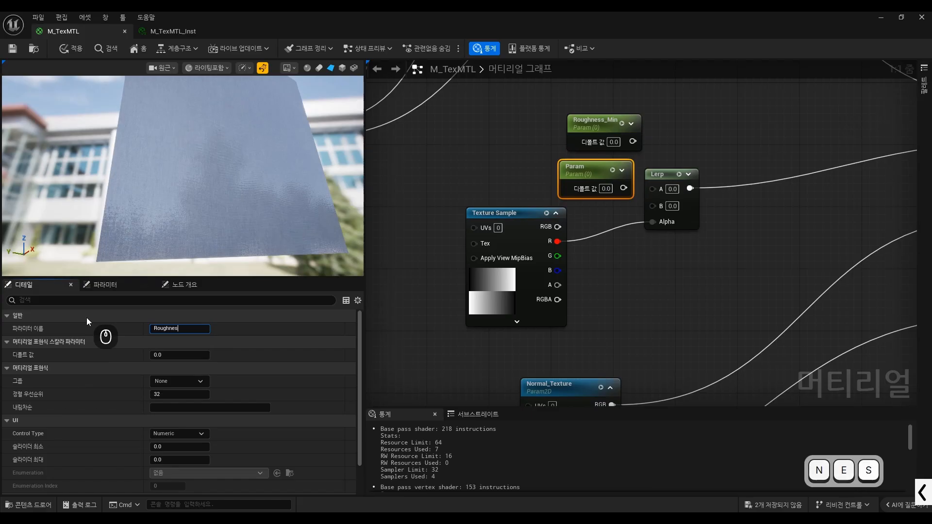
{"action": "type", "text": "s_Max"}
{"action": "key", "text": "Return"}
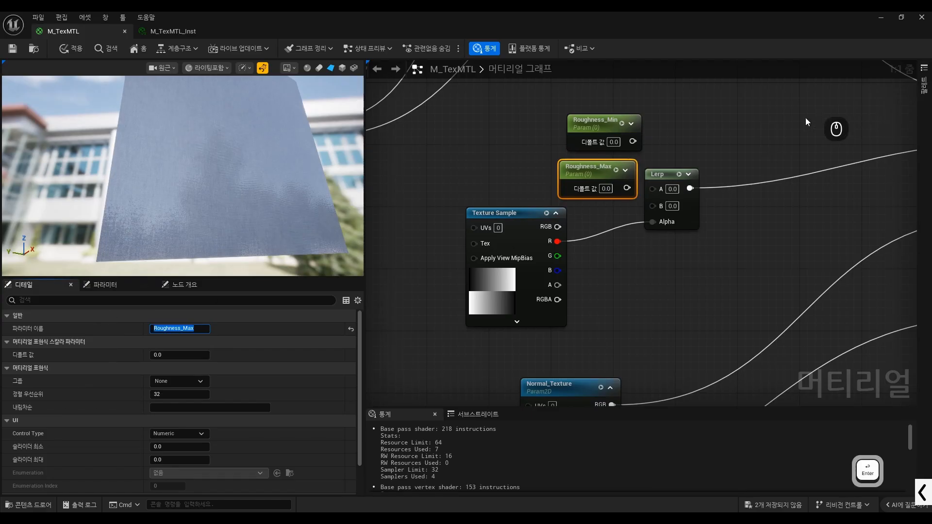
Step: Connect Roughness_Min to the Lerp's A input and Roughness_Max to its B input, moving the Lerp node to make room
{"action": "left_click_drag", "start_coordinate": [632, 141], "coordinate": [692, 167]}
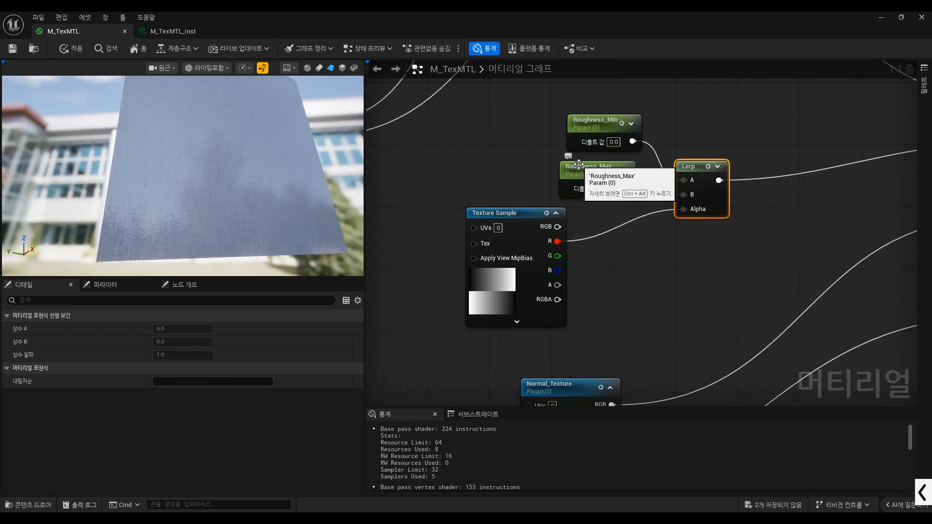
{"action": "left_click", "coordinate": [597, 176]}
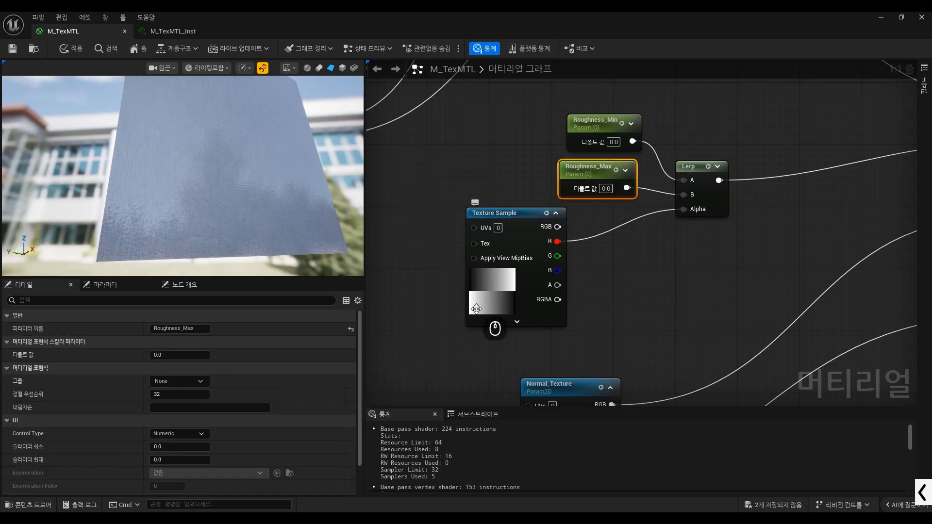
{"action": "key", "text": "ctrl+alt+g"}
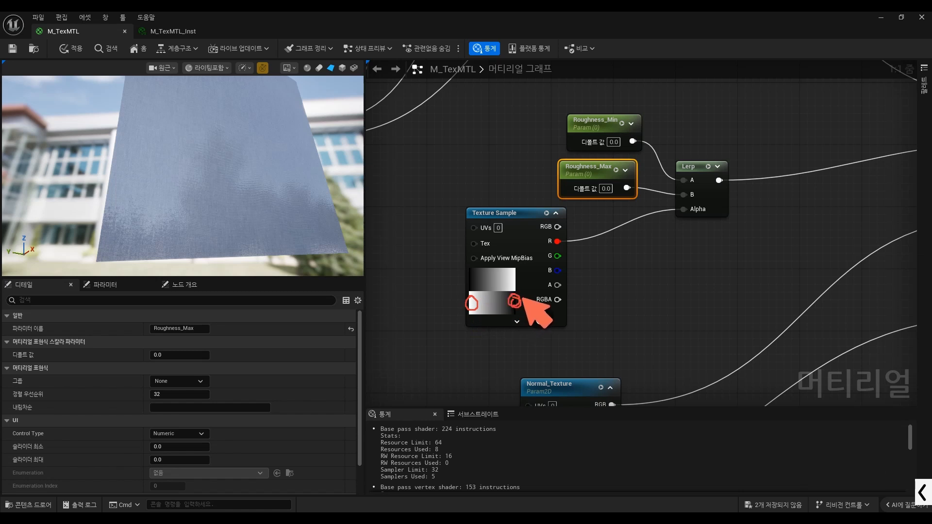
{"action": "mouse_move", "coordinate": [469, 304]}
{"action": "left_mouse_down"}
{"action": "mouse_move", "coordinate": [499, 191]}
{"action": "mouse_move", "coordinate": [540, 179]}
{"action": "left_mouse_up"}
{"action": "mouse_move", "coordinate": [519, 300]}
{"action": "left_mouse_down"}
{"action": "mouse_move", "coordinate": [739, 151]}
{"action": "mouse_move", "coordinate": [682, 129]}
{"action": "left_mouse_up"}
{"action": "key", "text": "ctrl+alt+g"}
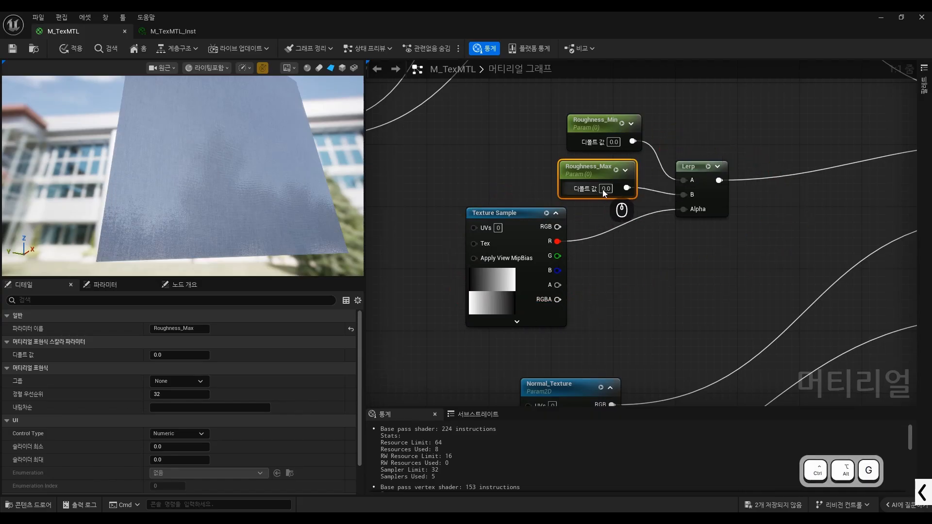
Step: Set the default value of Roughness_Max to 1
{"action": "left_click", "coordinate": [606, 189]}
{"action": "type", "text": "1"}
{"action": "key", "text": "Return"}
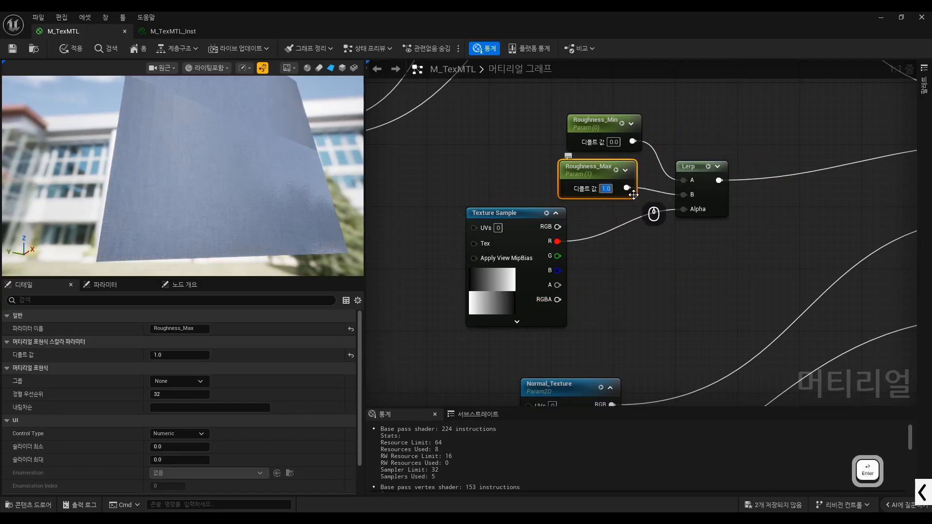
Step: Examine how the roughness differs across the two sides of the preview plane from another viewing angle
{"action": "left_click_drag", "start_coordinate": [245, 212], "coordinate": [273, 209]}
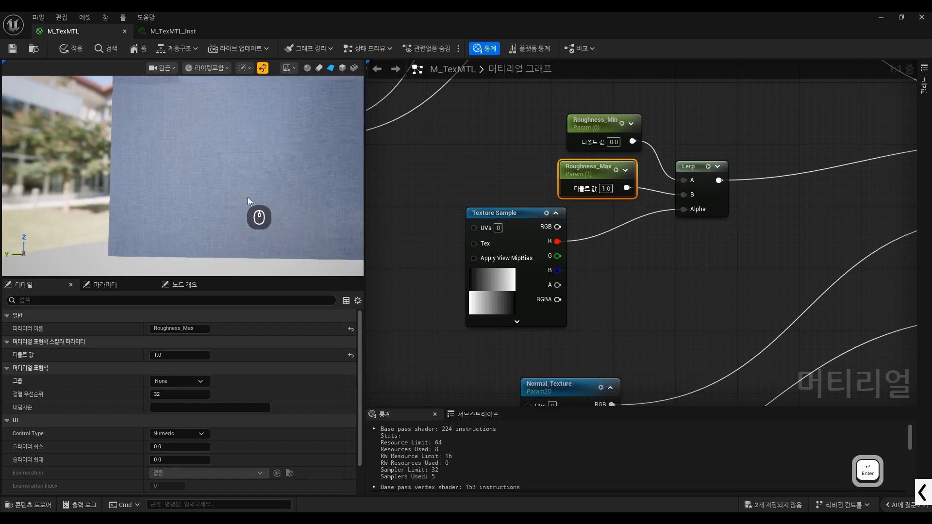
{"action": "right_click_drag", "start_coordinate": [283, 194], "coordinate": [249, 177]}
{"action": "mouse_move", "coordinate": [249, 176]}
{"action": "left_mouse_down"}
{"action": "mouse_move", "coordinate": [237, 181]}
{"action": "mouse_move", "coordinate": [270, 164]}
{"action": "mouse_move", "coordinate": [249, 178]}
{"action": "left_mouse_up"}
{"action": "right_click_drag", "start_coordinate": [249, 177], "coordinate": [249, 188]}
{"action": "key", "text": "ctrl+alt+g"}
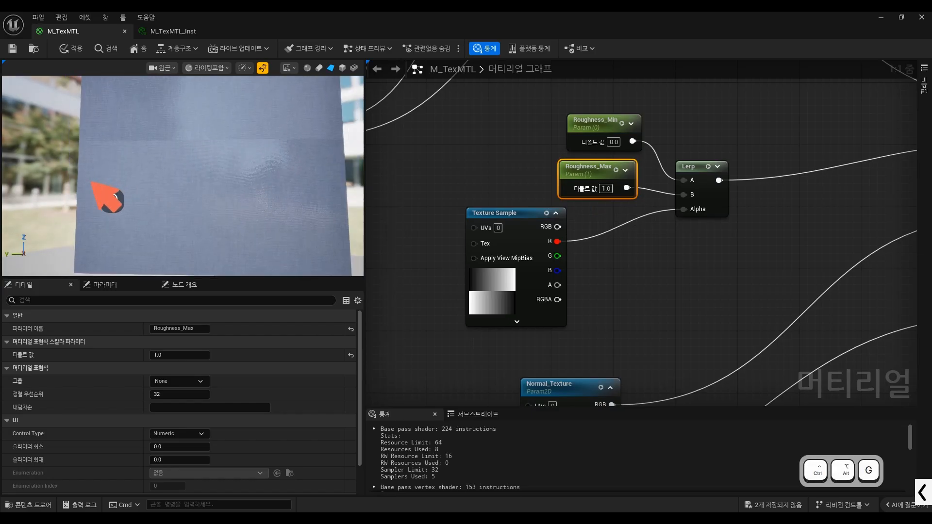
{"action": "left_click_drag", "start_coordinate": [102, 178], "coordinate": [78, 192]}
{"action": "left_click_drag", "start_coordinate": [325, 168], "coordinate": [311, 175]}
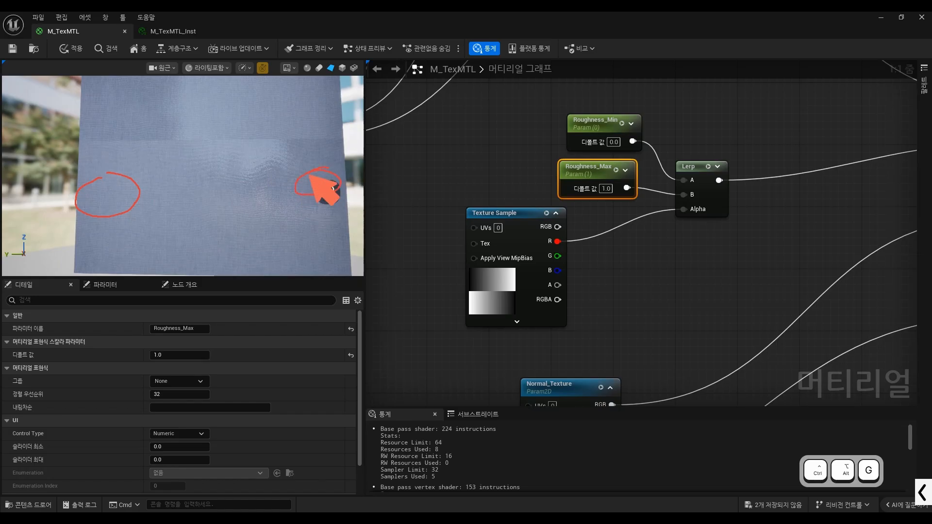
{"action": "key", "text": "ctrl+alt+g"}
Step: Save the material and enable the Roughness_Max and Roughness_Min overrides in M_TexMTL_Inst
{"action": "left_click", "coordinate": [663, 257]}
{"action": "scroll", "coordinate": [651, 242], "scroll_direction": "down", "scroll_amount": 1}
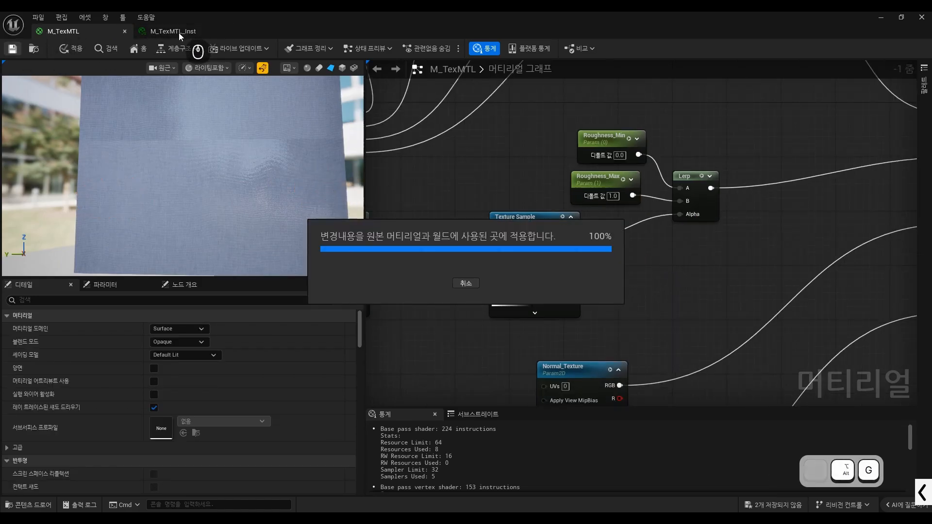
{"action": "left_click", "coordinate": [179, 33]}
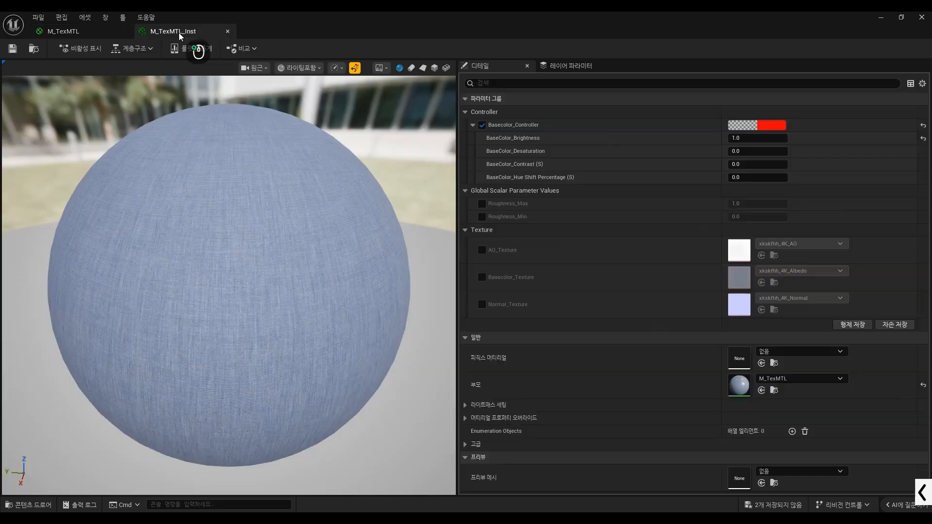
{"action": "left_click", "coordinate": [481, 204]}
{"action": "left_click", "coordinate": [482, 216]}
Step: Vary the roughness parameters to compare the sphere's reflections, and reset Roughness_Max to 1 and Roughness_Min to 0
{"action": "left_click_drag", "start_coordinate": [293, 269], "coordinate": [148, 269]}
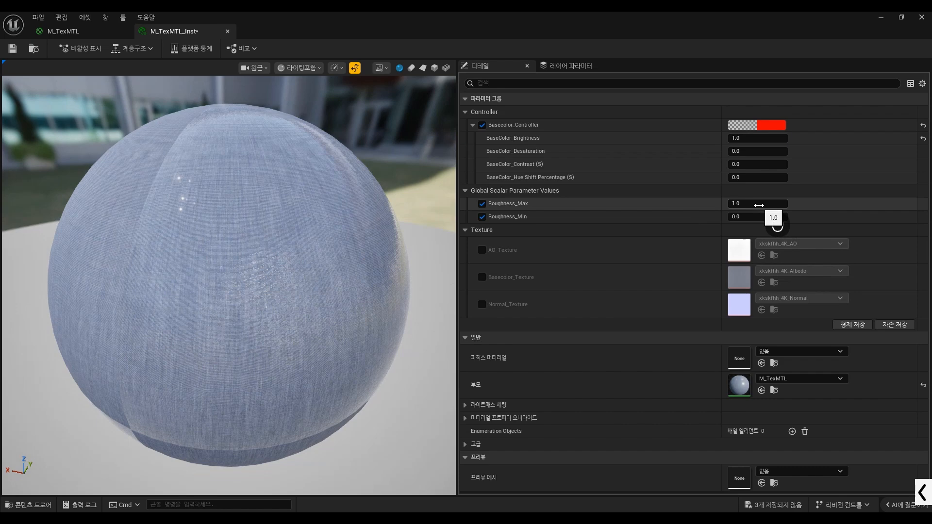
{"action": "mouse_move", "coordinate": [760, 204]}
{"action": "left_mouse_down"}
{"action": "mouse_move", "coordinate": [741, 204]}
{"action": "mouse_move", "coordinate": [766, 212]}
{"action": "mouse_move", "coordinate": [735, 212]}
{"action": "mouse_move", "coordinate": [767, 215]}
{"action": "mouse_move", "coordinate": [771, 204]}
{"action": "mouse_move", "coordinate": [776, 234]}
{"action": "mouse_move", "coordinate": [761, 234]}
{"action": "mouse_move", "coordinate": [802, 230]}
{"action": "mouse_move", "coordinate": [792, 231]}
{"action": "left_mouse_up"}
{"action": "left_click", "coordinate": [761, 205]}
{"action": "type", "text": "1"}
{"action": "key", "text": "Return"}
{"action": "left_click", "coordinate": [754, 220]}
{"action": "type", "text": "0"}
{"action": "key", "text": "Return"}
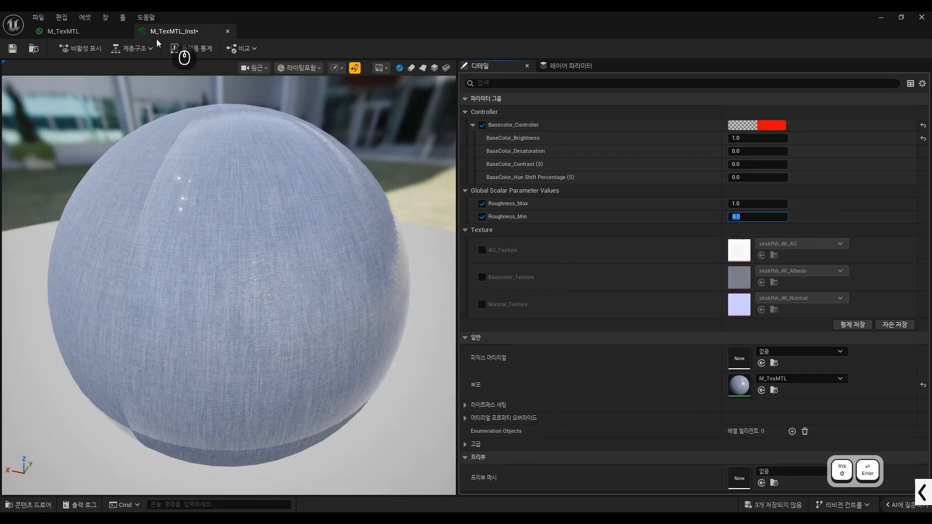
Step: In M_TexMTL, replace the gradient Texture Sample with Roughness_Texture, wiring its R output to the Lerp's Alpha, and save the material
{"action": "left_click", "coordinate": [85, 34]}
{"action": "scroll", "coordinate": [628, 197], "scroll_direction": "down", "scroll_amount": 4}
{"action": "scroll", "coordinate": [628, 196], "scroll_direction": "up", "scroll_amount": 3}
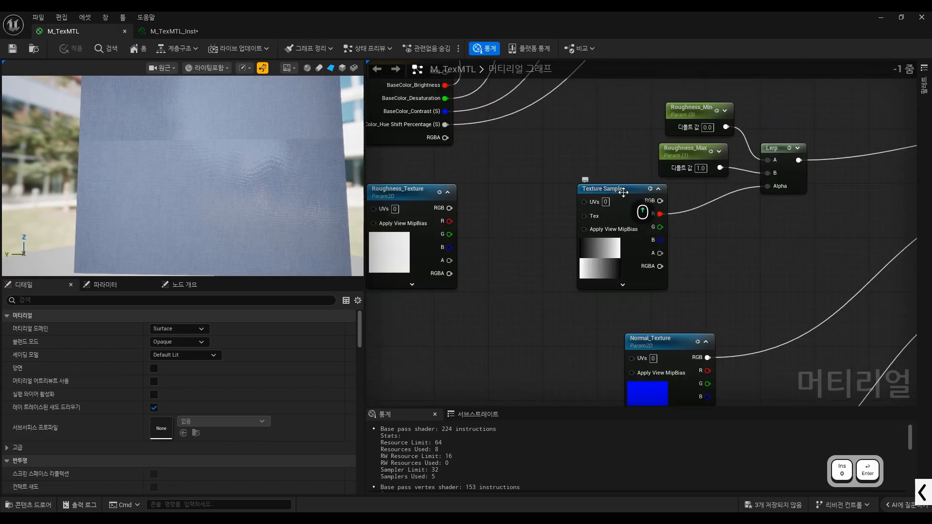
{"action": "left_click", "coordinate": [625, 194]}
{"action": "left_click_drag", "start_coordinate": [407, 196], "coordinate": [508, 195]}
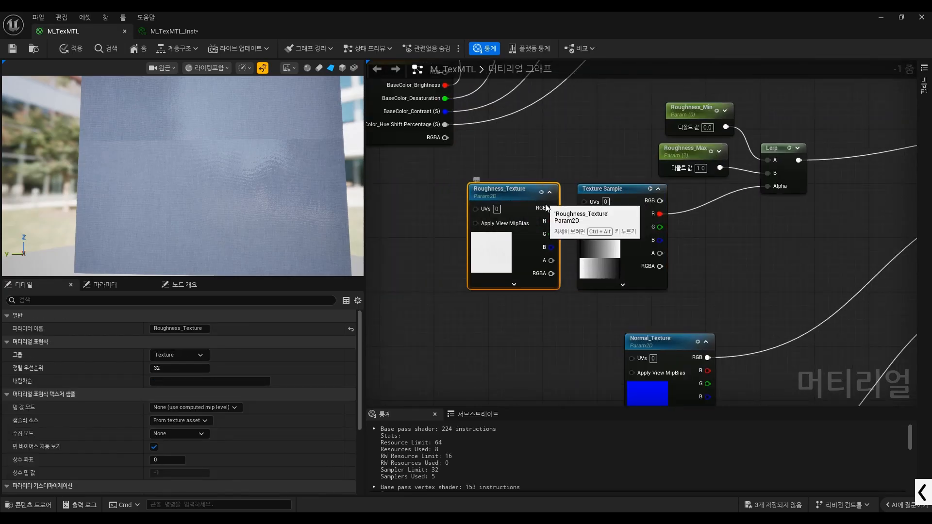
{"action": "left_click_drag", "start_coordinate": [551, 220], "coordinate": [777, 188]}
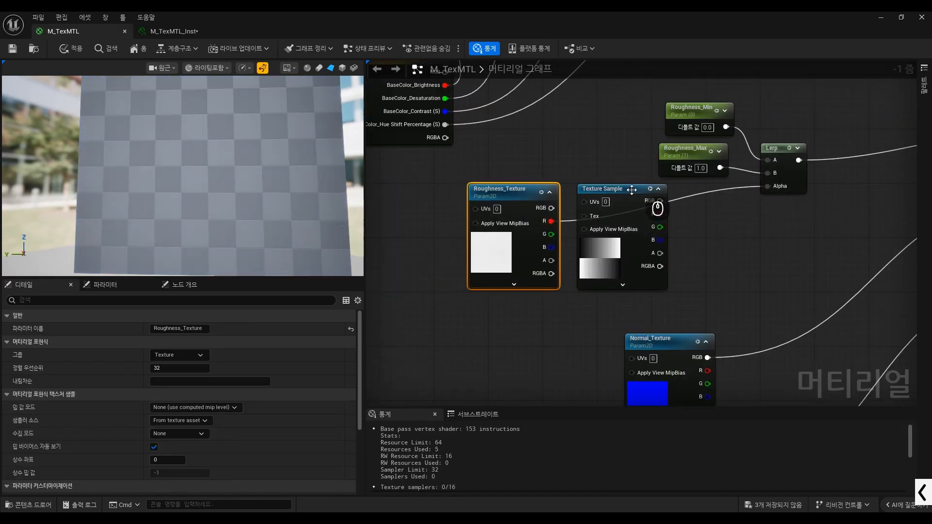
{"action": "left_click", "coordinate": [602, 188]}
{"action": "key", "text": "Delete"}
{"action": "left_click_drag", "start_coordinate": [504, 203], "coordinate": [665, 203]}
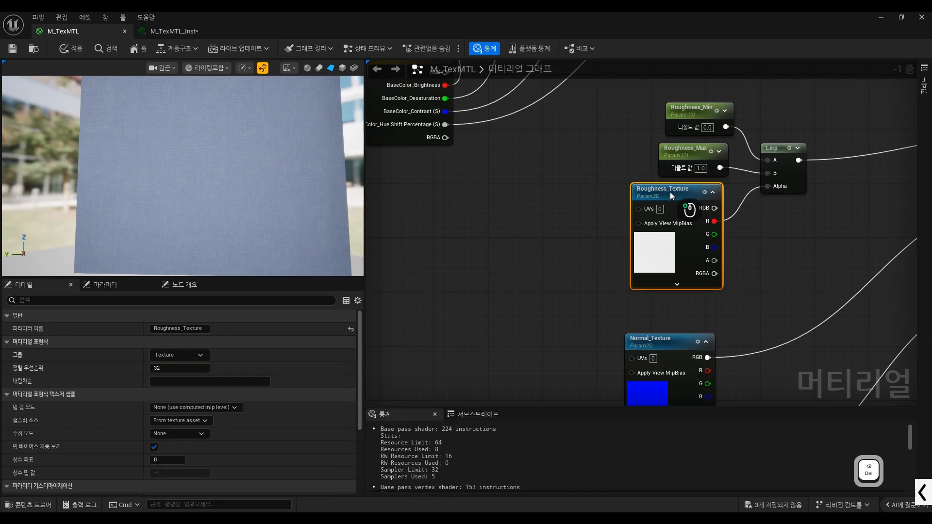
{"action": "left_click", "coordinate": [10, 49]}
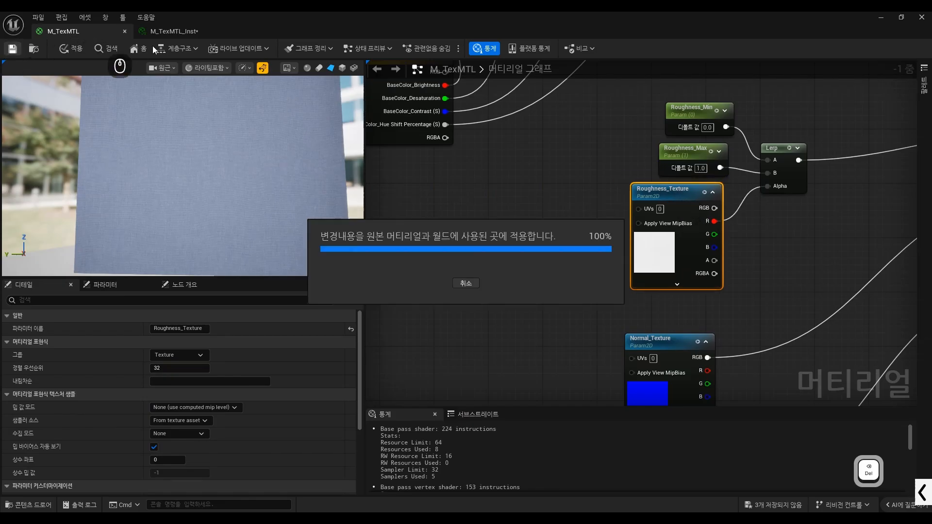
Step: Test the roughness range with the real texture in M_TexMTL_Inst, reset Roughness_Min to 0 and save the instance
{"action": "left_click", "coordinate": [186, 32]}
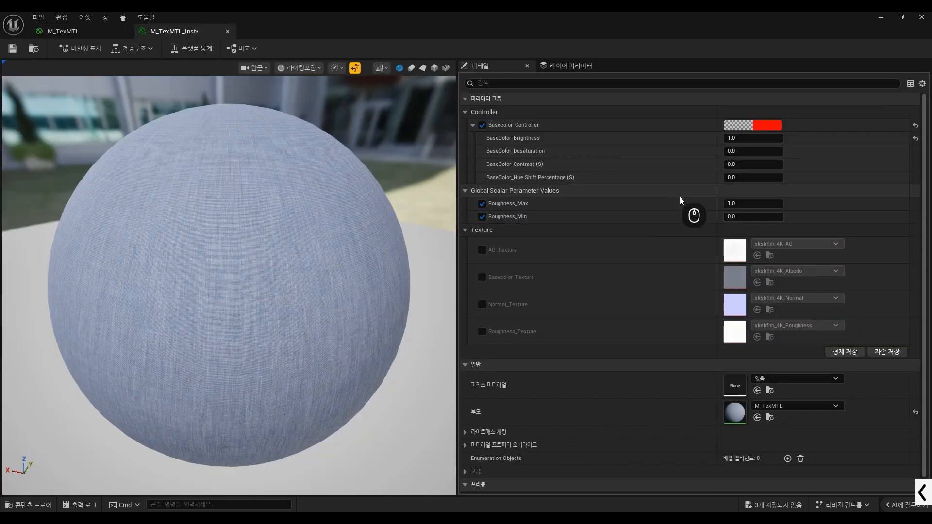
{"action": "left_click_drag", "start_coordinate": [764, 223], "coordinate": [740, 214]}
{"action": "type", "text": "1"}
{"action": "key", "text": "Return"}
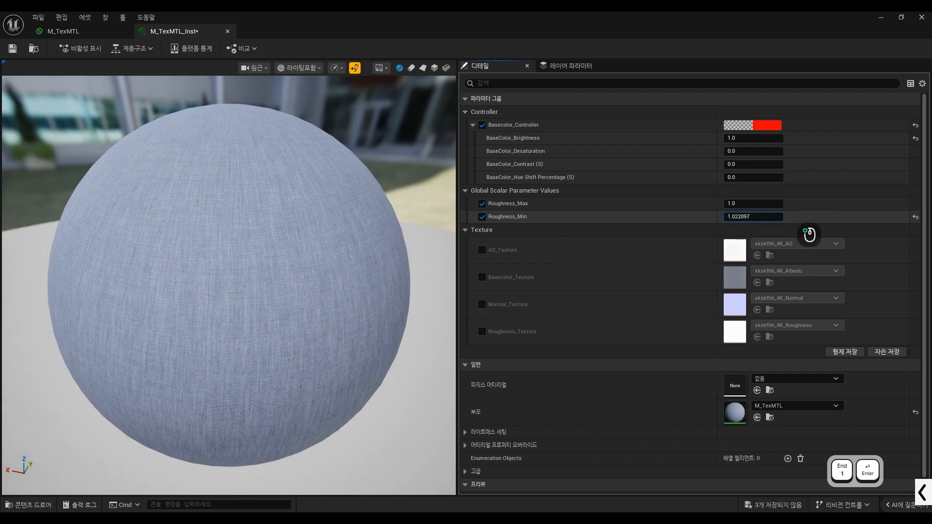
{"action": "type", "text": "0"}
{"action": "key", "text": "Return"}
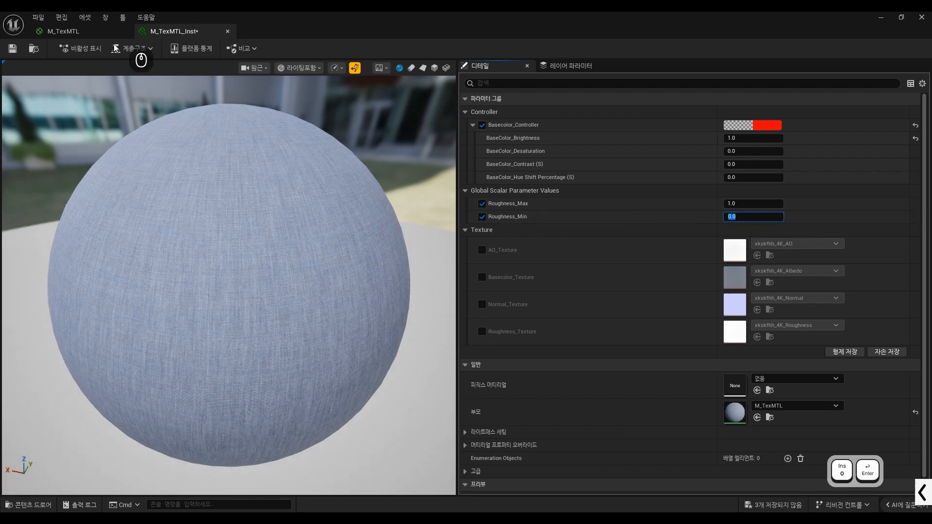
{"action": "left_click", "coordinate": [12, 52]}
Step: In the M_TexMTL graph, move the Normal_Texture node away from the other nodes into open space
{"action": "left_click", "coordinate": [63, 31]}
{"action": "scroll", "coordinate": [578, 215], "scroll_direction": "down", "scroll_amount": 3}
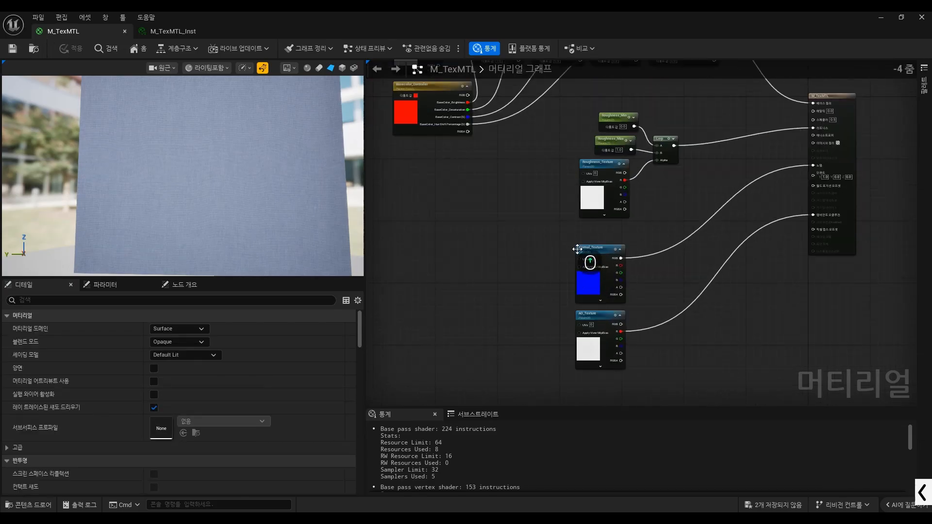
{"action": "left_click_drag", "start_coordinate": [584, 247], "coordinate": [455, 225]}
{"action": "scroll", "coordinate": [501, 248], "scroll_direction": "down", "scroll_amount": 1}
{"action": "scroll", "coordinate": [501, 249], "scroll_direction": "up", "scroll_amount": 5}
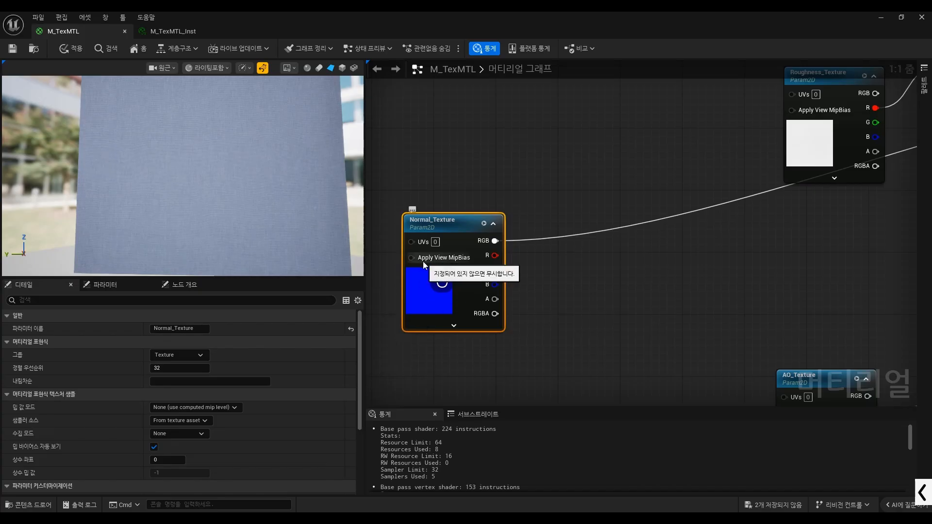
{"action": "scroll", "coordinate": [498, 277], "scroll_direction": "down", "scroll_amount": 2}
{"action": "scroll", "coordinate": [498, 278], "scroll_direction": "up", "scroll_amount": 2}
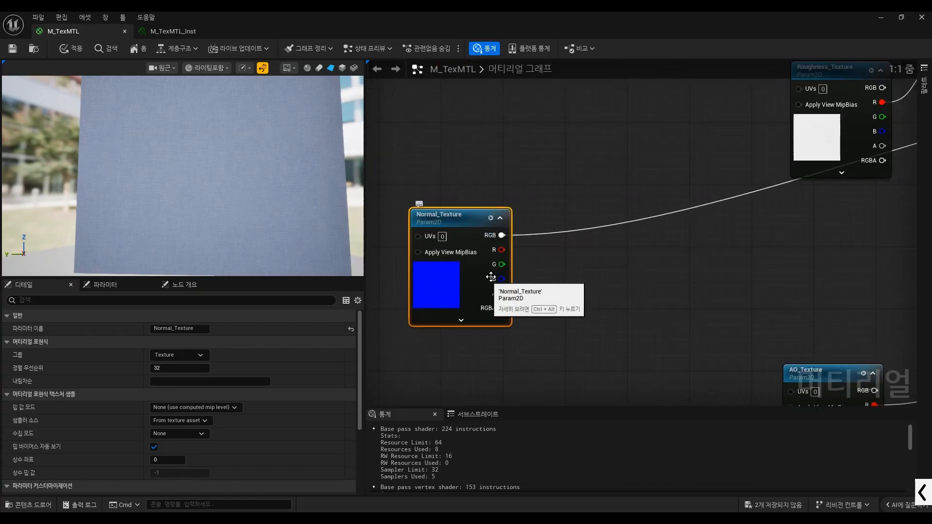
{"action": "key", "text": "ctrl+alt+g"}
{"action": "mouse_move", "coordinate": [392, 221]}
{"action": "left_mouse_down"}
{"action": "mouse_move", "coordinate": [510, 343]}
{"action": "mouse_move", "coordinate": [401, 204]}
{"action": "left_mouse_up"}
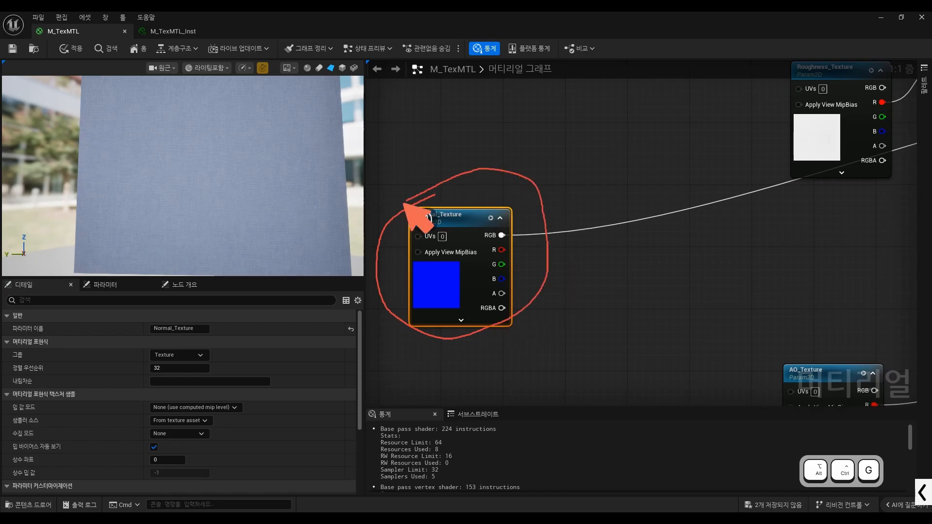
{"action": "key", "text": "ctrl+alt+g"}
{"action": "key", "text": "ctrl+alt+g"}
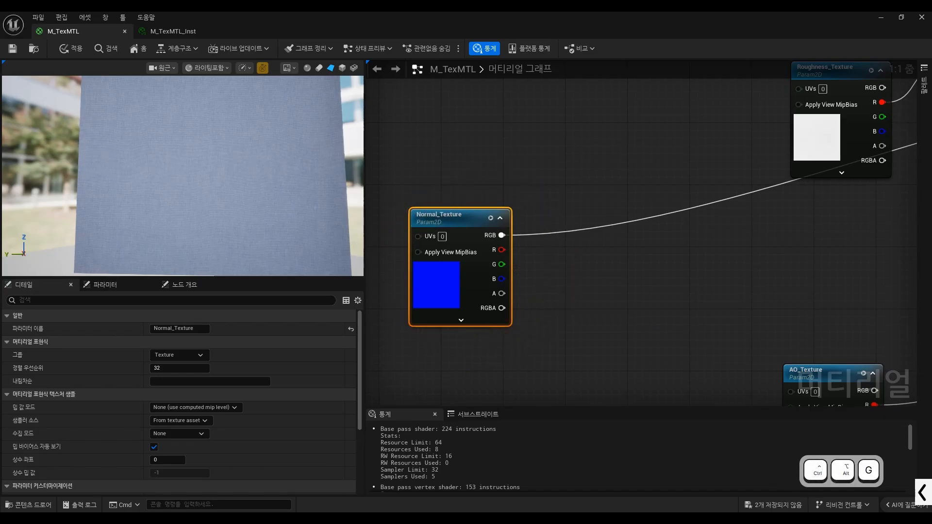
Step: Switch to the Google Slides material lecture and examine slide 10, "Normal Map 원리", on how RGB channels map to XYZ directions
{"action": "left_click_drag", "start_coordinate": [0, 104], "coordinate": [131, 98]}
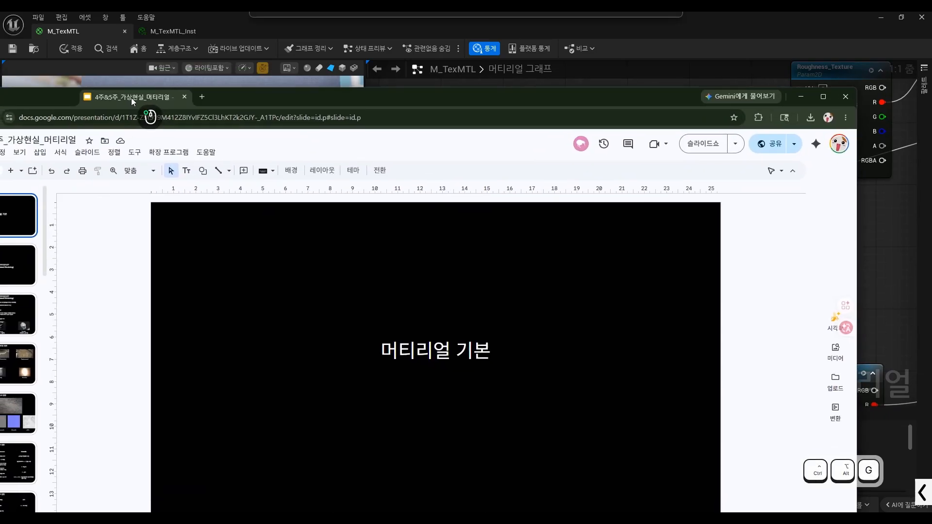
{"action": "double_click", "coordinate": [246, 95]}
{"action": "scroll", "coordinate": [72, 327], "scroll_direction": "down", "scroll_amount": 8}
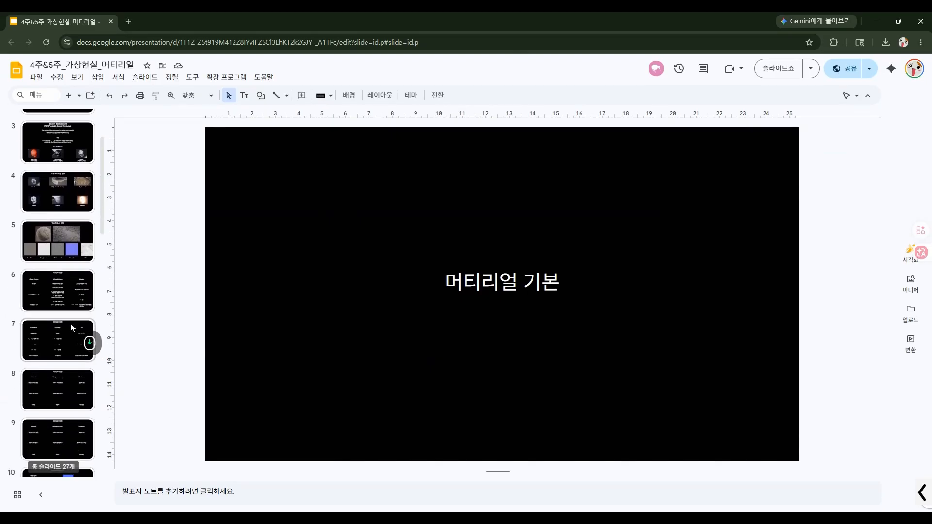
{"action": "scroll", "coordinate": [53, 288], "scroll_direction": "up", "scroll_amount": 2}
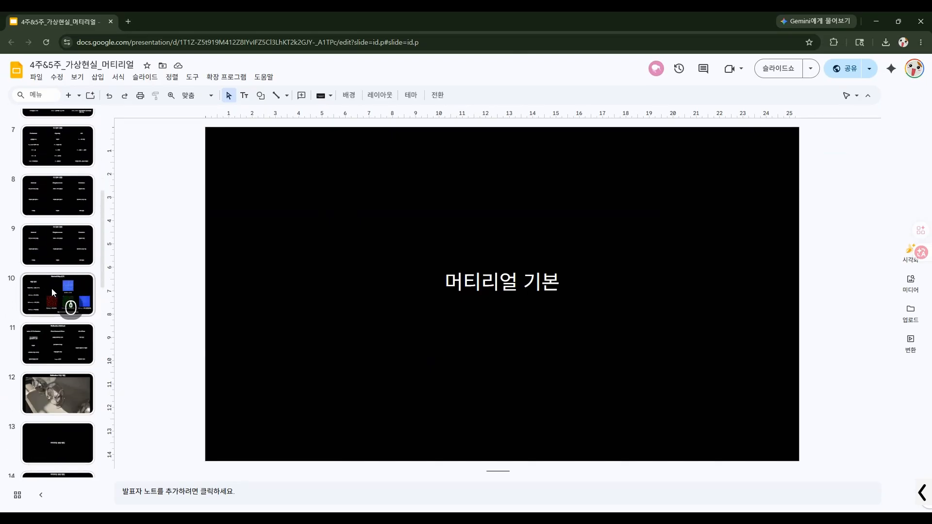
{"action": "left_click", "coordinate": [51, 287]}
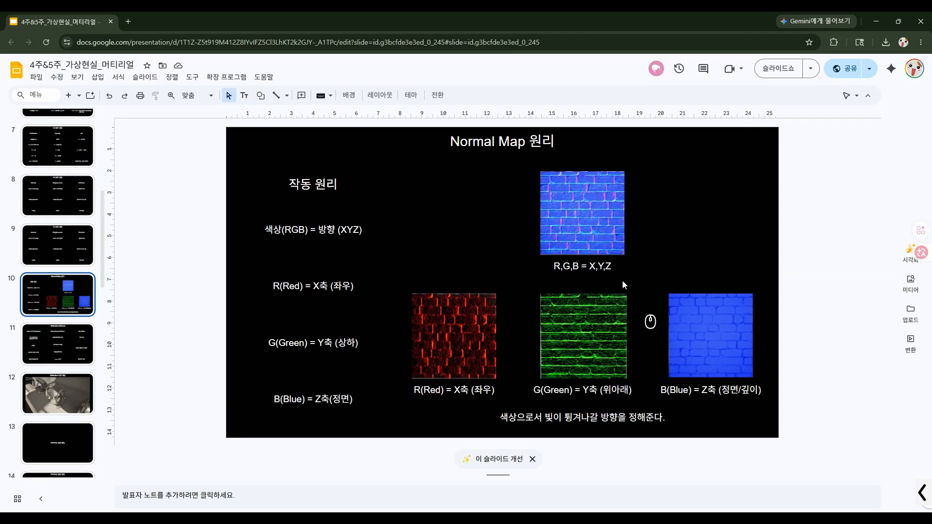
{"action": "key", "text": "ctrl+alt+g"}
{"action": "mouse_move", "coordinate": [454, 161]}
{"action": "left_mouse_down"}
{"action": "mouse_move", "coordinate": [556, 156]}
{"action": "mouse_move", "coordinate": [458, 119]}
{"action": "left_mouse_up"}
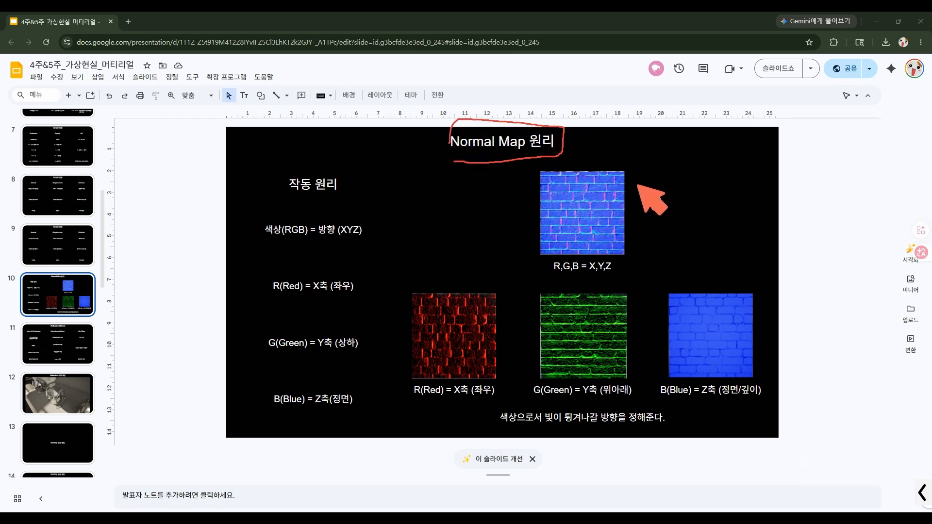
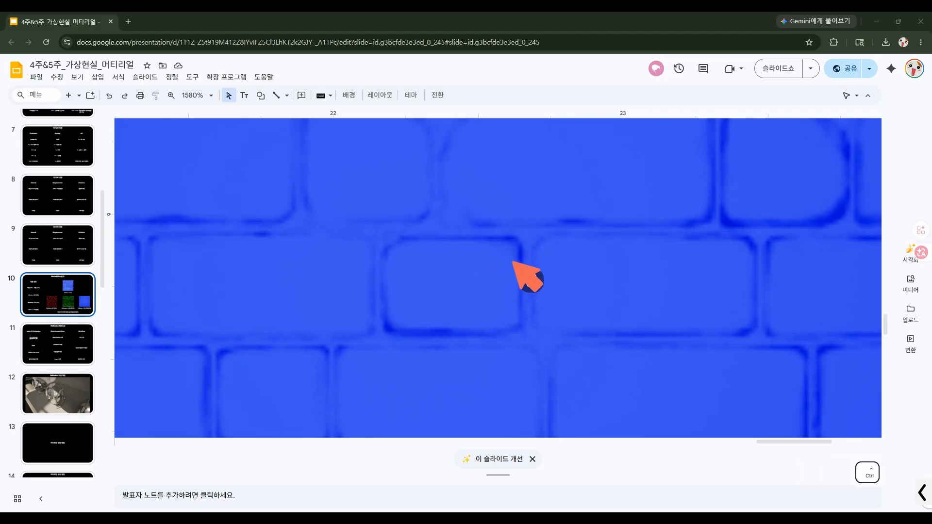
Step: On the Normal Map slide, compare the red, green and blue channel images with the combined RGB map, marking arrows from the channels toward it
{"action": "scroll", "coordinate": [529, 278], "scroll_direction": "down", "scroll_amount": 10, "text": "ctrl"}
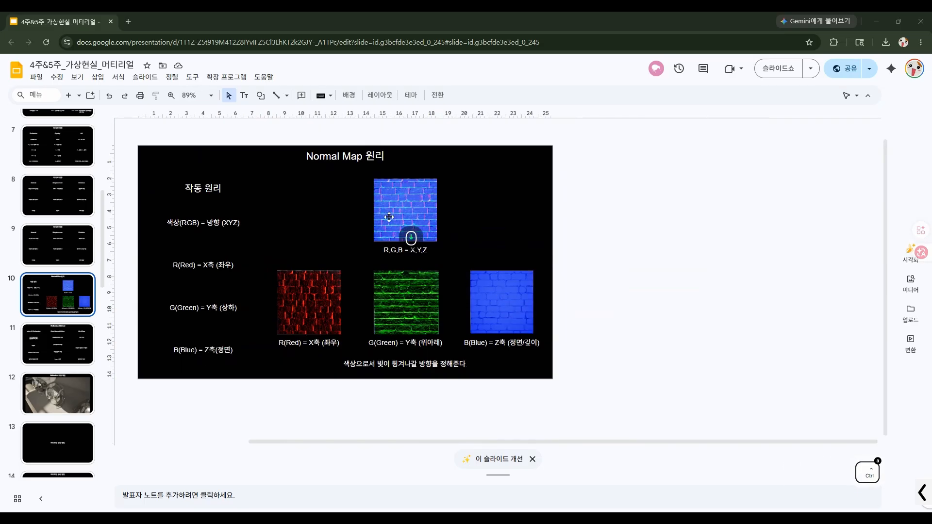
{"action": "scroll", "coordinate": [312, 354], "scroll_direction": "up", "scroll_amount": 2, "text": "ctrl"}
{"action": "key", "text": "ctrl+alt+g"}
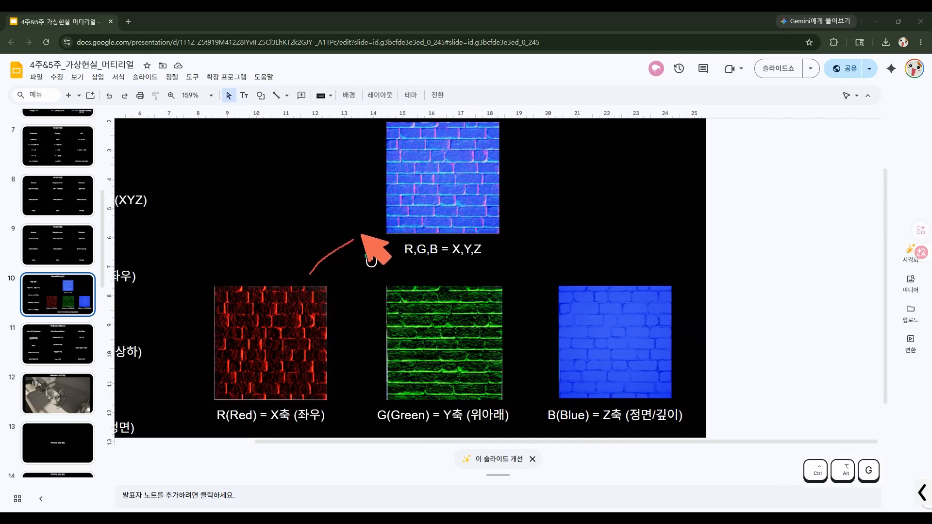
{"action": "left_click_drag", "start_coordinate": [370, 230], "coordinate": [368, 244]}
{"action": "left_click_drag", "start_coordinate": [437, 293], "coordinate": [438, 262]}
{"action": "mouse_move", "coordinate": [426, 264]}
{"action": "left_mouse_down"}
{"action": "mouse_move", "coordinate": [440, 253]}
{"action": "mouse_move", "coordinate": [449, 264]}
{"action": "left_mouse_up"}
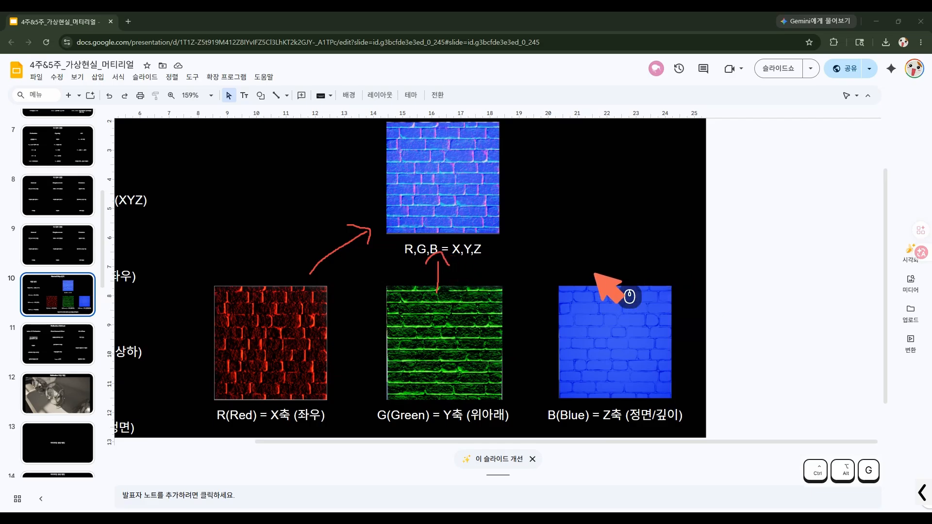
{"action": "mouse_move", "coordinate": [583, 267]}
{"action": "left_mouse_down"}
{"action": "mouse_move", "coordinate": [502, 228]}
{"action": "mouse_move", "coordinate": [513, 239]}
{"action": "left_mouse_up"}
{"action": "scroll", "coordinate": [452, 201], "scroll_direction": "up", "scroll_amount": 4, "text": "ctrl"}
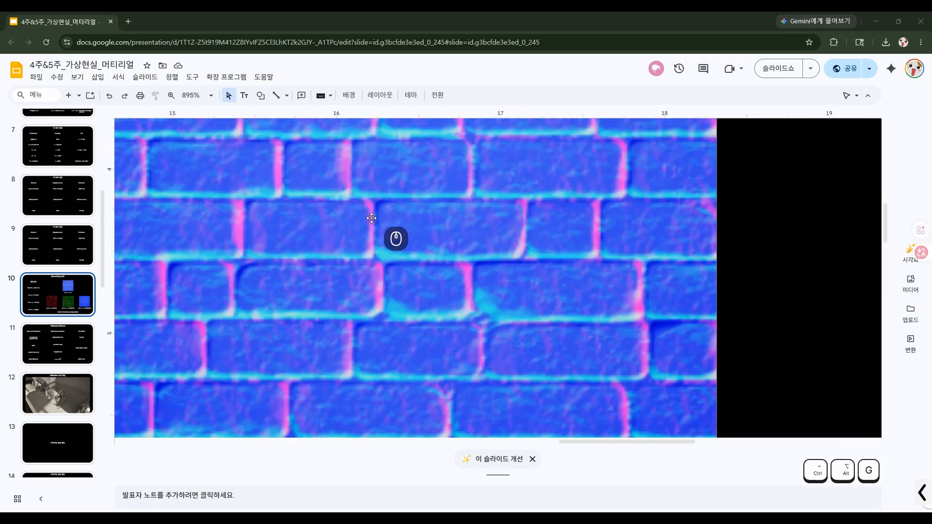
Step: Examine the combined brick normal map up close, marking a pink vertical edge and drawing arrows for light directions around the bricks
{"action": "scroll", "coordinate": [363, 211], "scroll_direction": "up", "scroll_amount": 3, "text": "ctrl"}
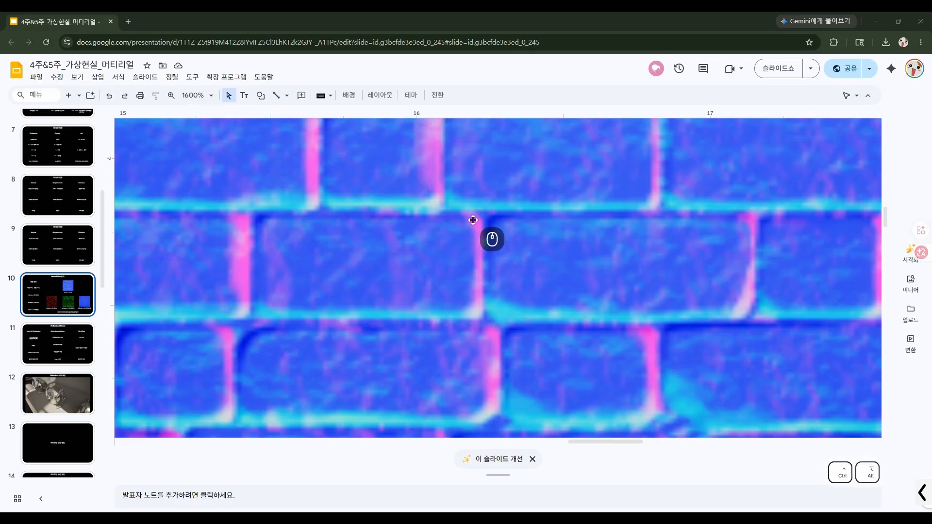
{"action": "key", "text": "ctrl+alt+g"}
{"action": "left_click_drag", "start_coordinate": [478, 243], "coordinate": [479, 309]}
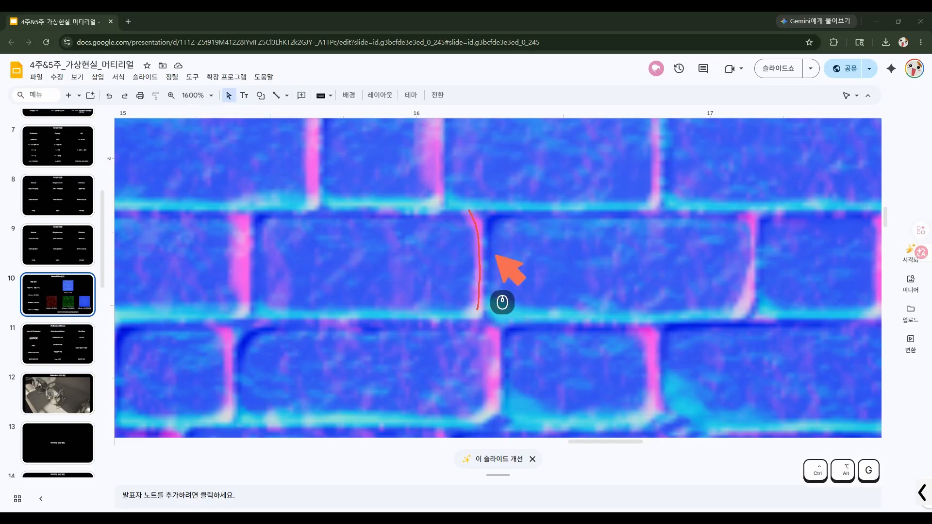
{"action": "left_click_drag", "start_coordinate": [483, 224], "coordinate": [500, 216]}
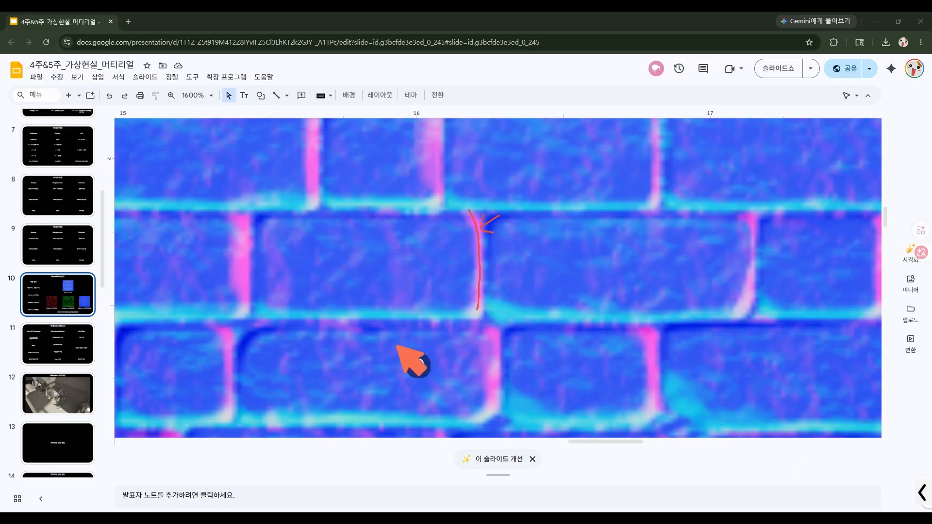
{"action": "left_click_drag", "start_coordinate": [376, 359], "coordinate": [376, 325]}
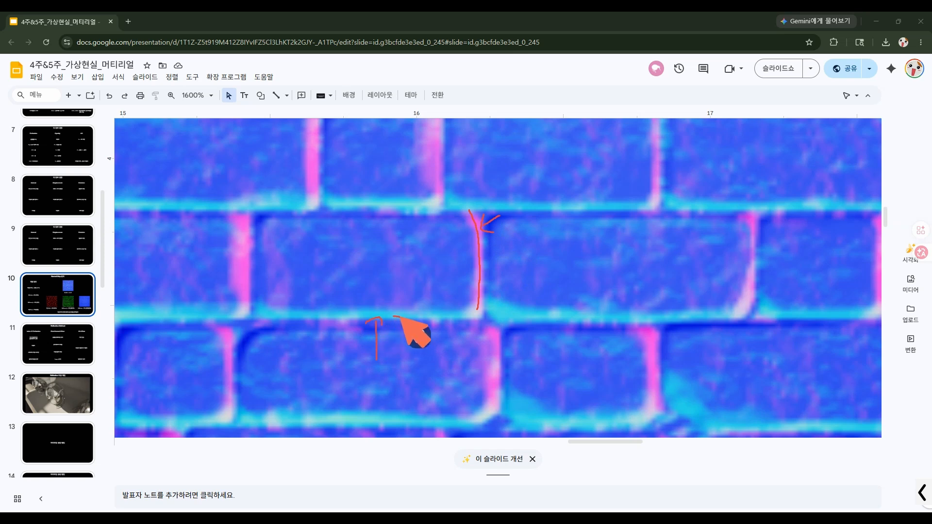
{"action": "left_click_drag", "start_coordinate": [395, 314], "coordinate": [412, 324]}
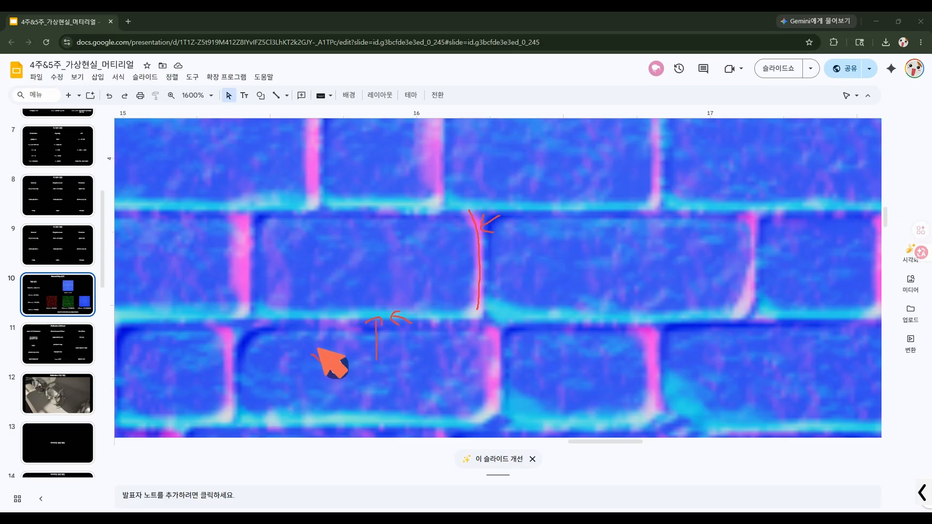
{"action": "left_click_drag", "start_coordinate": [314, 362], "coordinate": [331, 368]}
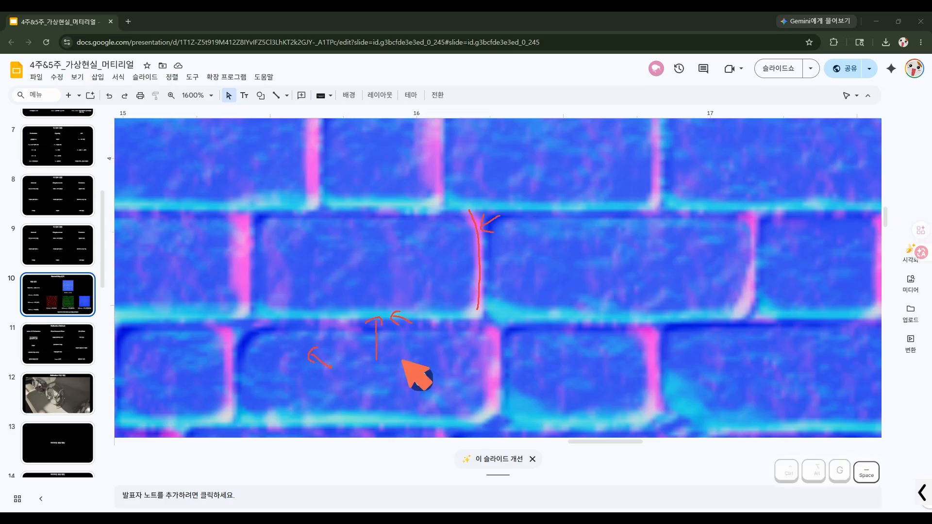
Step: Review the full Normal Map slide, relating the R, G and B axis descriptions to their brick images
{"action": "scroll", "coordinate": [419, 287], "scroll_direction": "down", "scroll_amount": 3, "text": "ctrl"}
{"action": "scroll", "coordinate": [419, 286], "scroll_direction": "down", "scroll_amount": 5, "text": "ctrl"}
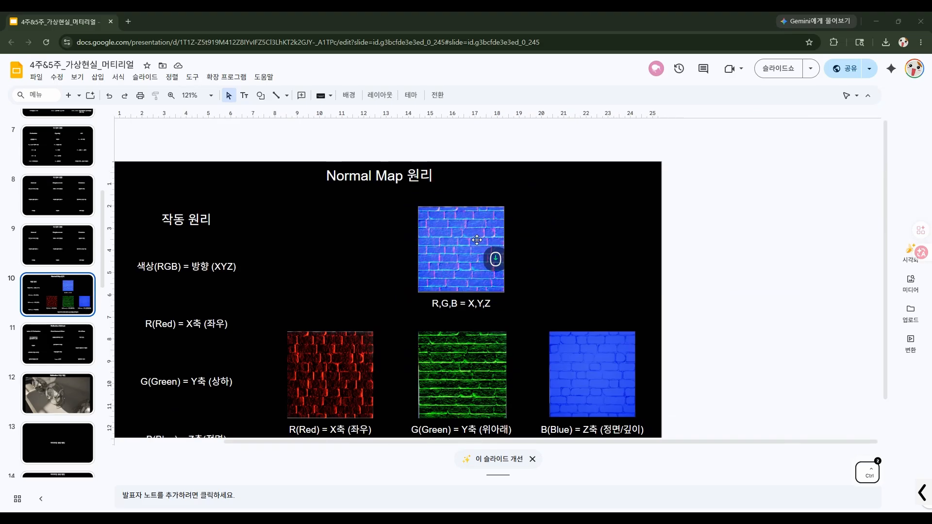
{"action": "scroll", "coordinate": [434, 356], "scroll_direction": "up", "scroll_amount": 2, "text": "ctrl"}
{"action": "scroll", "coordinate": [434, 356], "scroll_direction": "up", "scroll_amount": 1, "text": "ctrl"}
{"action": "scroll", "coordinate": [505, 233], "scroll_direction": "down", "scroll_amount": 1, "text": "ctrl"}
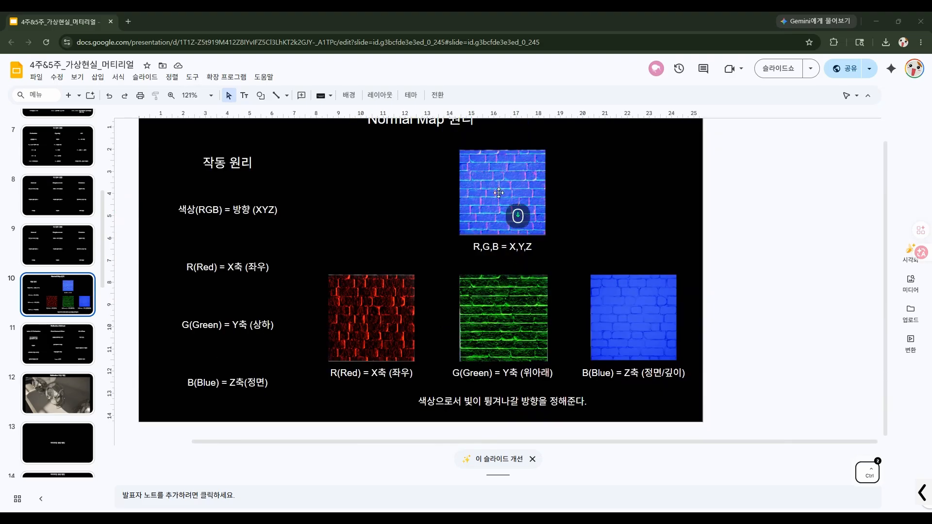
{"action": "scroll", "coordinate": [499, 200], "scroll_direction": "up", "scroll_amount": 1, "text": "ctrl"}
{"action": "key", "text": "ctrl+alt+g"}
{"action": "key", "text": "ctrl+alt+g"}
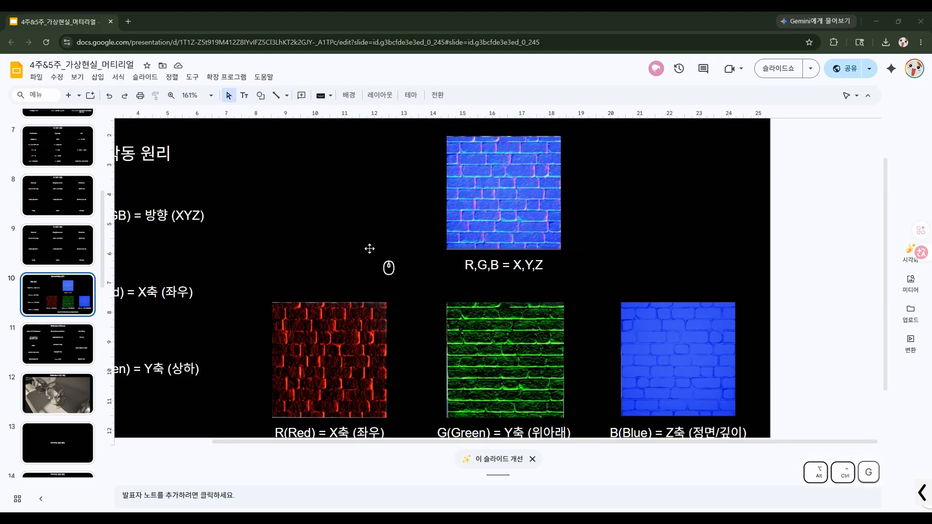
{"action": "scroll", "coordinate": [395, 247], "scroll_direction": "down", "scroll_amount": 1, "text": "ctrl"}
{"action": "scroll", "coordinate": [282, 246], "scroll_direction": "down", "scroll_amount": 1, "text": "ctrl"}
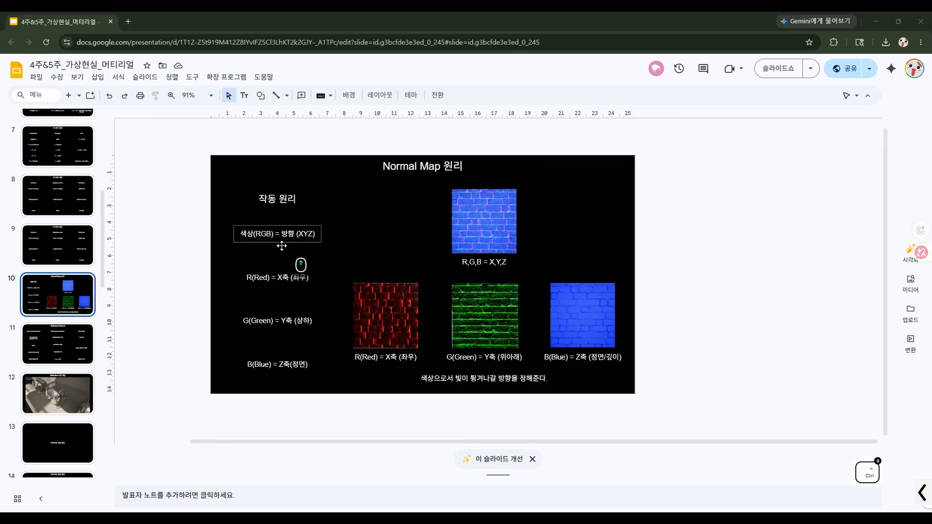
{"action": "scroll", "coordinate": [390, 219], "scroll_direction": "up", "scroll_amount": 1, "text": "ctrl"}
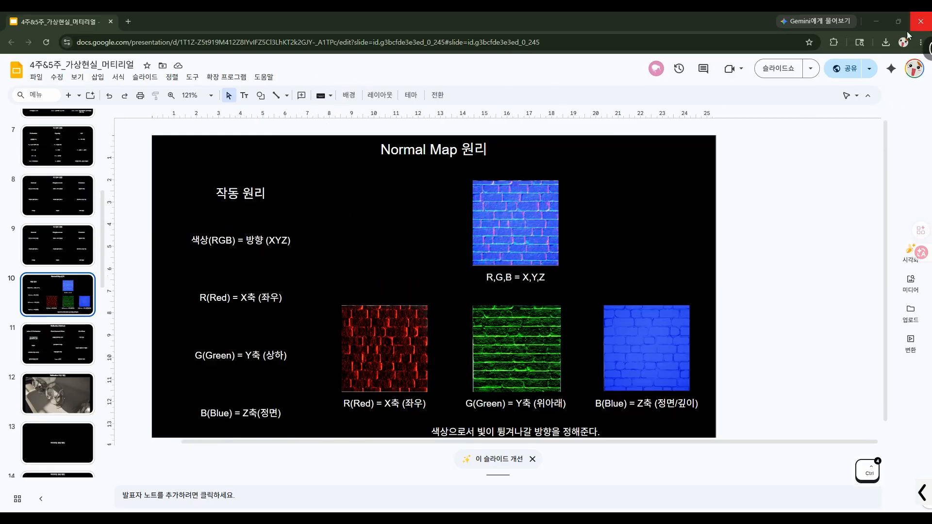
Step: Switch back to the Unreal material editor and move the Normal_Texture node between Roughness_Texture and AO_Texture
{"action": "left_click", "coordinate": [872, 22]}
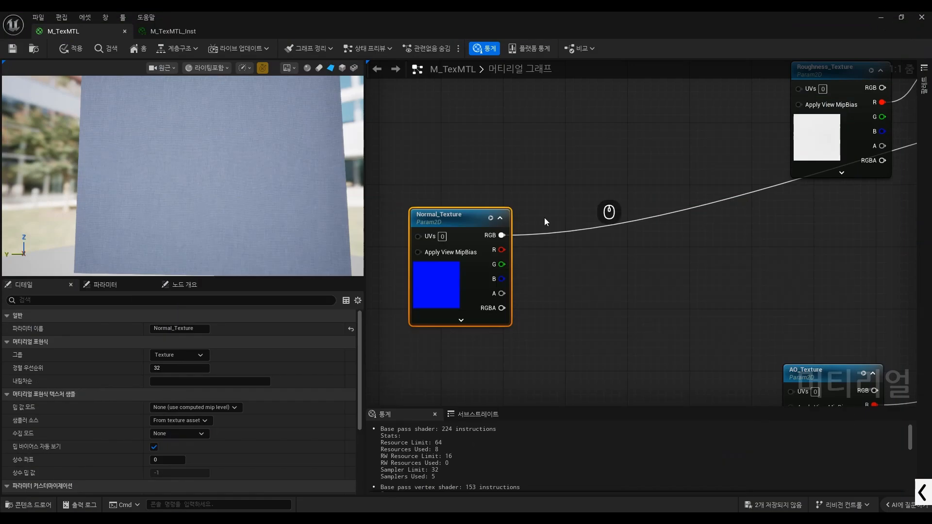
{"action": "scroll", "coordinate": [445, 249], "scroll_direction": "down", "scroll_amount": 1}
{"action": "left_click_drag", "start_coordinate": [460, 230], "coordinate": [717, 226]}
{"action": "scroll", "coordinate": [508, 253], "scroll_direction": "down", "scroll_amount": 3}
{"action": "scroll", "coordinate": [726, 240], "scroll_direction": "up", "scroll_amount": 4}
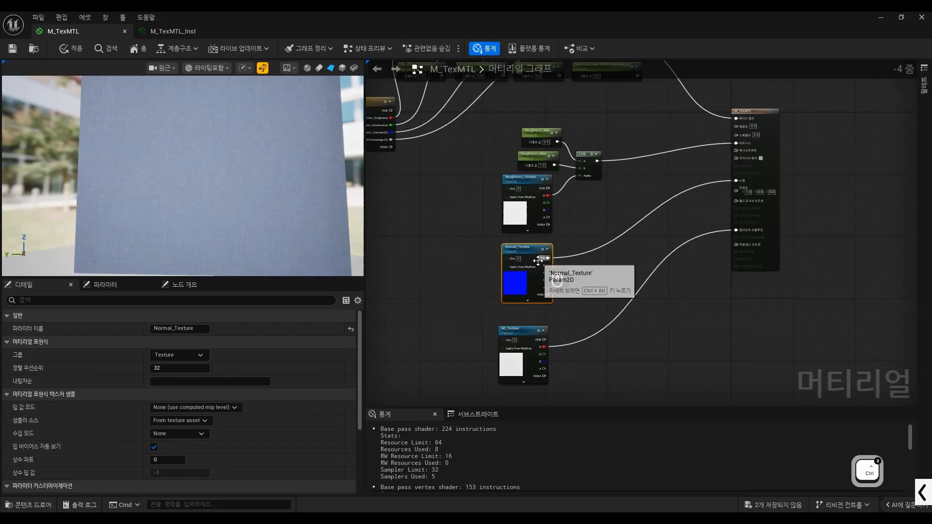
Step: Examine the Normal_Texture node's R and G outputs, circling them and sketching horizontal and vertical direction arrows as temporary annotations
{"action": "scroll", "coordinate": [530, 266], "scroll_direction": "up", "scroll_amount": 3, "text": "ctrl"}
{"action": "key", "text": "ctrl+alt+g"}
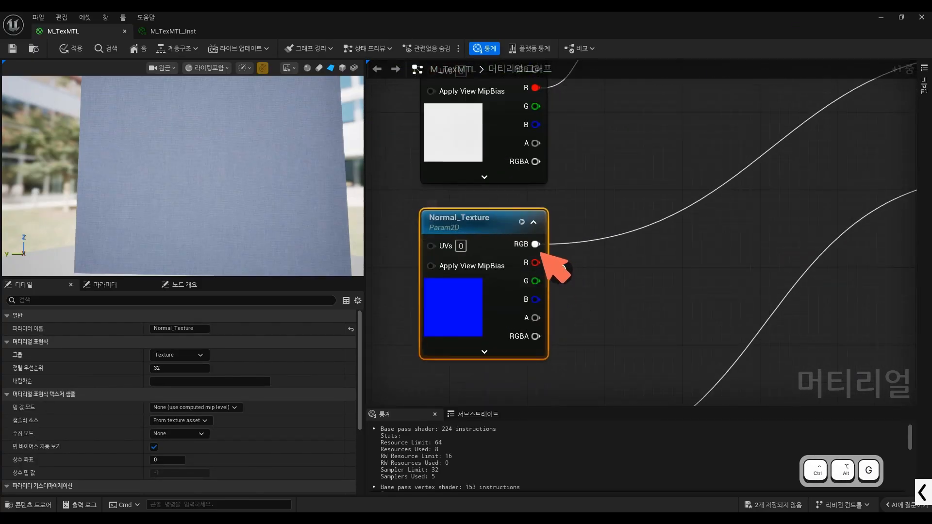
{"action": "mouse_move", "coordinate": [534, 253]}
{"action": "left_mouse_down"}
{"action": "mouse_move", "coordinate": [513, 268]}
{"action": "mouse_move", "coordinate": [515, 291]}
{"action": "mouse_move", "coordinate": [546, 284]}
{"action": "mouse_move", "coordinate": [540, 252]}
{"action": "left_mouse_up"}
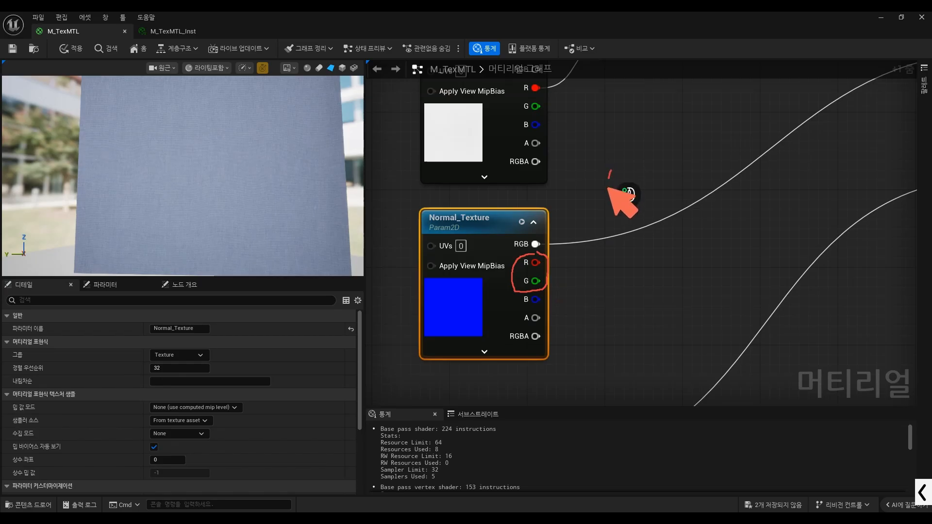
{"action": "left_click_drag", "start_coordinate": [608, 189], "coordinate": [607, 192]}
{"action": "mouse_move", "coordinate": [602, 166]}
{"action": "left_mouse_down"}
{"action": "mouse_move", "coordinate": [609, 162]}
{"action": "mouse_move", "coordinate": [613, 181]}
{"action": "left_mouse_up"}
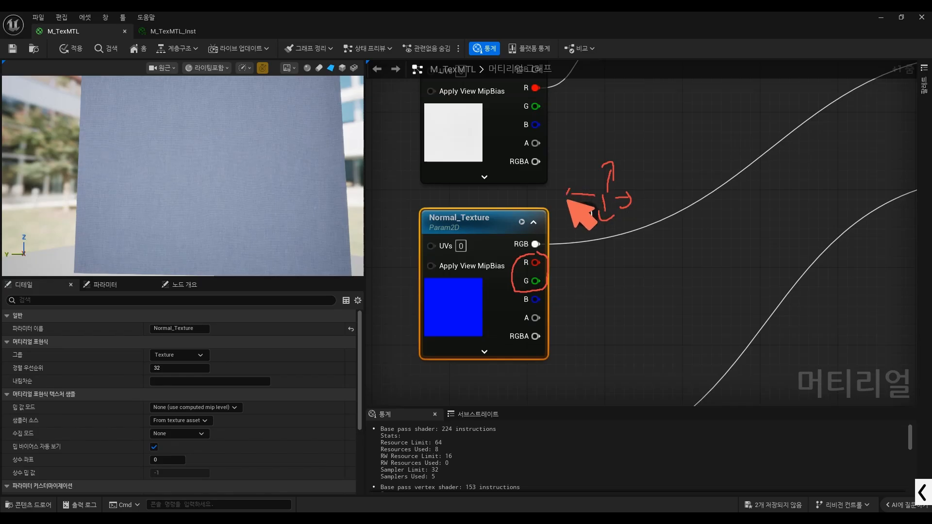
{"action": "mouse_move", "coordinate": [530, 251]}
{"action": "left_mouse_down"}
{"action": "mouse_move", "coordinate": [553, 287]}
{"action": "mouse_move", "coordinate": [534, 250]}
{"action": "left_mouse_up"}
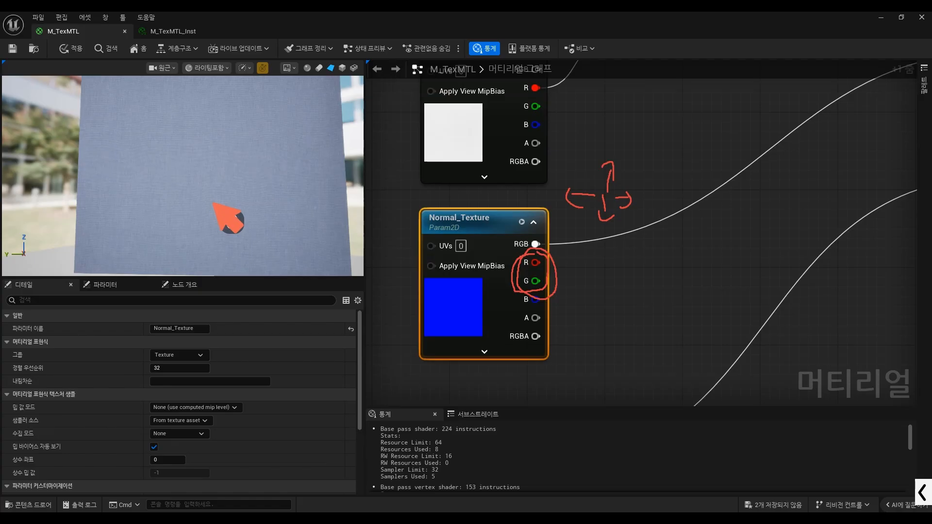
{"action": "key", "text": "ctrl+alt+g"}
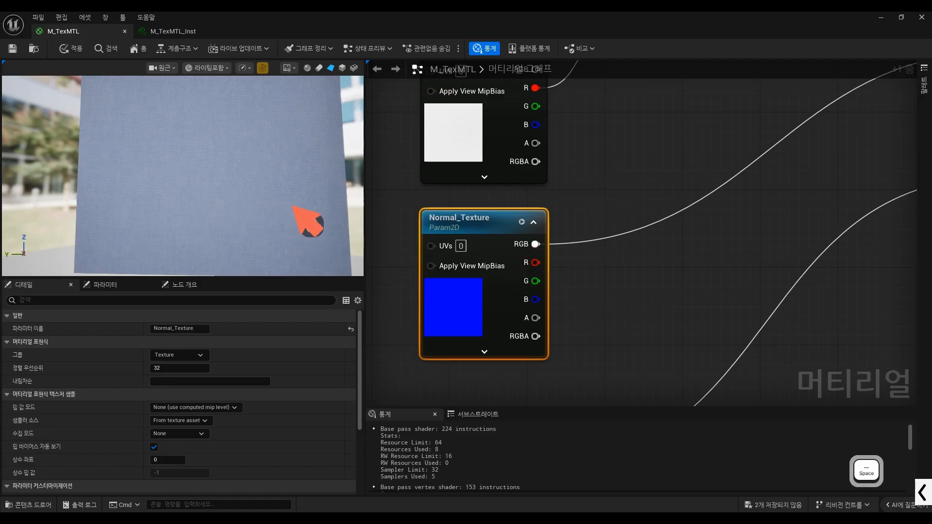
Step: Add an AppendVector node to the M_TexMTL graph just beside the Normal_Texture outputs
{"action": "left_click", "coordinate": [578, 267]}
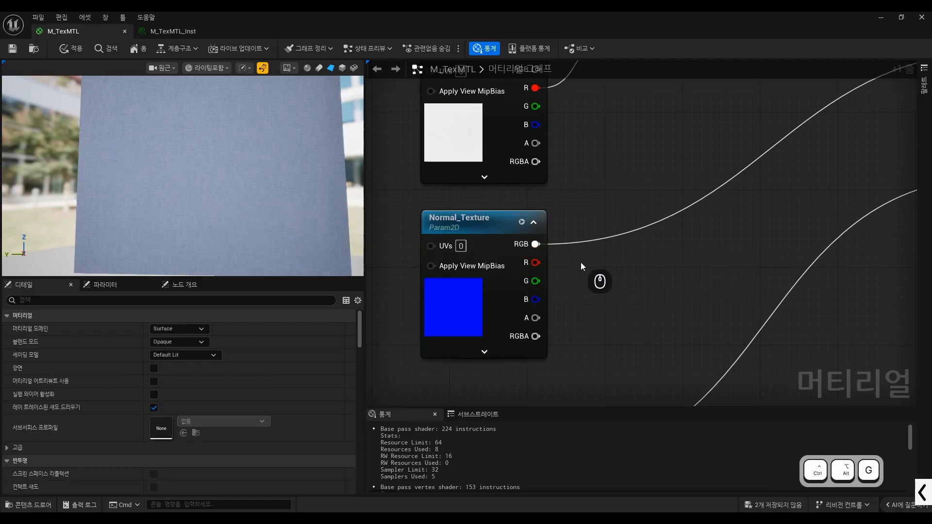
{"action": "right_click", "coordinate": [581, 266]}
{"action": "type", "text": "append"}
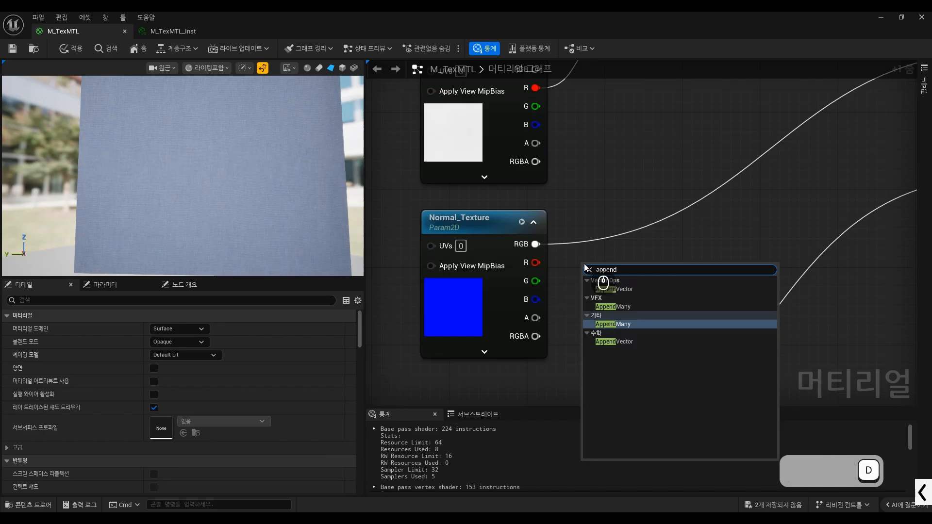
{"action": "key", "text": "Up"}
{"action": "key", "text": "Up"}
{"action": "key", "text": "Return"}
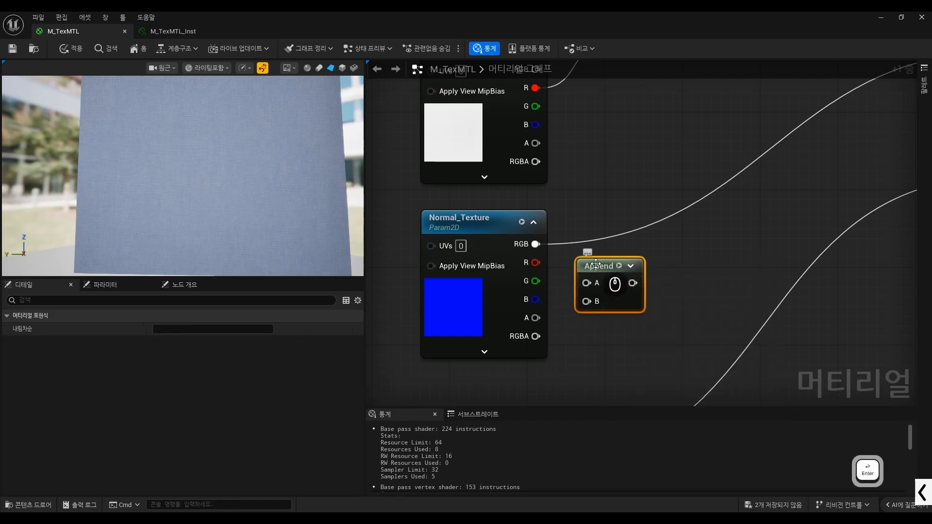
{"action": "left_click_drag", "start_coordinate": [595, 263], "coordinate": [614, 254]}
Step: Wire Normal_Texture's R output to Append's A and its G output to B, aligning the Append node with those outputs
{"action": "left_click_drag", "start_coordinate": [526, 264], "coordinate": [606, 273]}
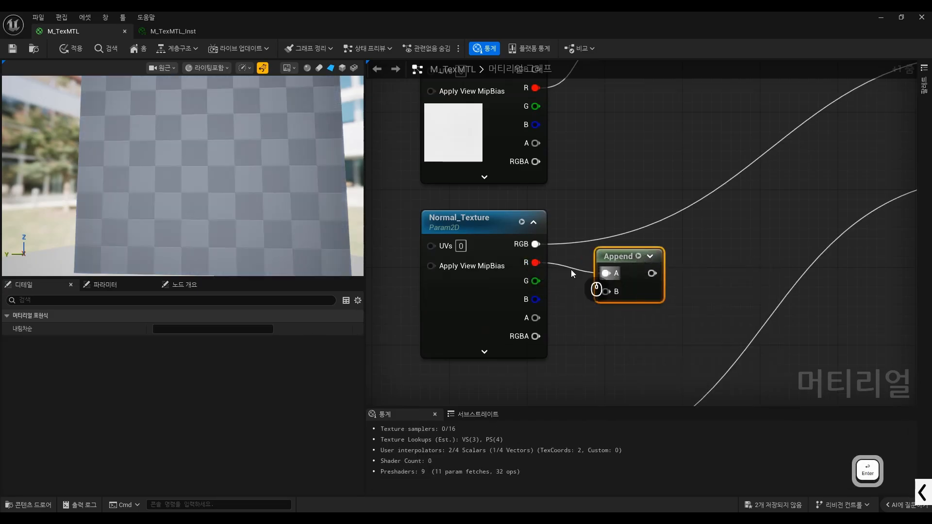
{"action": "left_click_drag", "start_coordinate": [535, 281], "coordinate": [606, 291]}
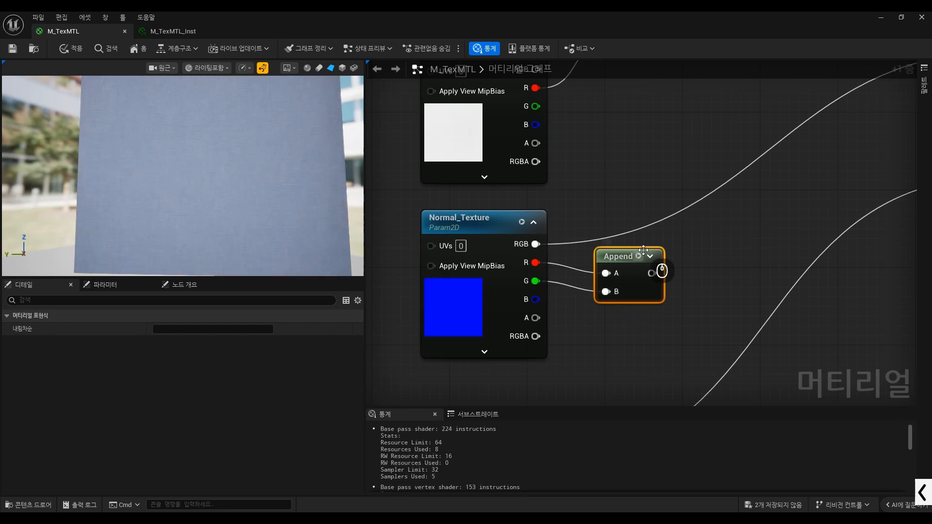
{"action": "left_click_drag", "start_coordinate": [622, 253], "coordinate": [641, 243]}
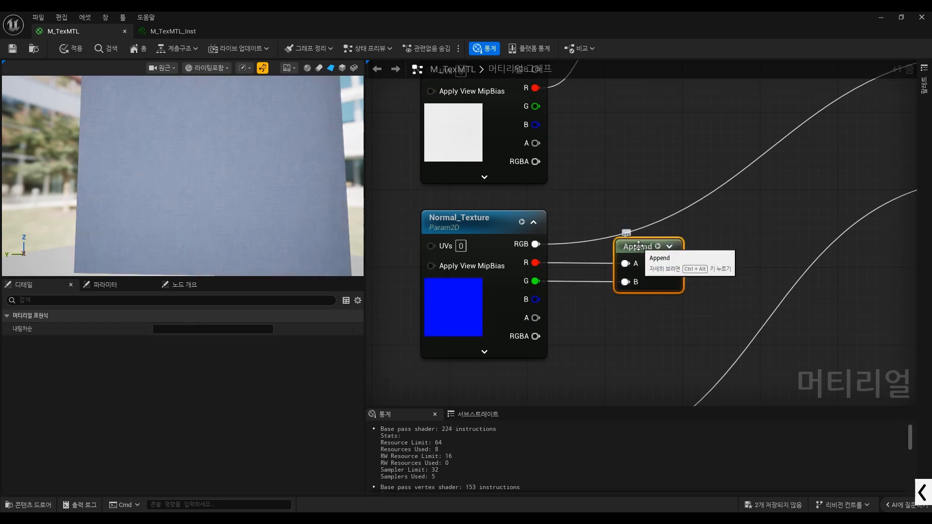
Step: Read the Append node's detailed description and annotate how the R and G inputs combine as (1,1) = 2V
{"action": "key", "text": "ctrl+alt"}
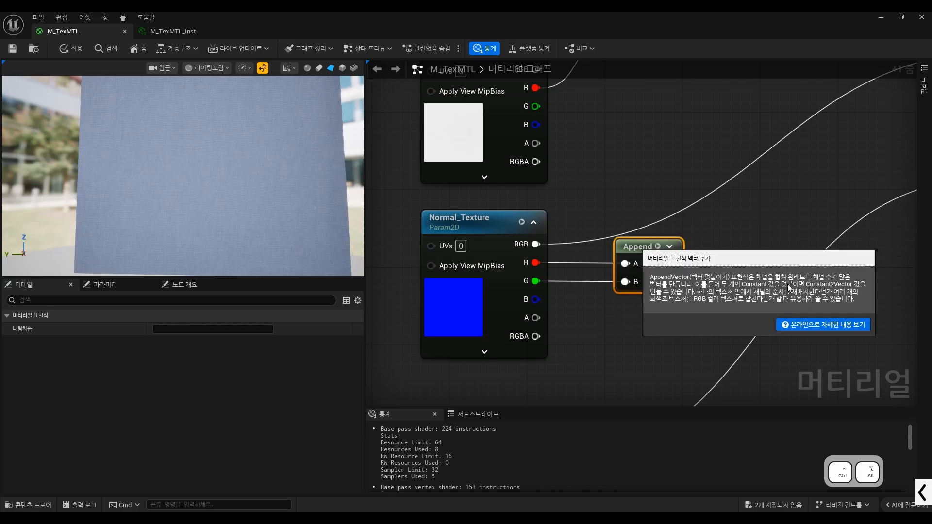
{"action": "left_click", "coordinate": [565, 249]}
{"action": "key", "text": "ctrl+alt+g"}
{"action": "mouse_move", "coordinate": [550, 262]}
{"action": "left_mouse_down"}
{"action": "mouse_move", "coordinate": [582, 263]}
{"action": "mouse_move", "coordinate": [587, 281]}
{"action": "mouse_move", "coordinate": [612, 275]}
{"action": "mouse_move", "coordinate": [605, 282]}
{"action": "left_mouse_up"}
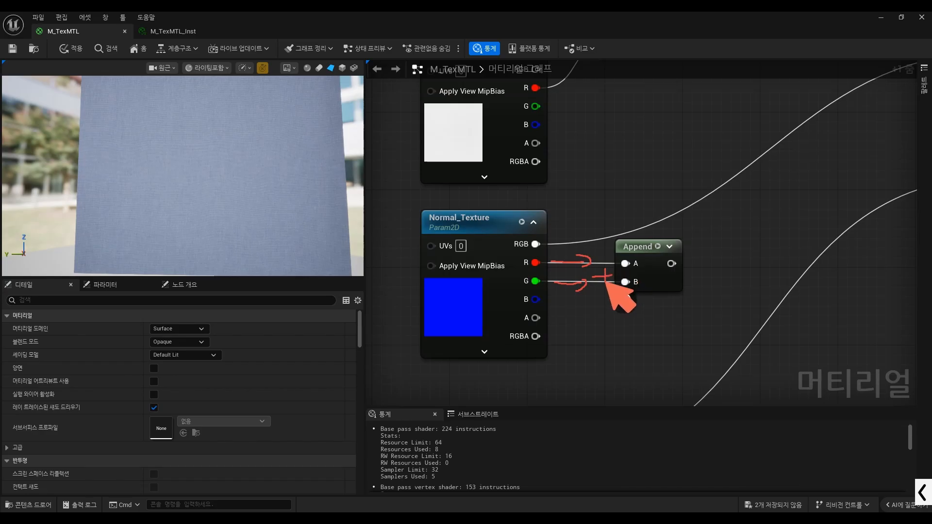
{"action": "left_click_drag", "start_coordinate": [623, 193], "coordinate": [625, 228]}
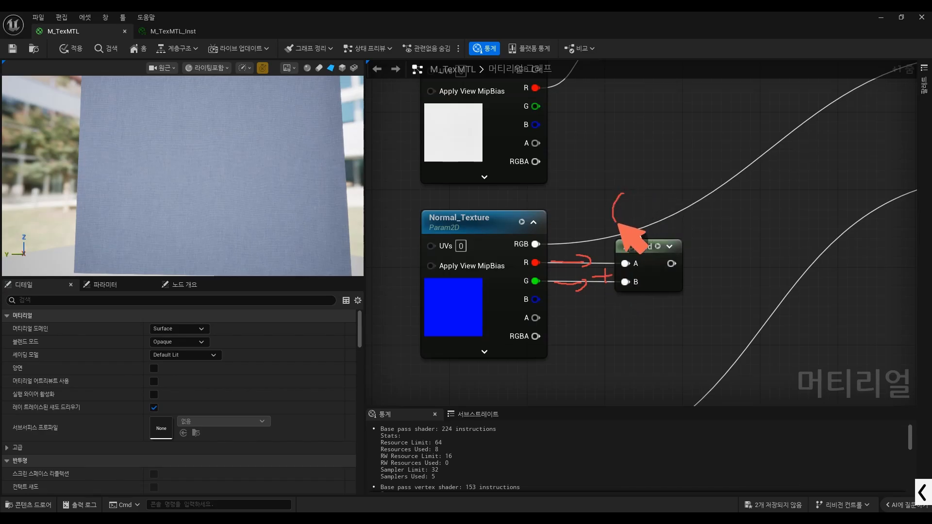
{"action": "mouse_move", "coordinate": [708, 186]}
{"action": "left_mouse_down"}
{"action": "mouse_move", "coordinate": [698, 222]}
{"action": "mouse_move", "coordinate": [662, 217]}
{"action": "mouse_move", "coordinate": [681, 214]}
{"action": "left_mouse_up"}
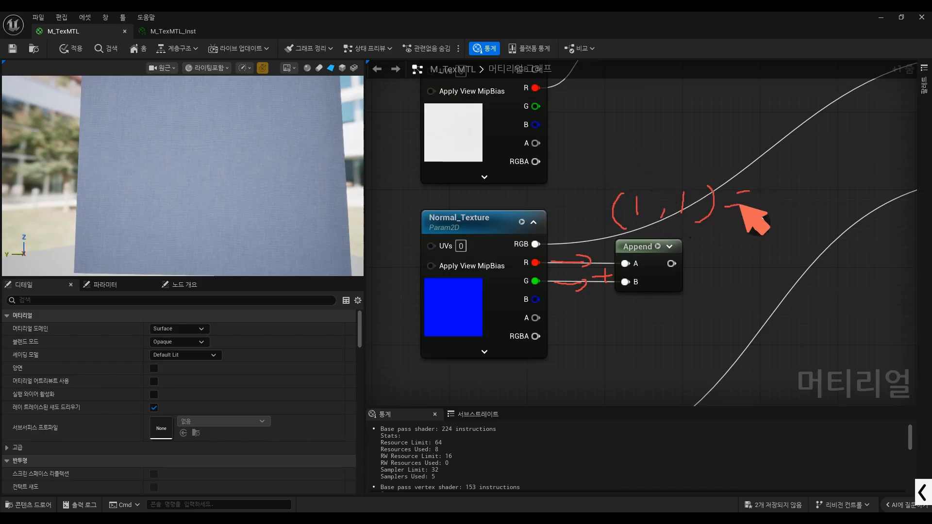
{"action": "mouse_move", "coordinate": [748, 189]}
{"action": "left_mouse_down"}
{"action": "mouse_move", "coordinate": [765, 207]}
{"action": "mouse_move", "coordinate": [792, 178]}
{"action": "left_mouse_up"}
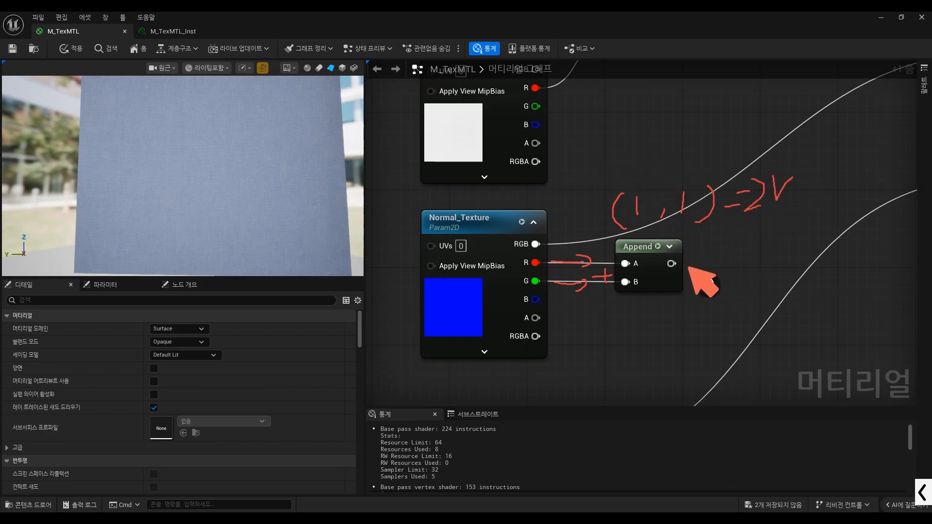
{"action": "key", "text": "ctrl+alt+g"}
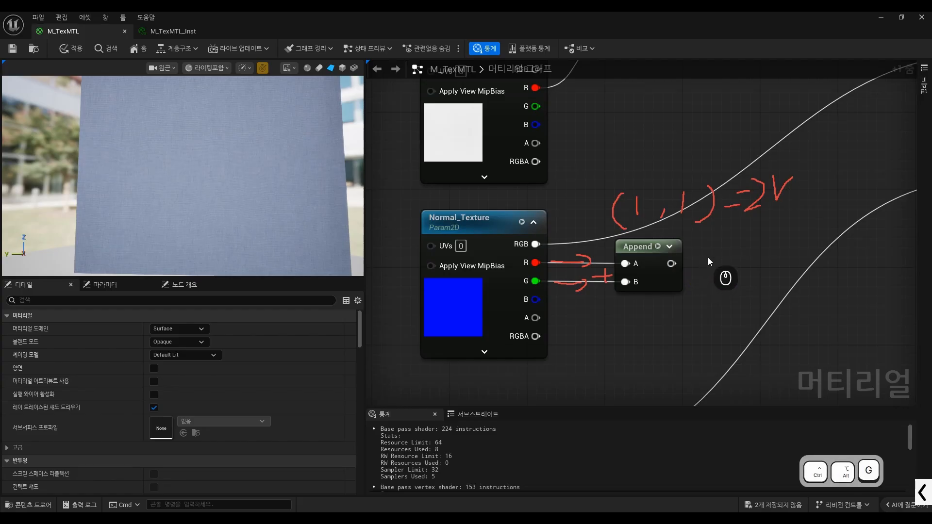
Step: Add a Multiply node beside the Append node and connect Append's output to its A input
{"action": "key", "text": "m"}
{"action": "left_click", "coordinate": [708, 259]}
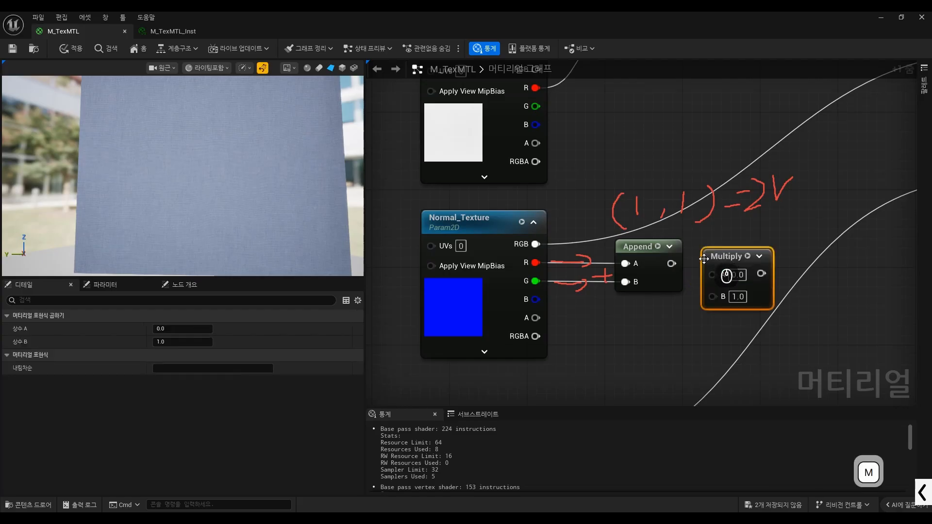
{"action": "left_click_drag", "start_coordinate": [672, 265], "coordinate": [729, 256]}
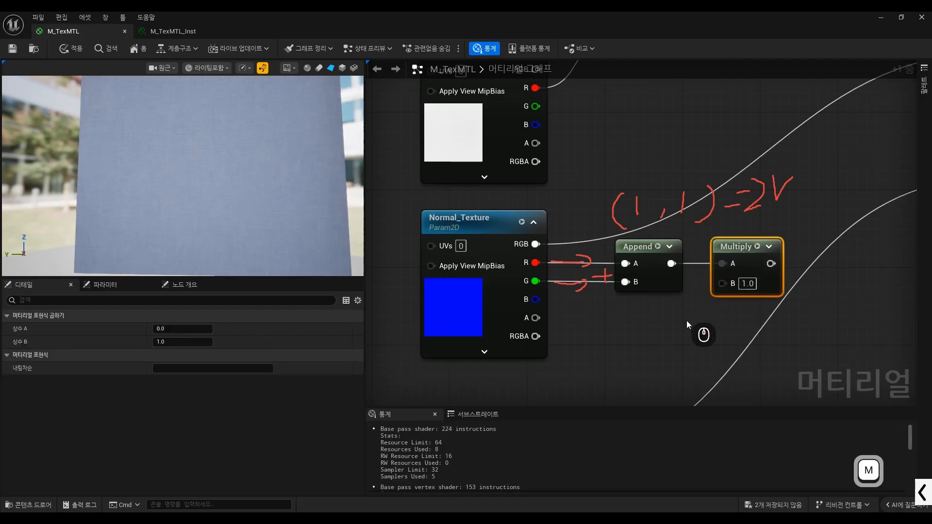
Step: Promote the Multiply node's B input to a parameter and place the parameter node under Append
{"action": "right_click", "coordinate": [725, 286]}
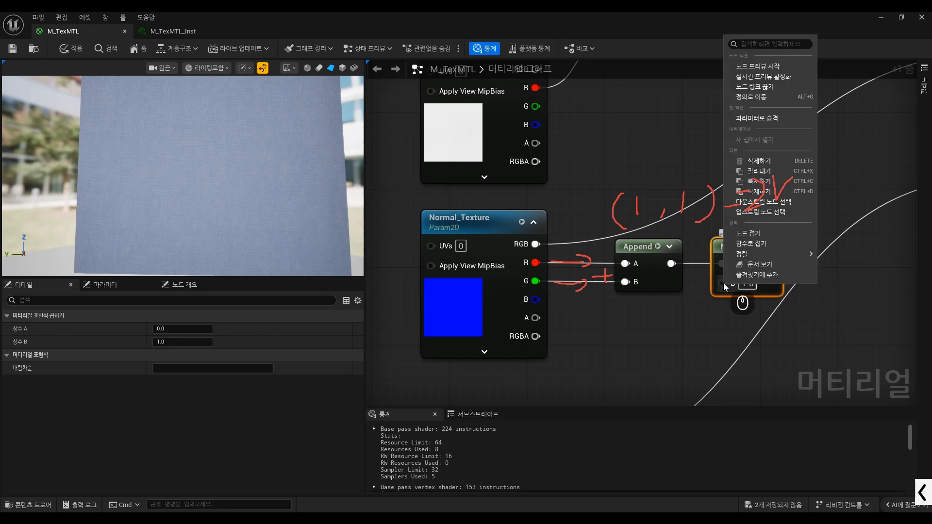
{"action": "left_click", "coordinate": [761, 119]}
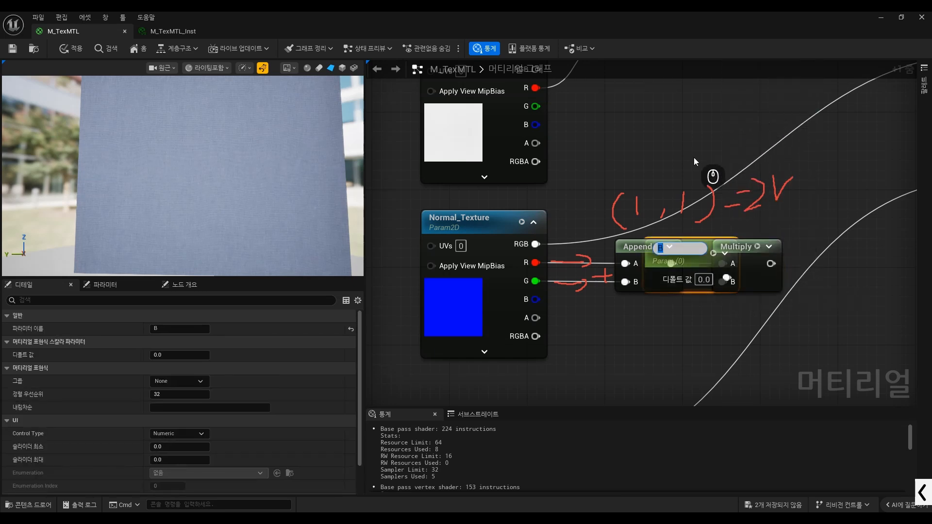
{"action": "left_click", "coordinate": [694, 159]}
{"action": "left_click_drag", "start_coordinate": [691, 249], "coordinate": [662, 318]}
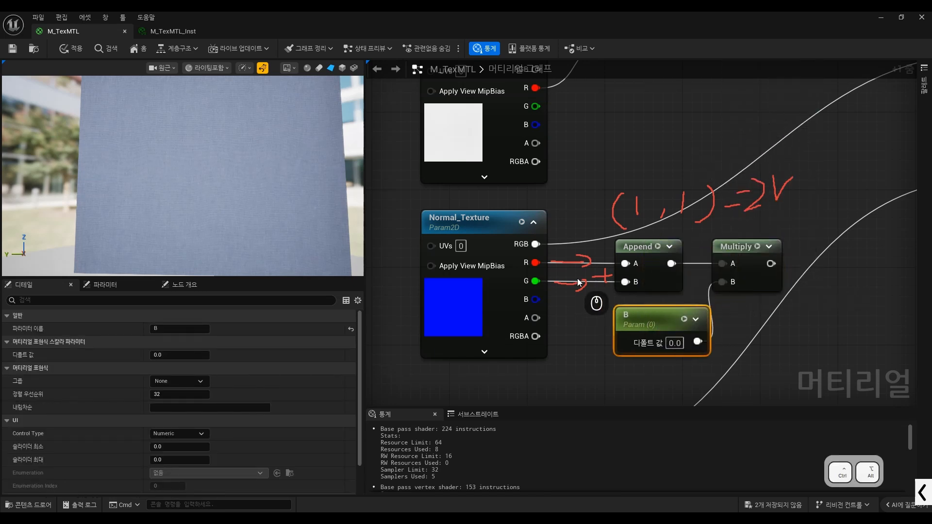
Step: Circle Normal_Texture's R and G outputs with a temporary annotation and clear it
{"action": "key", "text": "ctrl+alt+g"}
{"action": "mouse_move", "coordinate": [538, 245]}
{"action": "left_mouse_down"}
{"action": "mouse_move", "coordinate": [522, 283]}
{"action": "mouse_move", "coordinate": [541, 251]}
{"action": "left_mouse_up"}
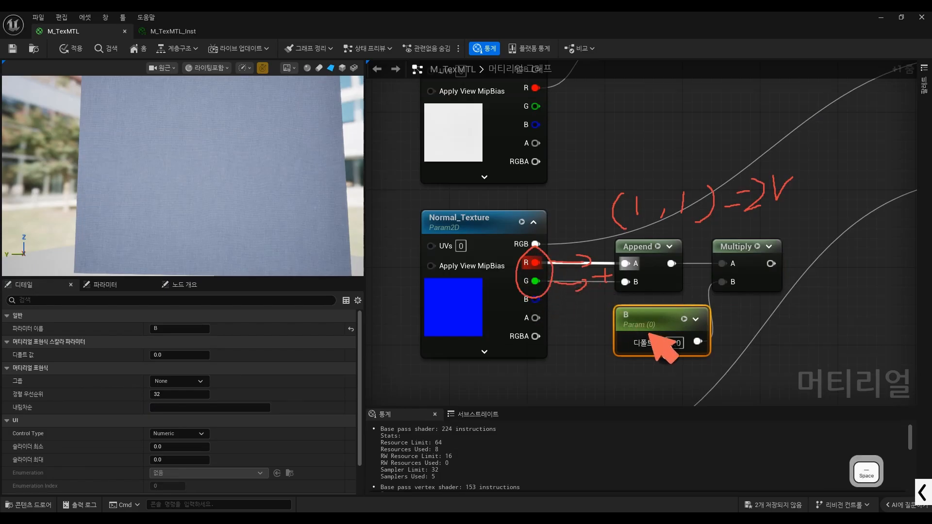
{"action": "key", "text": "ctrl+alt+g"}
Step: Preview the Multiply node and set parameter B's default value to 1
{"action": "left_click", "coordinate": [757, 246]}
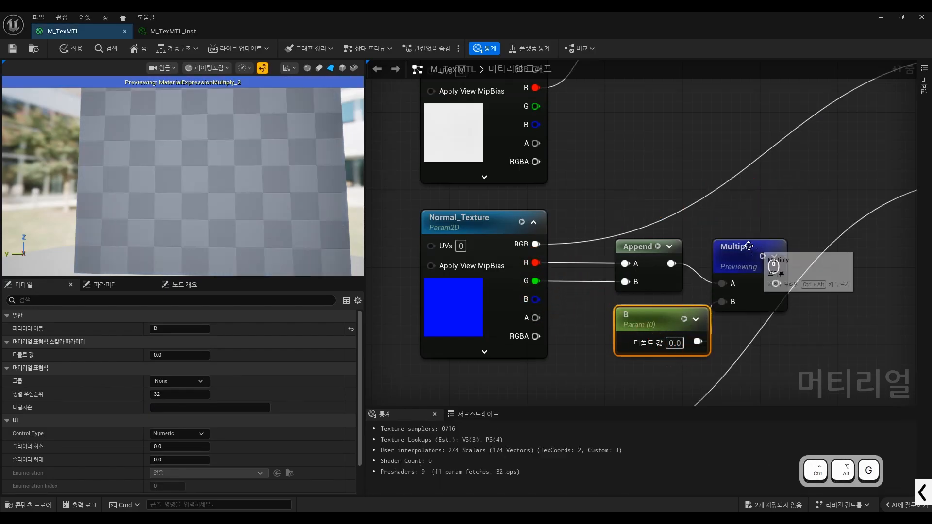
{"action": "left_click", "coordinate": [674, 343]}
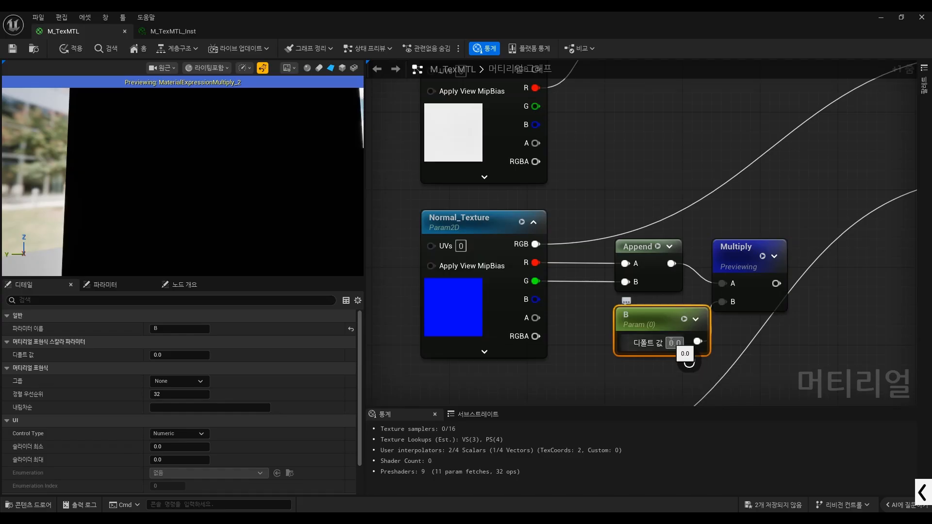
{"action": "type", "text": "1"}
{"action": "key", "text": "Return"}
Step: Examine the Multiply preview up close, circling the middle of the pattern as a temporary annotation
{"action": "right_click_drag", "start_coordinate": [239, 252], "coordinate": [242, 276]}
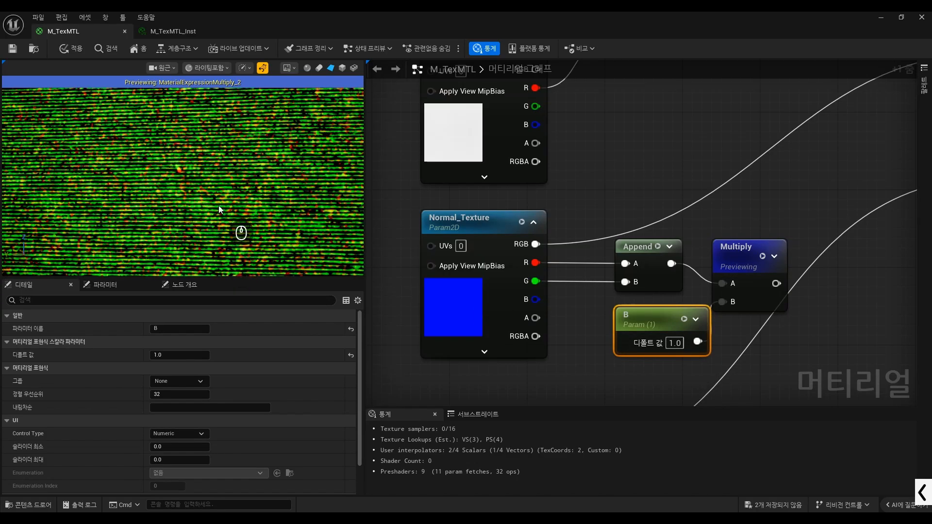
{"action": "key", "text": "ctrl+alt+g"}
{"action": "mouse_move", "coordinate": [170, 175]}
{"action": "left_mouse_down"}
{"action": "mouse_move", "coordinate": [196, 150]}
{"action": "mouse_move", "coordinate": [225, 181]}
{"action": "left_mouse_up"}
{"action": "key", "text": "ctrl+alt+g"}
{"action": "key", "text": "ctrl+alt+g"}
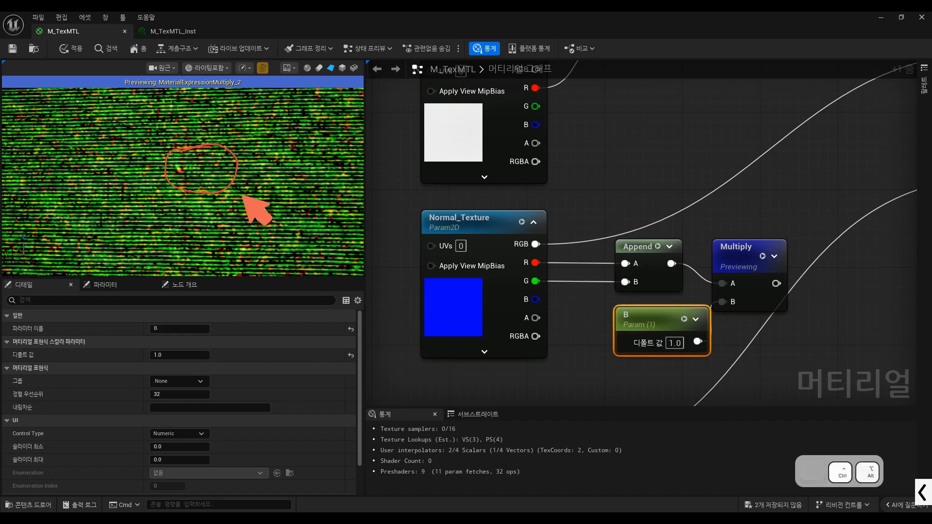
{"action": "key", "text": "Delete"}
{"action": "key", "text": "ctrl+alt+g"}
Step: Test parameter B's default value at 10, 30 and 100 in the preview, and set it back to 1
{"action": "left_click", "coordinate": [679, 344]}
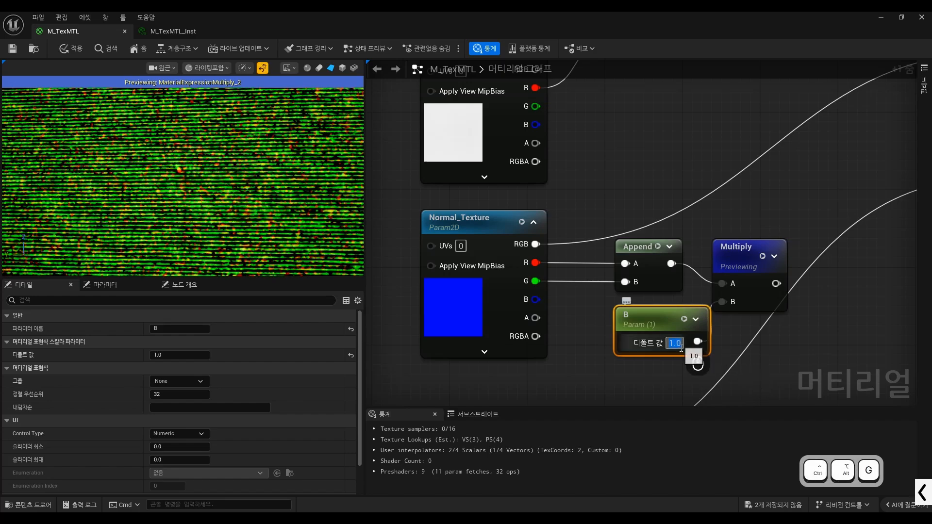
{"action": "type", "text": "10"}
{"action": "key", "text": "Return"}
{"action": "type", "text": "3"}
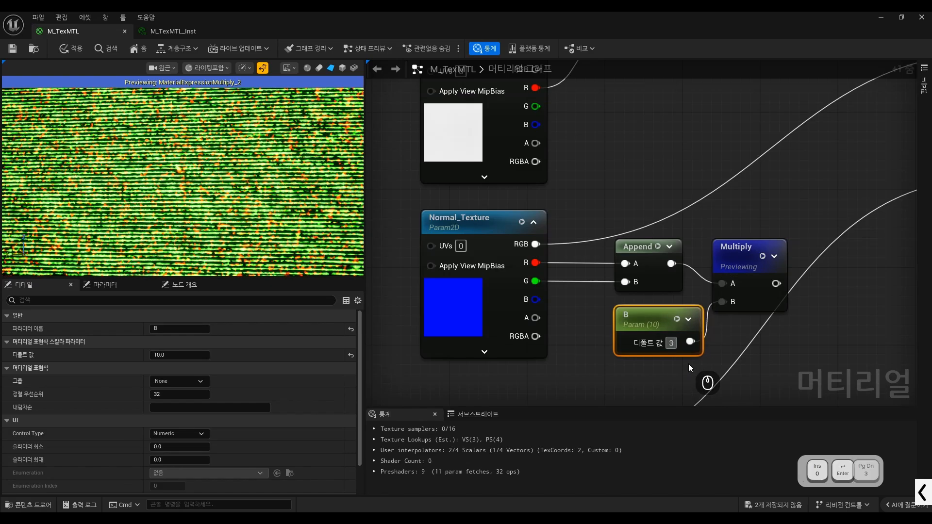
{"action": "type", "text": "0"}
{"action": "key", "text": "Return"}
{"action": "type", "text": "10"}
{"action": "key", "text": "Return"}
{"action": "type", "text": "100"}
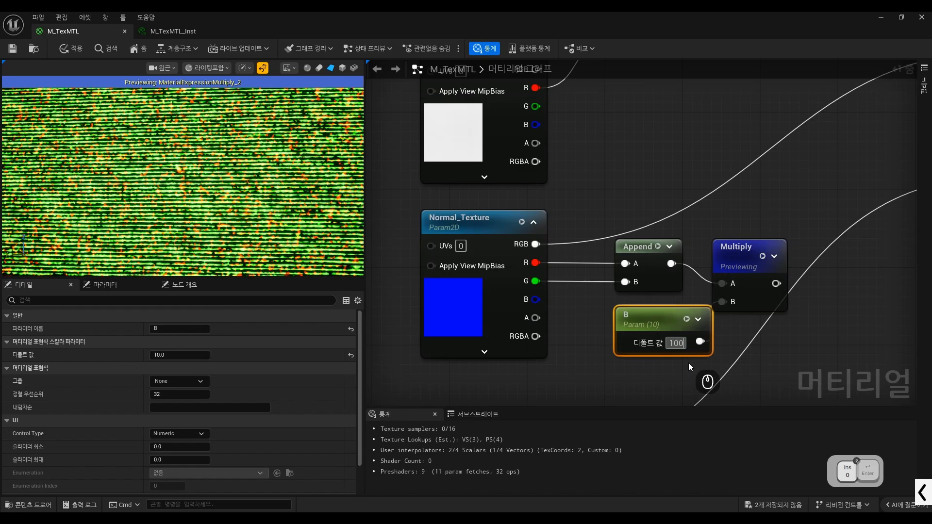
{"action": "key", "text": "Return"}
{"action": "type", "text": "1"}
{"action": "key", "text": "Return"}
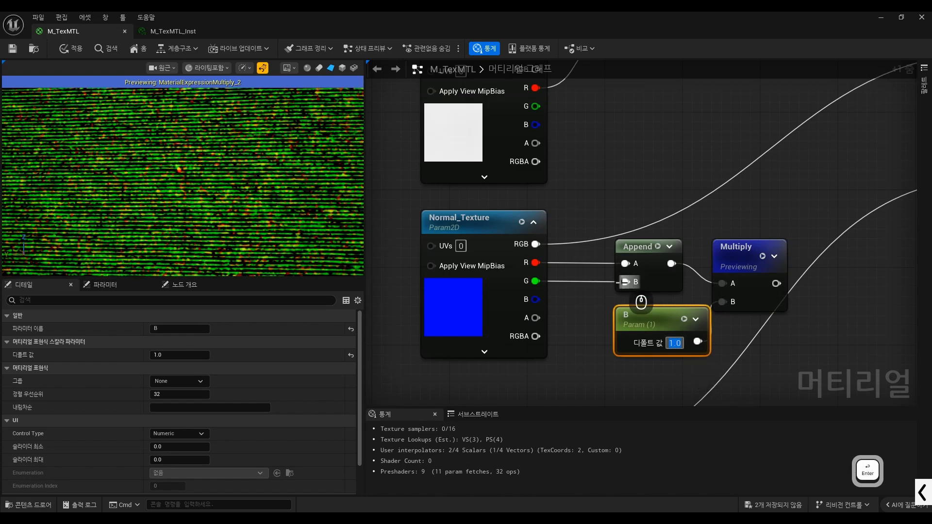
Step: Add a second AppendVector node beyond Multiply and connect Multiply's output to its A input
{"action": "scroll", "coordinate": [625, 281], "scroll_direction": "down", "scroll_amount": 1}
{"action": "left_click_drag", "start_coordinate": [712, 263], "coordinate": [720, 255]}
{"action": "scroll", "coordinate": [651, 278], "scroll_direction": "down", "scroll_amount": 2}
{"action": "scroll", "coordinate": [733, 279], "scroll_direction": "up", "scroll_amount": 1}
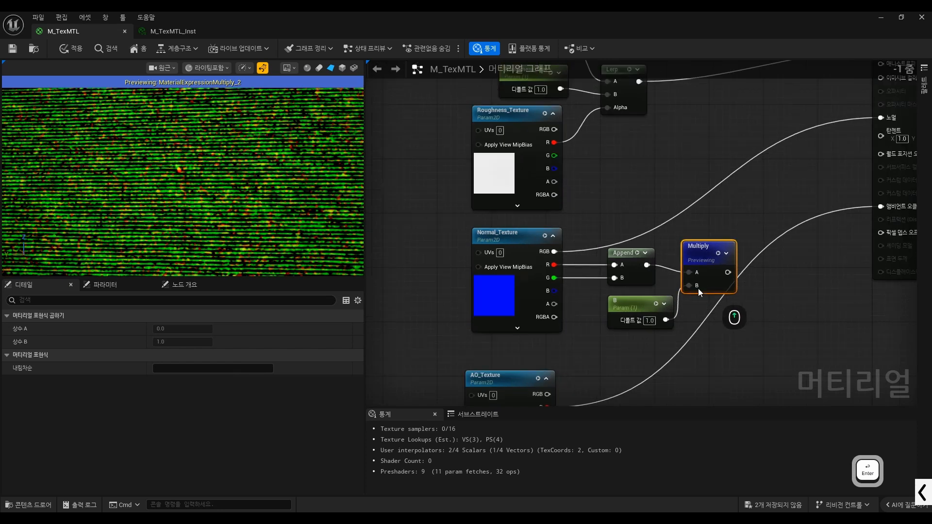
{"action": "left_click", "coordinate": [630, 253]}
{"action": "right_click", "coordinate": [755, 309]}
{"action": "type", "text": "ap"}
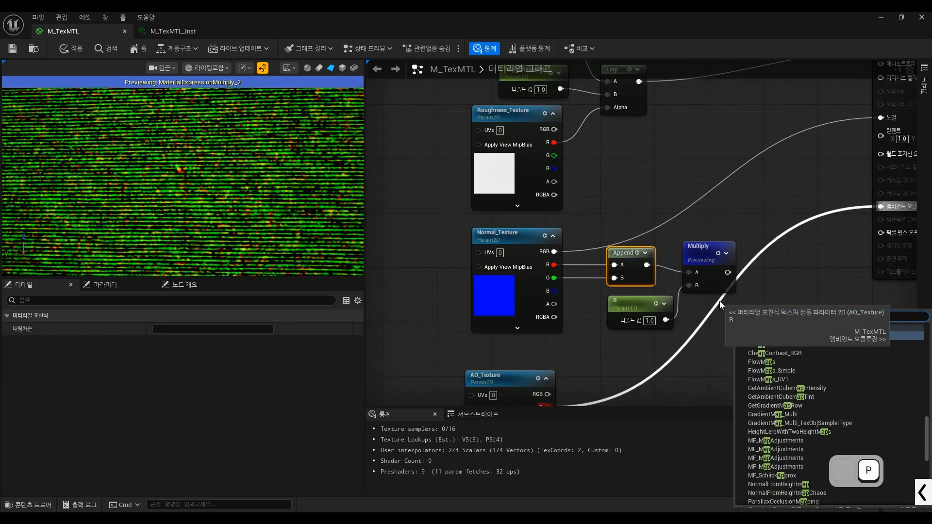
{"action": "type", "text": "pen"}
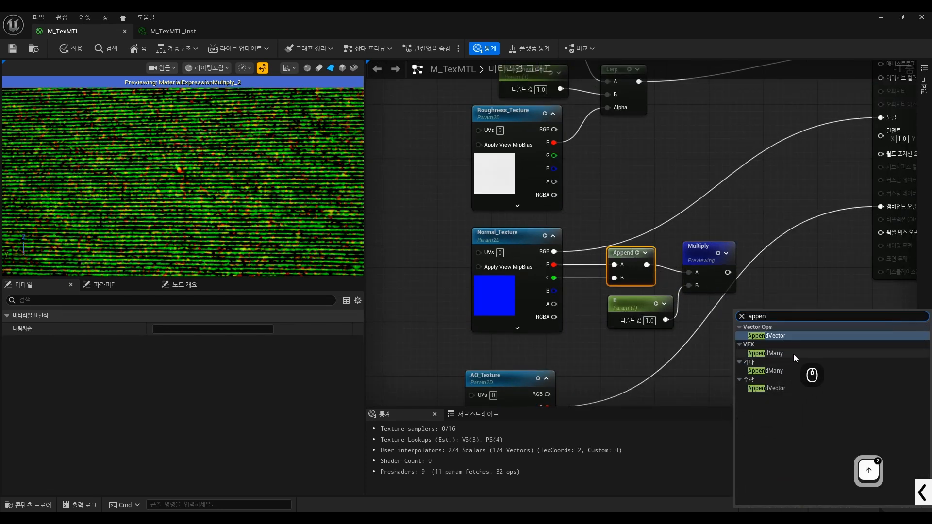
{"action": "left_click", "coordinate": [784, 337]}
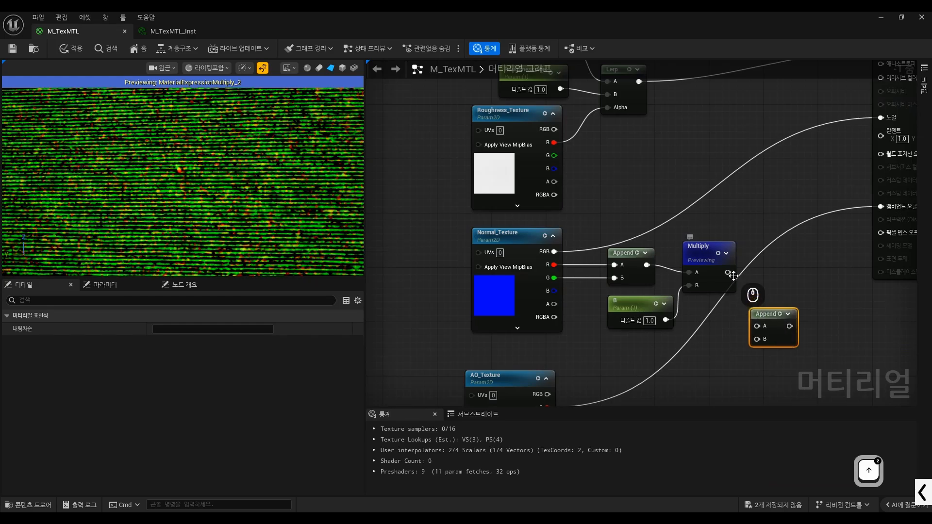
{"action": "left_click_drag", "start_coordinate": [732, 276], "coordinate": [764, 324]}
{"action": "left_click_drag", "start_coordinate": [767, 316], "coordinate": [780, 315]}
Step: Annotate the connection from Multiply to the second Append with an arrow and the label 2V
{"action": "key", "text": "ctrl+alt+g"}
{"action": "left_click_drag", "start_coordinate": [744, 259], "coordinate": [792, 287]}
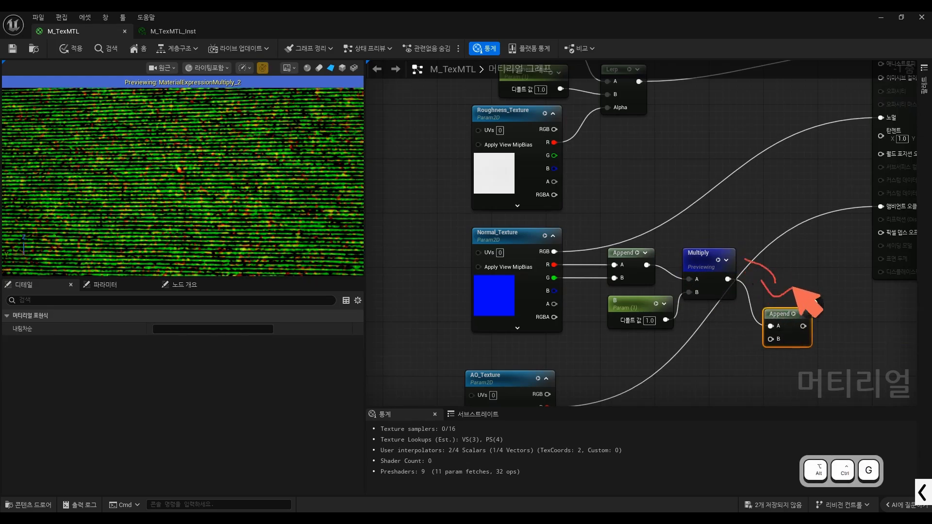
{"action": "mouse_move", "coordinate": [786, 252]}
{"action": "left_mouse_down"}
{"action": "mouse_move", "coordinate": [786, 273]}
{"action": "mouse_move", "coordinate": [808, 273]}
{"action": "left_mouse_up"}
{"action": "mouse_move", "coordinate": [813, 253]}
{"action": "left_mouse_down"}
{"action": "mouse_move", "coordinate": [818, 274]}
{"action": "mouse_move", "coordinate": [846, 254]}
{"action": "left_mouse_up"}
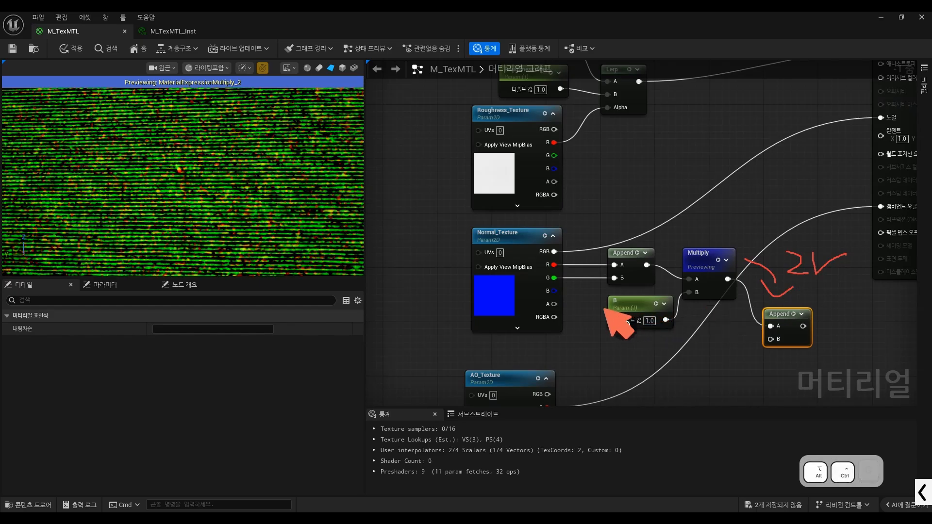
Step: Mark Normal_Texture's B output and connect it to the second Append node's B input
{"action": "key", "text": "ctrl+alt+g"}
{"action": "left_click_drag", "start_coordinate": [554, 290], "coordinate": [582, 293]}
{"action": "left_click_drag", "start_coordinate": [606, 342], "coordinate": [770, 339]}
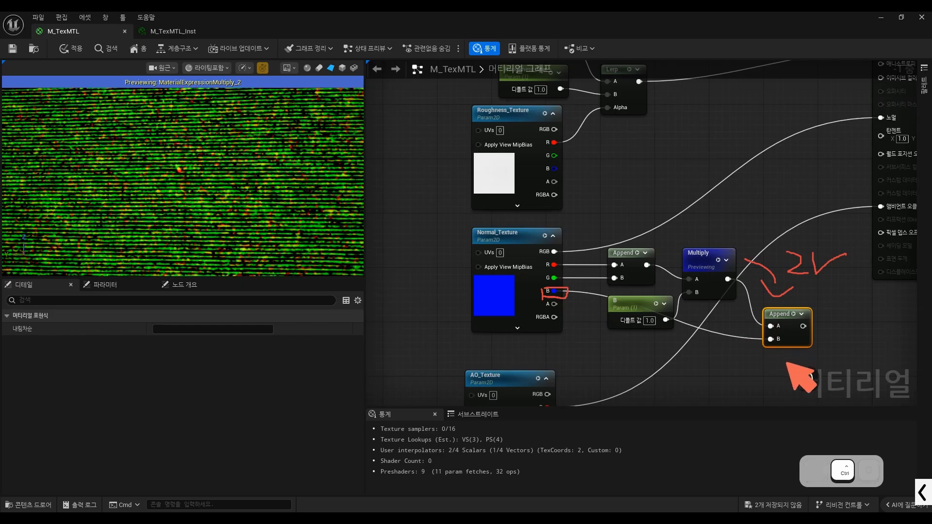
Step: Annotate the second Append, clear the drawings, and connect the node's output to the material's Normal (노멀) input
{"action": "mouse_move", "coordinate": [853, 343]}
{"action": "left_mouse_down"}
{"action": "mouse_move", "coordinate": [821, 339]}
{"action": "mouse_move", "coordinate": [778, 373]}
{"action": "mouse_move", "coordinate": [821, 357]}
{"action": "left_mouse_up"}
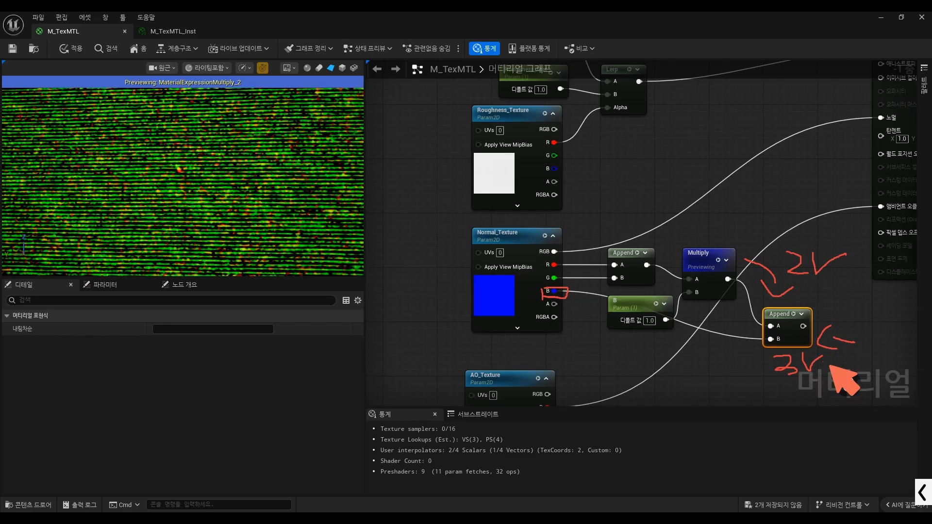
{"action": "key", "text": "ctrl+alt+g"}
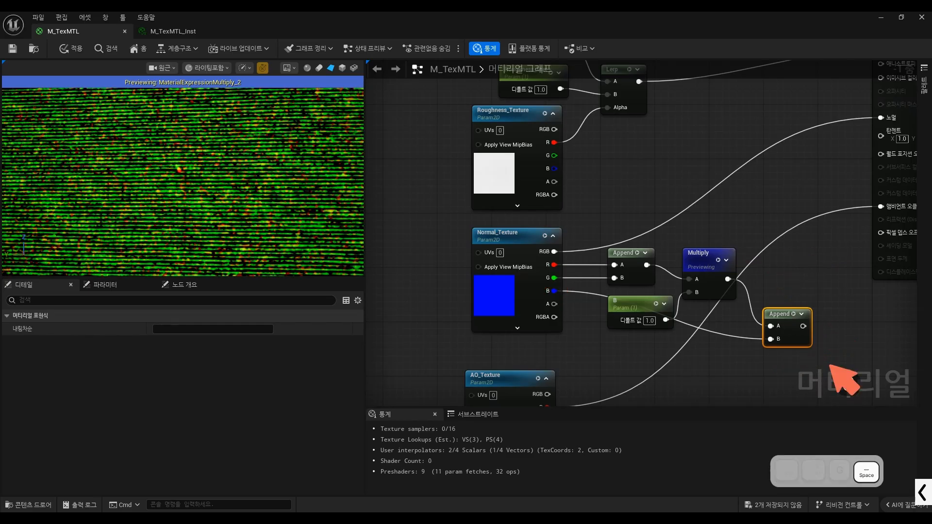
{"action": "left_click", "coordinate": [822, 323]}
{"action": "left_click_drag", "start_coordinate": [803, 325], "coordinate": [881, 117]}
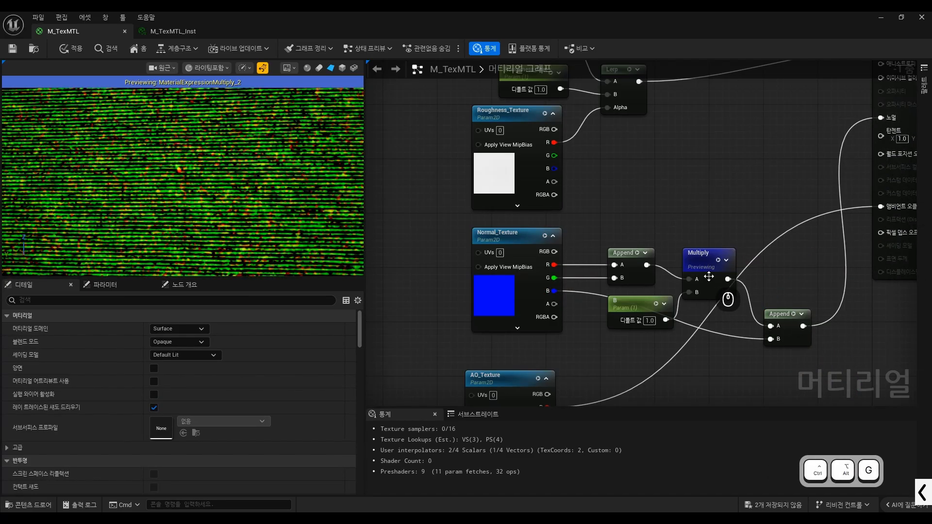
Step: Stop previewing the Multiply node and move the second Append node up closer to it
{"action": "right_click", "coordinate": [713, 265]}
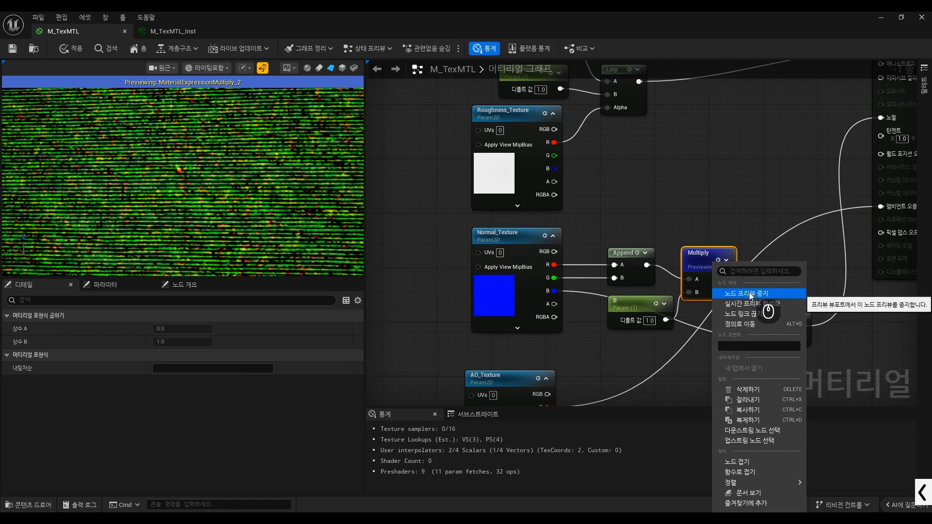
{"action": "left_click", "coordinate": [749, 293]}
{"action": "left_click", "coordinate": [772, 290]}
{"action": "left_click_drag", "start_coordinate": [773, 312], "coordinate": [763, 287]}
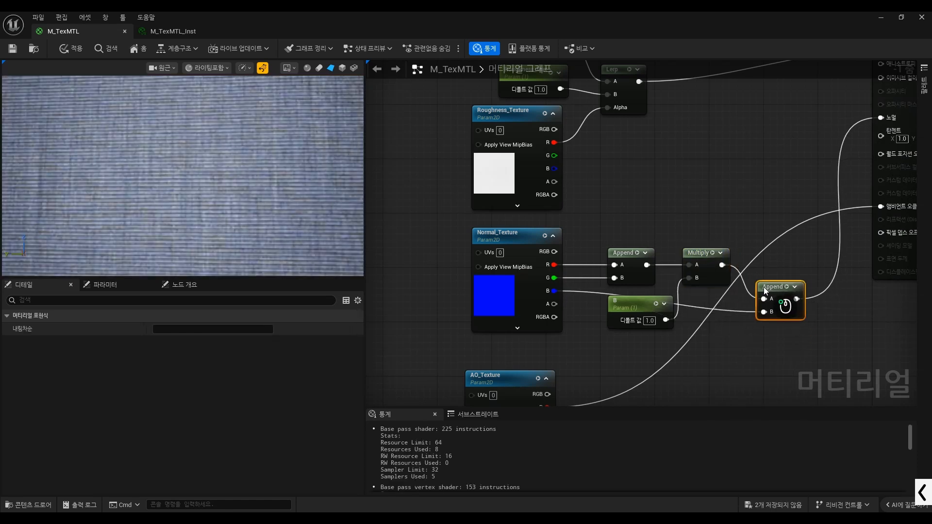
Step: Rename the B parameter feeding the Multiply node to Normal_Amount
{"action": "scroll", "coordinate": [699, 309], "scroll_direction": "down", "scroll_amount": 2}
{"action": "scroll", "coordinate": [655, 306], "scroll_direction": "up", "scroll_amount": 1}
{"action": "left_click", "coordinate": [639, 303]}
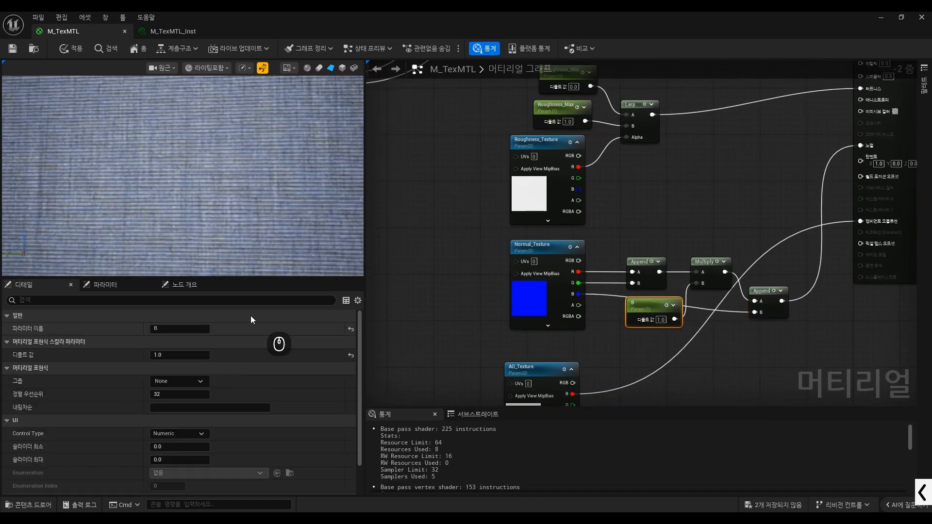
{"action": "type", "text": "N"}
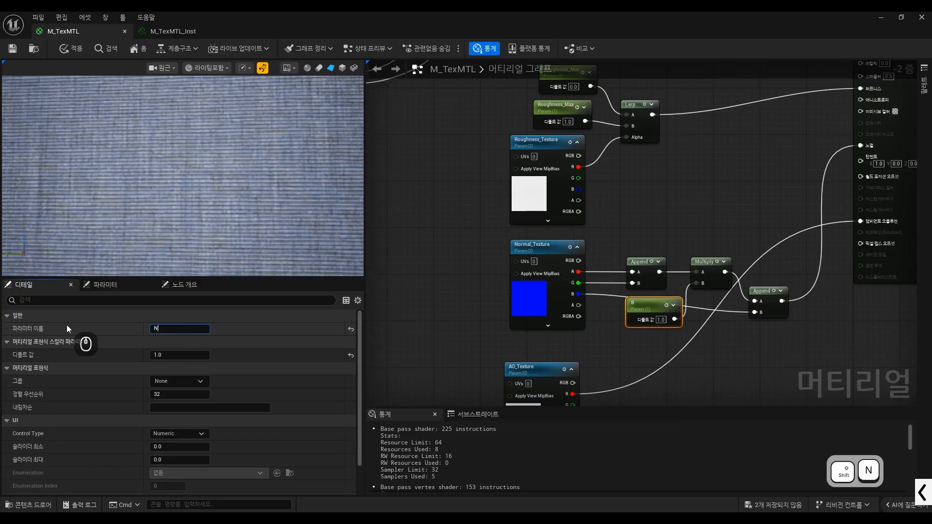
{"action": "type", "text": "ormal_Amou"}
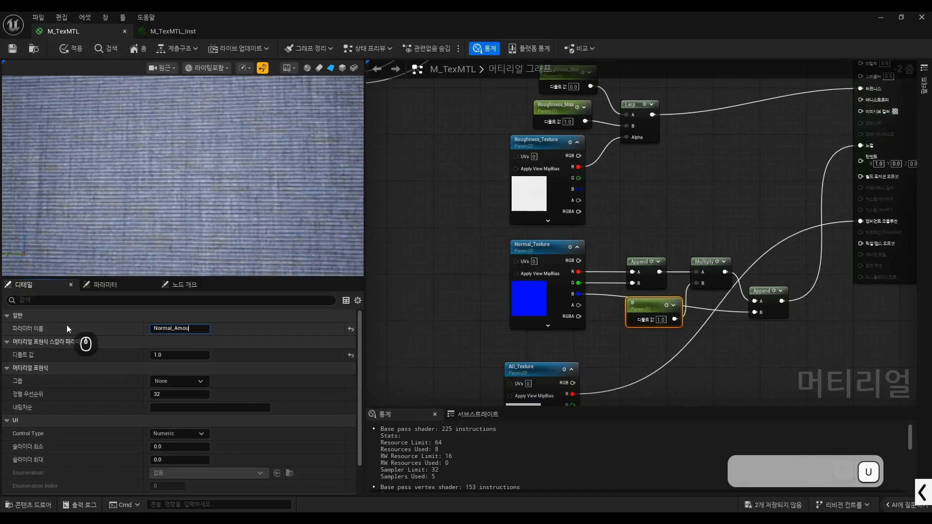
{"action": "type", "text": "nt"}
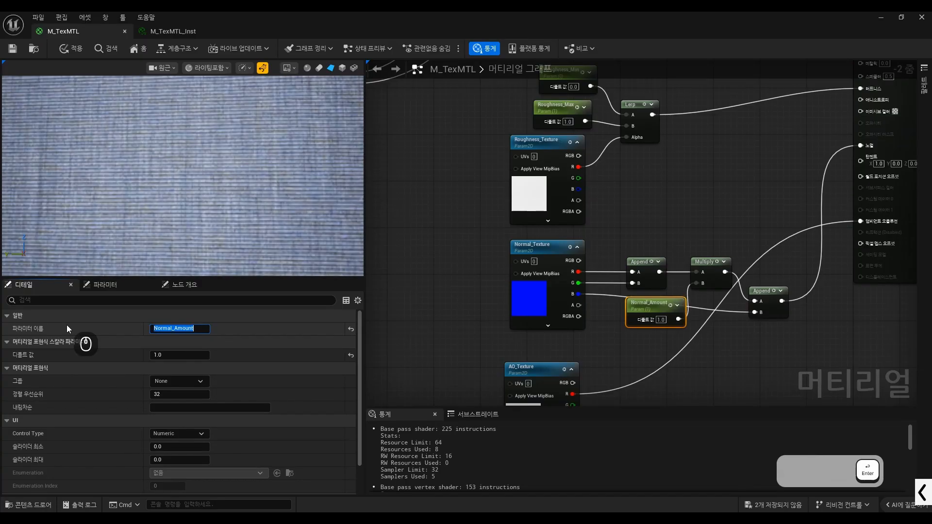
{"action": "key", "text": "Return"}
Step: Assign the Normal_Amount parameter to the Controller group and save the material
{"action": "left_click", "coordinate": [200, 382]}
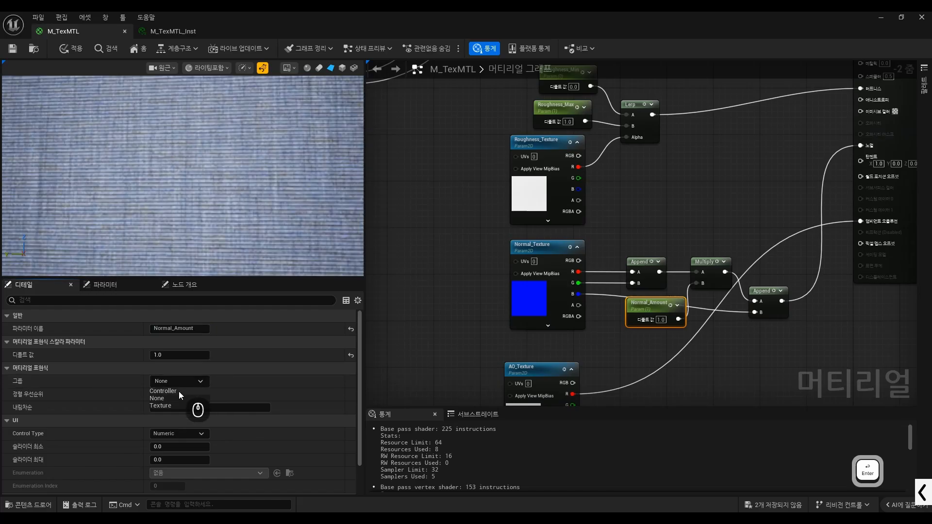
{"action": "left_click", "coordinate": [179, 391]}
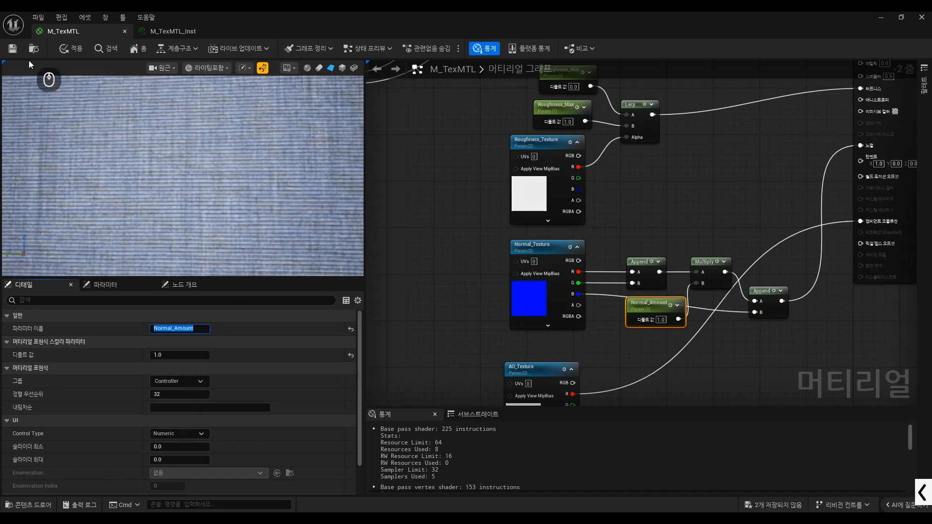
{"action": "left_click", "coordinate": [13, 50]}
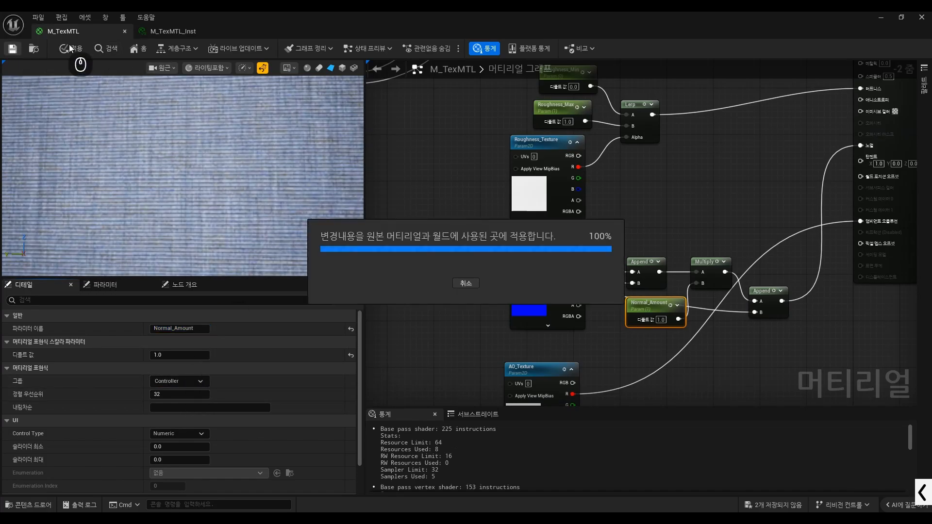
Step: Open the M_TexMTL_Inst material instance and point out the Normal_Amount parameter under Controller
{"action": "left_click", "coordinate": [164, 31]}
{"action": "key", "text": "ctrl+alt+g"}
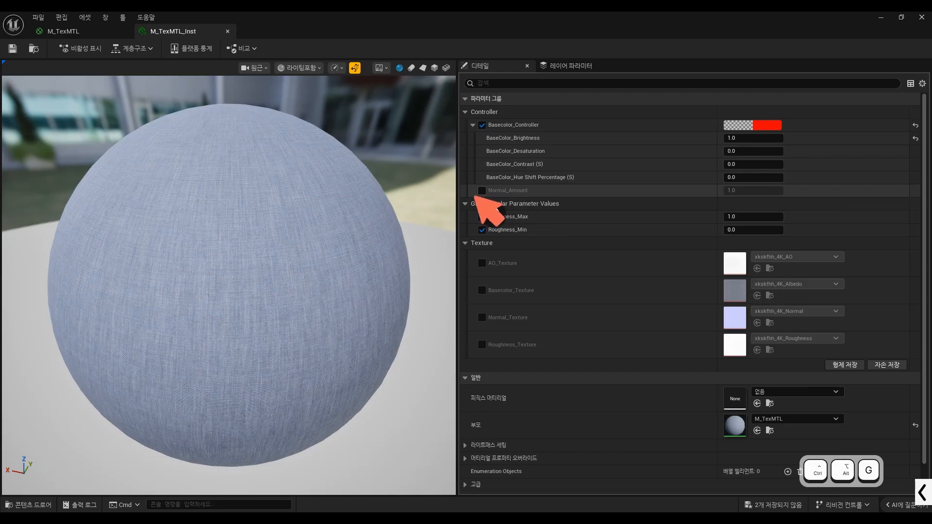
{"action": "mouse_move", "coordinate": [474, 195]}
{"action": "left_mouse_down"}
{"action": "mouse_move", "coordinate": [506, 195]}
{"action": "mouse_move", "coordinate": [463, 190]}
{"action": "mouse_move", "coordinate": [534, 183]}
{"action": "mouse_move", "coordinate": [506, 198]}
{"action": "left_mouse_up"}
{"action": "key", "text": "ctrl+alt+g"}
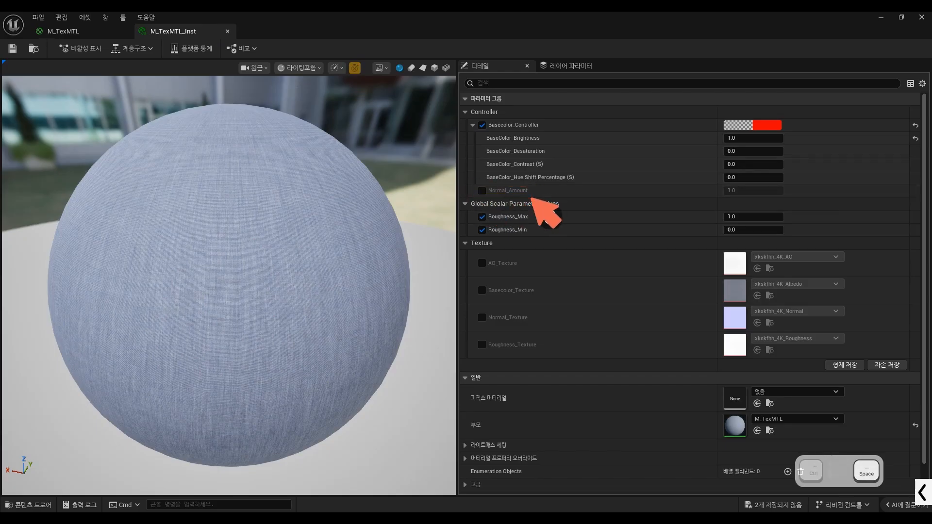
Step: Enable the Normal_Amount override in the instance and raise it to about 10.58, inspecting the fabric weave up close
{"action": "left_click", "coordinate": [482, 190]}
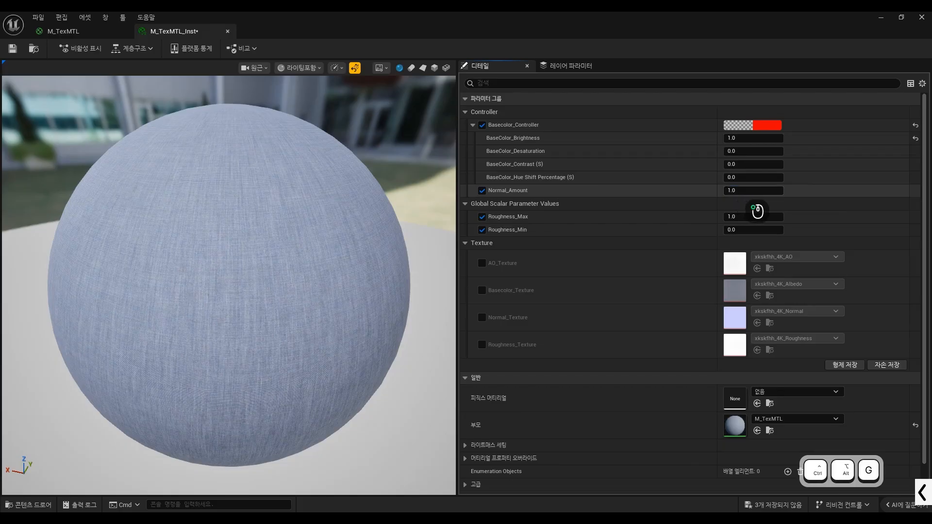
{"action": "left_click_drag", "start_coordinate": [794, 211], "coordinate": [816, 194]}
{"action": "left_click_drag", "start_coordinate": [341, 257], "coordinate": [308, 264]}
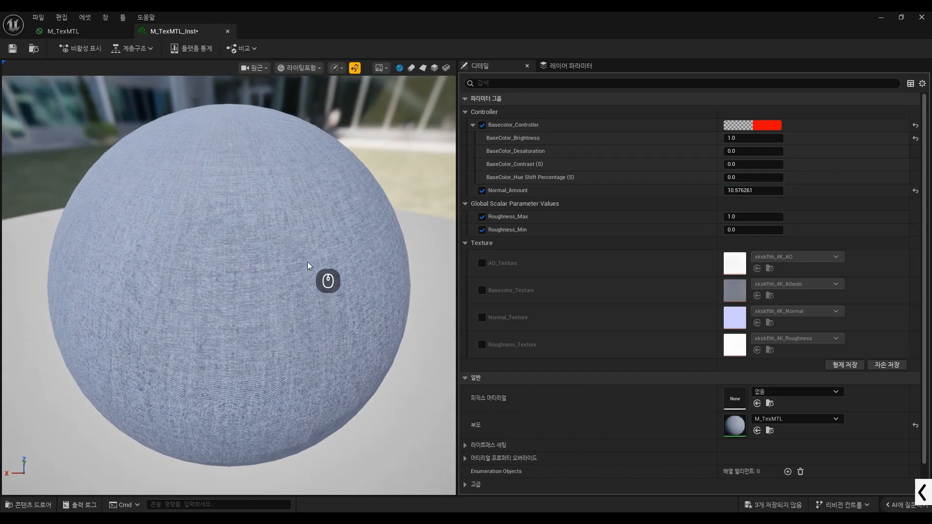
{"action": "right_click_drag", "start_coordinate": [308, 264], "coordinate": [307, 287]}
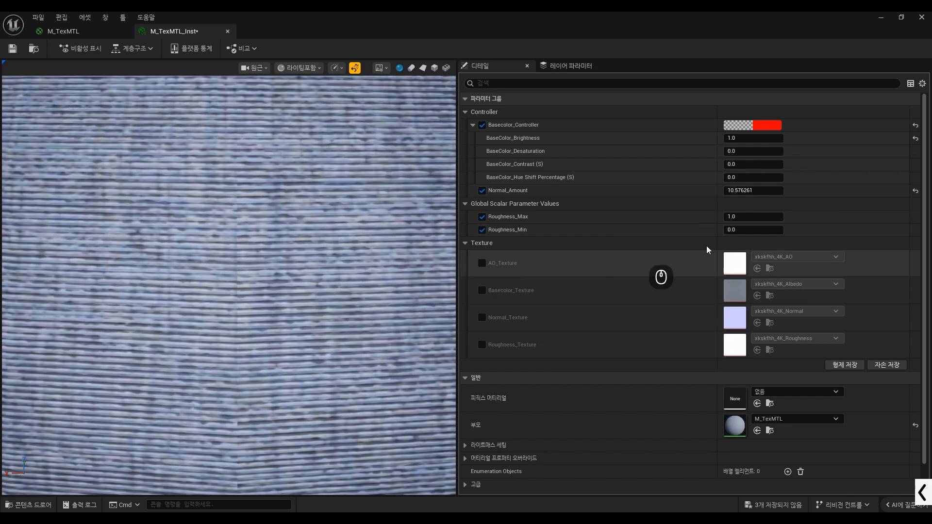
Step: Reduce Normal_Amount to about 6.32, then save the instance and close the M_TexMTL editors
{"action": "left_click_drag", "start_coordinate": [766, 189], "coordinate": [781, 192]}
{"action": "left_click_drag", "start_coordinate": [785, 205], "coordinate": [761, 207]}
{"action": "scroll", "coordinate": [238, 276], "scroll_direction": "down", "scroll_amount": 6}
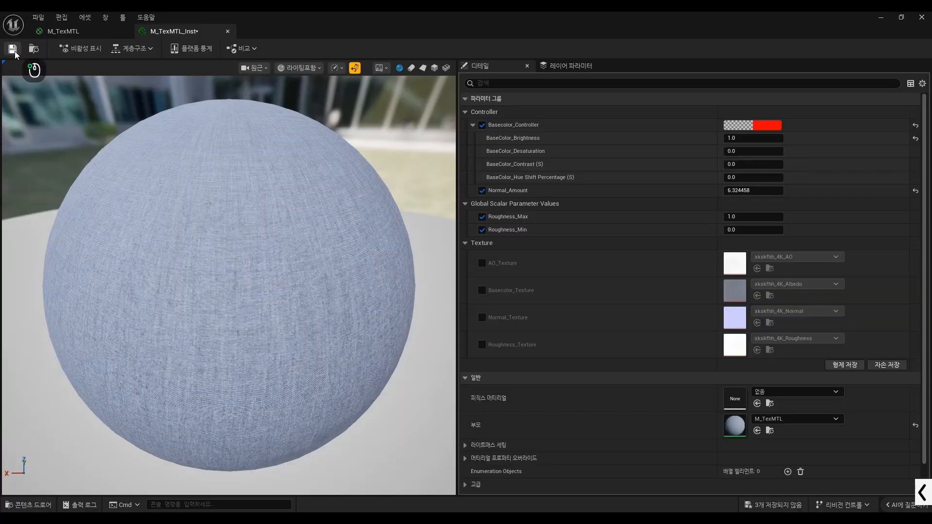
{"action": "left_click", "coordinate": [13, 48]}
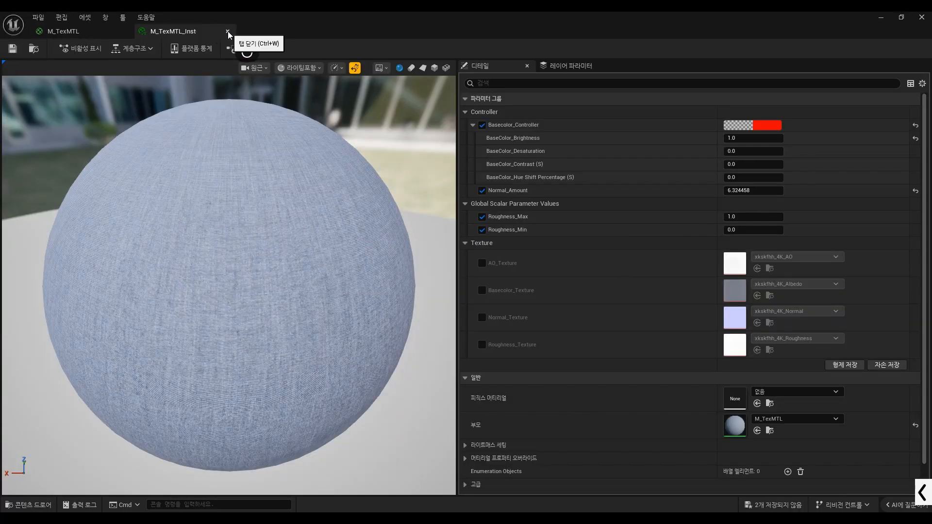
{"action": "left_click", "coordinate": [227, 31]}
{"action": "left_click", "coordinate": [125, 32]}
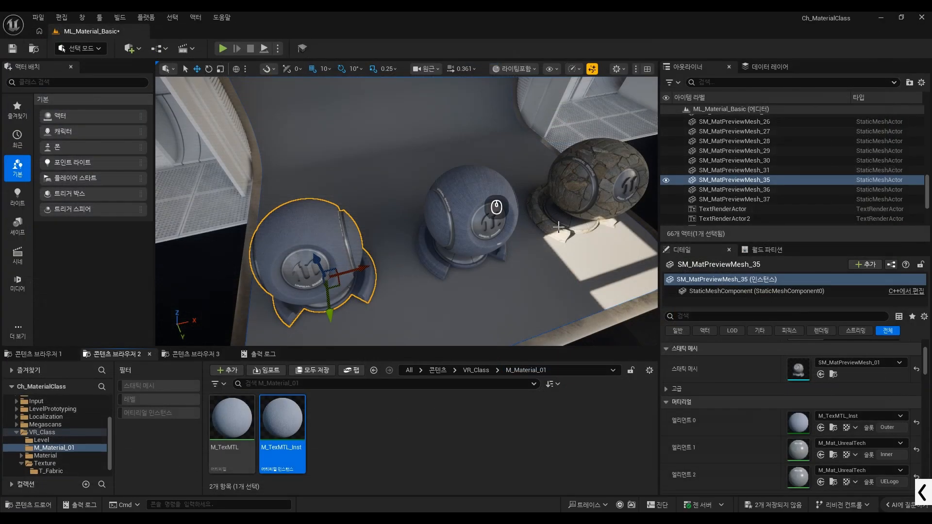
Step: Examine the fabric surface of SM_MatPreviewMesh_35 up close in the level
{"action": "right_click_drag", "start_coordinate": [506, 285], "coordinate": [407, 267]}
{"action": "key", "text": "w"}
{"action": "key", "text": "s"}
{"action": "key", "text": "w"}
{"action": "key", "text": "e"}
{"action": "key", "text": "w"}
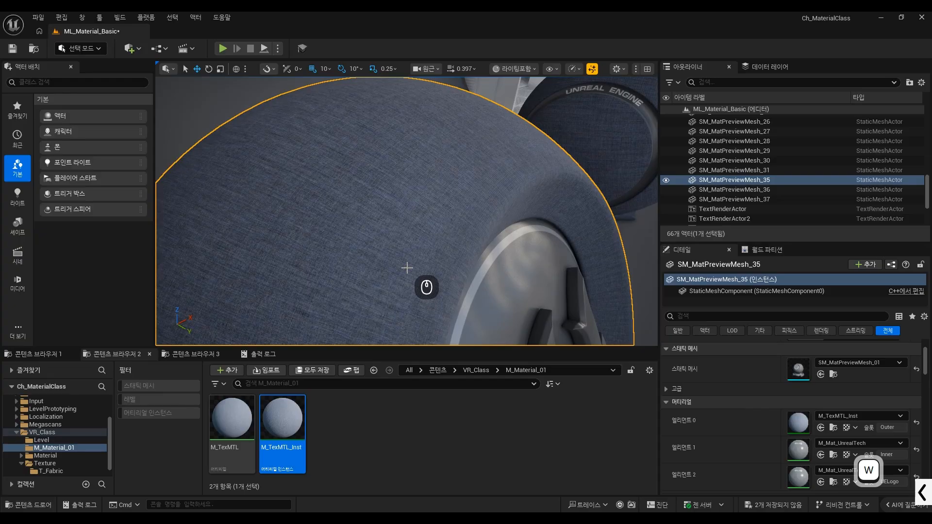
Step: Select the stone preview mesh SM_MatPreviewMesh_37 and open its M_TextureSample_And_UV material
{"action": "right_click_drag", "start_coordinate": [437, 214], "coordinate": [462, 231]}
{"action": "key", "text": "s"}
{"action": "key", "text": "d"}
{"action": "key", "text": "w"}
{"action": "key", "text": "a"}
{"action": "key", "text": "w"}
{"action": "key", "text": "s"}
{"action": "left_click", "coordinate": [485, 250]}
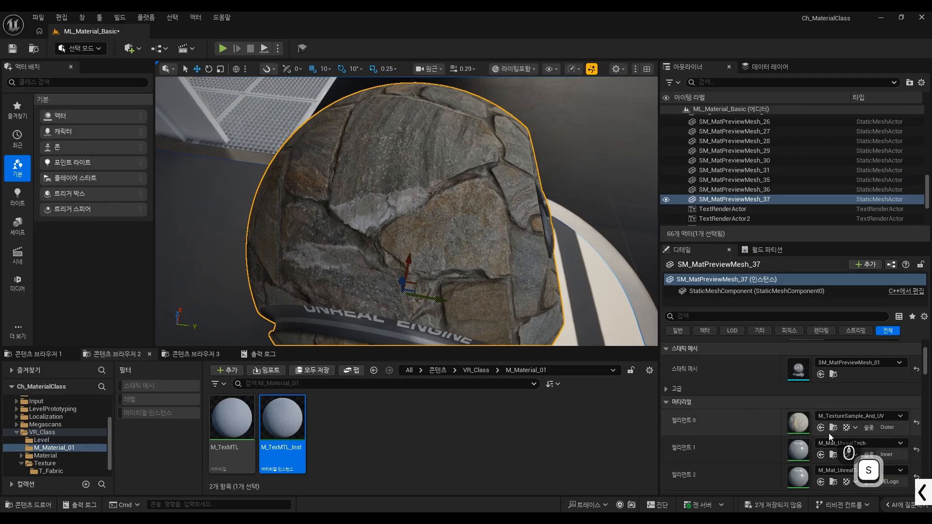
{"action": "double_click", "coordinate": [799, 429]}
Step: Examine the Normal group in the material graph, including the Normal_Texturemap, Append, Multiply and Normal_Intensity nodes
{"action": "scroll", "coordinate": [622, 224], "scroll_direction": "down", "scroll_amount": 5}
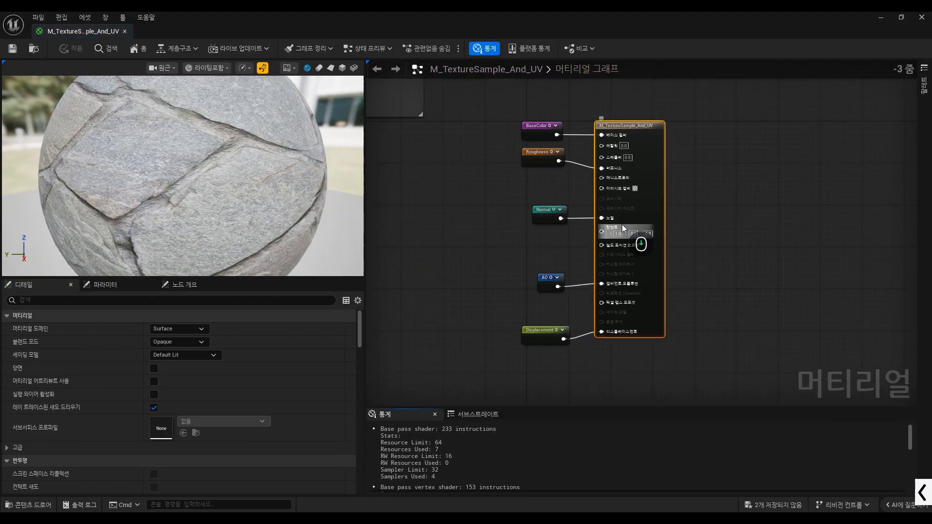
{"action": "scroll", "coordinate": [415, 255], "scroll_direction": "up", "scroll_amount": 6}
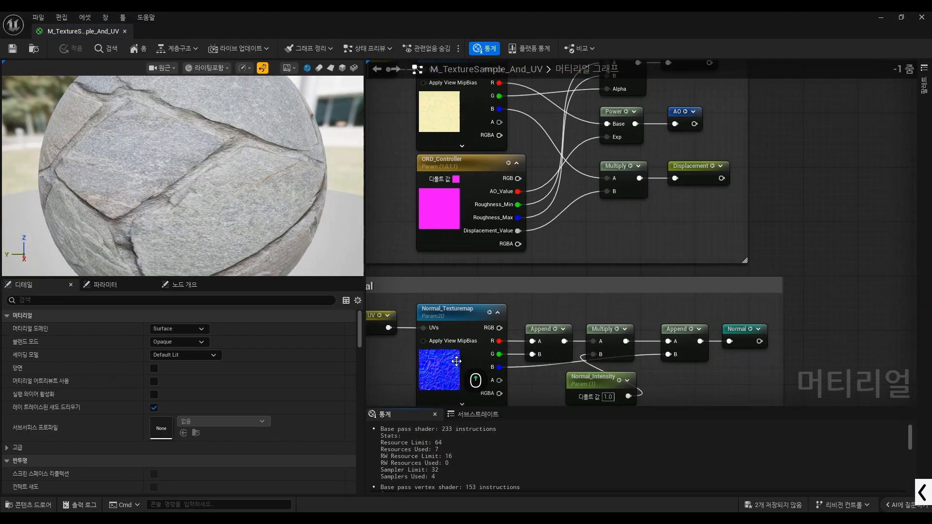
{"action": "left_click", "coordinate": [455, 316]}
{"action": "scroll", "coordinate": [580, 222], "scroll_direction": "down", "scroll_amount": 2}
{"action": "scroll", "coordinate": [487, 344], "scroll_direction": "up", "scroll_amount": 2}
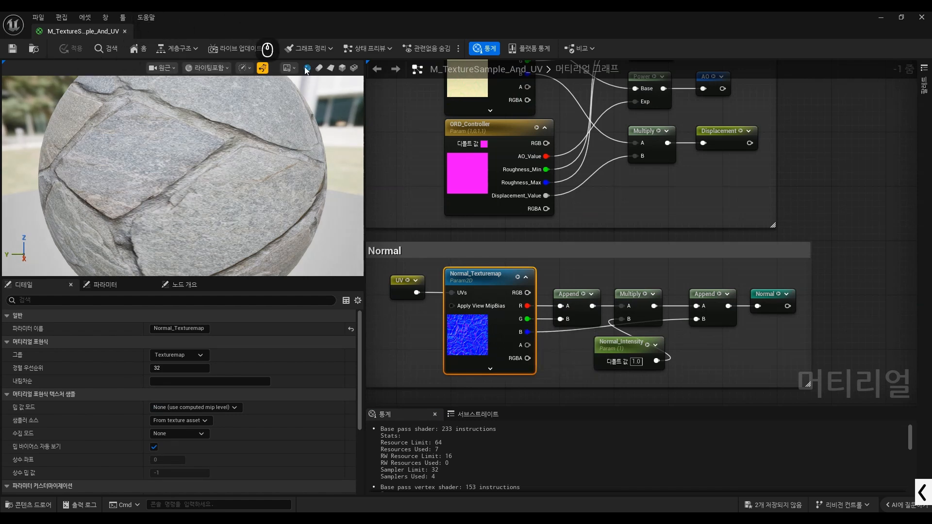
Step: Create a material instance of M_TextureSample_And_UV with its default name and assign it to Element 0 of the stone mesh
{"action": "double_click", "coordinate": [291, 25]}
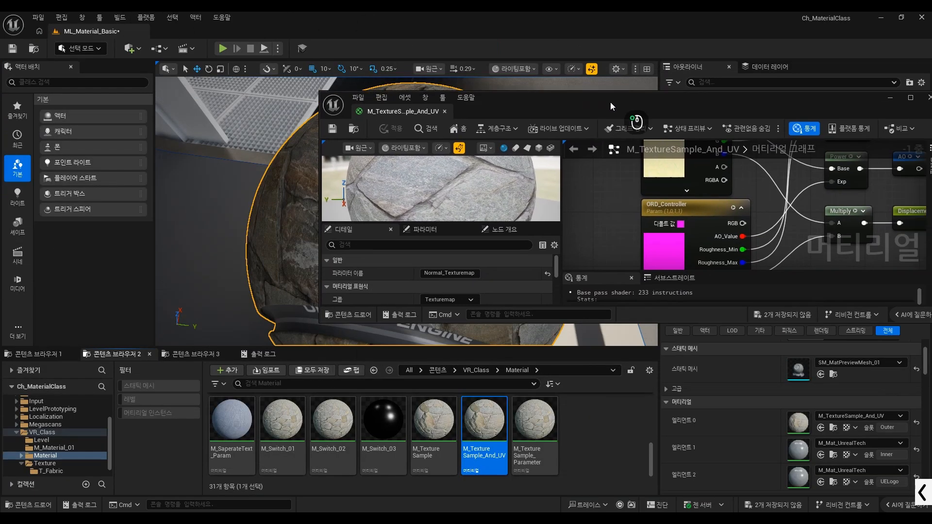
{"action": "right_click", "coordinate": [489, 430]}
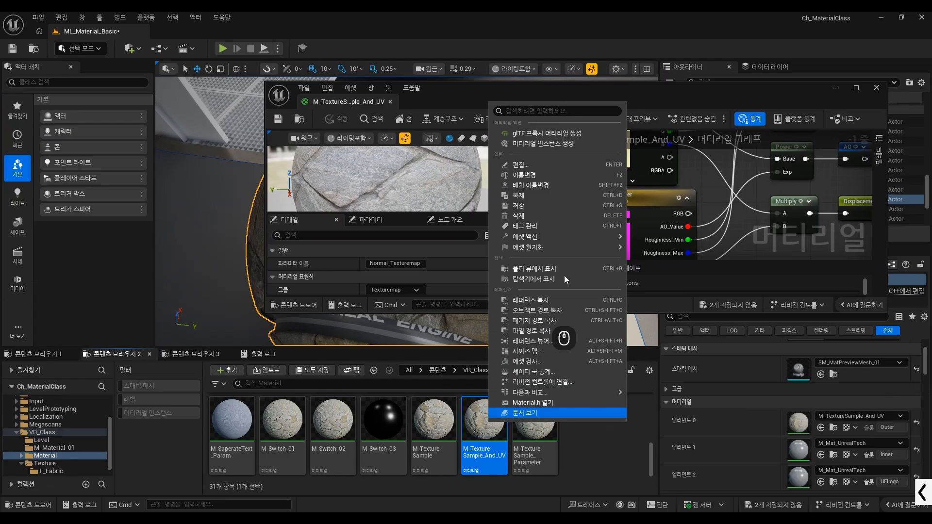
{"action": "left_click", "coordinate": [556, 143]}
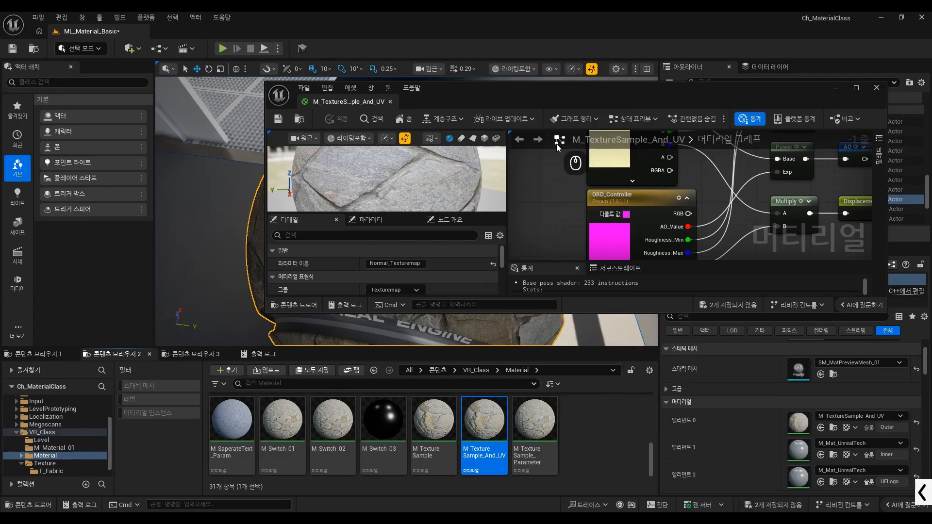
{"action": "key", "text": "Return"}
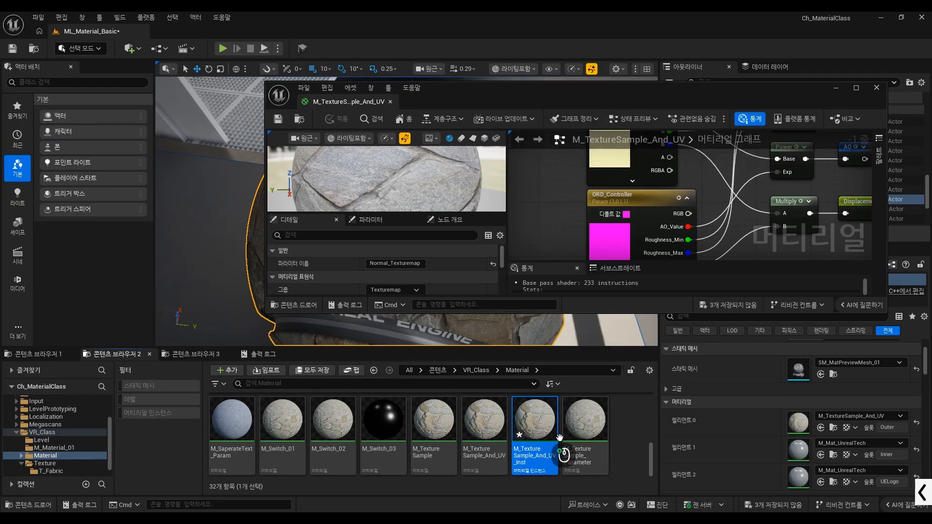
{"action": "left_click_drag", "start_coordinate": [554, 422], "coordinate": [803, 421]}
Step: Open the new stone material instance, enable Normal_Intensity and raise it to about 5.08
{"action": "left_click_drag", "start_coordinate": [691, 91], "coordinate": [714, 467]}
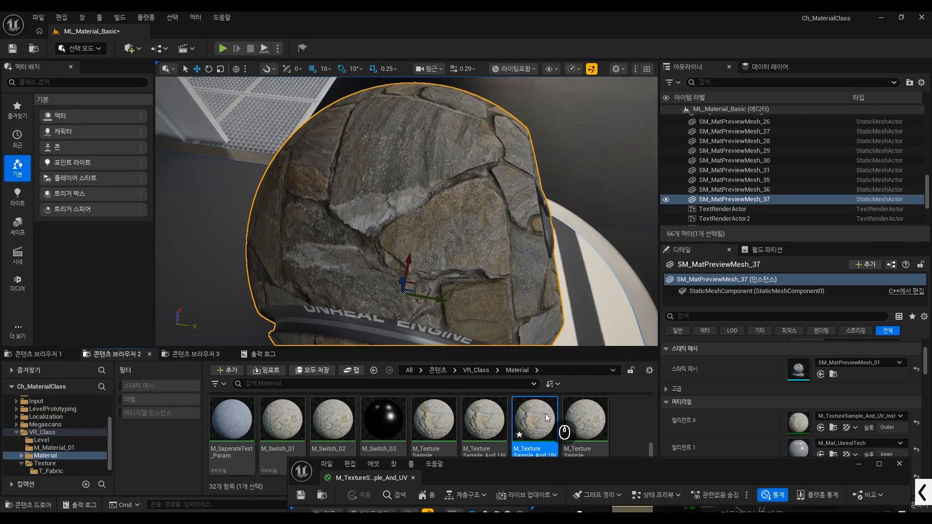
{"action": "double_click", "coordinate": [545, 414]}
{"action": "left_click_drag", "start_coordinate": [448, 296], "coordinate": [127, 186]}
{"action": "scroll", "coordinate": [97, 332], "scroll_direction": "down", "scroll_amount": 2}
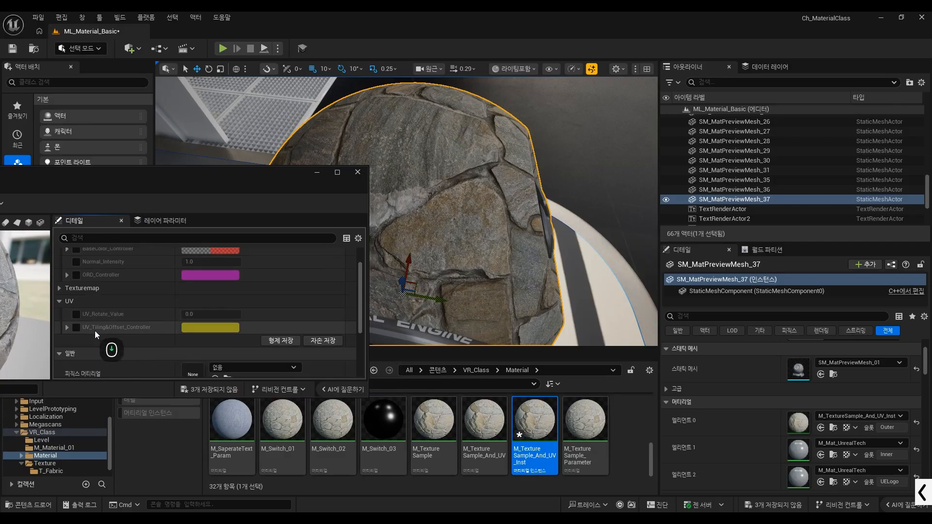
{"action": "scroll", "coordinate": [69, 294], "scroll_direction": "up", "scroll_amount": 1}
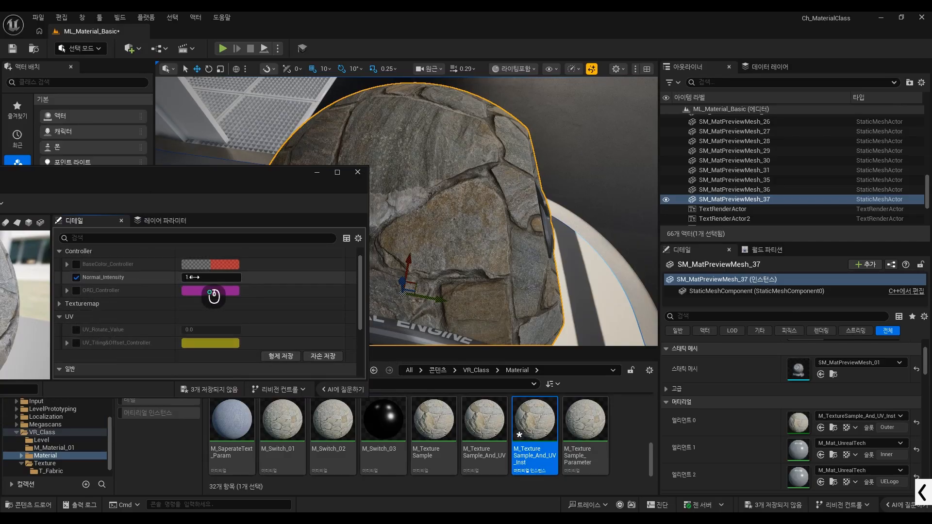
{"action": "mouse_move", "coordinate": [193, 277]}
{"action": "left_mouse_down"}
{"action": "mouse_move", "coordinate": [252, 276]}
{"action": "mouse_move", "coordinate": [254, 292]}
{"action": "mouse_move", "coordinate": [302, 291]}
{"action": "mouse_move", "coordinate": [246, 291]}
{"action": "mouse_move", "coordinate": [293, 293]}
{"action": "mouse_move", "coordinate": [262, 292]}
{"action": "mouse_move", "coordinate": [289, 287]}
{"action": "mouse_move", "coordinate": [276, 288]}
{"action": "left_mouse_up"}
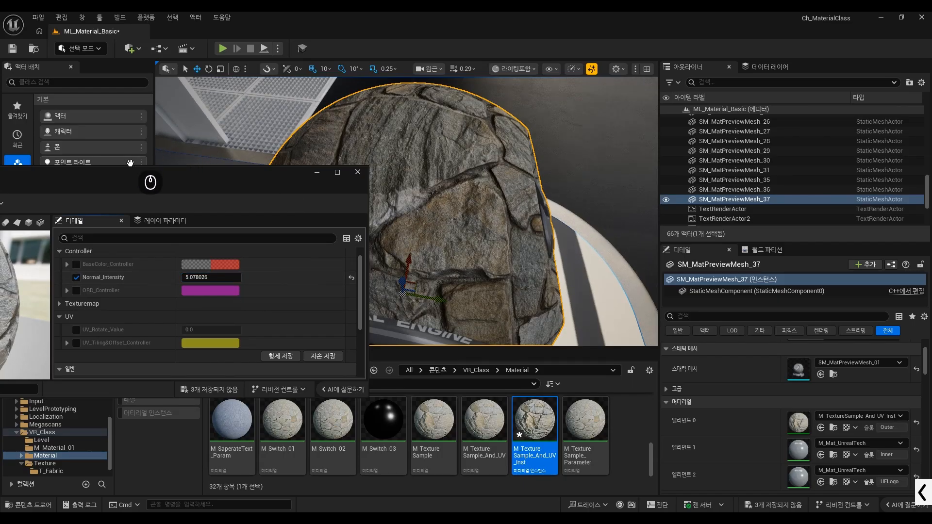
Step: Add a point light to the level and place it just above the stone preview mesh
{"action": "left_click_drag", "start_coordinate": [131, 173], "coordinate": [130, 260]}
{"action": "key", "text": "ctrl+l"}
{"action": "left_click_drag", "start_coordinate": [461, 160], "coordinate": [505, 187], "text": "ctrl"}
{"action": "right_click_drag", "start_coordinate": [507, 187], "coordinate": [487, 198]}
{"action": "key", "text": "s"}
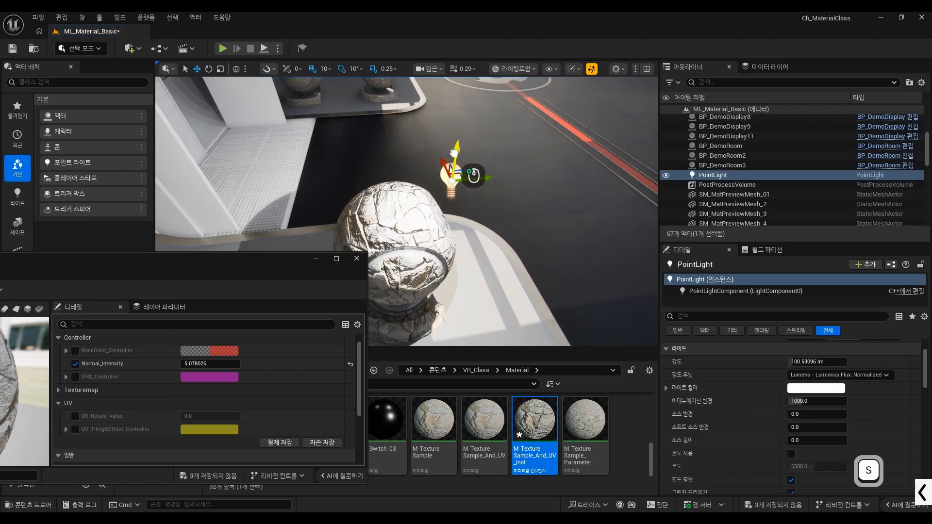
{"action": "mouse_move", "coordinate": [453, 153]}
{"action": "left_mouse_down"}
{"action": "mouse_move", "coordinate": [447, 201]}
{"action": "mouse_move", "coordinate": [429, 172]}
{"action": "mouse_move", "coordinate": [439, 157]}
{"action": "left_mouse_up"}
{"action": "key", "text": "a"}
{"action": "key", "text": "w"}
{"action": "right_click_drag", "start_coordinate": [440, 160], "coordinate": [423, 190]}
{"action": "key", "text": "d"}
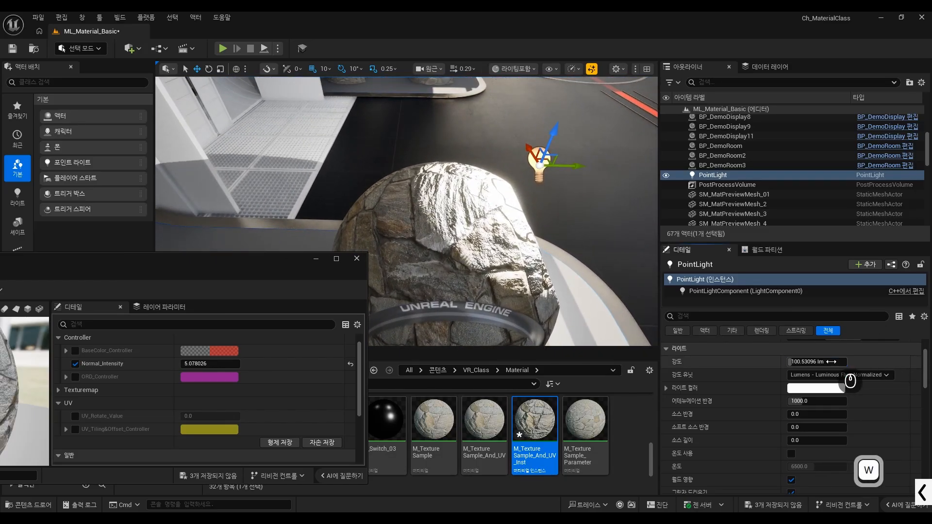
Step: Try a point light intensity of 10 lm, and settle on 2 lm
{"action": "type", "text": "10"}
{"action": "key", "text": "Return"}
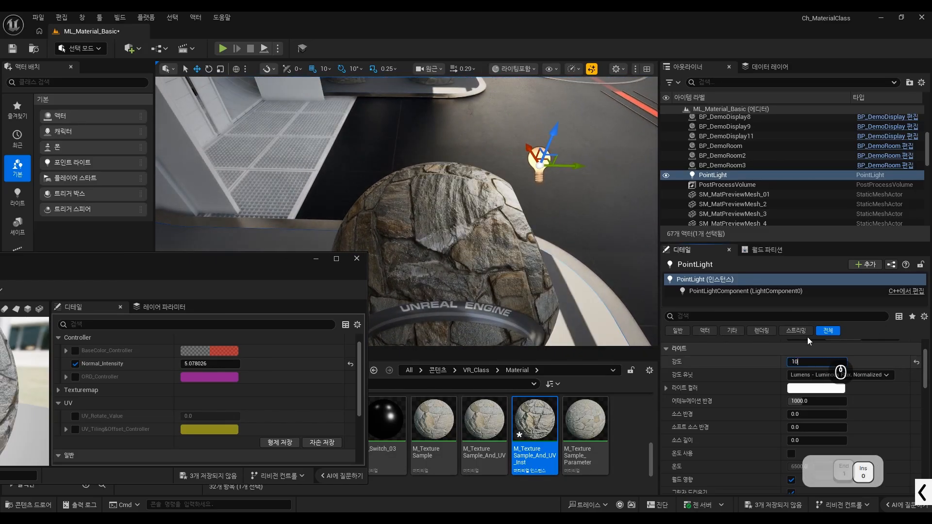
{"action": "type", "text": "2"}
{"action": "key", "text": "Return"}
Step: Move the point light closer to the stone sphere and raise it slightly to light the surface relief
{"action": "left_click_drag", "start_coordinate": [573, 167], "coordinate": [544, 170]}
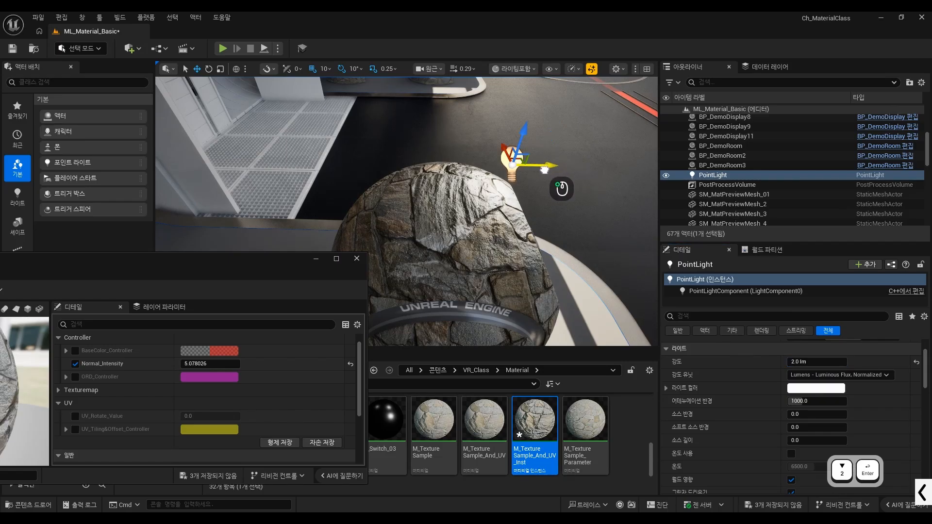
{"action": "left_click_drag", "start_coordinate": [529, 126], "coordinate": [535, 111]}
{"action": "key", "text": "w"}
{"action": "right_click_drag", "start_coordinate": [482, 194], "coordinate": [497, 184]}
{"action": "key", "text": "s"}
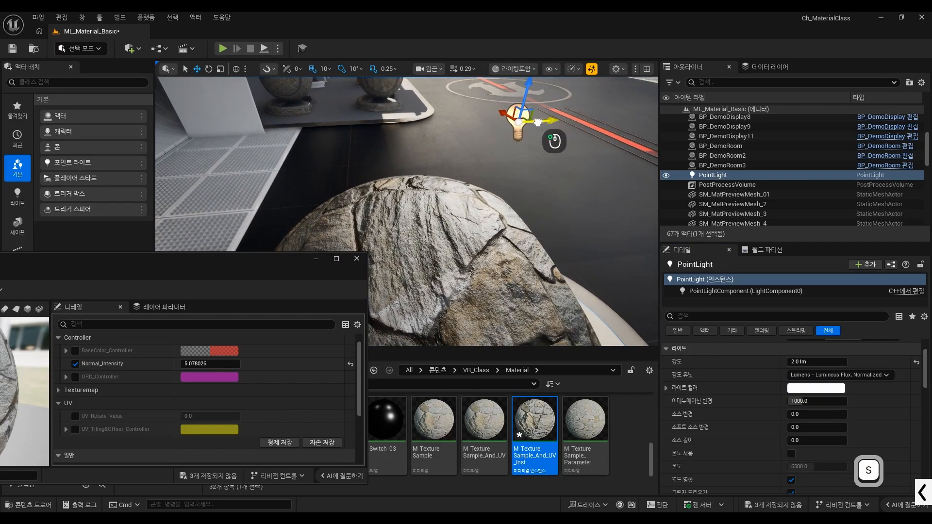
{"action": "left_click_drag", "start_coordinate": [537, 122], "coordinate": [559, 115]}
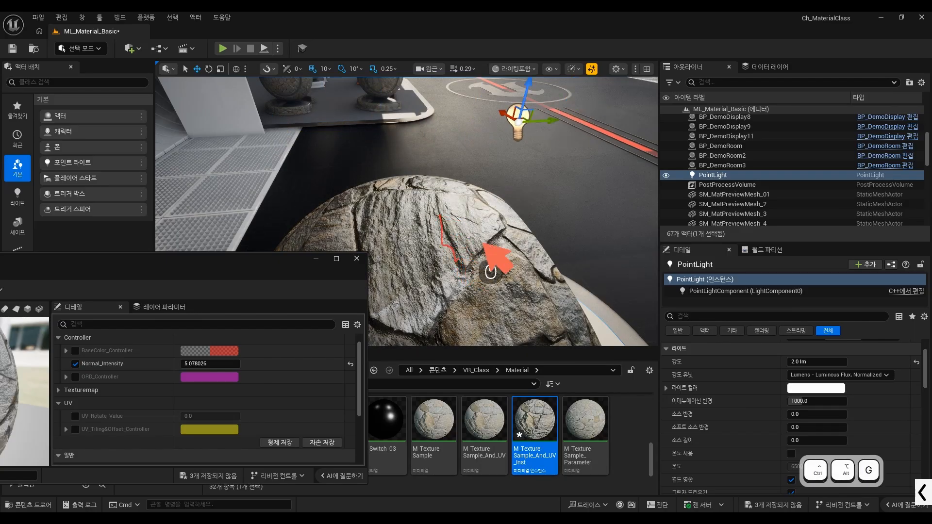
Step: Slide the point light across to the opposite side of the stone sphere and trace how a crack's shading responds
{"action": "left_click_drag", "start_coordinate": [542, 121], "coordinate": [365, 128]}
{"action": "key", "text": "ctrl+alt+g"}
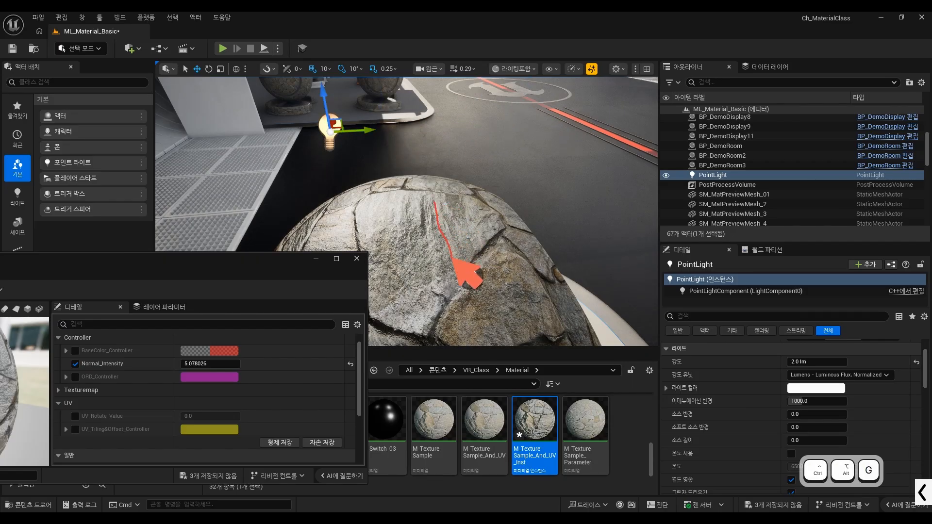
{"action": "key", "text": "ctrl+alt+g"}
{"action": "left_click_drag", "start_coordinate": [359, 130], "coordinate": [314, 123]}
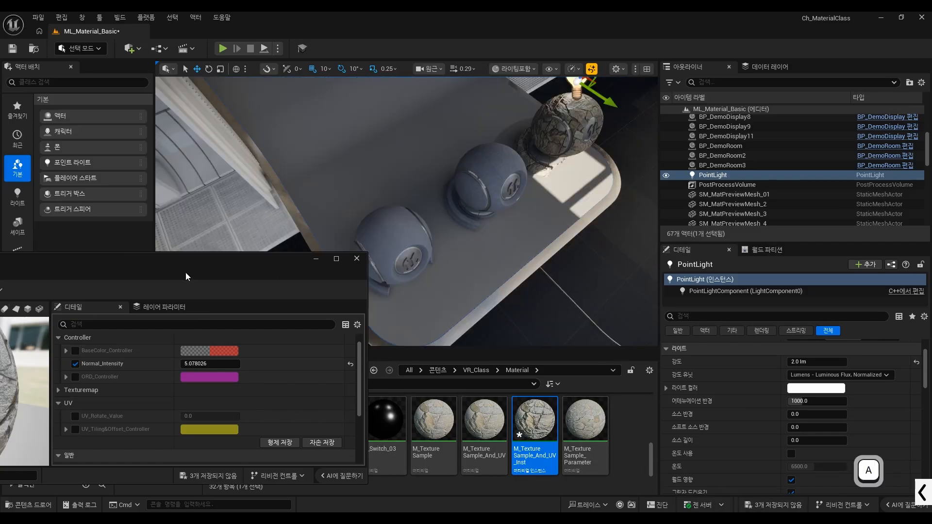
Step: Review the overall node group layout of the M_TextureSample_And_UV graph and close the material editor window
{"action": "left_click_drag", "start_coordinate": [203, 265], "coordinate": [627, 211]}
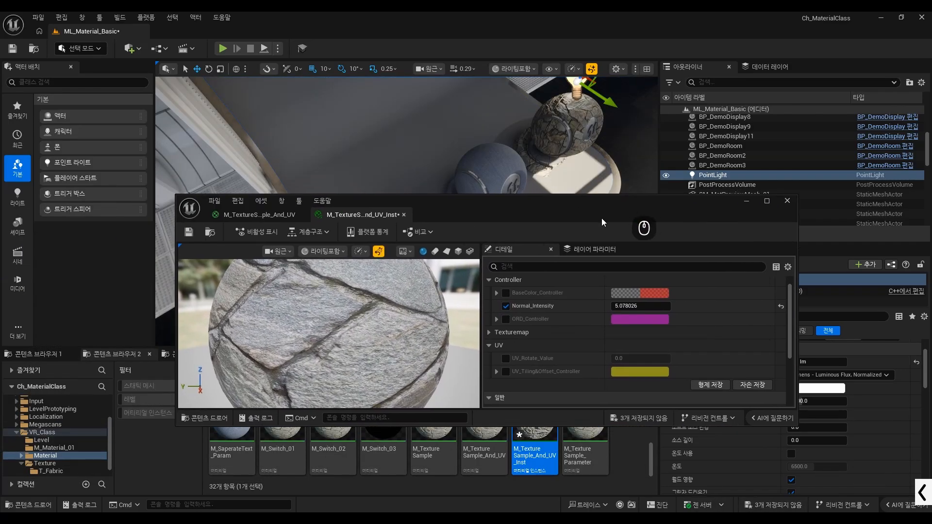
{"action": "left_click", "coordinate": [252, 216]}
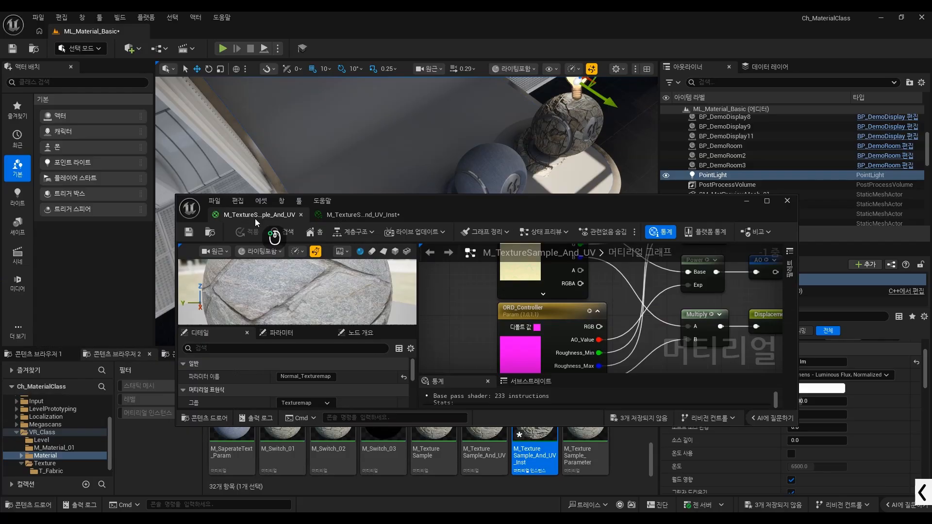
{"action": "double_click", "coordinate": [438, 199]}
{"action": "scroll", "coordinate": [558, 267], "scroll_direction": "down", "scroll_amount": 5}
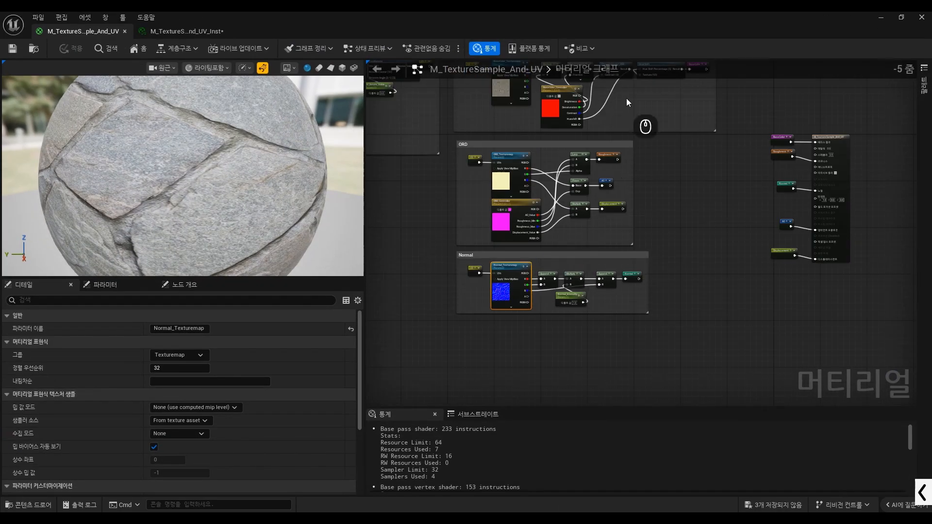
{"action": "right_click_drag", "start_coordinate": [577, 263], "coordinate": [469, 215]}
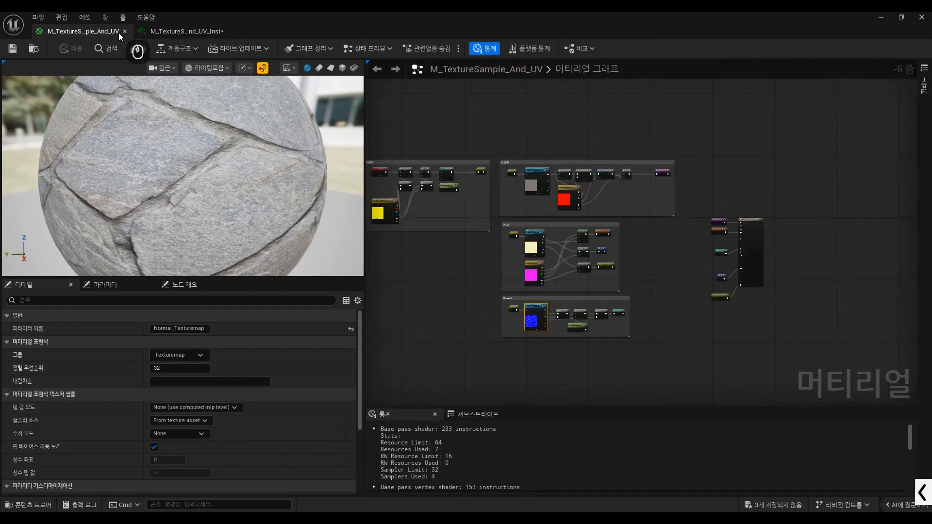
{"action": "left_click", "coordinate": [922, 18]}
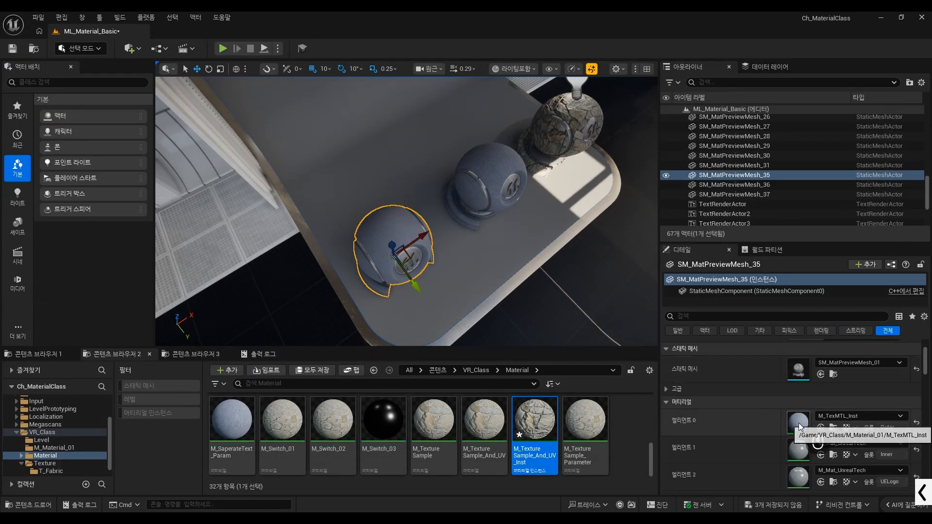
Step: Open M_TexMTL_Inst from the fabric mesh, mark its parent material entry and open the parent M_TexMTL graph
{"action": "double_click", "coordinate": [798, 424]}
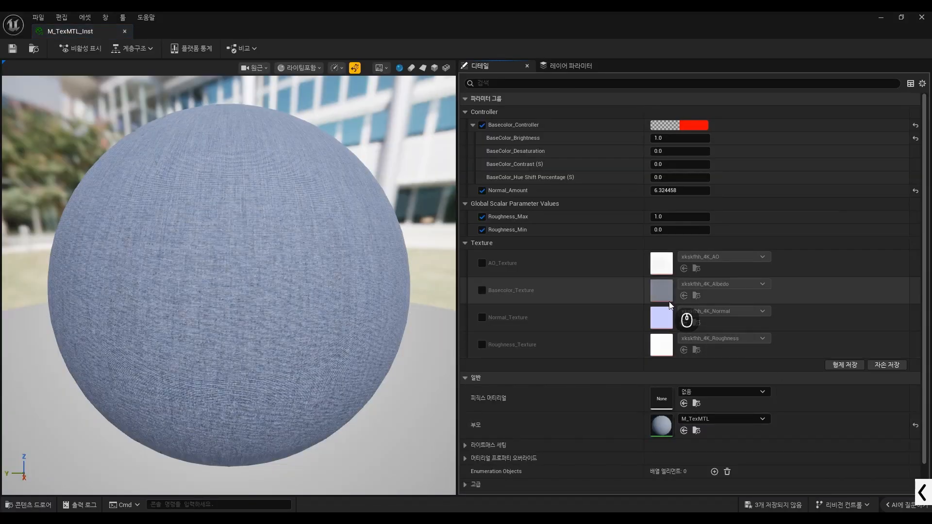
{"action": "key", "text": "ctrl+alt+g"}
{"action": "left_click_drag", "start_coordinate": [462, 434], "coordinate": [516, 439]}
{"action": "left_click_drag", "start_coordinate": [662, 443], "coordinate": [689, 441]}
{"action": "key", "text": "ctrl+alt+g"}
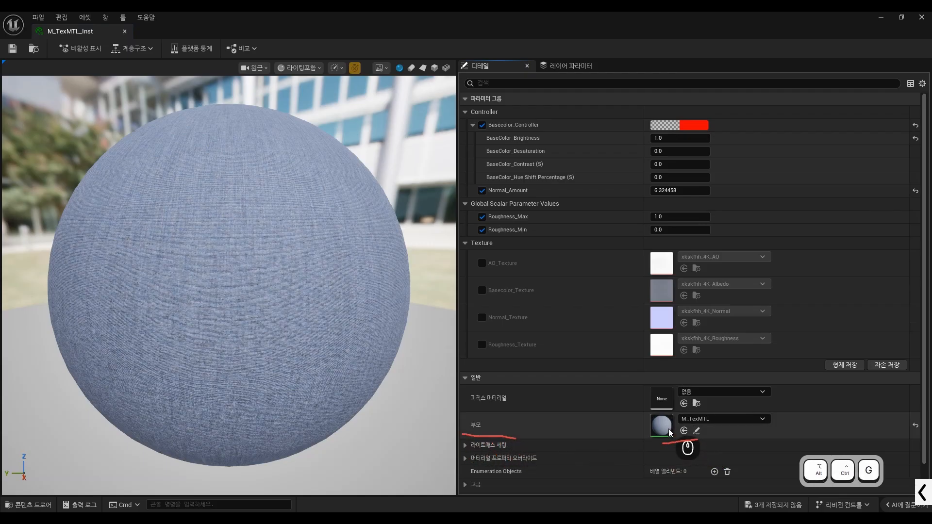
{"action": "double_click", "coordinate": [667, 431]}
{"action": "scroll", "coordinate": [720, 224], "scroll_direction": "down", "scroll_amount": 3}
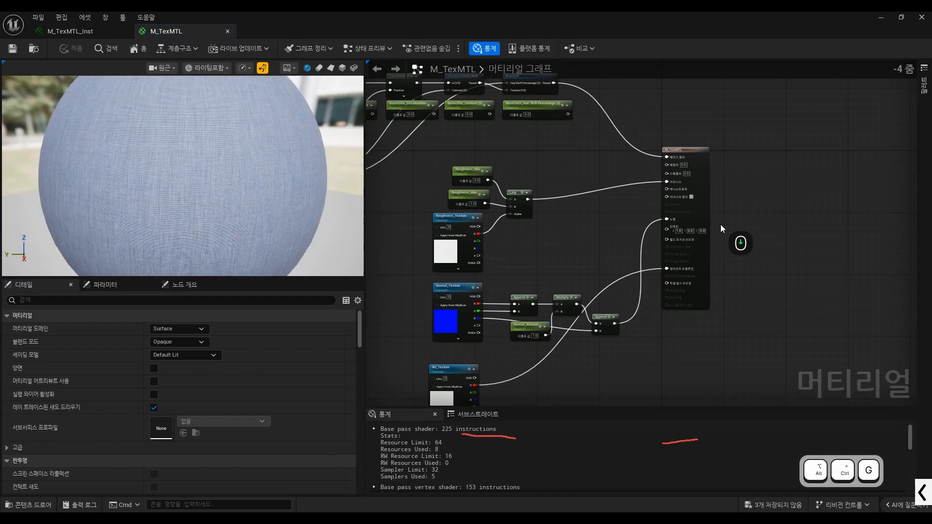
Step: Clear the screen markings and move the AO_Texture node slightly farther below the Normal_Texture node
{"action": "key", "text": "ctrl+alt+g"}
{"action": "key", "text": "Escape"}
{"action": "scroll", "coordinate": [575, 235], "scroll_direction": "down", "scroll_amount": 4}
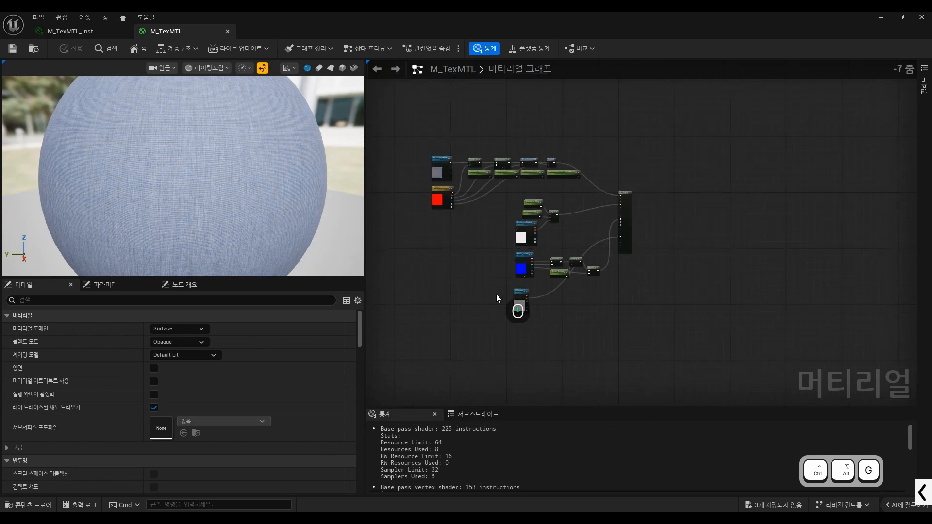
{"action": "scroll", "coordinate": [536, 273], "scroll_direction": "up", "scroll_amount": 5}
{"action": "scroll", "coordinate": [645, 276], "scroll_direction": "down", "scroll_amount": 3}
{"action": "scroll", "coordinate": [580, 302], "scroll_direction": "up", "scroll_amount": 2}
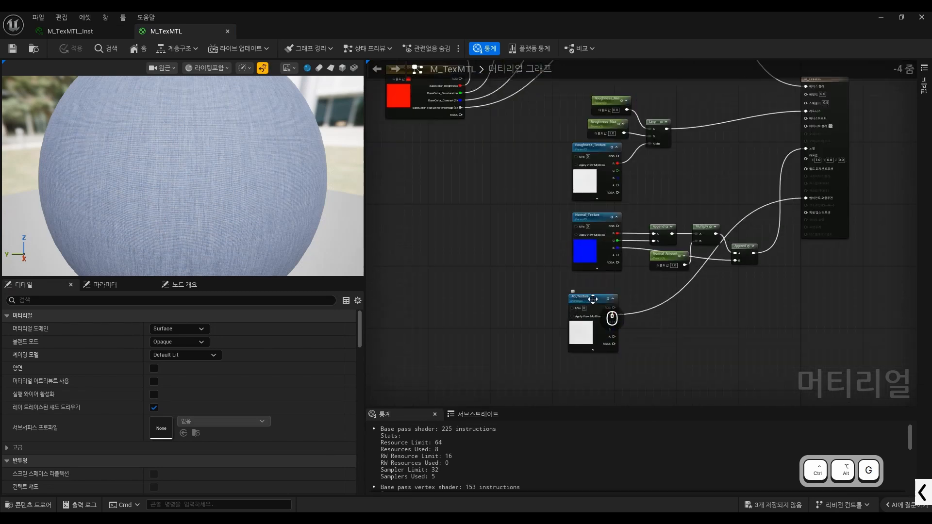
{"action": "left_click_drag", "start_coordinate": [593, 299], "coordinate": [595, 310]}
Step: Select the Roughness_Min and Roughness_Max parameter nodes together to review their shared settings
{"action": "scroll", "coordinate": [596, 307], "scroll_direction": "down", "scroll_amount": 1}
{"action": "scroll", "coordinate": [615, 187], "scroll_direction": "up", "scroll_amount": 2}
{"action": "scroll", "coordinate": [539, 123], "scroll_direction": "up", "scroll_amount": 1}
{"action": "left_click_drag", "start_coordinate": [541, 115], "coordinate": [590, 168]}
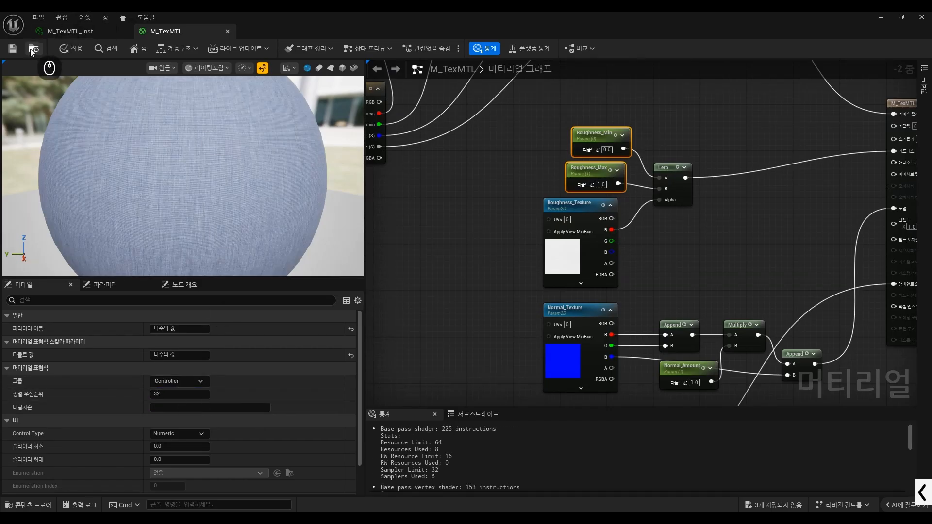
Step: Shift the AO_Texture node slightly left of the Normal_Texture node's alignment
{"action": "scroll", "coordinate": [549, 169], "scroll_direction": "down", "scroll_amount": 2}
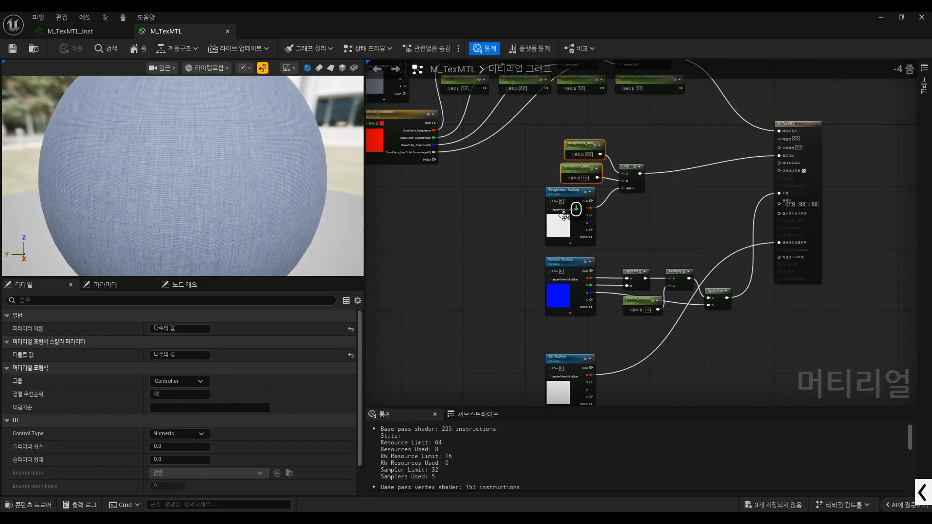
{"action": "scroll", "coordinate": [548, 314], "scroll_direction": "up", "scroll_amount": 1}
{"action": "right_click_drag", "start_coordinate": [563, 397], "coordinate": [566, 357]}
{"action": "scroll", "coordinate": [567, 356], "scroll_direction": "up", "scroll_amount": 1}
{"action": "left_click_drag", "start_coordinate": [570, 340], "coordinate": [548, 346]}
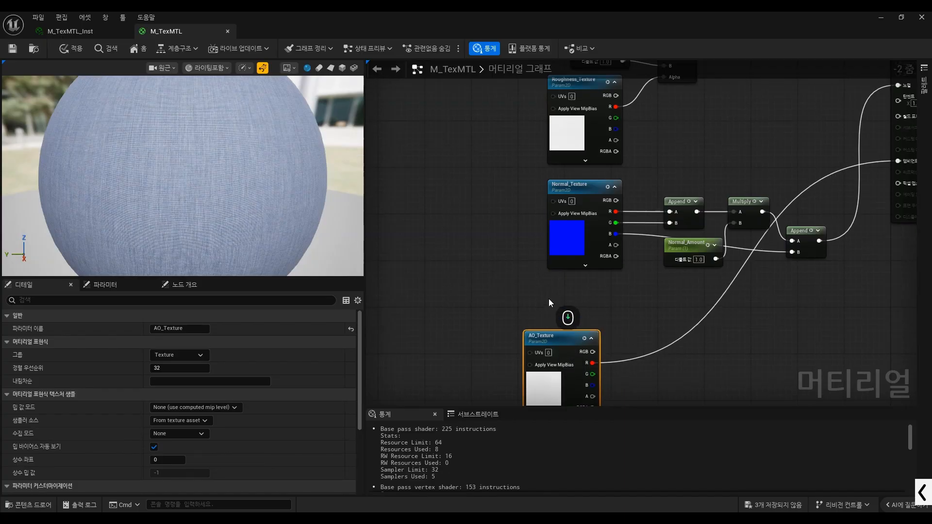
{"action": "right_click_drag", "start_coordinate": [627, 360], "coordinate": [600, 340]}
{"action": "scroll", "coordinate": [600, 339], "scroll_direction": "up", "scroll_amount": 1}
{"action": "scroll", "coordinate": [600, 340], "scroll_direction": "up", "scroll_amount": 1}
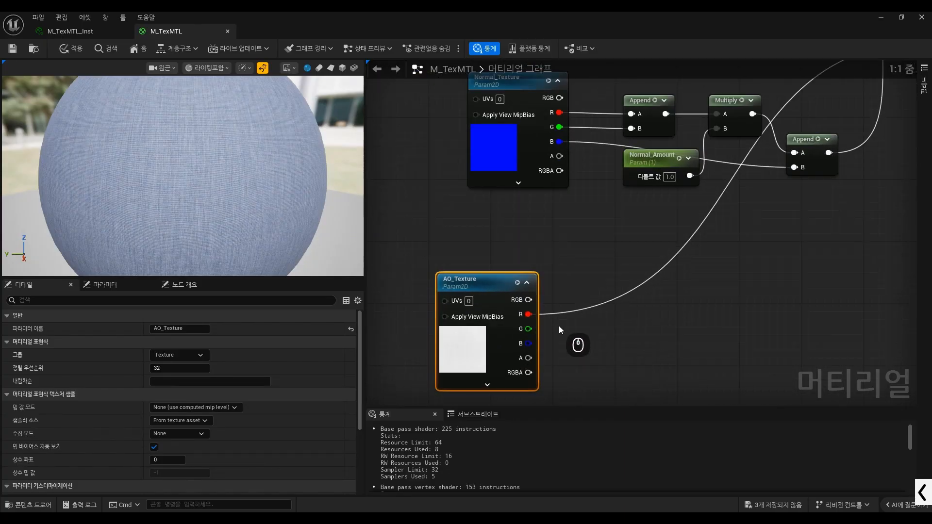
Step: Mark the AO_Texture node and sketch a corner diagram above it to illustrate ambient occlusion
{"action": "key", "text": "ctrl+alt+g"}
{"action": "left_click_drag", "start_coordinate": [537, 220], "coordinate": [525, 254]}
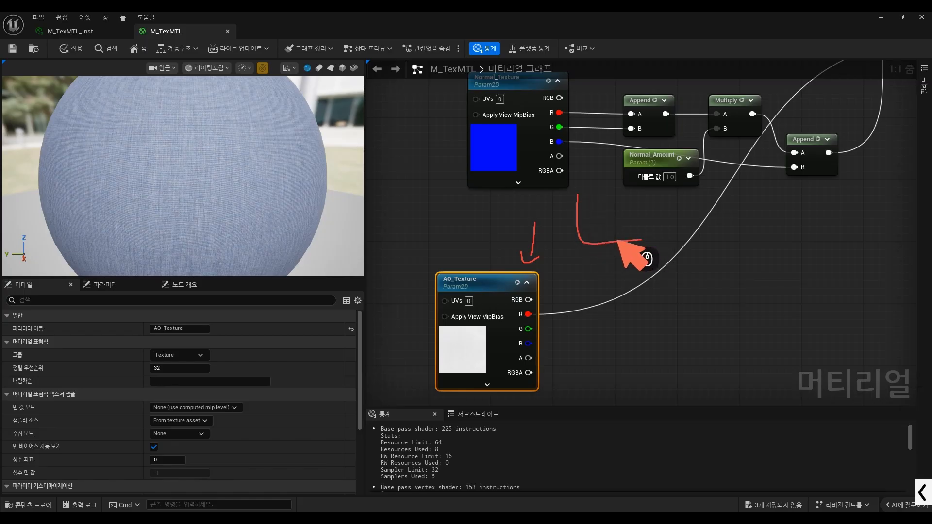
{"action": "mouse_move", "coordinate": [619, 240]}
{"action": "left_mouse_down"}
{"action": "mouse_move", "coordinate": [585, 241]}
{"action": "mouse_move", "coordinate": [629, 193]}
{"action": "left_mouse_up"}
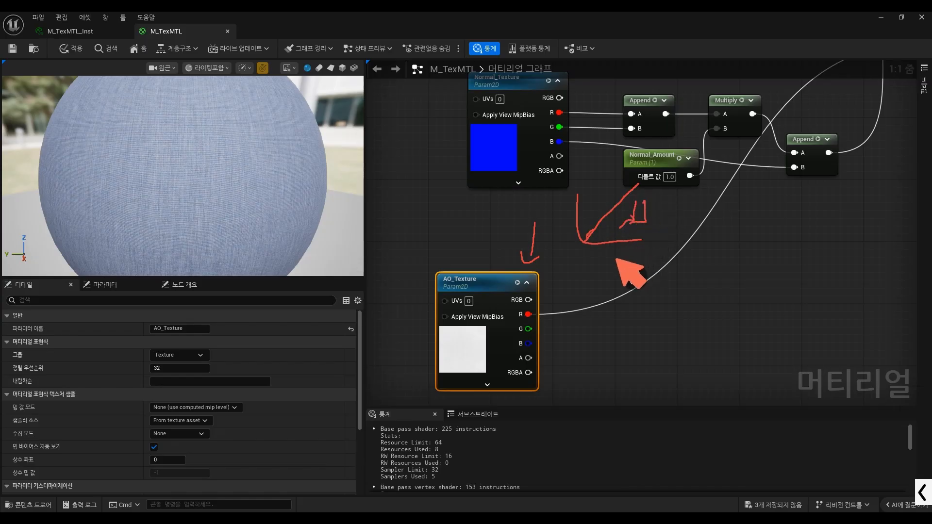
{"action": "key", "text": "ctrl+alt+g"}
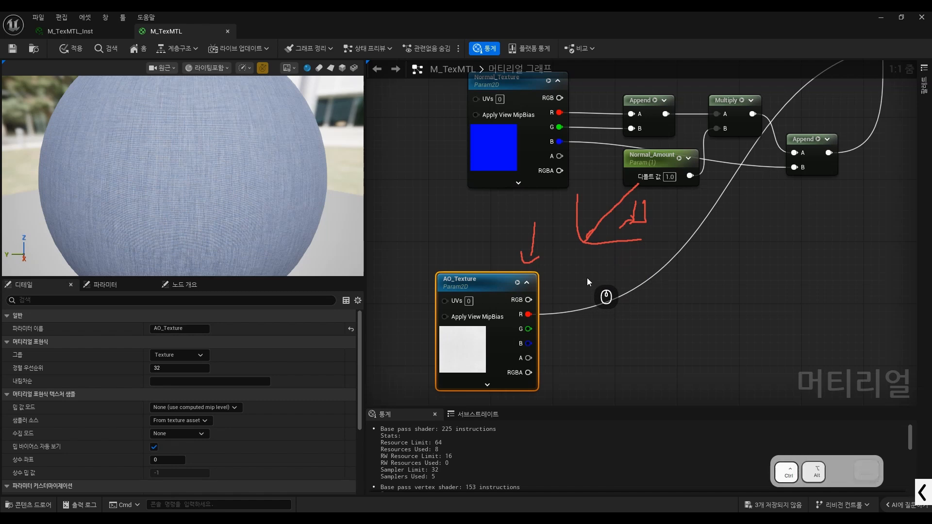
{"action": "left_click", "coordinate": [586, 278]}
Step: Add a Power node and insert it between AO_Texture's R output and the material's ambient occlusion input, feeding its Base
{"action": "scroll", "coordinate": [565, 300], "scroll_direction": "down", "scroll_amount": 4}
{"action": "scroll", "coordinate": [564, 300], "scroll_direction": "up", "scroll_amount": 4}
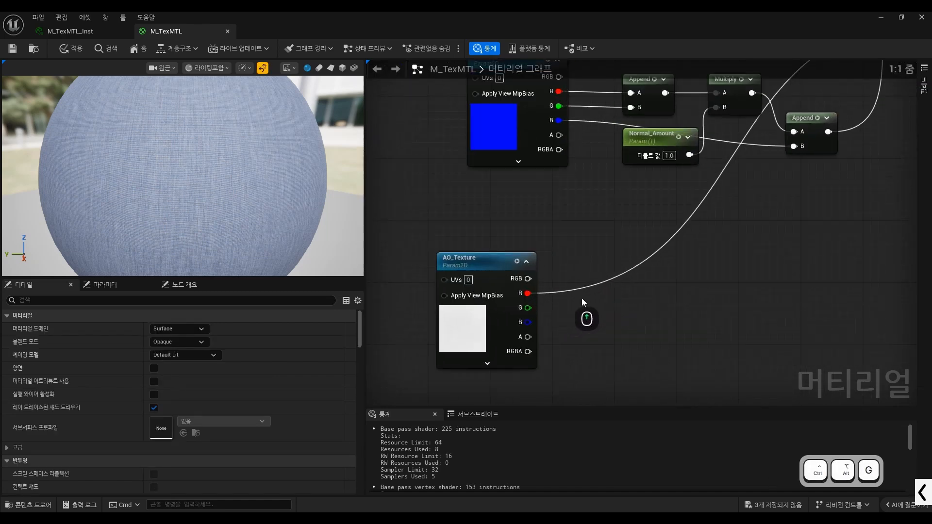
{"action": "right_click", "coordinate": [607, 297]}
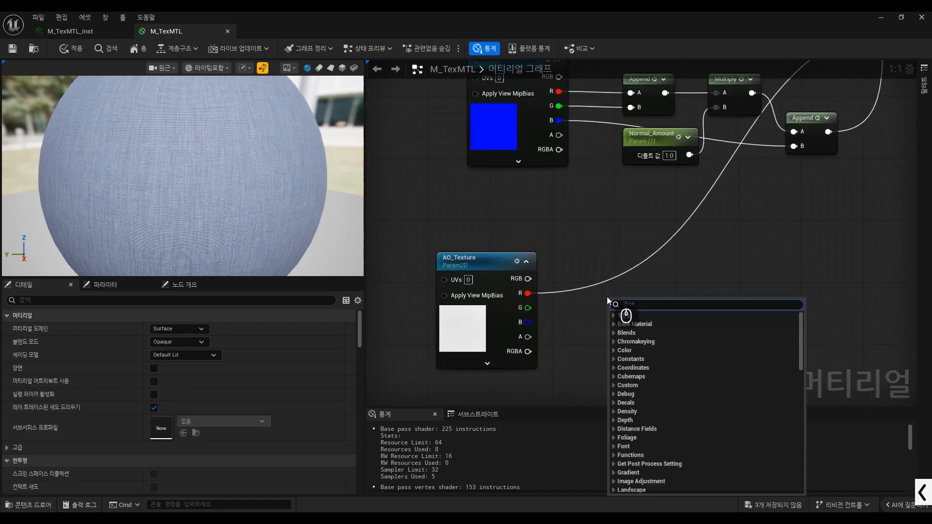
{"action": "type", "text": "pow"}
{"action": "key", "text": "Return"}
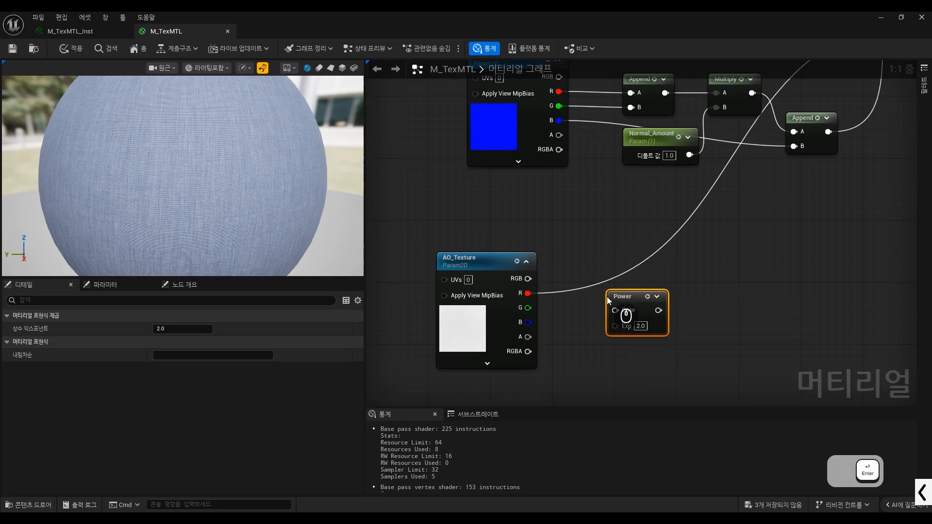
{"action": "left_click_drag", "start_coordinate": [621, 284], "coordinate": [613, 276]}
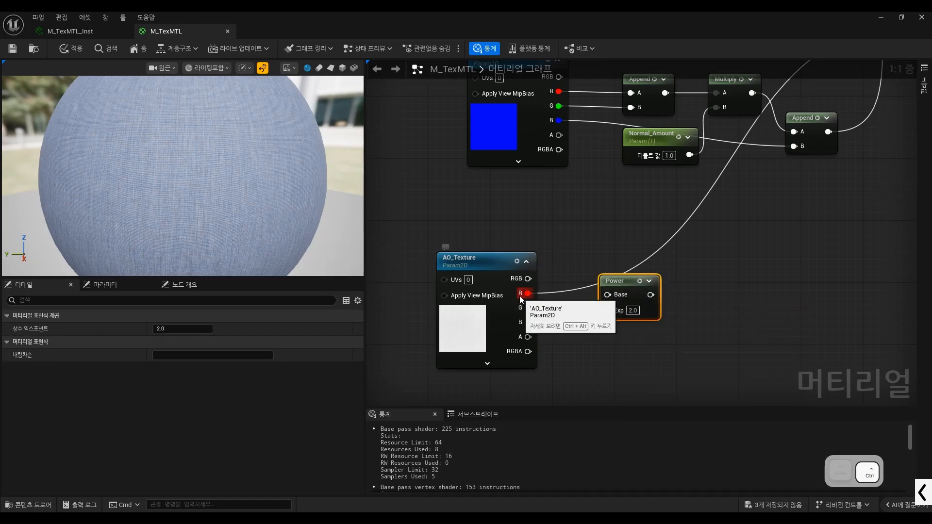
{"action": "left_click_drag", "start_coordinate": [527, 293], "coordinate": [650, 295], "text": "ctrl"}
{"action": "left_click_drag", "start_coordinate": [526, 294], "coordinate": [548, 296]}
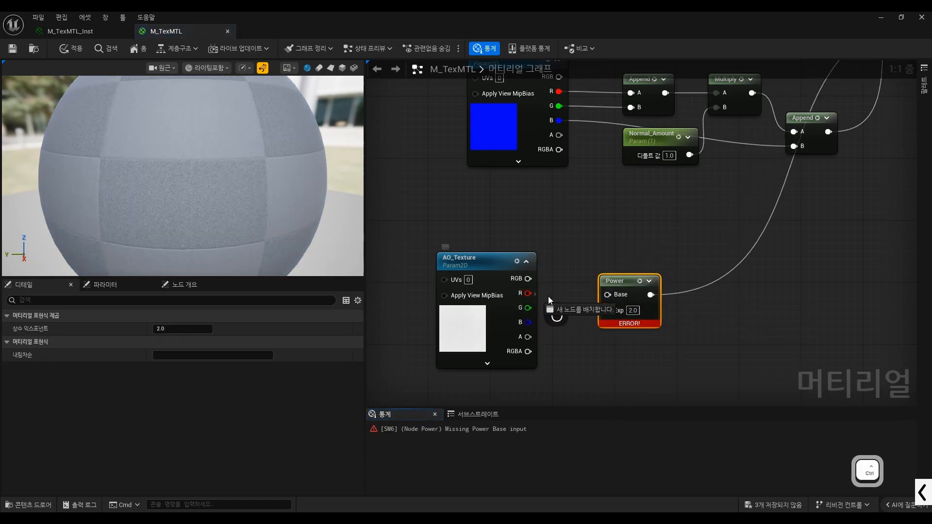
{"action": "left_click_drag", "start_coordinate": [613, 297], "coordinate": [612, 295]}
Step: Annotate beside the Power node how exponentiation affects values, using 0.7 as an example below one
{"action": "key", "text": "ctrl+alt"}
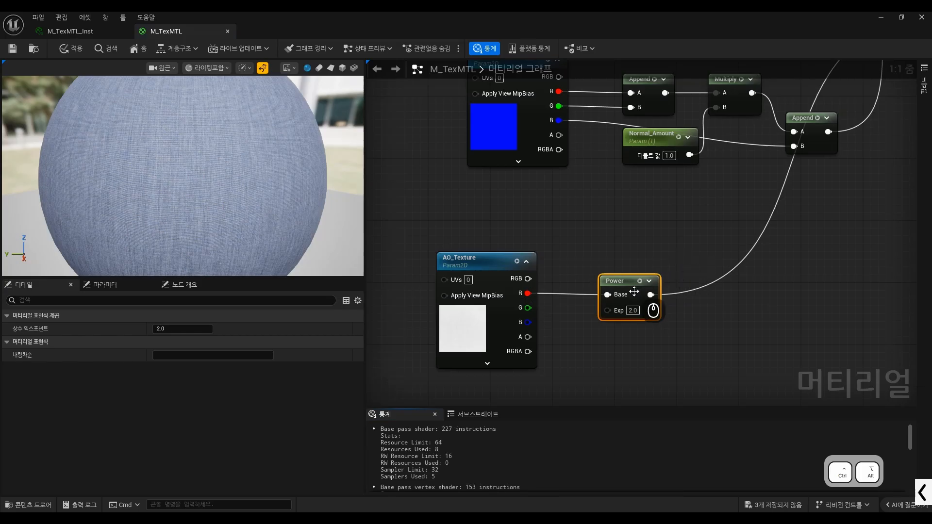
{"action": "key", "text": "ctrl+alt+g"}
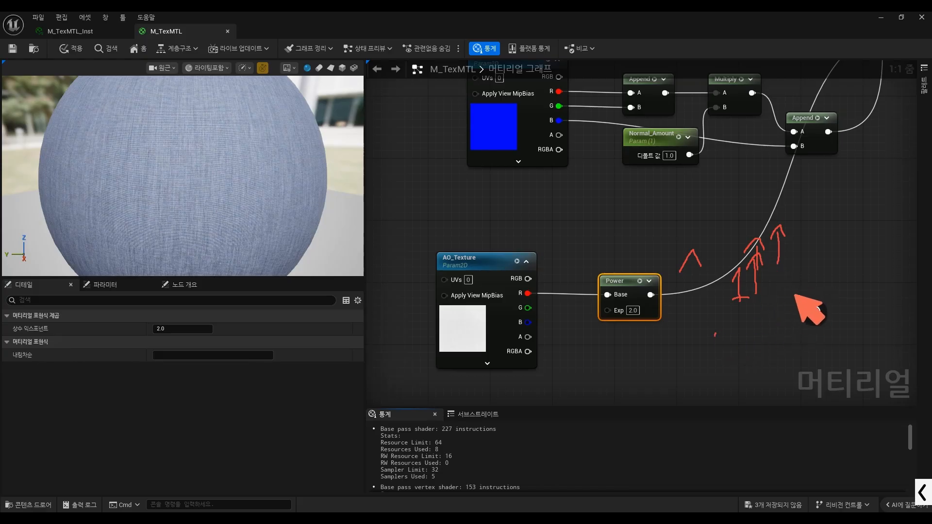
{"action": "left_click_drag", "start_coordinate": [789, 294], "coordinate": [793, 309]}
{"action": "left_click_drag", "start_coordinate": [823, 281], "coordinate": [825, 321]}
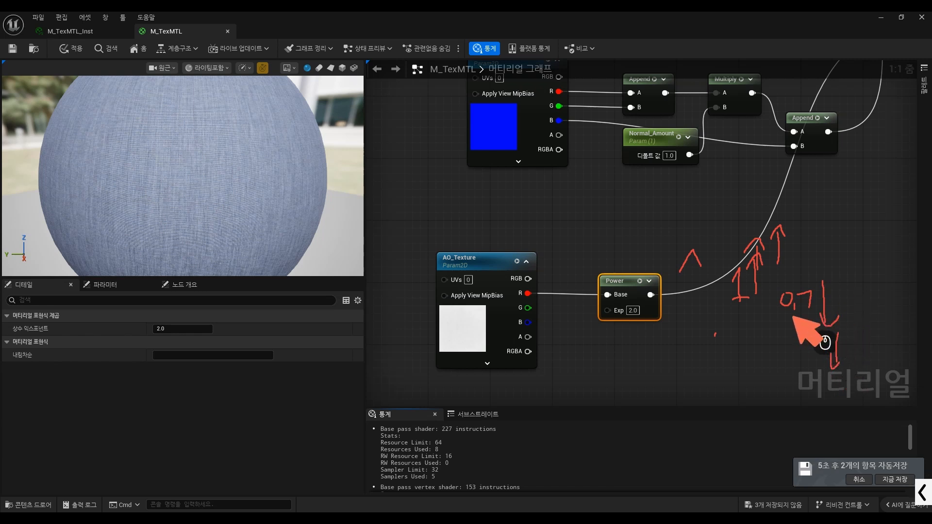
{"action": "key", "text": "ctrl+alt+g"}
Step: Promote the Power node's Exp input to a parameter and place the parameter node directly beneath the Power node
{"action": "left_click", "coordinate": [675, 320]}
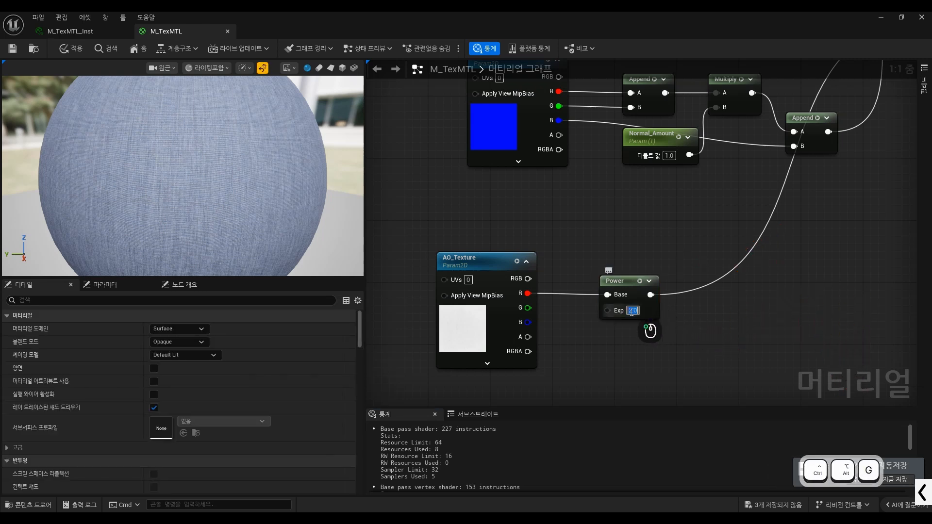
{"action": "left_click", "coordinate": [613, 326]}
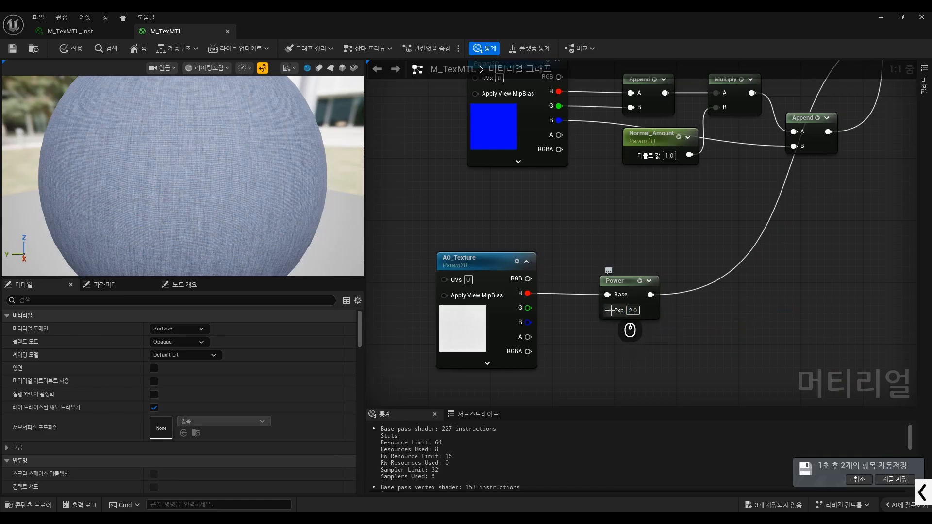
{"action": "left_click", "coordinate": [629, 279]}
{"action": "left_click_drag", "start_coordinate": [630, 279], "coordinate": [638, 280]}
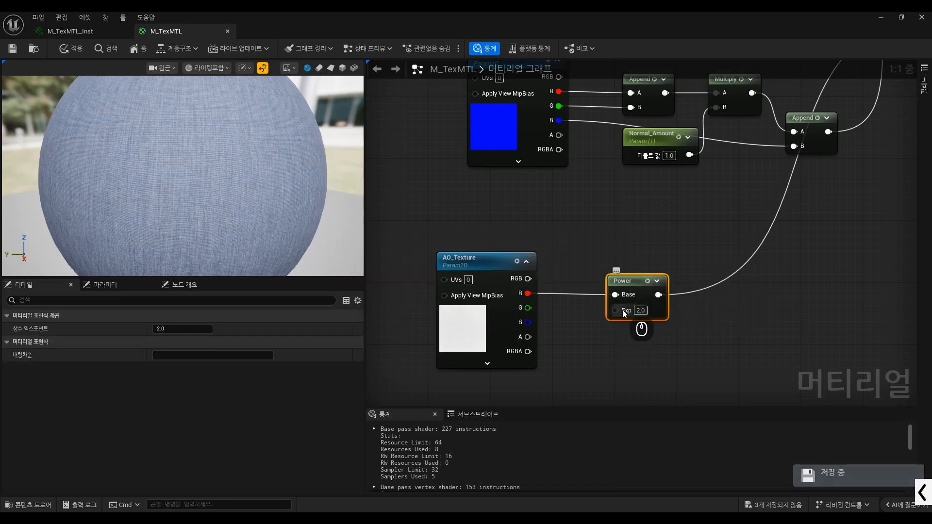
{"action": "right_click", "coordinate": [622, 310]}
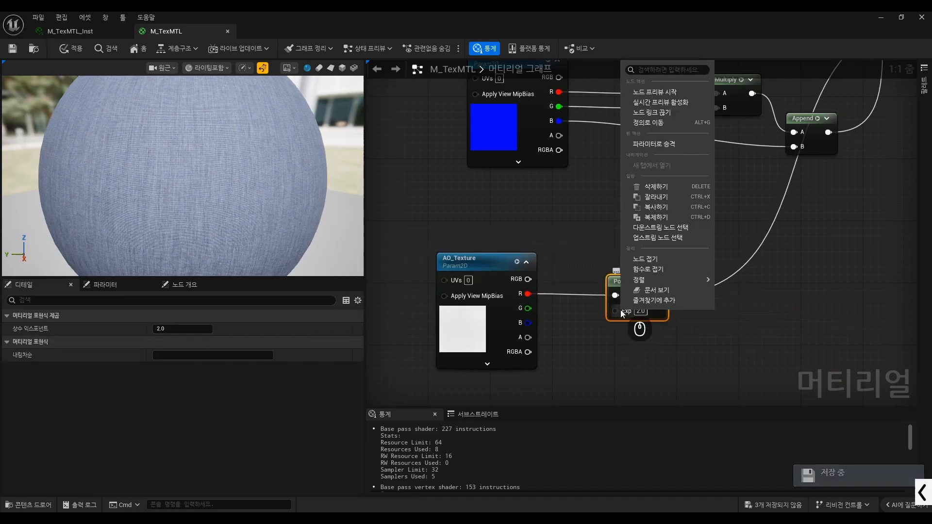
{"action": "left_click", "coordinate": [684, 144]}
{"action": "left_click_drag", "start_coordinate": [578, 288], "coordinate": [631, 343]}
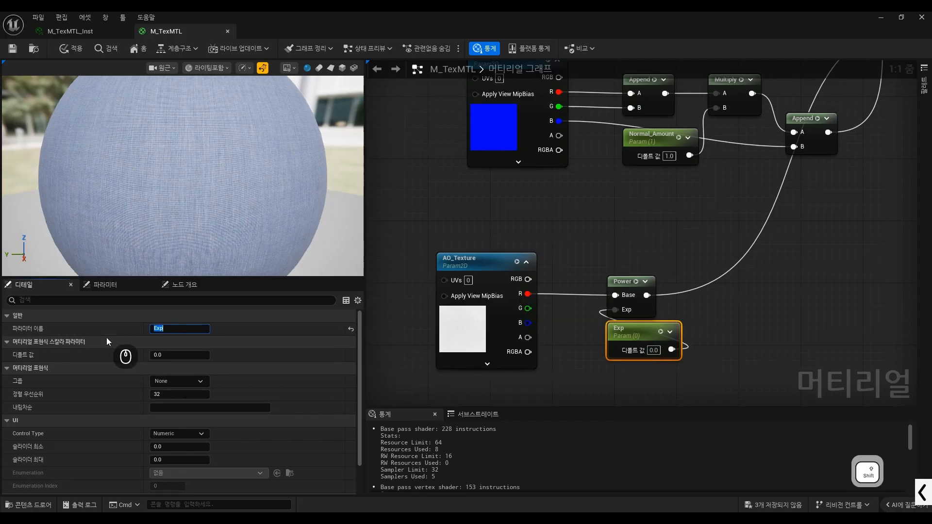
Step: Name the exponent parameter AO_Value with default 1.0 in the Controller group, and save the material
{"action": "type", "text": "AO_Value"}
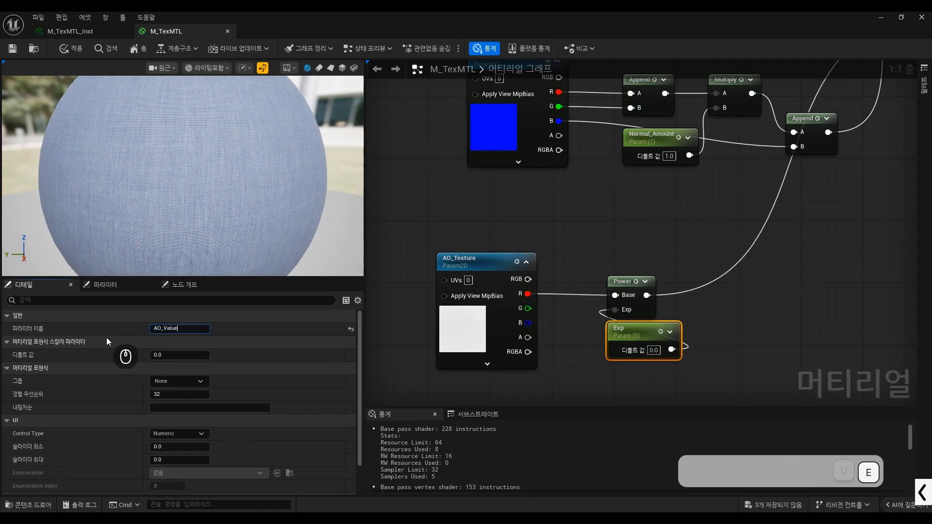
{"action": "key", "text": "Return"}
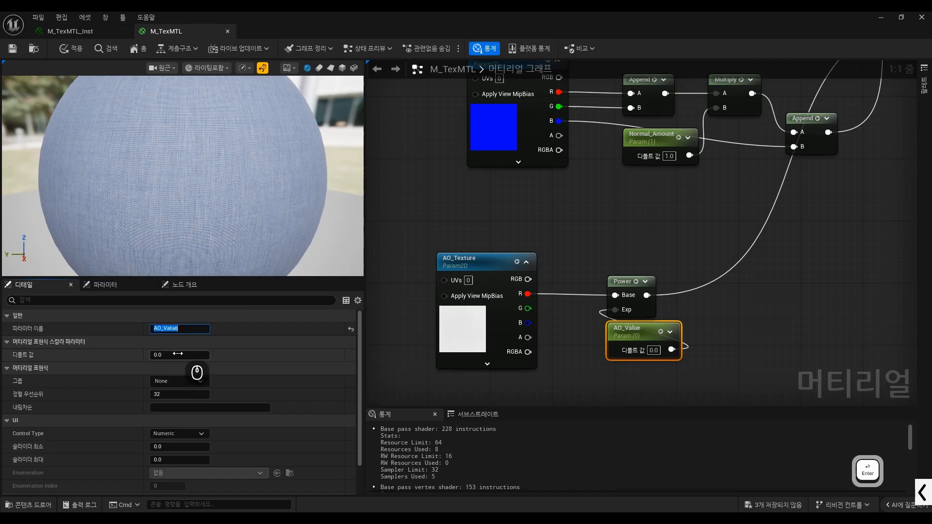
{"action": "type", "text": "1"}
{"action": "key", "text": "Return"}
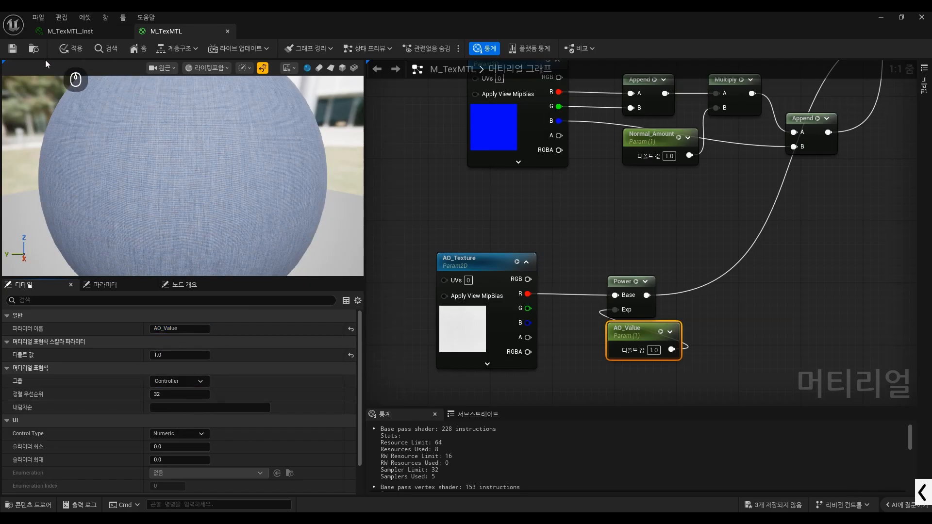
{"action": "left_click", "coordinate": [12, 49]}
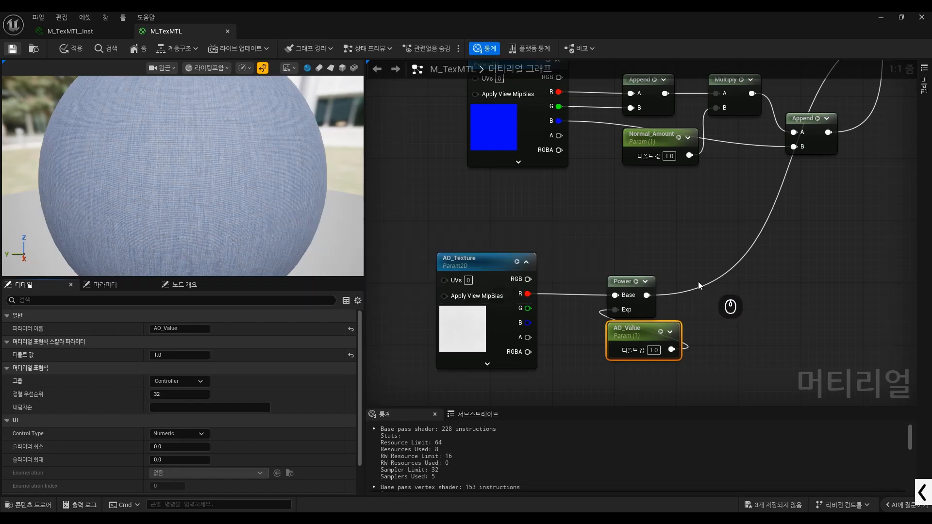
Step: Enable the AO_Value override in M_TexMTL_Inst and raise it to 5.239086
{"action": "scroll", "coordinate": [683, 305], "scroll_direction": "down", "scroll_amount": 2}
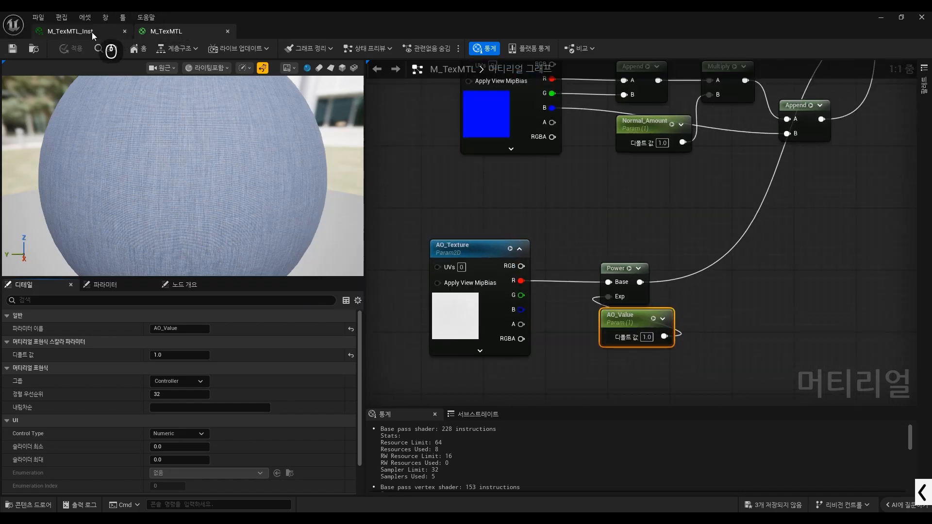
{"action": "left_click", "coordinate": [112, 30]}
{"action": "left_click_drag", "start_coordinate": [318, 240], "coordinate": [329, 312]}
{"action": "left_click", "coordinate": [482, 125]}
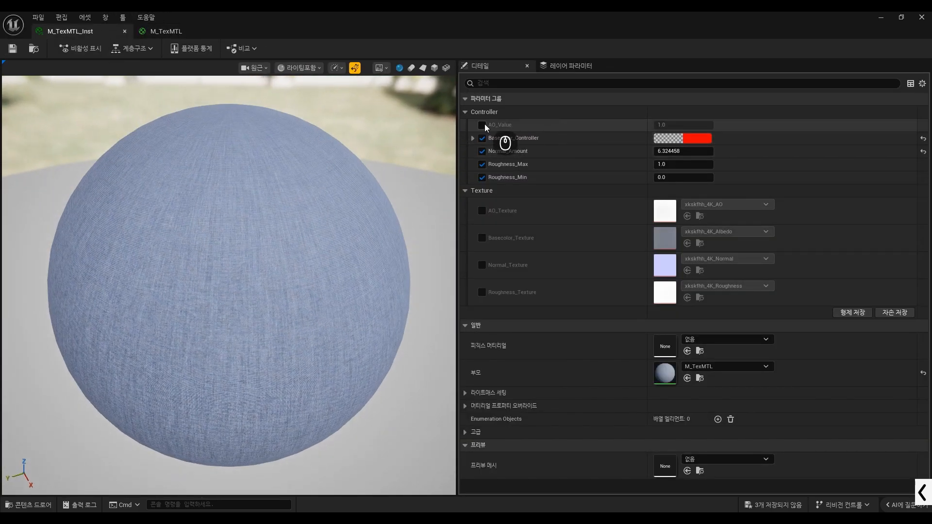
{"action": "scroll", "coordinate": [308, 269], "scroll_direction": "up", "scroll_amount": 3}
{"action": "scroll", "coordinate": [308, 268], "scroll_direction": "down", "scroll_amount": 3}
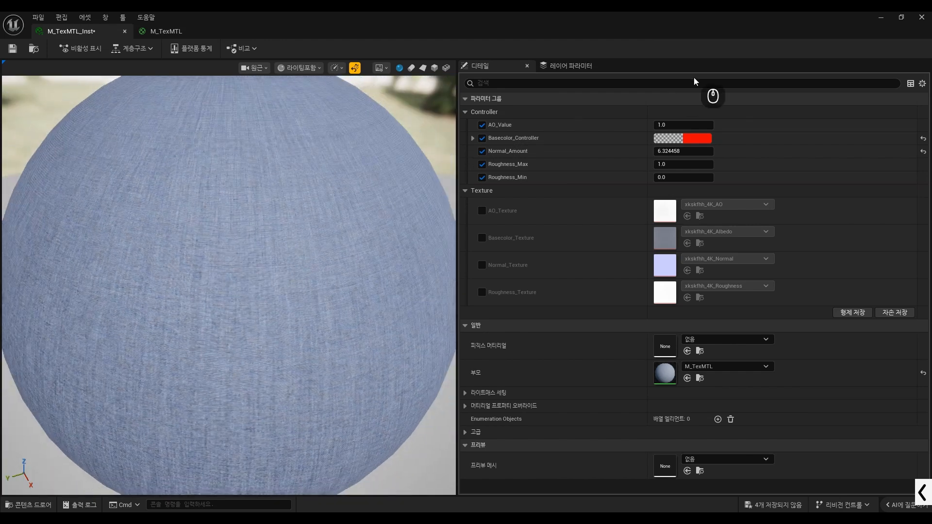
{"action": "mouse_move", "coordinate": [710, 141]}
{"action": "left_mouse_down"}
{"action": "mouse_move", "coordinate": [794, 135]}
{"action": "mouse_move", "coordinate": [745, 129]}
{"action": "mouse_move", "coordinate": [757, 131]}
{"action": "mouse_move", "coordinate": [690, 139]}
{"action": "mouse_move", "coordinate": [643, 246]}
{"action": "left_mouse_up"}
Step: Enable the instance's AO_Texture override, inspect its xkskfhh_4K_AO map up close and close the texture
{"action": "left_click", "coordinate": [482, 210]}
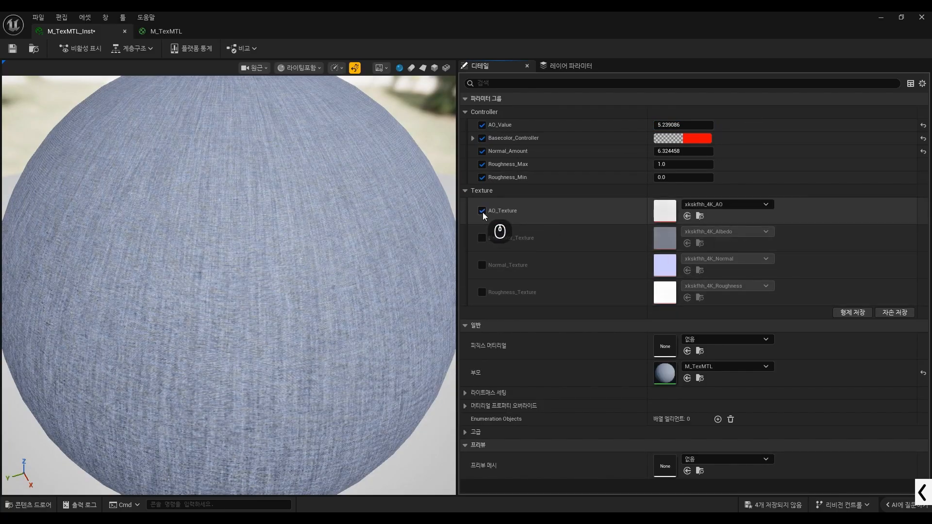
{"action": "double_click", "coordinate": [658, 210]}
{"action": "scroll", "coordinate": [408, 247], "scroll_direction": "up", "scroll_amount": 3}
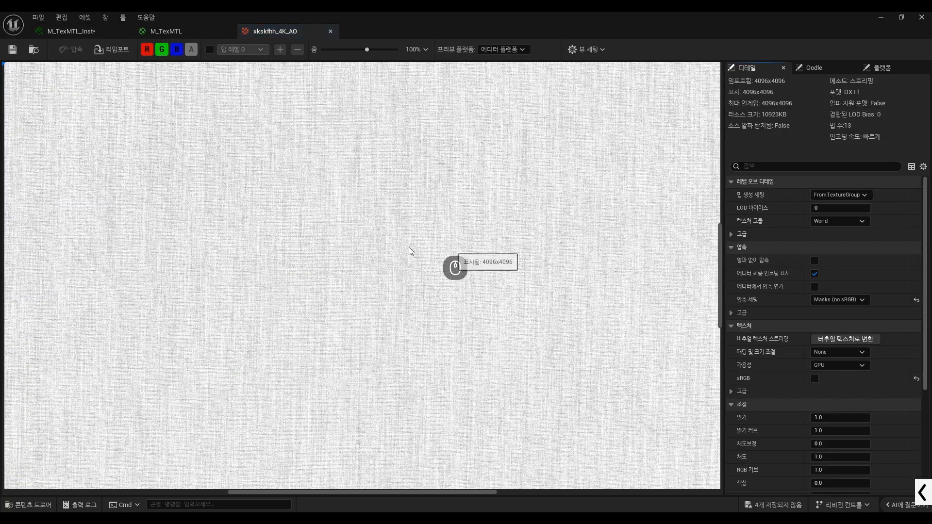
{"action": "scroll", "coordinate": [392, 224], "scroll_direction": "up", "scroll_amount": 1}
{"action": "key", "text": "ctrl+alt+g"}
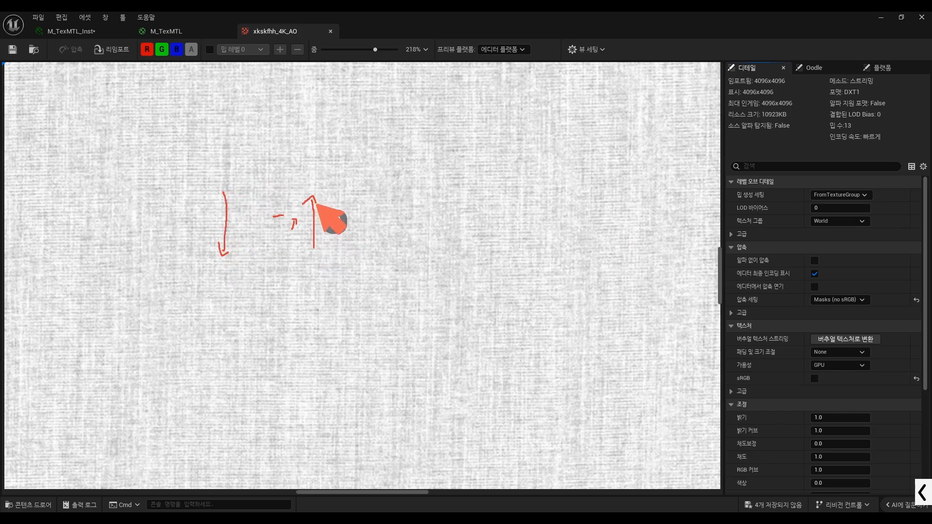
{"action": "key", "text": "ctrl+alt+g"}
{"action": "left_click", "coordinate": [331, 32]}
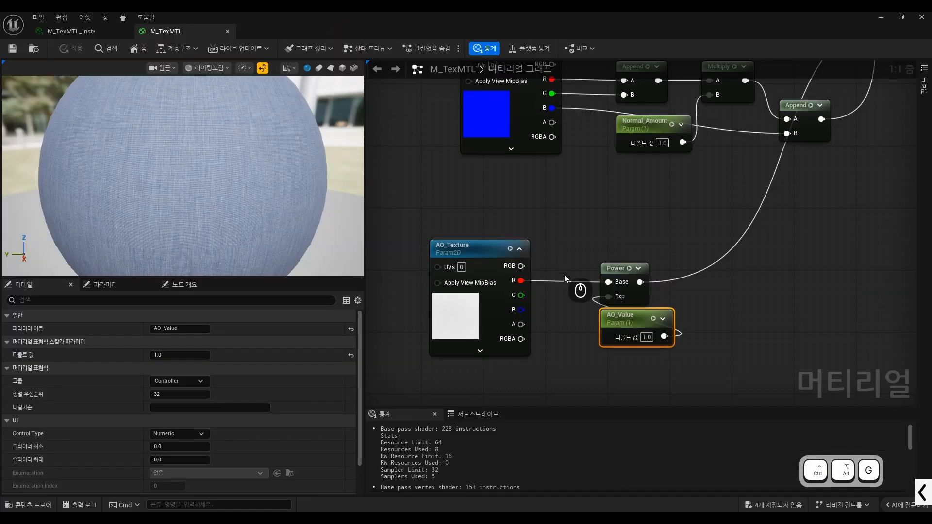
Step: Check the AO_Value parameter and its Power node in the M_TexMTL graph and return to M_TexMTL_Inst
{"action": "left_click_drag", "start_coordinate": [682, 246], "coordinate": [575, 353]}
{"action": "left_click", "coordinate": [622, 319]}
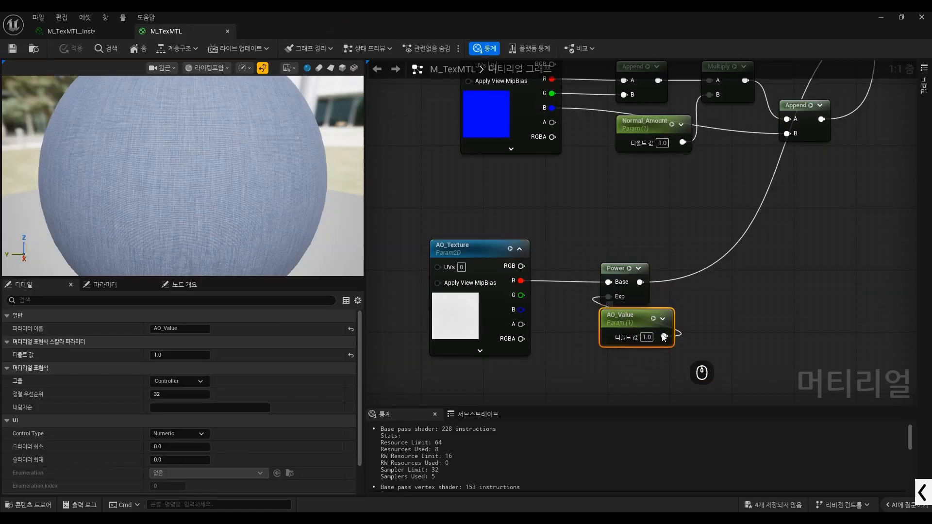
{"action": "left_click", "coordinate": [80, 31]}
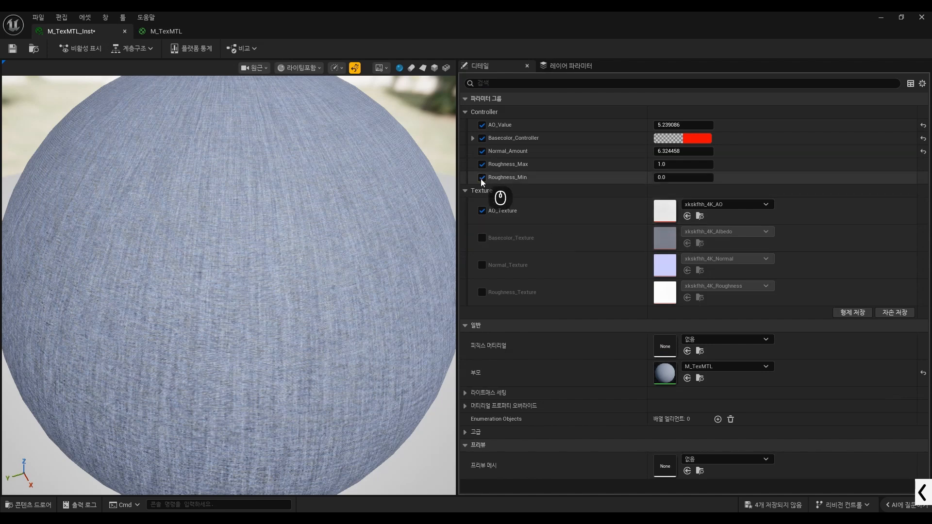
Step: Raise AO_Value in M_TexMTL_Inst to 15.305933 and go back to the M_TexMTL material graph
{"action": "mouse_move", "coordinate": [689, 124]}
{"action": "left_mouse_down"}
{"action": "mouse_move", "coordinate": [733, 139]}
{"action": "mouse_move", "coordinate": [697, 139]}
{"action": "mouse_move", "coordinate": [753, 145]}
{"action": "mouse_move", "coordinate": [730, 146]}
{"action": "left_mouse_up"}
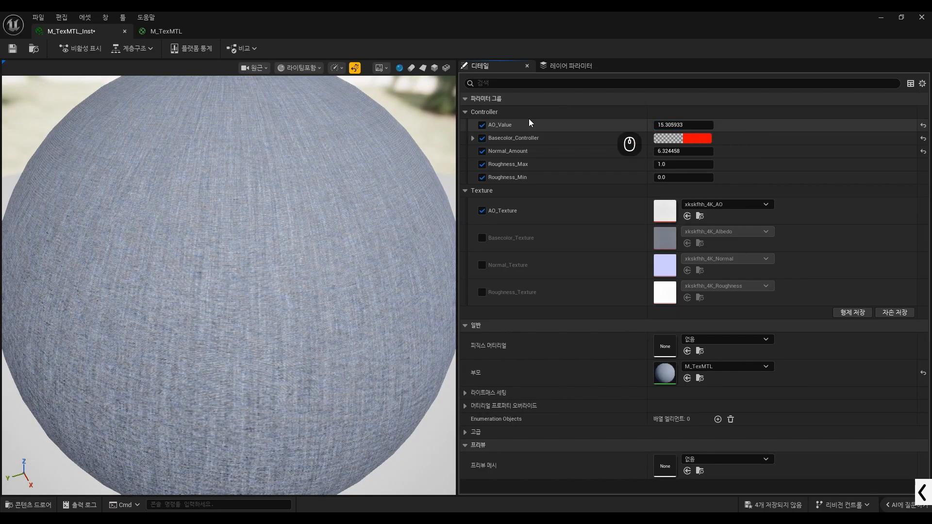
{"action": "left_click", "coordinate": [165, 31]}
{"action": "scroll", "coordinate": [638, 272], "scroll_direction": "down", "scroll_amount": 2}
{"action": "scroll", "coordinate": [631, 272], "scroll_direction": "down", "scroll_amount": 5}
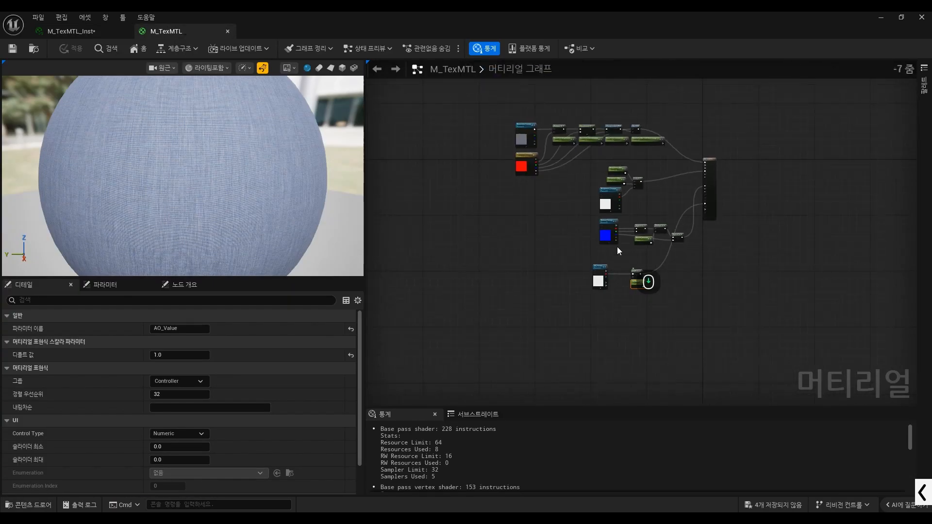
{"action": "scroll", "coordinate": [610, 224], "scroll_direction": "up", "scroll_amount": 2}
{"action": "scroll", "coordinate": [590, 282], "scroll_direction": "down", "scroll_amount": 2}
{"action": "scroll", "coordinate": [546, 155], "scroll_direction": "up", "scroll_amount": 1}
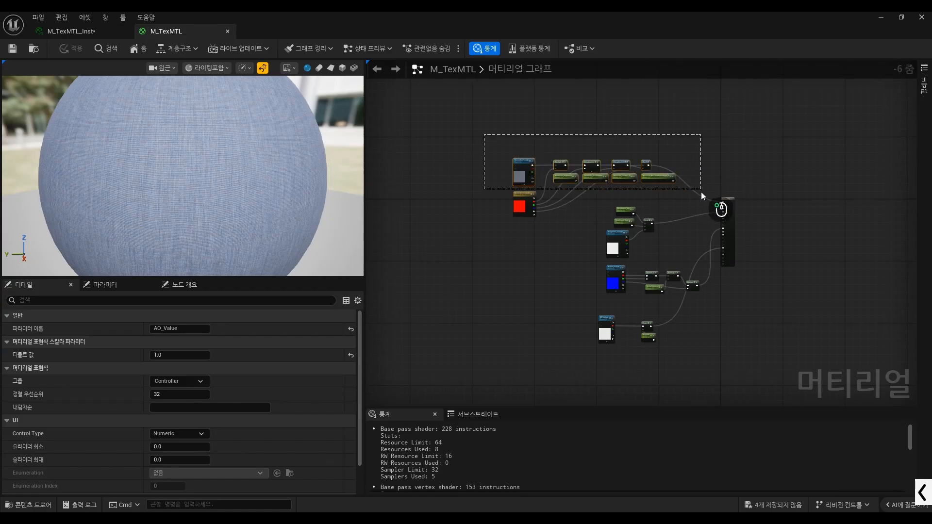
Step: Move the base color nodes up clear of the roughness nodes and delete the unused brightness, desaturation, contrast and hue shift scalar parameters
{"action": "left_click_drag", "start_coordinate": [701, 191], "coordinate": [702, 192]}
{"action": "scroll", "coordinate": [573, 191], "scroll_direction": "up", "scroll_amount": 2}
{"action": "right_click_drag", "start_coordinate": [574, 191], "coordinate": [574, 129]}
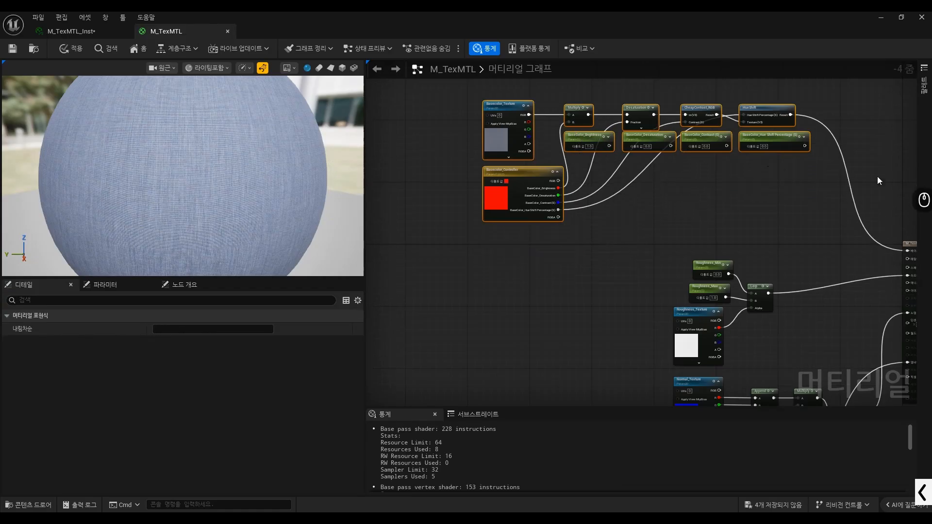
{"action": "left_click_drag", "start_coordinate": [799, 171], "coordinate": [656, 142]}
{"action": "left_click_drag", "start_coordinate": [601, 135], "coordinate": [600, 136]}
{"action": "key", "text": "Delete"}
{"action": "scroll", "coordinate": [553, 179], "scroll_direction": "down", "scroll_amount": 3}
{"action": "scroll", "coordinate": [534, 187], "scroll_direction": "up", "scroll_amount": 2}
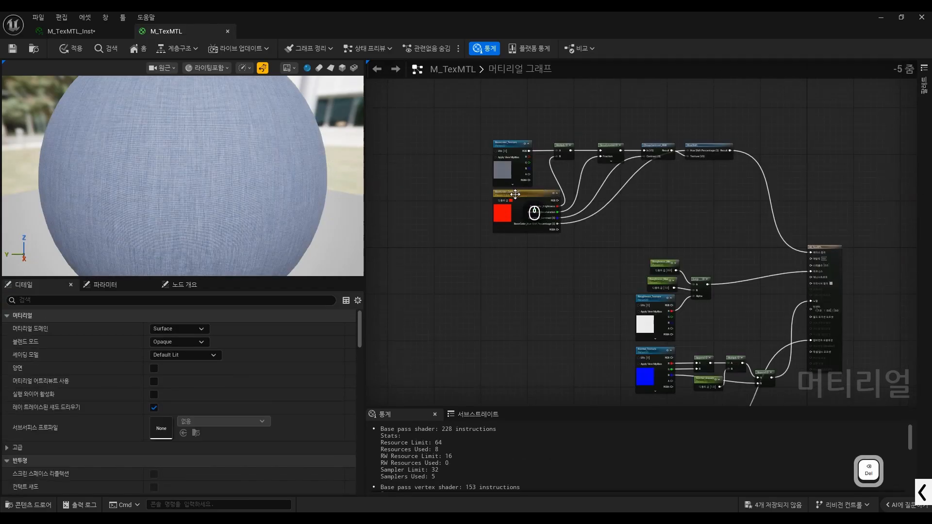
Step: Tuck Basecolor_Controller beneath the Multiply and Desaturation nodes and wrap all base color nodes in a comment named BaseColor
{"action": "left_click_drag", "start_coordinate": [518, 194], "coordinate": [575, 171]}
{"action": "scroll", "coordinate": [621, 145], "scroll_direction": "up", "scroll_amount": 1}
{"action": "left_click_drag", "start_coordinate": [805, 108], "coordinate": [402, 258]}
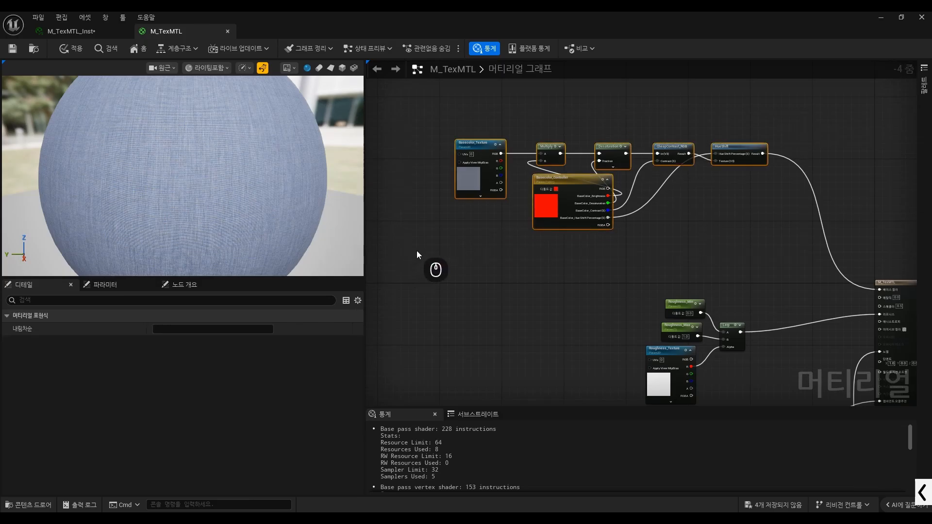
{"action": "key", "text": "c"}
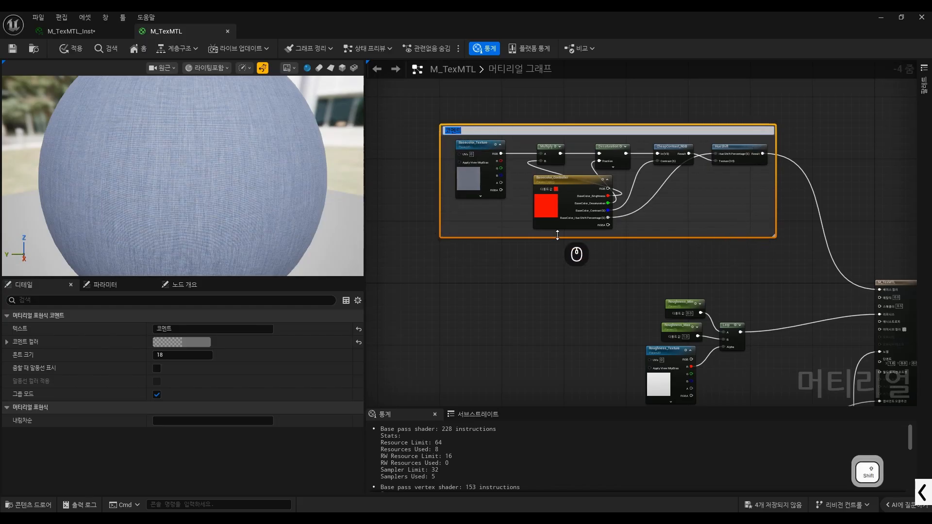
{"action": "type", "text": "BaseColor"}
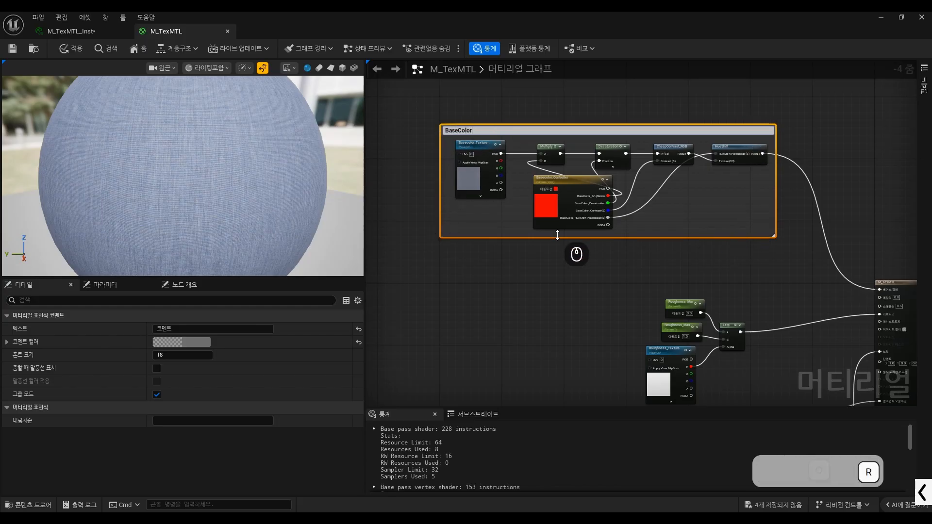
{"action": "key", "text": "Return"}
Step: Move the roughness parameters, texture and Lerp node away from the material output and wrap them in a comment named Roughness
{"action": "scroll", "coordinate": [528, 235], "scroll_direction": "down", "scroll_amount": 2}
{"action": "scroll", "coordinate": [598, 358], "scroll_direction": "up", "scroll_amount": 2}
{"action": "left_click_drag", "start_coordinate": [547, 191], "coordinate": [660, 245]}
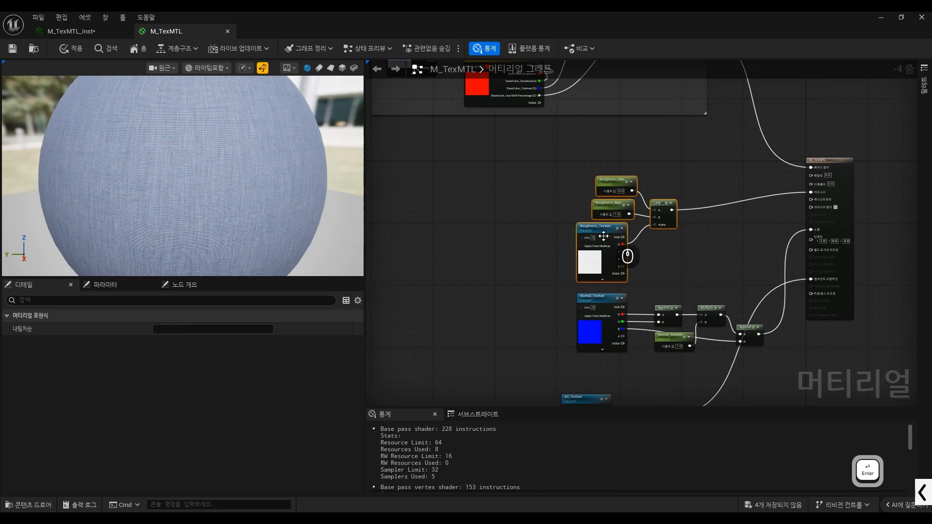
{"action": "left_click_drag", "start_coordinate": [602, 236], "coordinate": [479, 213]}
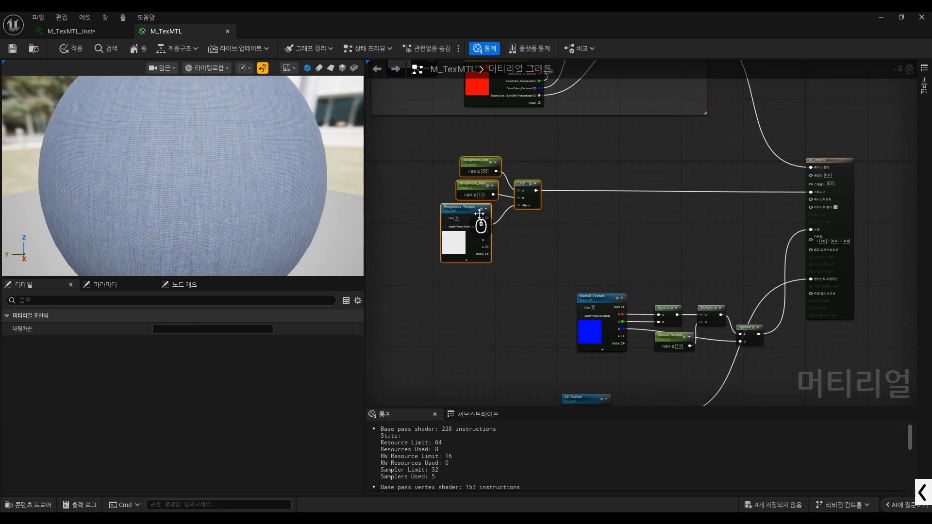
{"action": "type", "text": "cRo"}
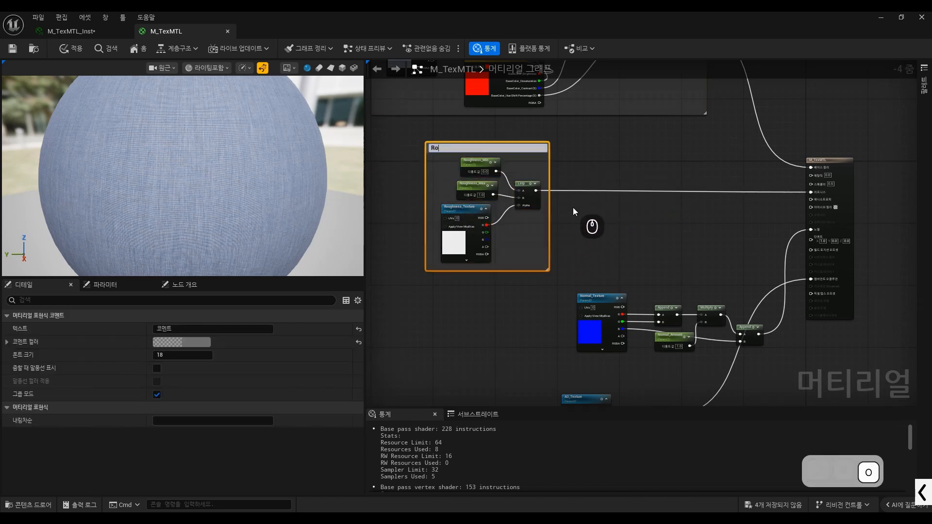
{"action": "type", "text": "ughness"}
{"action": "key", "text": "Return"}
Step: Align the Normal_Texture node chain beneath the Roughness comment and wrap it in a comment named Normal
{"action": "scroll", "coordinate": [809, 146], "scroll_direction": "down", "scroll_amount": 1}
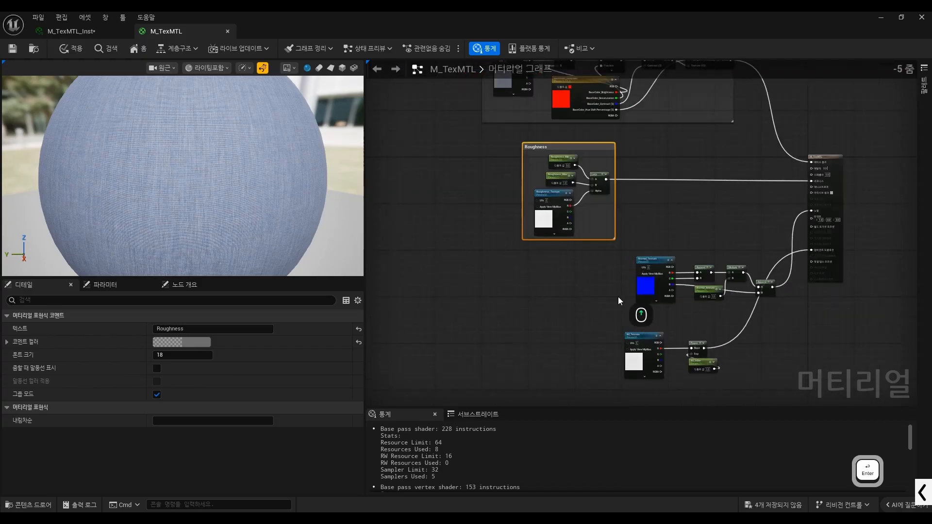
{"action": "scroll", "coordinate": [619, 297], "scroll_direction": "up", "scroll_amount": 1}
{"action": "left_click_drag", "start_coordinate": [640, 245], "coordinate": [849, 311]}
{"action": "left_click_drag", "start_coordinate": [659, 253], "coordinate": [523, 260]}
{"action": "type", "text": "c"}
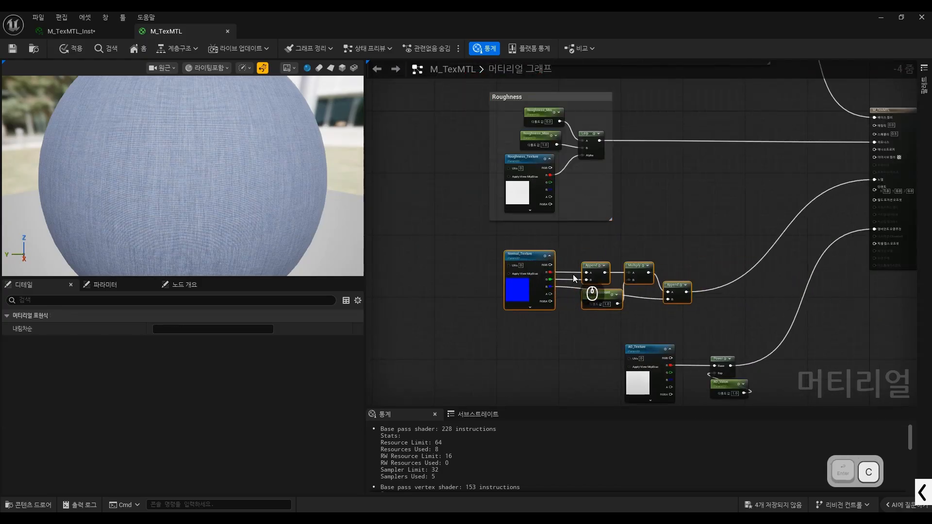
{"action": "type", "text": "No"}
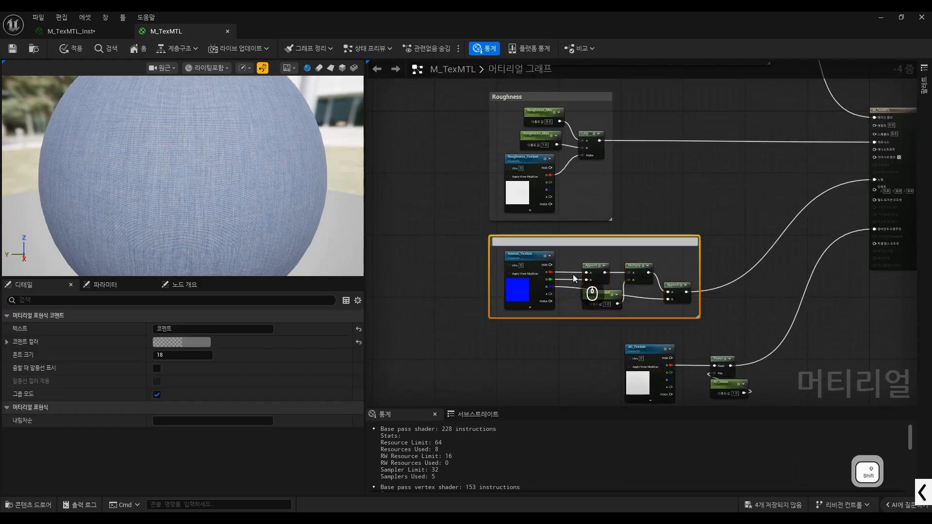
{"action": "type", "text": "rmal"}
{"action": "key", "text": "Return"}
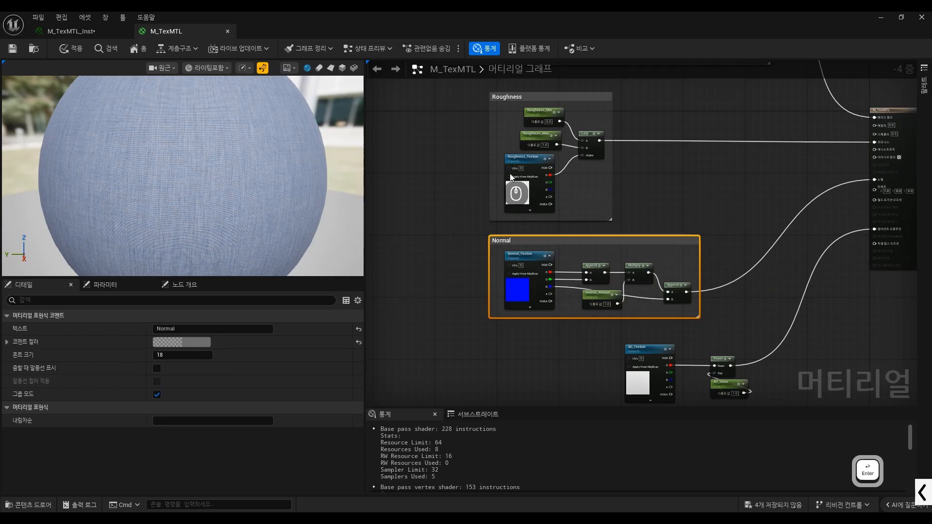
Step: Move the AO_Texture, Power and AO_Value nodes beneath the Normal comment and wrap them in a comment named AO
{"action": "scroll", "coordinate": [548, 304], "scroll_direction": "down", "scroll_amount": 2}
{"action": "scroll", "coordinate": [548, 304], "scroll_direction": "up", "scroll_amount": 2}
{"action": "left_click", "coordinate": [656, 329]}
{"action": "left_click_drag", "start_coordinate": [633, 292], "coordinate": [543, 295]}
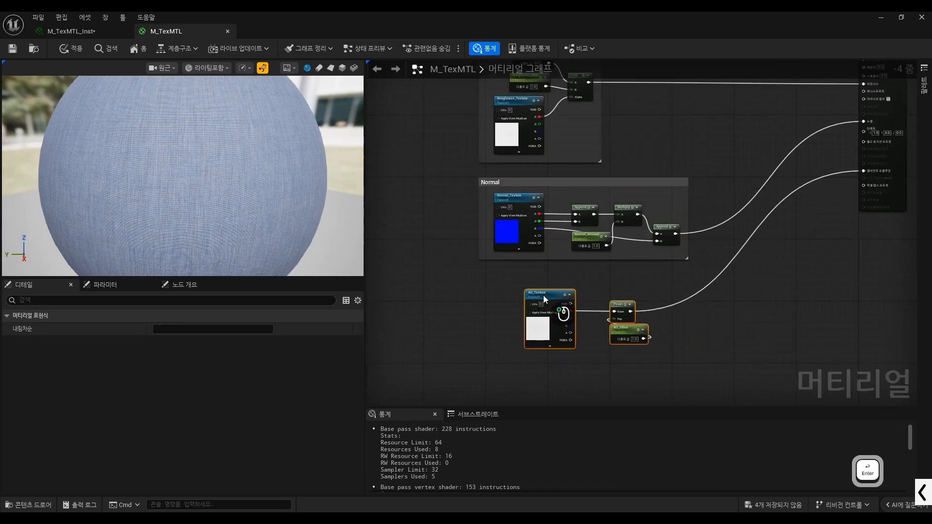
{"action": "type", "text": "cAO"}
{"action": "key", "text": "Return"}
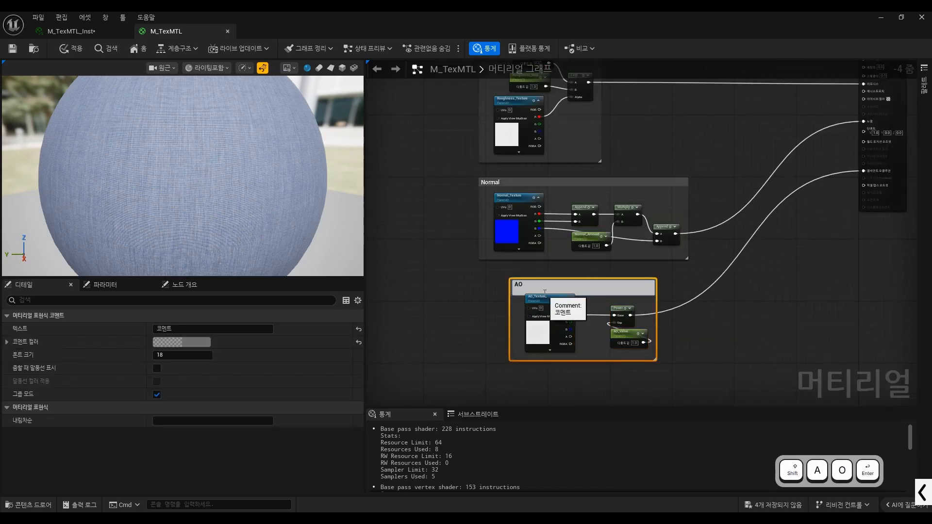
{"action": "key", "text": "BackSpace"}
{"action": "left_click", "coordinate": [464, 340]}
{"action": "scroll", "coordinate": [654, 314], "scroll_direction": "up", "scroll_amount": 1}
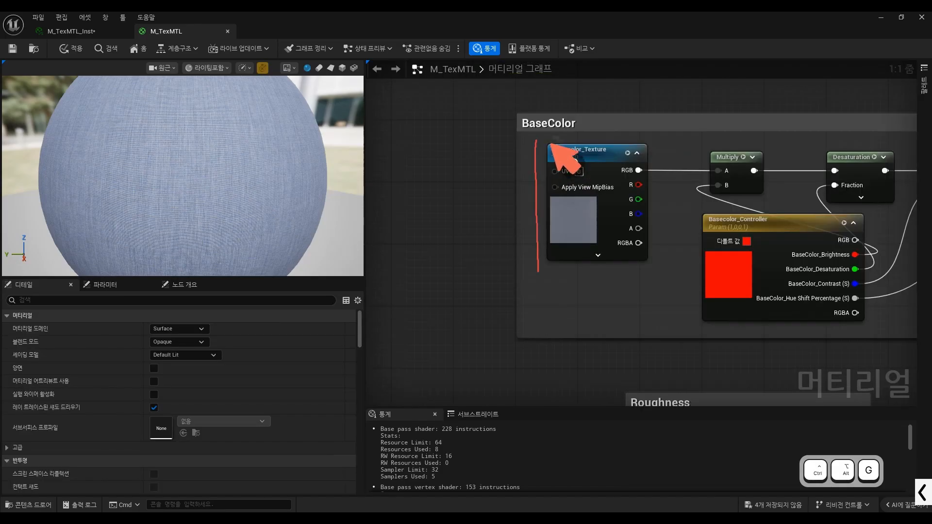
{"action": "mouse_move", "coordinate": [541, 141]}
{"action": "left_mouse_down"}
{"action": "mouse_move", "coordinate": [692, 138]}
{"action": "mouse_move", "coordinate": [593, 273]}
{"action": "mouse_move", "coordinate": [542, 275]}
{"action": "left_mouse_up"}
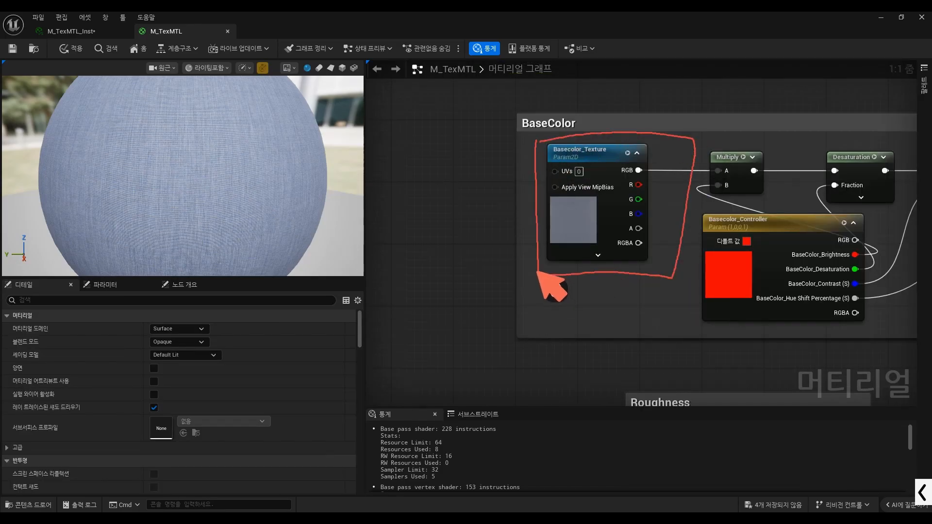
{"action": "key", "text": "ctrl+alt+g"}
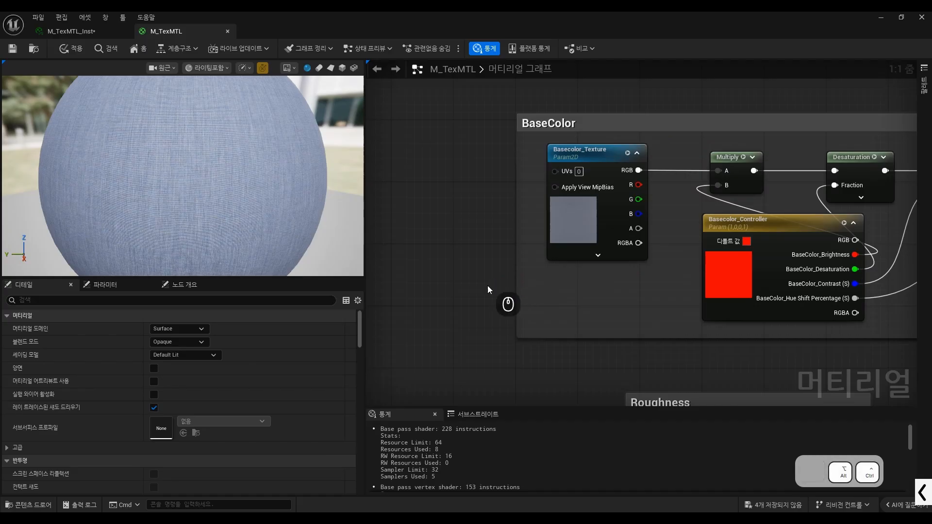
Step: Add a TextureCoordinate node in the empty graph area ahead of the comment groups
{"action": "scroll", "coordinate": [602, 235], "scroll_direction": "down", "scroll_amount": 4}
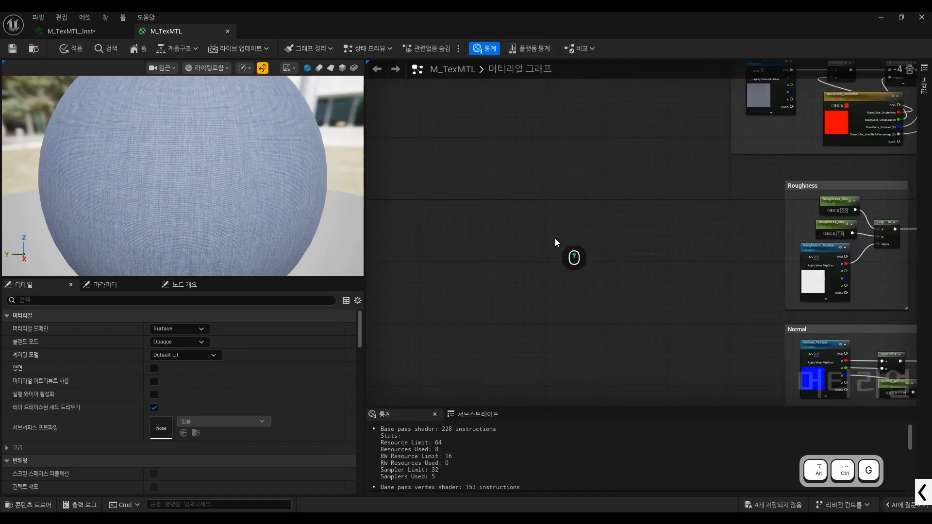
{"action": "scroll", "coordinate": [533, 217], "scroll_direction": "up", "scroll_amount": 1}
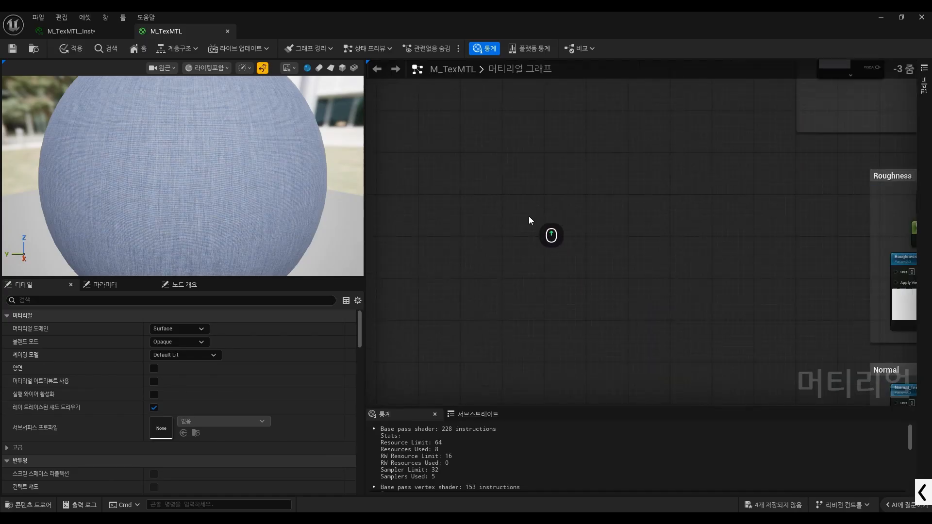
{"action": "key", "text": "u"}
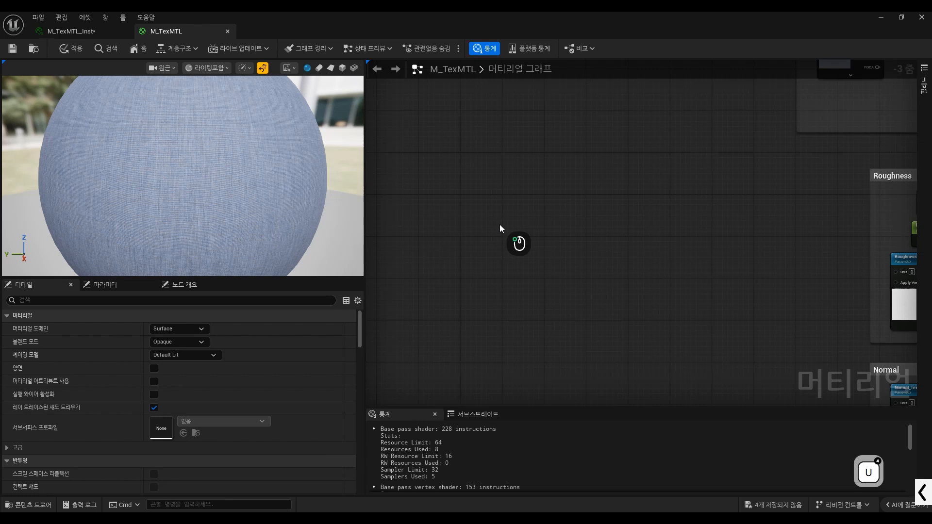
{"action": "left_click", "coordinate": [499, 224]}
{"action": "scroll", "coordinate": [519, 221], "scroll_direction": "up", "scroll_amount": 3}
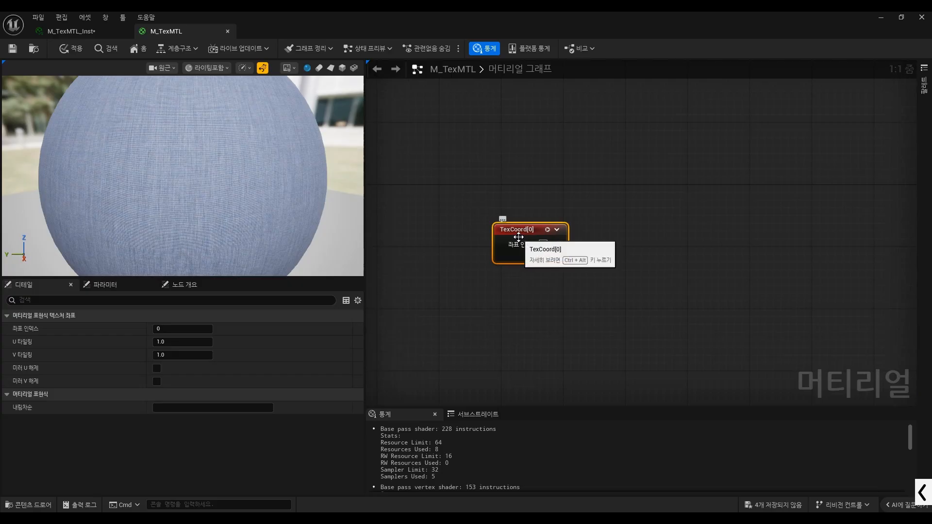
{"action": "right_click", "coordinate": [615, 140]}
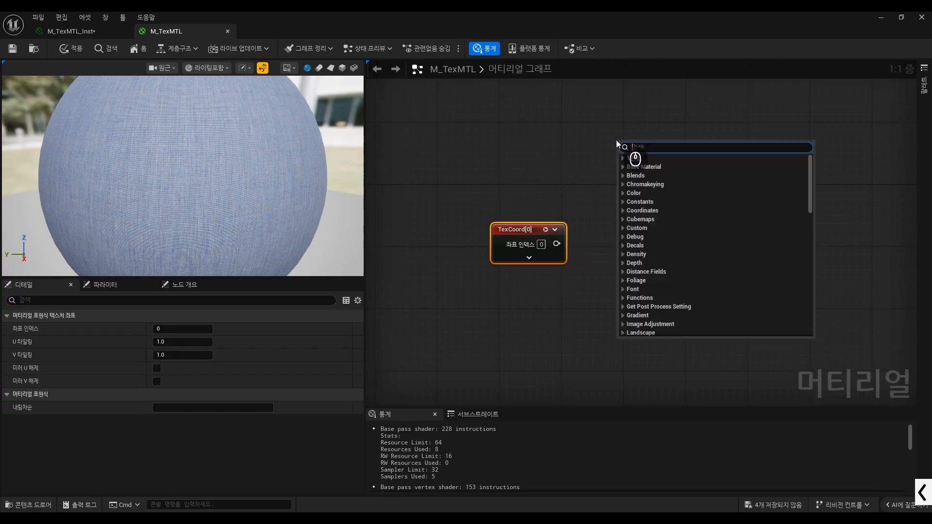
{"action": "type", "text": "textu"}
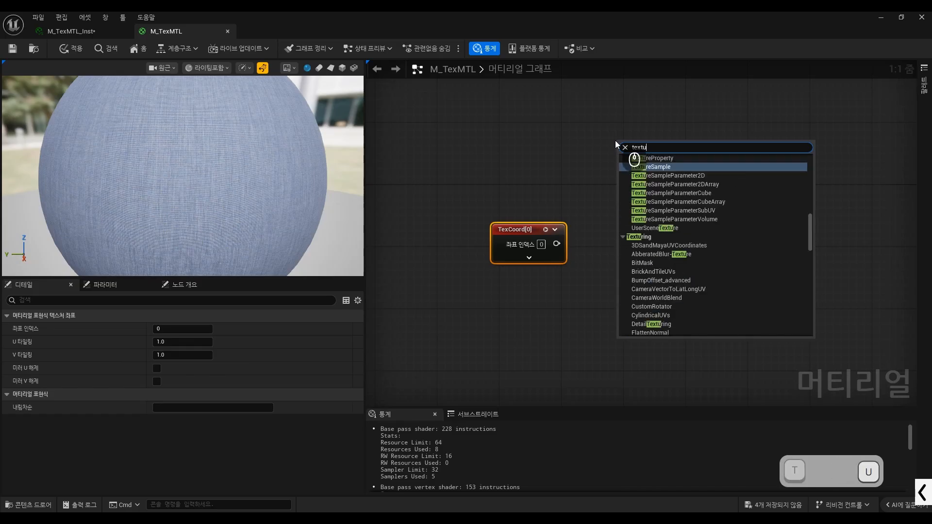
{"action": "type", "text": "re coo"}
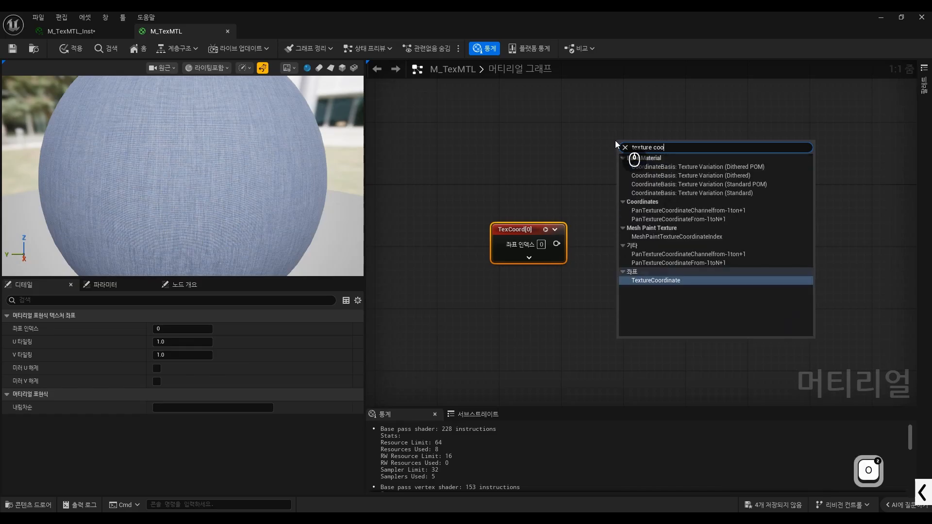
{"action": "left_click", "coordinate": [670, 281]}
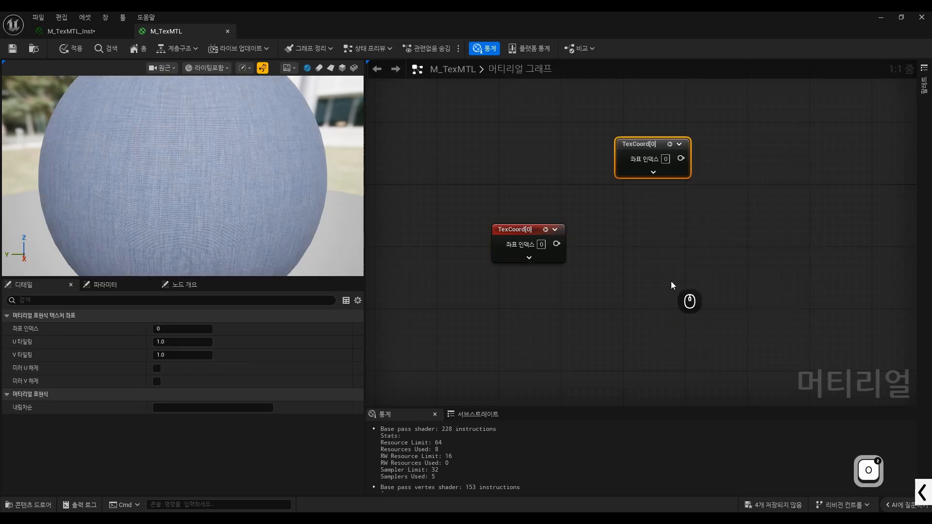
{"action": "left_click_drag", "start_coordinate": [632, 142], "coordinate": [507, 149]}
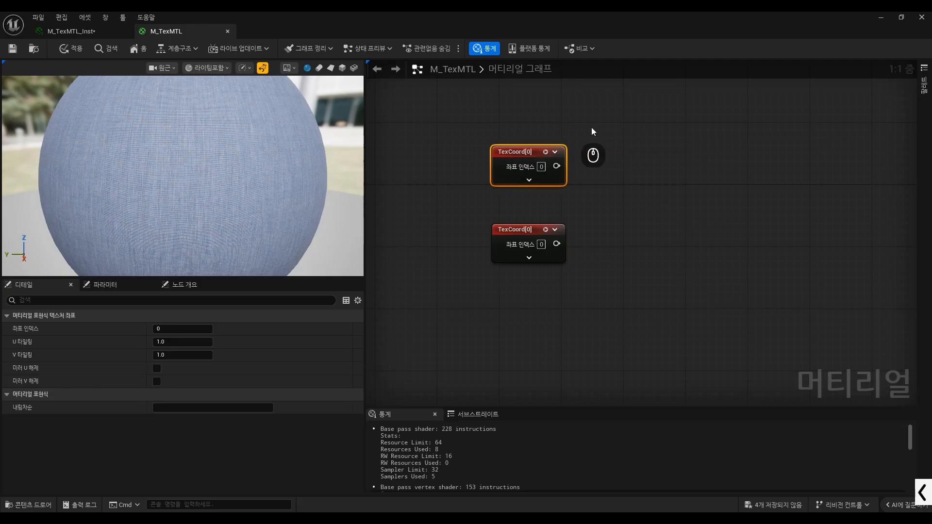
{"action": "scroll", "coordinate": [522, 286], "scroll_direction": "down", "scroll_amount": 4}
{"action": "scroll", "coordinate": [553, 245], "scroll_direction": "up", "scroll_amount": 3}
{"action": "key", "text": "Delete"}
Step: Preview the TexCoord node's output on a plane mesh and turn the plane to face the camera
{"action": "left_click", "coordinate": [488, 271]}
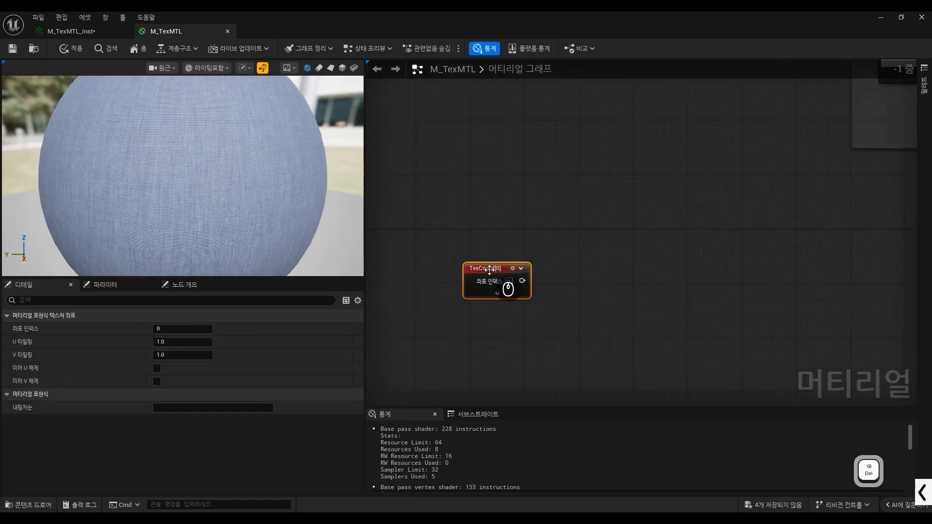
{"action": "left_click", "coordinate": [511, 269]}
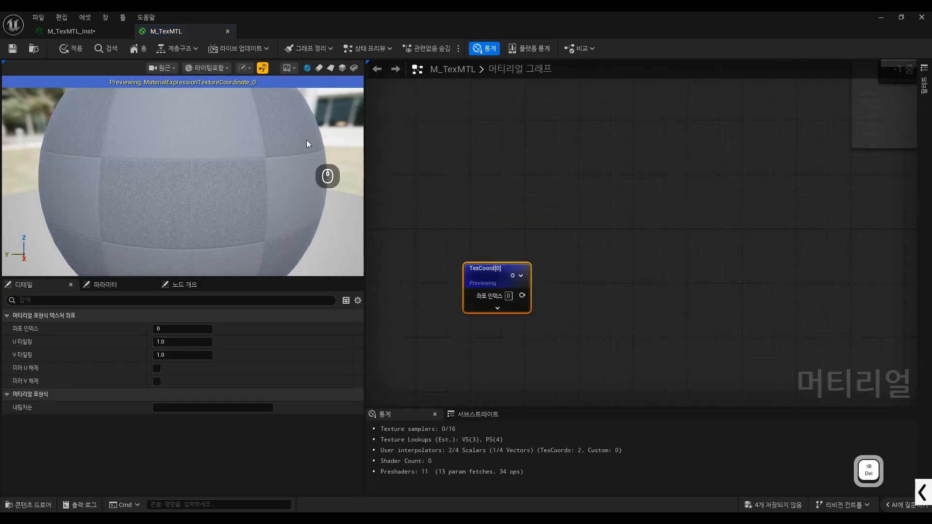
{"action": "left_click", "coordinate": [331, 68]}
{"action": "left_click_drag", "start_coordinate": [271, 160], "coordinate": [200, 196]}
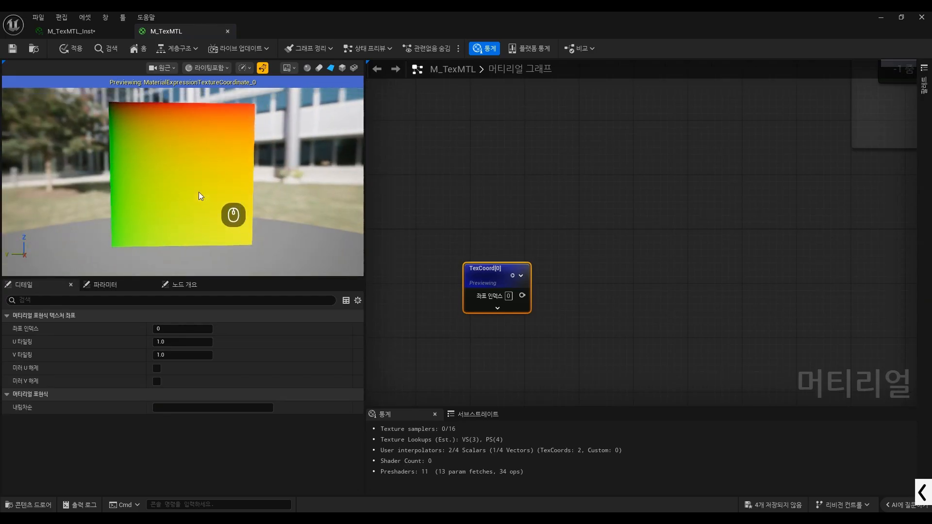
{"action": "key", "text": "ctrl+alt+g"}
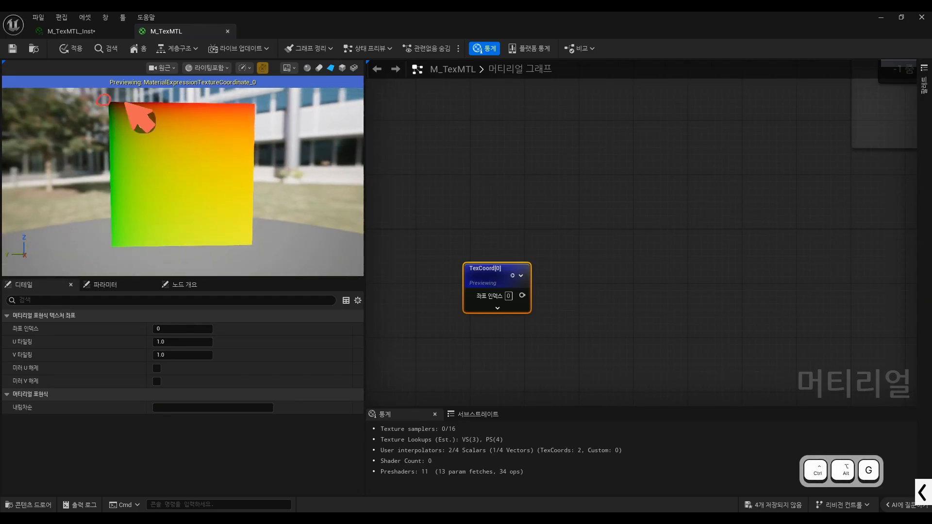
{"action": "left_click_drag", "start_coordinate": [121, 96], "coordinate": [257, 98]}
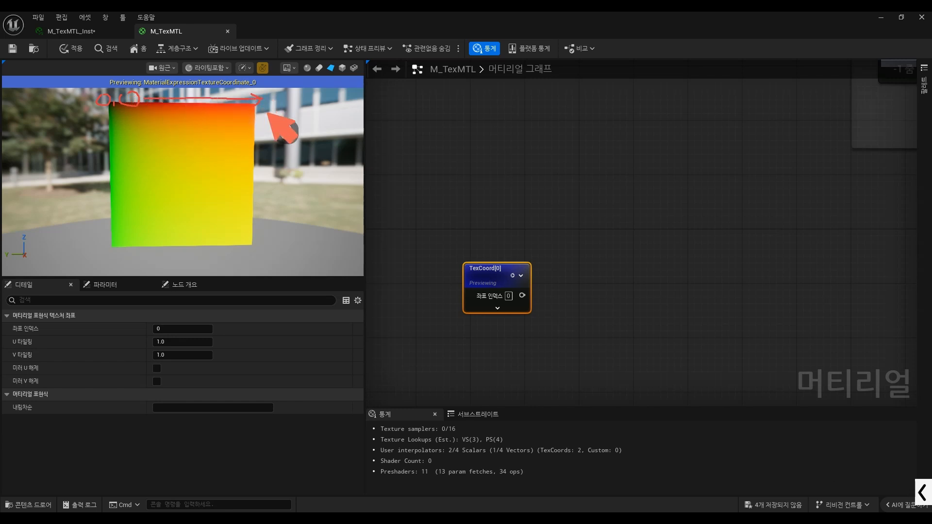
{"action": "mouse_move", "coordinate": [99, 117]}
{"action": "left_mouse_down"}
{"action": "mouse_move", "coordinate": [86, 241]}
{"action": "mouse_move", "coordinate": [97, 233]}
{"action": "left_mouse_up"}
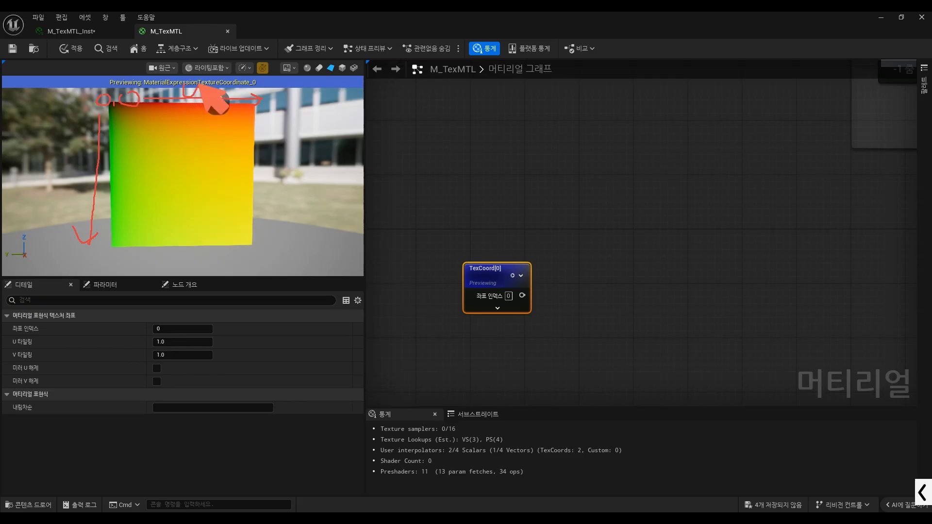
{"action": "left_click_drag", "start_coordinate": [71, 154], "coordinate": [86, 154]}
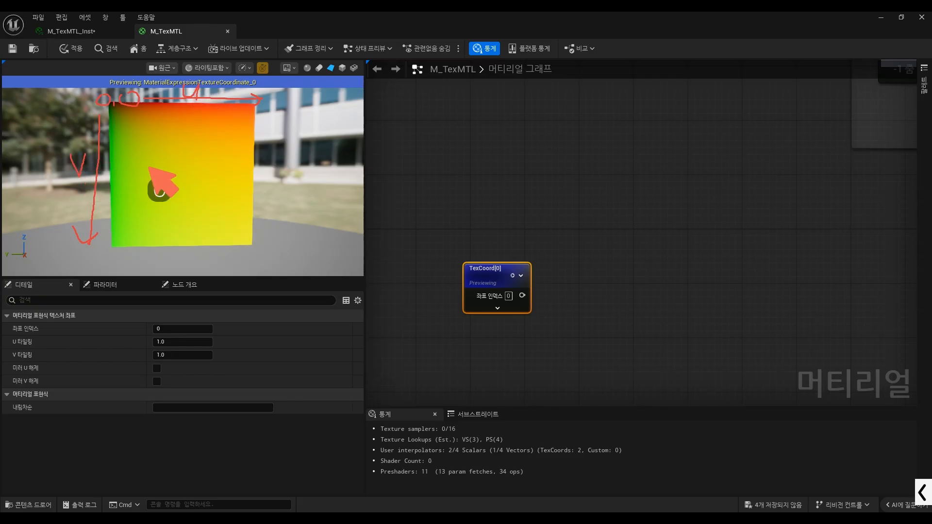
{"action": "mouse_move", "coordinate": [269, 86]}
{"action": "left_mouse_down"}
{"action": "mouse_move", "coordinate": [265, 103]}
{"action": "mouse_move", "coordinate": [290, 90]}
{"action": "mouse_move", "coordinate": [262, 118]}
{"action": "left_mouse_up"}
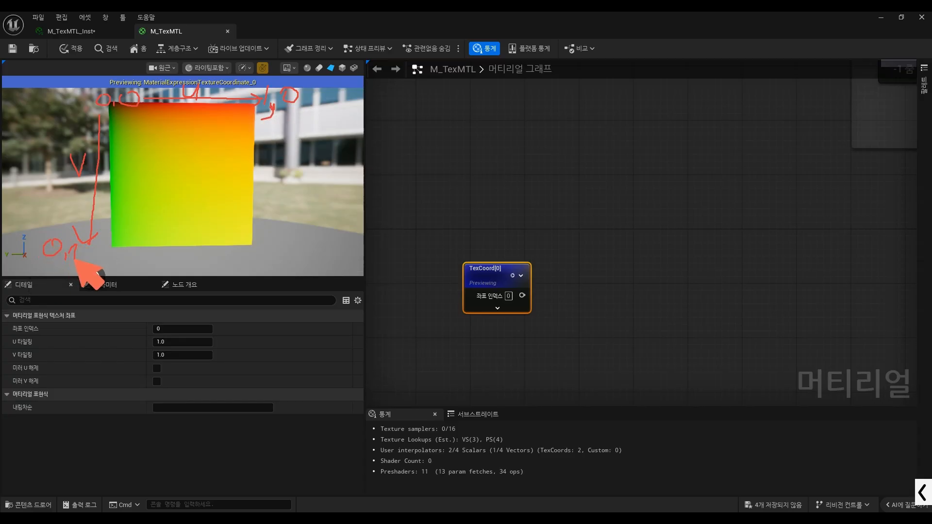
{"action": "left_click_drag", "start_coordinate": [76, 260], "coordinate": [102, 261]}
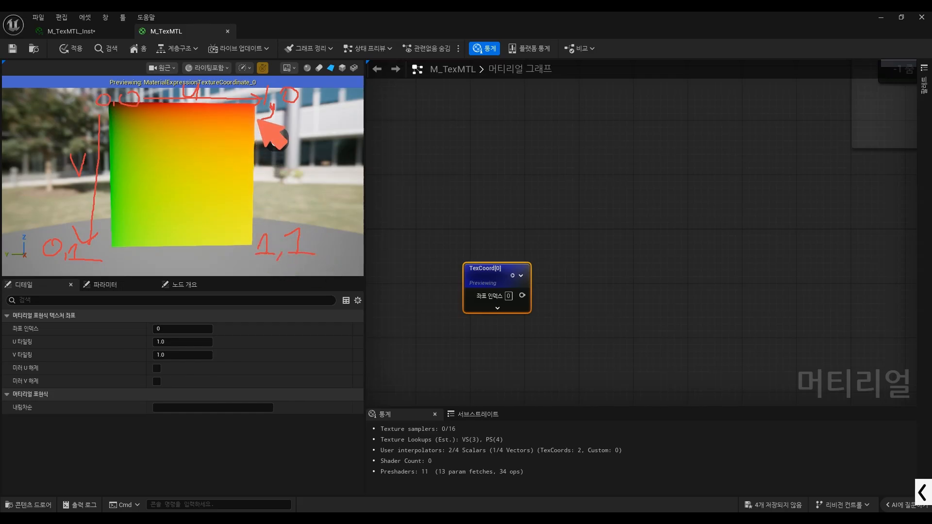
{"action": "mouse_move", "coordinate": [109, 105]}
{"action": "left_mouse_down"}
{"action": "mouse_move", "coordinate": [111, 242]}
{"action": "mouse_move", "coordinate": [264, 250]}
{"action": "mouse_move", "coordinate": [265, 104]}
{"action": "mouse_move", "coordinate": [108, 100]}
{"action": "left_mouse_up"}
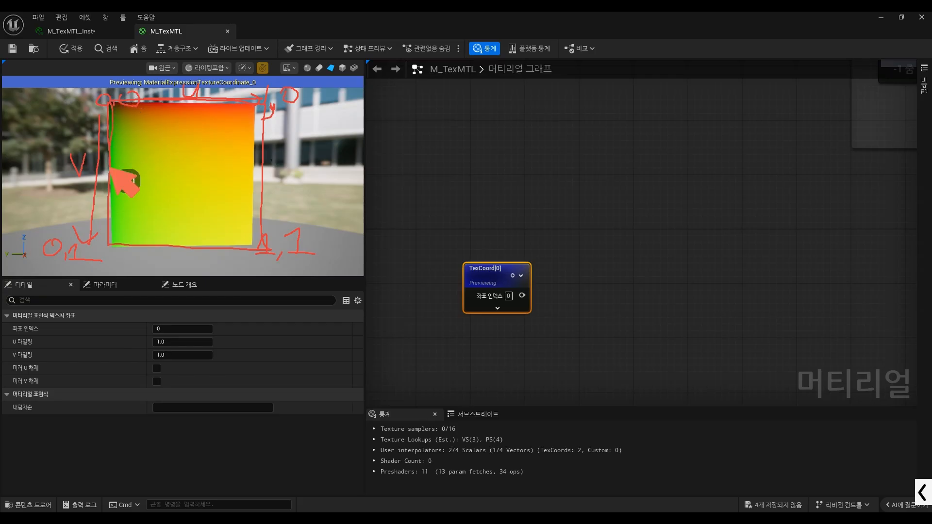
{"action": "left_click_drag", "start_coordinate": [109, 239], "coordinate": [250, 250]}
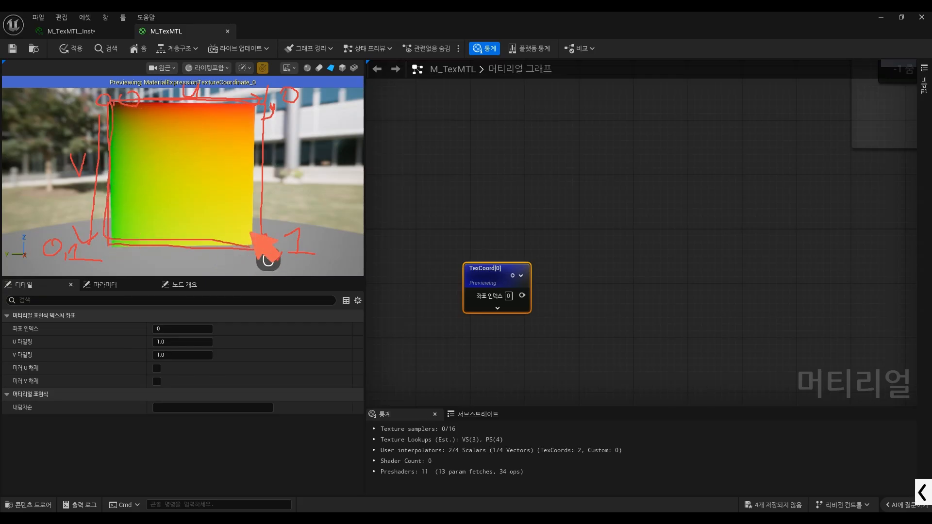
{"action": "key", "text": "Escape"}
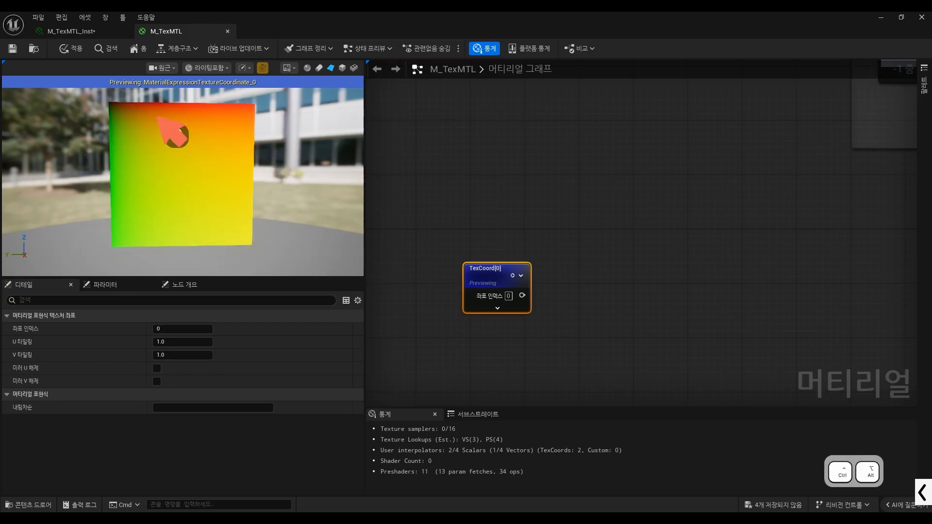
{"action": "key", "text": "ctrl+alt+g"}
{"action": "left_click", "coordinate": [587, 240]}
{"action": "left_click", "coordinate": [491, 272]}
{"action": "key", "text": "ctrl+alt+g"}
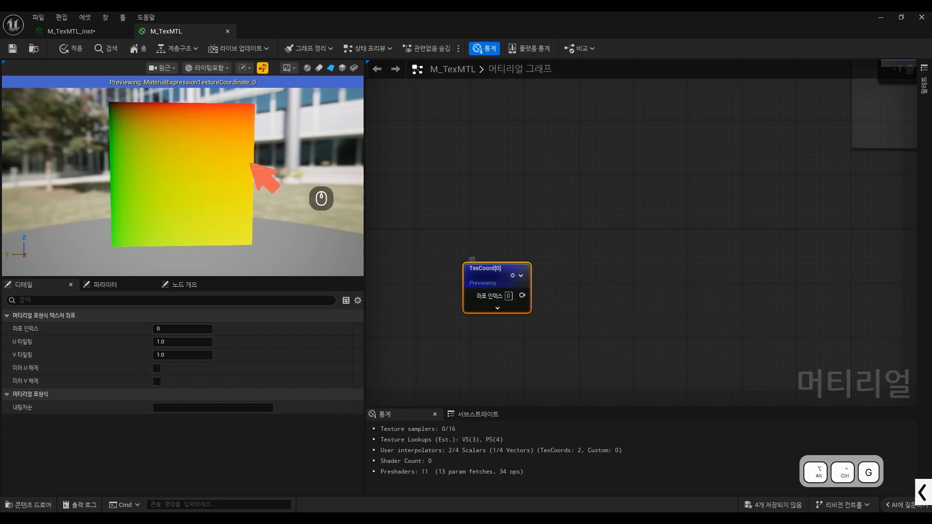
{"action": "mouse_move", "coordinate": [212, 139]}
{"action": "left_mouse_down"}
{"action": "mouse_move", "coordinate": [223, 141]}
{"action": "mouse_move", "coordinate": [234, 172]}
{"action": "mouse_move", "coordinate": [248, 167]}
{"action": "mouse_move", "coordinate": [270, 130]}
{"action": "left_mouse_up"}
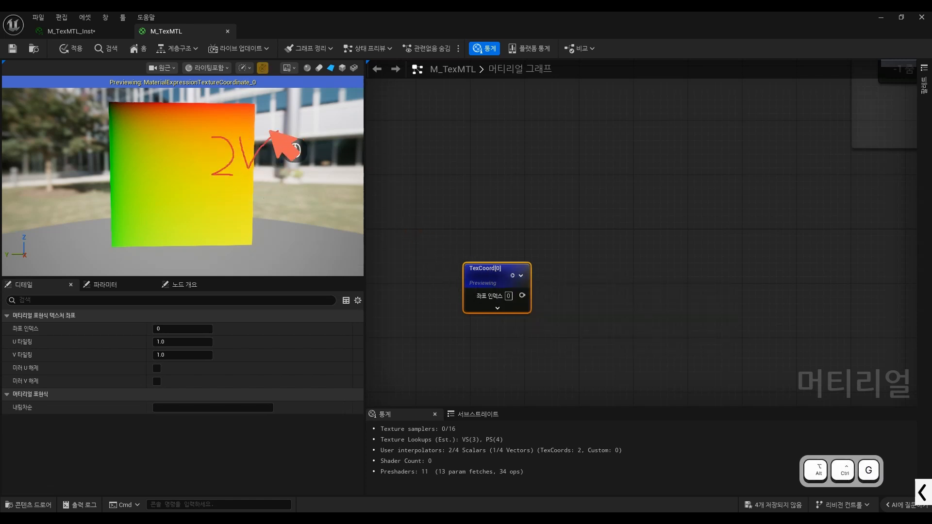
{"action": "left_click_drag", "start_coordinate": [108, 95], "coordinate": [191, 95]}
{"action": "mouse_move", "coordinate": [122, 78]}
{"action": "left_mouse_down"}
{"action": "mouse_move", "coordinate": [138, 95]}
{"action": "mouse_move", "coordinate": [100, 199]}
{"action": "left_mouse_up"}
{"action": "mouse_move", "coordinate": [86, 180]}
{"action": "left_mouse_down"}
{"action": "mouse_move", "coordinate": [97, 203]}
{"action": "mouse_move", "coordinate": [105, 193]}
{"action": "left_mouse_up"}
{"action": "left_click_drag", "start_coordinate": [62, 160], "coordinate": [82, 157]}
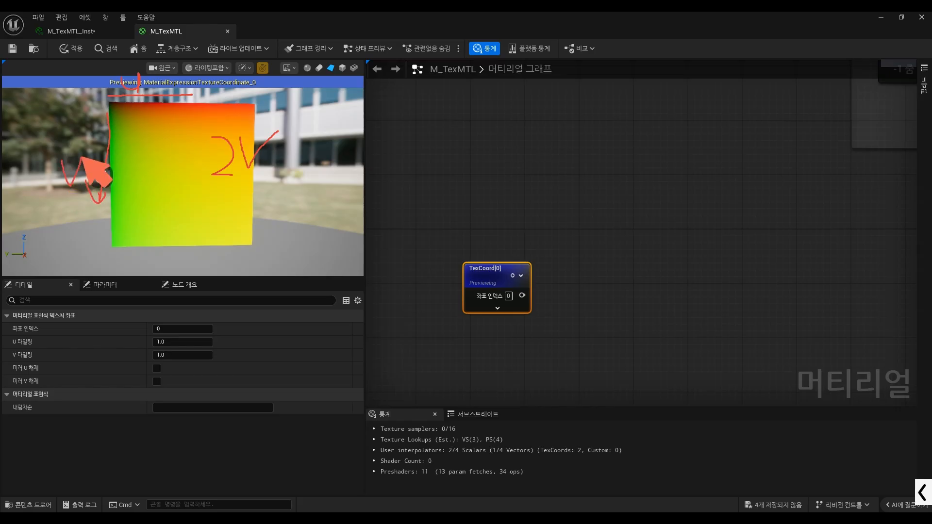
{"action": "key", "text": "ctrl+alt+g"}
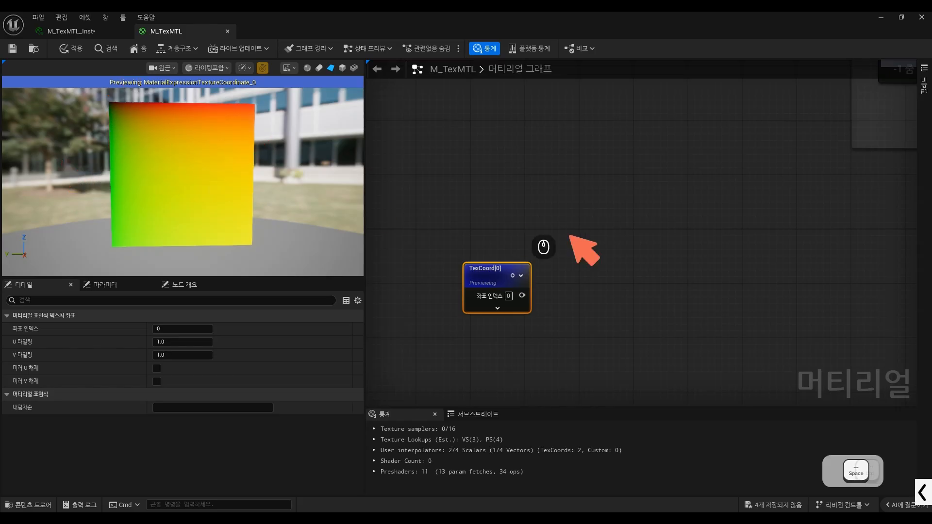
Step: Stop previewing the TexCoord node so the plane shows the full material
{"action": "left_click", "coordinate": [512, 276]}
{"action": "scroll", "coordinate": [551, 264], "scroll_direction": "down", "scroll_amount": 2}
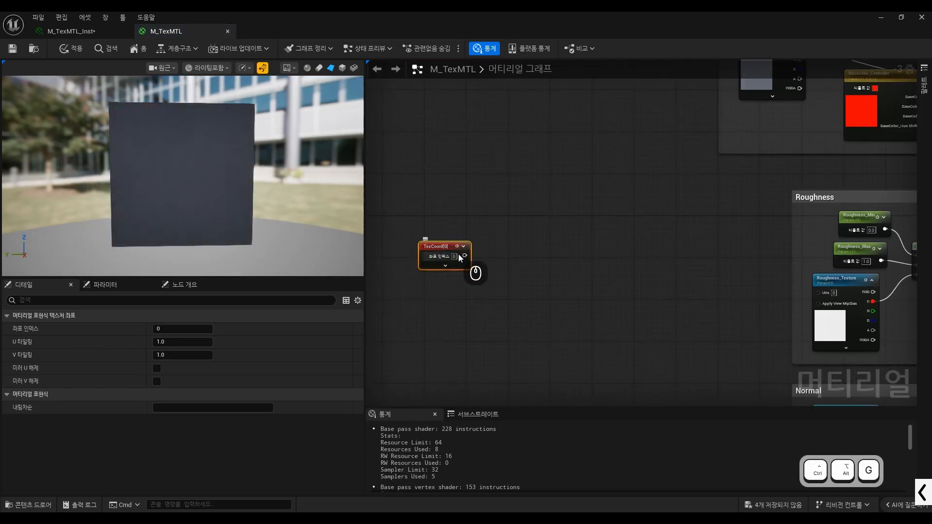
{"action": "mouse_move", "coordinate": [464, 256]}
{"action": "left_mouse_down"}
{"action": "mouse_move", "coordinate": [499, 256]}
{"action": "mouse_move", "coordinate": [499, 247]}
{"action": "mouse_move", "coordinate": [481, 253]}
{"action": "left_mouse_up"}
{"action": "left_click", "coordinate": [480, 254]}
{"action": "scroll", "coordinate": [481, 254], "scroll_direction": "down", "scroll_amount": 2}
{"action": "scroll", "coordinate": [470, 254], "scroll_direction": "up", "scroll_amount": 4}
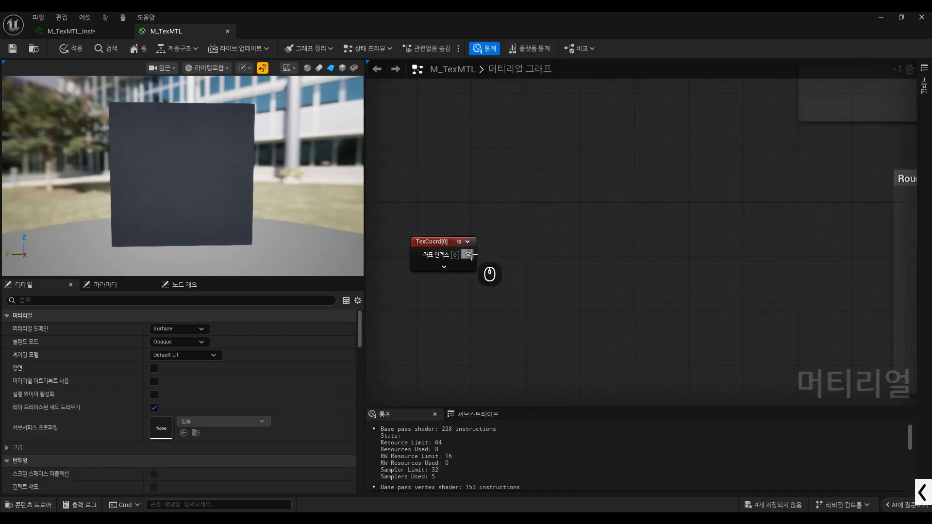
Step: Add a Multiply node beside TexCoord and connect TexCoord's output to its A input
{"action": "key", "text": "m"}
{"action": "left_click", "coordinate": [510, 246]}
{"action": "left_click_drag", "start_coordinate": [469, 254], "coordinate": [532, 245]}
{"action": "scroll", "coordinate": [511, 280], "scroll_direction": "down", "scroll_amount": 1}
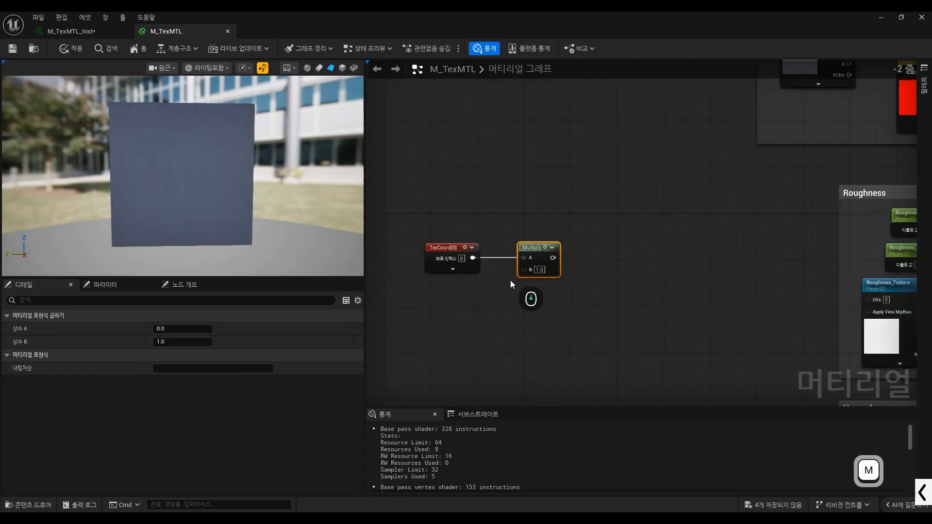
Step: Add a Constant node beneath the Multiply node and connect it to Multiply's B input
{"action": "scroll", "coordinate": [509, 282], "scroll_direction": "up", "scroll_amount": 2}
{"action": "left_click", "coordinate": [498, 285]}
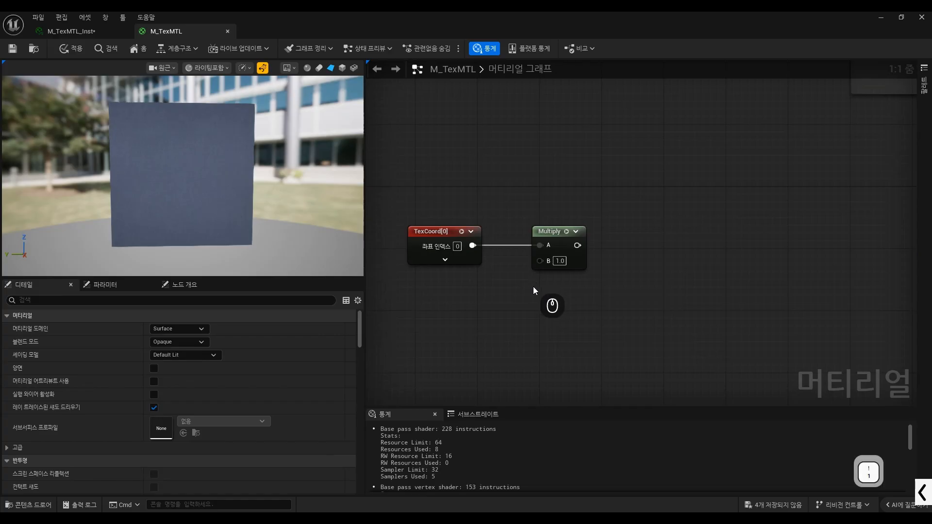
{"action": "left_click", "coordinate": [532, 286]}
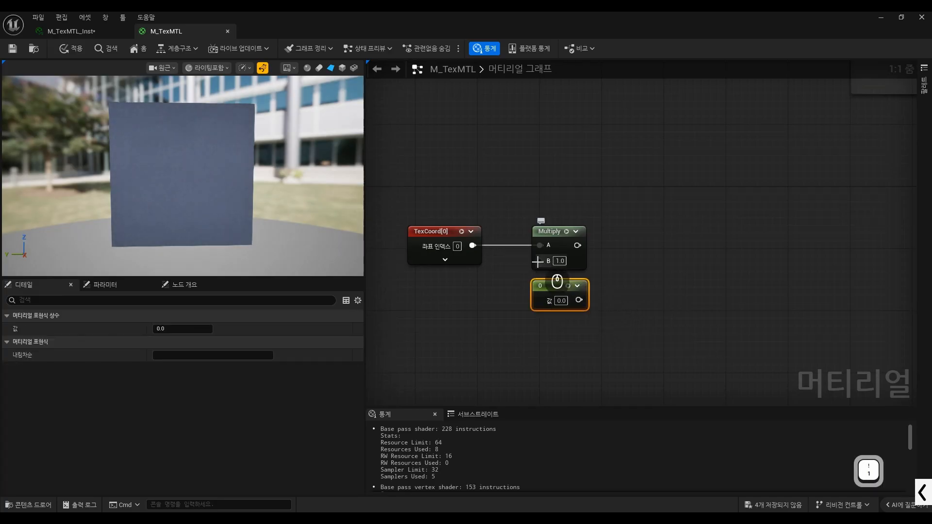
{"action": "left_click_drag", "start_coordinate": [540, 261], "coordinate": [554, 305]}
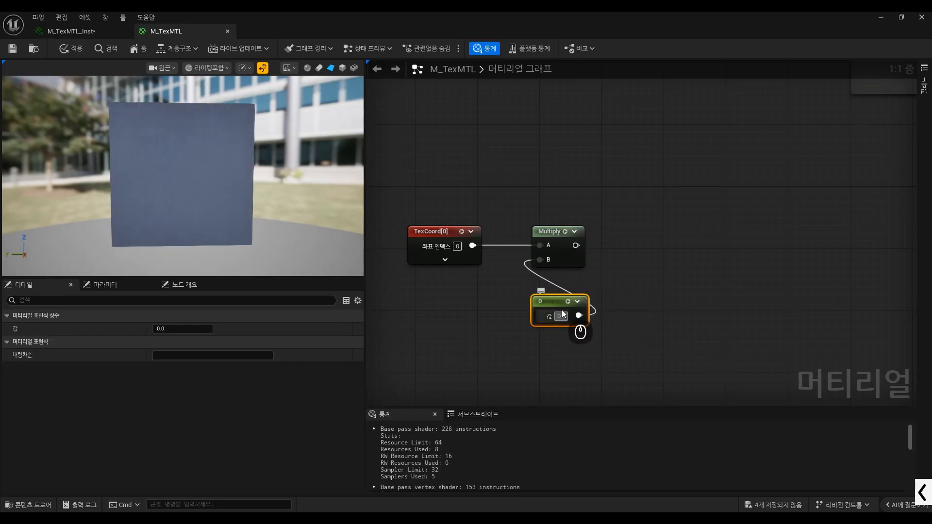
Step: Preview the Multiply node's output on the plane and level the node with TexCoord
{"action": "left_click", "coordinate": [564, 231]}
{"action": "left_click_drag", "start_coordinate": [551, 252], "coordinate": [551, 237]}
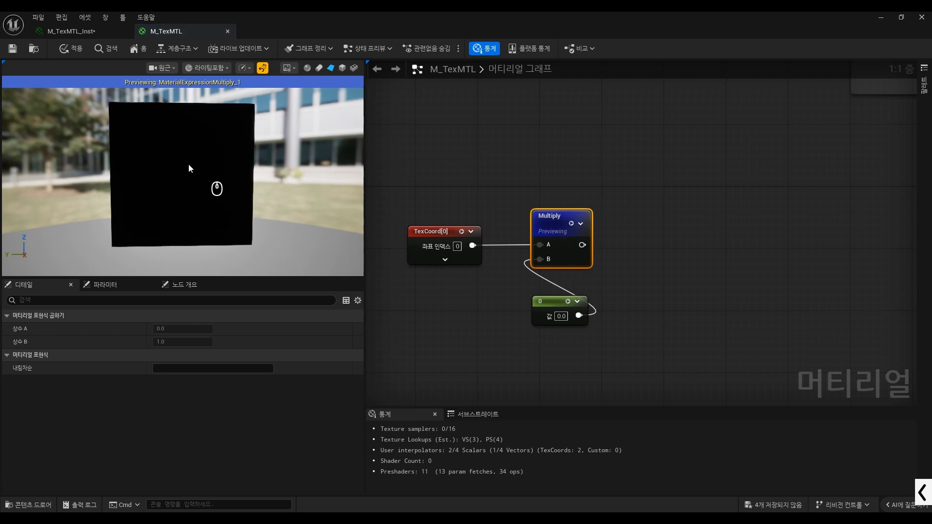
{"action": "scroll", "coordinate": [214, 194], "scroll_direction": "up", "scroll_amount": 2}
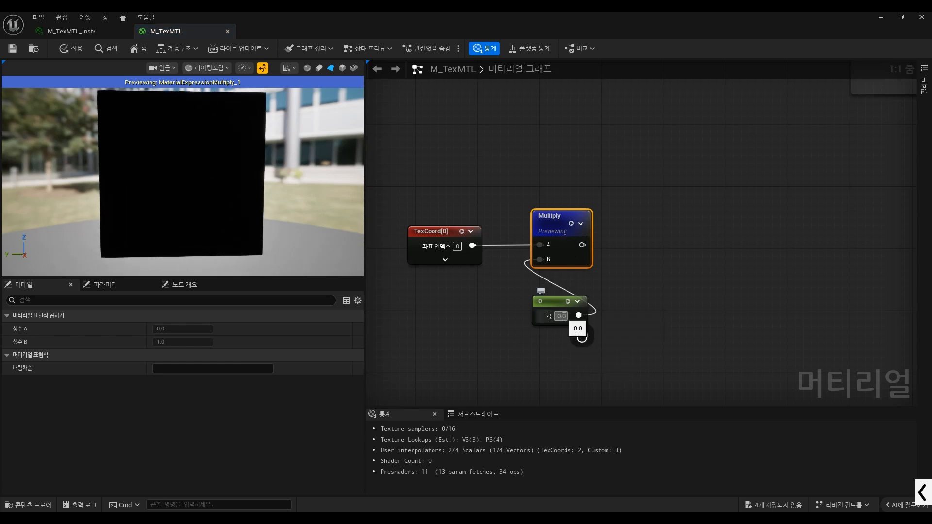
Step: Try the values 1, 2, 3, 4, 5 and 10 in the Constant node feeding Multiply
{"action": "type", "text": "1"}
{"action": "key", "text": "Return"}
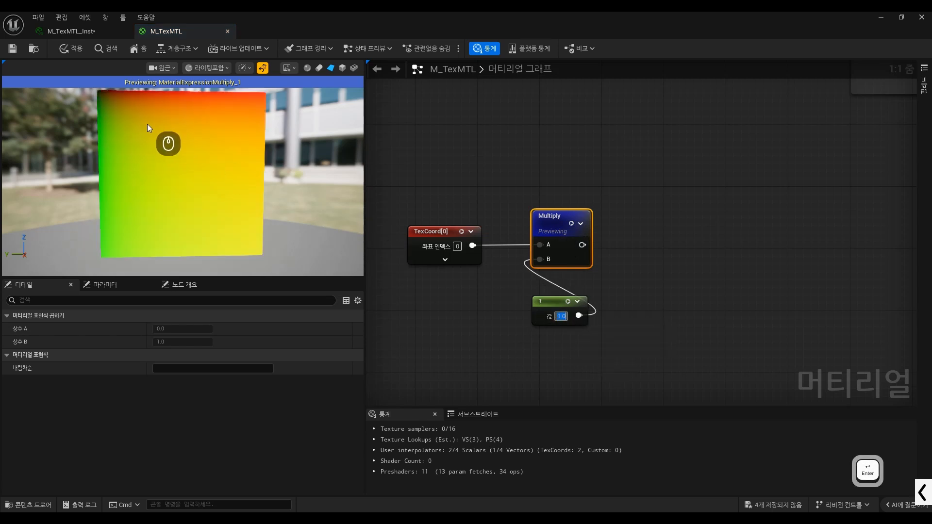
{"action": "type", "text": "2"}
{"action": "key", "text": "Return"}
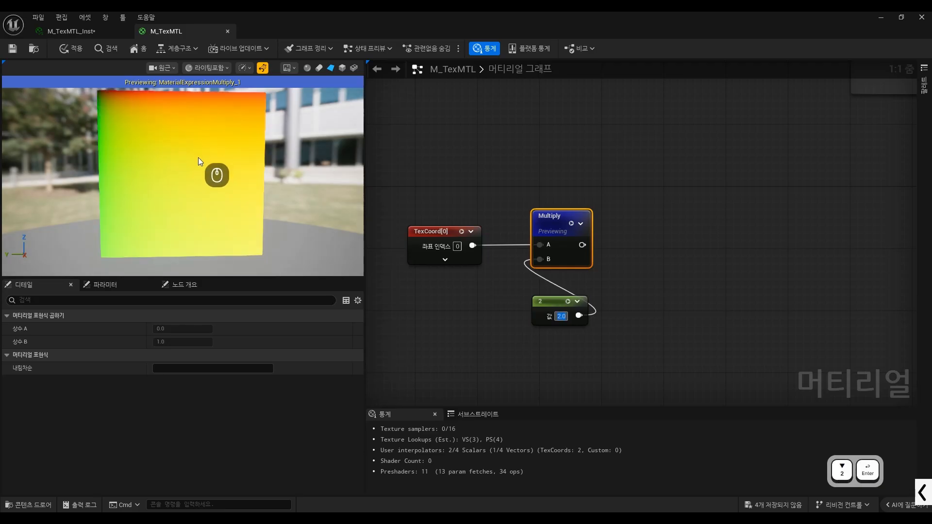
{"action": "type", "text": "3"}
{"action": "key", "text": "Return"}
{"action": "type", "text": "4"}
{"action": "key", "text": "Return"}
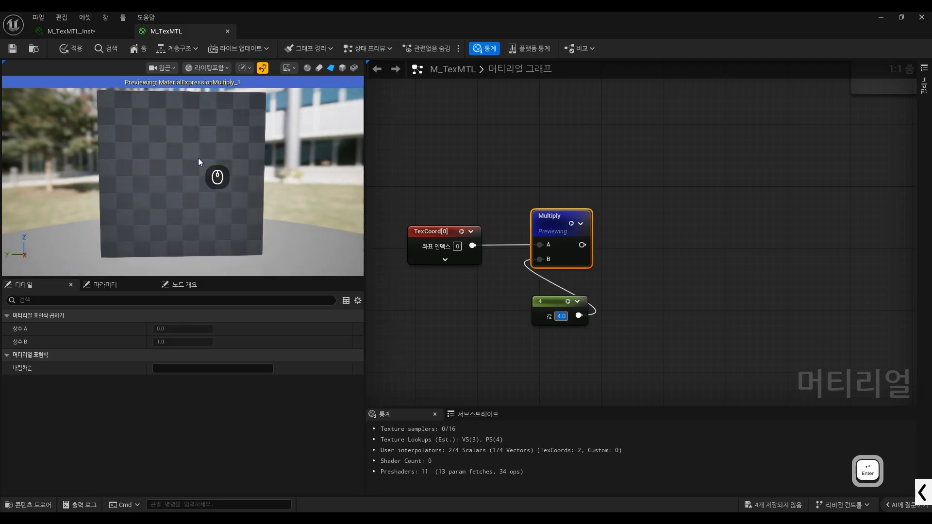
{"action": "type", "text": "5"}
{"action": "key", "text": "Return"}
{"action": "type", "text": "10"}
{"action": "key", "text": "Return"}
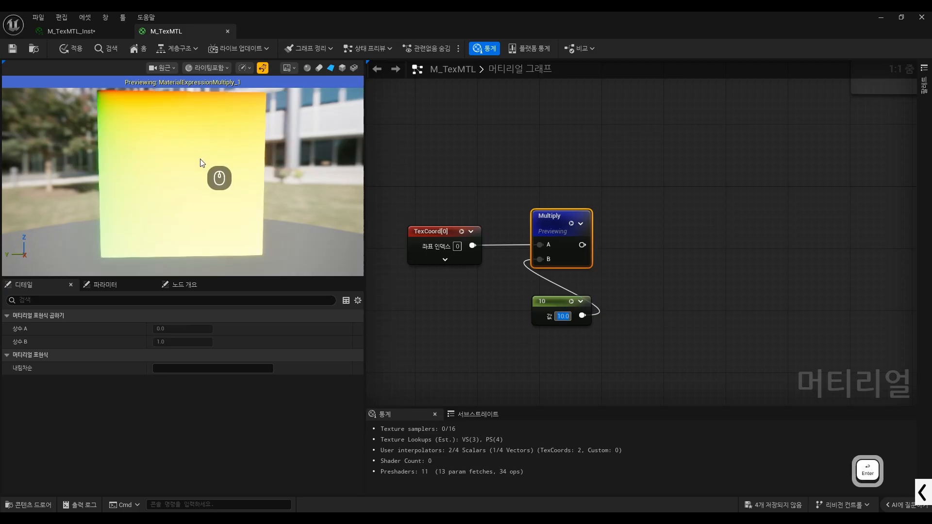
Step: Set the Constant node feeding Multiply's B input to 3 and inspect the previewed plane
{"action": "type", "text": "3"}
{"action": "key", "text": "Return"}
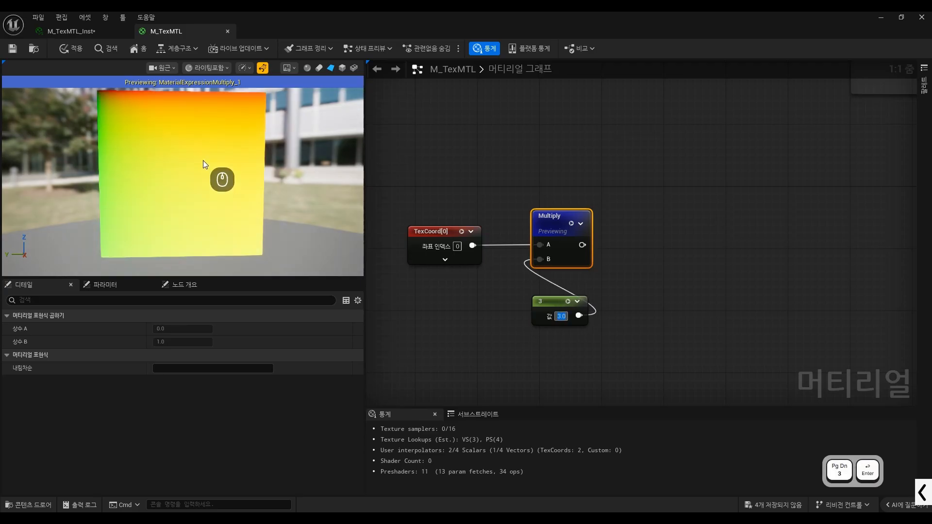
{"action": "left_click_drag", "start_coordinate": [203, 160], "coordinate": [201, 160]}
{"action": "right_click_drag", "start_coordinate": [202, 160], "coordinate": [202, 180]}
{"action": "key", "text": "ctrl+alt+g"}
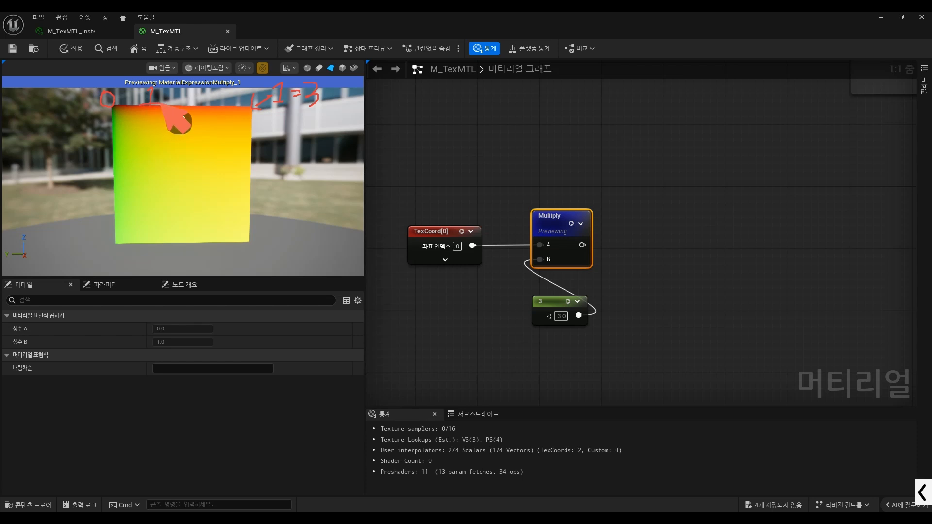
{"action": "key", "text": "ctrl+alt"}
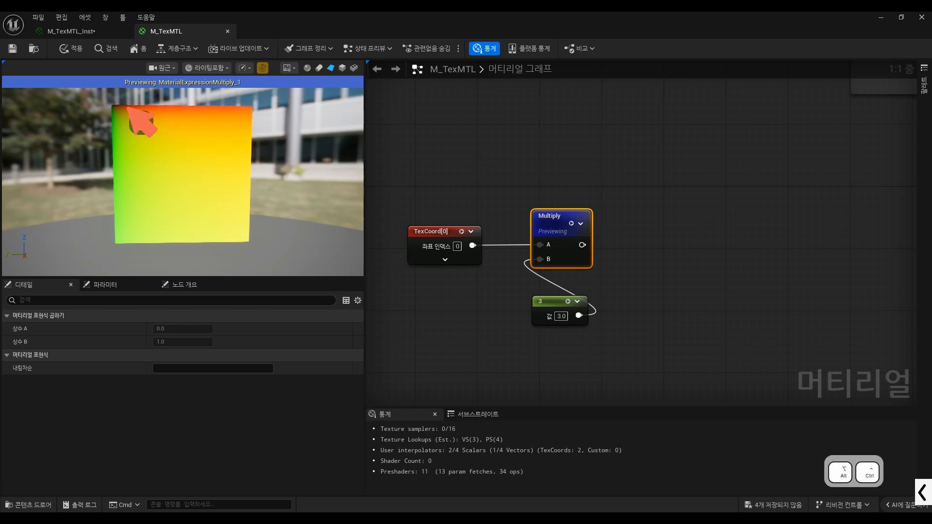
{"action": "left_click_drag", "start_coordinate": [103, 106], "coordinate": [103, 91]}
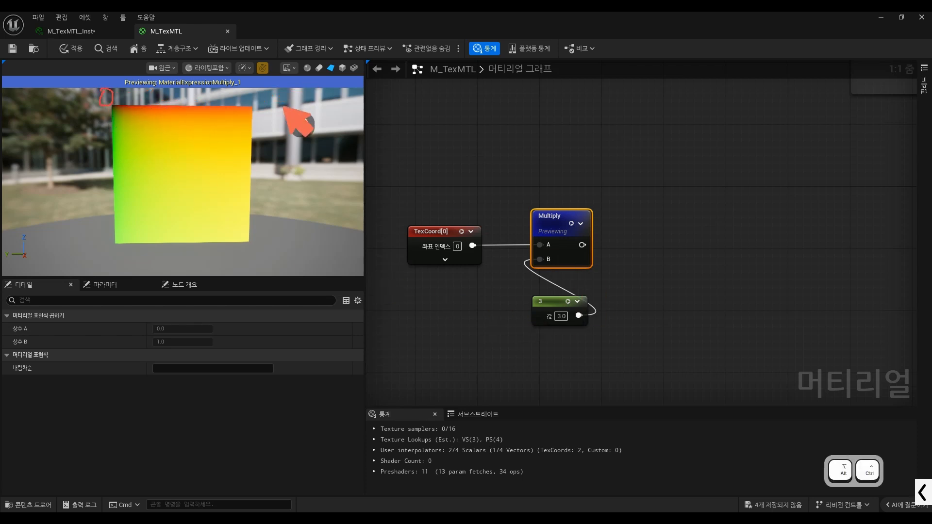
{"action": "mouse_move", "coordinate": [256, 96]}
{"action": "left_mouse_down"}
{"action": "mouse_move", "coordinate": [262, 88]}
{"action": "mouse_move", "coordinate": [262, 102]}
{"action": "left_mouse_up"}
{"action": "mouse_move", "coordinate": [254, 102]}
{"action": "left_mouse_down"}
{"action": "mouse_move", "coordinate": [301, 96]}
{"action": "mouse_move", "coordinate": [303, 117]}
{"action": "left_mouse_up"}
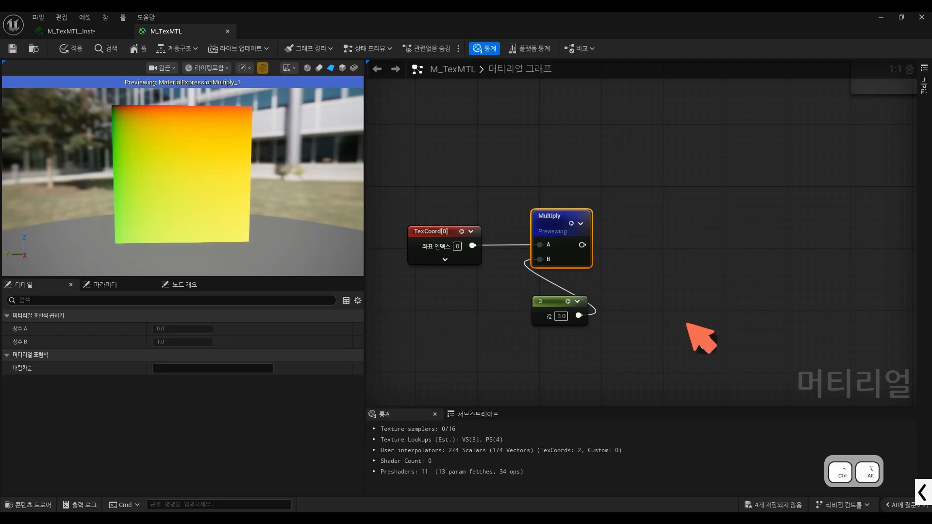
{"action": "key", "text": "ctrl+alt+g"}
{"action": "left_click_drag", "start_coordinate": [634, 272], "coordinate": [524, 317]}
{"action": "scroll", "coordinate": [535, 282], "scroll_direction": "down", "scroll_amount": 2}
{"action": "scroll", "coordinate": [551, 275], "scroll_direction": "up", "scroll_amount": 2}
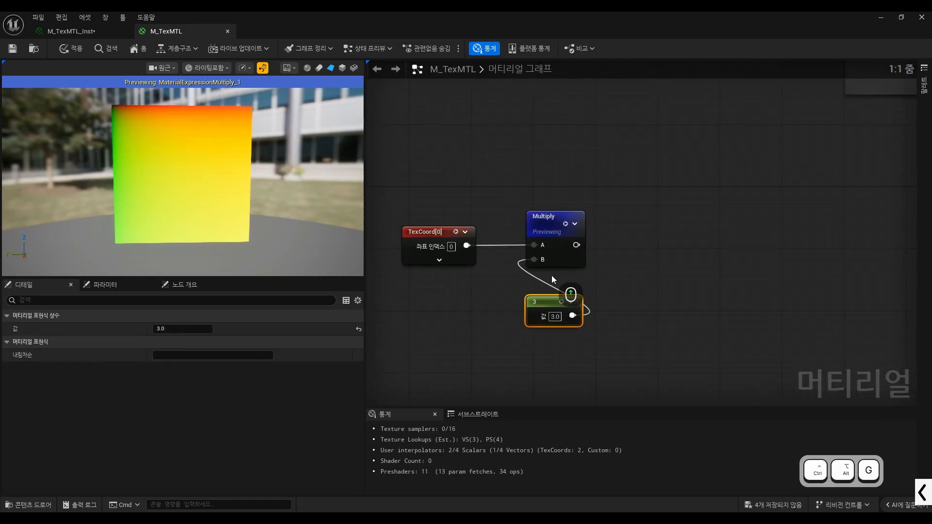
{"action": "key", "text": "ctrl+alt+g"}
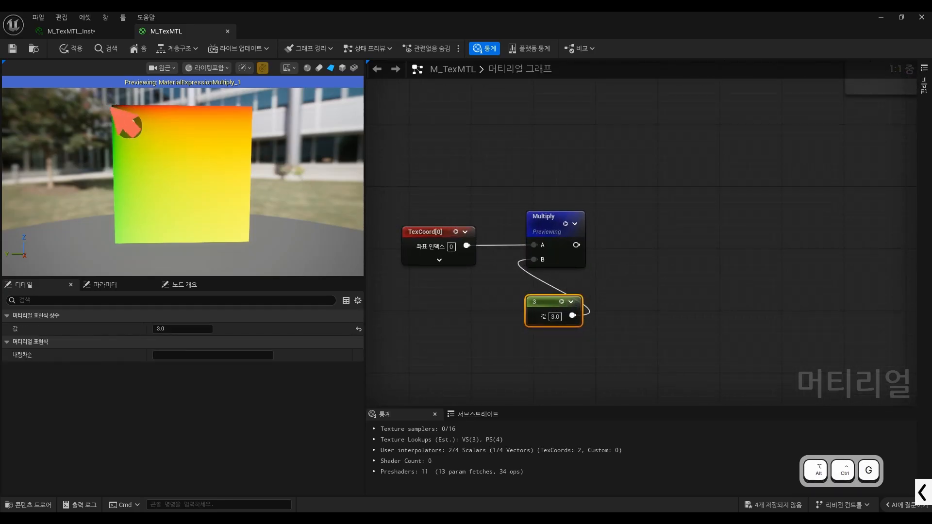
{"action": "mouse_move", "coordinate": [111, 104]}
{"action": "left_mouse_down"}
{"action": "mouse_move", "coordinate": [170, 116]}
{"action": "mouse_move", "coordinate": [101, 148]}
{"action": "left_mouse_up"}
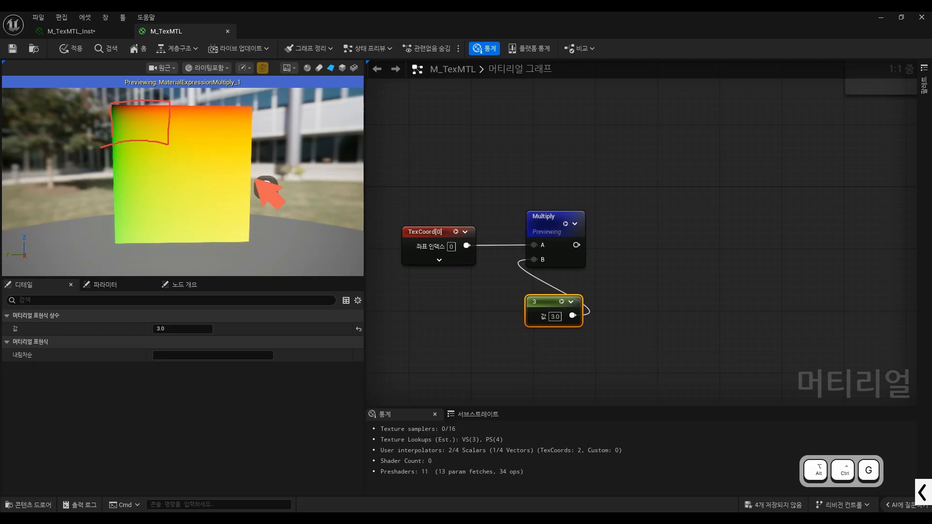
{"action": "mouse_move", "coordinate": [170, 104]}
{"action": "left_mouse_down"}
{"action": "mouse_move", "coordinate": [204, 148]}
{"action": "mouse_move", "coordinate": [180, 146]}
{"action": "left_mouse_up"}
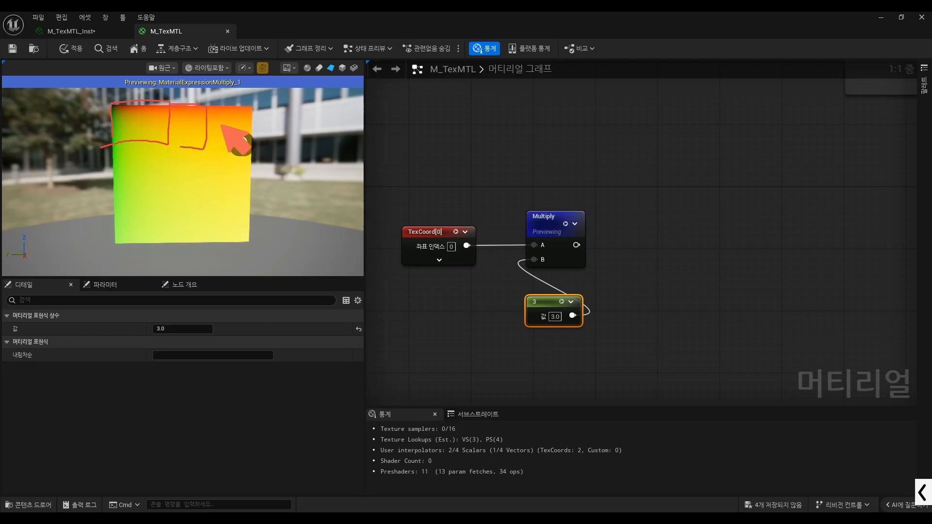
{"action": "mouse_move", "coordinate": [208, 107]}
{"action": "left_mouse_down"}
{"action": "mouse_move", "coordinate": [242, 104]}
{"action": "mouse_move", "coordinate": [244, 151]}
{"action": "mouse_move", "coordinate": [189, 155]}
{"action": "left_mouse_up"}
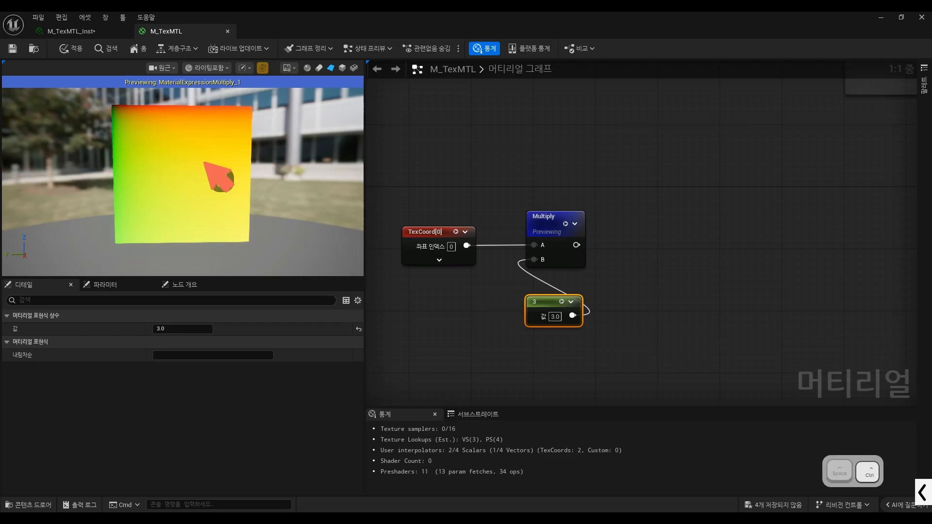
{"action": "key", "text": "ctrl+alt+g"}
Step: Stop previewing the Multiply node and move it back in line with TexCoord
{"action": "left_click", "coordinate": [648, 241]}
{"action": "scroll", "coordinate": [605, 235], "scroll_direction": "down", "scroll_amount": 1}
{"action": "scroll", "coordinate": [585, 230], "scroll_direction": "up", "scroll_amount": 1}
{"action": "left_click", "coordinate": [566, 223]}
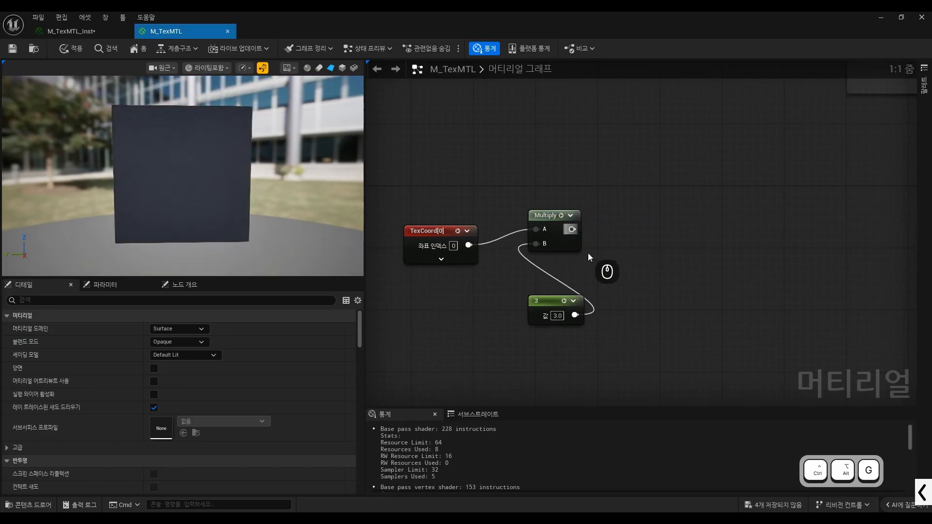
{"action": "left_click", "coordinate": [551, 229]}
Step: Add a Frac node beside the Multiply node and connect Multiply's output to its input
{"action": "right_click", "coordinate": [663, 221]}
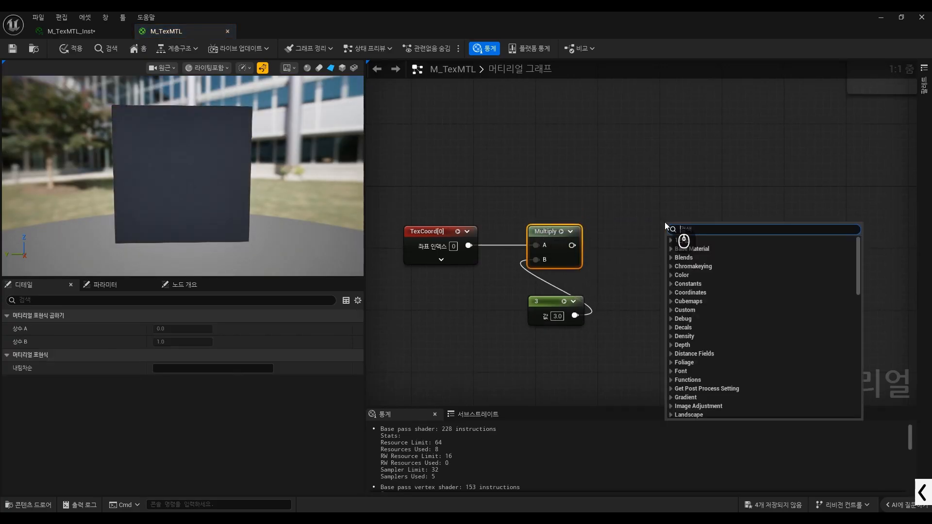
{"action": "type", "text": "frec"}
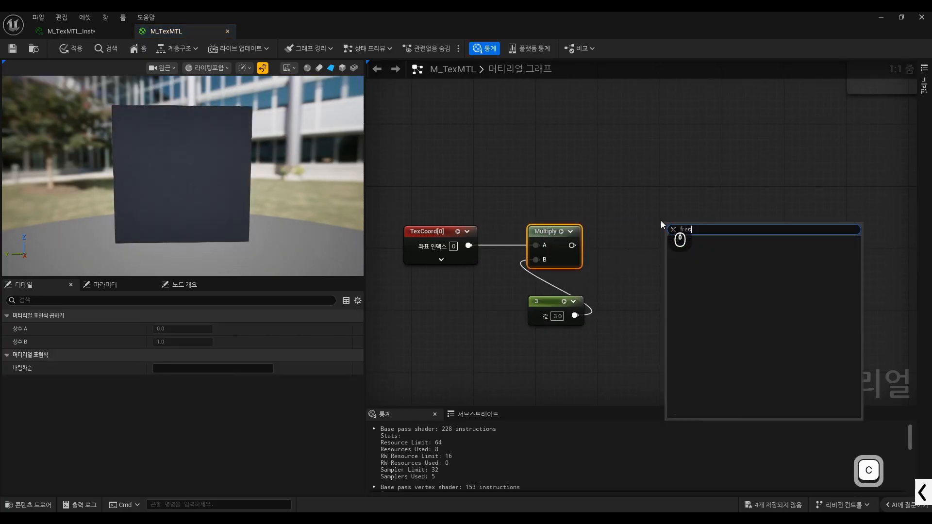
{"action": "key", "text": "BackSpace"}
{"action": "key", "text": "BackSpace"}
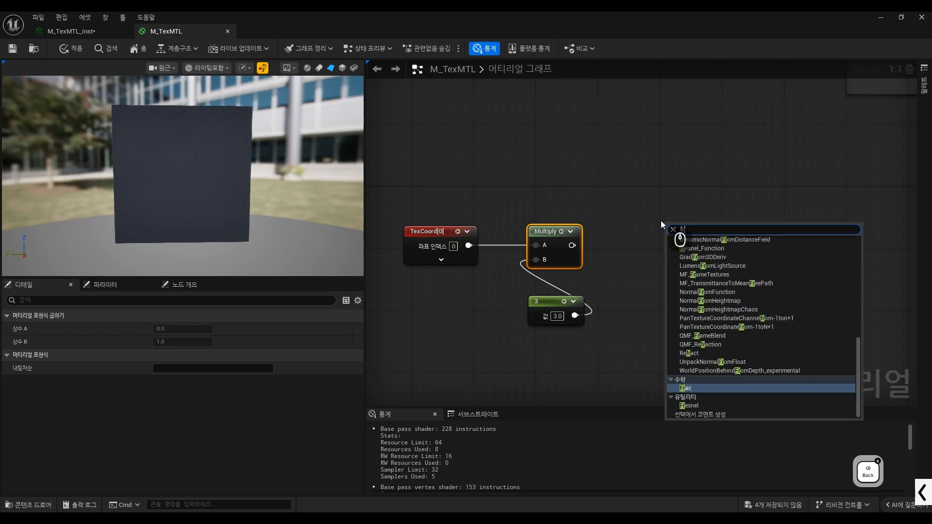
{"action": "type", "text": "ac"}
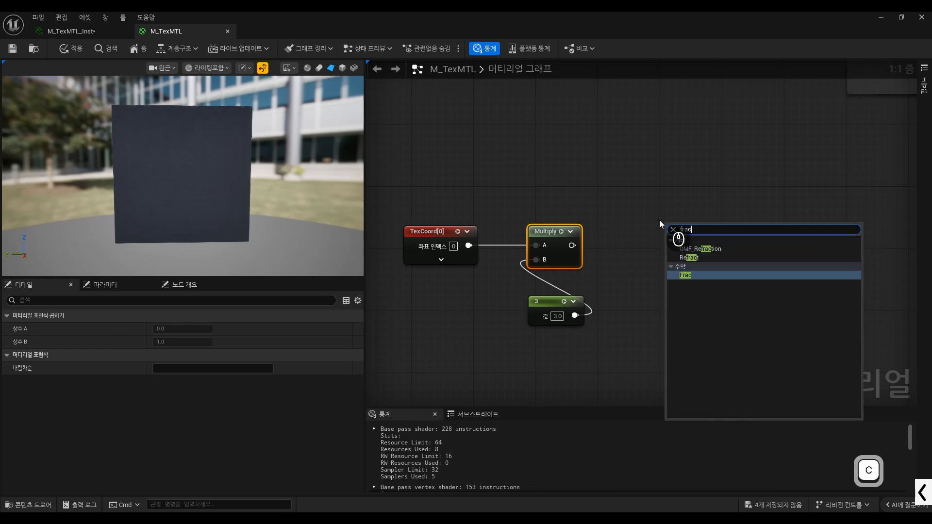
{"action": "key", "text": "Return"}
{"action": "left_click_drag", "start_coordinate": [571, 245], "coordinate": [668, 237]}
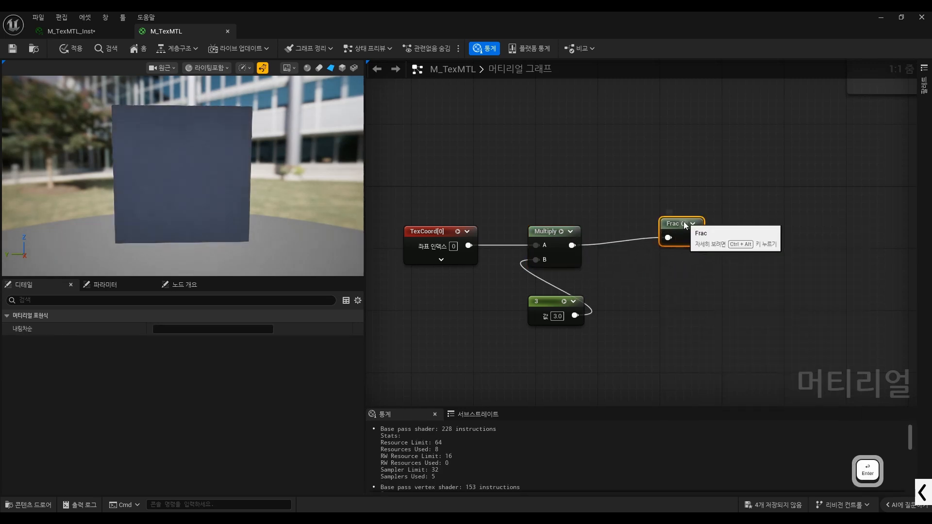
Step: Preview the Frac node's output on the plane and examine the repeated UV tiles
{"action": "key", "text": "space"}
{"action": "key", "text": "ctrl+alt+g"}
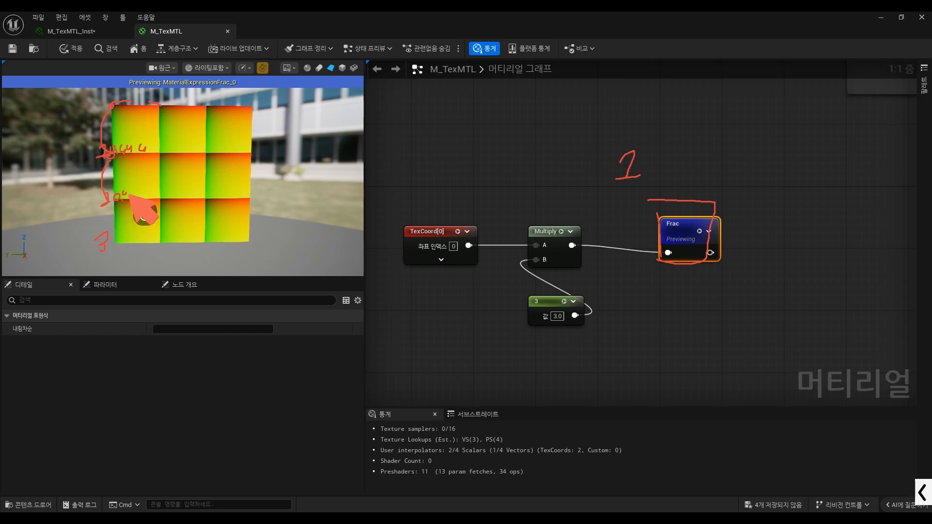
{"action": "left_click_drag", "start_coordinate": [136, 191], "coordinate": [132, 197]}
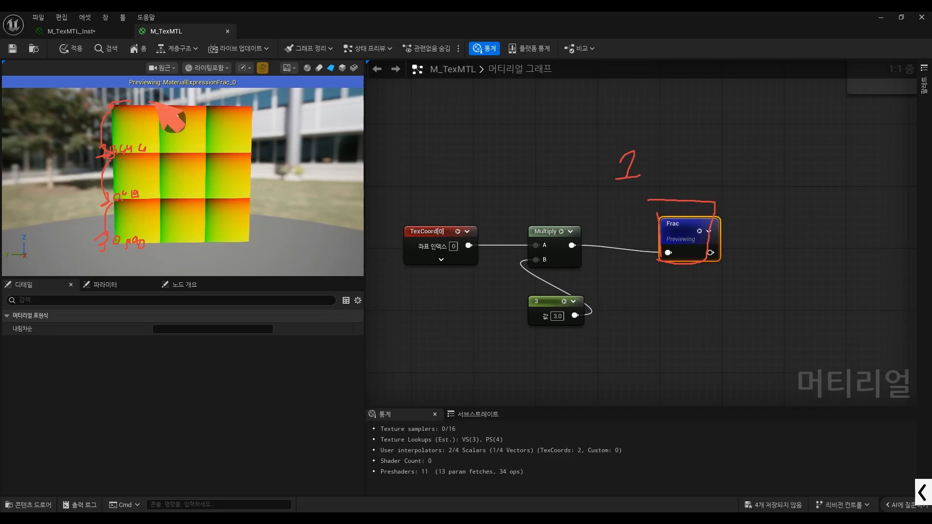
{"action": "left_click_drag", "start_coordinate": [150, 103], "coordinate": [241, 107]}
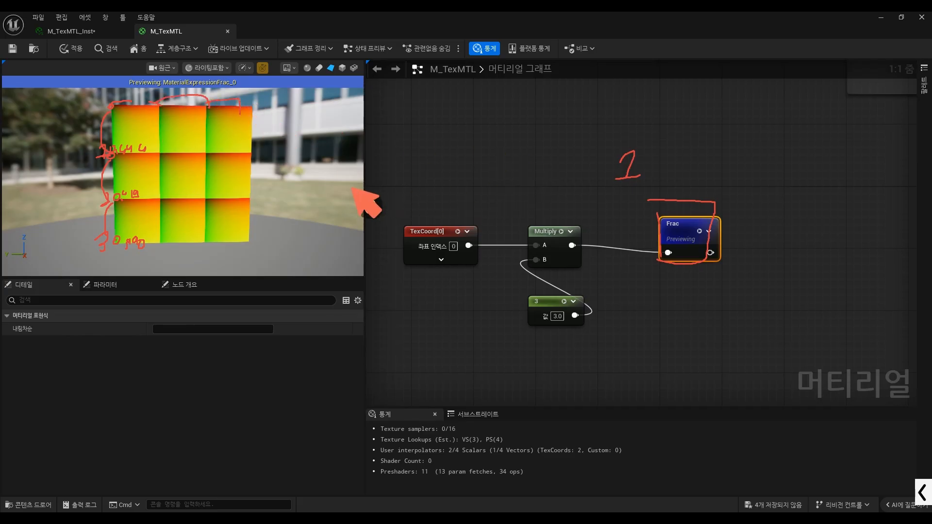
{"action": "key", "text": "ctrl+space"}
{"action": "key", "text": "ctrl+alt+g"}
Step: Connect Multiply's output to the UVs inputs of the BaseColor, Roughness, Normal and AO texture nodes
{"action": "left_click", "coordinate": [624, 285]}
{"action": "scroll", "coordinate": [586, 279], "scroll_direction": "down", "scroll_amount": 2}
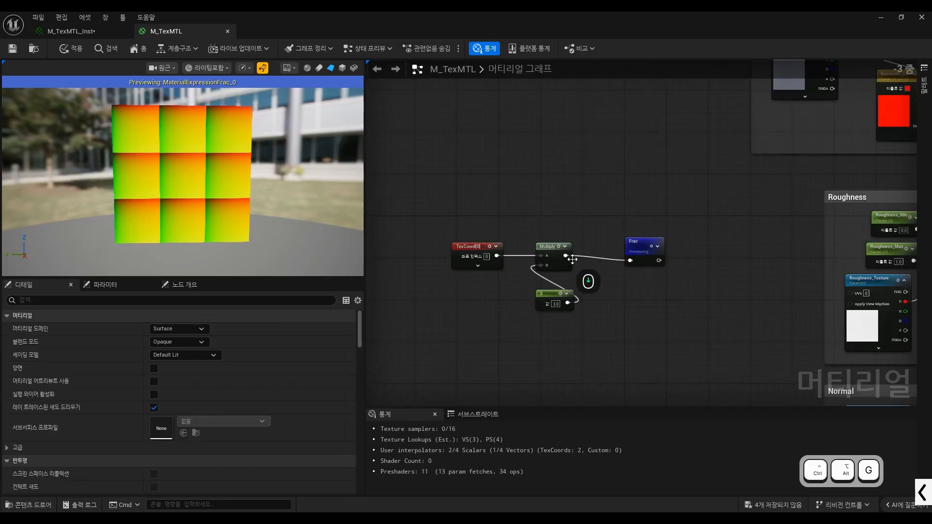
{"action": "scroll", "coordinate": [590, 238], "scroll_direction": "down", "scroll_amount": 3}
{"action": "left_click_drag", "start_coordinate": [506, 271], "coordinate": [654, 136]}
{"action": "scroll", "coordinate": [666, 135], "scroll_direction": "up", "scroll_amount": 3}
{"action": "scroll", "coordinate": [621, 137], "scroll_direction": "down", "scroll_amount": 3}
{"action": "scroll", "coordinate": [523, 269], "scroll_direction": "up", "scroll_amount": 1}
{"action": "left_click_drag", "start_coordinate": [503, 245], "coordinate": [787, 281]}
{"action": "left_click_drag", "start_coordinate": [503, 245], "coordinate": [663, 202]}
{"action": "scroll", "coordinate": [588, 130], "scroll_direction": "down", "scroll_amount": 2}
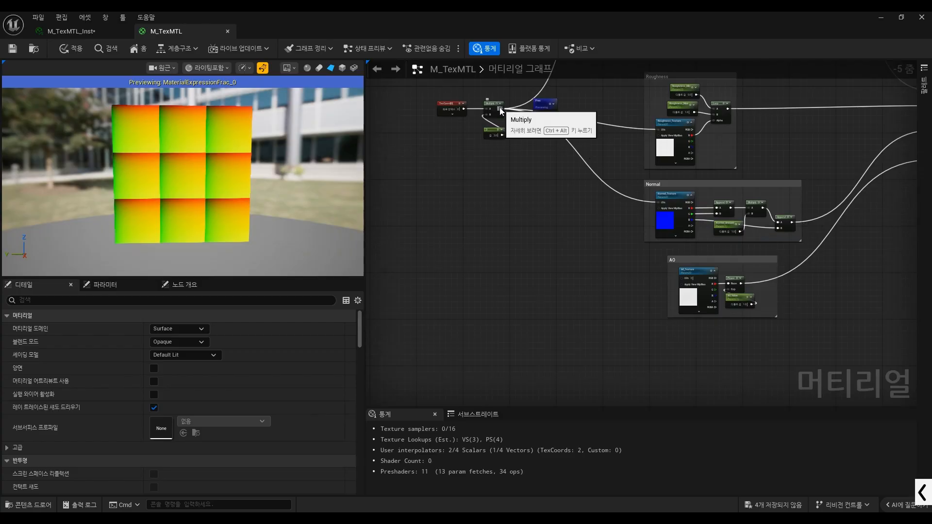
{"action": "left_click_drag", "start_coordinate": [501, 109], "coordinate": [689, 280]}
{"action": "right_click_drag", "start_coordinate": [535, 85], "coordinate": [557, 174]}
{"action": "scroll", "coordinate": [557, 175], "scroll_direction": "up", "scroll_amount": 2}
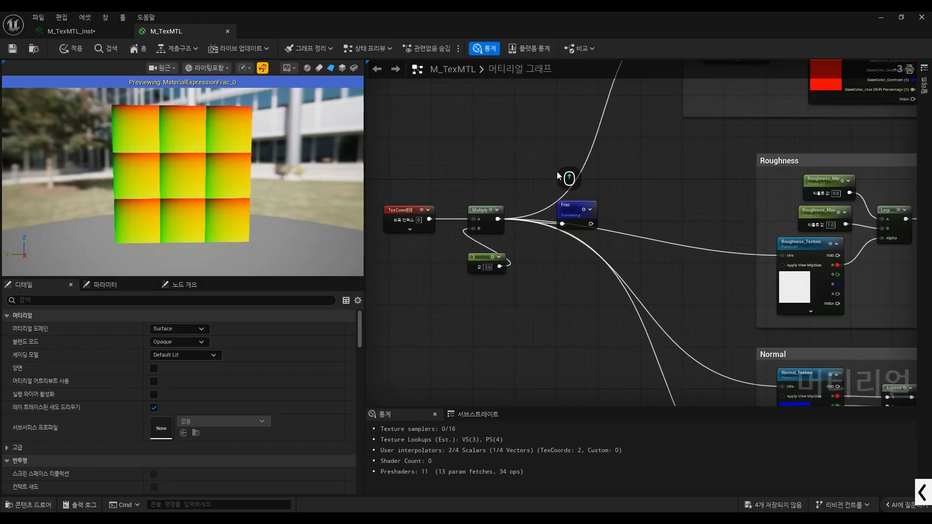
Step: Delete the Frac node and inspect the tiled material on the preview plane
{"action": "left_click", "coordinate": [564, 205]}
{"action": "key", "text": "Delete"}
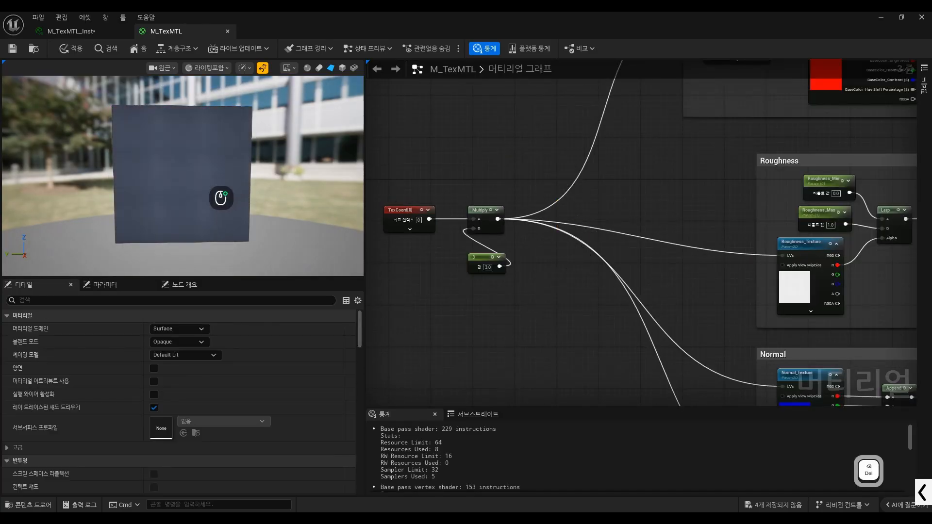
{"action": "right_click_drag", "start_coordinate": [200, 180], "coordinate": [260, 228]}
{"action": "left_click_drag", "start_coordinate": [267, 216], "coordinate": [235, 178]}
{"action": "right_click_drag", "start_coordinate": [234, 177], "coordinate": [242, 156]}
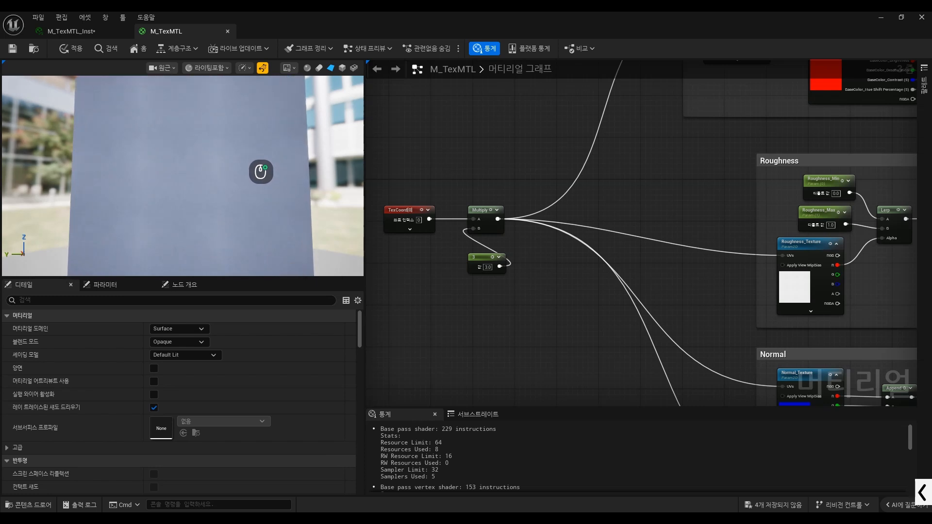
Step: Try the values 2, 1 and 0.1 in the Constant node that feeds Multiply's B input
{"action": "scroll", "coordinate": [469, 267], "scroll_direction": "up", "scroll_amount": 2}
{"action": "left_click", "coordinate": [498, 270]}
{"action": "type", "text": "2"}
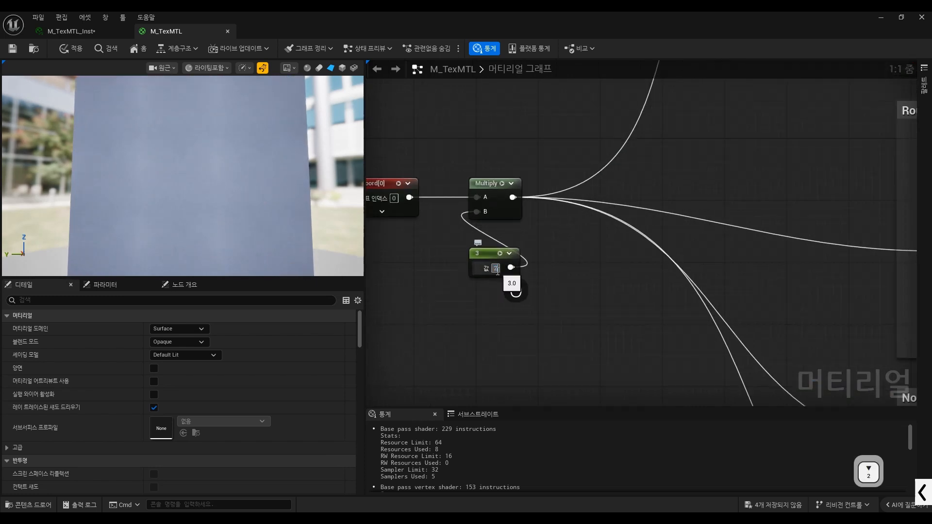
{"action": "key", "text": "Return"}
{"action": "type", "text": "1"}
{"action": "key", "text": "Return"}
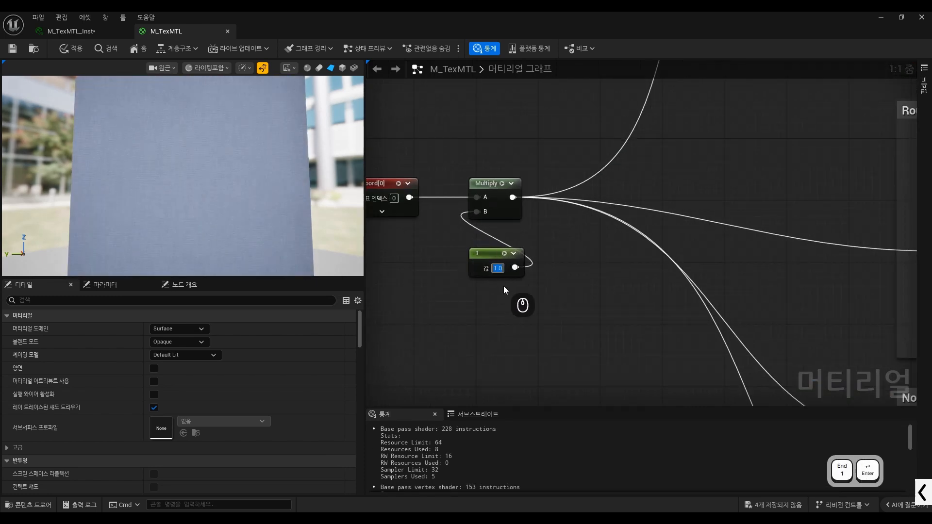
{"action": "type", "text": "0.1"}
{"action": "key", "text": "Return"}
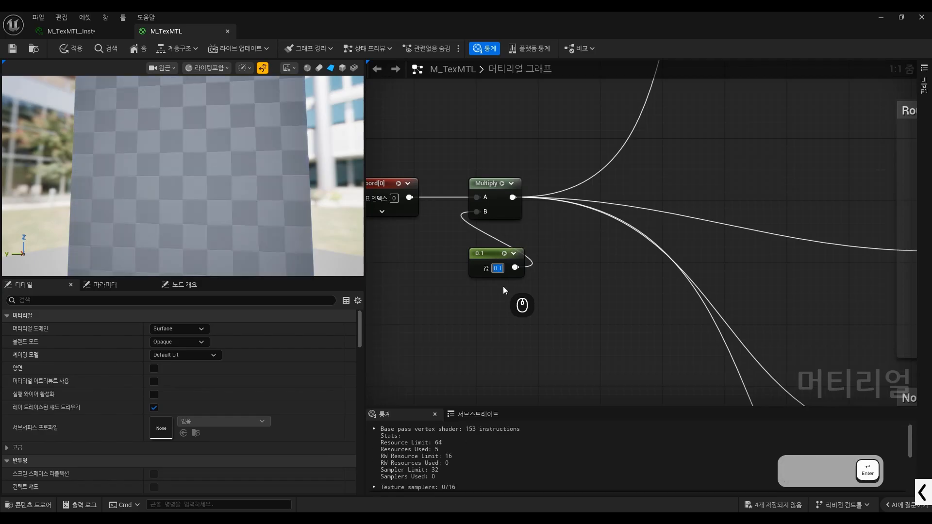
Step: Try the tiling values 0.2, 0.5, 0.8, 1, 3 and 4 in the Constant node feeding Multiply
{"action": "type", "text": "0.5"}
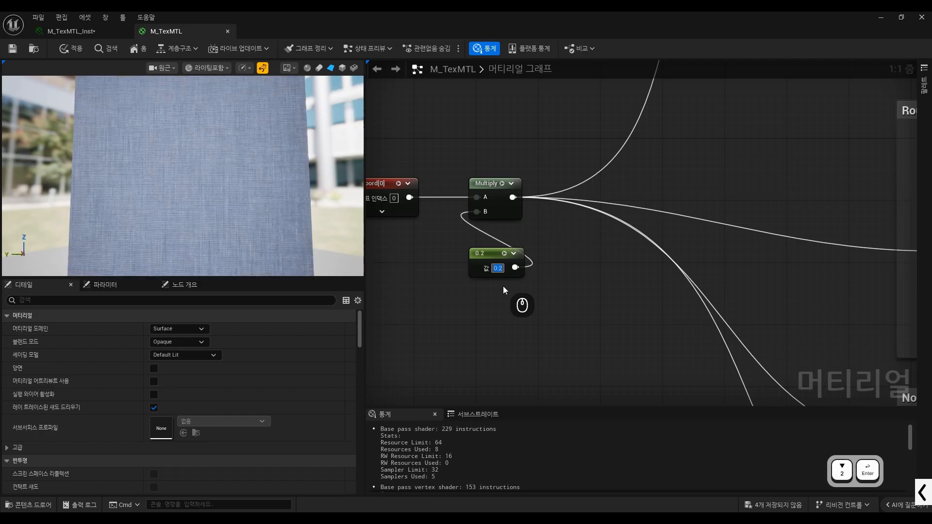
{"action": "key", "text": "Return"}
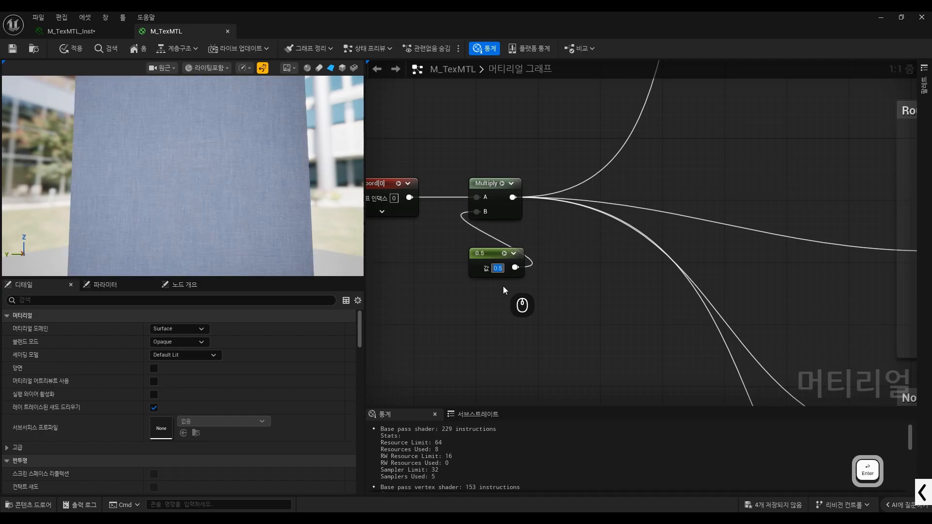
{"action": "type", "text": "0.8"}
{"action": "key", "text": "Return"}
{"action": "type", "text": "1"}
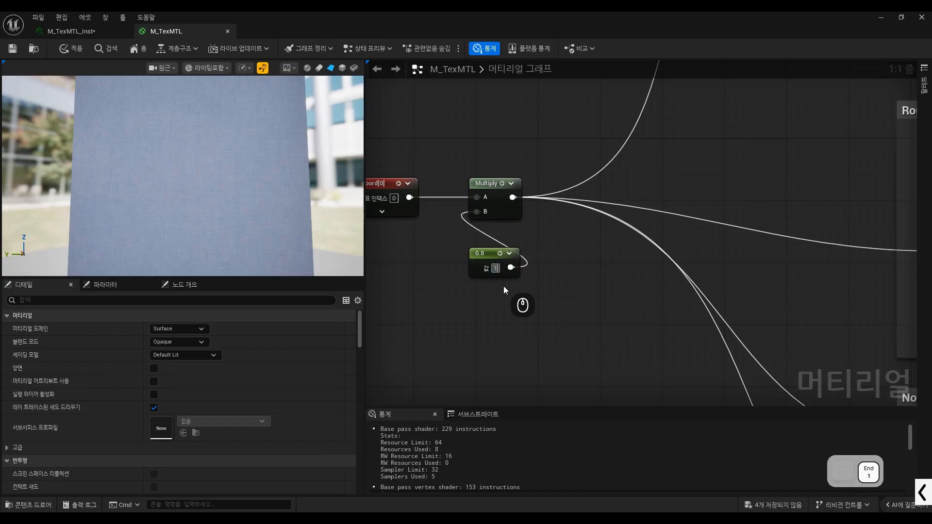
{"action": "key", "text": "Return"}
{"action": "type", "text": "3"}
{"action": "key", "text": "Return"}
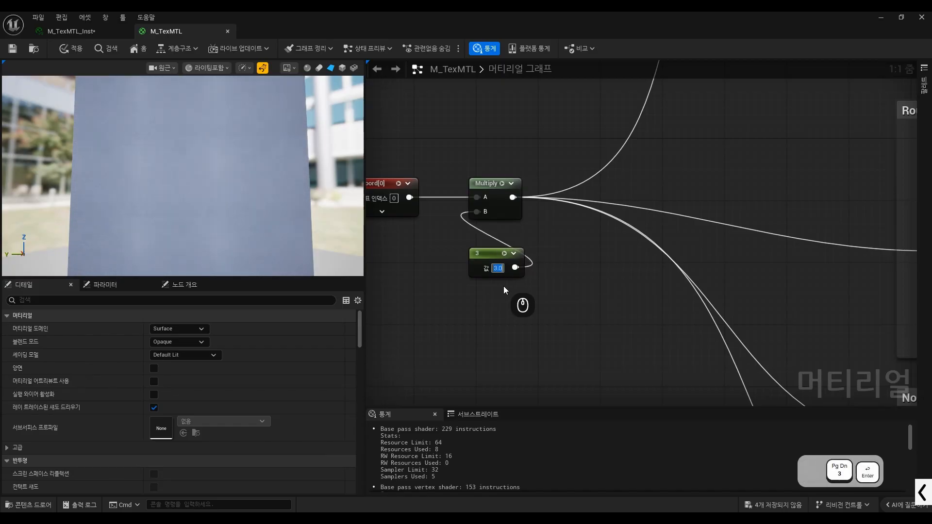
{"action": "type", "text": "4"}
{"action": "key", "text": "Return"}
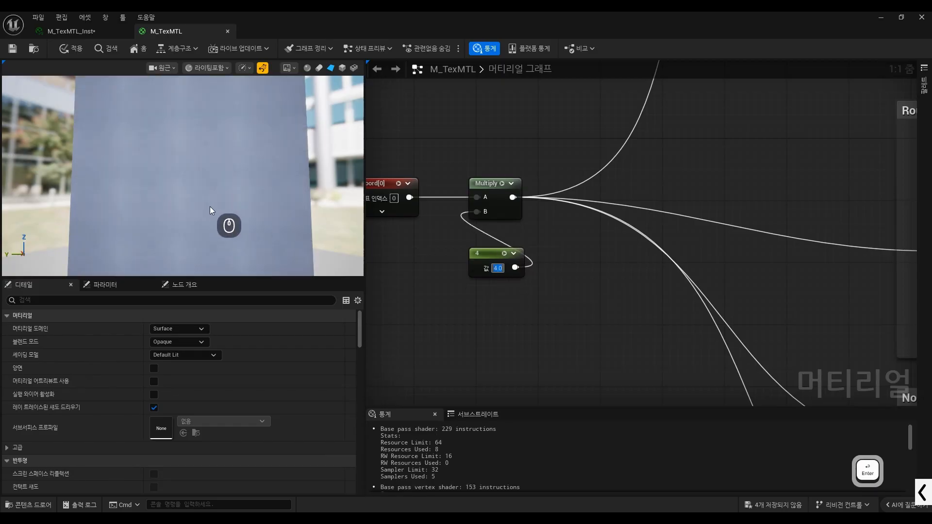
Step: Set the Constant node feeding Multiply to 10 and check the tiling on the preview plane
{"action": "type", "text": "10"}
{"action": "key", "text": "Return"}
{"action": "left_click_drag", "start_coordinate": [211, 206], "coordinate": [194, 207]}
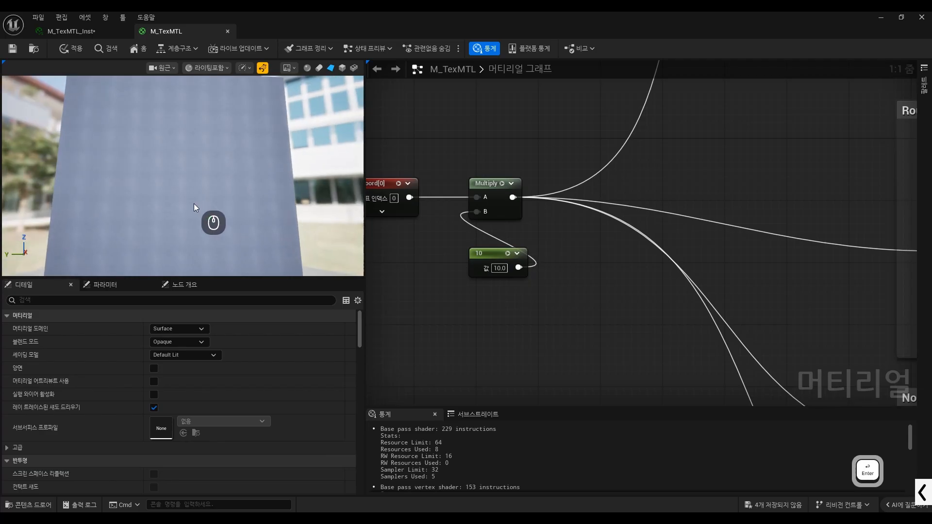
{"action": "right_click_drag", "start_coordinate": [194, 207], "coordinate": [178, 219]}
Step: Examine the repeating pattern of the tiled texture on the preview plane from close up and farther away
{"action": "key", "text": "ctrl+alt+g"}
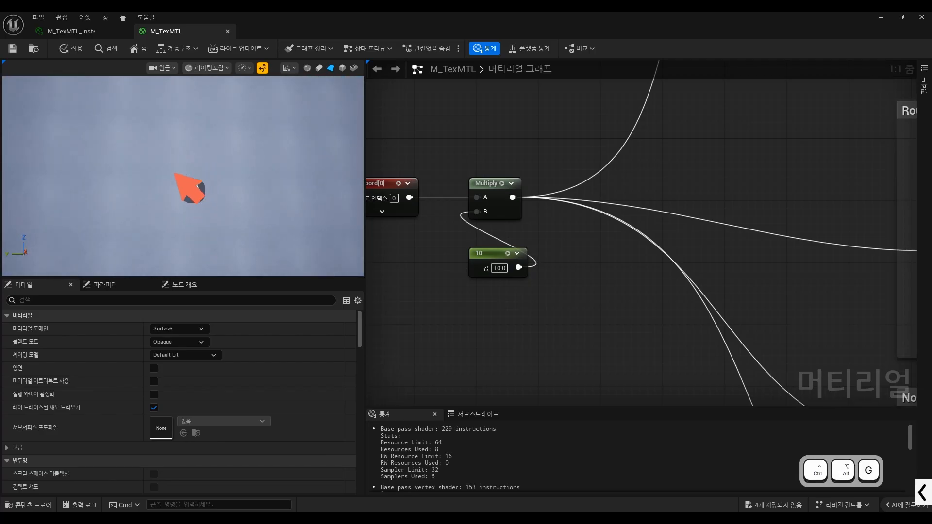
{"action": "mouse_move", "coordinate": [175, 173]}
{"action": "left_mouse_down"}
{"action": "mouse_move", "coordinate": [171, 181]}
{"action": "mouse_move", "coordinate": [233, 198]}
{"action": "mouse_move", "coordinate": [242, 166]}
{"action": "left_mouse_up"}
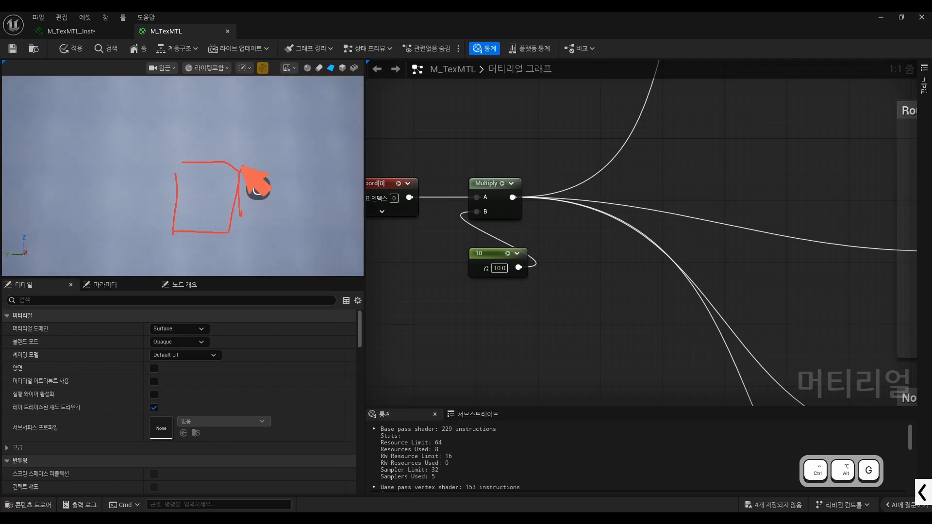
{"action": "mouse_move", "coordinate": [288, 236]}
{"action": "left_mouse_down"}
{"action": "mouse_move", "coordinate": [304, 171]}
{"action": "mouse_move", "coordinate": [332, 172]}
{"action": "left_mouse_up"}
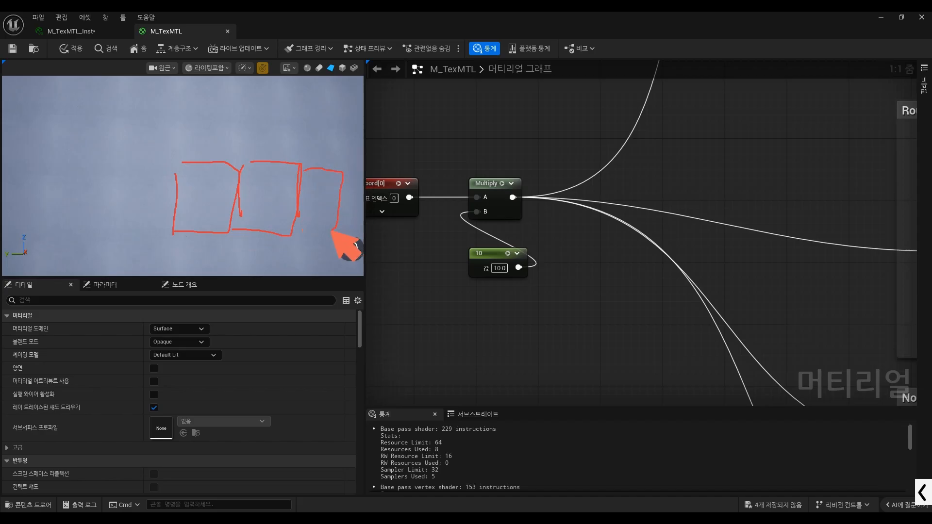
{"action": "mouse_move", "coordinate": [114, 169]}
{"action": "left_mouse_down"}
{"action": "mouse_move", "coordinate": [118, 201]}
{"action": "mouse_move", "coordinate": [177, 161]}
{"action": "mouse_move", "coordinate": [110, 237]}
{"action": "left_mouse_up"}
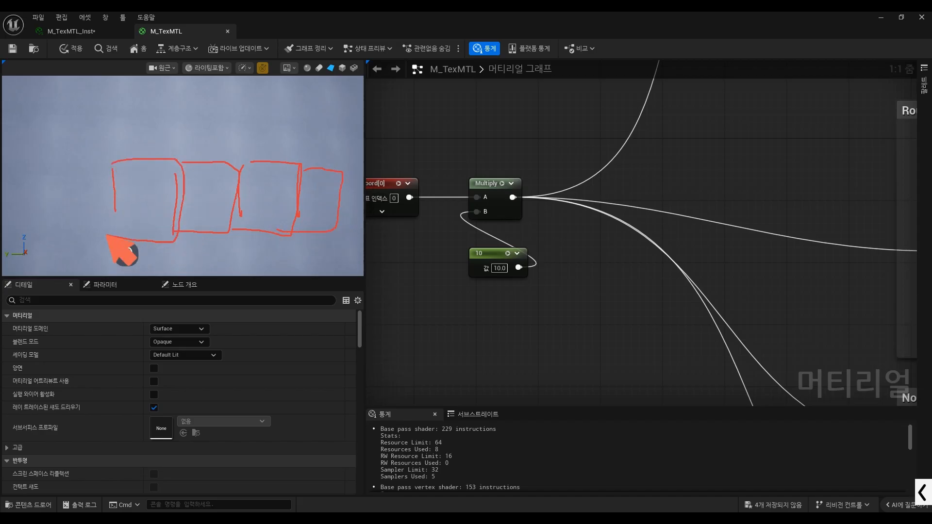
{"action": "key", "text": "ctrl+space"}
{"action": "key", "text": "ctrl+alt+g"}
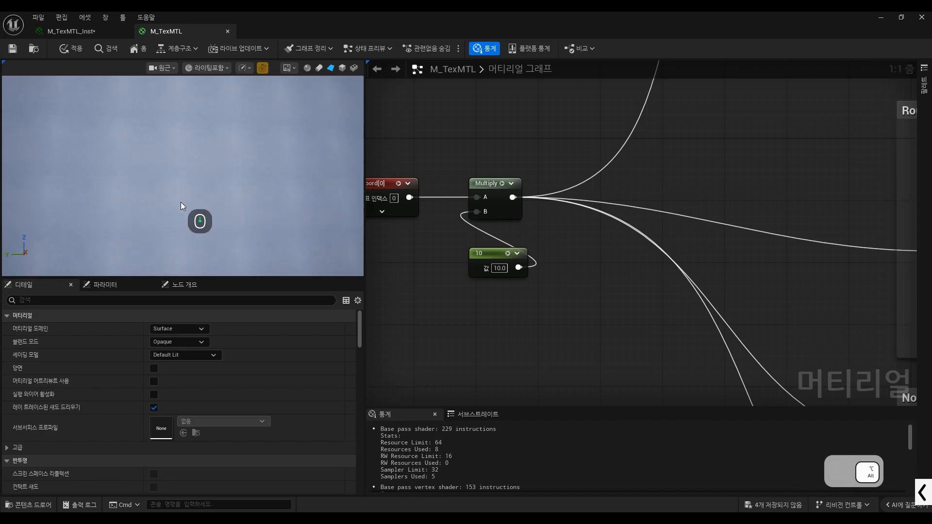
{"action": "scroll", "coordinate": [209, 192], "scroll_direction": "down", "scroll_amount": 8}
{"action": "scroll", "coordinate": [182, 184], "scroll_direction": "up", "scroll_amount": 5}
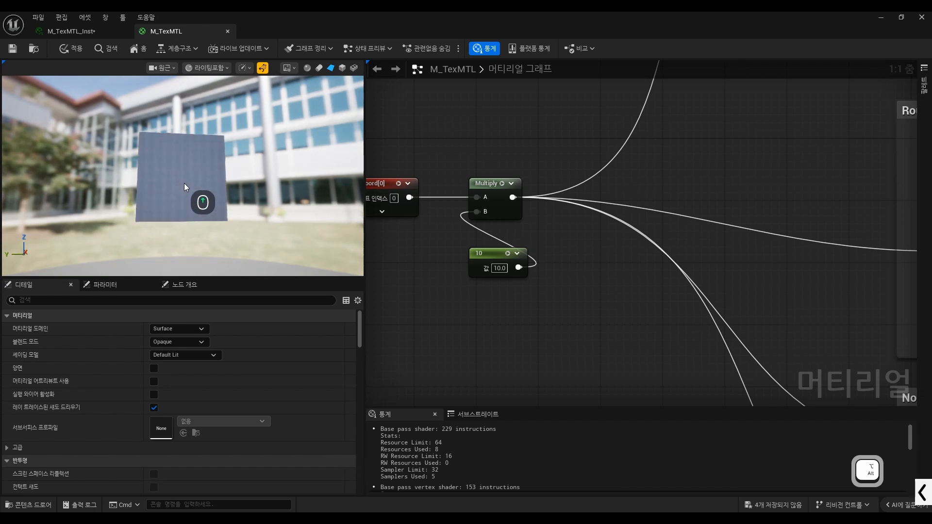
{"action": "mouse_move", "coordinate": [185, 182]}
{"action": "left_mouse_down", "text": "alt"}
{"action": "mouse_move", "coordinate": [181, 194]}
{"action": "mouse_move", "coordinate": [187, 188]}
{"action": "left_mouse_up", "text": "alt"}
{"action": "scroll", "coordinate": [186, 188], "scroll_direction": "up", "scroll_amount": 1}
Step: Move the Multiply node and its Constant node together closer to TexCoord
{"action": "left_click_drag", "start_coordinate": [545, 163], "coordinate": [478, 224]}
{"action": "scroll", "coordinate": [582, 209], "scroll_direction": "down", "scroll_amount": 2}
{"action": "scroll", "coordinate": [551, 222], "scroll_direction": "up", "scroll_amount": 2}
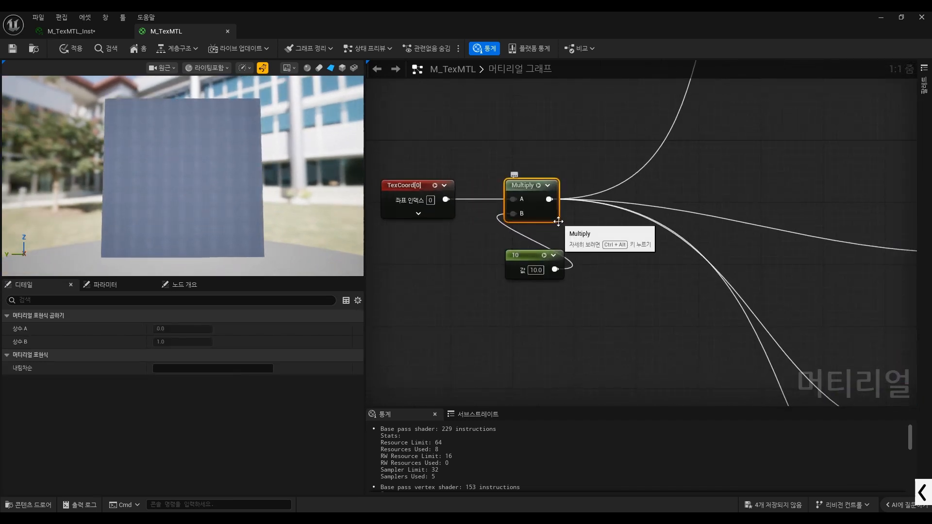
{"action": "right_click_drag", "start_coordinate": [566, 226], "coordinate": [586, 236]}
{"action": "left_click_drag", "start_coordinate": [507, 204], "coordinate": [549, 316]}
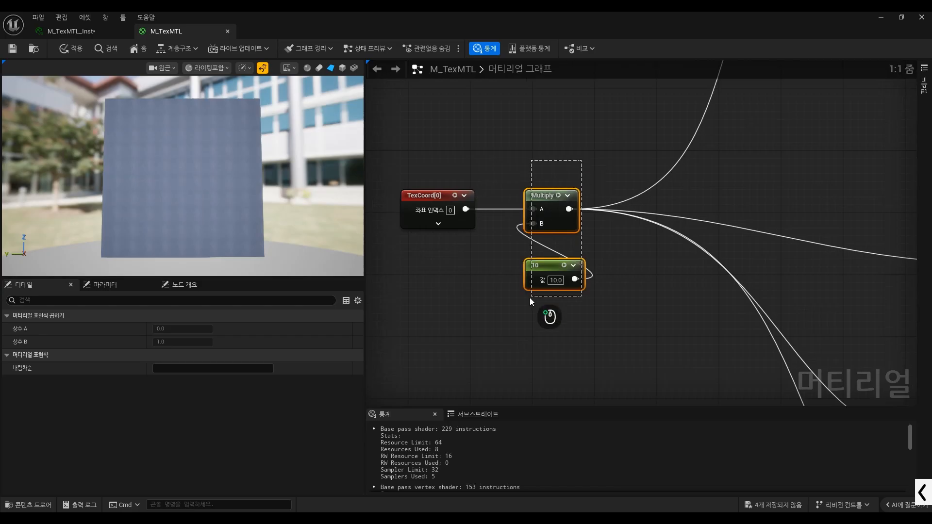
{"action": "left_click_drag", "start_coordinate": [542, 196], "coordinate": [518, 196]}
{"action": "left_click", "coordinate": [597, 194]}
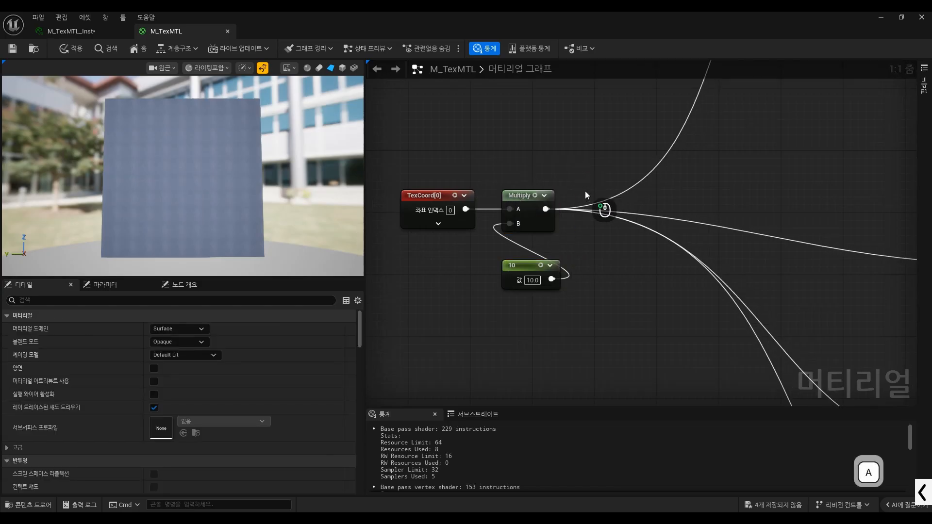
Step: Insert an Add node after Multiply, transferring the texture UV connections to its output and feeding Multiply's output into A
{"action": "left_click", "coordinate": [584, 192]}
{"action": "left_click_drag", "start_coordinate": [544, 212], "coordinate": [624, 210], "text": "ctrl"}
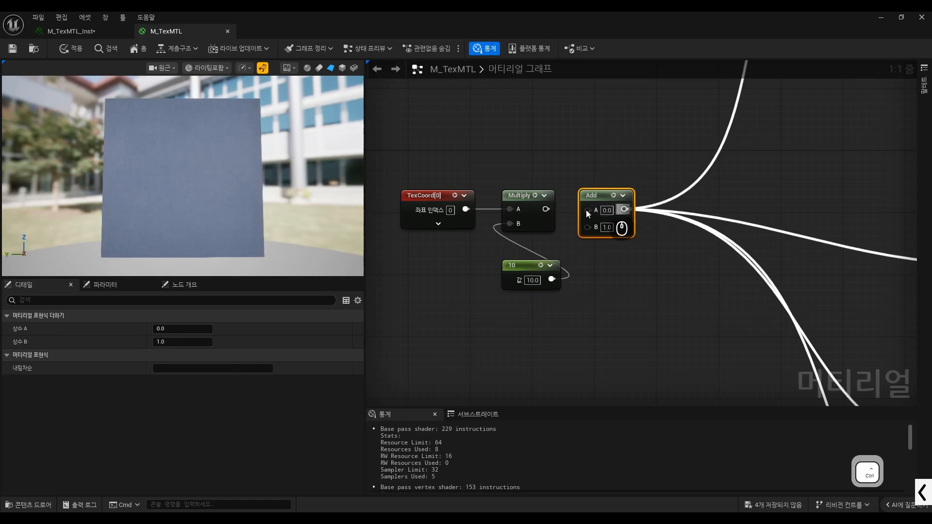
{"action": "left_click_drag", "start_coordinate": [546, 209], "coordinate": [610, 198]}
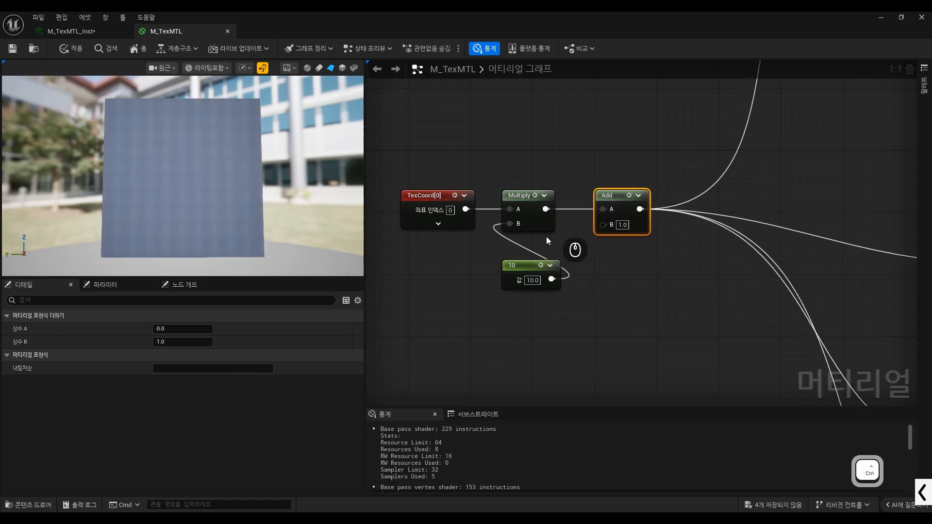
Step: Move the Constant node feeding Multiply to just below TexCoord
{"action": "scroll", "coordinate": [534, 242], "scroll_direction": "down", "scroll_amount": 1}
{"action": "scroll", "coordinate": [521, 262], "scroll_direction": "up", "scroll_amount": 1}
{"action": "left_click_drag", "start_coordinate": [516, 263], "coordinate": [454, 266]}
{"action": "left_click", "coordinate": [609, 260]}
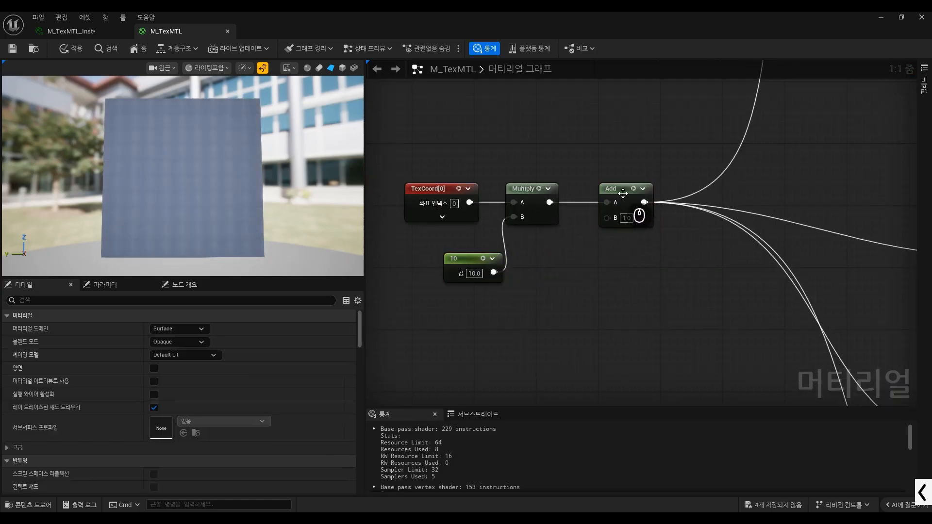
Step: Preview the Add node's output on the plane
{"action": "left_click", "coordinate": [633, 189]}
{"action": "right_click_drag", "start_coordinate": [145, 175], "coordinate": [170, 138]}
{"action": "mouse_move", "coordinate": [171, 163]}
{"action": "left_mouse_down"}
{"action": "mouse_move", "coordinate": [171, 174]}
{"action": "mouse_move", "coordinate": [193, 183]}
{"action": "mouse_move", "coordinate": [180, 162]}
{"action": "left_mouse_up"}
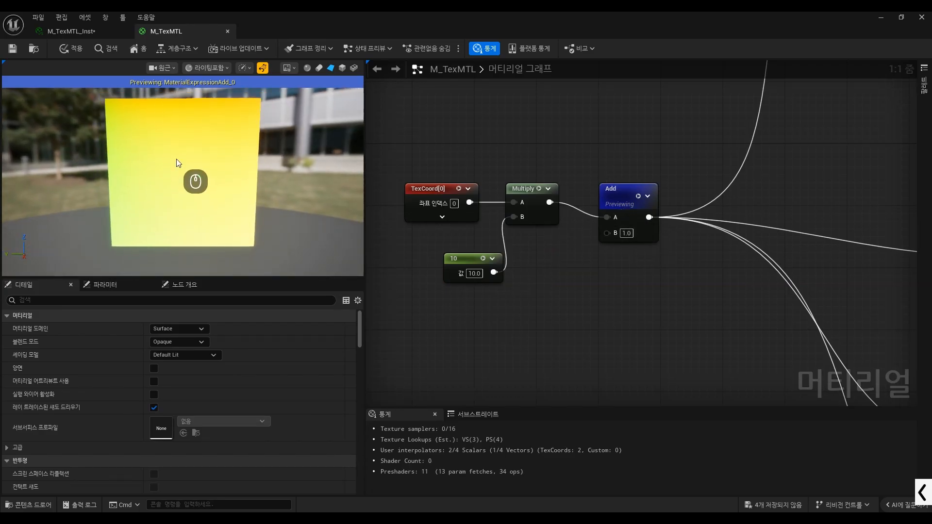
Step: Set the Add node's B value to 0
{"action": "key", "text": "ctrl+alt+g"}
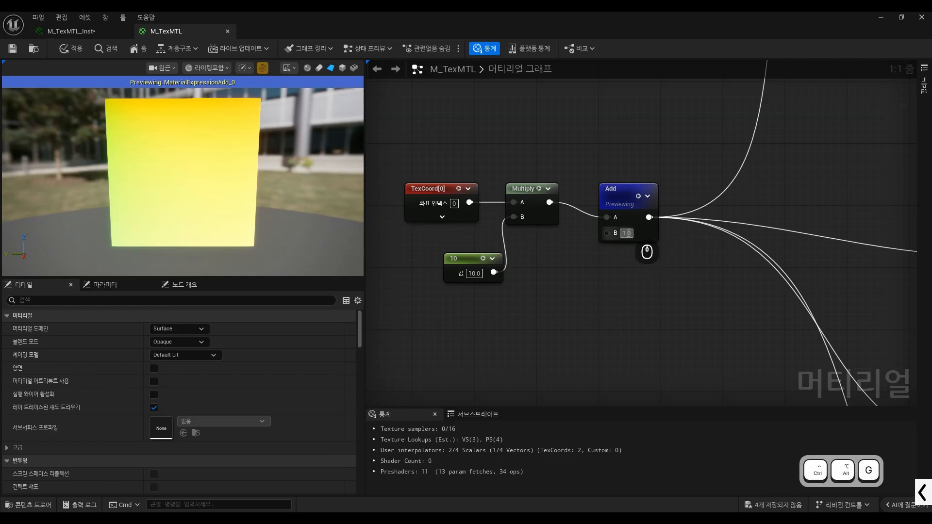
{"action": "type", "text": "0"}
{"action": "key", "text": "Return"}
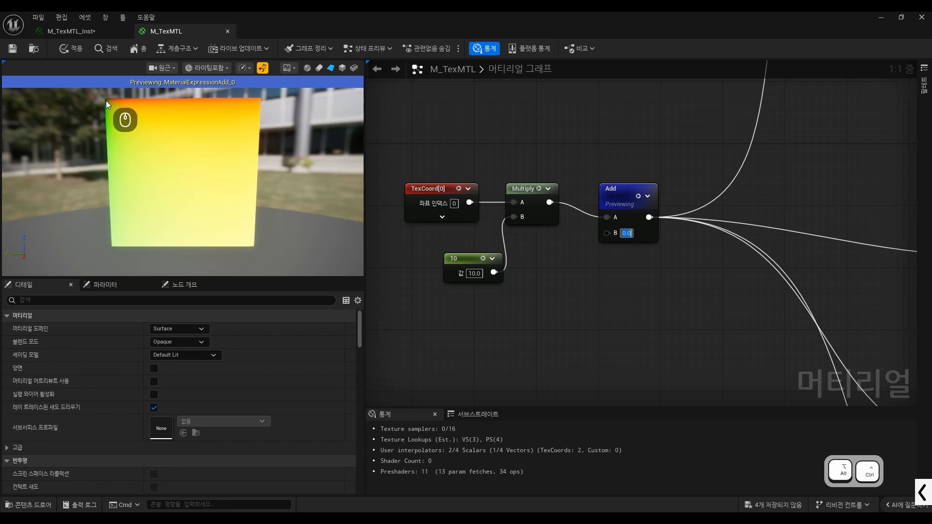
{"action": "key", "text": "ctrl+alt+g"}
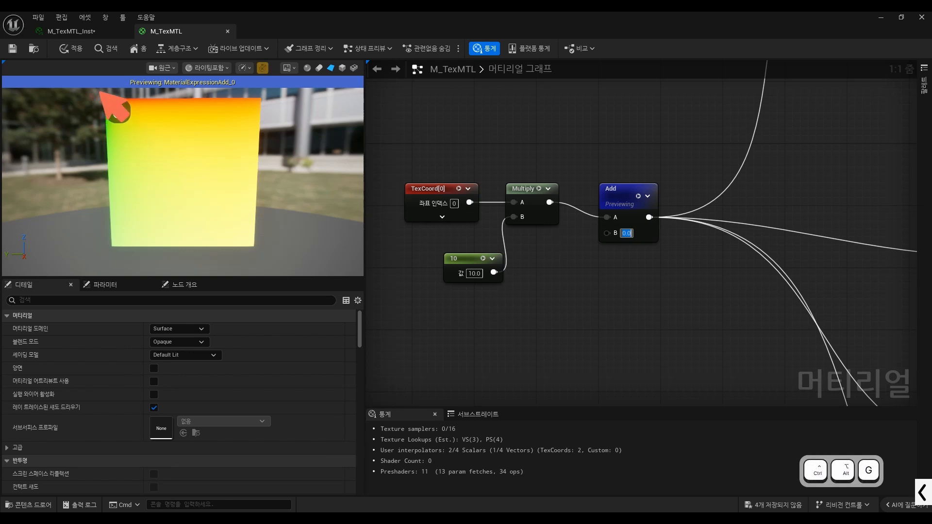
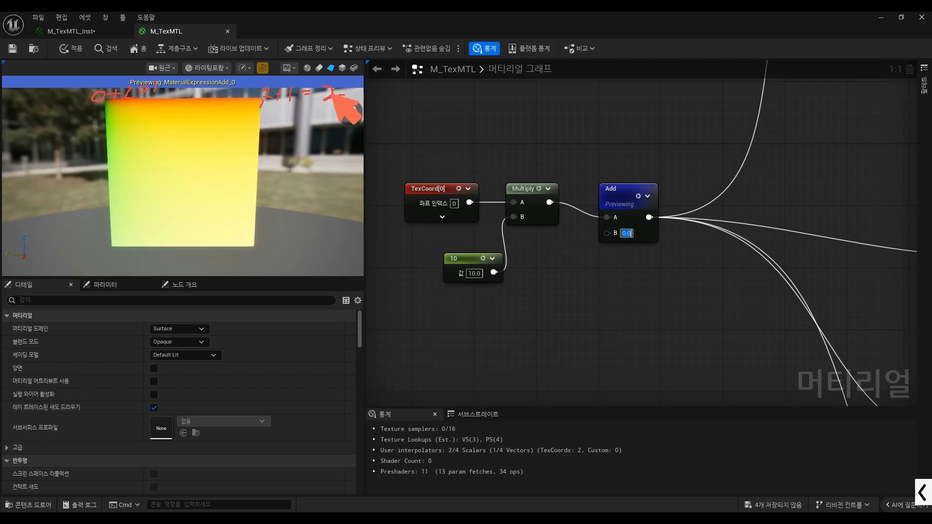
{"action": "left_click_drag", "start_coordinate": [238, 114], "coordinate": [120, 115]}
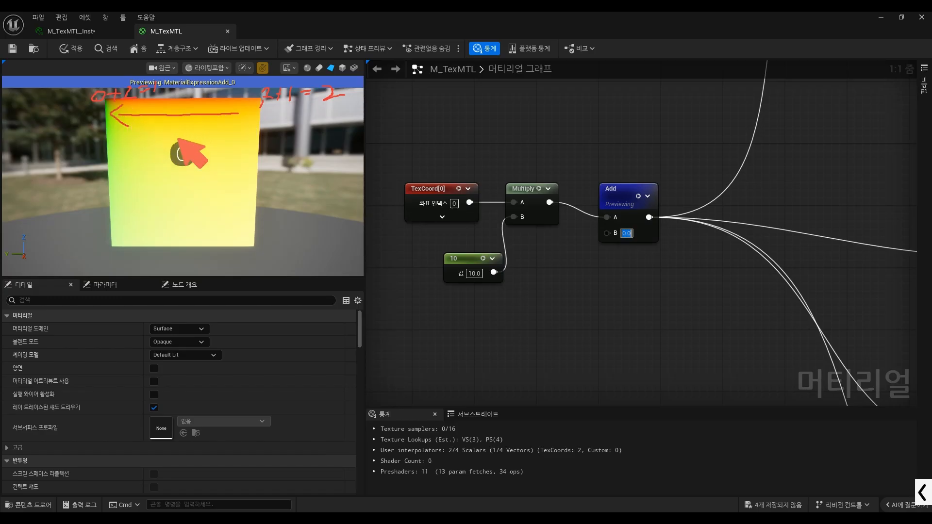
{"action": "key", "text": "ctrl+alt+g"}
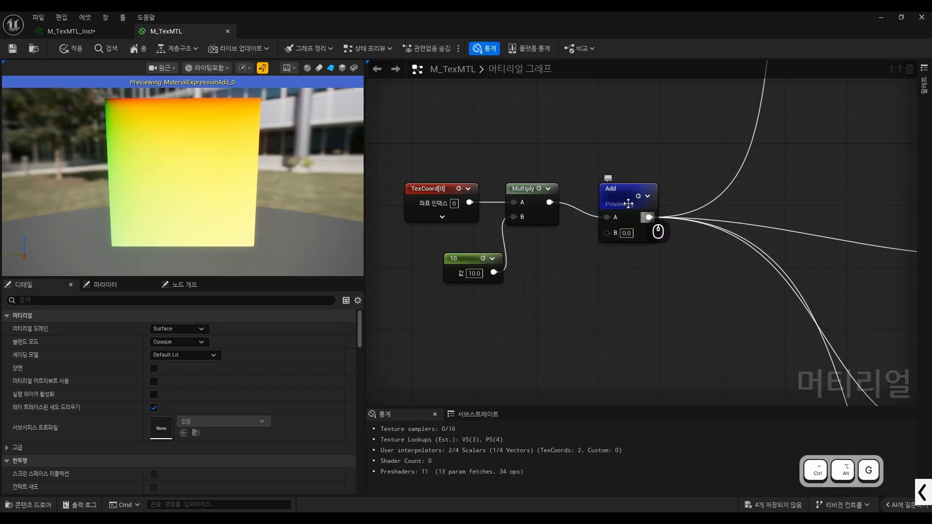
Step: Move the Add node slightly closer to Multiply and stop previewing its output
{"action": "left_click_drag", "start_coordinate": [639, 200], "coordinate": [621, 184]}
{"action": "left_click", "coordinate": [621, 181]}
{"action": "scroll", "coordinate": [513, 217], "scroll_direction": "down", "scroll_amount": 1}
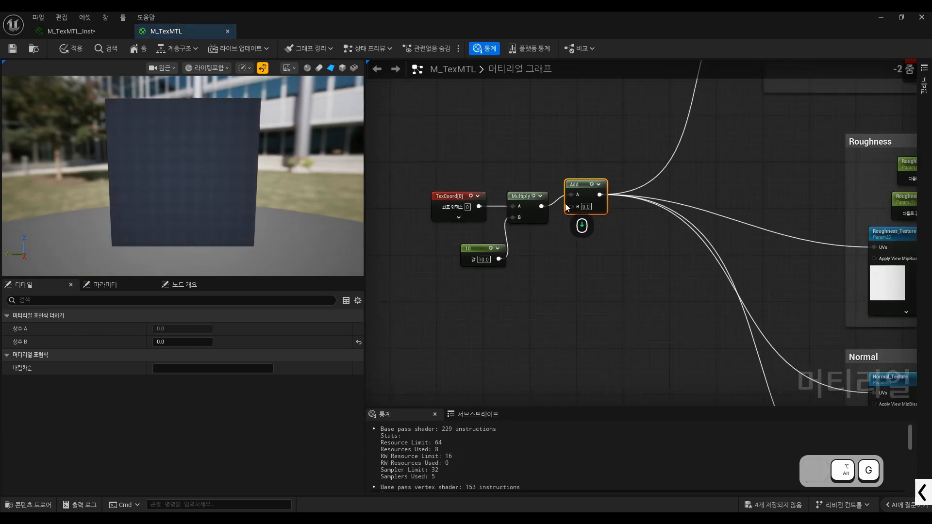
Step: Place a Texture Sample node below the Add node and assign the AICON-Green texture to it
{"action": "scroll", "coordinate": [559, 204], "scroll_direction": "up", "scroll_amount": 1}
{"action": "scroll", "coordinate": [677, 260], "scroll_direction": "up", "scroll_amount": 1}
{"action": "left_click", "coordinate": [596, 258]}
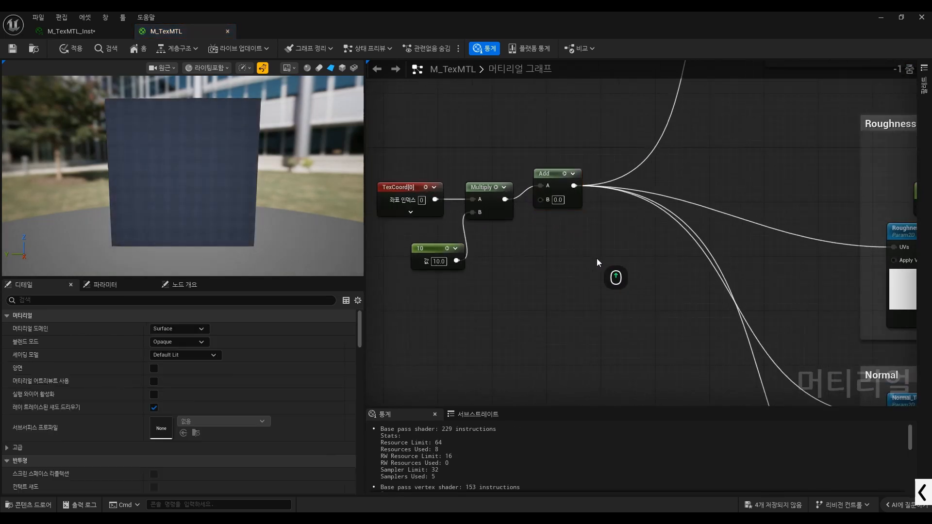
{"action": "key", "text": "t"}
{"action": "left_click", "coordinate": [611, 251]}
{"action": "left_click_drag", "start_coordinate": [643, 251], "coordinate": [658, 231]}
{"action": "scroll", "coordinate": [225, 400], "scroll_direction": "down", "scroll_amount": 3}
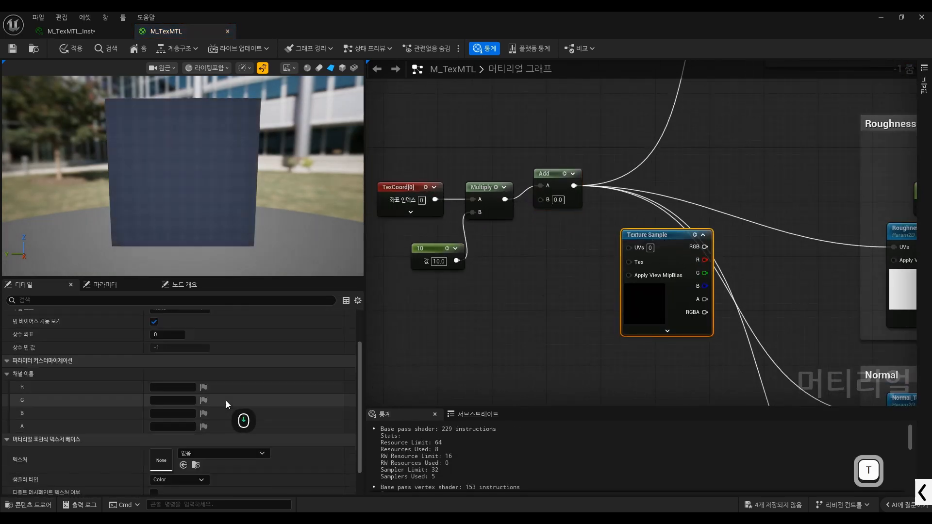
{"action": "left_click", "coordinate": [210, 420]}
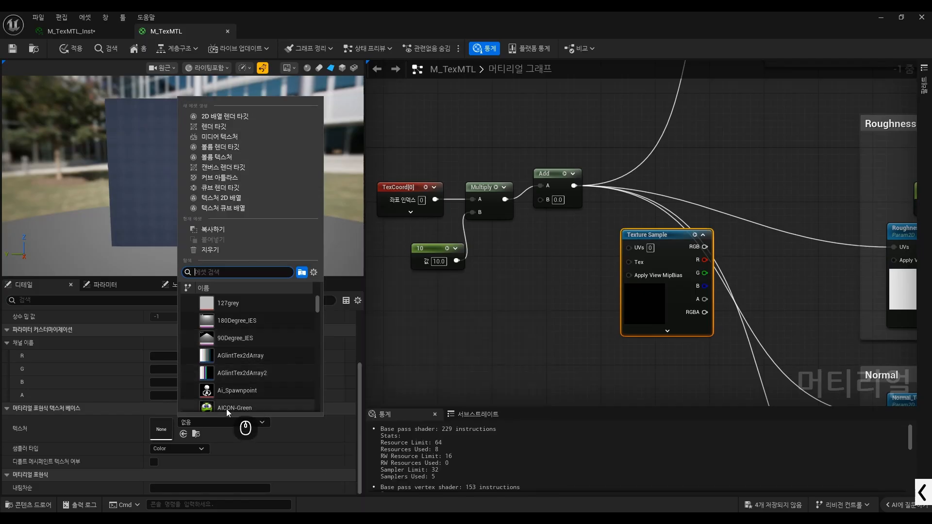
{"action": "left_click", "coordinate": [226, 409]}
Step: Connect the Add node's output to the Texture Sample's UVs and preview the Texture Sample on the plane
{"action": "left_click_drag", "start_coordinate": [574, 186], "coordinate": [633, 248]}
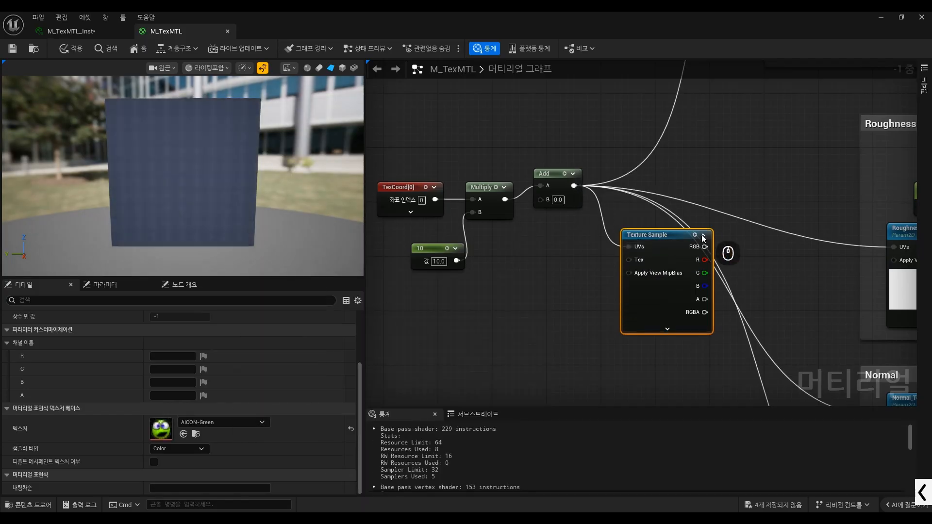
{"action": "key", "text": "space"}
{"action": "scroll", "coordinate": [194, 194], "scroll_direction": "up", "scroll_amount": 3}
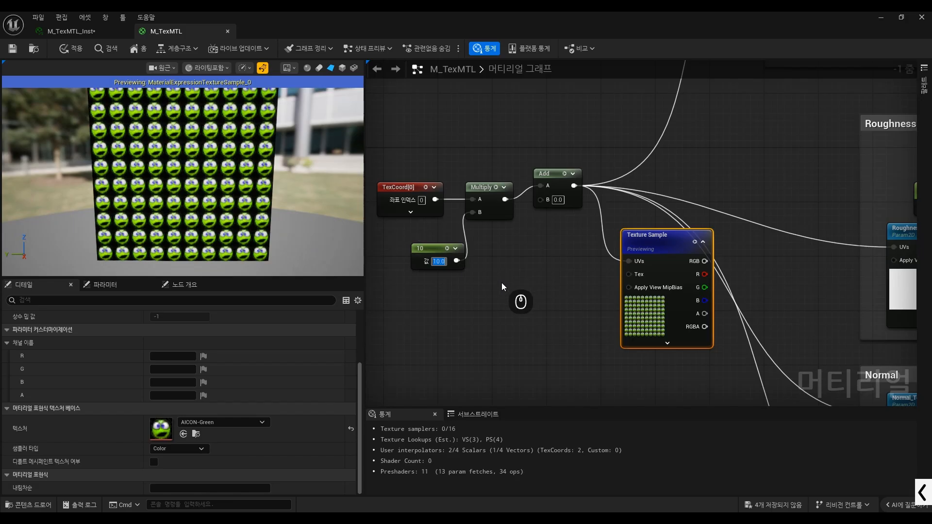
Step: Test a value of 1 on the Constant node feeding Multiply, and set it to 3
{"action": "type", "text": "1"}
{"action": "key", "text": "Return"}
{"action": "type", "text": "3"}
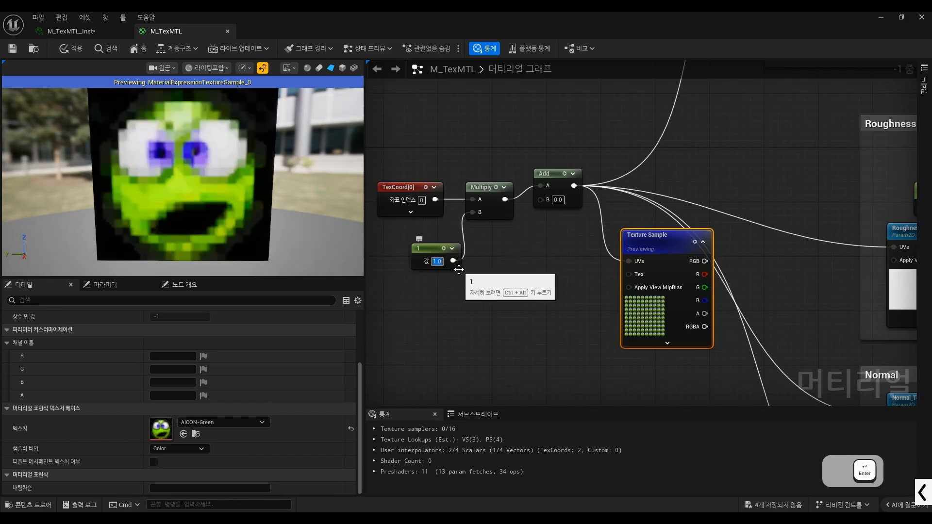
{"action": "key", "text": "Return"}
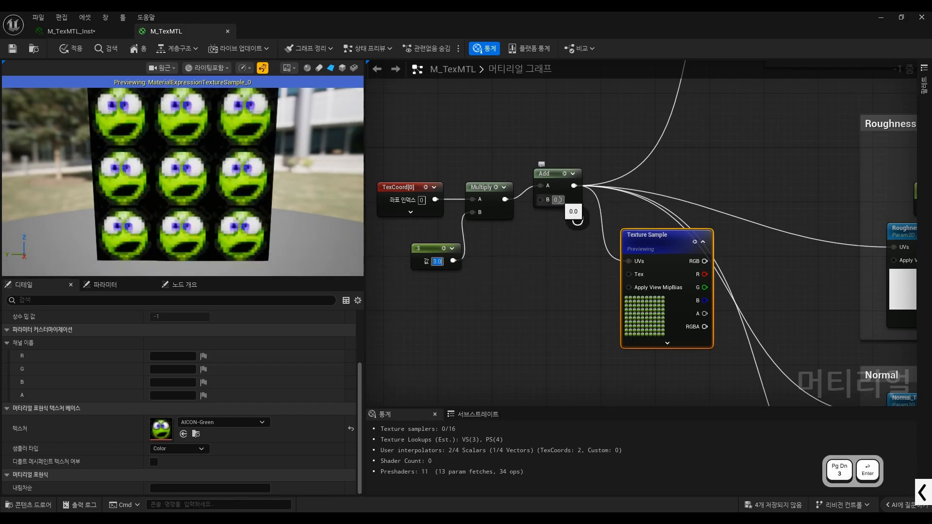
Step: Test the Add node's B value at 0.2, 0.3, 1 and 0.4, checking how the texture shifts on the plane
{"action": "type", "text": "0.2"}
{"action": "key", "text": "Return"}
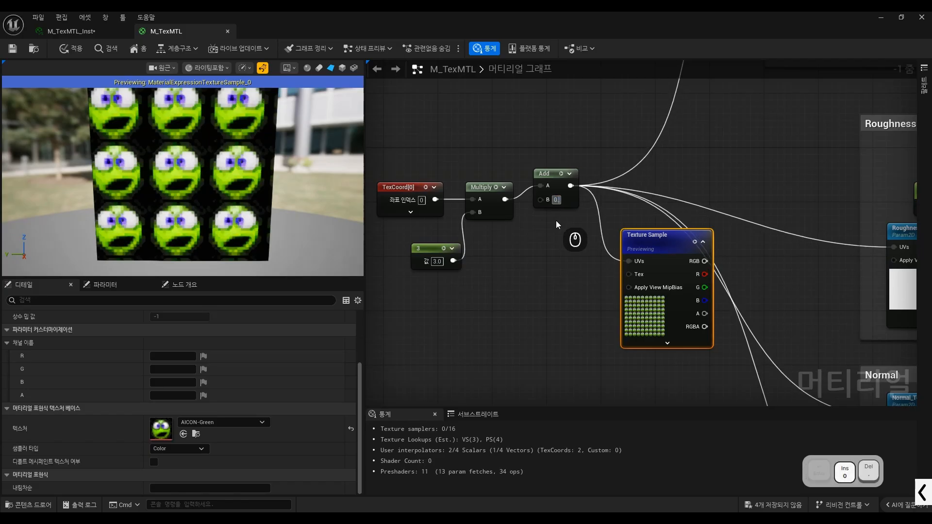
{"action": "type", "text": "0.3"}
{"action": "key", "text": "Return"}
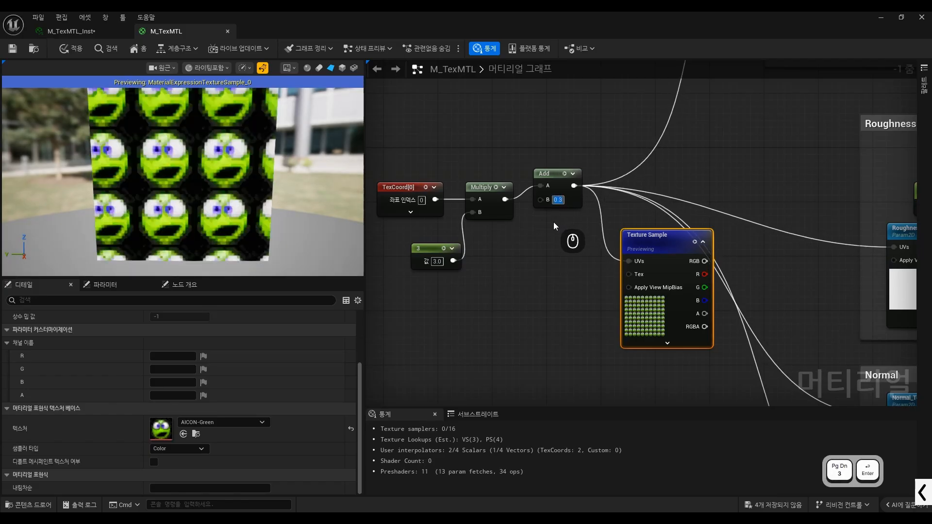
{"action": "type", "text": "1"}
{"action": "key", "text": "Return"}
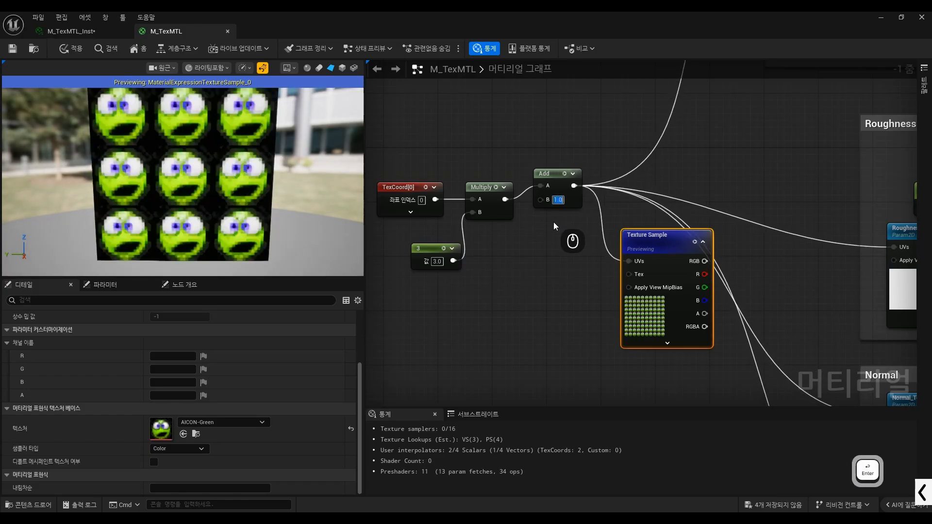
{"action": "type", "text": "0.3"}
{"action": "key", "text": "Return"}
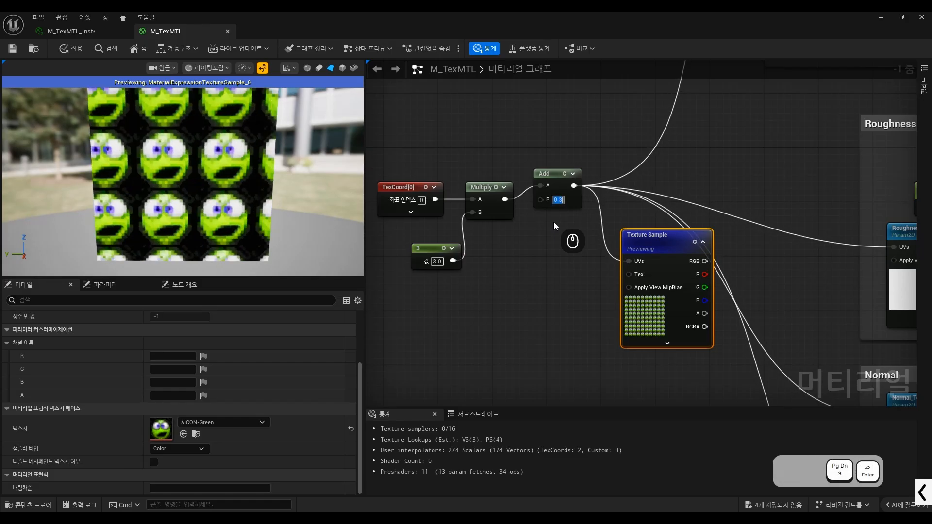
{"action": "type", "text": "0.4"}
{"action": "key", "text": "Return"}
{"action": "left_click_drag", "start_coordinate": [240, 195], "coordinate": [234, 195]}
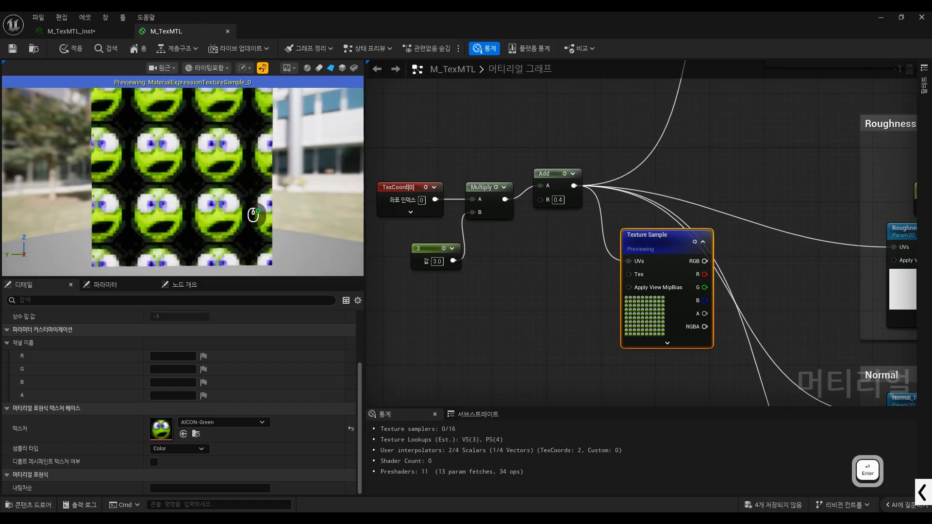
{"action": "right_click_drag", "start_coordinate": [236, 203], "coordinate": [235, 217]}
{"action": "key", "text": "ctrl+alt+g"}
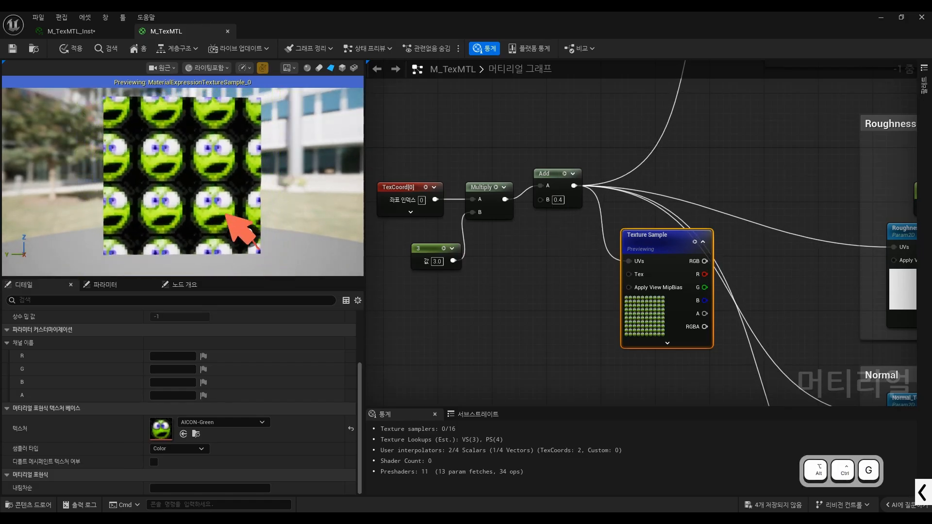
{"action": "mouse_move", "coordinate": [227, 217]}
{"action": "left_mouse_down"}
{"action": "mouse_move", "coordinate": [124, 119]}
{"action": "mouse_move", "coordinate": [106, 116]}
{"action": "left_mouse_up"}
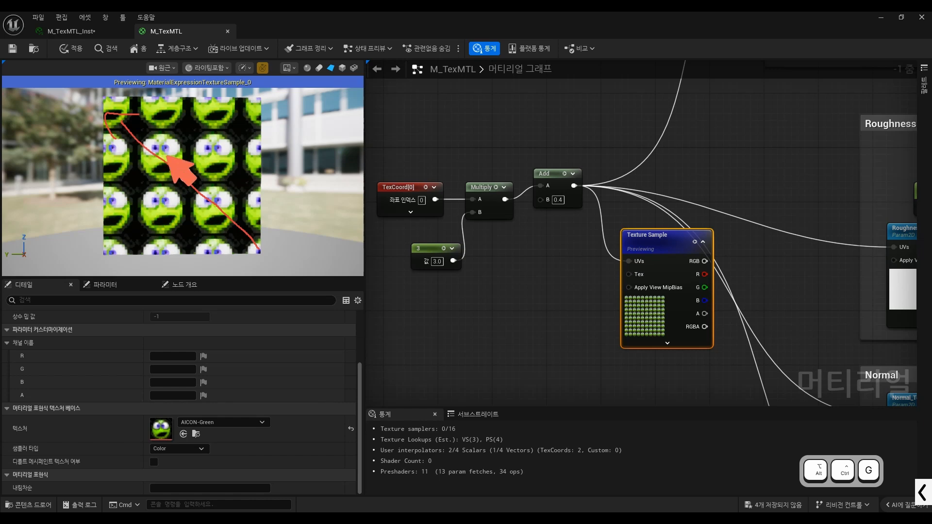
{"action": "key", "text": "ctrl+alt+g"}
Step: Test the Add node's B value at 0.5, and set it to 0.8
{"action": "left_click", "coordinate": [556, 202]}
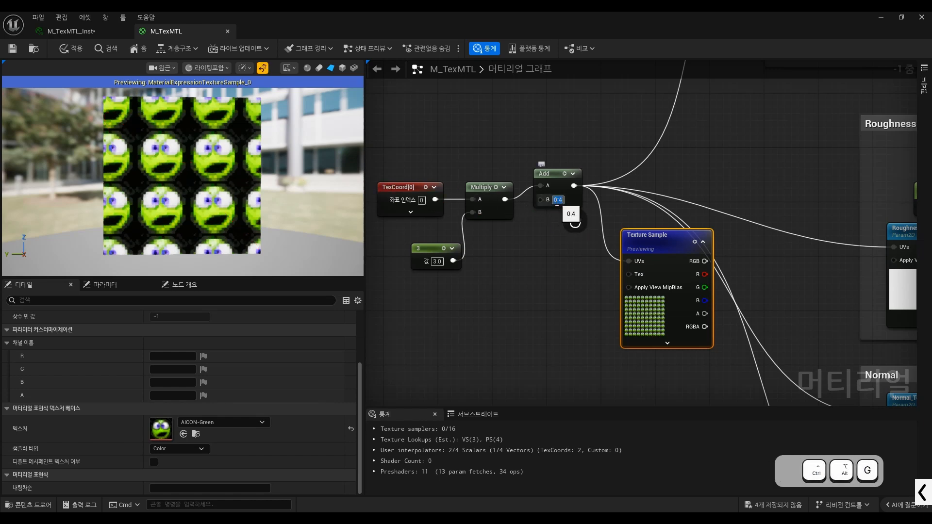
{"action": "type", "text": "0.5"}
{"action": "key", "text": "Return"}
{"action": "type", "text": "0.8"}
{"action": "key", "text": "Return"}
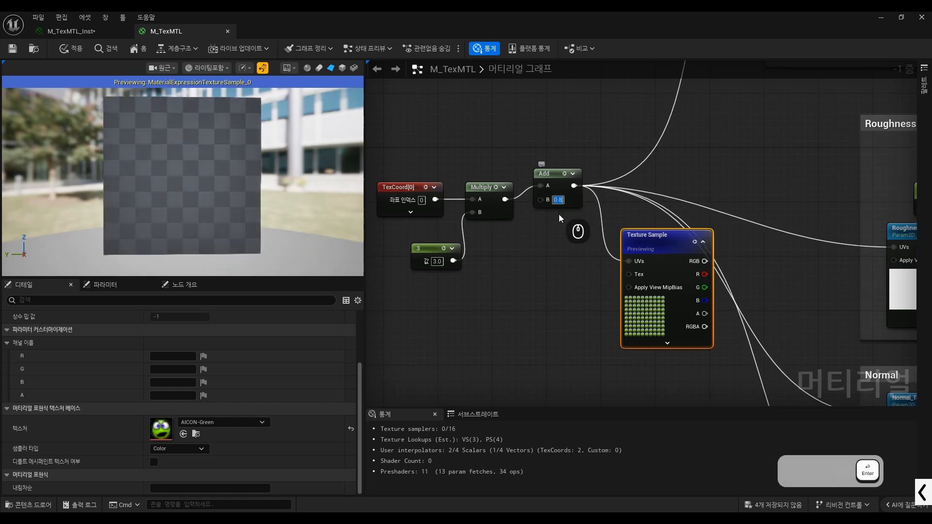
{"action": "left_click", "coordinate": [557, 201]}
{"action": "scroll", "coordinate": [423, 241], "scroll_direction": "down", "scroll_amount": 2}
{"action": "key", "text": "ctrl+alt+g"}
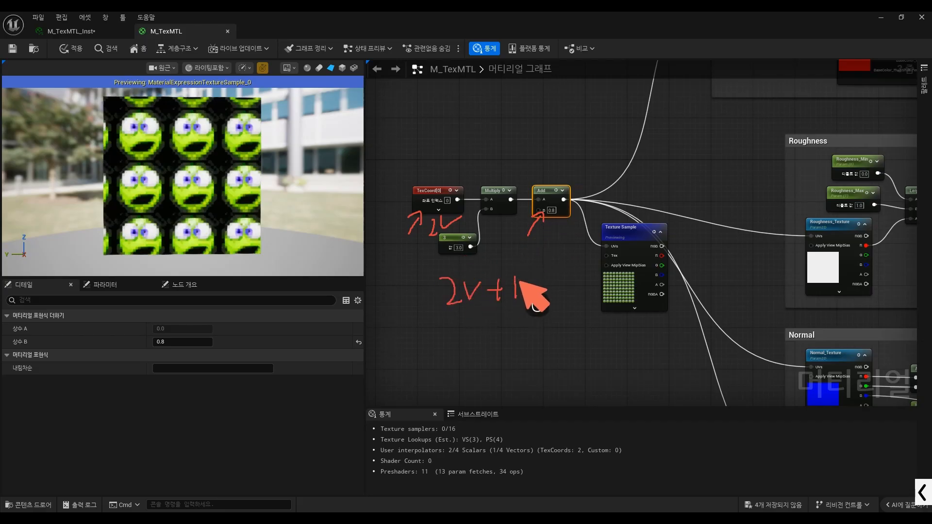
{"action": "left_click_drag", "start_coordinate": [551, 267], "coordinate": [556, 295]}
{"action": "mouse_move", "coordinate": [564, 268]}
{"action": "left_mouse_down"}
{"action": "mouse_move", "coordinate": [558, 287]}
{"action": "mouse_move", "coordinate": [574, 294]}
{"action": "left_mouse_up"}
{"action": "mouse_move", "coordinate": [467, 322]}
{"action": "left_mouse_down"}
{"action": "mouse_move", "coordinate": [466, 352]}
{"action": "mouse_move", "coordinate": [504, 345]}
{"action": "left_mouse_up"}
{"action": "mouse_move", "coordinate": [502, 324]}
{"action": "left_mouse_down"}
{"action": "mouse_move", "coordinate": [533, 322]}
{"action": "mouse_move", "coordinate": [518, 357]}
{"action": "left_mouse_up"}
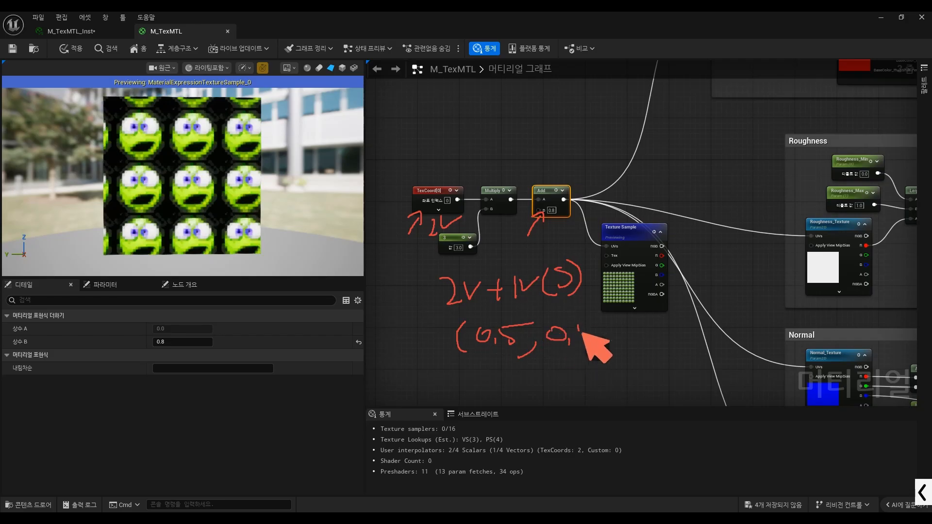
{"action": "left_click_drag", "start_coordinate": [579, 328], "coordinate": [567, 342]}
{"action": "mouse_move", "coordinate": [570, 317]}
{"action": "left_mouse_down"}
{"action": "mouse_move", "coordinate": [593, 314]}
{"action": "mouse_move", "coordinate": [588, 359]}
{"action": "left_mouse_up"}
{"action": "mouse_move", "coordinate": [468, 386]}
{"action": "left_mouse_down"}
{"action": "mouse_move", "coordinate": [492, 367]}
{"action": "mouse_move", "coordinate": [515, 376]}
{"action": "left_mouse_up"}
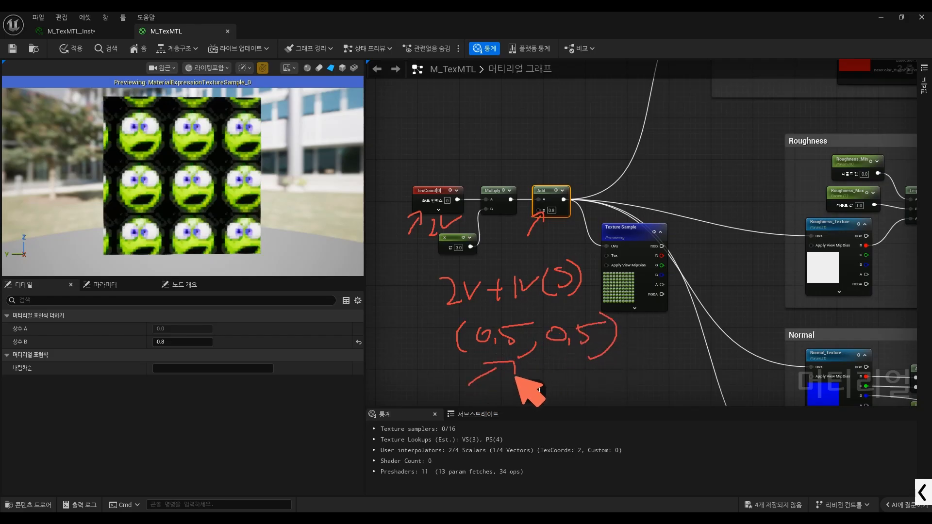
{"action": "left_click_drag", "start_coordinate": [631, 342], "coordinate": [648, 340]}
{"action": "left_click_drag", "start_coordinate": [639, 330], "coordinate": [638, 353]}
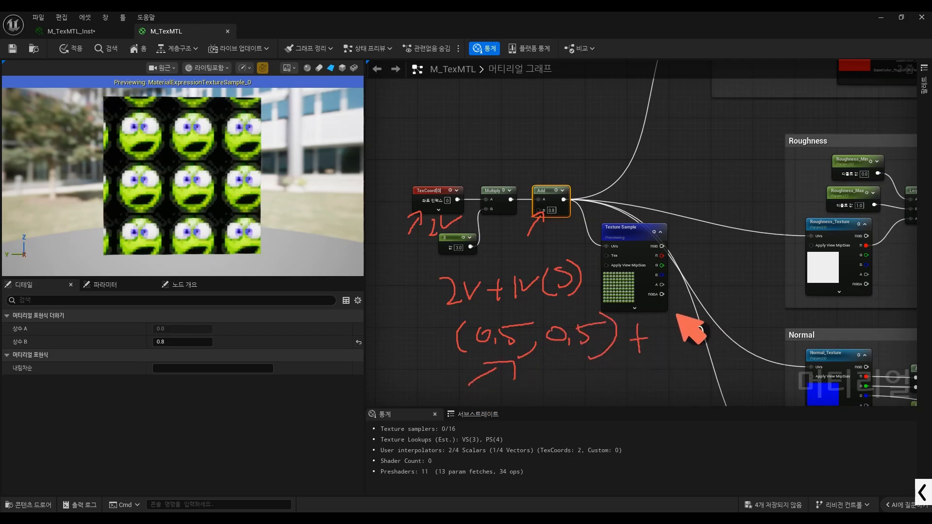
{"action": "left_click_drag", "start_coordinate": [672, 326], "coordinate": [669, 353]}
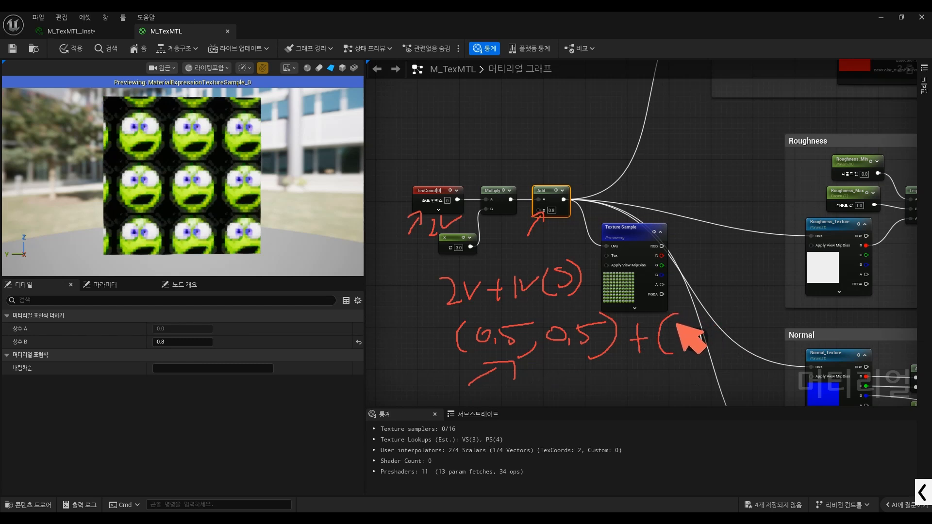
{"action": "mouse_move", "coordinate": [679, 318]}
{"action": "left_mouse_down"}
{"action": "mouse_move", "coordinate": [666, 348]}
{"action": "mouse_move", "coordinate": [667, 319]}
{"action": "mouse_move", "coordinate": [709, 340]}
{"action": "left_mouse_up"}
{"action": "mouse_move", "coordinate": [709, 320]}
{"action": "left_mouse_down"}
{"action": "mouse_move", "coordinate": [729, 317]}
{"action": "mouse_move", "coordinate": [567, 292]}
{"action": "left_mouse_up"}
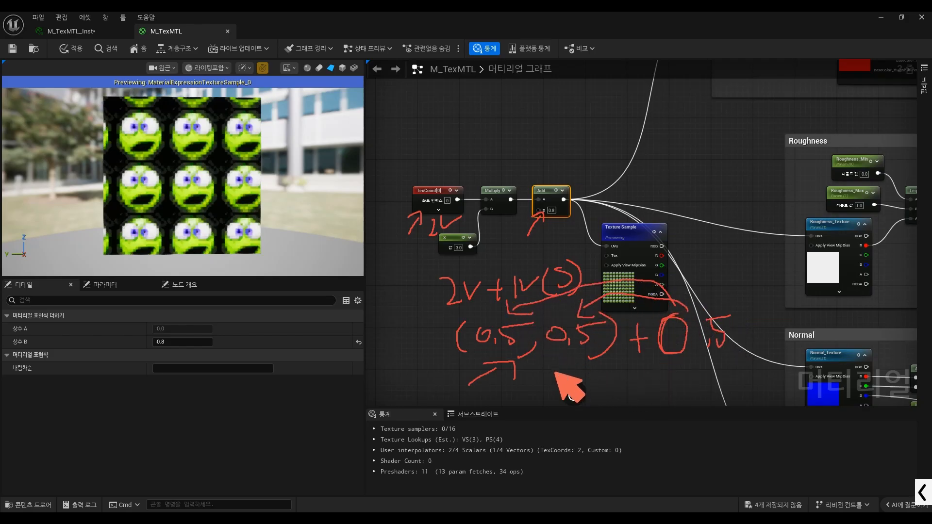
{"action": "mouse_move", "coordinate": [574, 396]}
{"action": "left_mouse_down"}
{"action": "mouse_move", "coordinate": [598, 376]}
{"action": "mouse_move", "coordinate": [580, 377]}
{"action": "mouse_move", "coordinate": [627, 401]}
{"action": "left_mouse_up"}
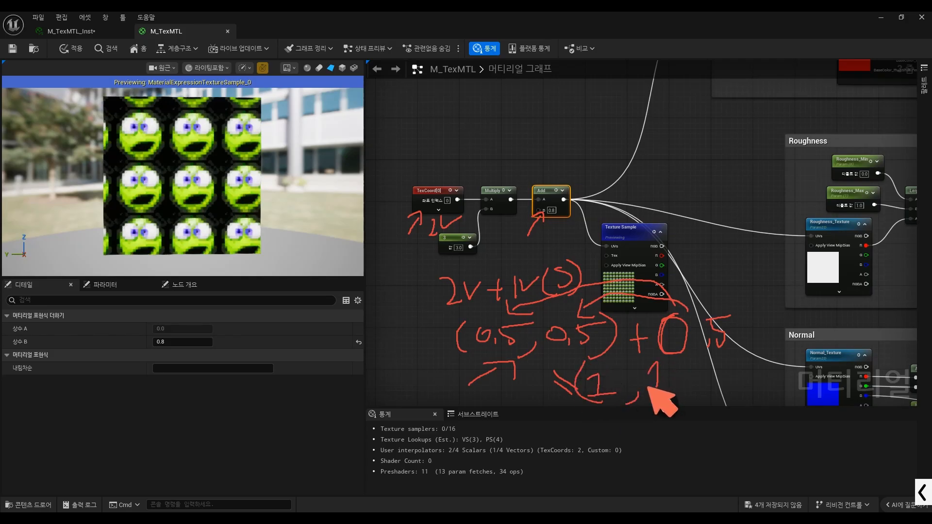
{"action": "mouse_move", "coordinate": [668, 361]}
{"action": "left_mouse_down"}
{"action": "mouse_move", "coordinate": [675, 371]}
{"action": "mouse_move", "coordinate": [664, 387]}
{"action": "left_mouse_up"}
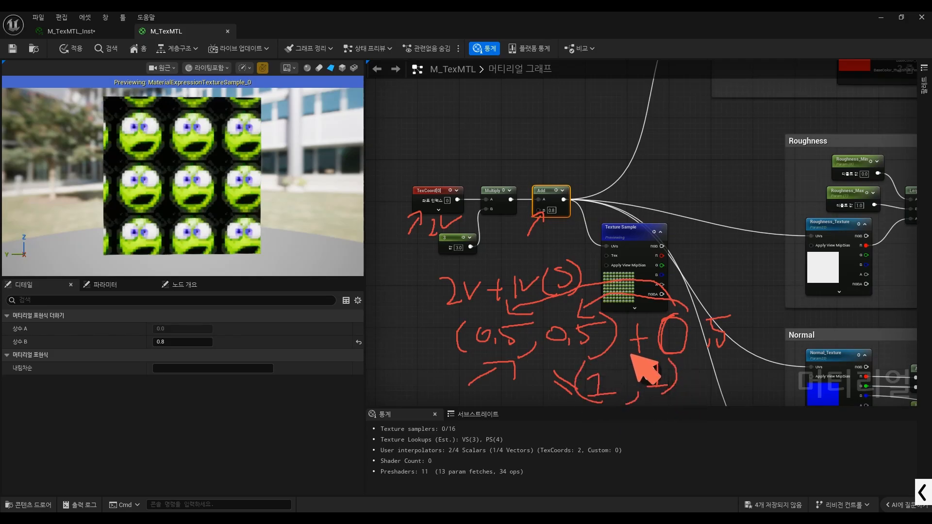
{"action": "left_click_drag", "start_coordinate": [581, 253], "coordinate": [518, 182]}
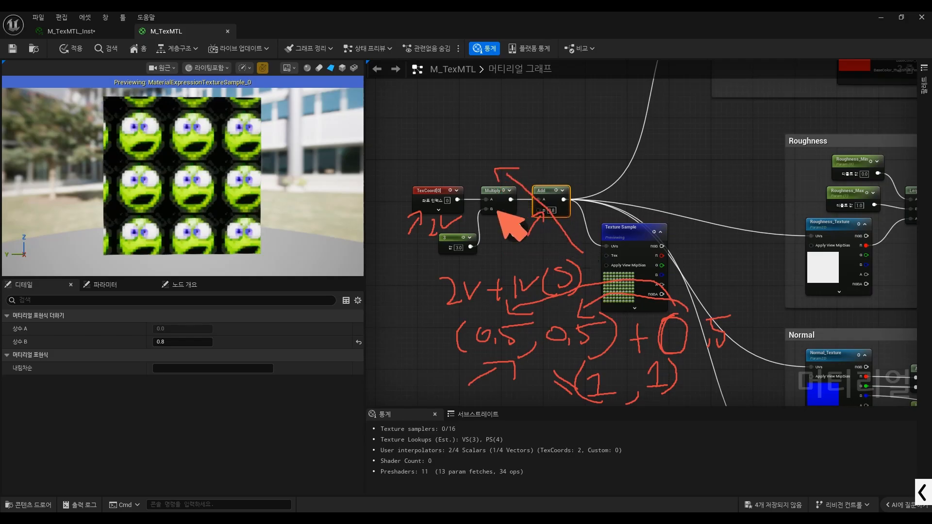
{"action": "mouse_move", "coordinate": [574, 131]}
{"action": "left_mouse_down"}
{"action": "mouse_move", "coordinate": [478, 131]}
{"action": "mouse_move", "coordinate": [478, 149]}
{"action": "left_mouse_up"}
{"action": "left_click_drag", "start_coordinate": [583, 116], "coordinate": [586, 148]}
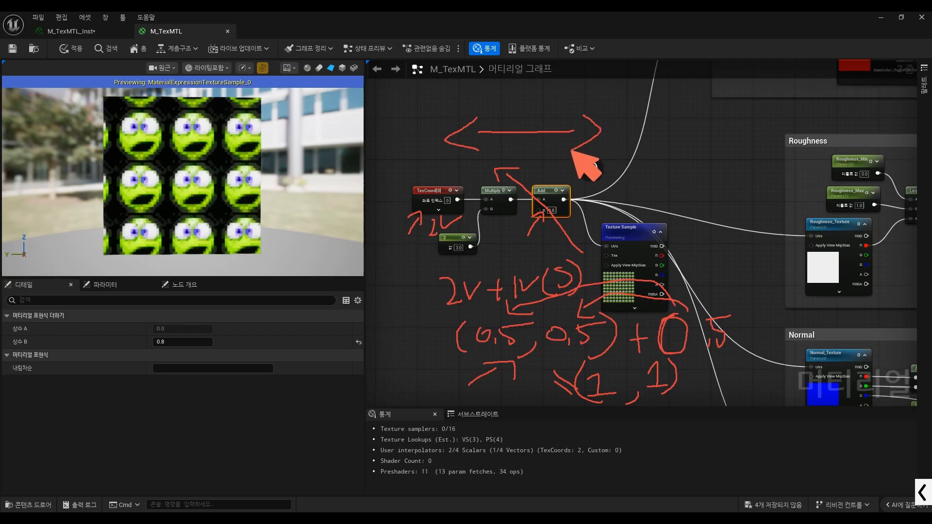
{"action": "mouse_move", "coordinate": [551, 187]}
{"action": "left_mouse_down"}
{"action": "mouse_move", "coordinate": [535, 84]}
{"action": "mouse_move", "coordinate": [552, 101]}
{"action": "left_mouse_up"}
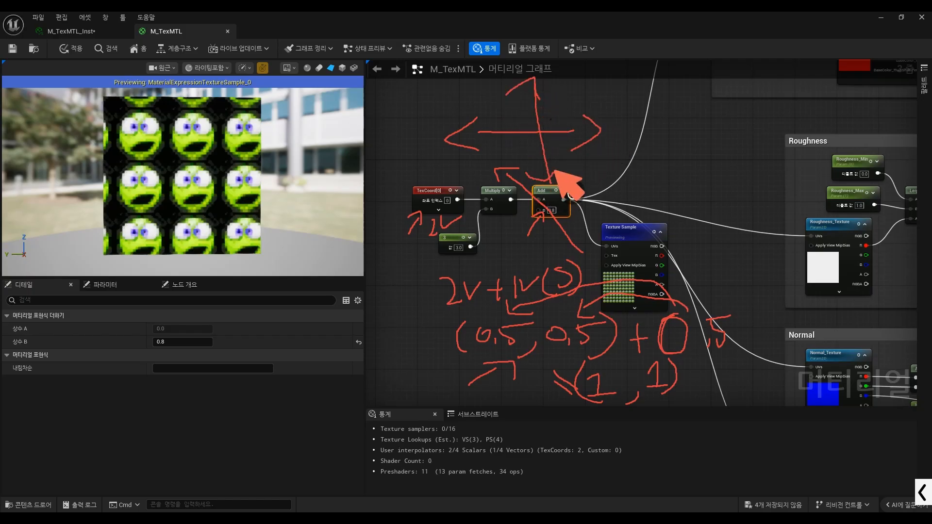
{"action": "key", "text": "ctrl+alt+g"}
Step: Rearrange the graph to open a wide gap between the TexCoord[0] node and the Multiply node with its constant 3
{"action": "left_click", "coordinate": [512, 245]}
{"action": "scroll", "coordinate": [545, 229], "scroll_direction": "up", "scroll_amount": 1}
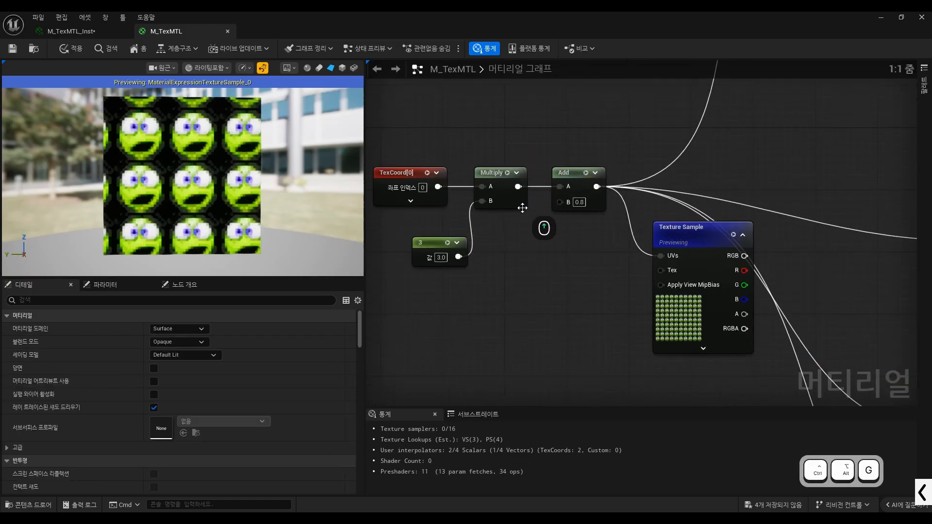
{"action": "scroll", "coordinate": [555, 205], "scroll_direction": "up", "scroll_amount": 1}
{"action": "right_click_drag", "start_coordinate": [557, 194], "coordinate": [632, 201]}
{"action": "left_click_drag", "start_coordinate": [427, 150], "coordinate": [594, 250]}
{"action": "left_click_drag", "start_coordinate": [518, 195], "coordinate": [448, 179]}
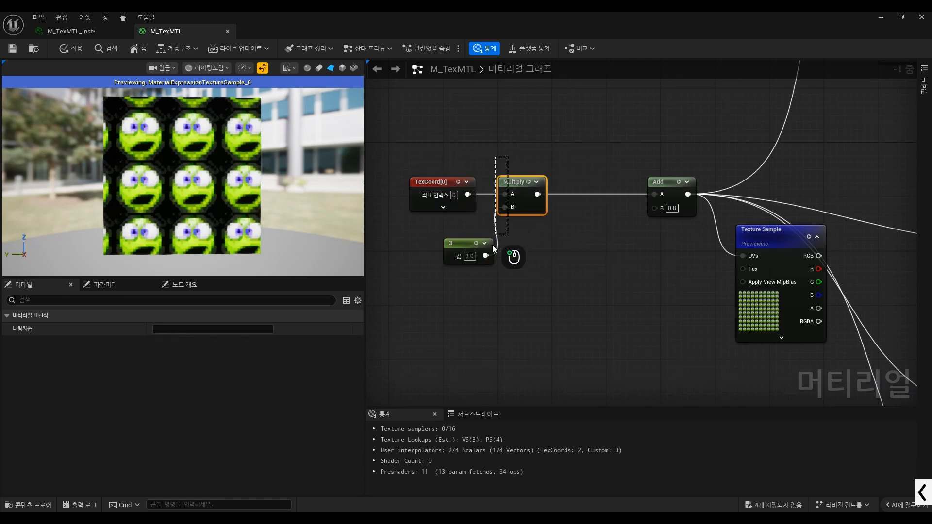
{"action": "left_click_drag", "start_coordinate": [521, 181], "coordinate": [559, 182]}
{"action": "scroll", "coordinate": [540, 184], "scroll_direction": "down", "scroll_amount": 2}
{"action": "scroll", "coordinate": [436, 183], "scroll_direction": "up", "scroll_amount": 2}
{"action": "left_click_drag", "start_coordinate": [408, 159], "coordinate": [407, 183]}
{"action": "scroll", "coordinate": [505, 192], "scroll_direction": "down", "scroll_amount": 2}
{"action": "scroll", "coordinate": [447, 193], "scroll_direction": "up", "scroll_amount": 3}
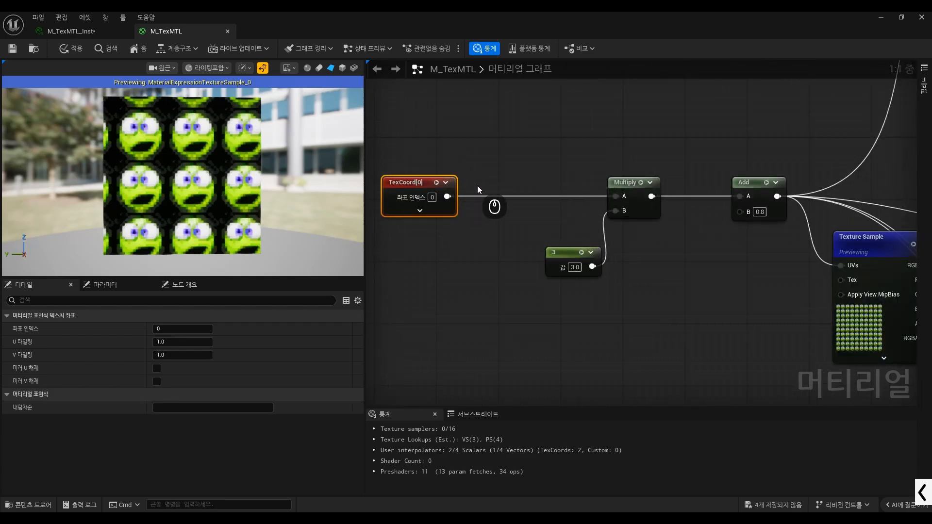
{"action": "key", "text": "ctrl+alt+g"}
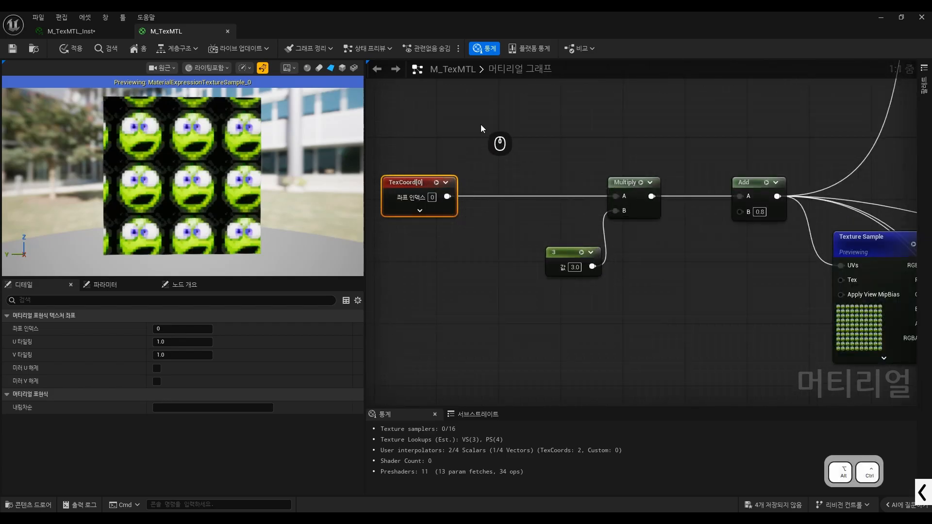
{"action": "left_click_drag", "start_coordinate": [496, 145], "coordinate": [498, 133]}
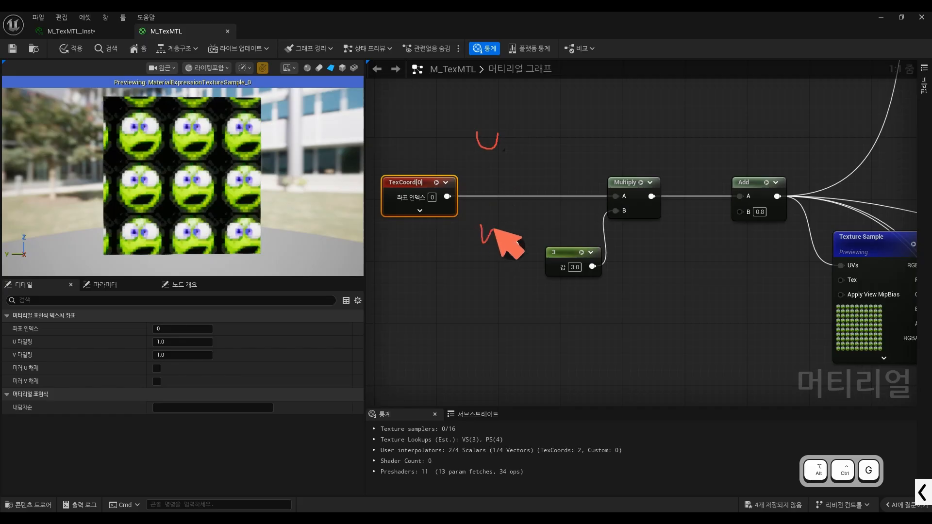
{"action": "key", "text": "space"}
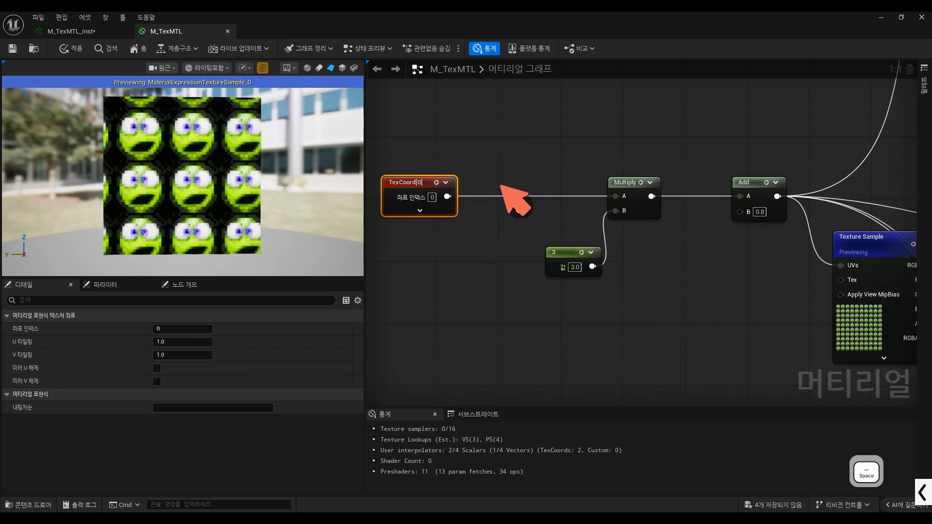
{"action": "key", "text": "ctrl+alt+g"}
Step: Add a 플로트 중단2 (break float2) node after TexCoord[0] and feed the TexCoord output into it
{"action": "right_click", "coordinate": [499, 159]}
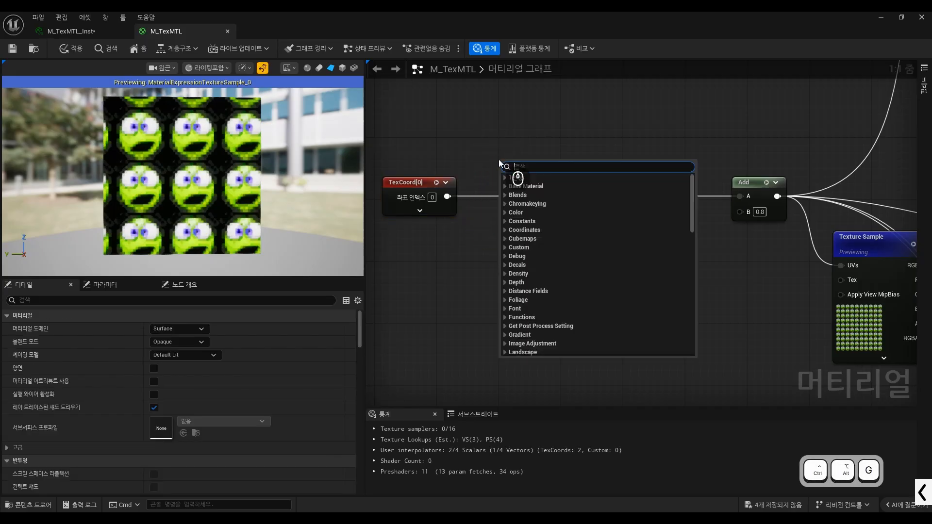
{"action": "type", "text": "break"}
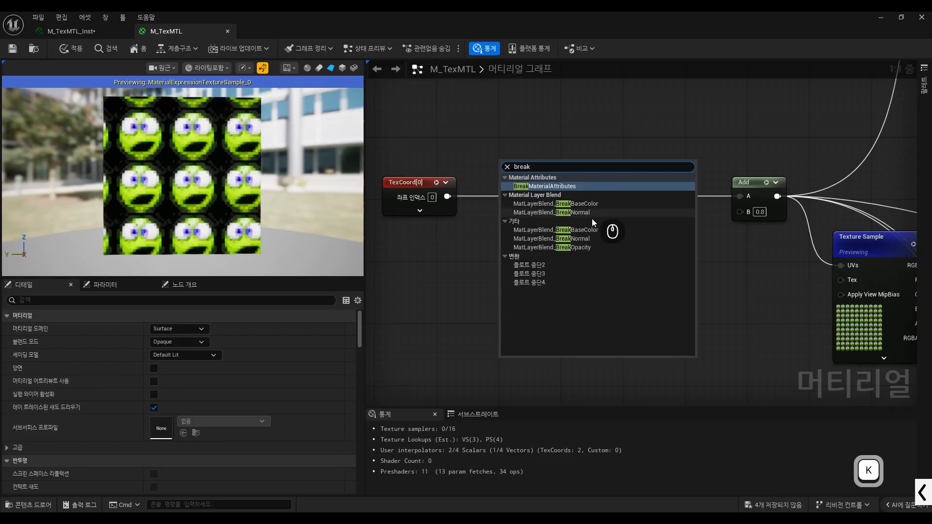
{"action": "left_click", "coordinate": [543, 265]}
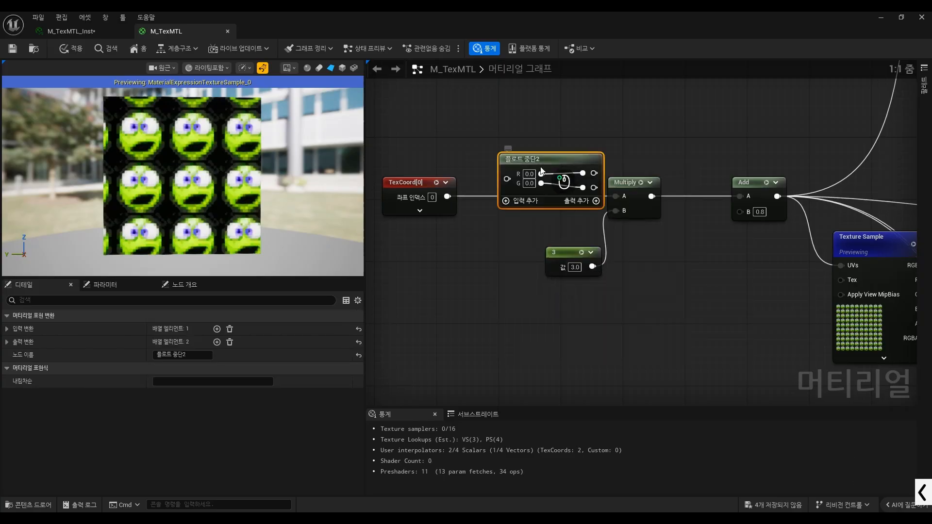
{"action": "left_click_drag", "start_coordinate": [553, 169], "coordinate": [484, 195]}
{"action": "scroll", "coordinate": [529, 194], "scroll_direction": "down", "scroll_amount": 2}
{"action": "scroll", "coordinate": [442, 170], "scroll_direction": "up", "scroll_amount": 1}
{"action": "left_click_drag", "start_coordinate": [428, 156], "coordinate": [474, 182]}
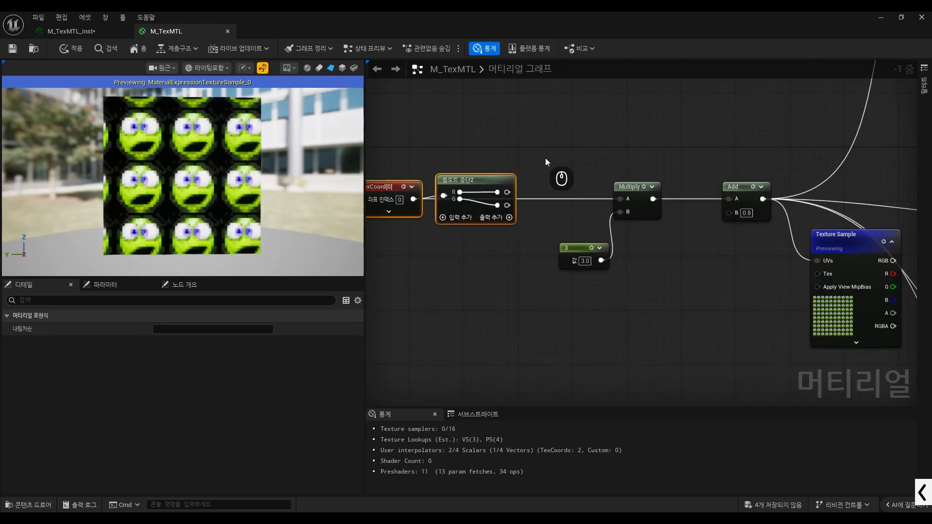
Step: Move Multiply, its constant 3 and Add above the 플로트 중단2 node, and connect the R output to Multiply's A input
{"action": "left_click_drag", "start_coordinate": [555, 163], "coordinate": [735, 262]}
{"action": "left_click_drag", "start_coordinate": [629, 191], "coordinate": [601, 129]}
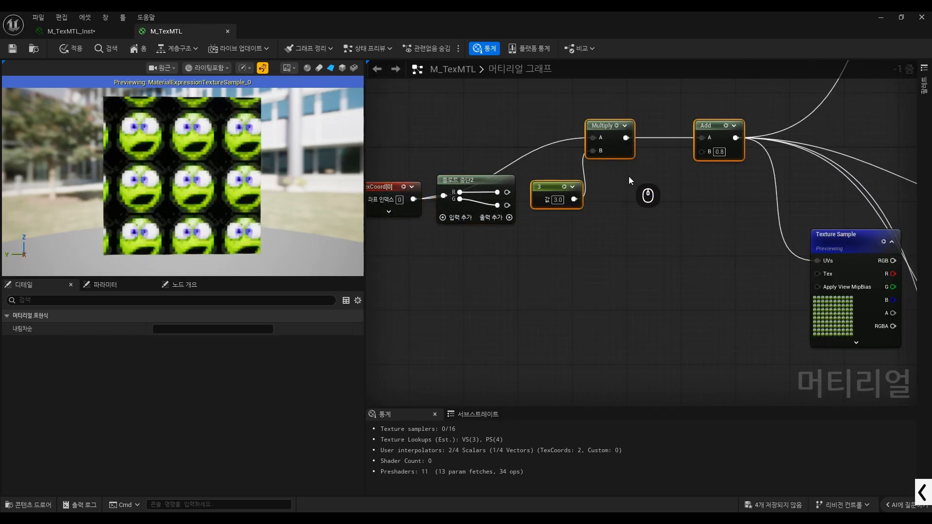
{"action": "left_click", "coordinate": [547, 191]}
{"action": "left_click_drag", "start_coordinate": [546, 192], "coordinate": [601, 171]}
{"action": "left_click_drag", "start_coordinate": [507, 192], "coordinate": [593, 138]}
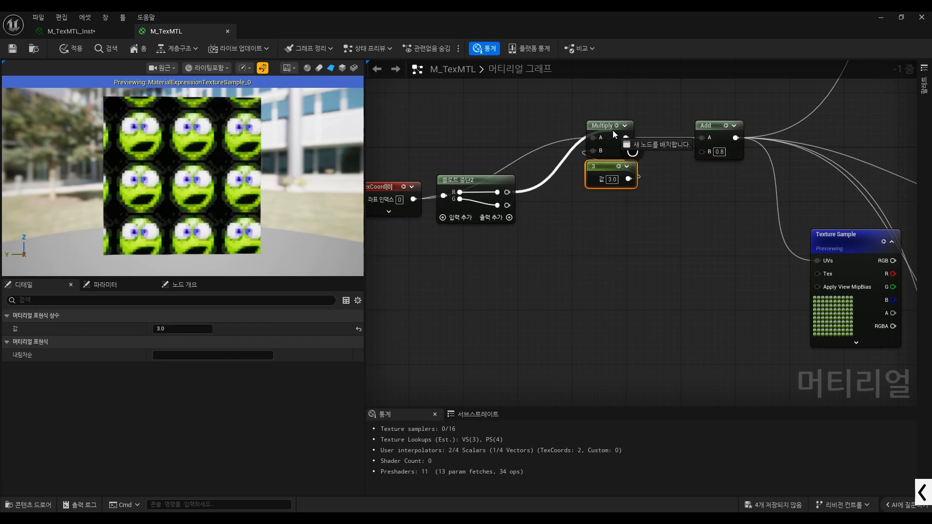
Step: Duplicate the Multiply, constant 3 and Add nodes below the originals and connect the G output to the copied Multiply's A input
{"action": "left_click_drag", "start_coordinate": [551, 112], "coordinate": [737, 204]}
{"action": "key", "text": "ctrl+c"}
{"action": "key", "text": "ctrl+v"}
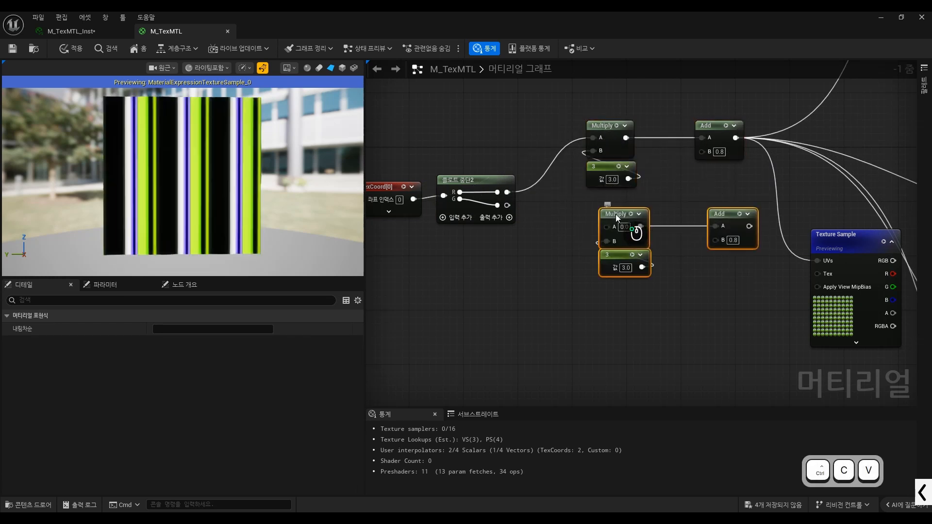
{"action": "left_click_drag", "start_coordinate": [507, 205], "coordinate": [594, 226]}
{"action": "scroll", "coordinate": [543, 239], "scroll_direction": "down", "scroll_amount": 2}
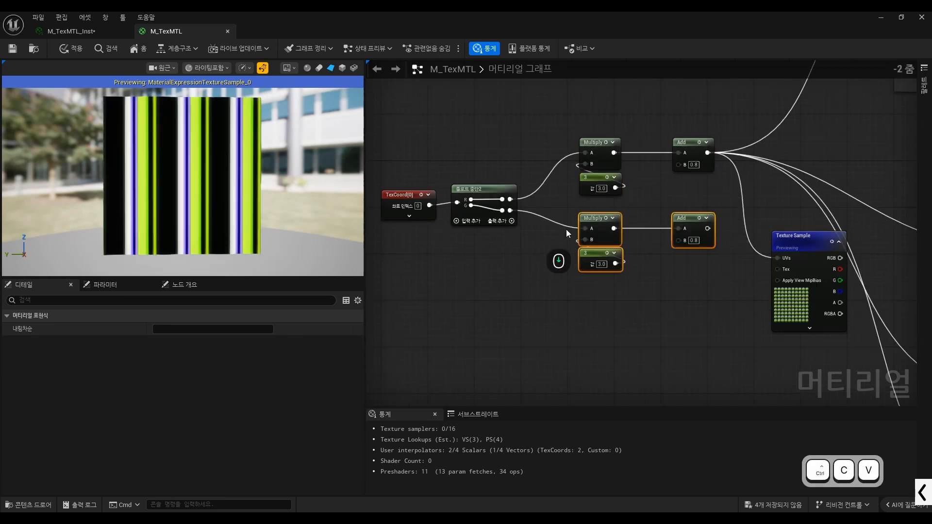
Step: Shift both Multiply and Add branches away from the Texture Sample and add an AppendVector node behind the two Add nodes
{"action": "left_click_drag", "start_coordinate": [687, 116], "coordinate": [411, 287]}
{"action": "scroll", "coordinate": [676, 170], "scroll_direction": "up", "scroll_amount": 1}
{"action": "left_click_drag", "start_coordinate": [683, 153], "coordinate": [572, 163]}
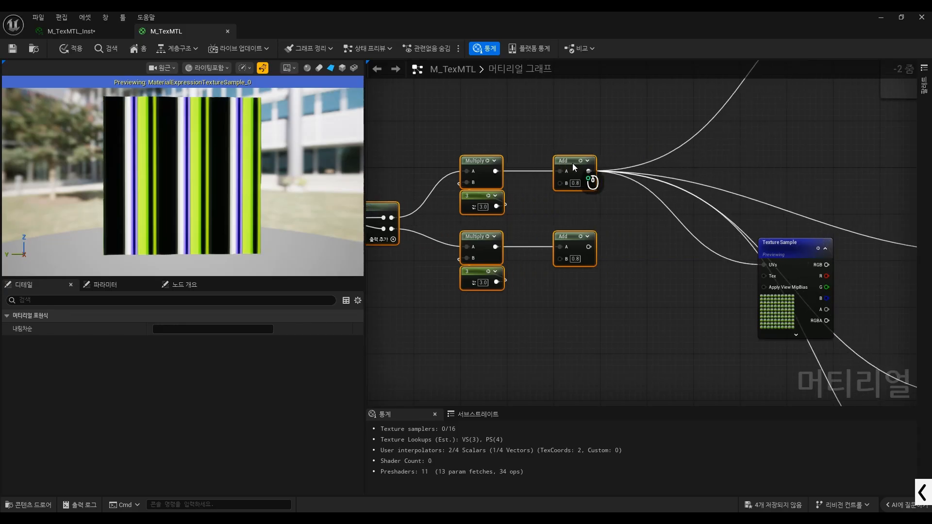
{"action": "right_click", "coordinate": [623, 216]}
{"action": "type", "text": "append"}
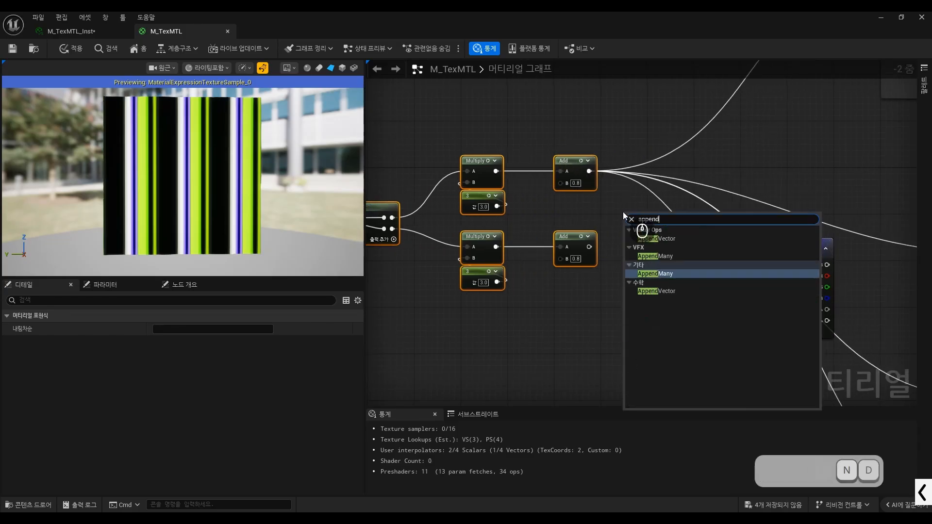
{"action": "key", "text": "Up"}
{"action": "key", "text": "Return"}
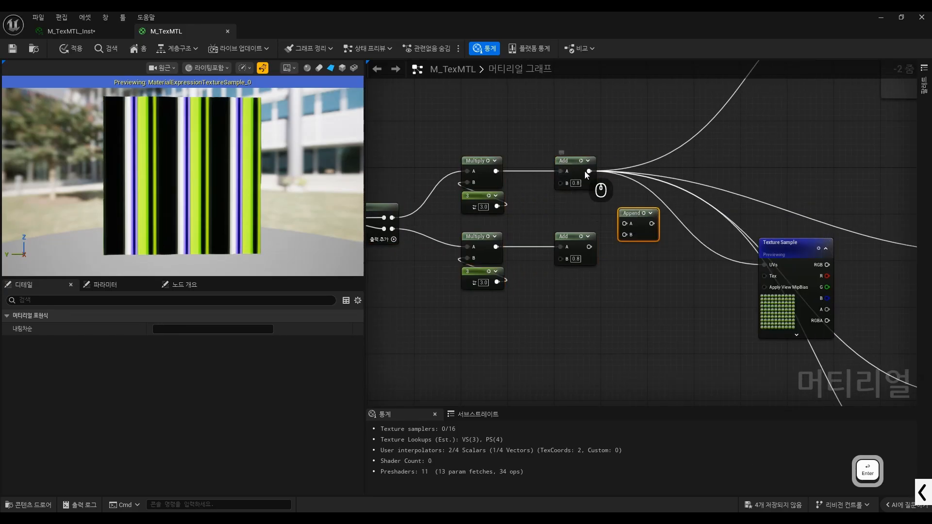
Step: Transfer the upper Add's outgoing links to the Append output, and connect the upper Add to Append A and the lower Add to B
{"action": "left_click_drag", "start_coordinate": [590, 172], "coordinate": [650, 221], "text": "ctrl"}
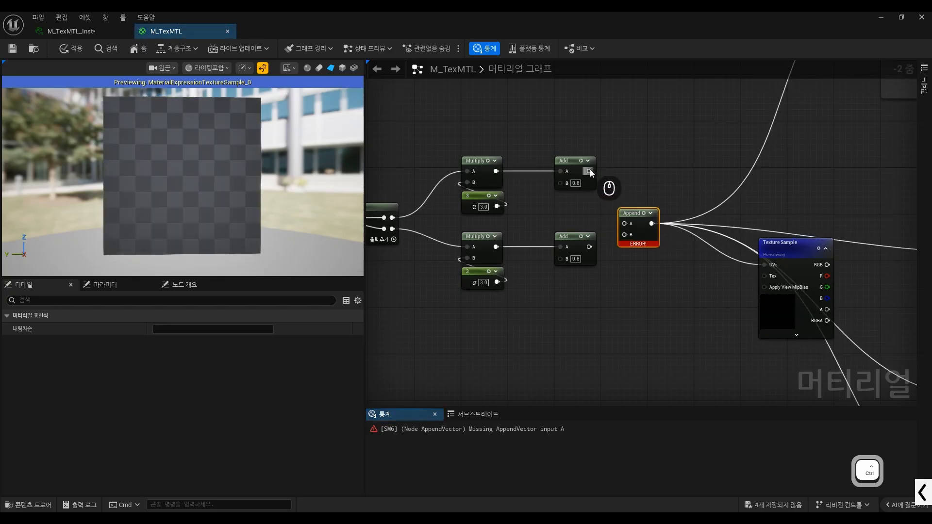
{"action": "left_click_drag", "start_coordinate": [590, 169], "coordinate": [625, 235]}
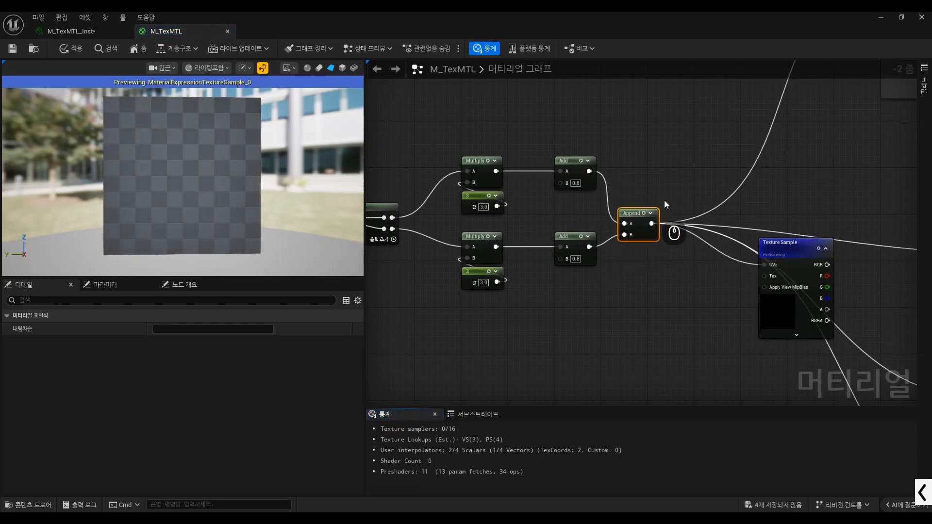
{"action": "scroll", "coordinate": [668, 213], "scroll_direction": "down", "scroll_amount": 2}
Step: Set the B value of the upper Add node on the R branch to 0
{"action": "scroll", "coordinate": [535, 193], "scroll_direction": "up", "scroll_amount": 5}
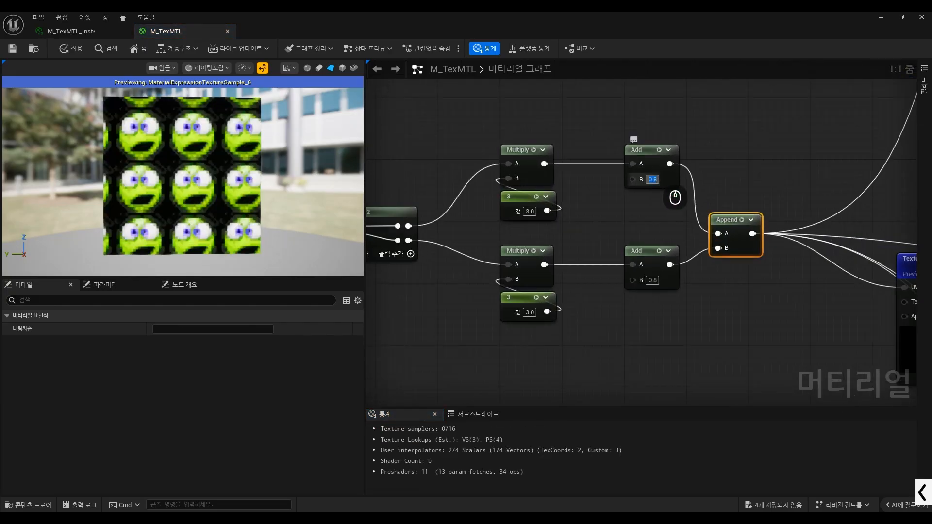
{"action": "type", "text": "0"}
{"action": "key", "text": "Return"}
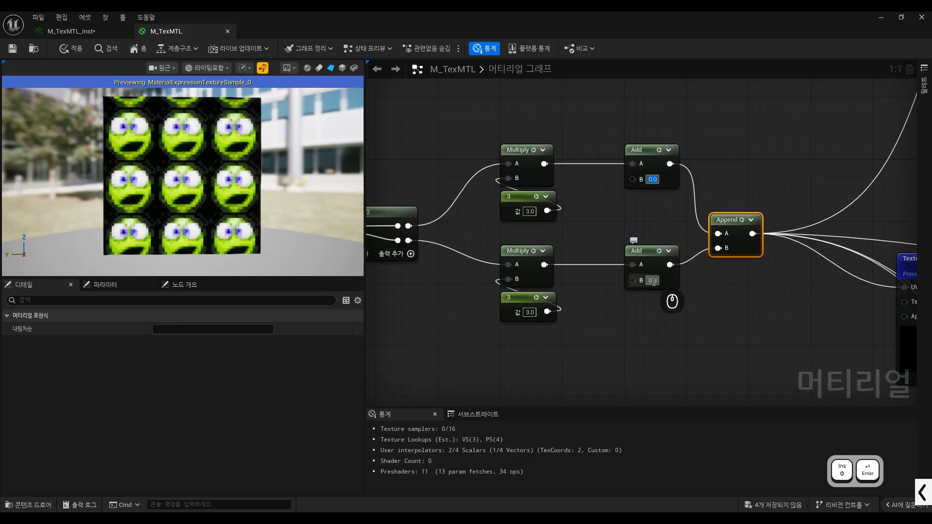
Step: Try different vertical offsets between 0.1 and 0.9, ending with 0.5, as the B value of the lower Add node
{"action": "type", "text": "0.1"}
{"action": "key", "text": "Return"}
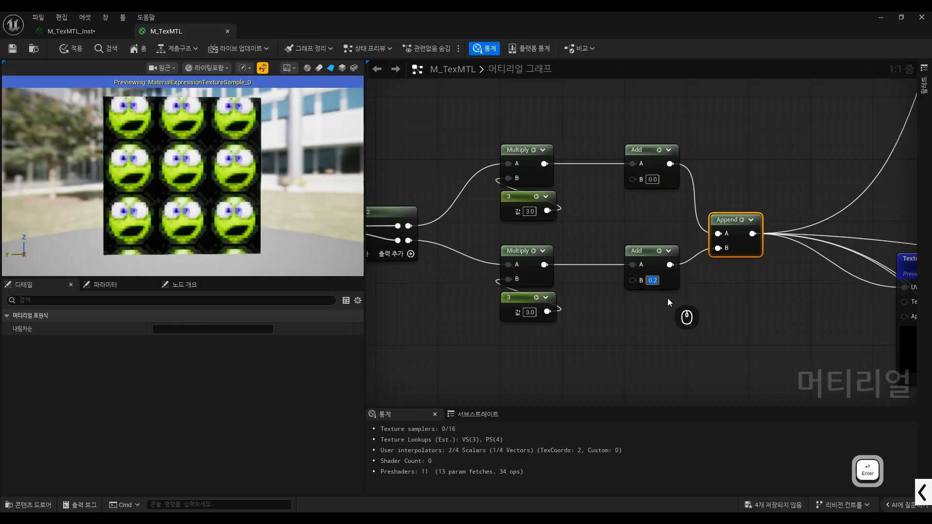
{"action": "type", "text": "0.3"}
{"action": "key", "text": "Return"}
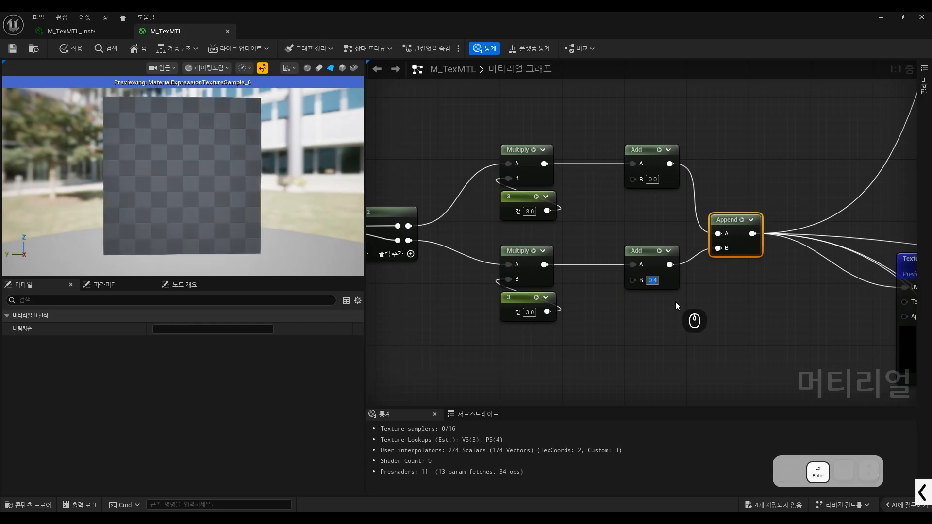
{"action": "type", "text": "0.5"}
{"action": "key", "text": "Return"}
{"action": "key", "text": "Delete"}
{"action": "key", "text": "Up"}
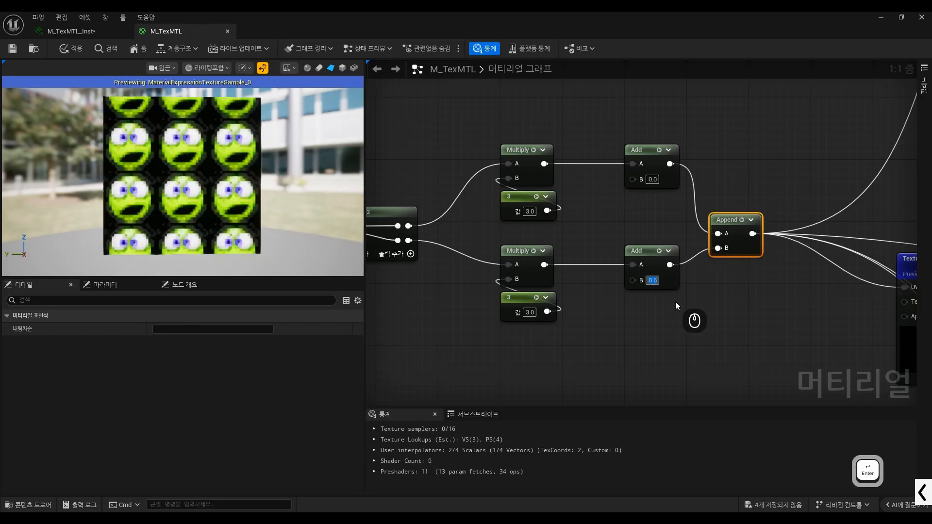
{"action": "type", "text": "0.8"}
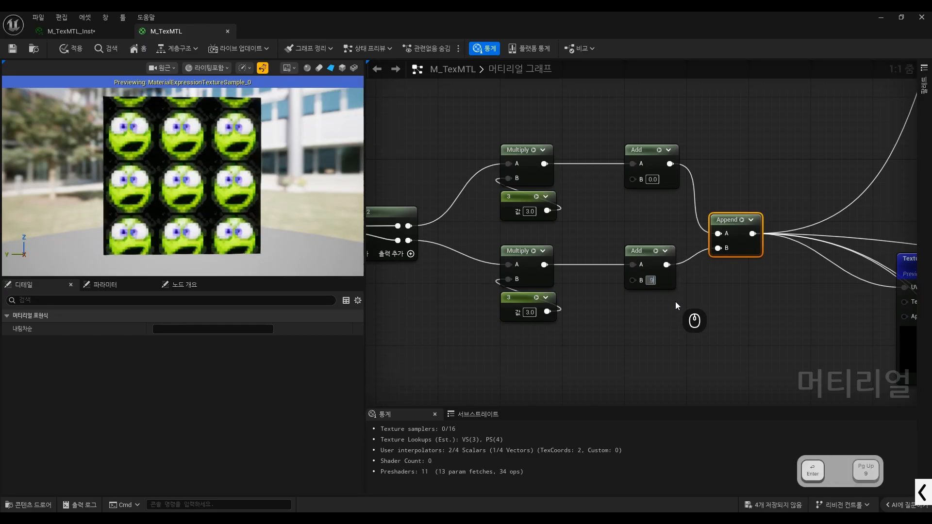
{"action": "key", "text": "Return"}
{"action": "type", "text": "0.5"}
{"action": "key", "text": "Return"}
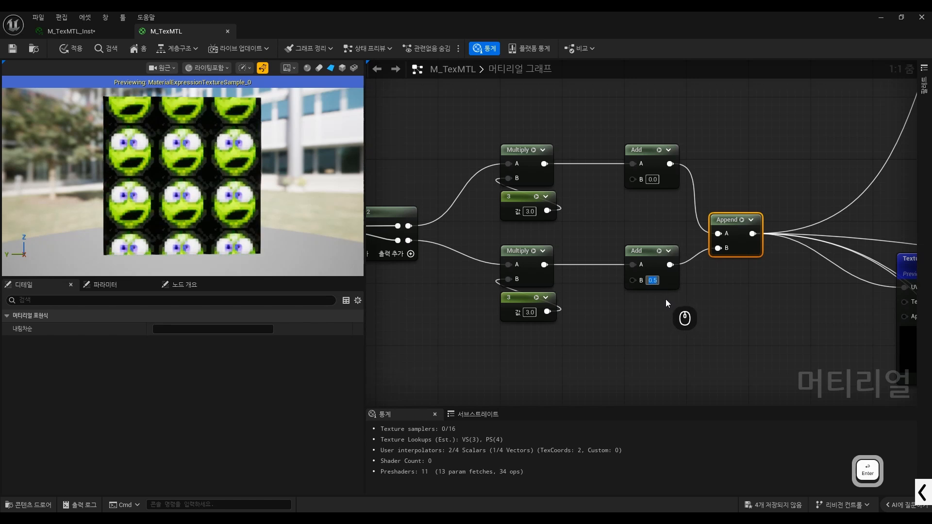
Step: Raise the lower Add node's B value from 0.1 through 0.2 to 0.3 to shift the texture vertically
{"action": "type", "text": "0.1"}
{"action": "key", "text": "Return"}
{"action": "type", "text": "0.3"}
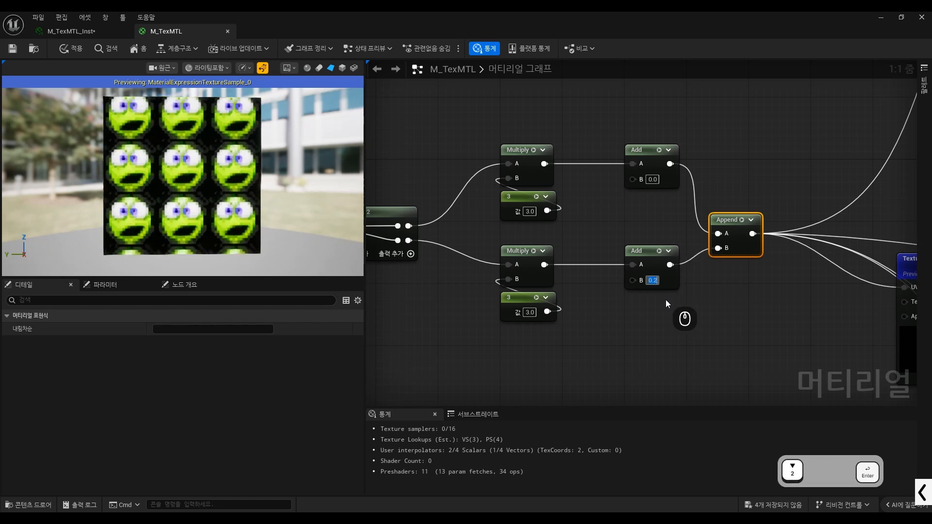
{"action": "key", "text": "Return"}
Step: Set the upper Add node's B value to 0.2 and then 0.4 to shift the texture horizontally
{"action": "scroll", "coordinate": [643, 209], "scroll_direction": "down", "scroll_amount": 1}
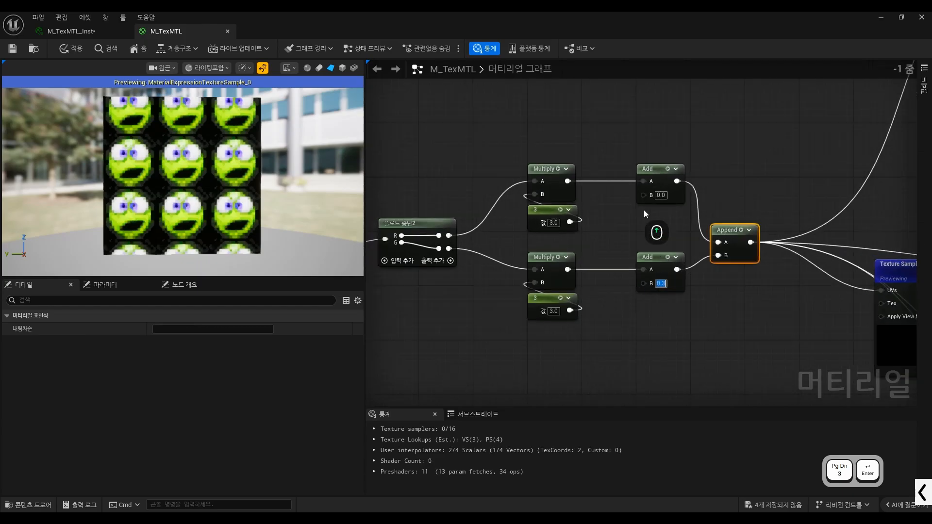
{"action": "scroll", "coordinate": [653, 194], "scroll_direction": "up", "scroll_amount": 1}
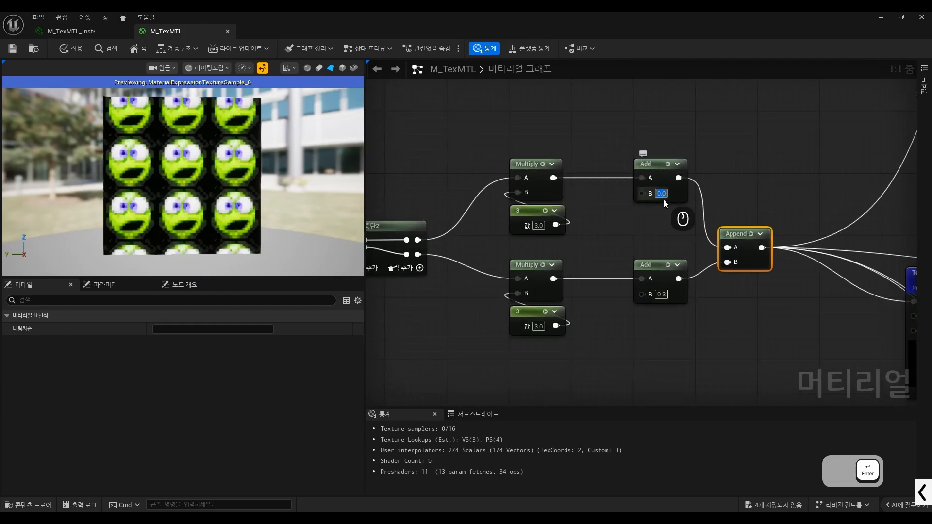
{"action": "type", "text": "0.2"}
{"action": "key", "text": "Return"}
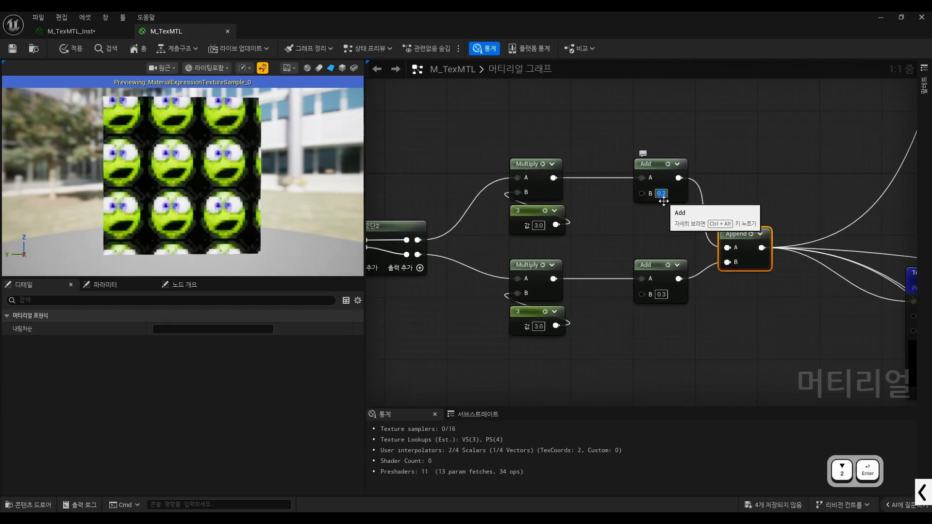
{"action": "type", "text": "0.4"}
{"action": "key", "text": "Return"}
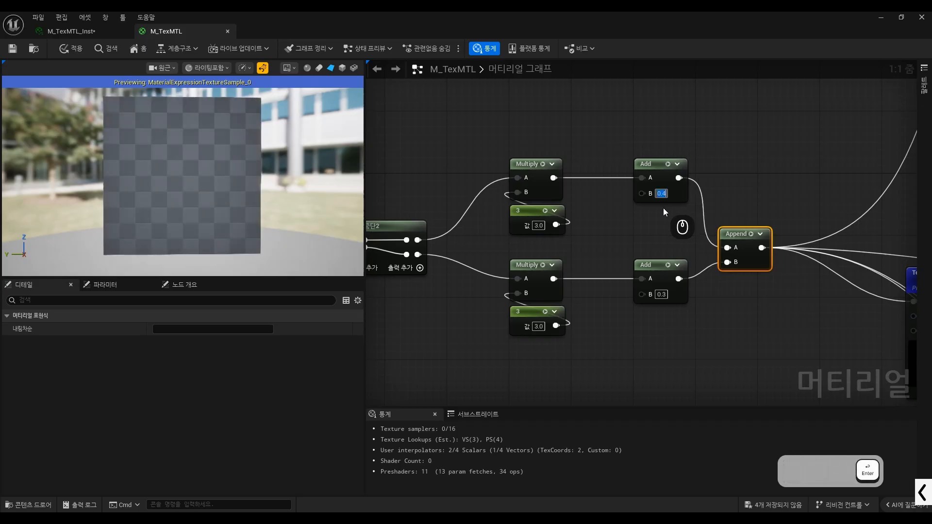
Step: Set the upper Add node's B value to 0.5 and move the Append node's outgoing connections to the upper Add node's output
{"action": "type", "text": "0.5"}
{"action": "key", "text": "Return"}
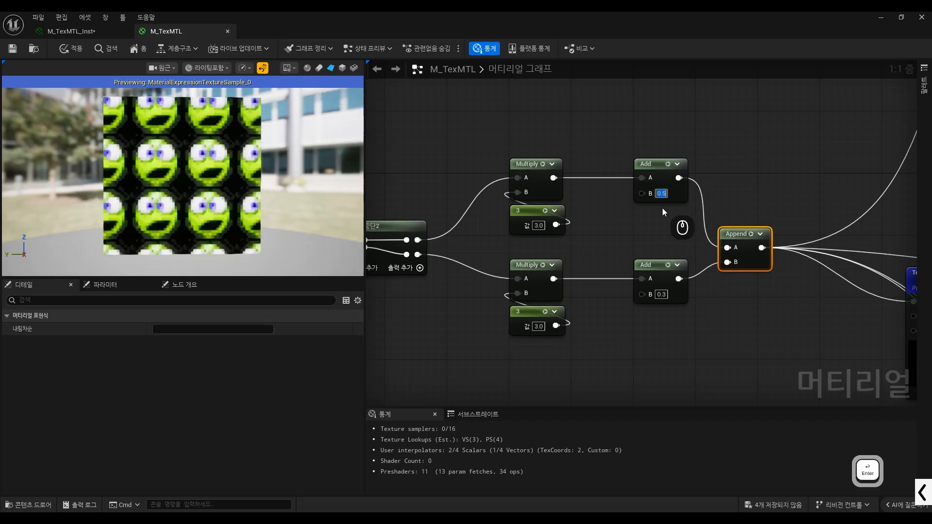
{"action": "scroll", "coordinate": [662, 207], "scroll_direction": "down", "scroll_amount": 2}
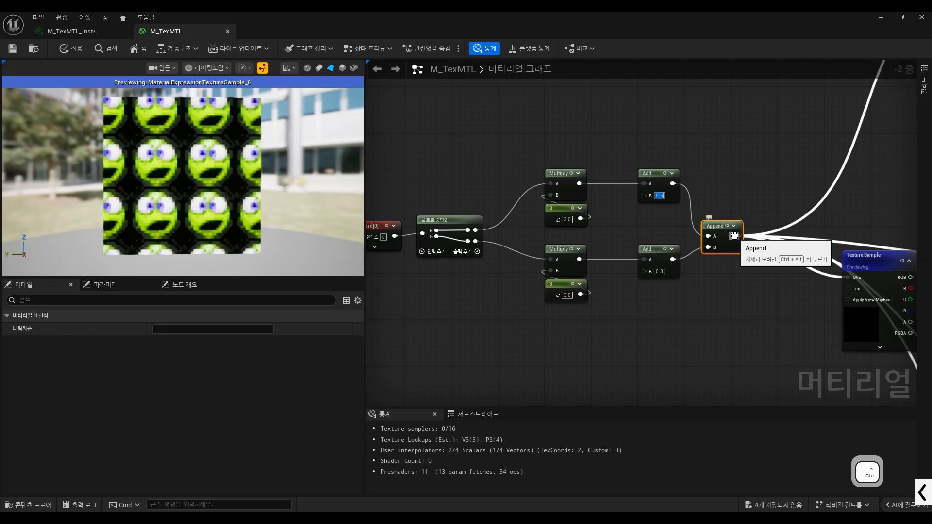
{"action": "left_click_drag", "start_coordinate": [734, 236], "coordinate": [673, 184], "text": "ctrl"}
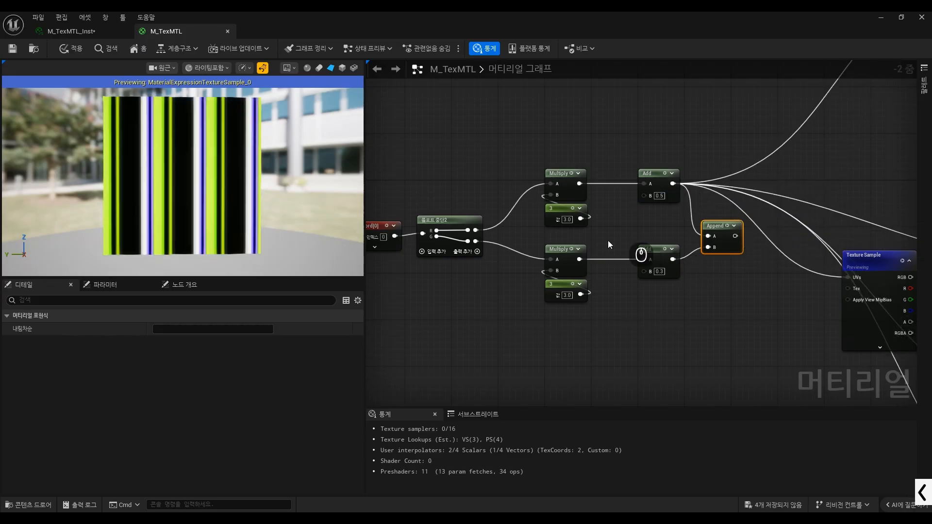
Step: Delete the lower Multiply and Add branch, the Append node and the float break node, and wire TexCoord[0] directly into Multiply's A input
{"action": "left_click_drag", "start_coordinate": [540, 236], "coordinate": [713, 295]}
{"action": "key", "text": "Delete"}
{"action": "left_click", "coordinate": [452, 221]}
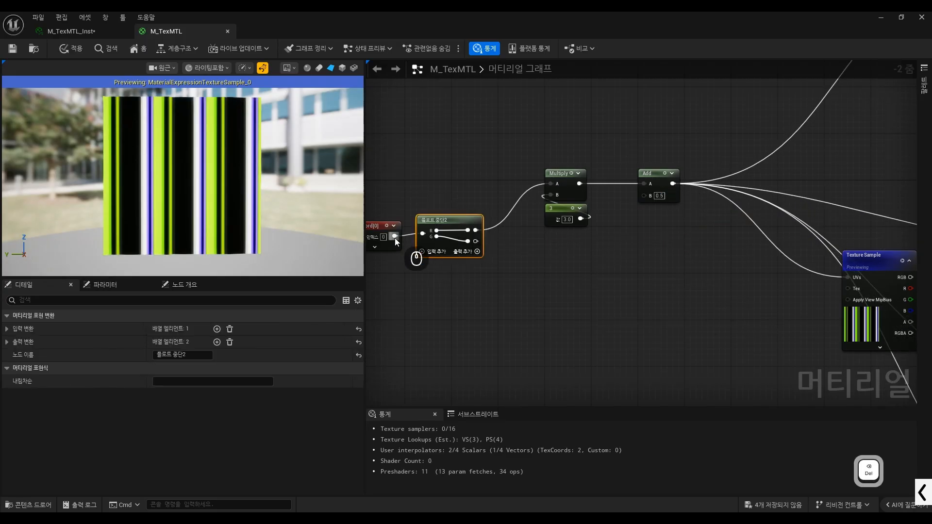
{"action": "key", "text": "Delete"}
{"action": "mouse_move", "coordinate": [394, 236]}
{"action": "left_mouse_down"}
{"action": "mouse_move", "coordinate": [474, 224]}
{"action": "mouse_move", "coordinate": [554, 184]}
{"action": "mouse_move", "coordinate": [437, 203]}
{"action": "mouse_move", "coordinate": [500, 178]}
{"action": "mouse_move", "coordinate": [481, 185]}
{"action": "left_mouse_up"}
{"action": "scroll", "coordinate": [496, 159], "scroll_direction": "up", "scroll_amount": 2}
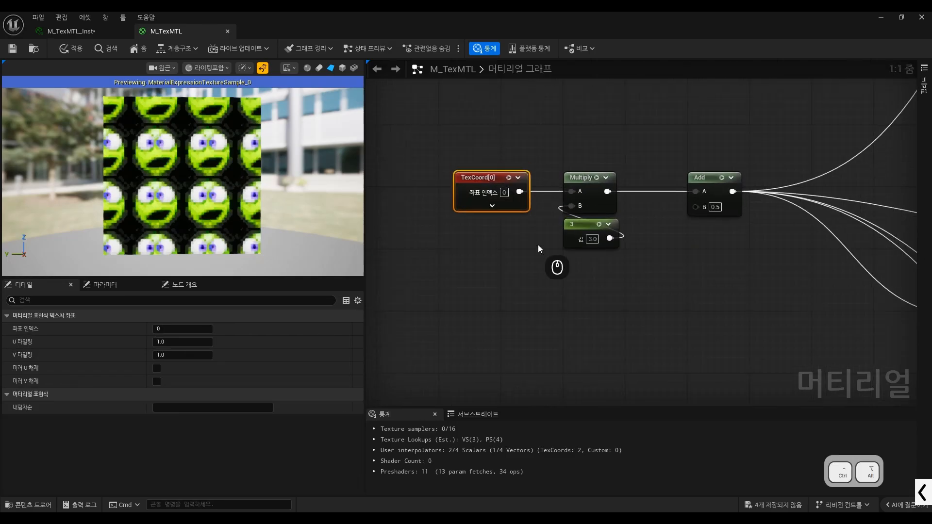
{"action": "key", "text": "ctrl+alt+g"}
{"action": "mouse_move", "coordinate": [555, 222]}
{"action": "left_mouse_down"}
{"action": "mouse_move", "coordinate": [558, 253]}
{"action": "mouse_move", "coordinate": [578, 221]}
{"action": "mouse_move", "coordinate": [620, 242]}
{"action": "mouse_move", "coordinate": [578, 253]}
{"action": "left_mouse_up"}
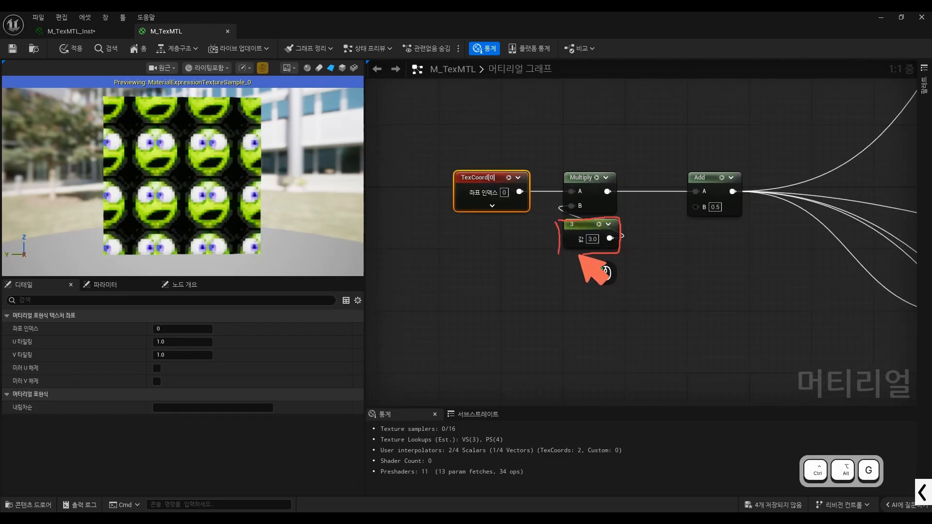
{"action": "left_click_drag", "start_coordinate": [515, 291], "coordinate": [535, 305]}
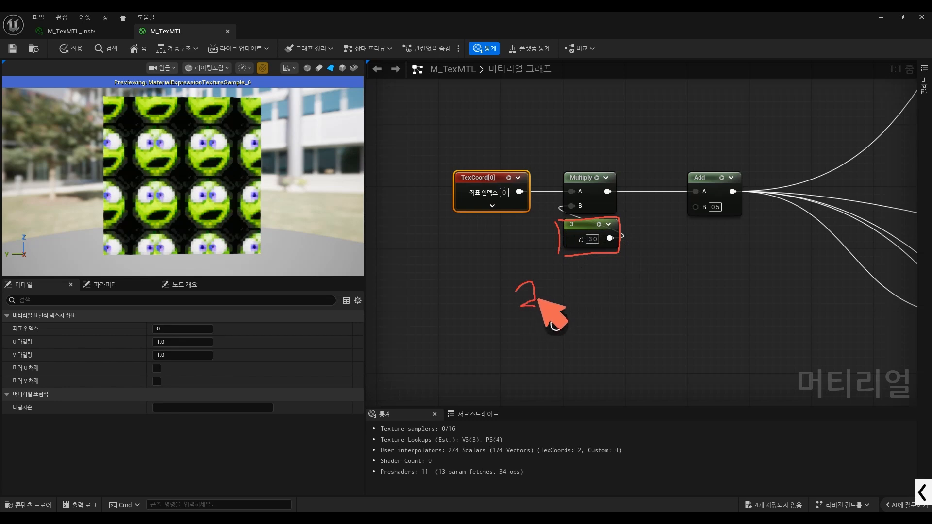
{"action": "key", "text": "ctrl+alt+g"}
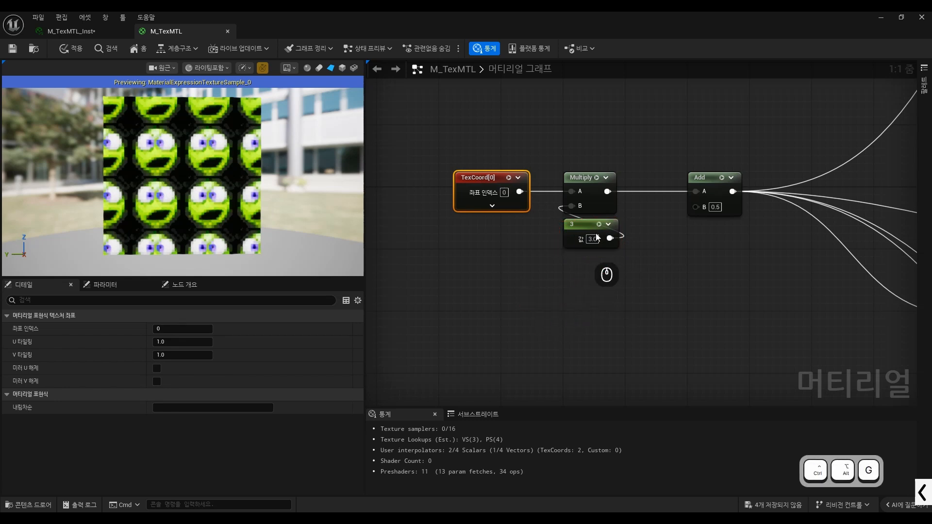
Step: Move the constant 3 node aside and connect a new two-component vector constant to Multiply's B input in its place
{"action": "left_click", "coordinate": [606, 271]}
{"action": "left_click_drag", "start_coordinate": [580, 226], "coordinate": [456, 270]}
{"action": "left_click", "coordinate": [534, 260]}
{"action": "key", "text": "2"}
{"action": "left_click", "coordinate": [534, 259]}
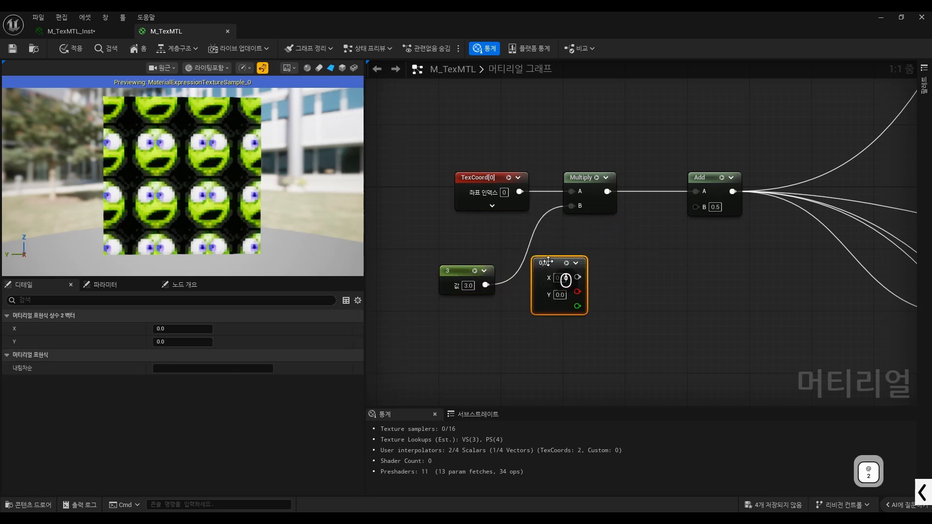
{"action": "left_click_drag", "start_coordinate": [546, 266], "coordinate": [517, 268]}
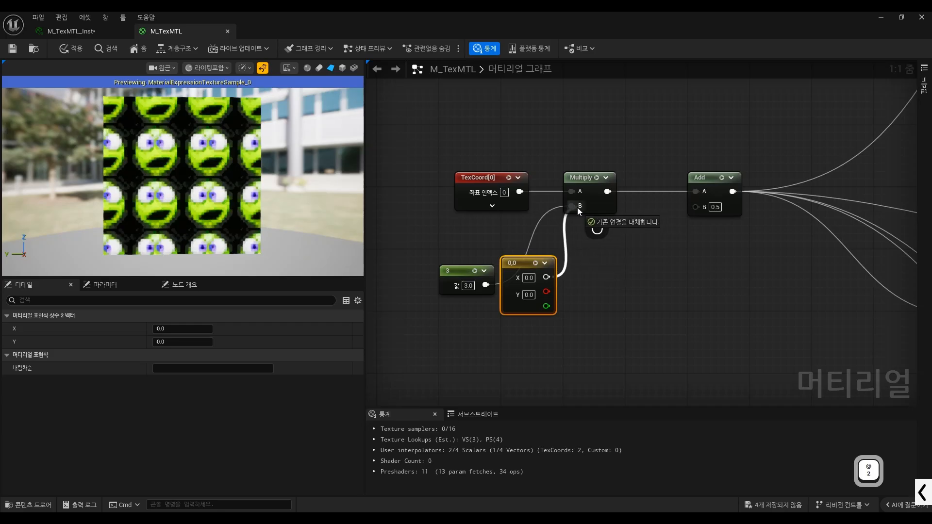
{"action": "left_click_drag", "start_coordinate": [577, 207], "coordinate": [577, 208]}
Step: Set both the X and Y values of the new vector constant to 1
{"action": "left_click", "coordinate": [528, 278]}
{"action": "type", "text": "1"}
{"action": "key", "text": "Tab"}
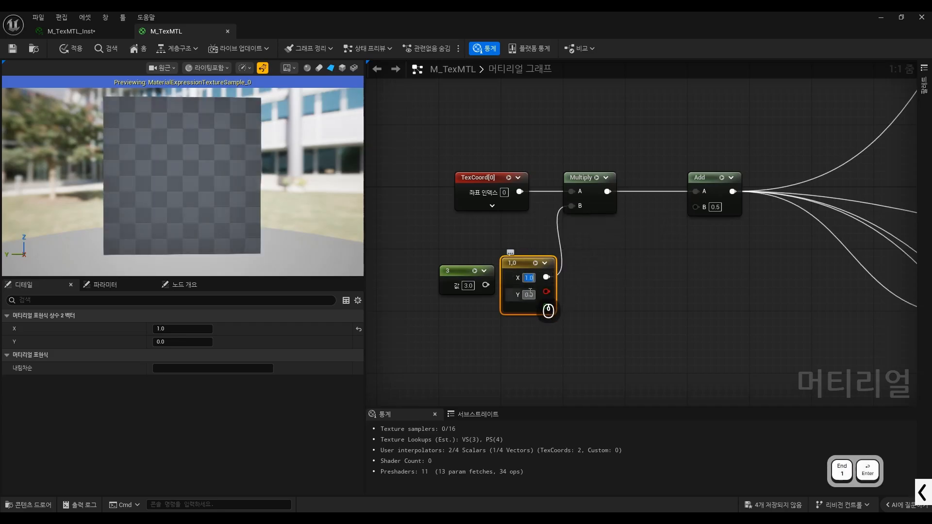
{"action": "type", "text": "1"}
{"action": "key", "text": "Return"}
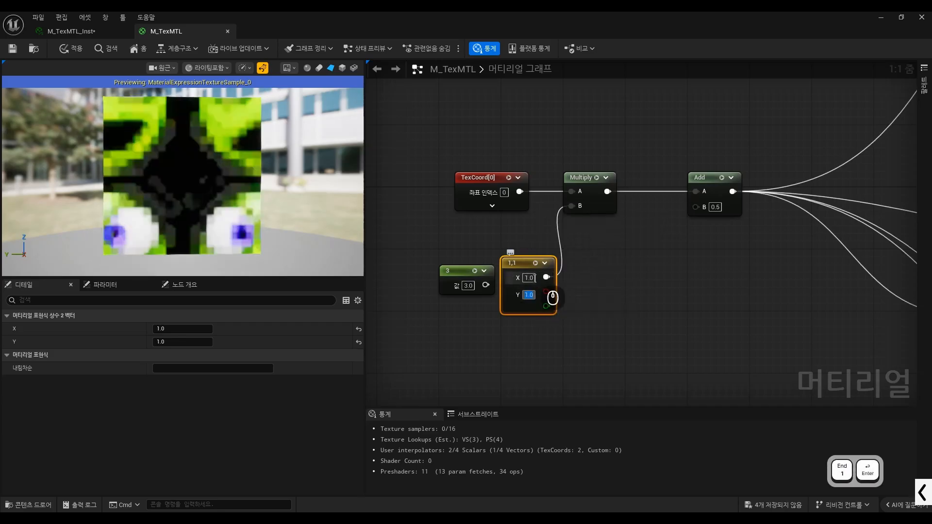
Step: Set the tiling vector constant to X 2 and Y 3, and reset the Add node's B value to 0
{"action": "left_click", "coordinate": [529, 278]}
{"action": "type", "text": "2"}
{"action": "key", "text": "Return"}
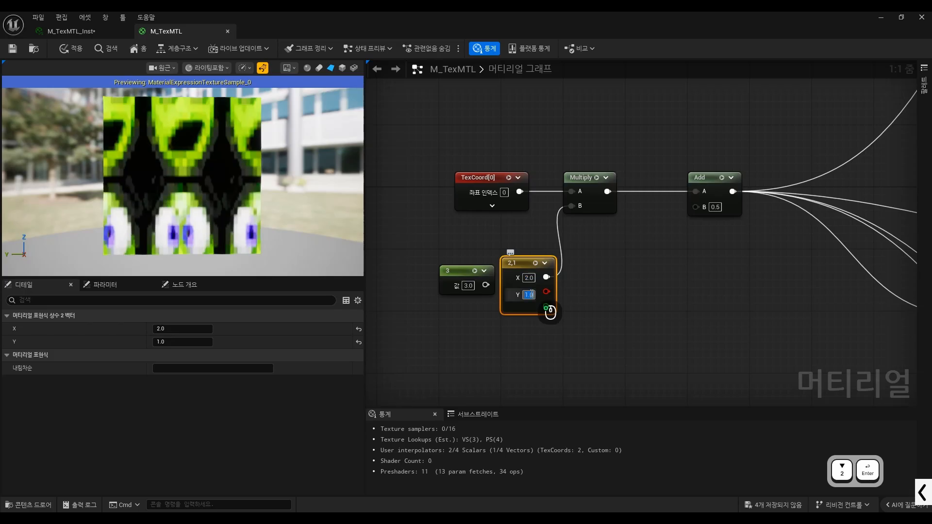
{"action": "type", "text": "3"}
{"action": "key", "text": "Return"}
{"action": "type", "text": "0"}
{"action": "key", "text": "Return"}
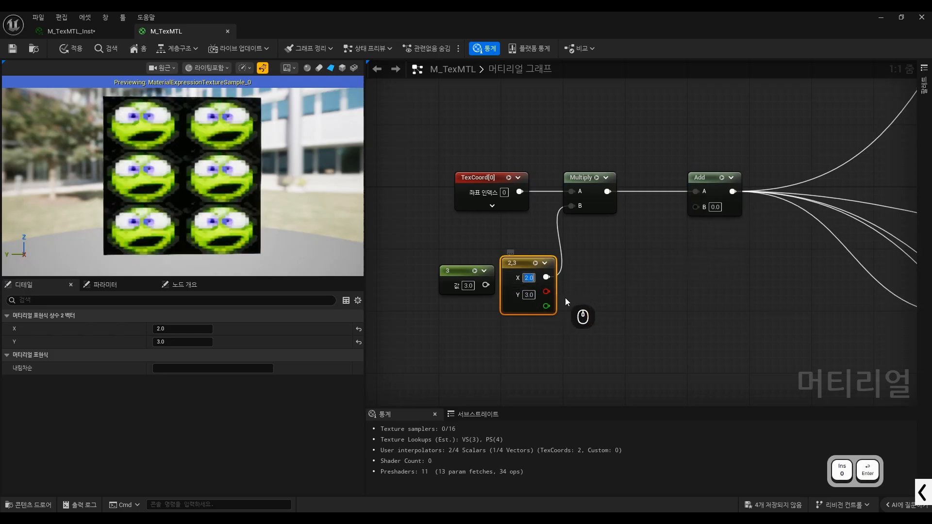
Step: Raise the tiling vector constant's X value through 3 and 6 to 8
{"action": "type", "text": "3"}
{"action": "key", "text": "Return"}
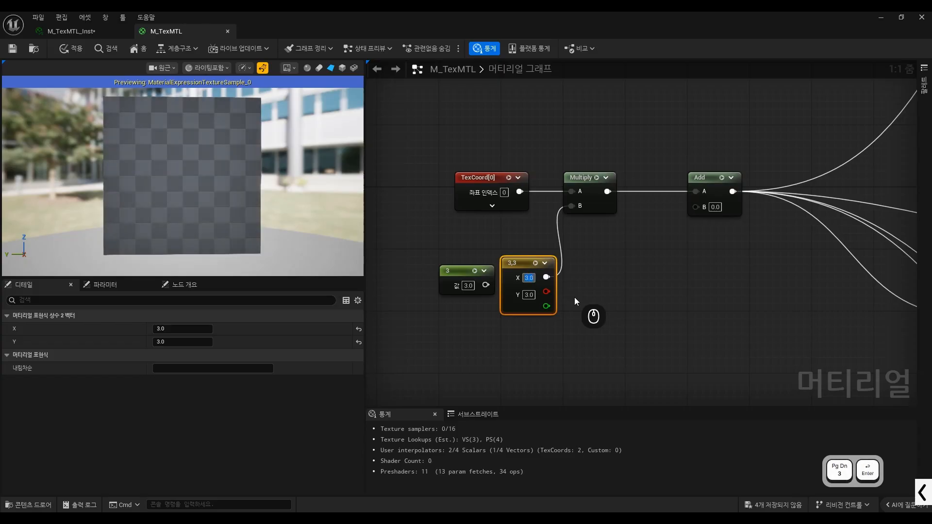
{"action": "type", "text": "6"}
{"action": "key", "text": "Return"}
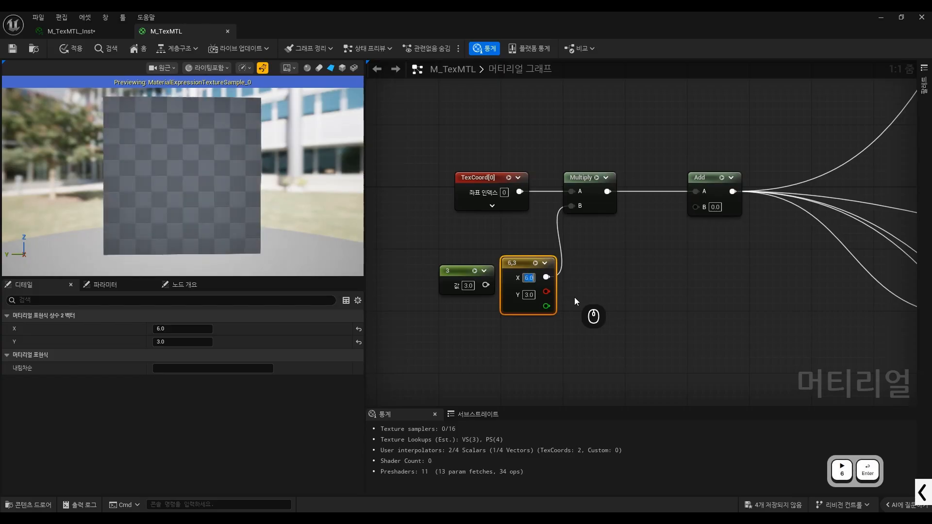
{"action": "type", "text": "7"}
{"action": "key", "text": "Return"}
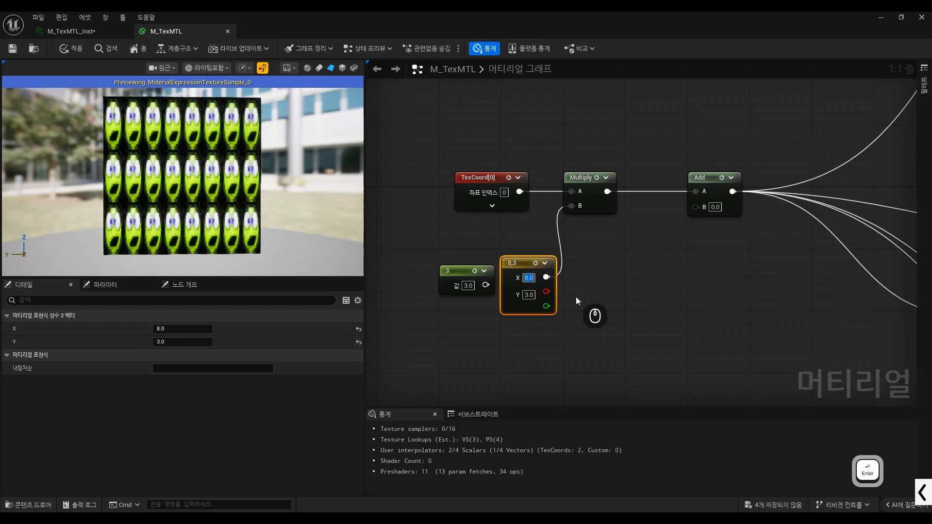
{"action": "key", "text": "ctrl+alt+g"}
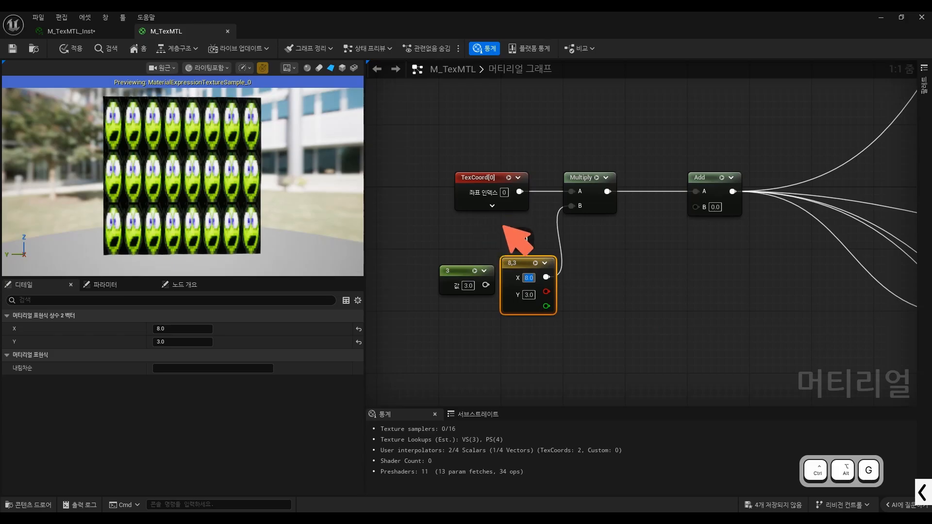
{"action": "mouse_move", "coordinate": [100, 92]}
{"action": "left_mouse_down"}
{"action": "mouse_move", "coordinate": [231, 92]}
{"action": "mouse_move", "coordinate": [262, 108]}
{"action": "mouse_move", "coordinate": [95, 78]}
{"action": "left_mouse_up"}
{"action": "key", "text": "ctrl+alt+g"}
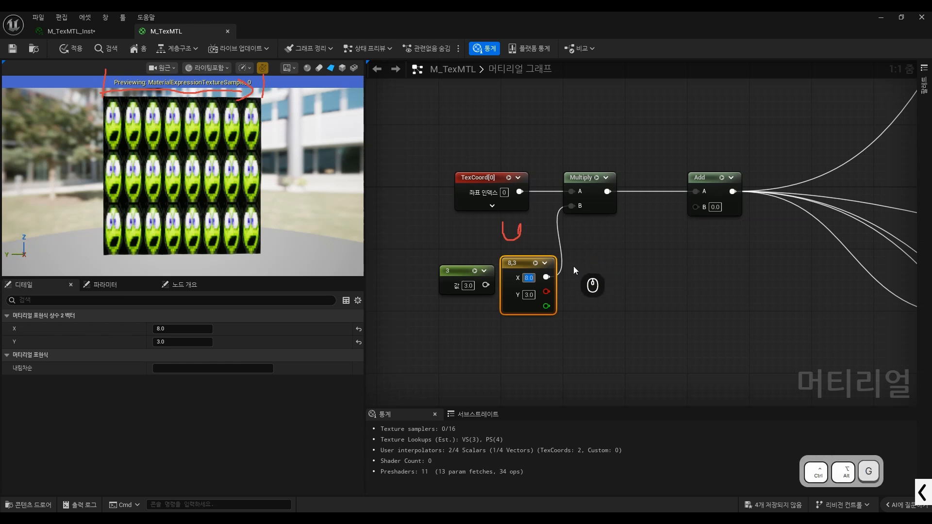
Step: Duplicate the tiling vector constant below the Add node and connect the copy to Add's B input
{"action": "key", "text": "ctrl+c"}
{"action": "key", "text": "ctrl+v"}
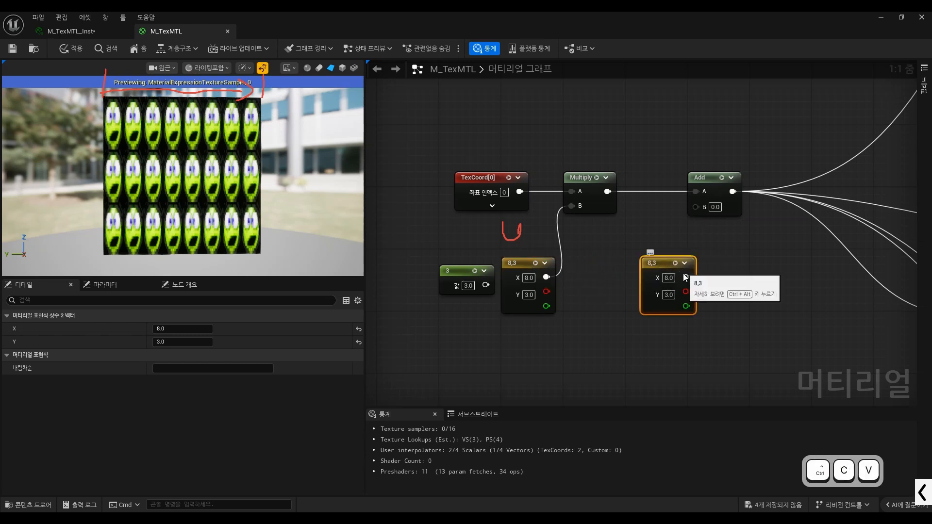
{"action": "left_click_drag", "start_coordinate": [686, 277], "coordinate": [709, 209]}
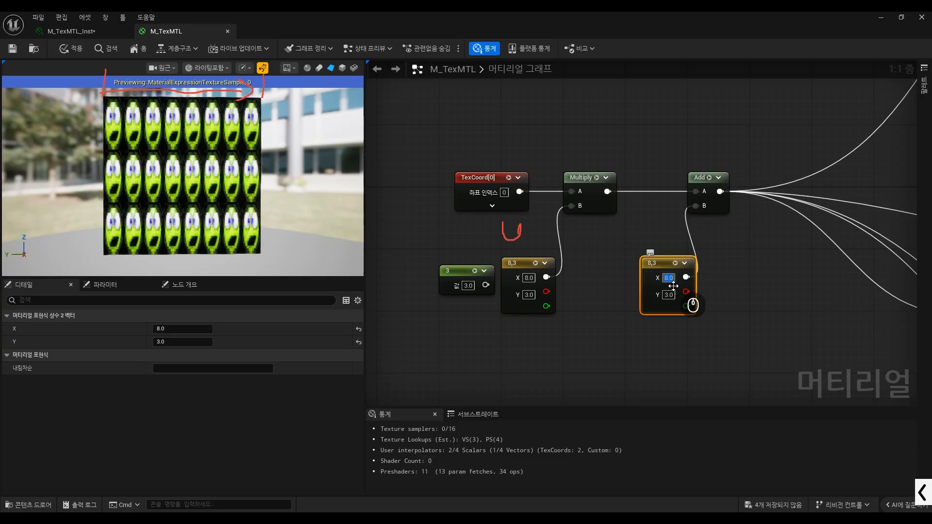
Step: Set the offset vector constant's X value to 0 and raise it in 0.1 increments to 0.6
{"action": "type", "text": "1.0"}
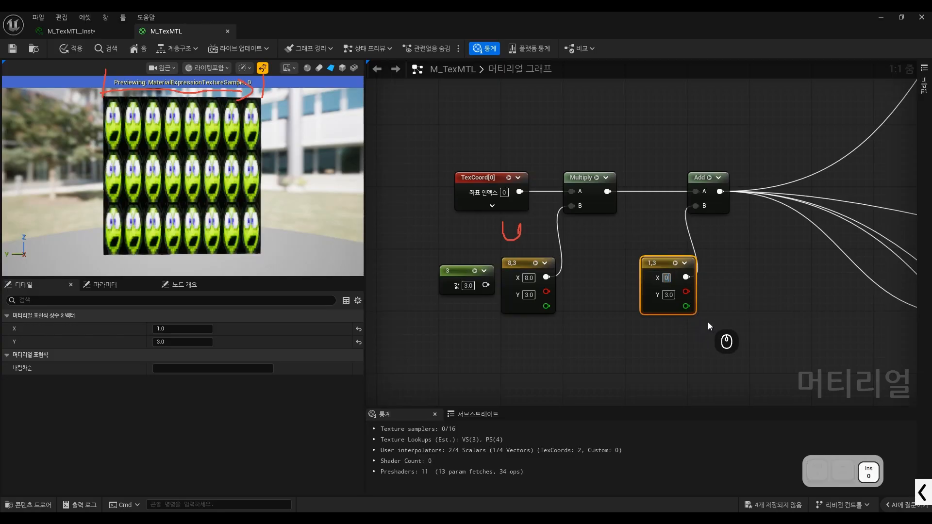
{"action": "type", "text": "0"}
{"action": "key", "text": "Return"}
{"action": "type", "text": ".1"}
{"action": "key", "text": "Return"}
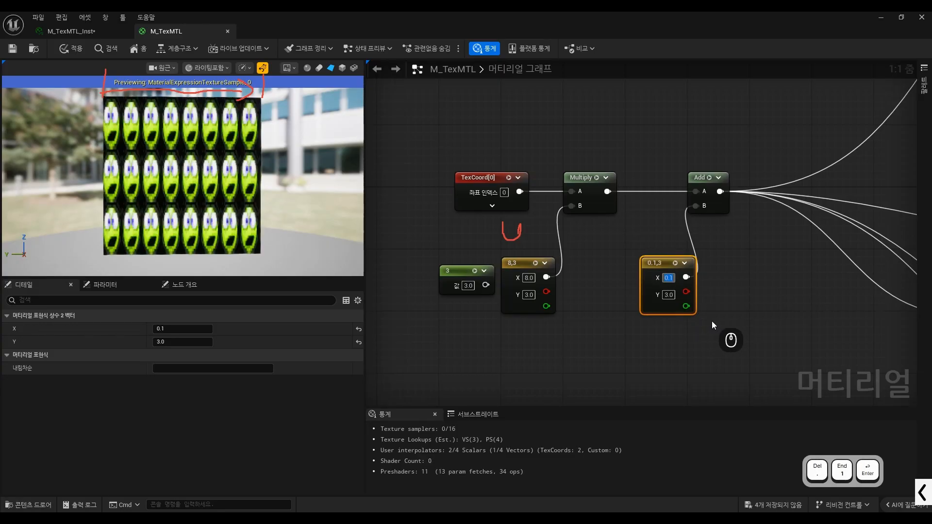
{"action": "type", "text": ".2"}
{"action": "key", "text": "Return"}
{"action": "type", "text": ".3"}
{"action": "key", "text": "Return"}
{"action": "type", "text": ".4"}
{"action": "key", "text": "Return"}
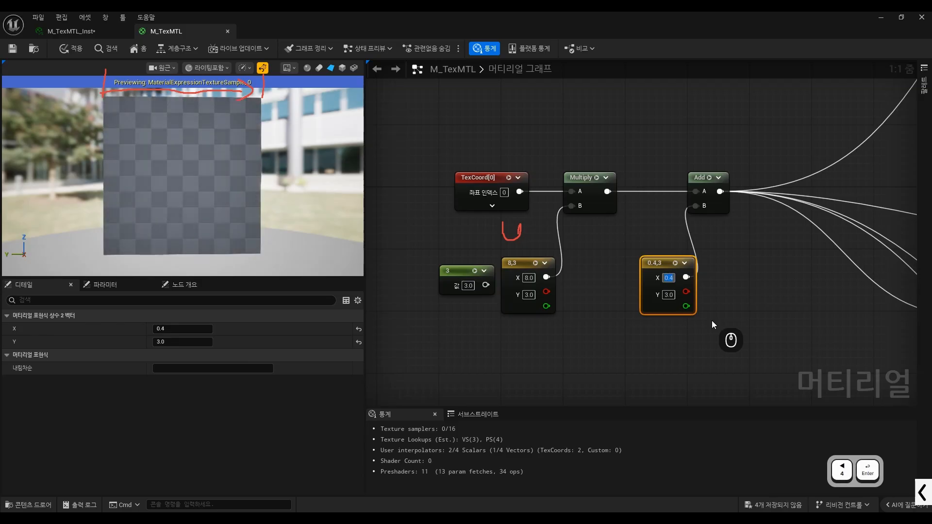
{"action": "type", "text": ".5"}
{"action": "key", "text": "Return"}
{"action": "type", "text": ".6"}
{"action": "key", "text": "Return"}
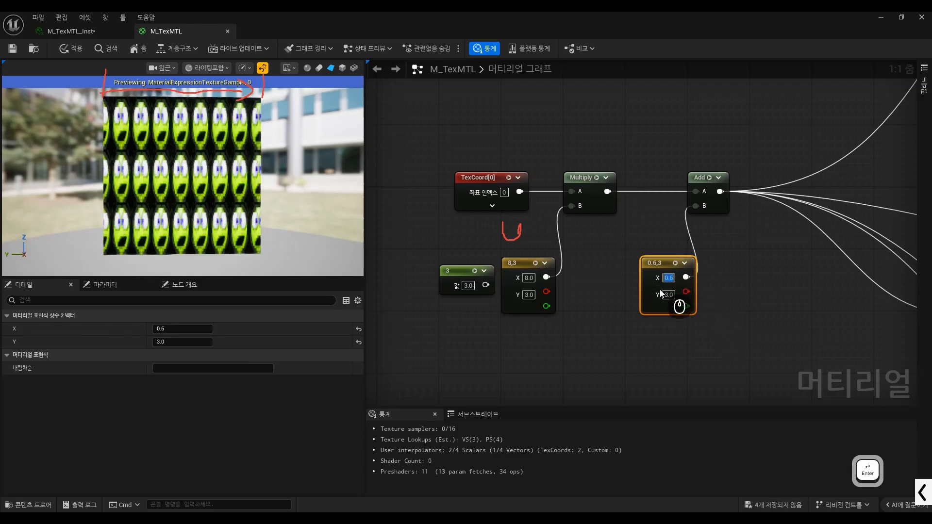
Step: Set the offset vector constant's Y value to 0 and raise it gradually from 0.1 to 0.5
{"action": "left_click", "coordinate": [668, 295]}
{"action": "type", "text": "0"}
{"action": "key", "text": "Return"}
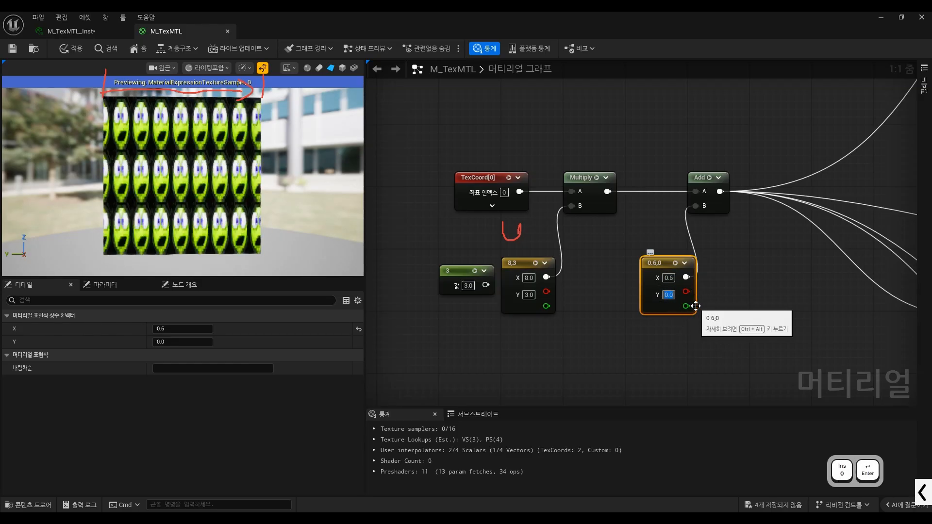
{"action": "type", "text": ".2"}
{"action": "key", "text": "Return"}
{"action": "type", "text": "0.3"}
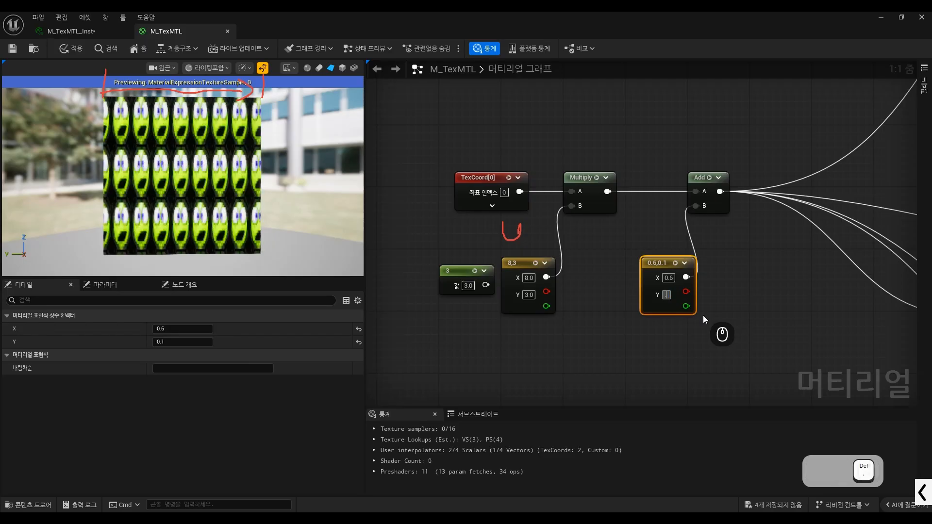
{"action": "key", "text": "Return"}
{"action": "type", "text": "0.5"}
{"action": "key", "text": "Return"}
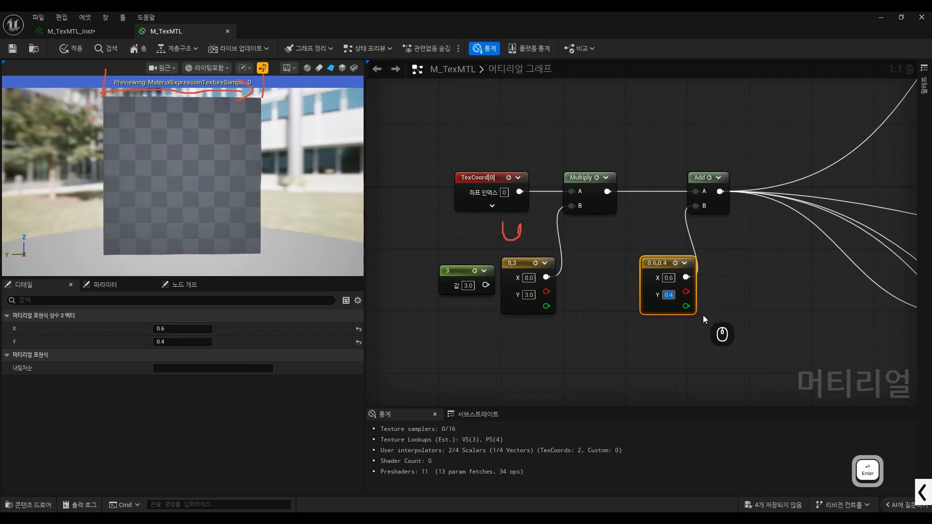
Step: Delete the unconnected constant 3 node beside the tiling vector constant
{"action": "left_click", "coordinate": [614, 304]}
{"action": "scroll", "coordinate": [587, 265], "scroll_direction": "down", "scroll_amount": 3}
{"action": "scroll", "coordinate": [535, 280], "scroll_direction": "up", "scroll_amount": 2}
{"action": "left_click", "coordinate": [500, 284]}
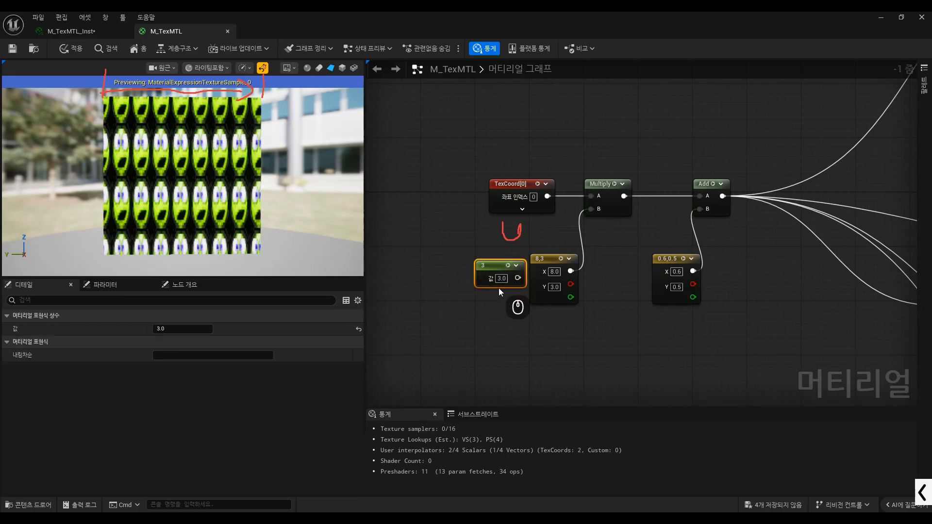
{"action": "key", "text": "Delete"}
{"action": "key", "text": "ctrl+alt+g"}
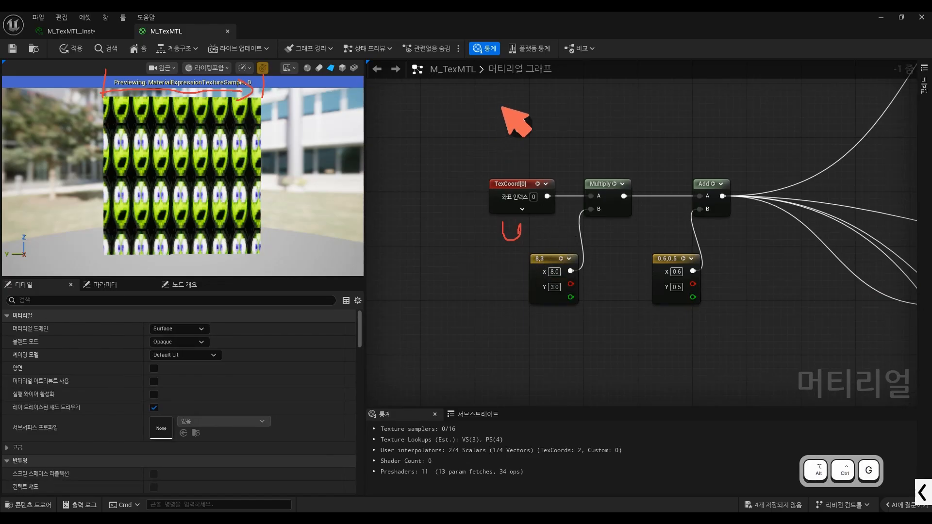
{"action": "left_click_drag", "start_coordinate": [482, 111], "coordinate": [492, 143]}
{"action": "mouse_move", "coordinate": [556, 108]}
{"action": "left_mouse_down"}
{"action": "mouse_move", "coordinate": [552, 148]}
{"action": "mouse_move", "coordinate": [538, 119]}
{"action": "left_mouse_up"}
{"action": "mouse_move", "coordinate": [580, 126]}
{"action": "left_mouse_down"}
{"action": "mouse_move", "coordinate": [607, 125]}
{"action": "mouse_move", "coordinate": [596, 144]}
{"action": "left_mouse_up"}
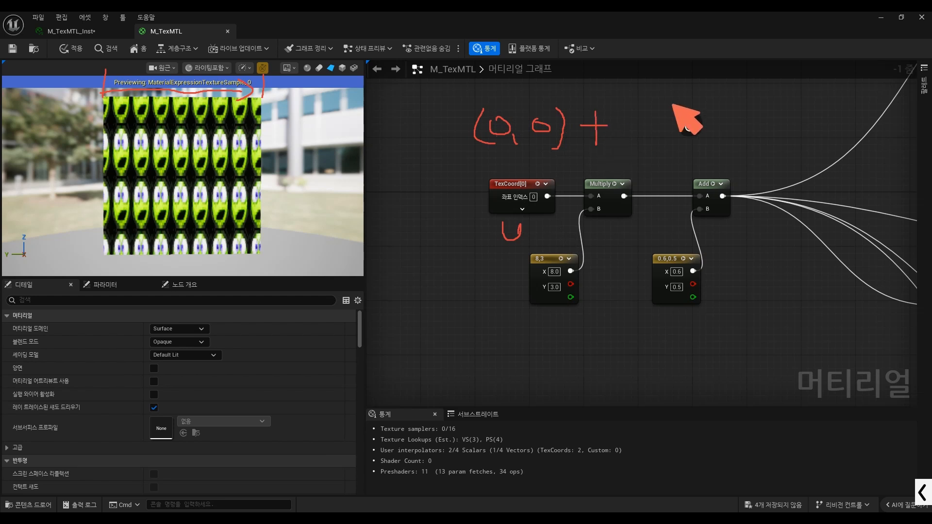
{"action": "mouse_move", "coordinate": [633, 106]}
{"action": "left_mouse_down"}
{"action": "mouse_move", "coordinate": [645, 138]}
{"action": "mouse_move", "coordinate": [681, 133]}
{"action": "left_mouse_up"}
{"action": "mouse_move", "coordinate": [714, 105]}
{"action": "left_mouse_down"}
{"action": "mouse_move", "coordinate": [717, 114]}
{"action": "mouse_move", "coordinate": [710, 104]}
{"action": "left_mouse_up"}
{"action": "mouse_move", "coordinate": [719, 92]}
{"action": "left_mouse_down"}
{"action": "mouse_move", "coordinate": [742, 120]}
{"action": "mouse_move", "coordinate": [717, 140]}
{"action": "left_mouse_up"}
{"action": "left_click_drag", "start_coordinate": [666, 107], "coordinate": [517, 118]}
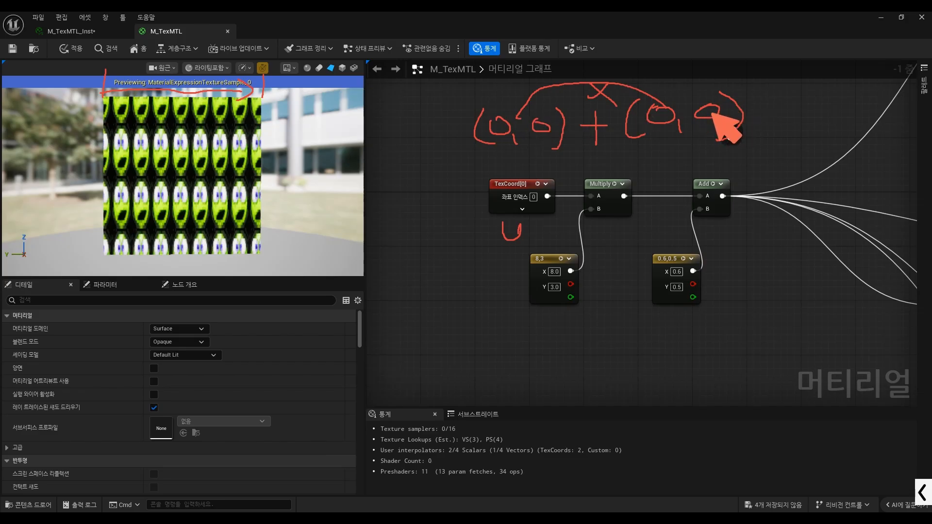
{"action": "mouse_move", "coordinate": [664, 107]}
{"action": "left_mouse_down"}
{"action": "mouse_move", "coordinate": [564, 124]}
{"action": "mouse_move", "coordinate": [557, 145]}
{"action": "left_mouse_up"}
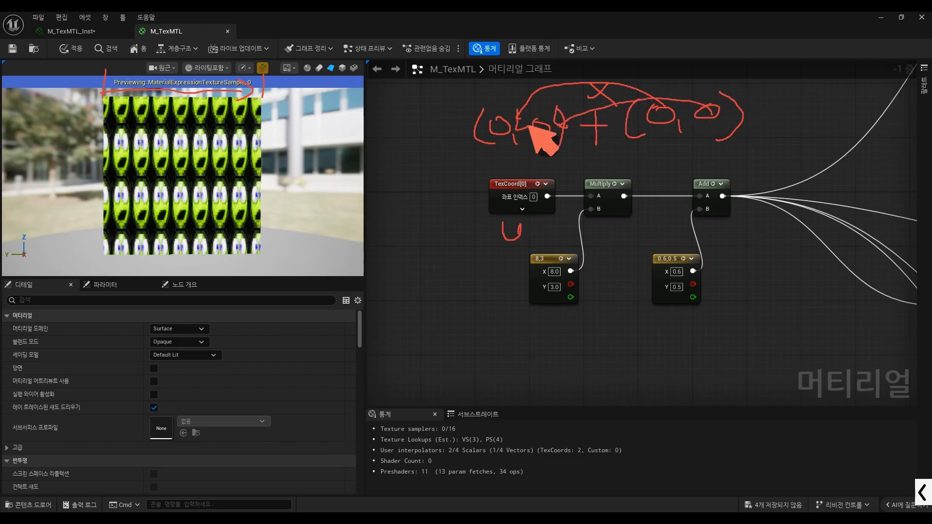
{"action": "key", "text": "ctrl+alt+g"}
Step: Move the tiling vector constant directly beneath the TexCoord[0] node
{"action": "scroll", "coordinate": [597, 219], "scroll_direction": "down", "scroll_amount": 4}
{"action": "scroll", "coordinate": [577, 232], "scroll_direction": "up", "scroll_amount": 5}
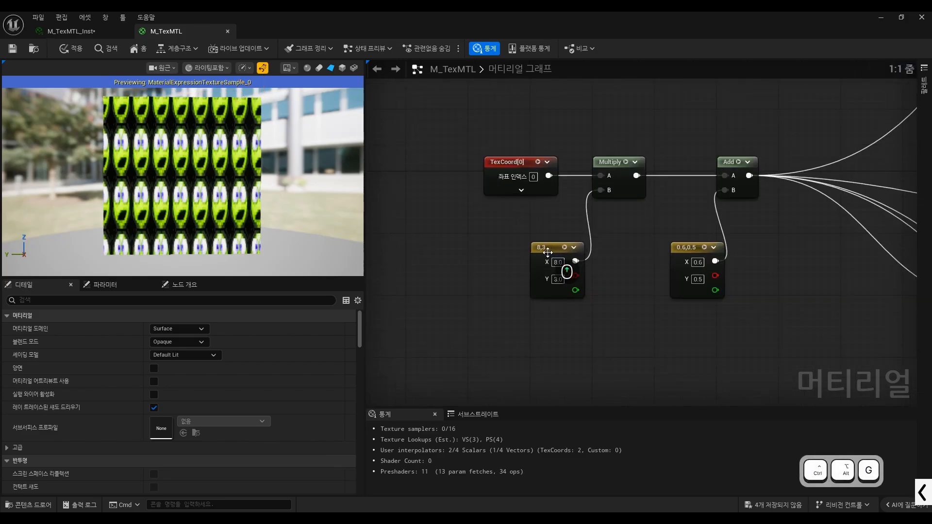
{"action": "left_click_drag", "start_coordinate": [547, 252], "coordinate": [508, 235]}
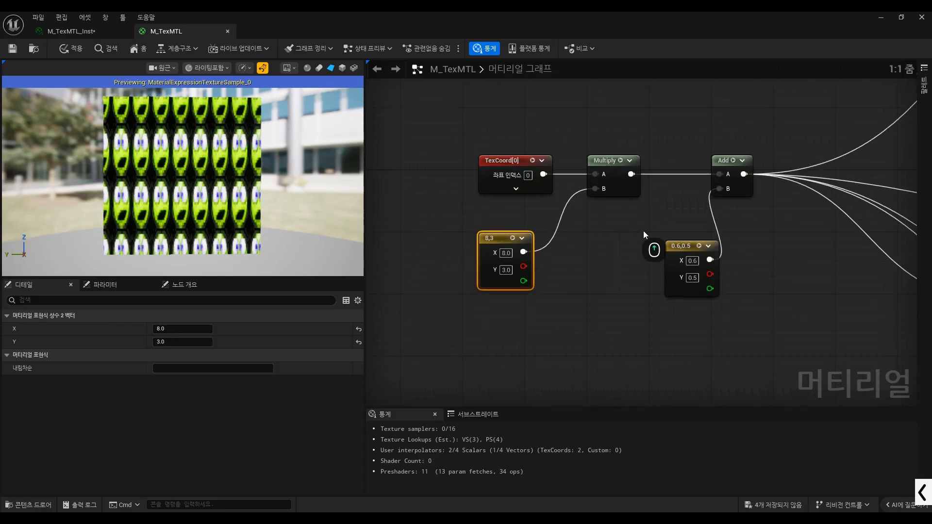
Step: Convert the tiling and offset vector constants into parameters, and space the resulting nodes apart beneath the Multiply and Add nodes
{"action": "left_click_drag", "start_coordinate": [686, 247], "coordinate": [709, 237]}
{"action": "right_click", "coordinate": [496, 241]}
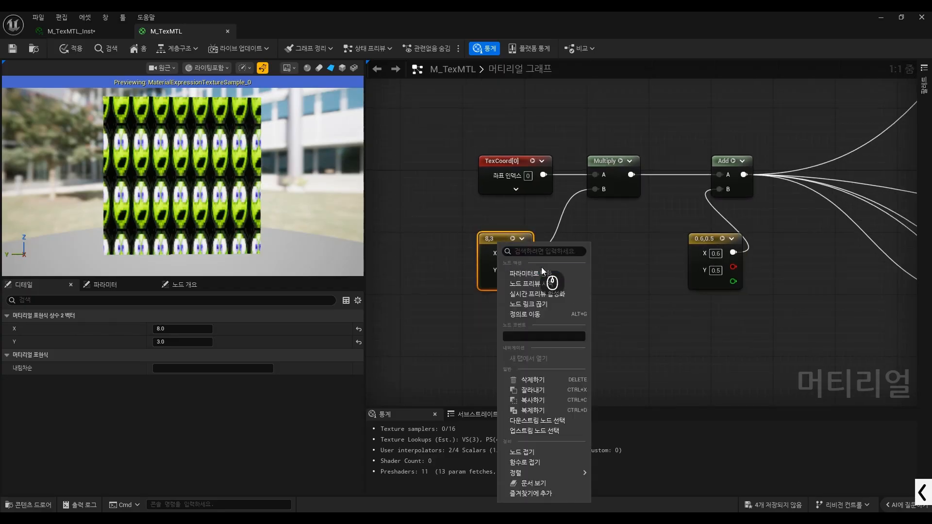
{"action": "left_click", "coordinate": [549, 271]}
{"action": "right_click", "coordinate": [703, 237]}
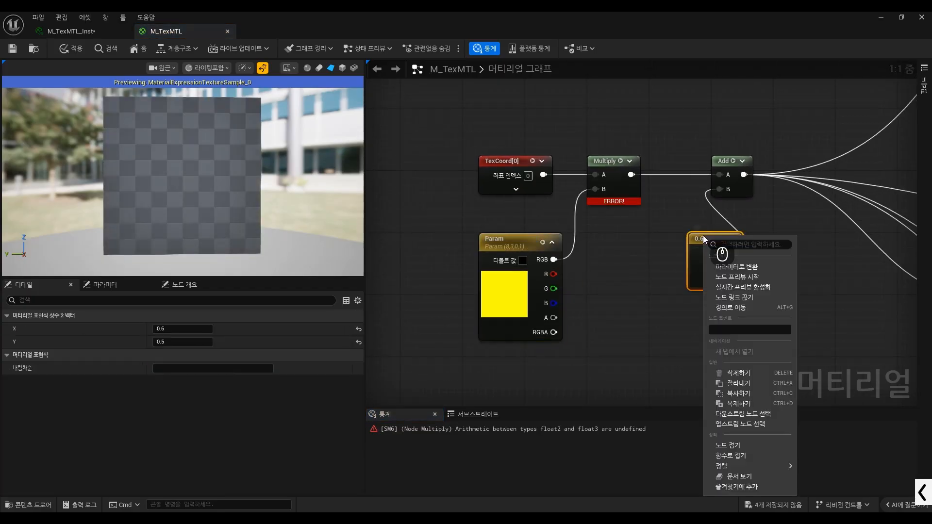
{"action": "left_click", "coordinate": [753, 266]}
{"action": "left_click", "coordinate": [613, 263]}
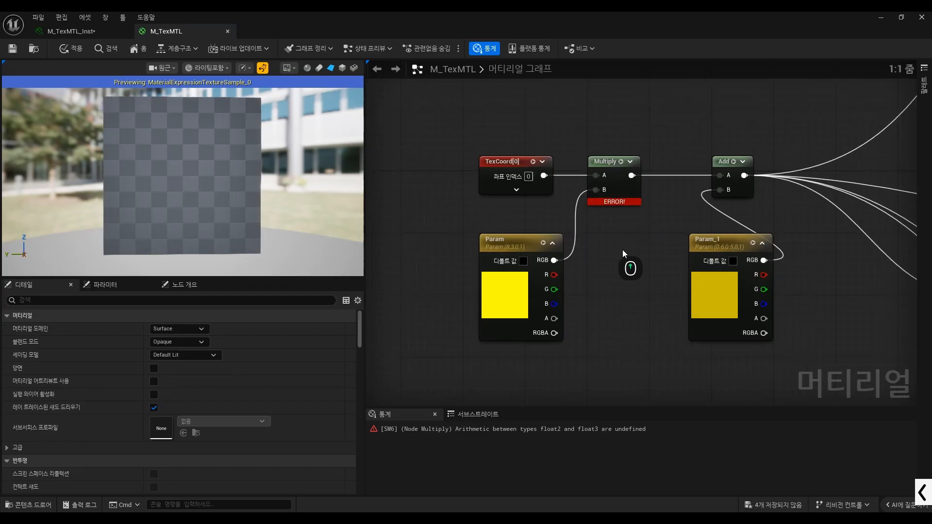
{"action": "left_click_drag", "start_coordinate": [518, 239], "coordinate": [471, 240]}
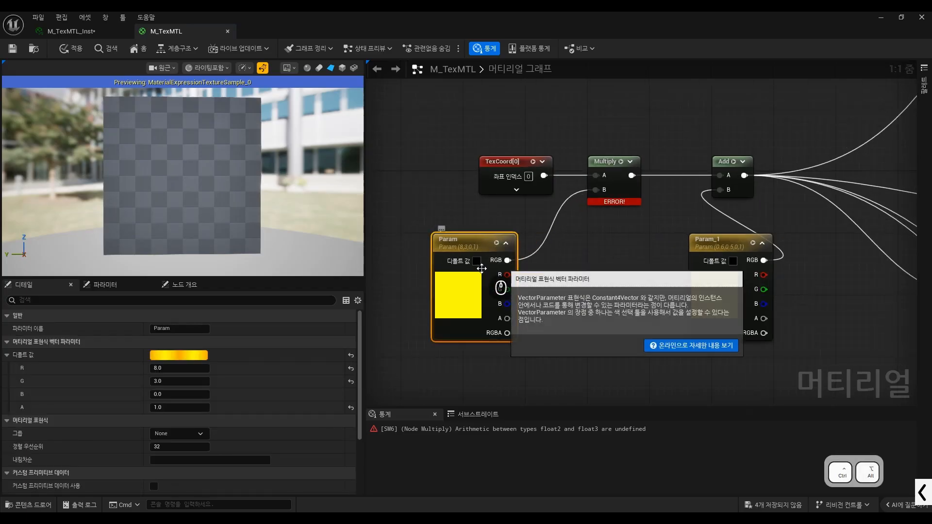
{"action": "key", "text": "ctrl+alt+g"}
{"action": "left_click_drag", "start_coordinate": [523, 258], "coordinate": [578, 207]}
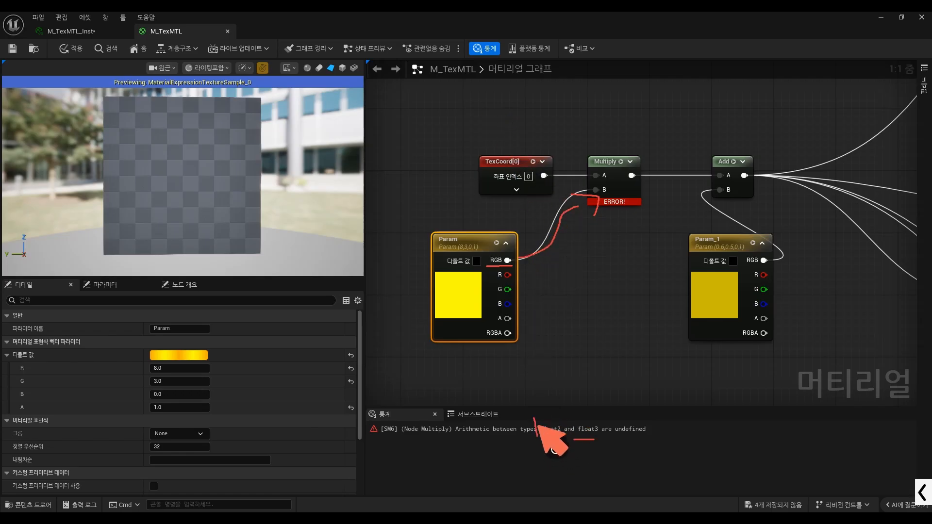
{"action": "mouse_move", "coordinate": [538, 418]}
{"action": "left_mouse_down"}
{"action": "mouse_move", "coordinate": [564, 439]}
{"action": "mouse_move", "coordinate": [608, 419]}
{"action": "left_mouse_up"}
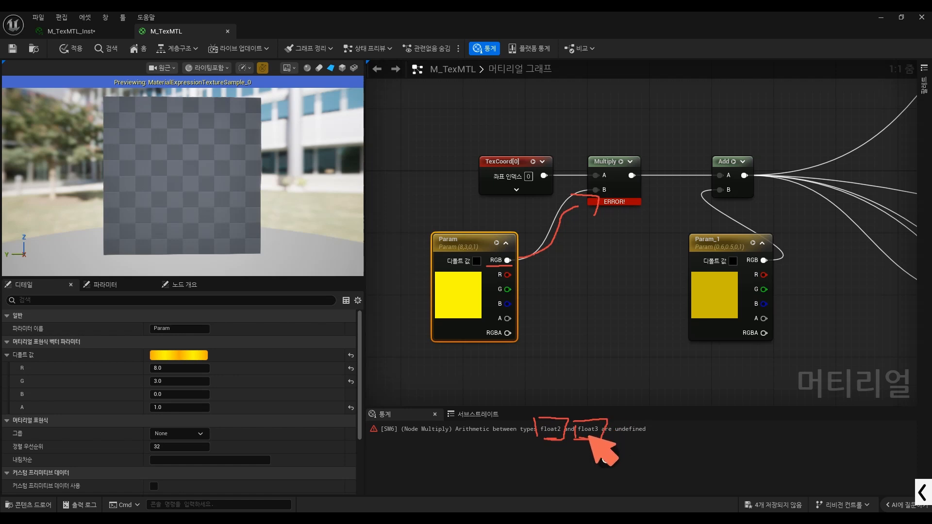
{"action": "key", "text": "ctrl+alt+g"}
{"action": "left_click", "coordinate": [564, 268]}
Step: Add an AppendVector node combining the tiling parameter's R and G outputs, and feed it into the Multiply node's B input
{"action": "left_click_drag", "start_coordinate": [477, 245], "coordinate": [462, 244]}
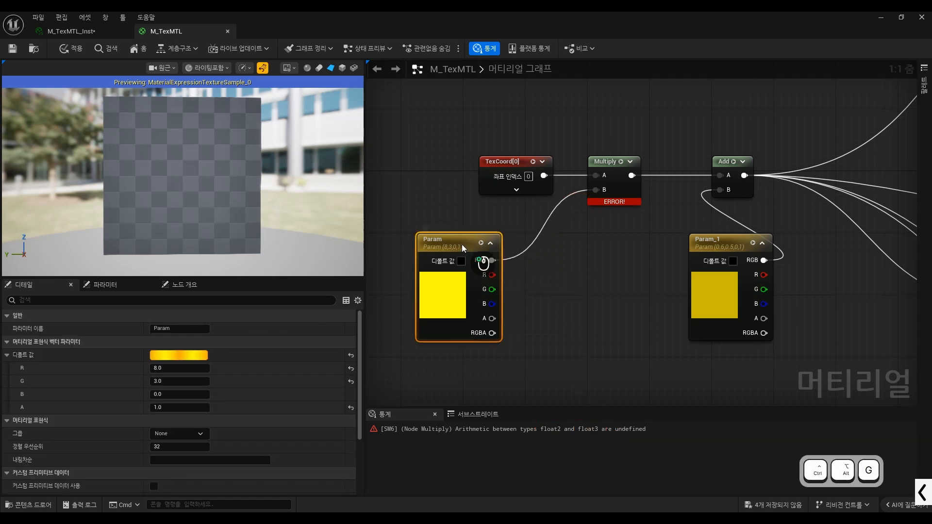
{"action": "right_click", "coordinate": [522, 271]}
{"action": "type", "text": "appen"}
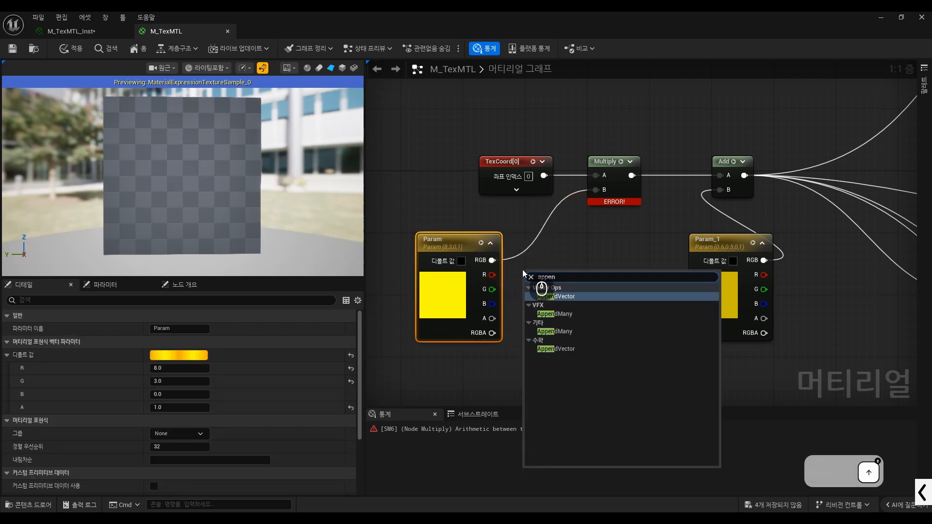
{"action": "key", "text": "Return"}
{"action": "left_click_drag", "start_coordinate": [526, 284], "coordinate": [595, 190]}
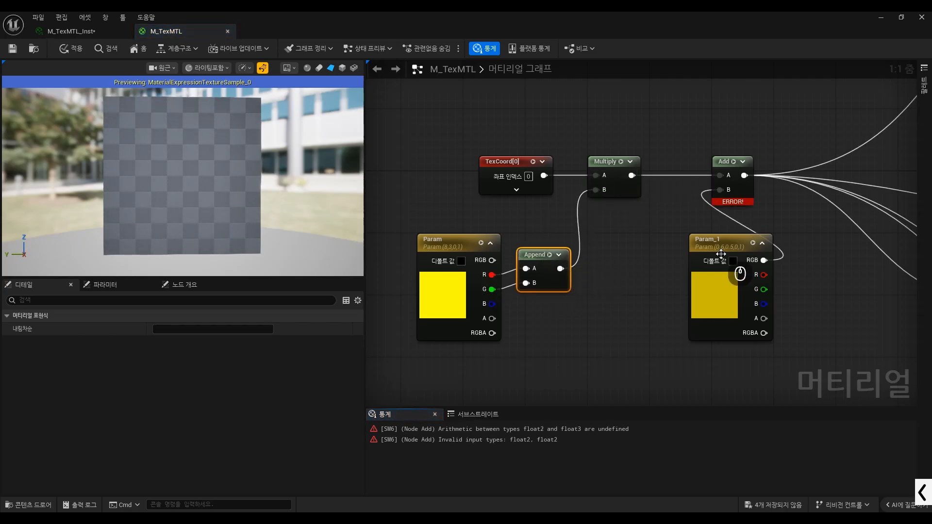
Step: Duplicate the Append node to combine Param_1's R and G outputs, and feed it into the Add node's B input
{"action": "left_click_drag", "start_coordinate": [720, 254], "coordinate": [752, 275]}
{"action": "left_click", "coordinate": [558, 255]}
{"action": "key", "text": "ctrl+c"}
{"action": "key", "text": "ctrl+v"}
{"action": "left_click_drag", "start_coordinate": [692, 282], "coordinate": [720, 276]}
{"action": "left_click_drag", "start_coordinate": [693, 297], "coordinate": [747, 262]}
Step: Move the tiling parameter and its Append node away from the Multiply node to make room for another node
{"action": "right_click_drag", "start_coordinate": [622, 284], "coordinate": [668, 280]}
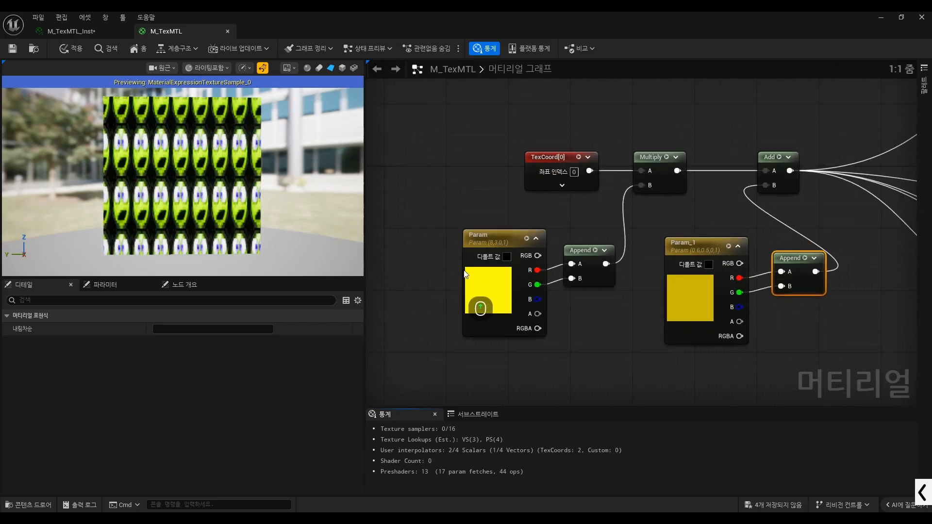
{"action": "left_click_drag", "start_coordinate": [417, 227], "coordinate": [569, 299]}
{"action": "left_click_drag", "start_coordinate": [580, 246], "coordinate": [477, 282]}
{"action": "left_click", "coordinate": [474, 273]}
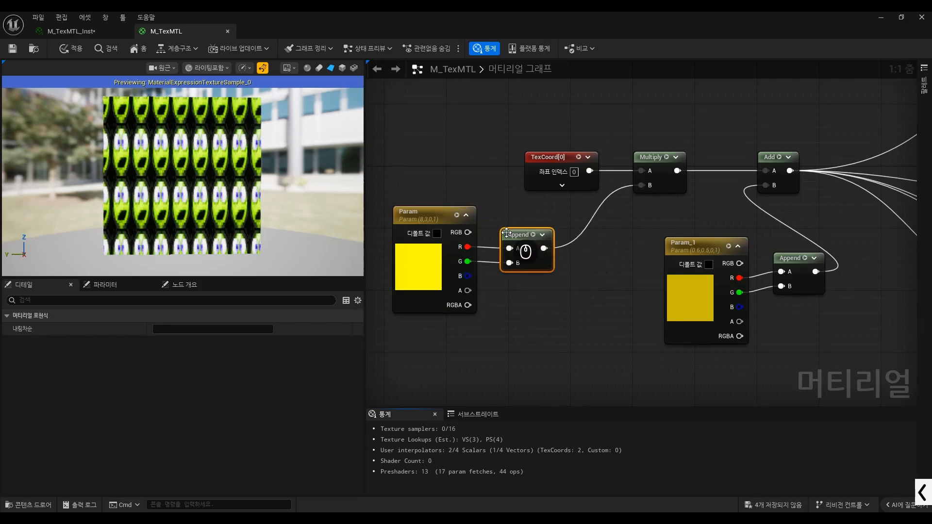
{"action": "left_click_drag", "start_coordinate": [509, 231], "coordinate": [507, 212]}
Step: Insert a Multiply node after the tiling Append, multiplying it by the parameter's B output and feeding the existing Multiply's B input
{"action": "left_click", "coordinate": [596, 244]}
{"action": "key", "text": "m"}
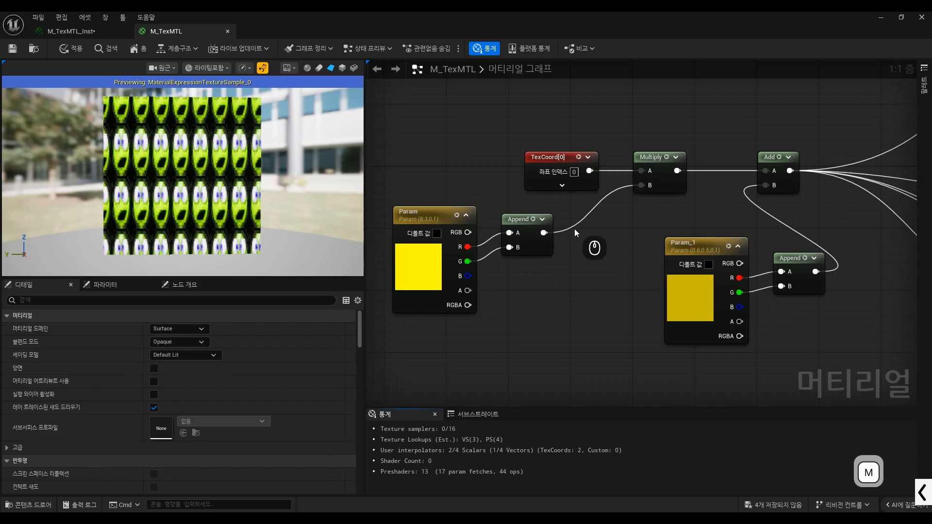
{"action": "left_click", "coordinate": [545, 234]}
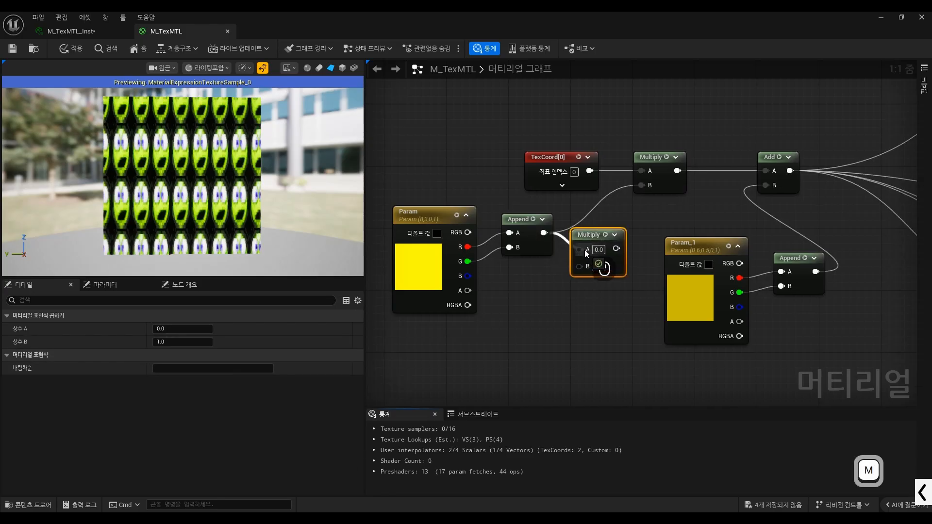
{"action": "left_click_drag", "start_coordinate": [467, 275], "coordinate": [644, 186]}
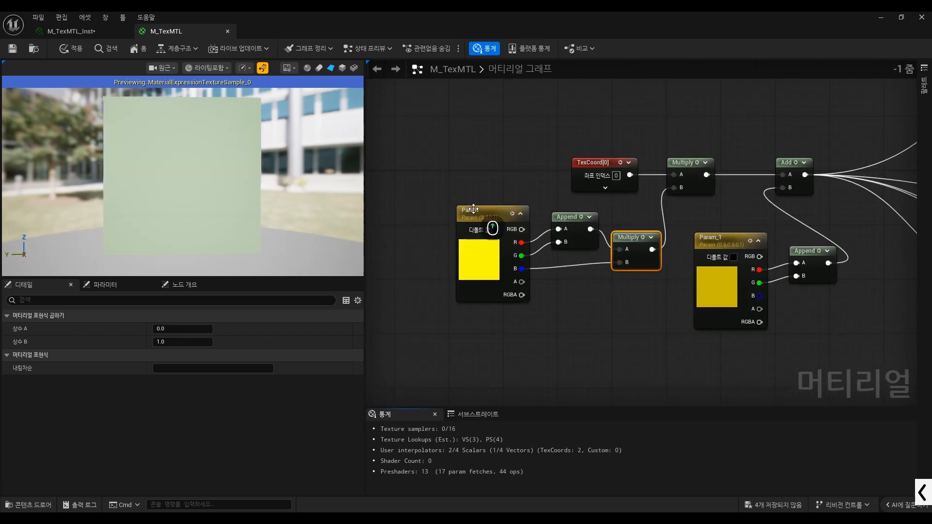
{"action": "left_click_drag", "start_coordinate": [472, 209], "coordinate": [445, 214]}
{"action": "scroll", "coordinate": [472, 233], "scroll_direction": "up", "scroll_amount": 1}
{"action": "key", "text": "ctrl+alt+g"}
{"action": "mouse_move", "coordinate": [498, 254]}
{"action": "left_mouse_down"}
{"action": "mouse_move", "coordinate": [543, 235]}
{"action": "mouse_move", "coordinate": [543, 247]}
{"action": "left_mouse_up"}
{"action": "left_click_drag", "start_coordinate": [501, 277], "coordinate": [659, 267]}
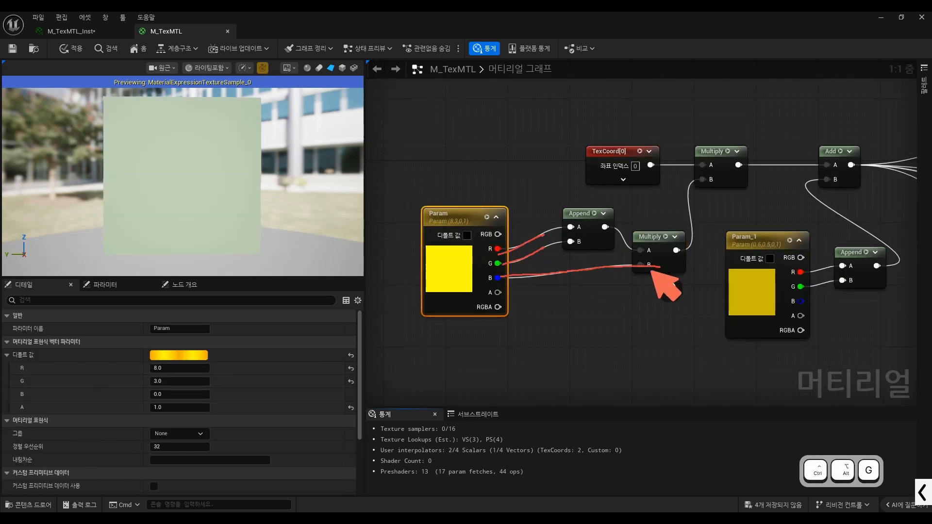
{"action": "key", "text": "space"}
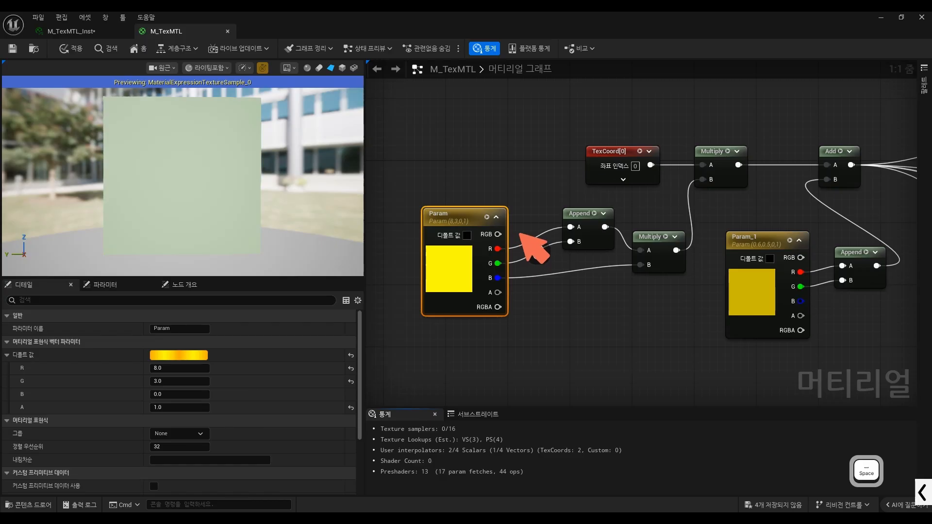
{"action": "left_click_drag", "start_coordinate": [502, 249], "coordinate": [546, 234]}
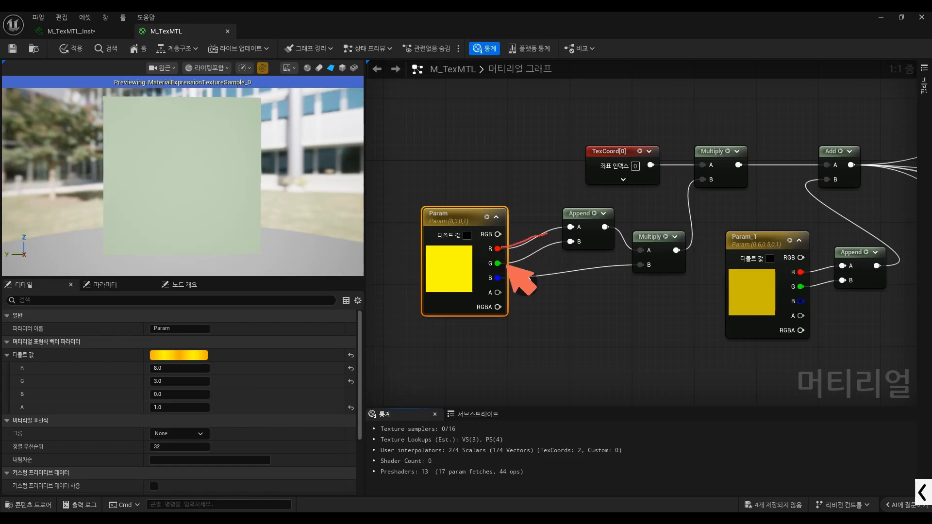
{"action": "left_click_drag", "start_coordinate": [510, 276], "coordinate": [639, 261]}
{"action": "key", "text": "ctrl+alt+g"}
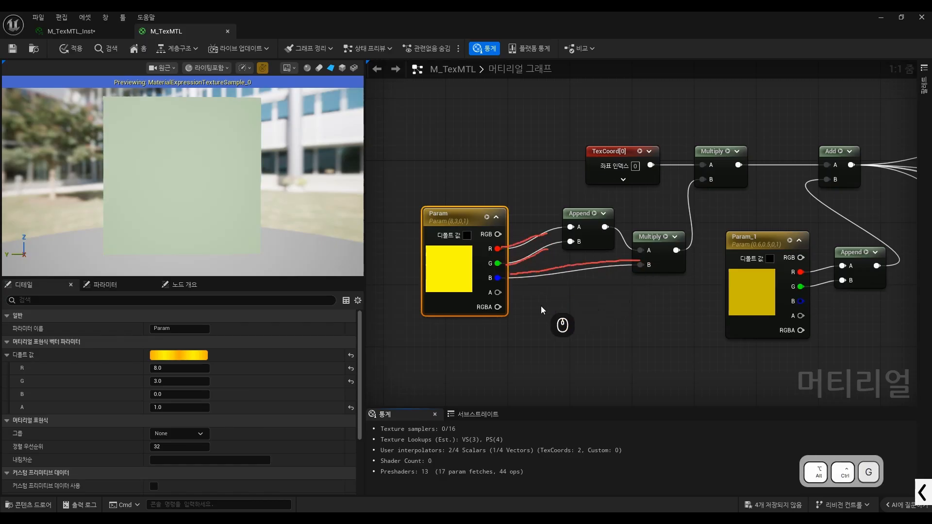
Step: Move the tiling parameter node closer to its Append node
{"action": "left_click_drag", "start_coordinate": [465, 213], "coordinate": [481, 206]}
{"action": "left_click", "coordinate": [569, 293]}
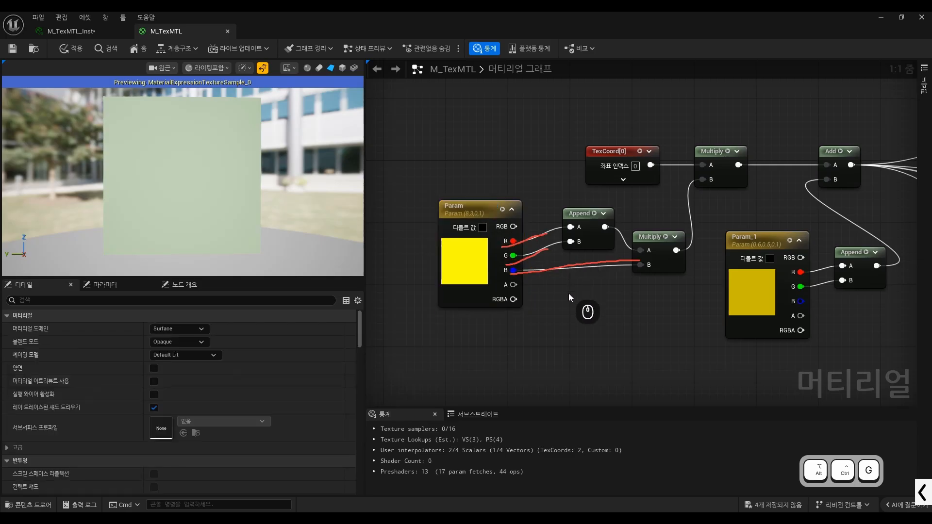
{"action": "key", "text": "ctrl+alt+g"}
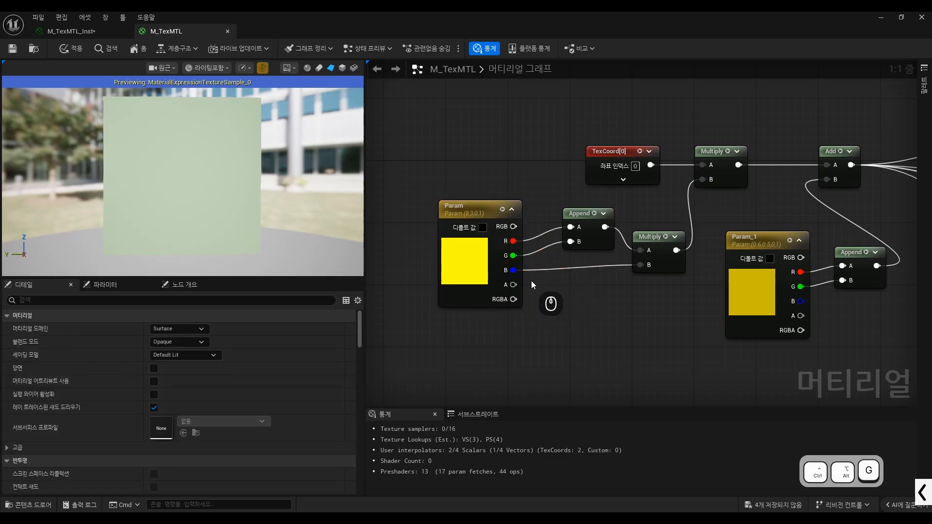
Step: Set the tiling parameter's default B, R and G values to 1
{"action": "left_click", "coordinate": [479, 225]}
{"action": "scroll", "coordinate": [229, 386], "scroll_direction": "down", "scroll_amount": 10}
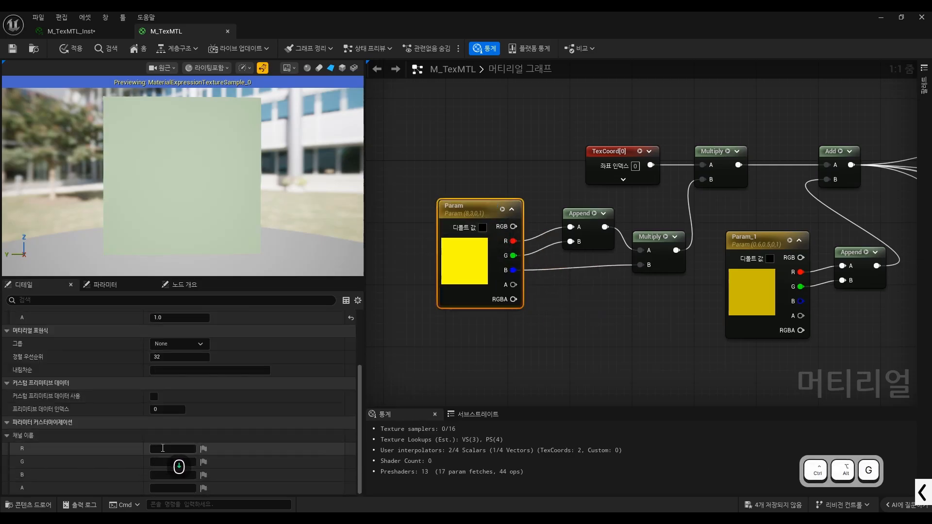
{"action": "scroll", "coordinate": [165, 413], "scroll_direction": "up", "scroll_amount": 4}
{"action": "left_click", "coordinate": [170, 367]}
{"action": "type", "text": "1"}
{"action": "key", "text": "Return"}
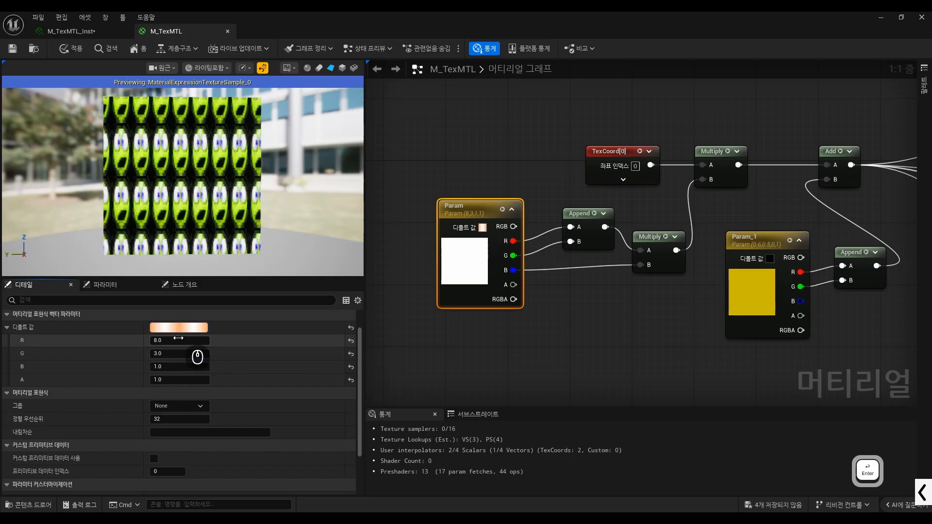
{"action": "left_click", "coordinate": [178, 340]}
{"action": "type", "text": "1"}
{"action": "key", "text": "Return"}
{"action": "left_click", "coordinate": [178, 354]}
{"action": "type", "text": "1"}
{"action": "key", "text": "Return"}
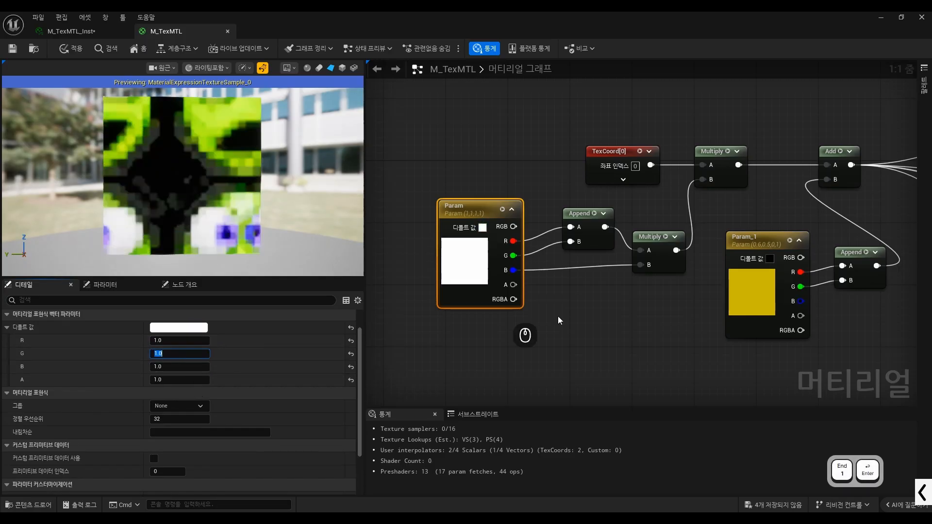
Step: Set the default R and G values of the offset parameter Param_1 to 0
{"action": "left_click", "coordinate": [756, 297]}
{"action": "left_click", "coordinate": [178, 340]}
{"action": "type", "text": "0"}
{"action": "key", "text": "Return"}
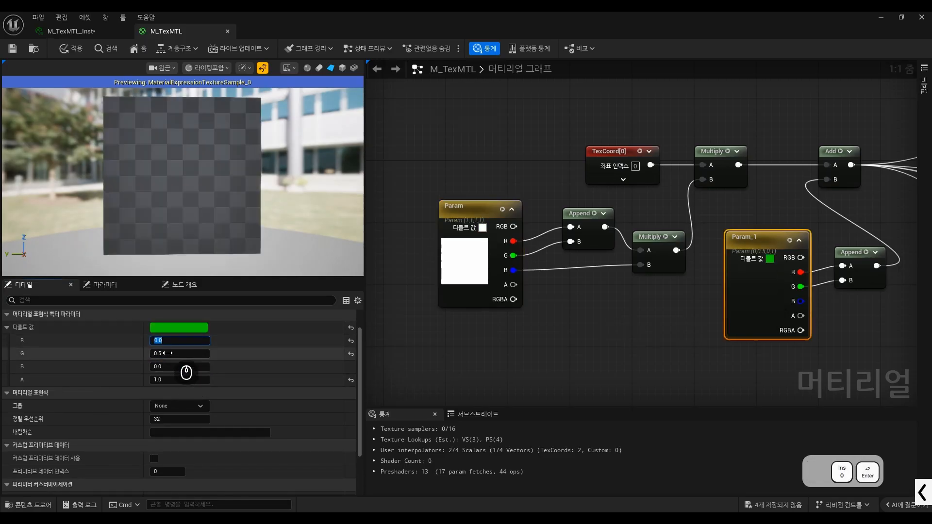
{"action": "left_click", "coordinate": [178, 354]}
{"action": "type", "text": "0"}
{"action": "key", "text": "Return"}
{"action": "left_click", "coordinate": [170, 363]}
Step: Test uniform tiling by raising the tiling parameter's B value to 2, 3 and 4
{"action": "left_click", "coordinate": [495, 270]}
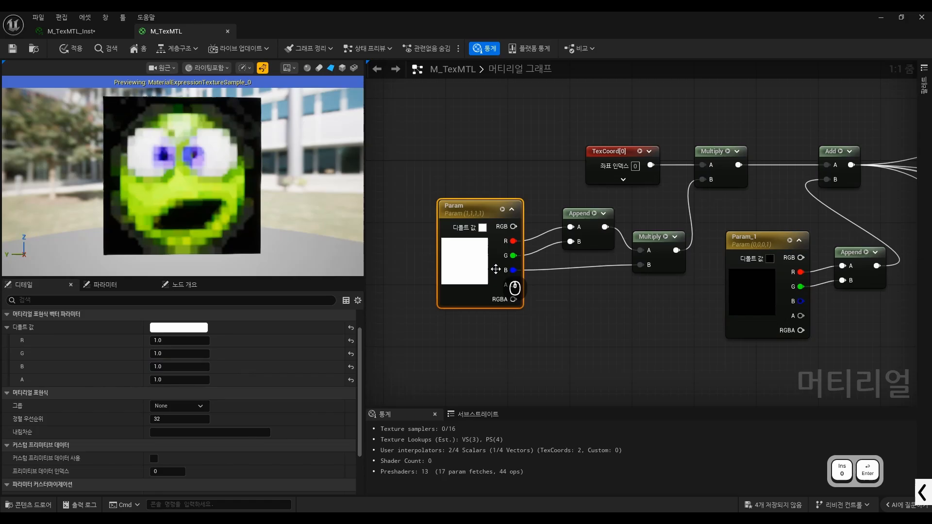
{"action": "left_click", "coordinate": [172, 341]}
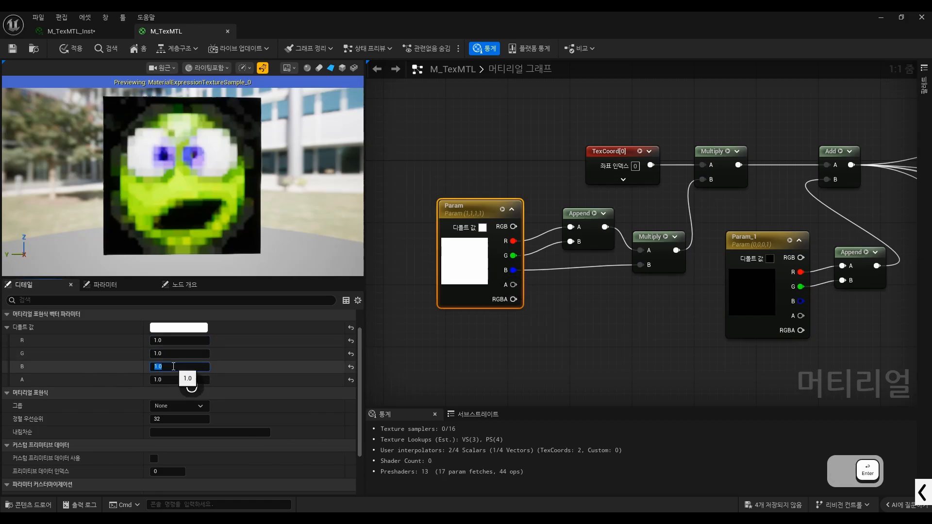
{"action": "type", "text": "2"}
{"action": "key", "text": "Return"}
{"action": "type", "text": "3"}
{"action": "key", "text": "Return"}
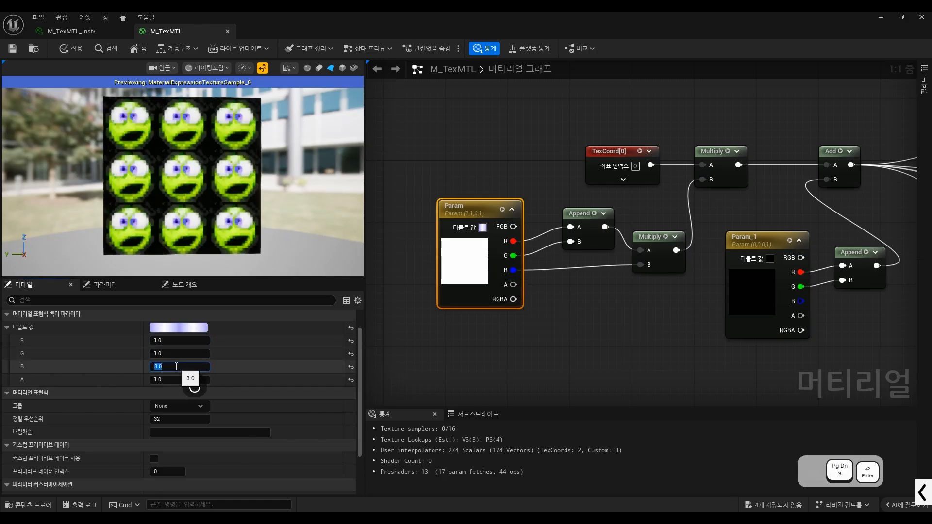
{"action": "type", "text": "4"}
{"action": "key", "text": "Return"}
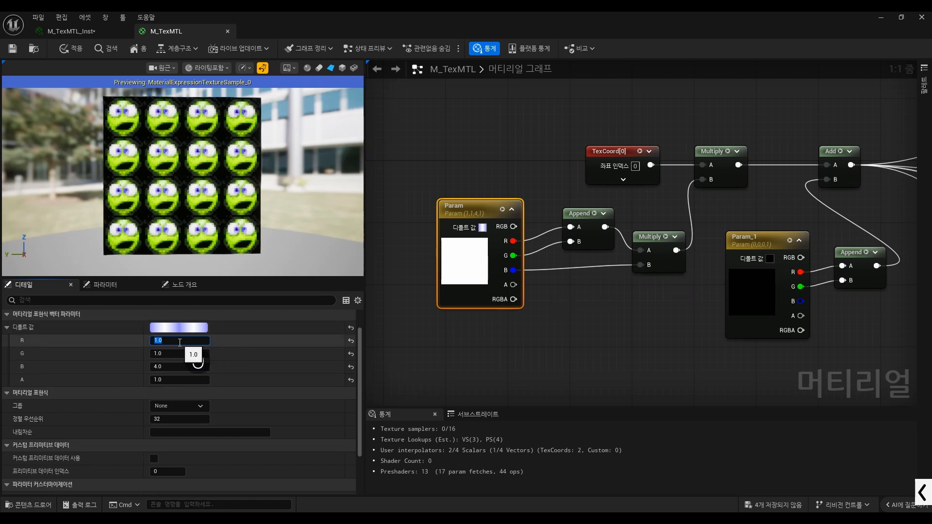
Step: Test horizontal tiling by raising the tiling parameter's R value to 2 and 3
{"action": "type", "text": "2"}
{"action": "key", "text": "Return"}
{"action": "type", "text": "3"}
{"action": "key", "text": "Return"}
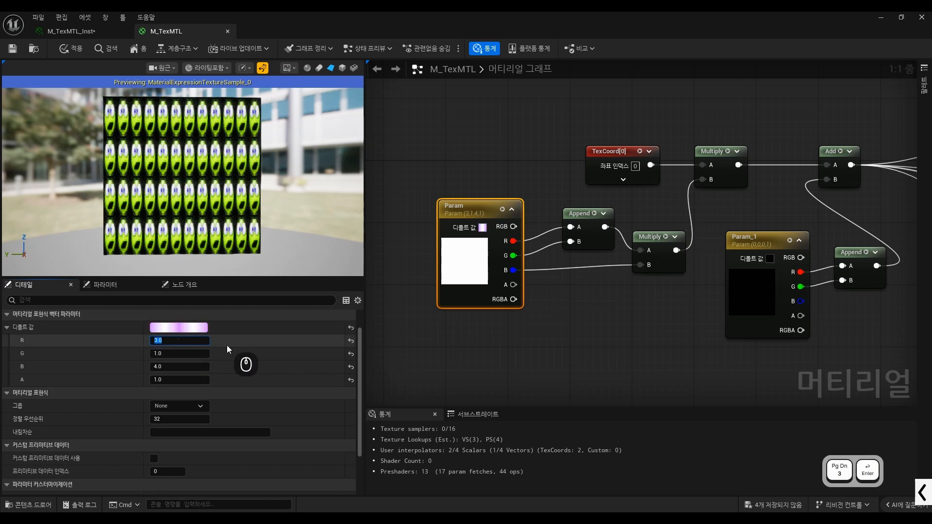
Step: Test vertical tiling by setting the tiling parameter's G value to 2, 3, 4 and 8
{"action": "left_click", "coordinate": [183, 355]}
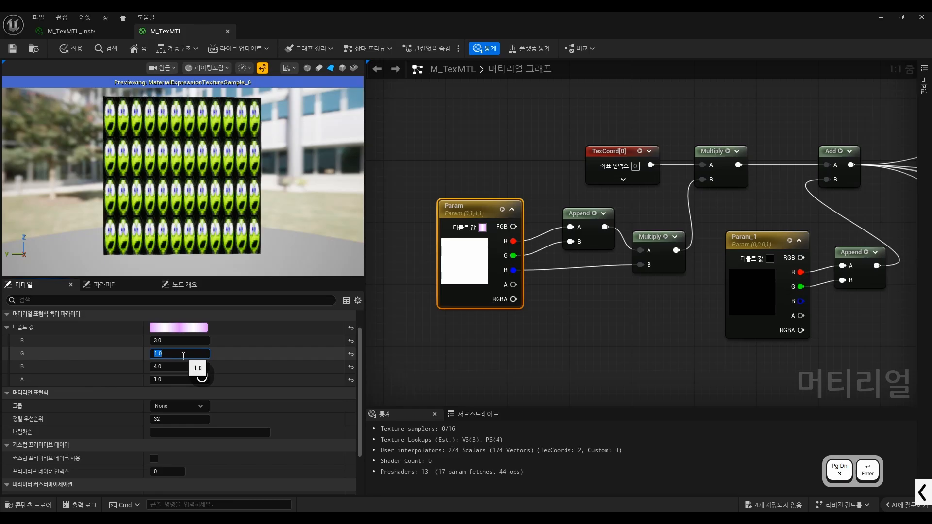
{"action": "type", "text": "2"}
{"action": "key", "text": "Return"}
{"action": "type", "text": "3"}
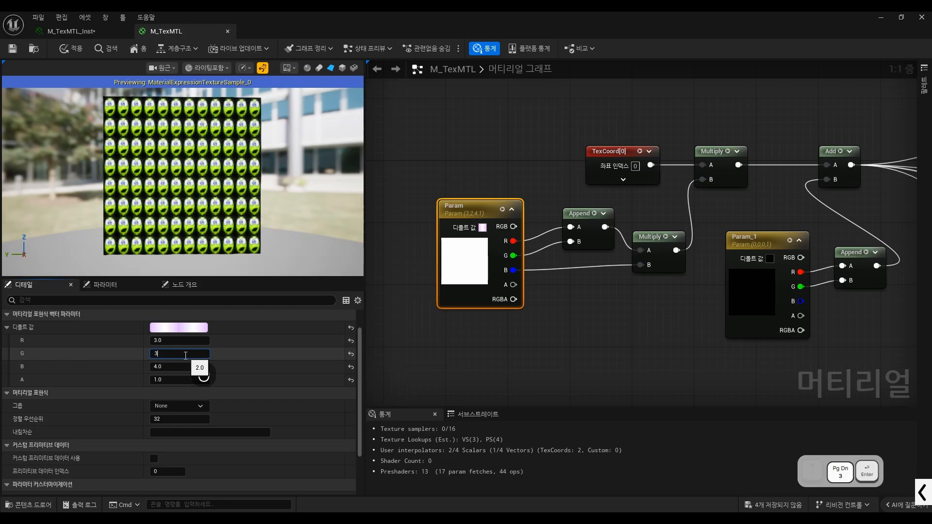
{"action": "key", "text": "Return"}
{"action": "type", "text": "4"}
{"action": "key", "text": "Return"}
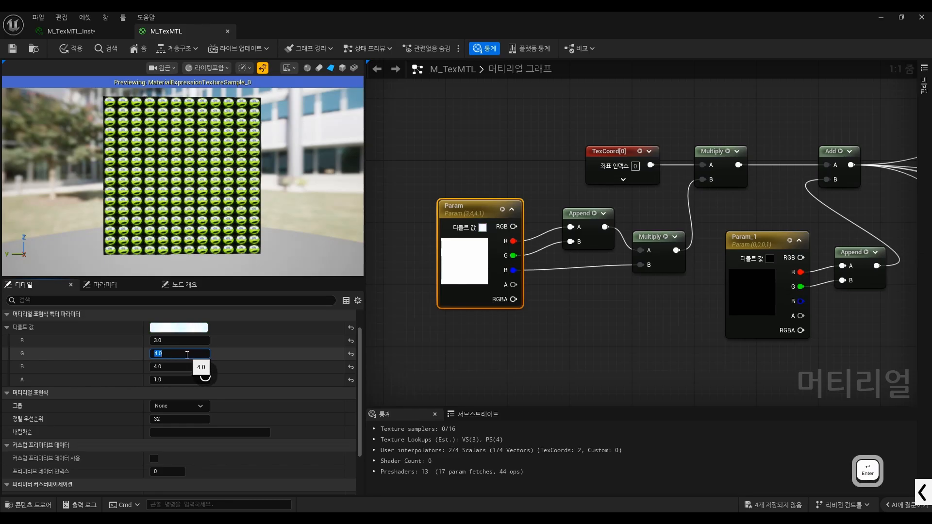
{"action": "type", "text": "8"}
{"action": "key", "text": "Return"}
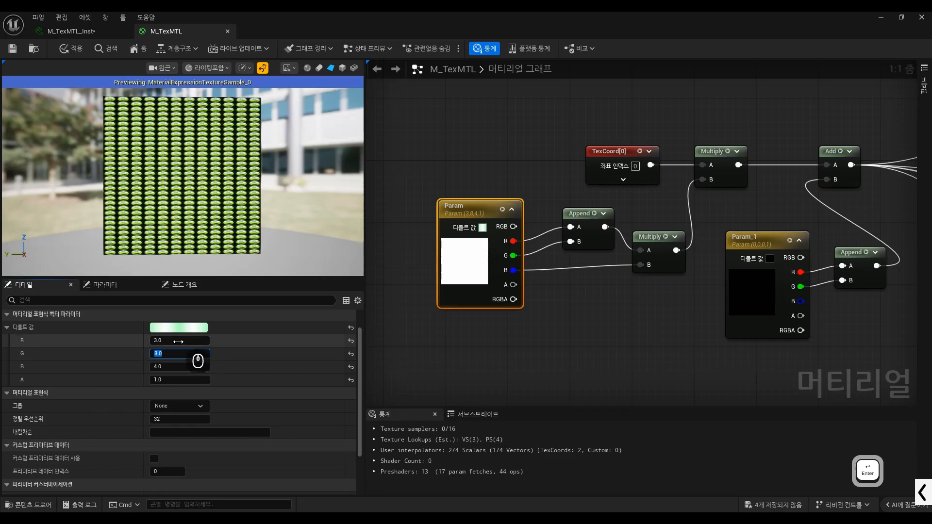
Step: Reset the tiling parameter's G, R and B values to 1
{"action": "type", "text": "1"}
{"action": "key", "text": "Return"}
{"action": "left_click", "coordinate": [179, 341]}
{"action": "type", "text": "1"}
{"action": "key", "text": "Return"}
{"action": "left_click", "coordinate": [169, 366]}
{"action": "type", "text": "1"}
{"action": "key", "text": "Return"}
{"action": "scroll", "coordinate": [469, 202], "scroll_direction": "down", "scroll_amount": 3}
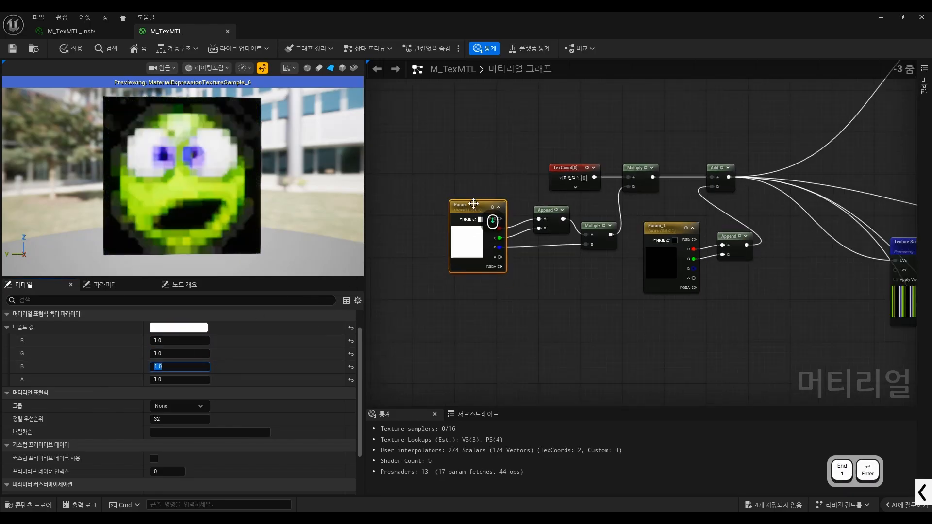
{"action": "scroll", "coordinate": [471, 215], "scroll_direction": "up", "scroll_amount": 3}
{"action": "scroll", "coordinate": [562, 216], "scroll_direction": "down", "scroll_amount": 3}
{"action": "scroll", "coordinate": [432, 267], "scroll_direction": "up", "scroll_amount": 2}
{"action": "key", "text": "ctrl+alt+g"}
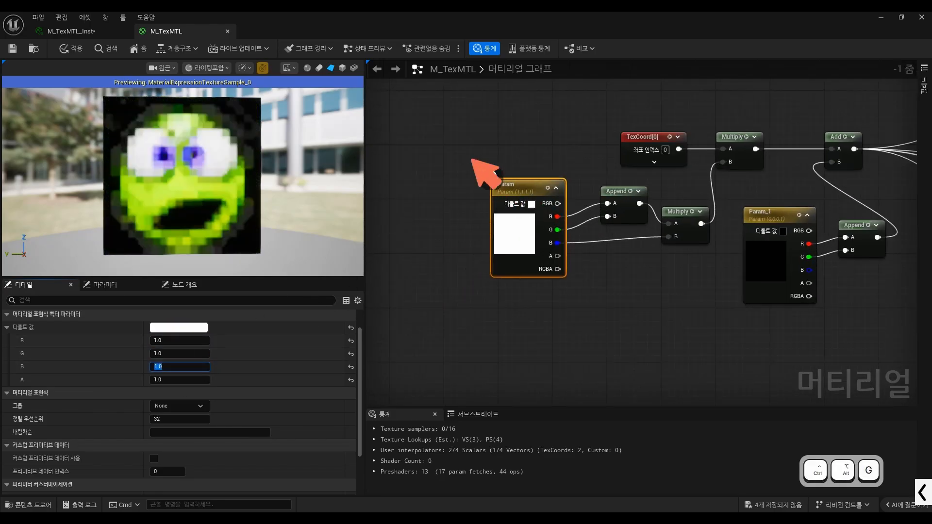
Step: Name the tiling parameter's R channel Tiling_U and its G channel Tiling_V
{"action": "mouse_move", "coordinate": [470, 160]}
{"action": "left_mouse_down"}
{"action": "mouse_move", "coordinate": [470, 271]}
{"action": "mouse_move", "coordinate": [583, 270]}
{"action": "mouse_move", "coordinate": [459, 280]}
{"action": "left_mouse_up"}
{"action": "key", "text": "ctrl+alt+g"}
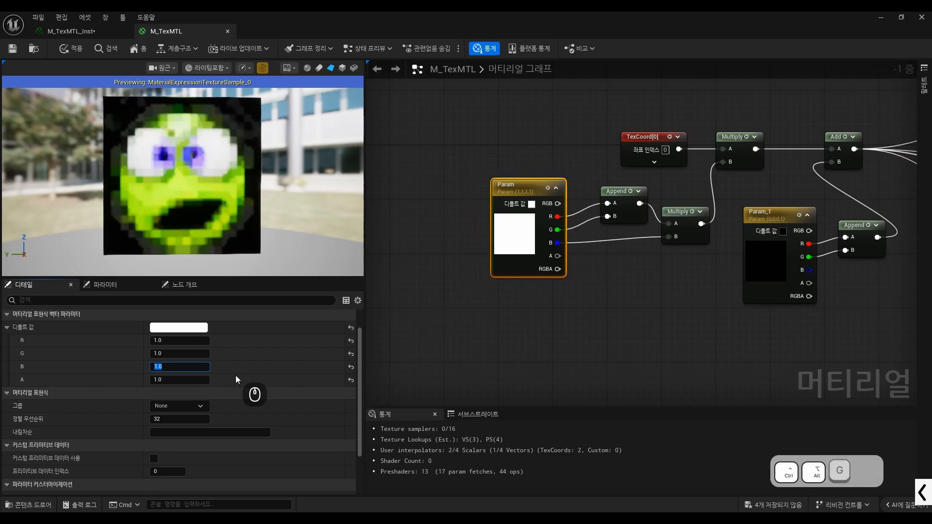
{"action": "scroll", "coordinate": [359, 432], "scroll_direction": "down", "scroll_amount": 3}
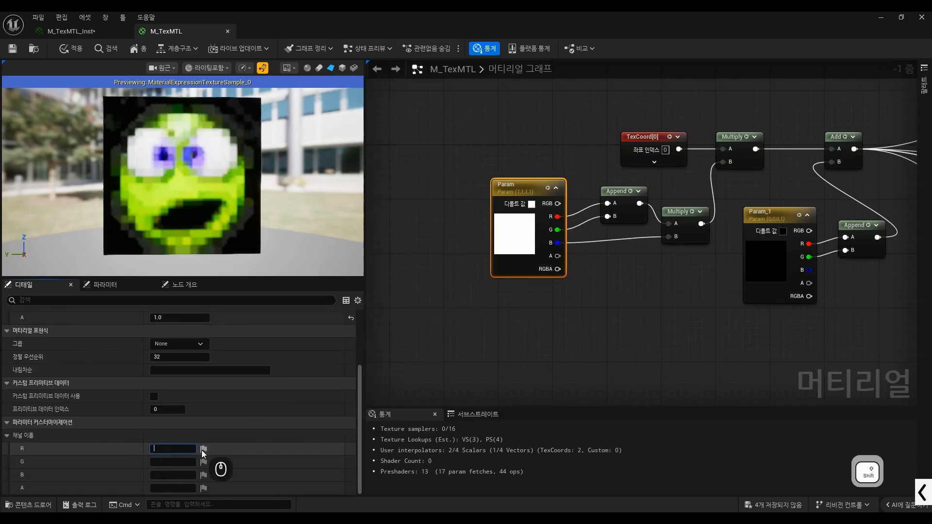
{"action": "type", "text": "Tiling_"}
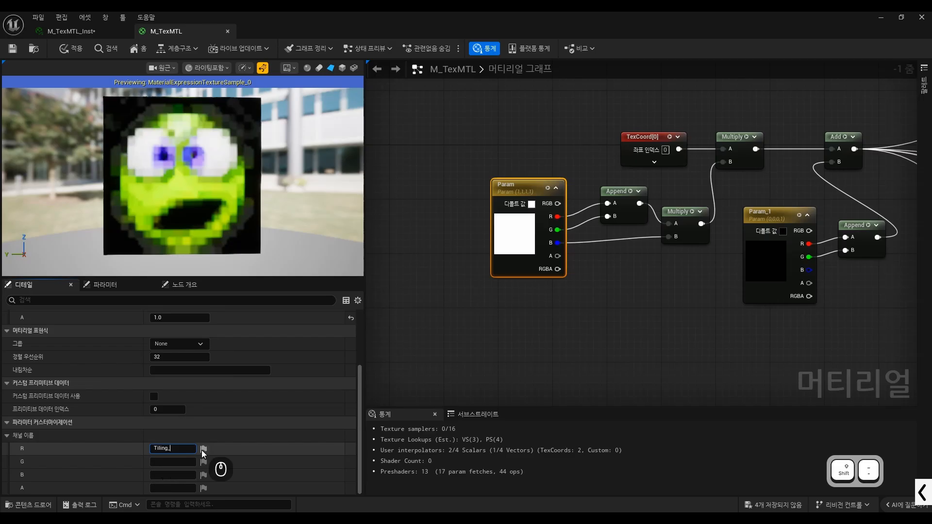
{"action": "type", "text": "U"}
{"action": "key", "text": "ctrl+a"}
{"action": "key", "text": "ctrl+c"}
{"action": "left_click", "coordinate": [185, 462]}
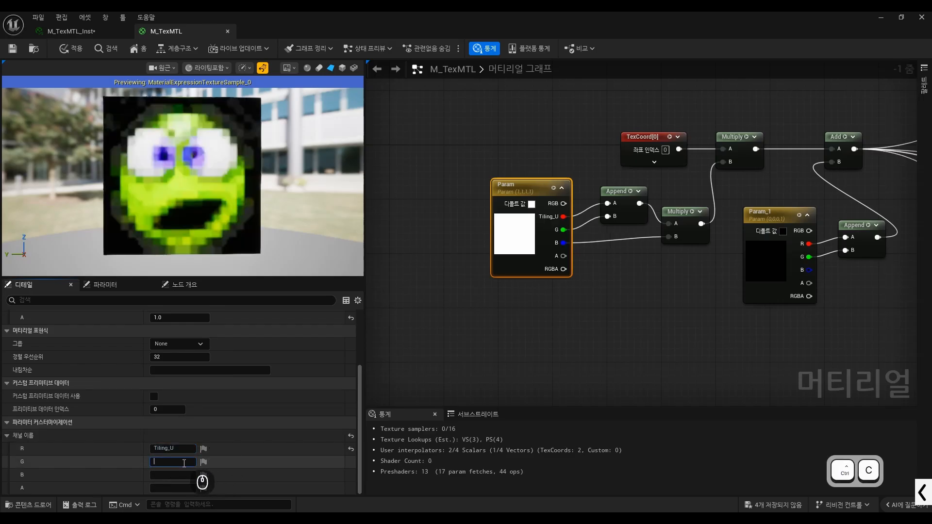
{"action": "key", "text": "ctrl+v"}
{"action": "key", "text": "BackSpace"}
{"action": "type", "text": "V"}
{"action": "key", "text": "Return"}
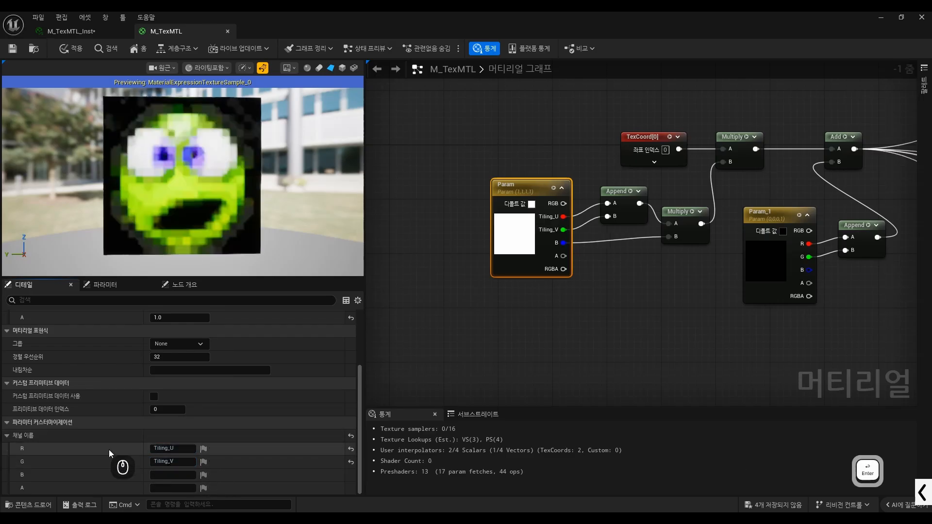
Step: Name the tiling parameter's B channel Tiling_UV and its A channel null
{"action": "left_click", "coordinate": [169, 474]}
{"action": "key", "text": "ctrl+v"}
{"action": "type", "text": "V"}
{"action": "key", "text": "Return"}
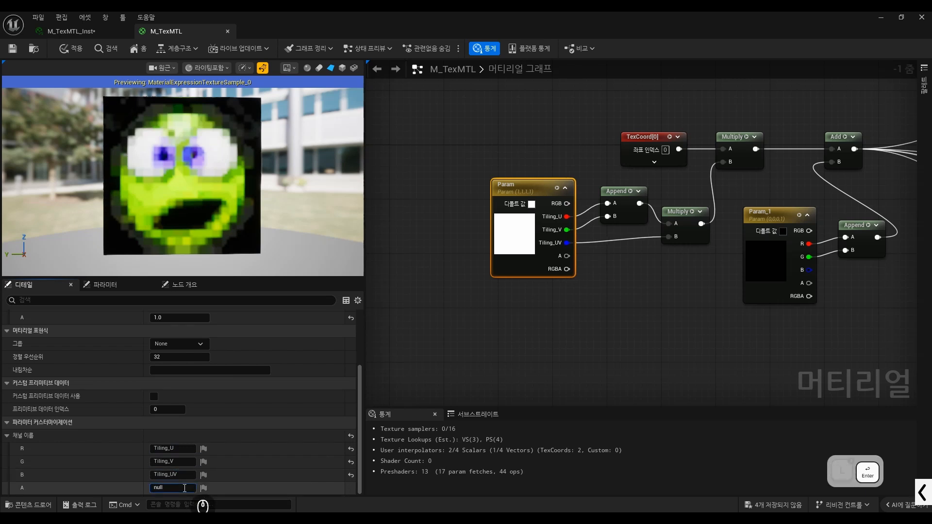
{"action": "key", "text": "Return"}
Step: Insert an Add node combining Param_1's appended R and G with its B channel, feeding B of the final Add
{"action": "scroll", "coordinate": [697, 273], "scroll_direction": "down", "scroll_amount": 3}
{"action": "scroll", "coordinate": [714, 267], "scroll_direction": "up", "scroll_amount": 4}
{"action": "mouse_move", "coordinate": [614, 245]}
{"action": "left_mouse_down"}
{"action": "mouse_move", "coordinate": [598, 262]}
{"action": "mouse_move", "coordinate": [599, 245]}
{"action": "left_mouse_up"}
{"action": "left_click_drag", "start_coordinate": [755, 238], "coordinate": [623, 305]}
{"action": "left_click_drag", "start_coordinate": [600, 300], "coordinate": [520, 350]}
{"action": "left_click", "coordinate": [764, 309]}
{"action": "left_click", "coordinate": [693, 319]}
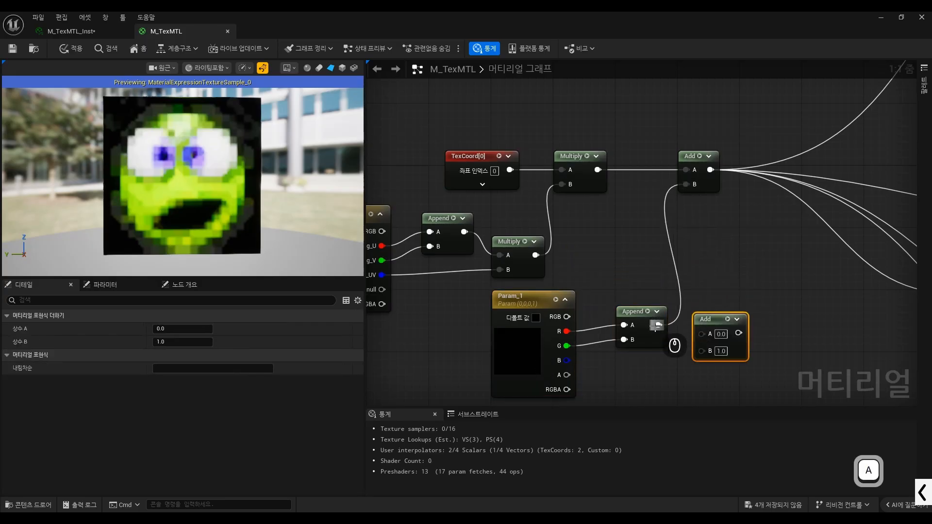
{"action": "left_click_drag", "start_coordinate": [659, 325], "coordinate": [702, 334]}
{"action": "left_click_drag", "start_coordinate": [567, 361], "coordinate": [694, 183]}
{"action": "right_click_drag", "start_coordinate": [493, 315], "coordinate": [530, 304]}
Step: Name Param_1's R channel Offset_U
{"action": "left_click", "coordinate": [558, 287]}
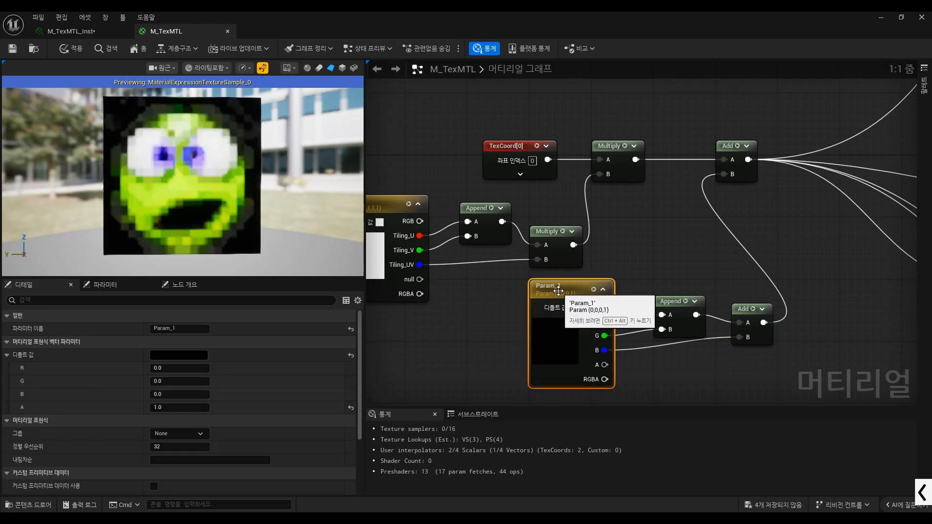
{"action": "scroll", "coordinate": [555, 288], "scroll_direction": "down", "scroll_amount": 1}
{"action": "scroll", "coordinate": [494, 304], "scroll_direction": "down", "scroll_amount": 1}
{"action": "scroll", "coordinate": [409, 244], "scroll_direction": "up", "scroll_amount": 1}
{"action": "scroll", "coordinate": [164, 444], "scroll_direction": "down", "scroll_amount": 4}
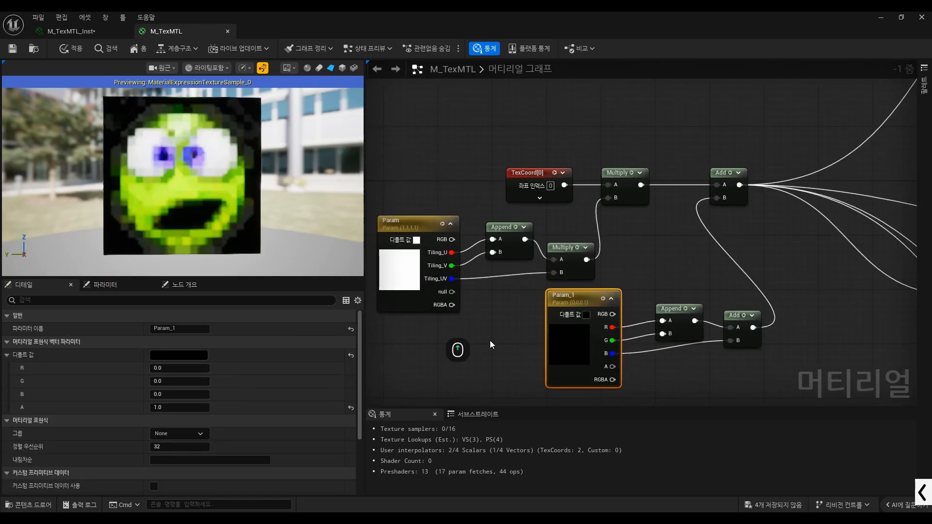
{"action": "left_click", "coordinate": [167, 442]}
{"action": "type", "text": "Offse"}
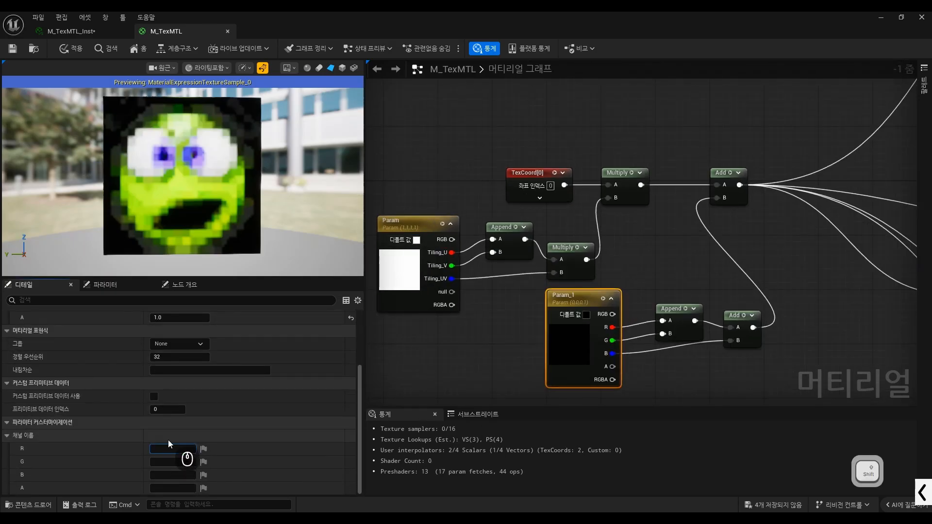
{"action": "type", "text": "t_U"}
{"action": "key", "text": "ctrl+a"}
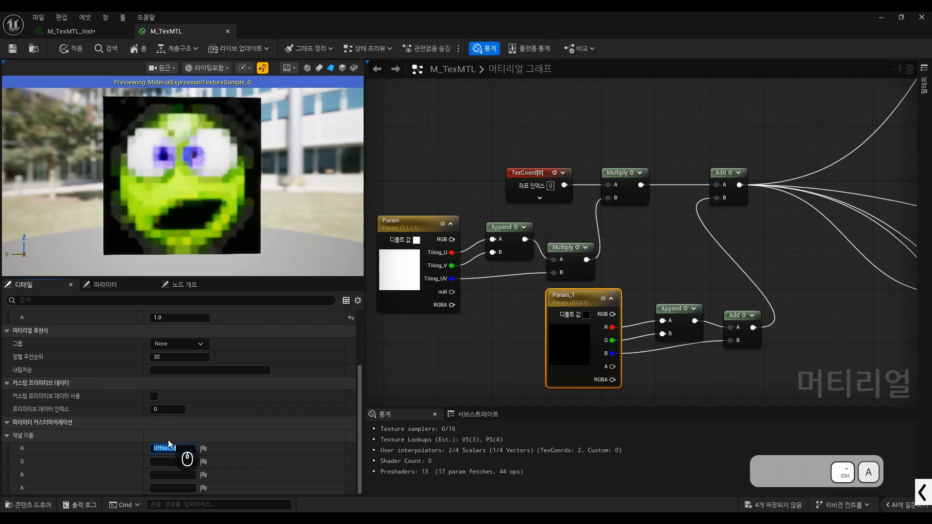
{"action": "key", "text": "ctrl+c"}
Step: Name Param_1's G channel Offset_V and its B channel Offset_UV
{"action": "left_click", "coordinate": [182, 462]}
{"action": "left_click", "coordinate": [182, 462]}
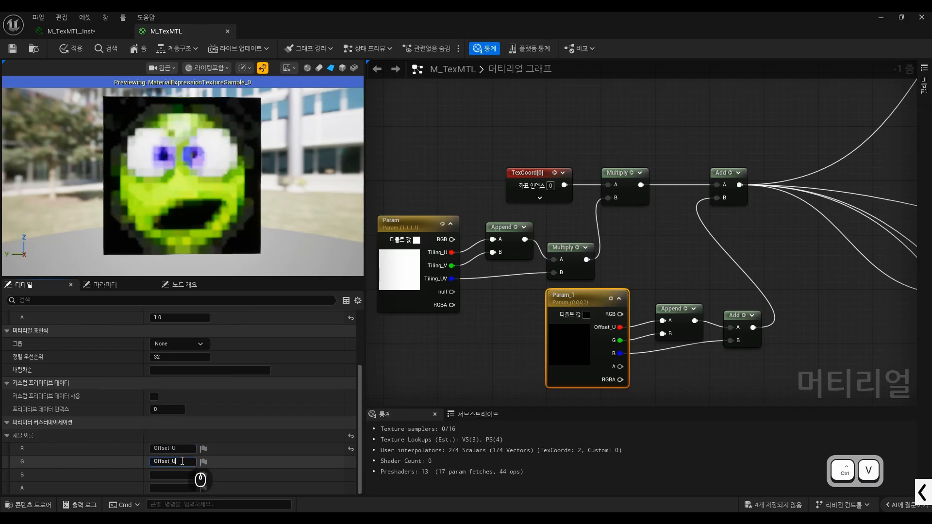
{"action": "key", "text": "BackSpace"}
{"action": "type", "text": "V"}
{"action": "key", "text": "Return"}
{"action": "left_click", "coordinate": [178, 475]}
{"action": "key", "text": "ctrl+v"}
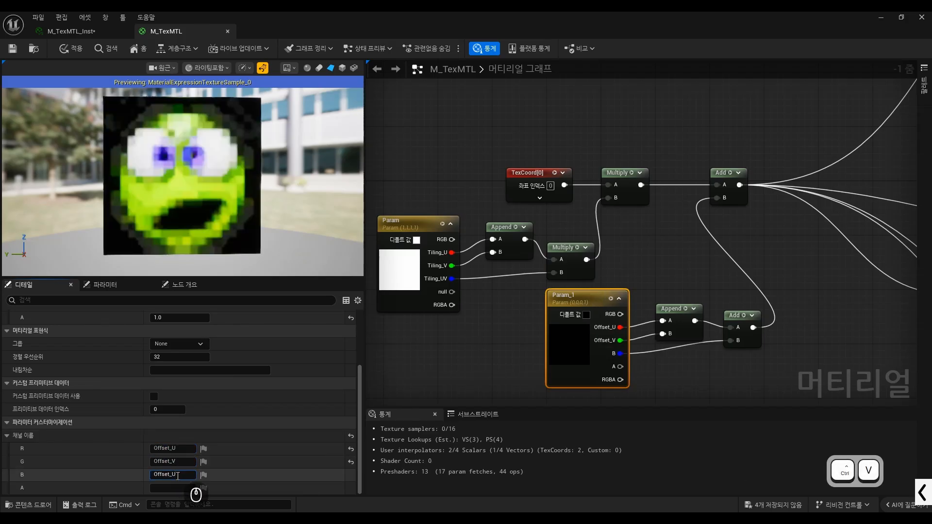
{"action": "type", "text": "V"}
{"action": "key", "text": "Return"}
{"action": "scroll", "coordinate": [595, 233], "scroll_direction": "down", "scroll_amount": 3}
{"action": "scroll", "coordinate": [483, 228], "scroll_direction": "up", "scroll_amount": 3}
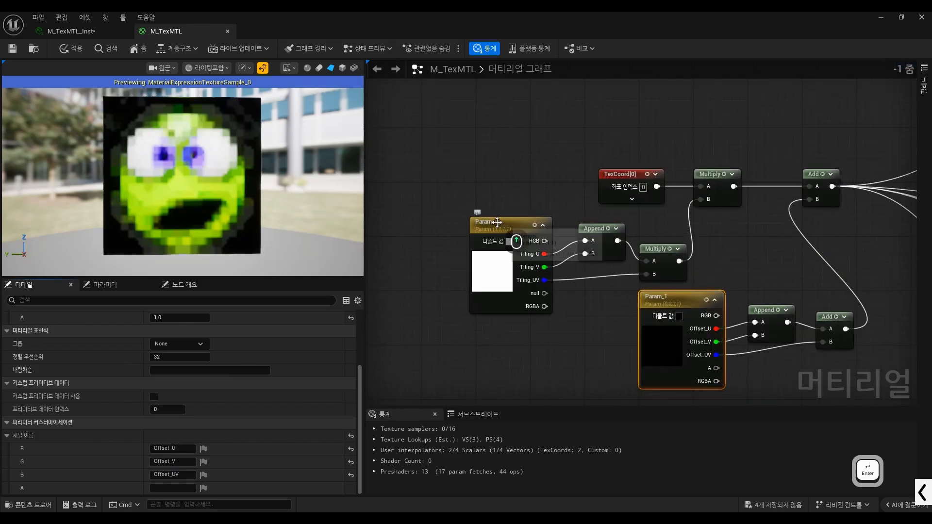
Step: Rename the tiling vector parameter Tiling_Controller
{"action": "left_click", "coordinate": [497, 222]}
{"action": "scroll", "coordinate": [203, 379], "scroll_direction": "up", "scroll_amount": 3}
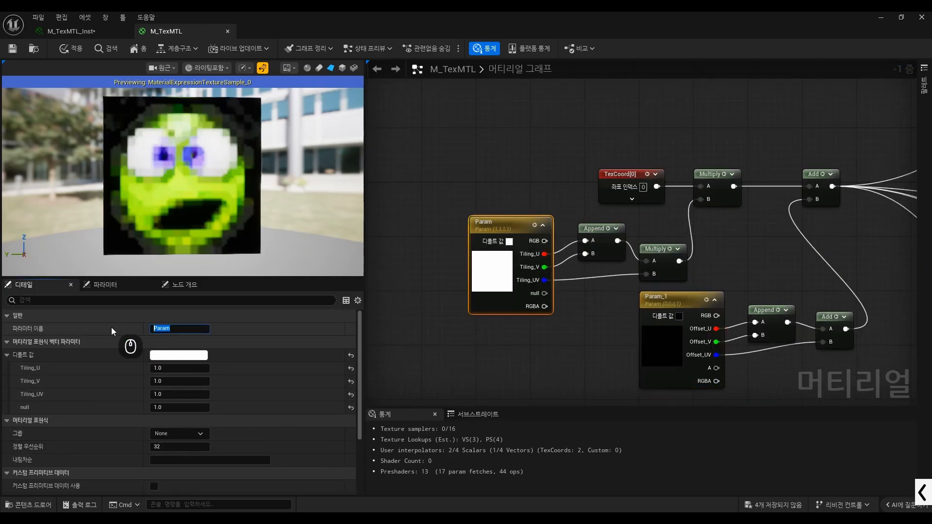
{"action": "type", "text": "Tiling"}
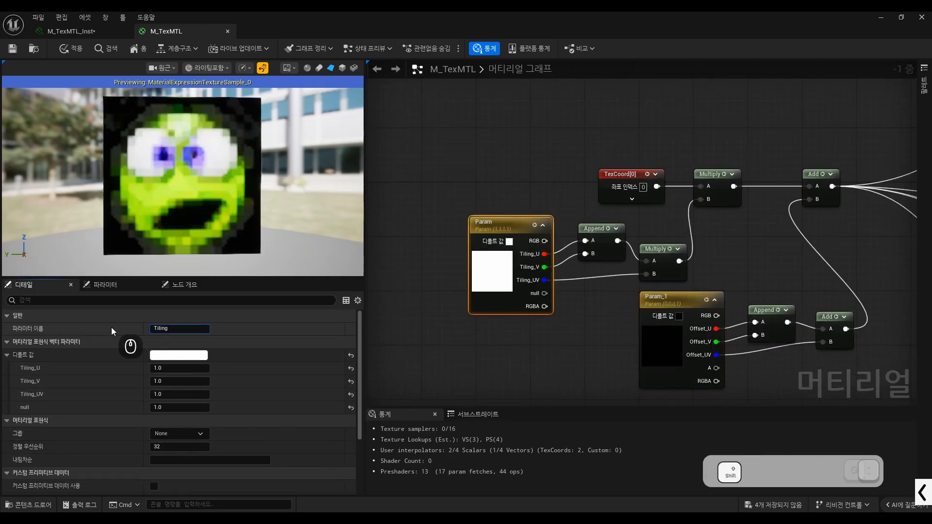
{"action": "type", "text": "_Controller"}
{"action": "key", "text": "Return"}
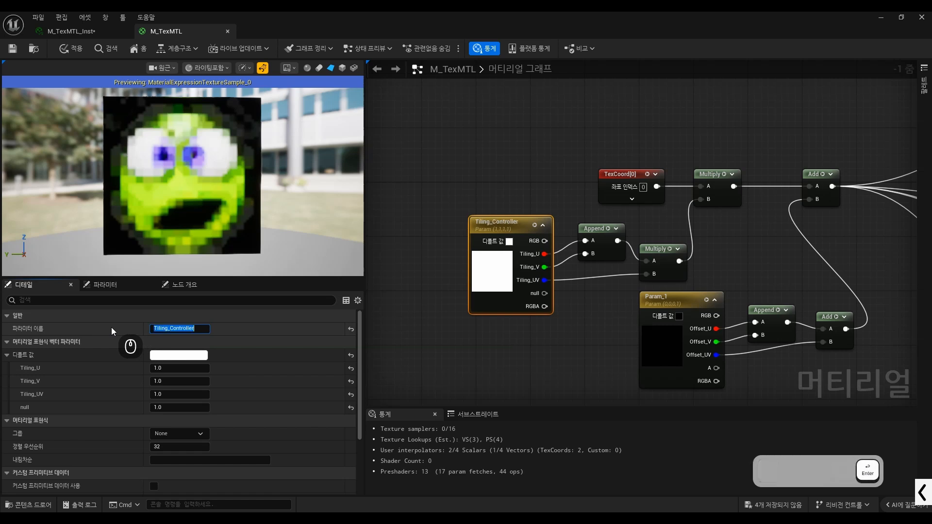
Step: Rename the Param_1 offset parameter Offset_Controller and save M_TexMTL
{"action": "scroll", "coordinate": [755, 364], "scroll_direction": "up", "scroll_amount": 1}
{"action": "left_click", "coordinate": [646, 293]}
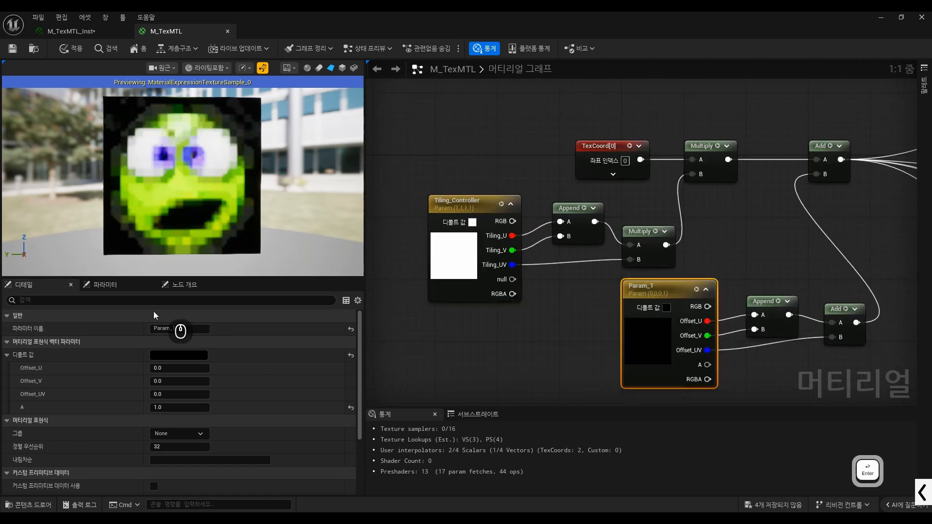
{"action": "type", "text": "Til"}
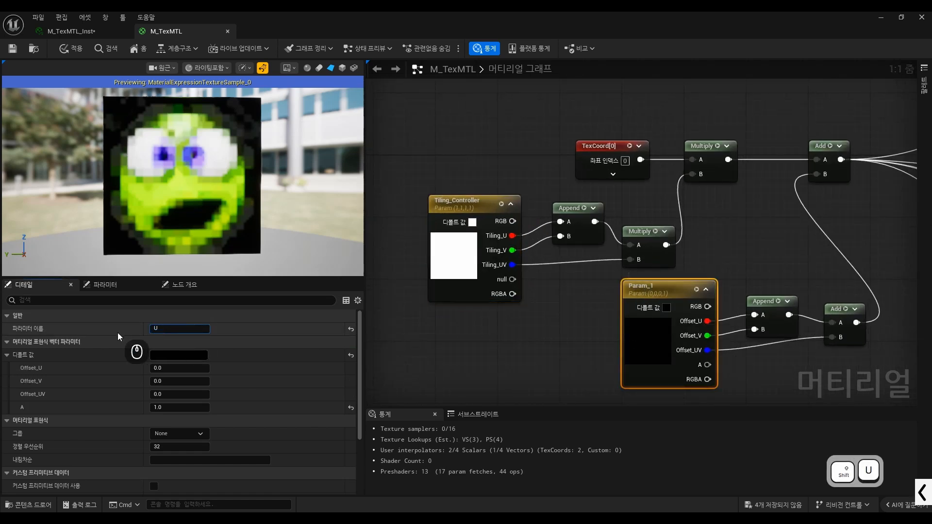
{"action": "type", "text": "ing_"}
{"action": "key", "text": "BackSpace"}
{"action": "key", "text": "BackSpace"}
{"action": "key", "text": "BackSpace"}
{"action": "key", "text": "BackSpace"}
{"action": "key", "text": "BackSpace"}
{"action": "key", "text": "BackSpace"}
{"action": "key", "text": "BackSpace"}
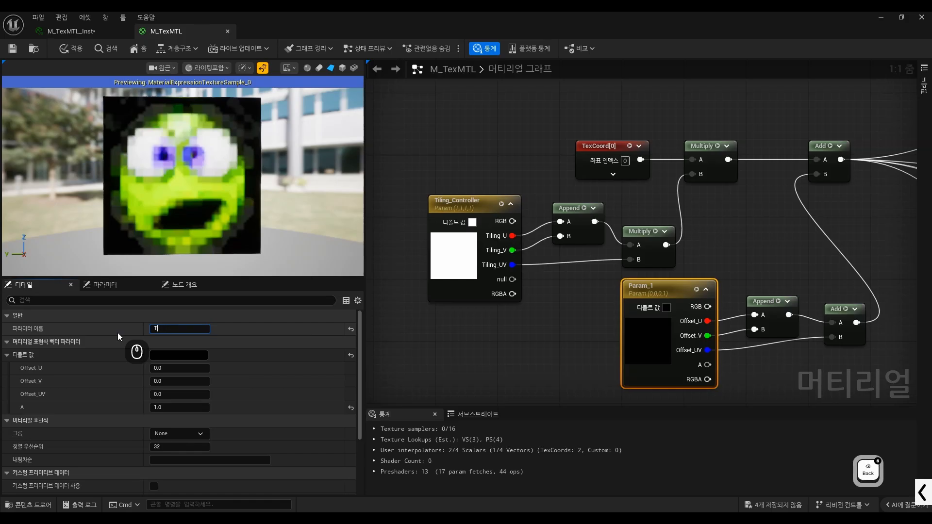
{"action": "type", "text": "Offset_"}
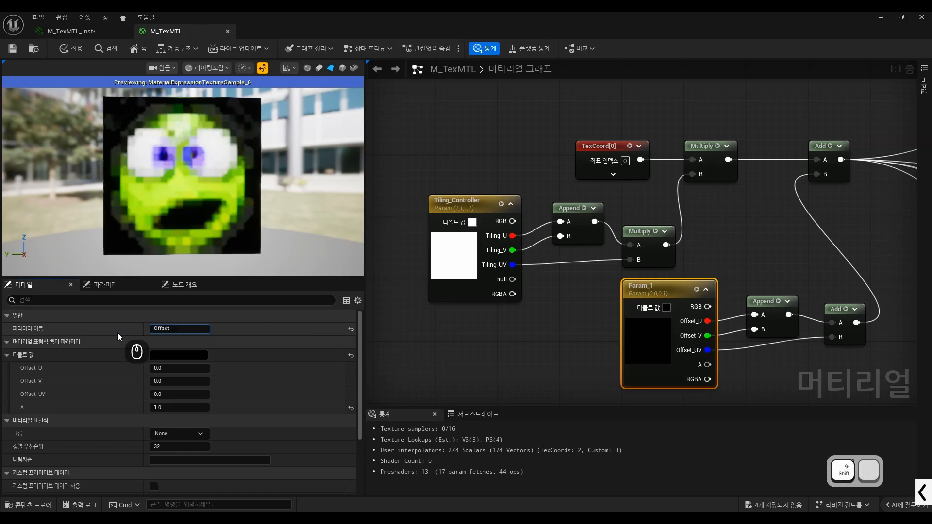
{"action": "type", "text": "ntroller"}
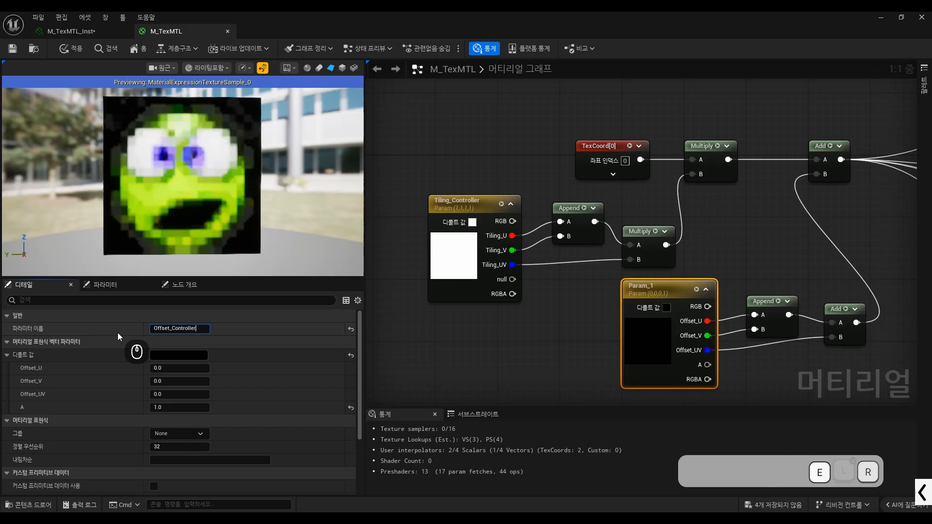
{"action": "key", "text": "Return"}
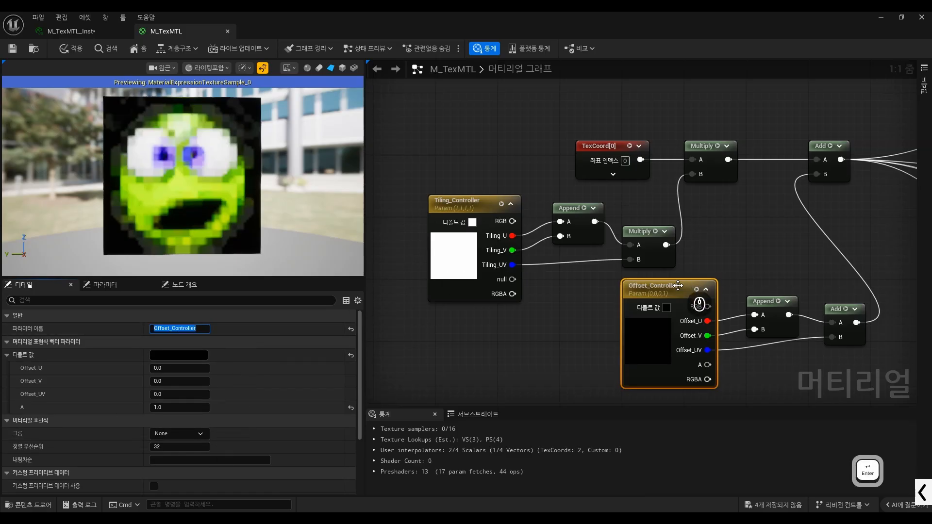
{"action": "scroll", "coordinate": [574, 284], "scroll_direction": "down", "scroll_amount": 2}
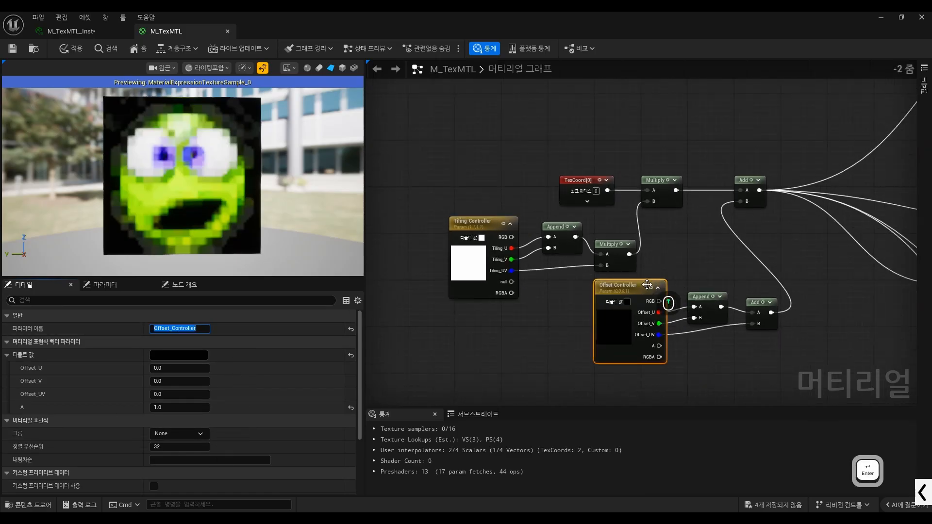
{"action": "left_click", "coordinate": [18, 48]}
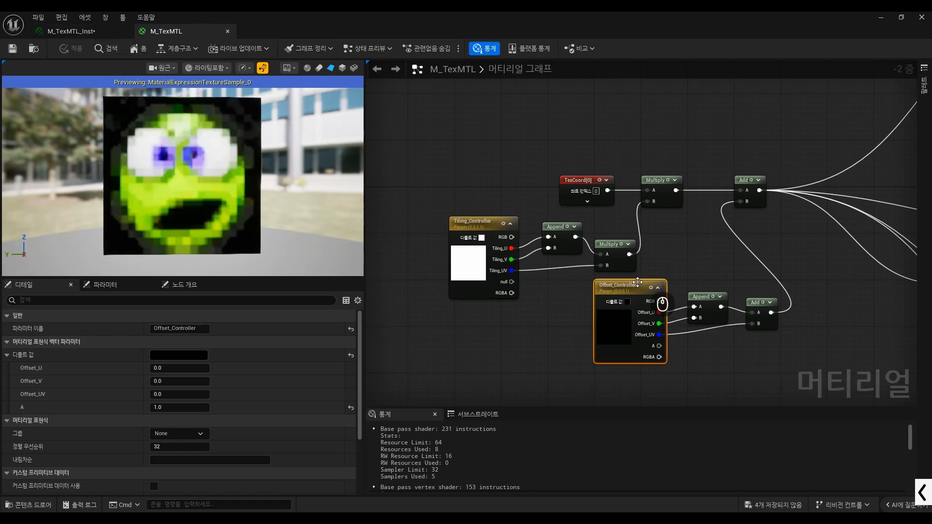
Step: In M_TexMTL_Inst, enable the Offset_Controller and Tiling_Controller overrides and expand their channels
{"action": "scroll", "coordinate": [587, 270], "scroll_direction": "down", "scroll_amount": 4}
{"action": "scroll", "coordinate": [746, 286], "scroll_direction": "up", "scroll_amount": 3}
{"action": "left_click", "coordinate": [78, 33]}
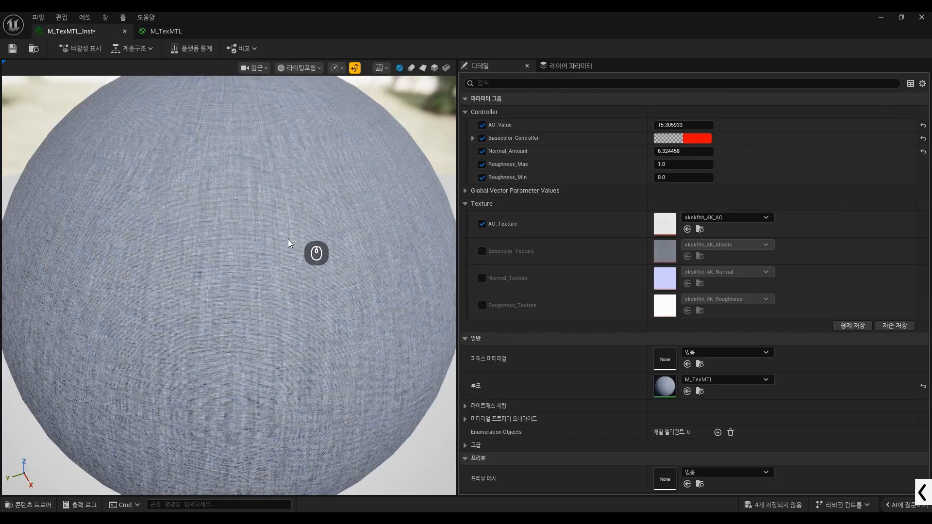
{"action": "left_click", "coordinate": [468, 192]}
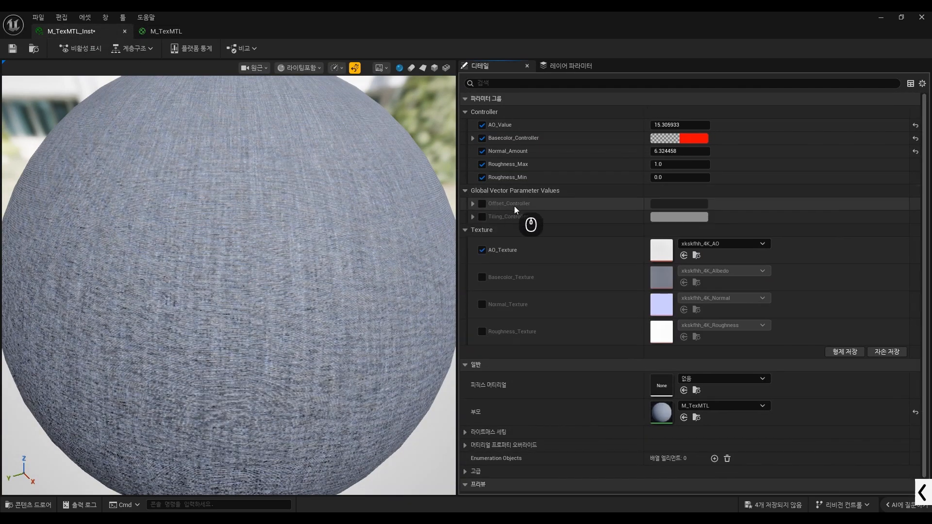
{"action": "left_click", "coordinate": [482, 204]}
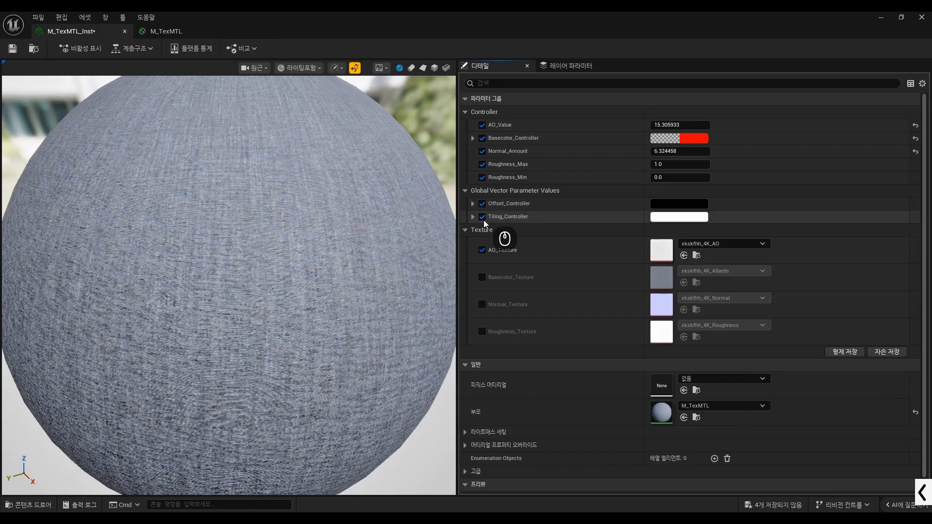
{"action": "left_click", "coordinate": [473, 216]}
{"action": "left_click", "coordinate": [473, 204]}
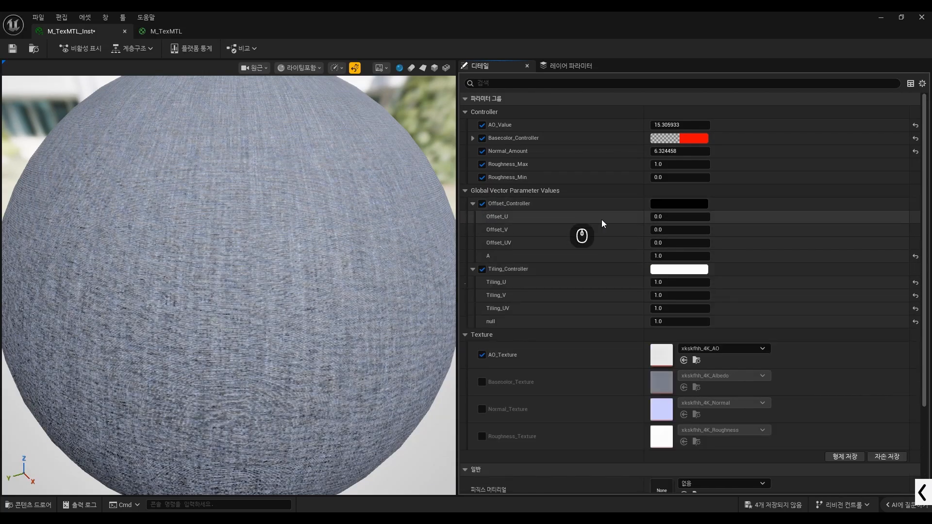
Step: Test the Offset_Controller channels with different values and reset them to 0
{"action": "left_click_drag", "start_coordinate": [671, 217], "coordinate": [679, 243]}
{"action": "type", "text": "0"}
{"action": "key", "text": "Return"}
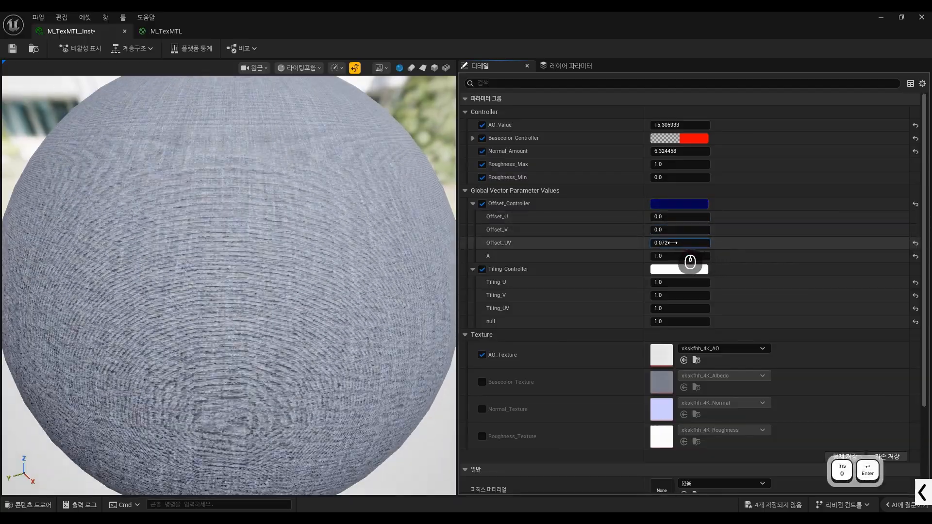
{"action": "type", "text": "0"}
{"action": "key", "text": "Return"}
Step: Test Tiling_U and Tiling_V with higher values, returning Tiling_U to 1 and setting Tiling_V to 0
{"action": "left_click_drag", "start_coordinate": [671, 279], "coordinate": [808, 288]}
{"action": "type", "text": "1"}
{"action": "key", "text": "Return"}
{"action": "left_click", "coordinate": [662, 296]}
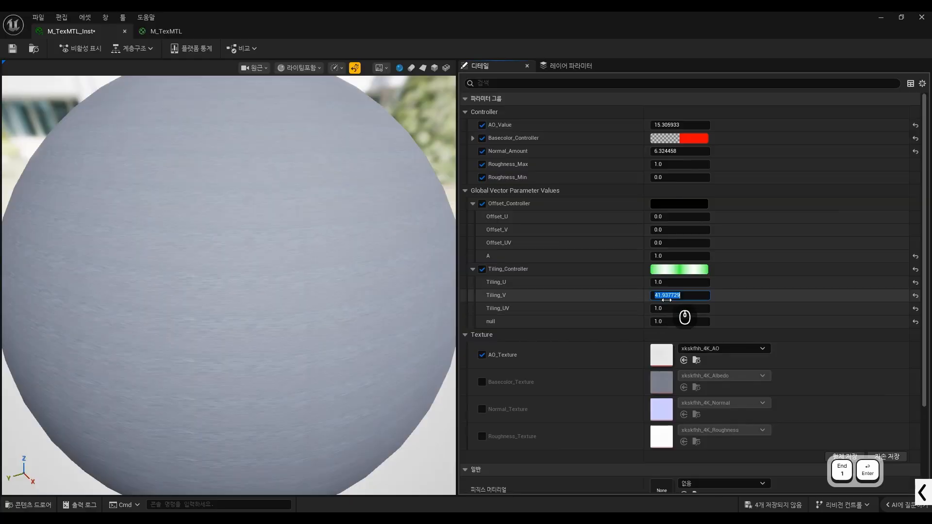
{"action": "type", "text": "0"}
{"action": "key", "text": "Return"}
Step: Test Tiling_UV at about 18.6 and reset Tiling_V and Tiling_UV to 1
{"action": "mouse_move", "coordinate": [667, 308]}
{"action": "left_mouse_down"}
{"action": "mouse_move", "coordinate": [725, 307]}
{"action": "mouse_move", "coordinate": [781, 322]}
{"action": "left_mouse_up"}
{"action": "left_click", "coordinate": [665, 296]}
{"action": "type", "text": "1"}
{"action": "key", "text": "Return"}
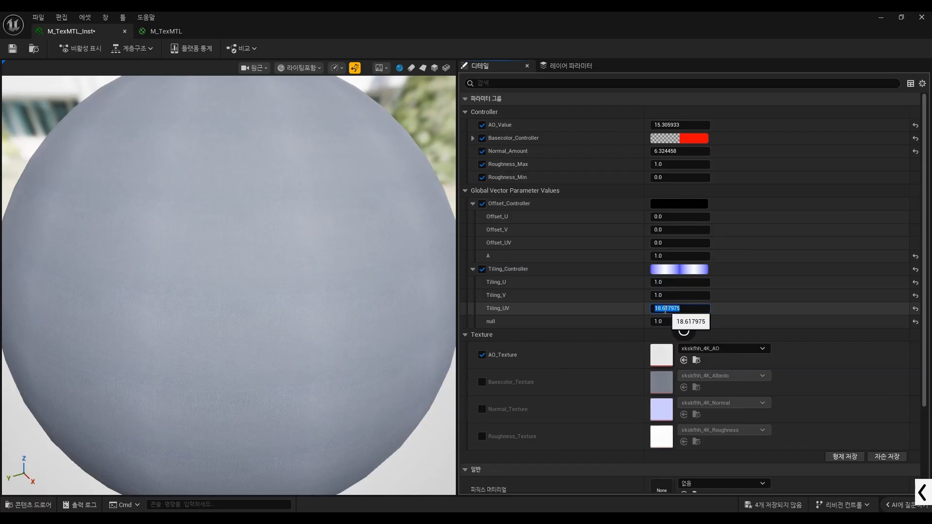
{"action": "type", "text": "1"}
{"action": "key", "text": "Return"}
Step: Assign both Tiling_Controller and Offset_Controller in M_TexMTL to a parameter group named UV
{"action": "left_click", "coordinate": [172, 31]}
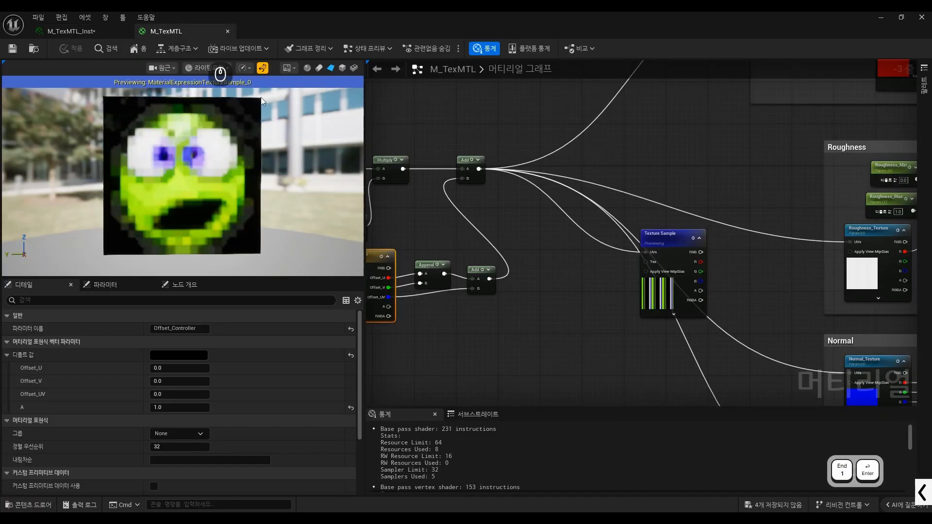
{"action": "scroll", "coordinate": [599, 229], "scroll_direction": "down", "scroll_amount": 3}
{"action": "scroll", "coordinate": [490, 225], "scroll_direction": "up", "scroll_amount": 2}
{"action": "left_click", "coordinate": [492, 230], "text": "shift"}
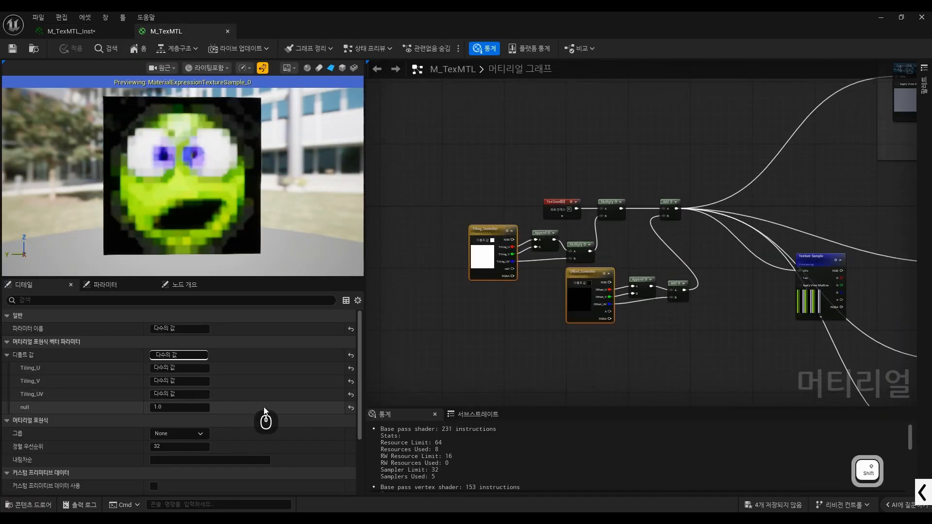
{"action": "scroll", "coordinate": [176, 389], "scroll_direction": "down", "scroll_amount": 2}
{"action": "type", "text": "UV"}
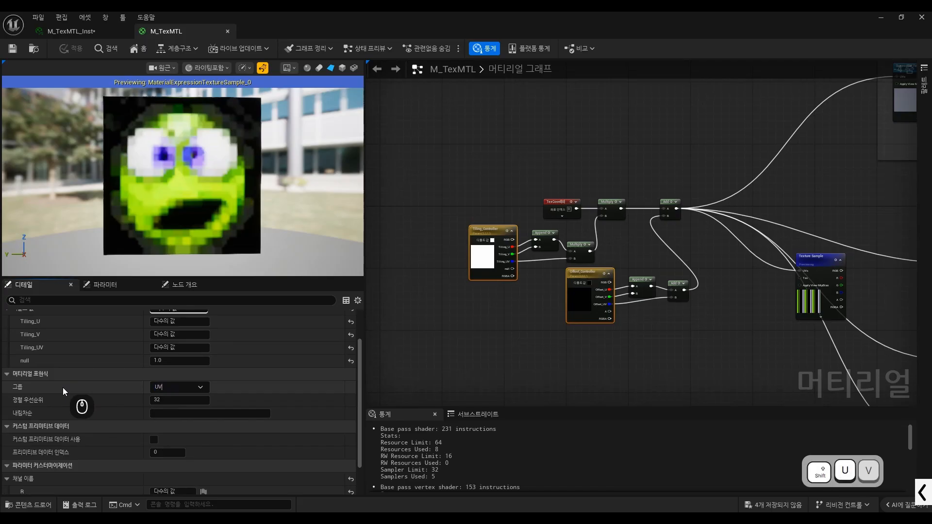
{"action": "key", "text": "Return"}
{"action": "left_click", "coordinate": [716, 297]}
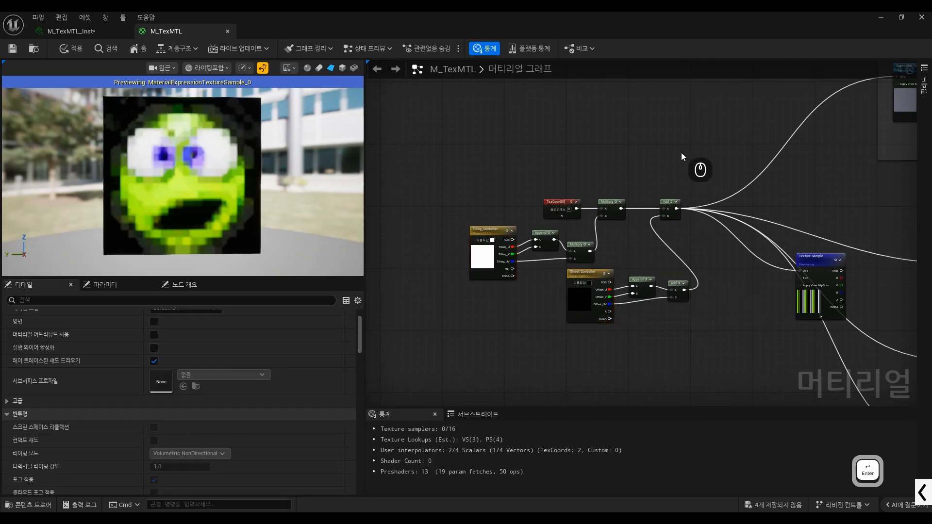
Step: Insert a CustomRotator node after the final Add node, feeding its UVs input and moving the Add's outgoing connections to Rotated Values
{"action": "left_click_drag", "start_coordinate": [682, 155], "coordinate": [485, 291]}
{"action": "scroll", "coordinate": [660, 214], "scroll_direction": "up", "scroll_amount": 3}
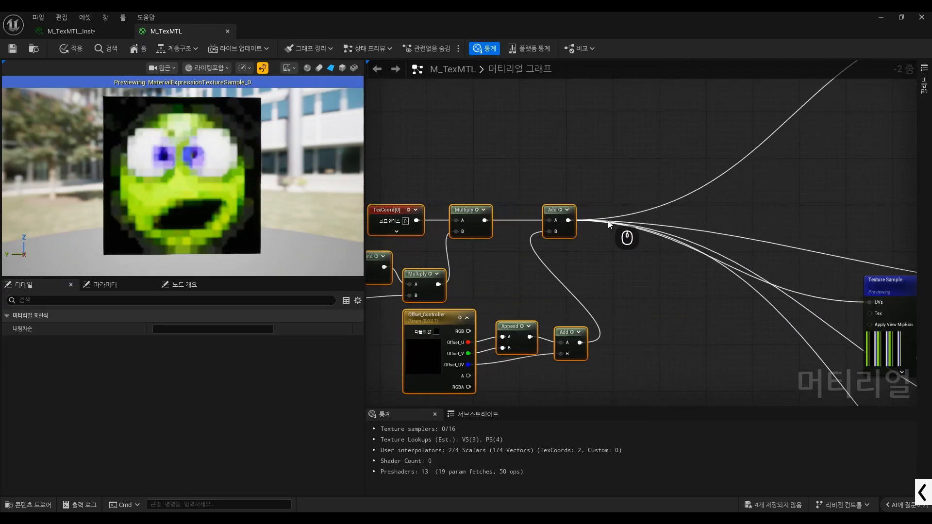
{"action": "right_click", "coordinate": [651, 182]}
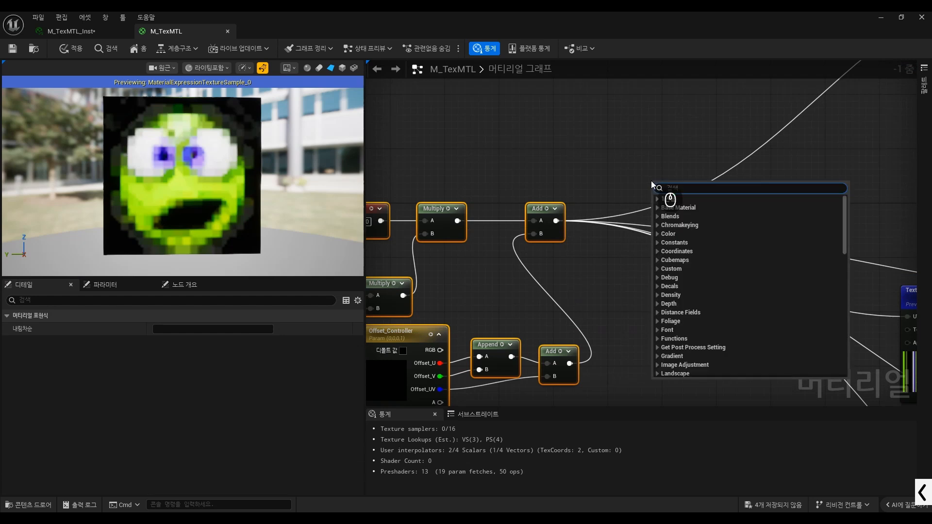
{"action": "type", "text": "cus"}
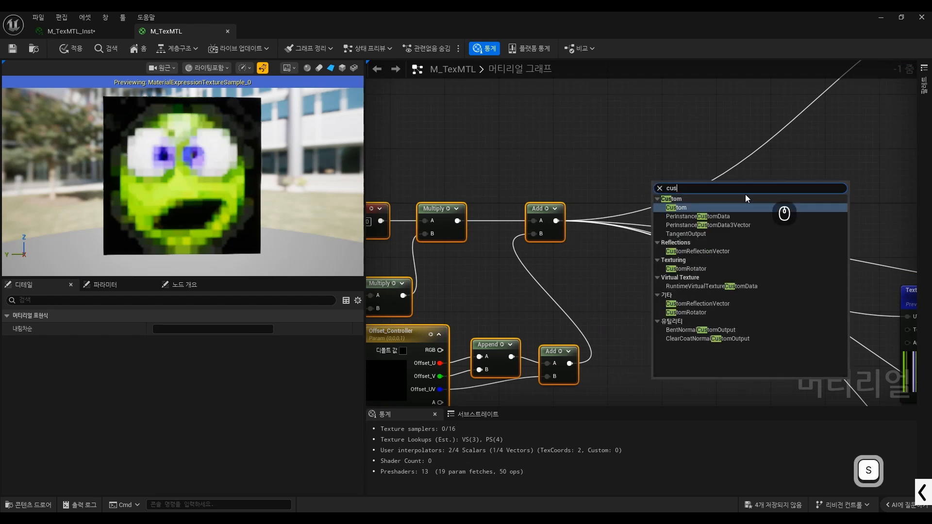
{"action": "left_click", "coordinate": [706, 269]}
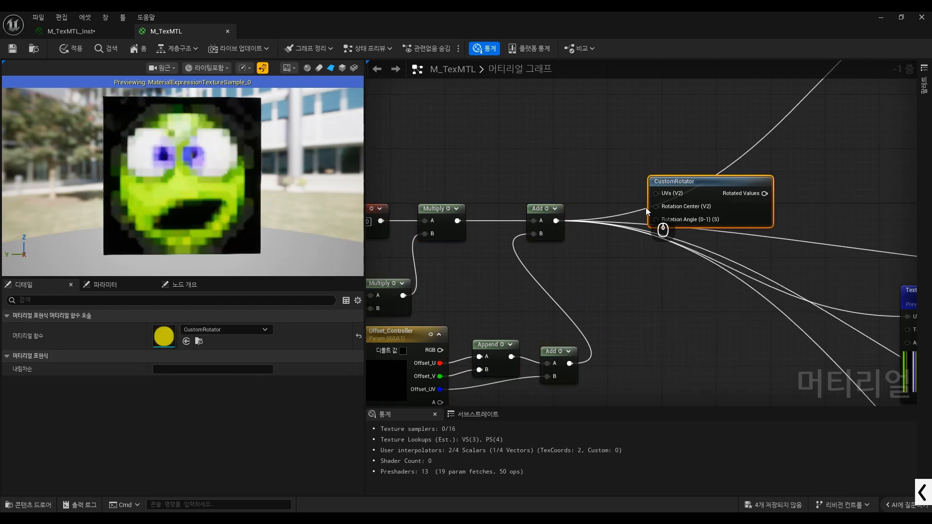
{"action": "left_click_drag", "start_coordinate": [675, 185], "coordinate": [634, 212]}
{"action": "left_click_drag", "start_coordinate": [553, 221], "coordinate": [747, 223], "text": "ctrl"}
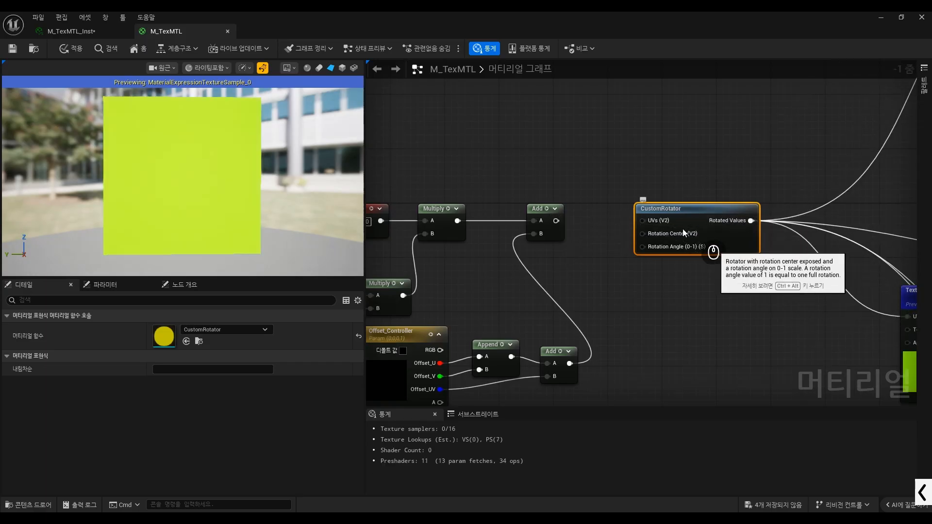
{"action": "left_click_drag", "start_coordinate": [555, 222], "coordinate": [661, 221]}
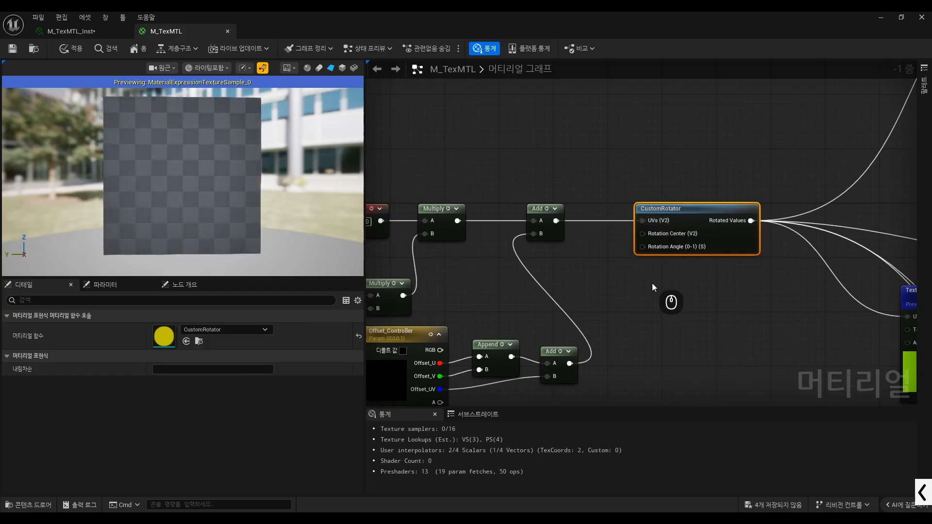
Step: Promote CustomRotator's Rotation Angle input to a parameter below it, assign it to the UV group and save the material
{"action": "right_click", "coordinate": [644, 247]}
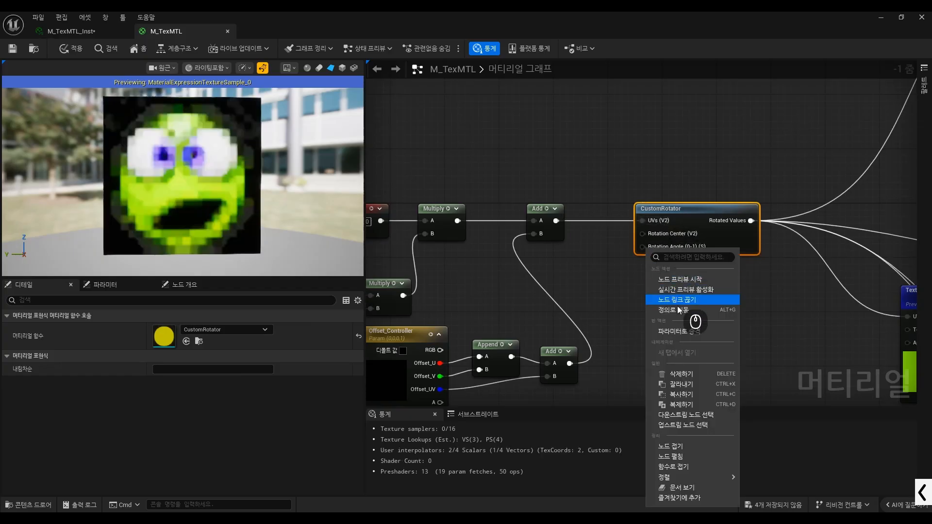
{"action": "left_click", "coordinate": [683, 328]}
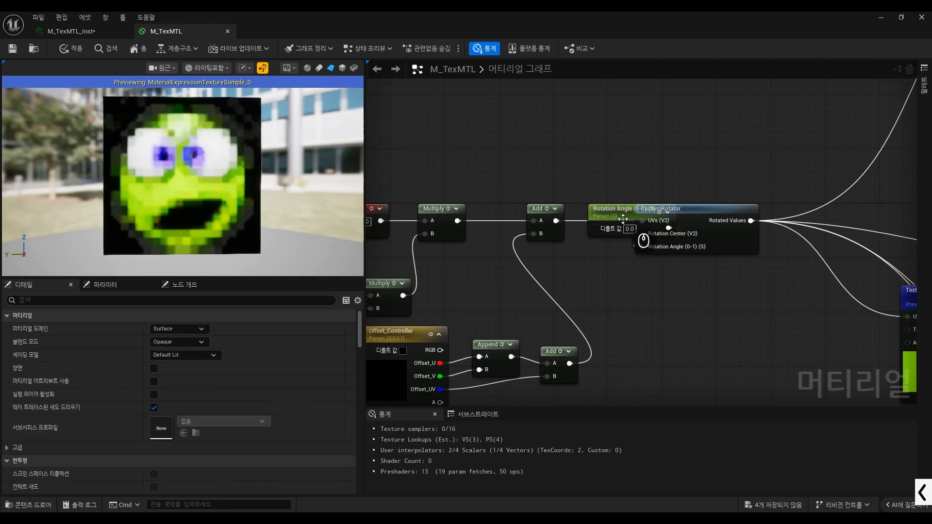
{"action": "left_click_drag", "start_coordinate": [626, 217], "coordinate": [679, 284]}
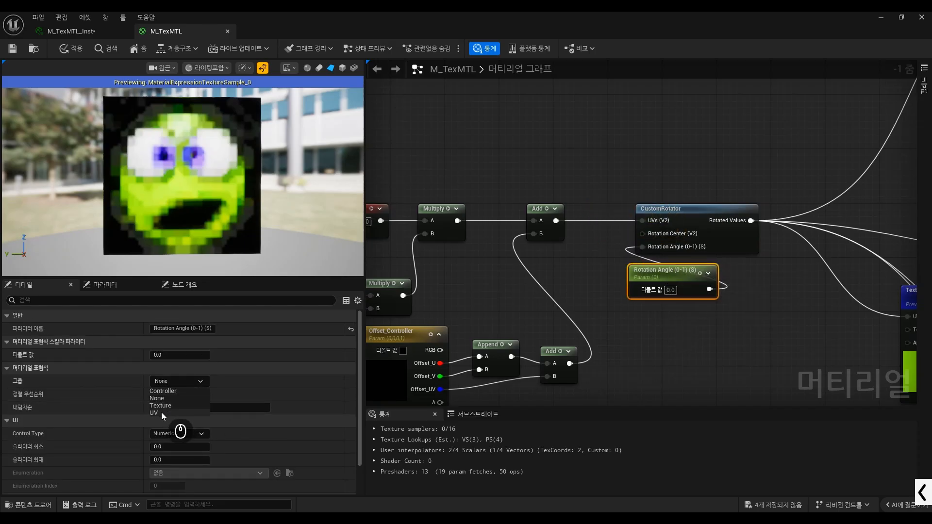
{"action": "left_click", "coordinate": [160, 413]}
{"action": "left_click", "coordinate": [13, 47]}
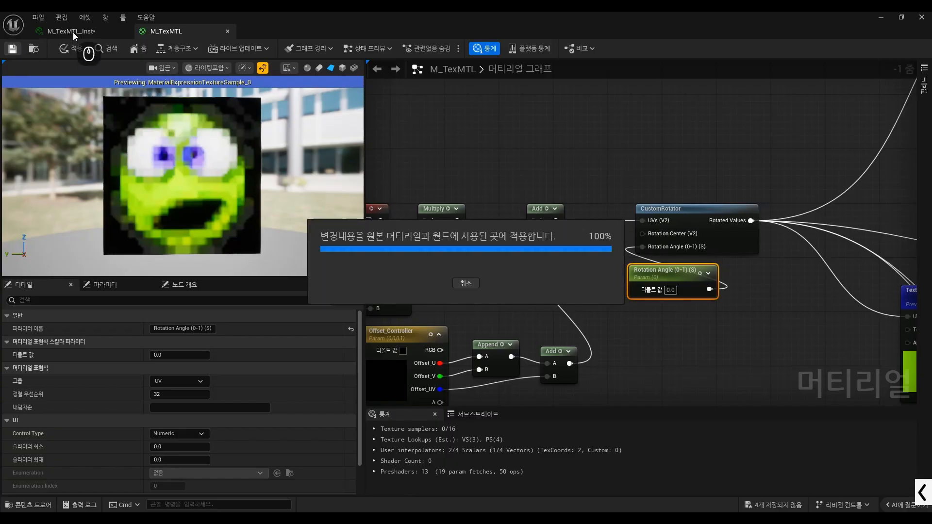
Step: Enable the Rotation Angle override in M_TexMTL_Inst, test different angles and set it to 1
{"action": "left_click", "coordinate": [76, 32]}
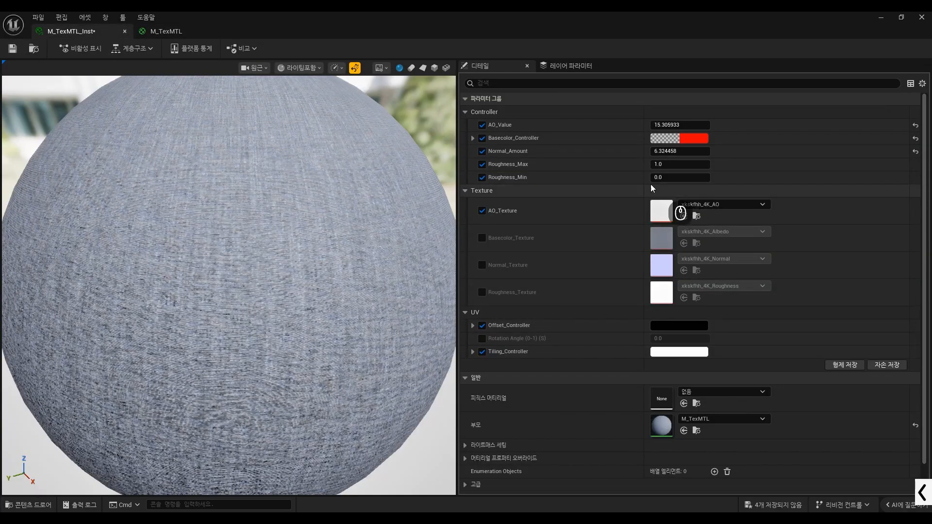
{"action": "left_click", "coordinate": [482, 339]}
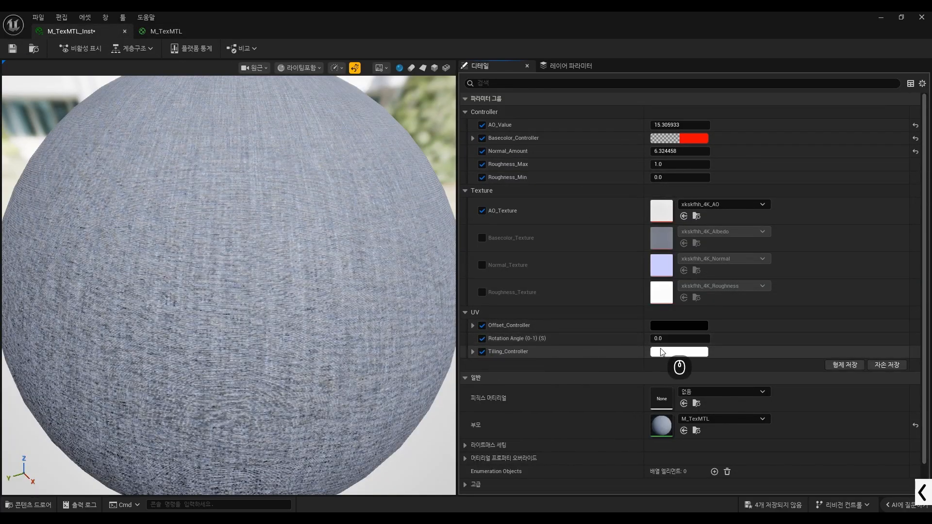
{"action": "left_click_drag", "start_coordinate": [675, 338], "coordinate": [697, 354]}
{"action": "key", "text": "Return"}
{"action": "type", "text": "1"}
{"action": "key", "text": "Return"}
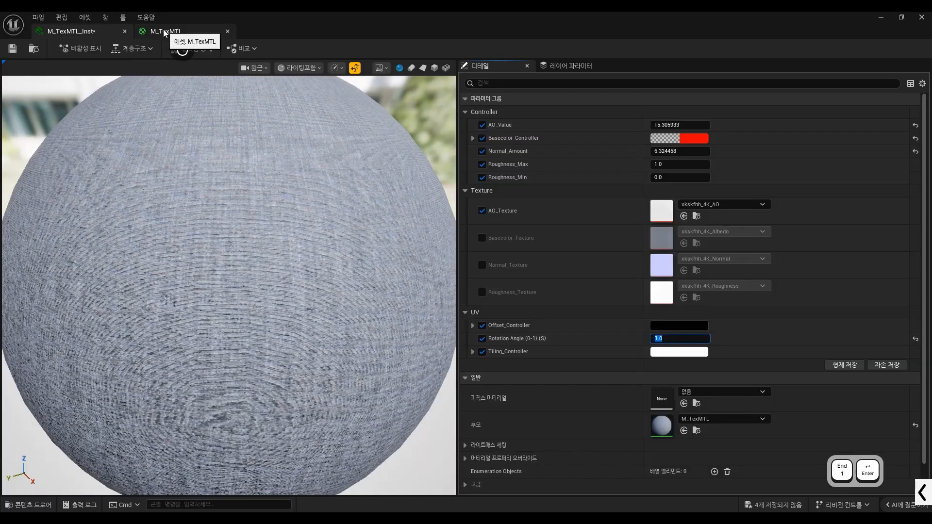
Step: Examine how M_TexMTL's graph is organised into comment groups such as BaseColor, Roughness and Normal
{"action": "left_click", "coordinate": [164, 31]}
{"action": "scroll", "coordinate": [744, 250], "scroll_direction": "up", "scroll_amount": 4}
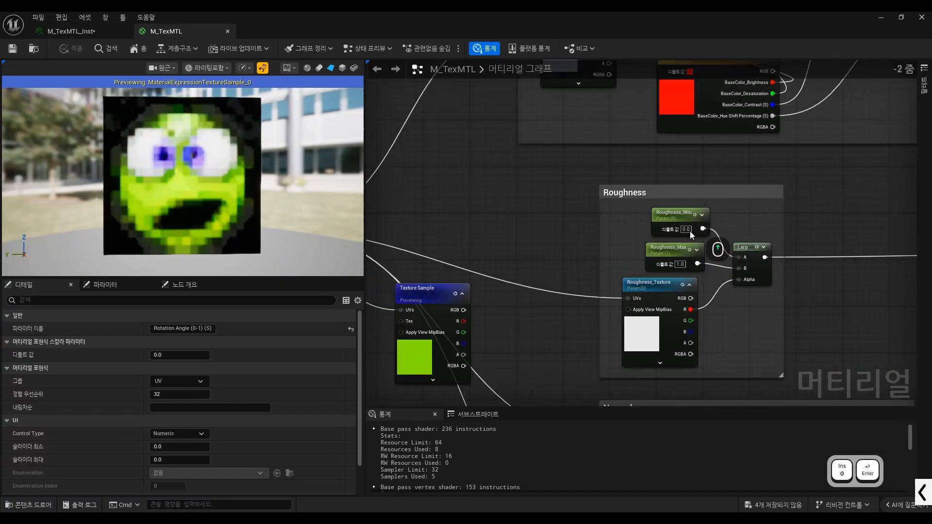
{"action": "scroll", "coordinate": [689, 231], "scroll_direction": "down", "scroll_amount": 4}
{"action": "scroll", "coordinate": [689, 229], "scroll_direction": "up", "scroll_amount": 2}
{"action": "key", "text": "ctrl+alt+g"}
{"action": "mouse_move", "coordinate": [607, 115]}
{"action": "left_mouse_down"}
{"action": "mouse_move", "coordinate": [620, 185]}
{"action": "mouse_move", "coordinate": [904, 146]}
{"action": "mouse_move", "coordinate": [670, 215]}
{"action": "left_mouse_up"}
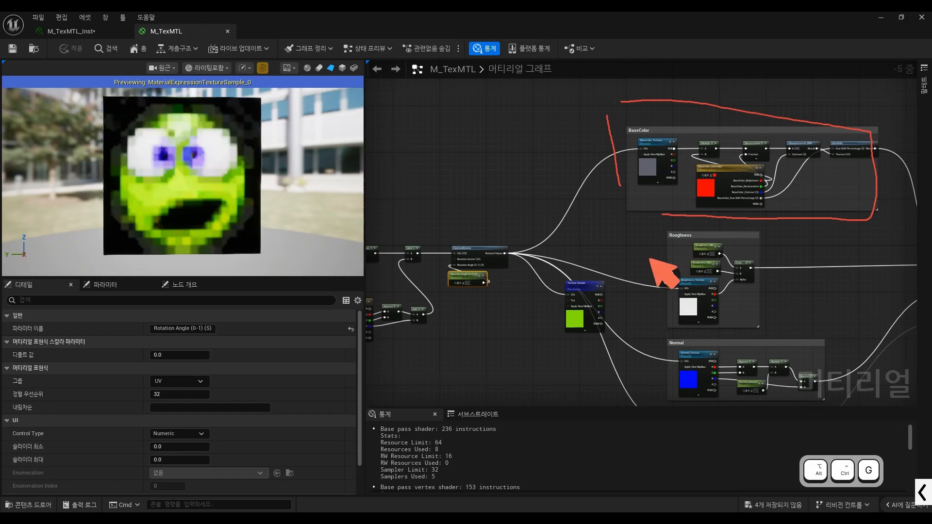
{"action": "key", "text": "ctrl+alt+g"}
{"action": "left_click", "coordinate": [630, 243]}
{"action": "scroll", "coordinate": [680, 180], "scroll_direction": "down", "scroll_amount": 2}
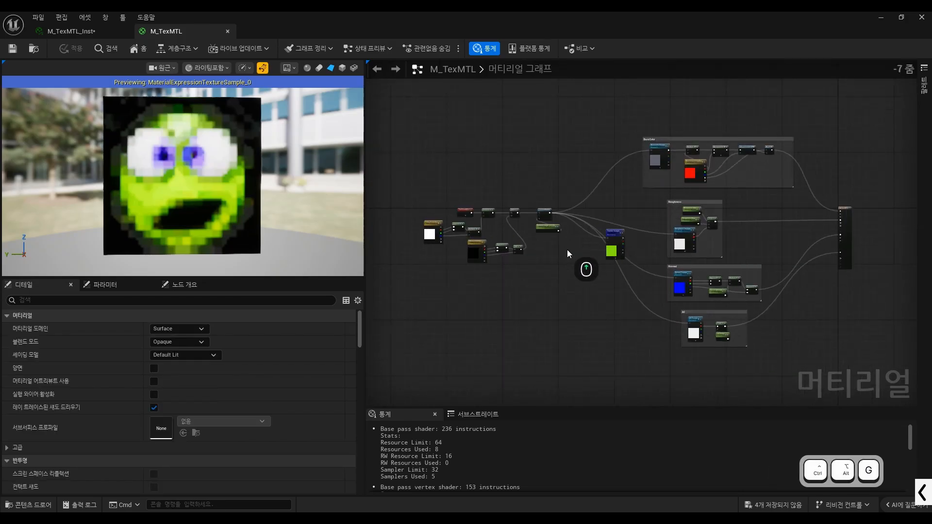
Step: Delete the ungrouped preview Texture Sample node between CustomRotator and the texture groups
{"action": "scroll", "coordinate": [567, 250], "scroll_direction": "up", "scroll_amount": 3}
{"action": "scroll", "coordinate": [682, 236], "scroll_direction": "down", "scroll_amount": 3}
{"action": "scroll", "coordinate": [447, 214], "scroll_direction": "up", "scroll_amount": 2}
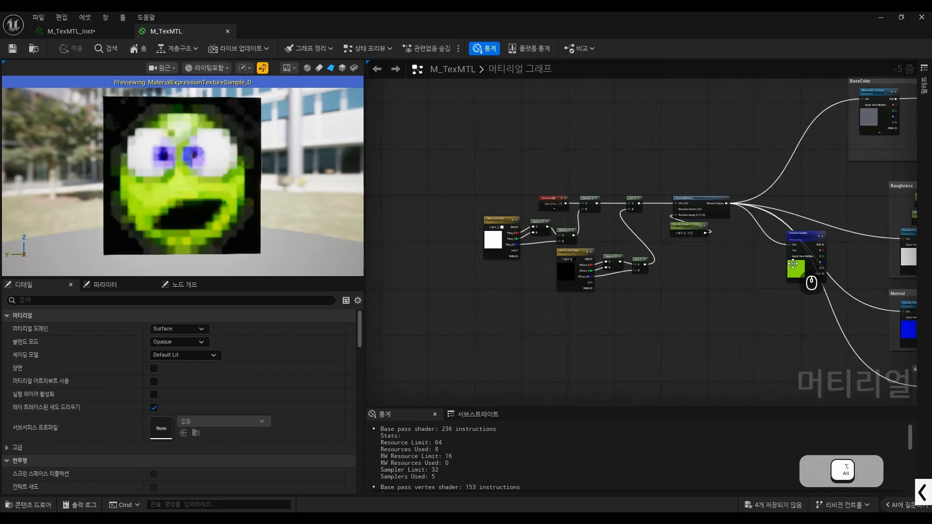
{"action": "left_click_drag", "start_coordinate": [793, 263], "coordinate": [783, 296]}
{"action": "key", "text": "Delete"}
{"action": "scroll", "coordinate": [645, 264], "scroll_direction": "down", "scroll_amount": 2}
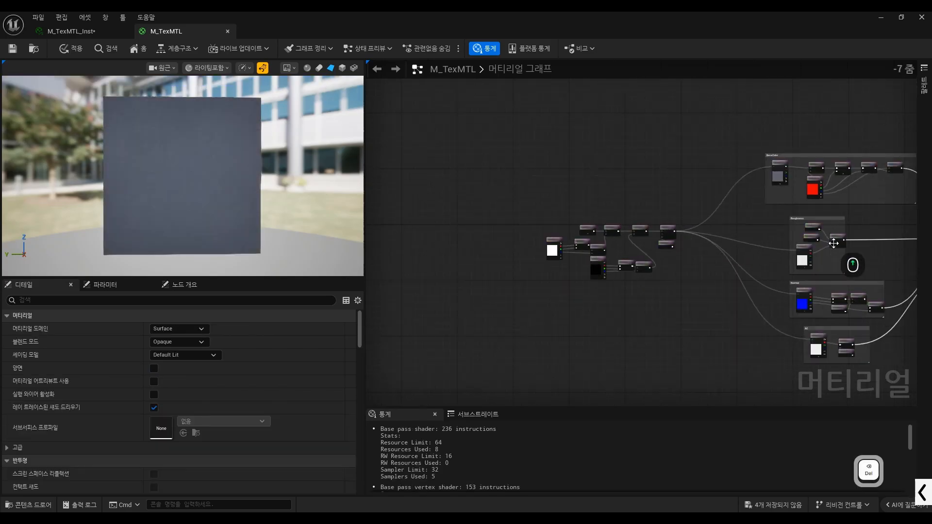
Step: Examine the wires running from CustomRotator's Rotated Values output to the BaseColor, Roughness, Normal and AO groups
{"action": "scroll", "coordinate": [718, 241], "scroll_direction": "up", "scroll_amount": 3}
{"action": "scroll", "coordinate": [632, 229], "scroll_direction": "down", "scroll_amount": 3}
{"action": "scroll", "coordinate": [790, 247], "scroll_direction": "up", "scroll_amount": 2}
{"action": "key", "text": "ctrl+alt+g"}
{"action": "left_click_drag", "start_coordinate": [560, 212], "coordinate": [581, 204]}
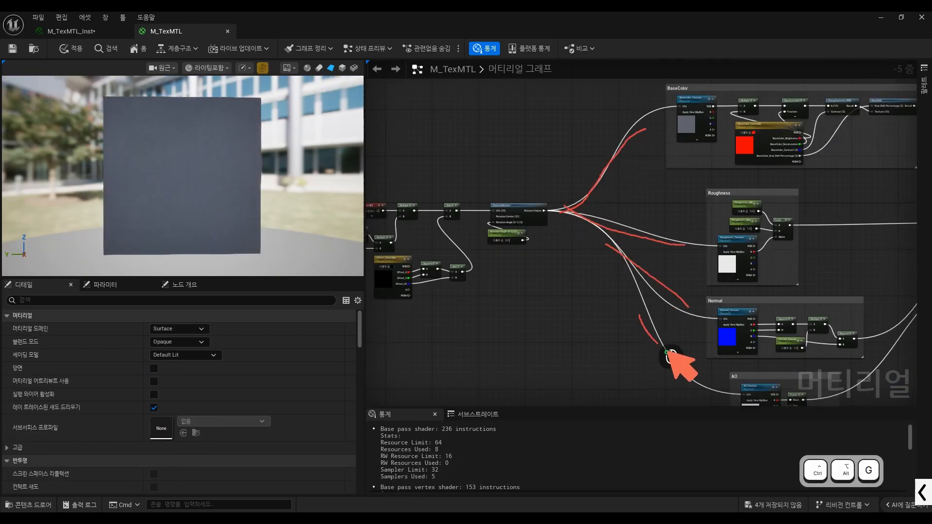
{"action": "key", "text": "ctrl+alt+g"}
{"action": "scroll", "coordinate": [584, 258], "scroll_direction": "up", "scroll_amount": 5}
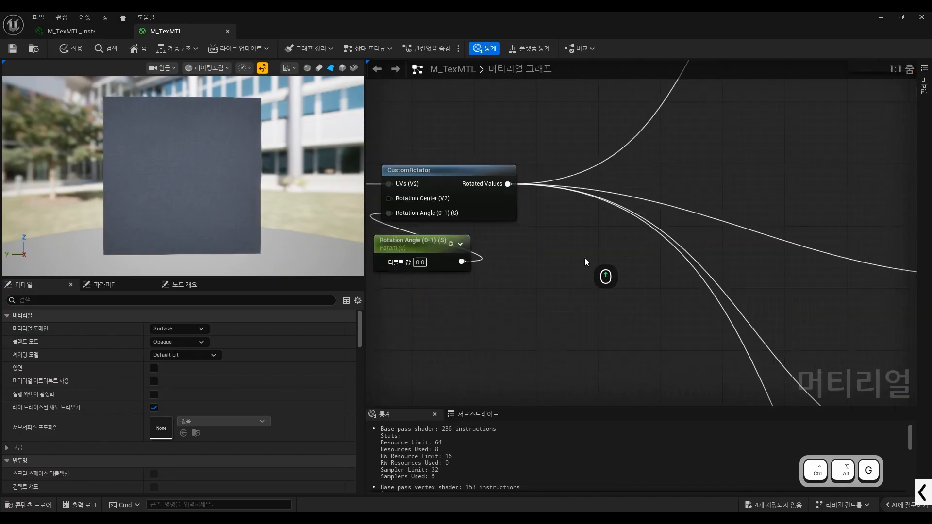
{"action": "right_click", "coordinate": [560, 261]}
{"action": "left_click", "coordinate": [575, 238]}
{"action": "scroll", "coordinate": [575, 238], "scroll_direction": "down", "scroll_amount": 5}
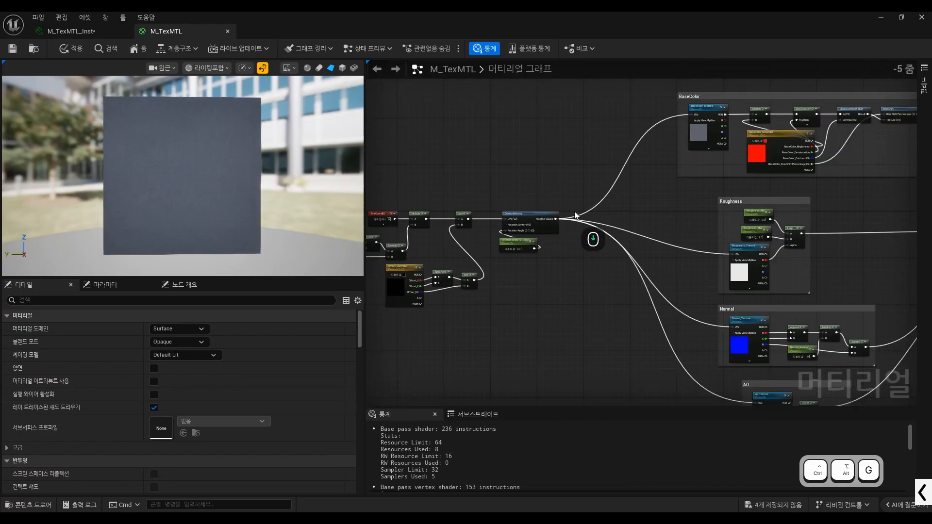
Step: Add a named reroute declaration node called UV above CustomRotator and connect Rotated Values to its input
{"action": "scroll", "coordinate": [560, 185], "scroll_direction": "up", "scroll_amount": 3}
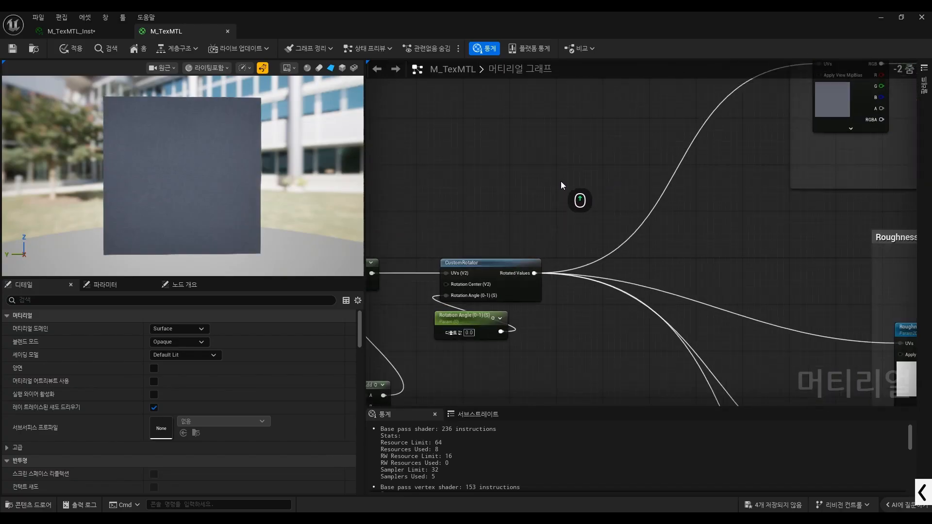
{"action": "right_click", "coordinate": [562, 183]}
{"action": "type", "text": "nami"}
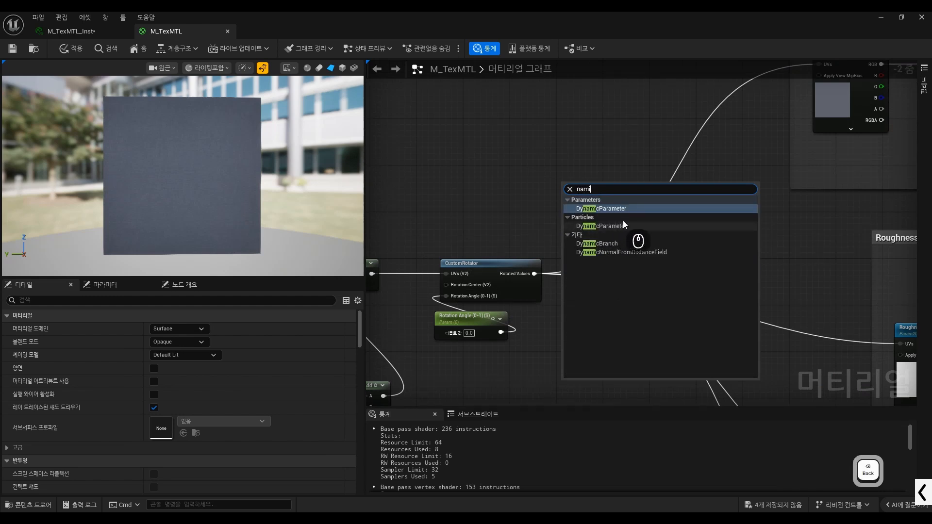
{"action": "key", "text": "BackSpace"}
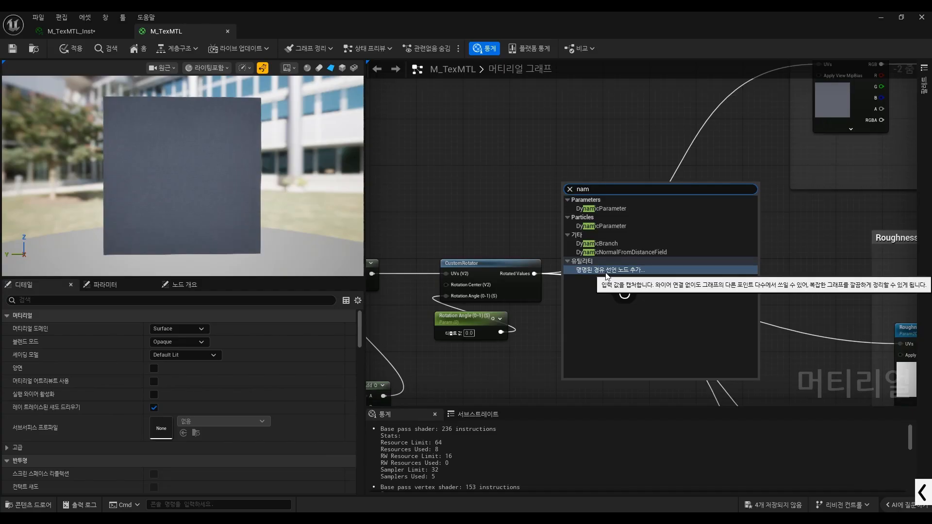
{"action": "left_click", "coordinate": [607, 272]}
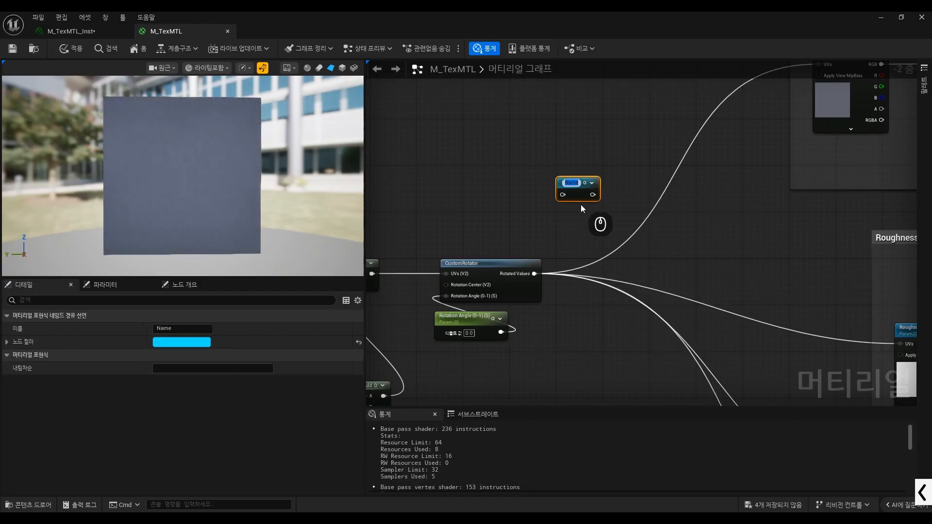
{"action": "type", "text": "UV"}
{"action": "key", "text": "Return"}
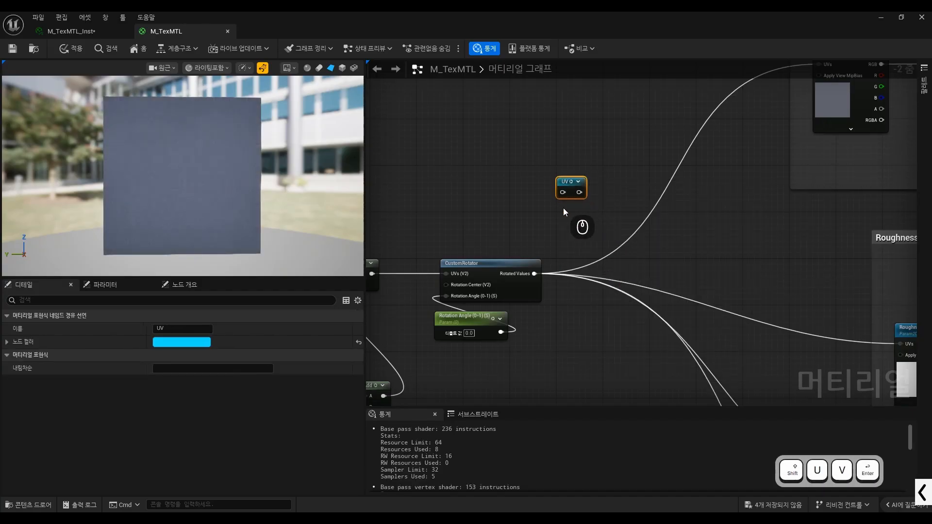
{"action": "scroll", "coordinate": [562, 208], "scroll_direction": "up", "scroll_amount": 2}
{"action": "left_click_drag", "start_coordinate": [525, 301], "coordinate": [568, 224]}
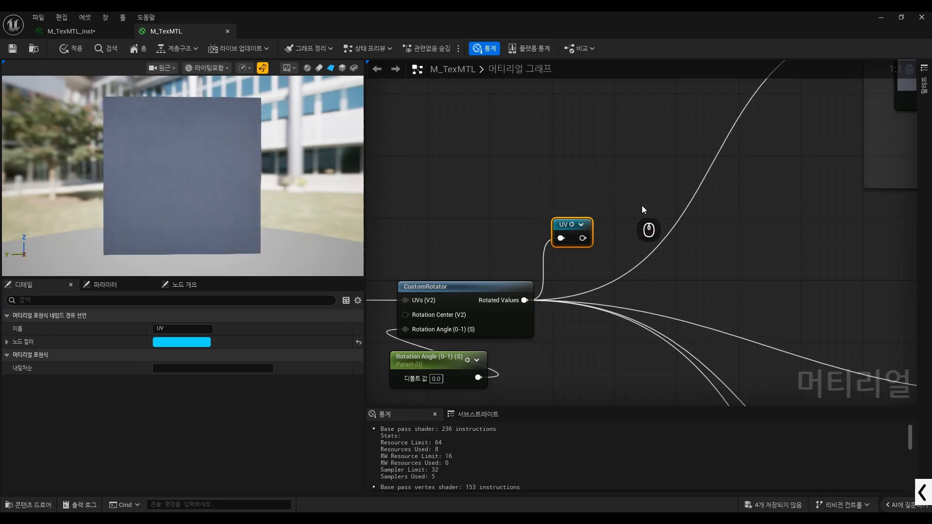
Step: Add a UV named reroute usage node beside the BaseColor group and connect it to Basecolor_Texture's UVs input
{"action": "right_click", "coordinate": [659, 143]}
{"action": "type", "text": "uv"}
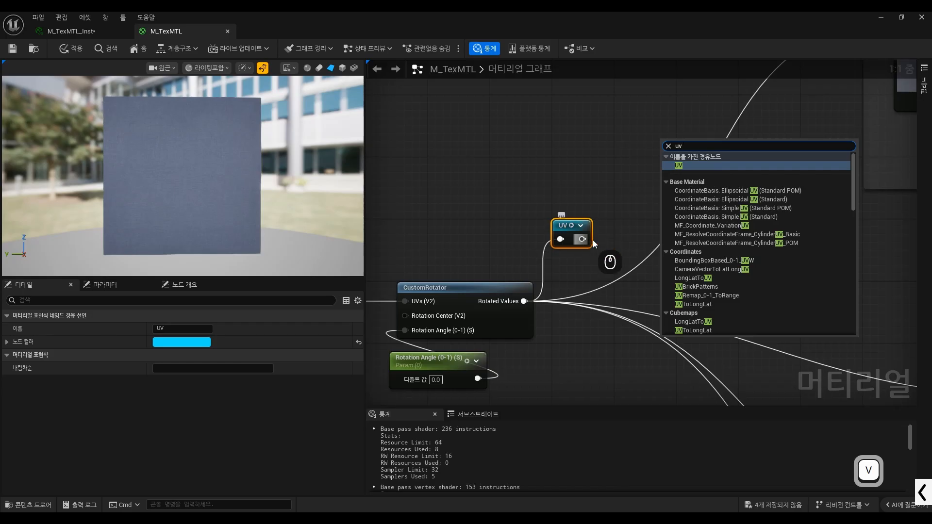
{"action": "left_click", "coordinate": [683, 165]}
{"action": "scroll", "coordinate": [631, 233], "scroll_direction": "down", "scroll_amount": 5}
{"action": "mouse_move", "coordinate": [669, 148]}
{"action": "left_mouse_down"}
{"action": "mouse_move", "coordinate": [634, 245]}
{"action": "mouse_move", "coordinate": [736, 146]}
{"action": "mouse_move", "coordinate": [669, 164]}
{"action": "left_mouse_up"}
{"action": "scroll", "coordinate": [733, 147], "scroll_direction": "up", "scroll_amount": 5}
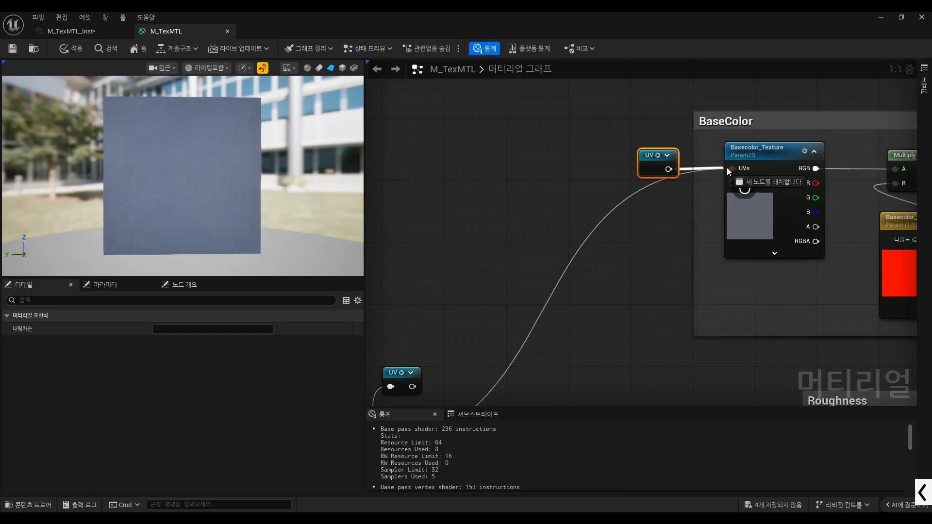
{"action": "left_click_drag", "start_coordinate": [726, 168], "coordinate": [731, 168]}
Step: Copy the UV reroute usage node beside the Roughness, Normal and AO groups and connect each copy to the group's texture UVs input
{"action": "scroll", "coordinate": [634, 147], "scroll_direction": "down", "scroll_amount": 4}
{"action": "scroll", "coordinate": [662, 298], "scroll_direction": "up", "scroll_amount": 4}
{"action": "key", "text": "ctrl+c"}
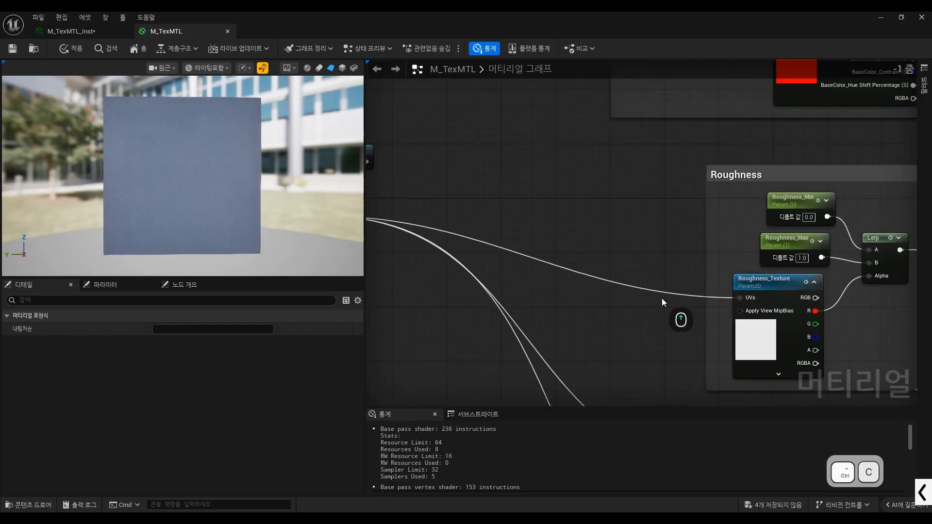
{"action": "key", "text": "ctrl+v"}
{"action": "left_click_drag", "start_coordinate": [690, 311], "coordinate": [735, 280]}
{"action": "scroll", "coordinate": [705, 196], "scroll_direction": "down", "scroll_amount": 4}
{"action": "scroll", "coordinate": [711, 306], "scroll_direction": "up", "scroll_amount": 2}
{"action": "key", "text": "ctrl+v"}
{"action": "scroll", "coordinate": [689, 278], "scroll_direction": "up", "scroll_amount": 2}
{"action": "scroll", "coordinate": [700, 325], "scroll_direction": "down", "scroll_amount": 2}
{"action": "key", "text": "ctrl+v"}
{"action": "scroll", "coordinate": [676, 316], "scroll_direction": "up", "scroll_amount": 2}
{"action": "left_click_drag", "start_coordinate": [673, 318], "coordinate": [730, 311]}
Step: Move CustomRotator, its Rotation Angle parameter and the UV reroute declaration node together, closer to the Add node
{"action": "scroll", "coordinate": [701, 314], "scroll_direction": "down", "scroll_amount": 7}
{"action": "scroll", "coordinate": [689, 233], "scroll_direction": "up", "scroll_amount": 2}
{"action": "scroll", "coordinate": [574, 180], "scroll_direction": "up", "scroll_amount": 5}
{"action": "left_click_drag", "start_coordinate": [622, 226], "coordinate": [621, 281]}
{"action": "scroll", "coordinate": [713, 237], "scroll_direction": "down", "scroll_amount": 4}
{"action": "left_click_drag", "start_coordinate": [703, 225], "coordinate": [586, 305]}
{"action": "scroll", "coordinate": [637, 258], "scroll_direction": "up", "scroll_amount": 3}
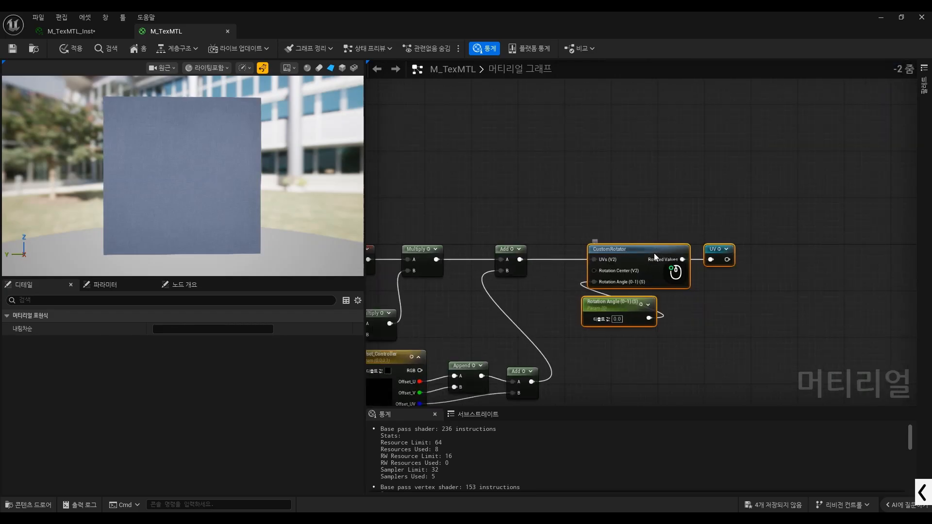
{"action": "left_click_drag", "start_coordinate": [654, 252], "coordinate": [605, 252]}
{"action": "scroll", "coordinate": [605, 251], "scroll_direction": "down", "scroll_amount": 4}
Step: Enclose all tiling, offset and rotation nodes in a comment box titled UV
{"action": "scroll", "coordinate": [514, 303], "scroll_direction": "up", "scroll_amount": 4}
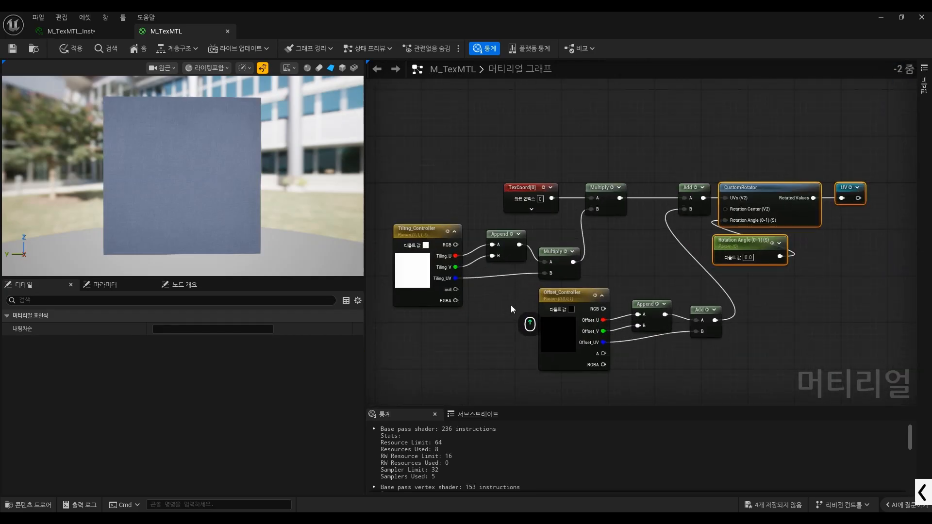
{"action": "scroll", "coordinate": [534, 281], "scroll_direction": "down", "scroll_amount": 2}
{"action": "left_click_drag", "start_coordinate": [799, 183], "coordinate": [411, 366]}
{"action": "key", "text": "c"}
{"action": "scroll", "coordinate": [528, 321], "scroll_direction": "down", "scroll_amount": 2}
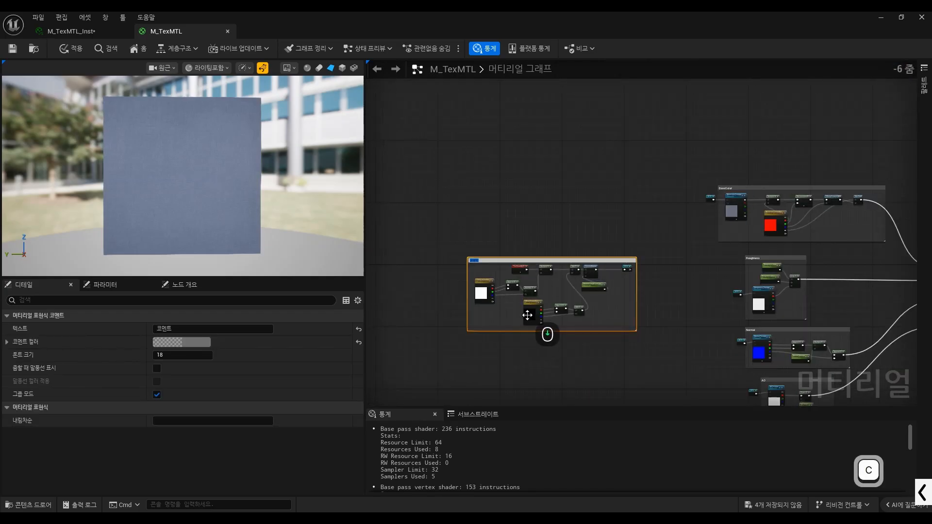
{"action": "scroll", "coordinate": [528, 315], "scroll_direction": "up", "scroll_amount": 2}
{"action": "type", "text": "UV"}
{"action": "key", "text": "Return"}
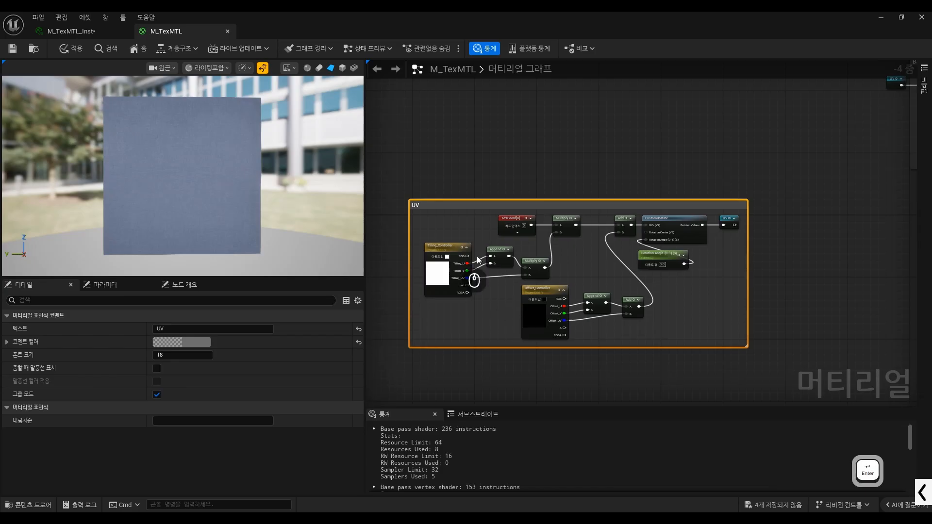
{"action": "scroll", "coordinate": [491, 261], "scroll_direction": "down", "scroll_amount": 2}
{"action": "scroll", "coordinate": [734, 248], "scroll_direction": "up", "scroll_amount": 2}
{"action": "scroll", "coordinate": [602, 228], "scroll_direction": "down", "scroll_amount": 1}
{"action": "key", "text": "ctrl+alt+g"}
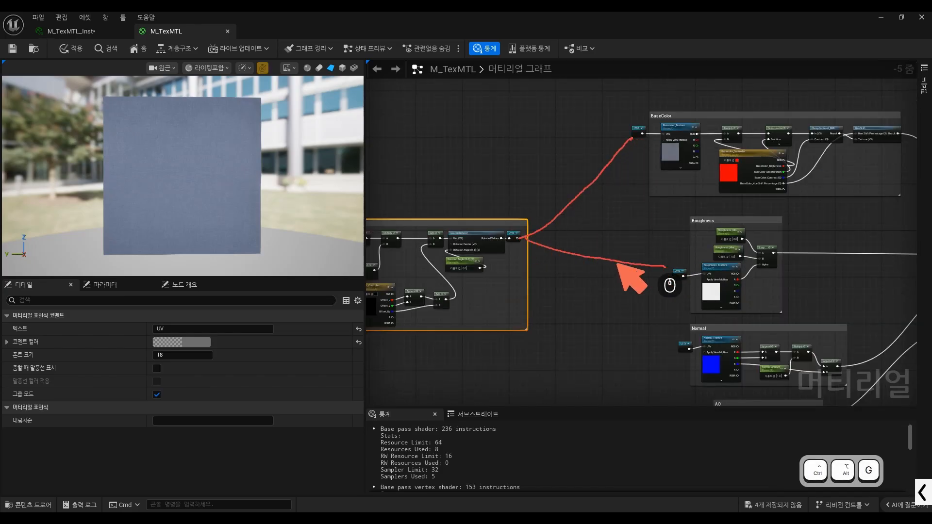
{"action": "left_click_drag", "start_coordinate": [584, 290], "coordinate": [667, 346]}
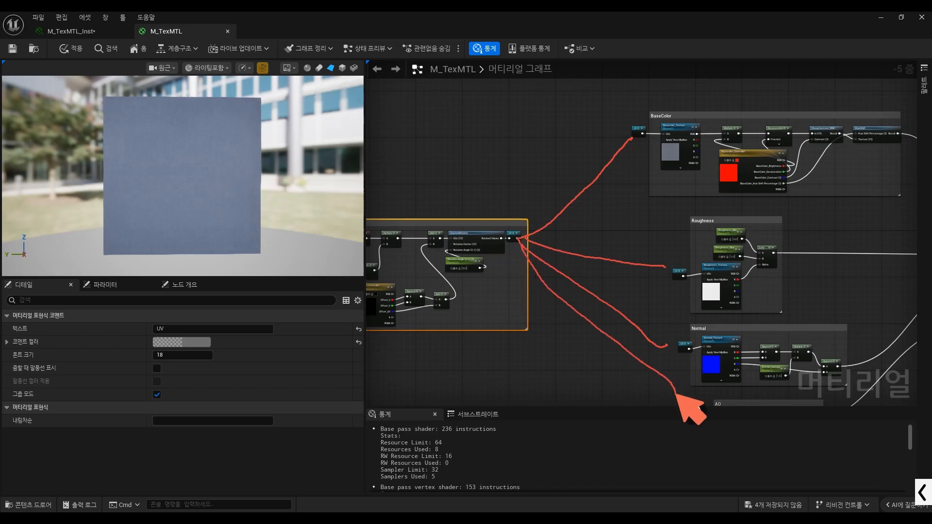
{"action": "key", "text": "Delete"}
{"action": "key", "text": "ctrl+alt+g"}
{"action": "left_click", "coordinate": [584, 281]}
Step: Add a named reroute declaration node called BaseColor fed by HueShift's Result output
{"action": "scroll", "coordinate": [542, 282], "scroll_direction": "down", "scroll_amount": 3}
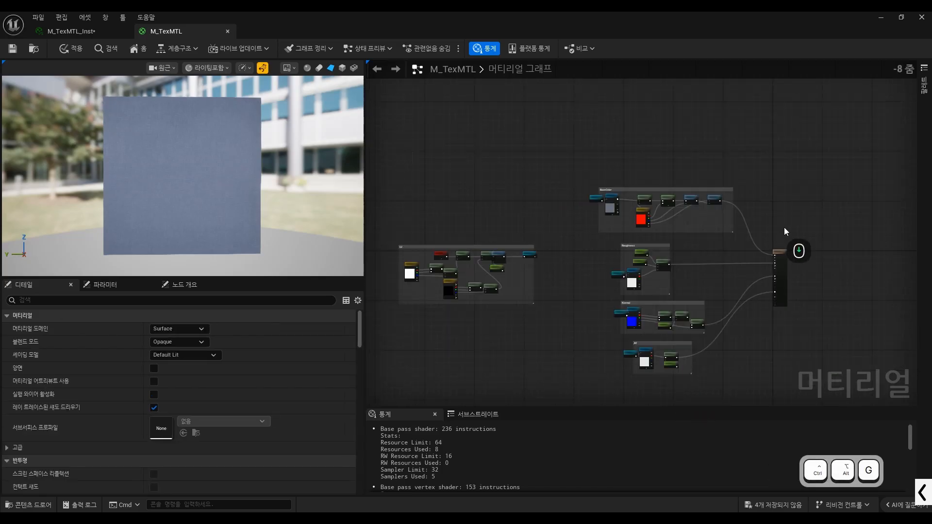
{"action": "scroll", "coordinate": [777, 238], "scroll_direction": "up", "scroll_amount": 3}
{"action": "scroll", "coordinate": [787, 249], "scroll_direction": "up", "scroll_amount": 1}
{"action": "scroll", "coordinate": [694, 95], "scroll_direction": "up", "scroll_amount": 2}
{"action": "left_click_drag", "start_coordinate": [663, 159], "coordinate": [751, 161]}
{"action": "type", "text": "nam"}
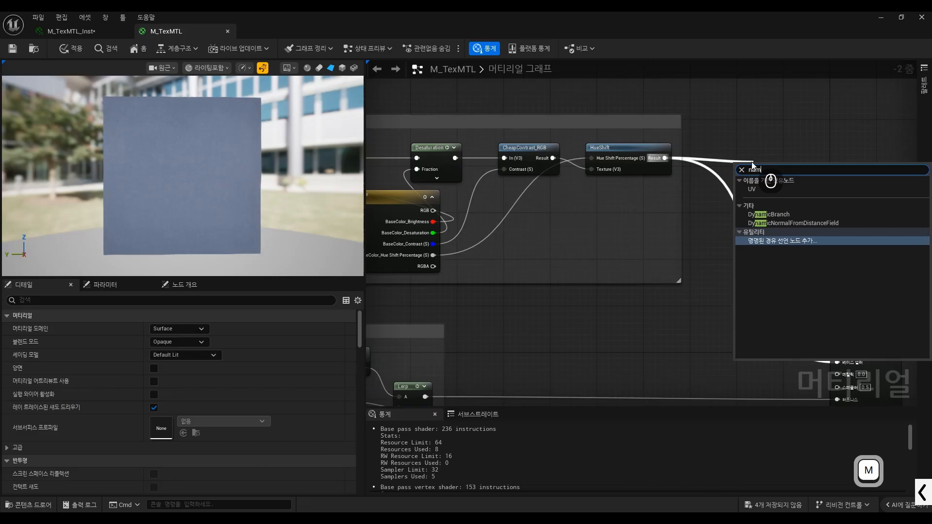
{"action": "key", "text": "Return"}
{"action": "type", "text": "Base"}
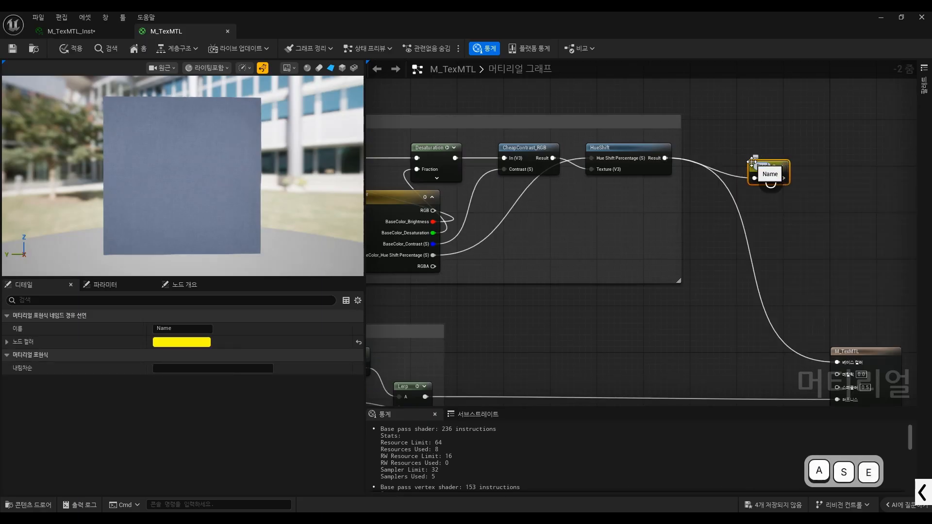
{"action": "type", "text": "Color"}
{"action": "key", "text": "Return"}
Step: Add a named reroute declaration node called Roughness fed by the Lerp output of the Roughness group
{"action": "scroll", "coordinate": [674, 146], "scroll_direction": "down", "scroll_amount": 3}
{"action": "scroll", "coordinate": [546, 277], "scroll_direction": "up", "scroll_amount": 4}
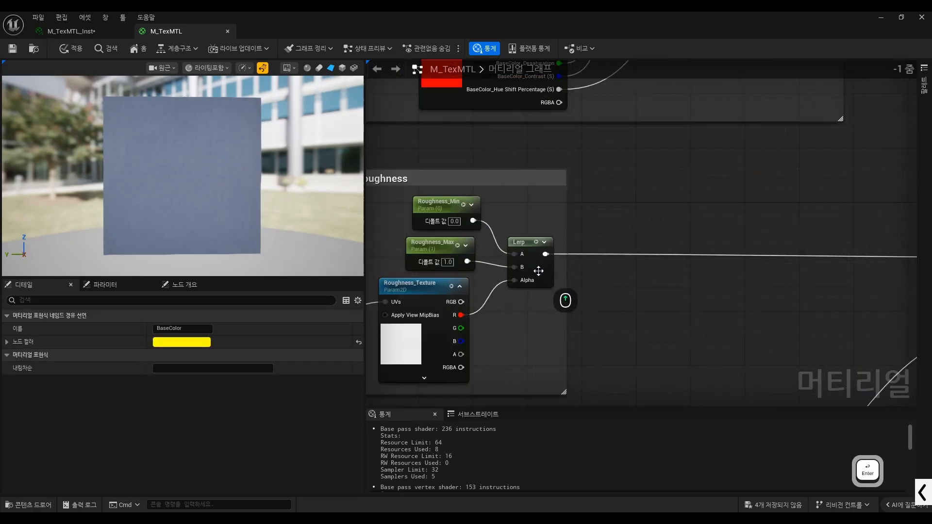
{"action": "left_click_drag", "start_coordinate": [551, 255], "coordinate": [666, 288]}
{"action": "type", "text": "nam"}
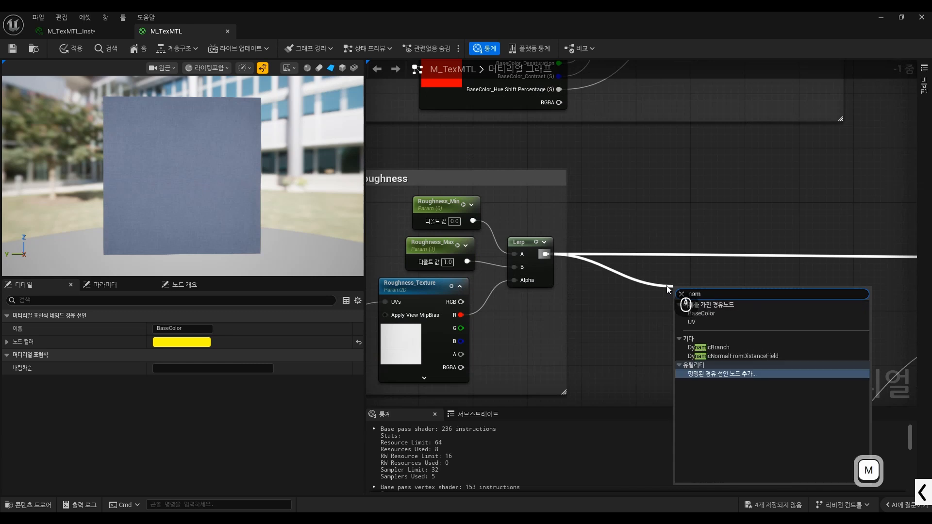
{"action": "key", "text": "Return"}
{"action": "type", "text": "Roughness"}
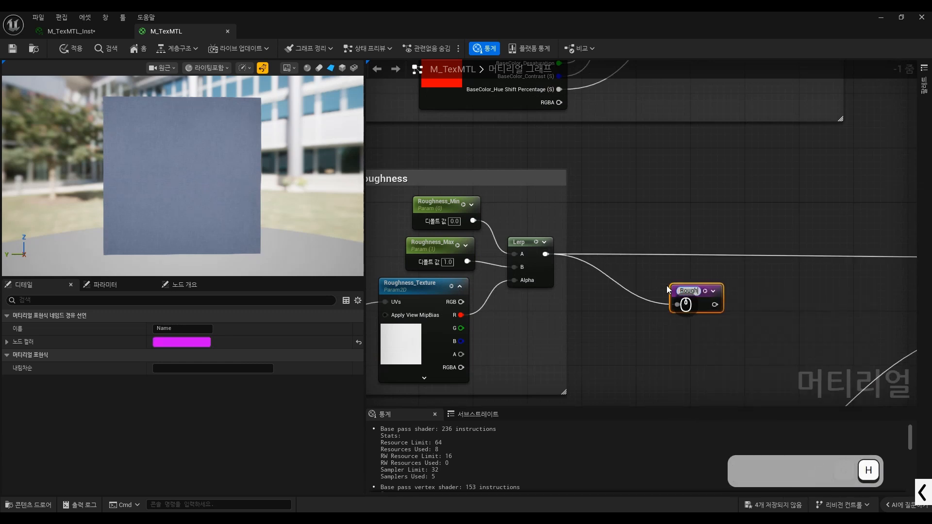
{"action": "key", "text": "Return"}
Step: Add a named reroute declaration node called Normal fed by the final Append node of the Normal group
{"action": "scroll", "coordinate": [667, 153], "scroll_direction": "down", "scroll_amount": 3}
{"action": "scroll", "coordinate": [675, 256], "scroll_direction": "up", "scroll_amount": 4}
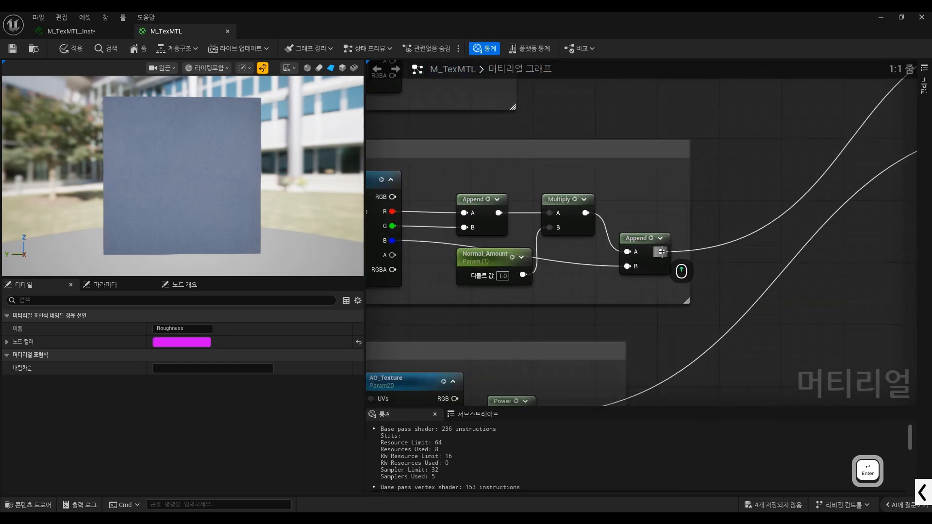
{"action": "left_click_drag", "start_coordinate": [662, 252], "coordinate": [697, 256]}
{"action": "type", "text": "nam"}
{"action": "key", "text": "Return"}
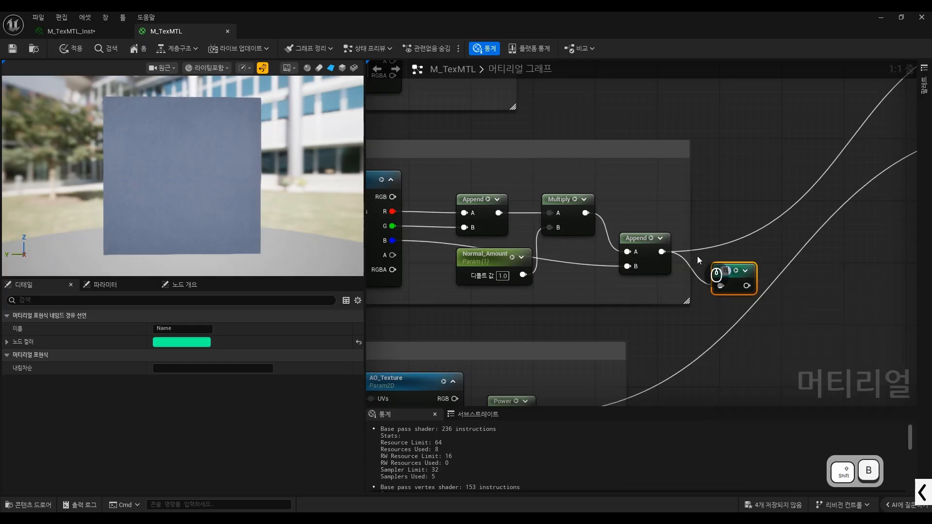
{"action": "type", "text": "Normal"}
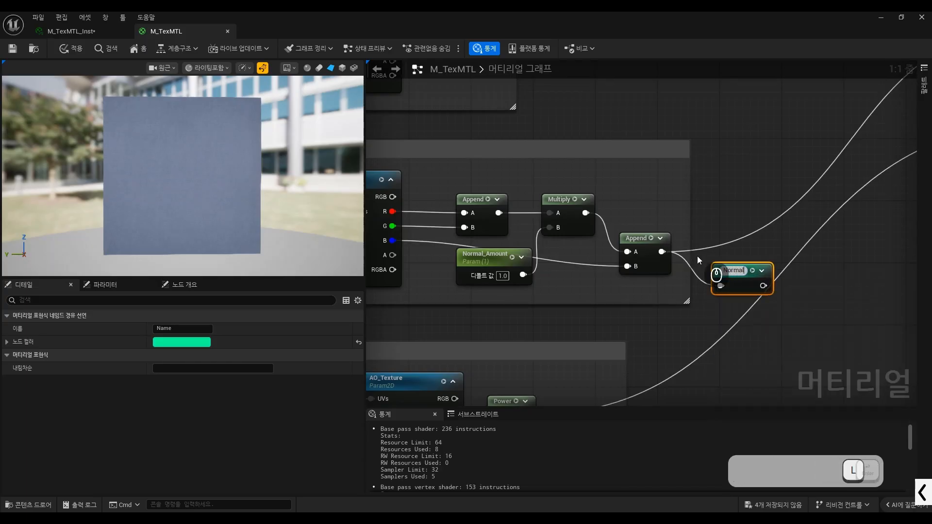
{"action": "key", "text": "Return"}
Step: Add a named reroute declaration node called AO fed by the Power node of the AO group
{"action": "scroll", "coordinate": [485, 302], "scroll_direction": "down", "scroll_amount": 2}
{"action": "scroll", "coordinate": [485, 302], "scroll_direction": "up", "scroll_amount": 2}
{"action": "left_click_drag", "start_coordinate": [518, 286], "coordinate": [619, 302]}
{"action": "type", "text": "na"}
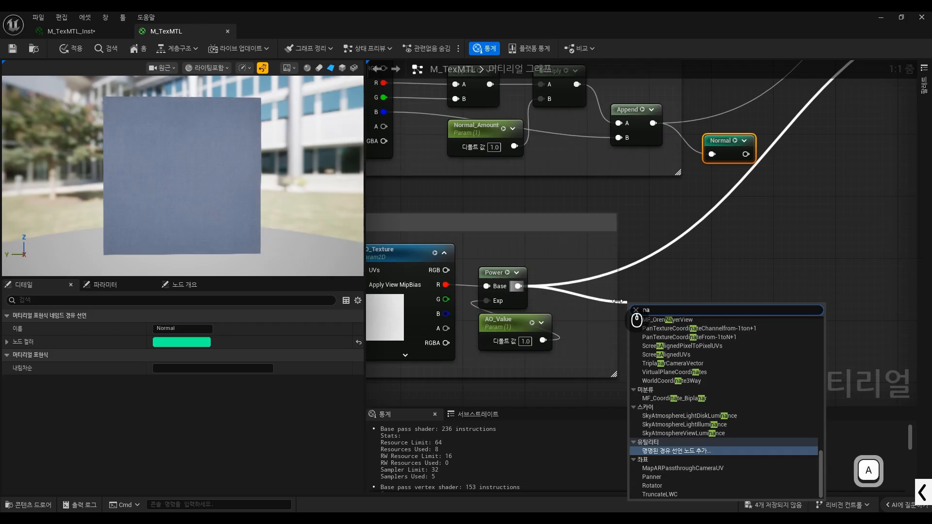
{"action": "key", "text": "Return"}
{"action": "type", "text": "AO"}
{"action": "key", "text": "Return"}
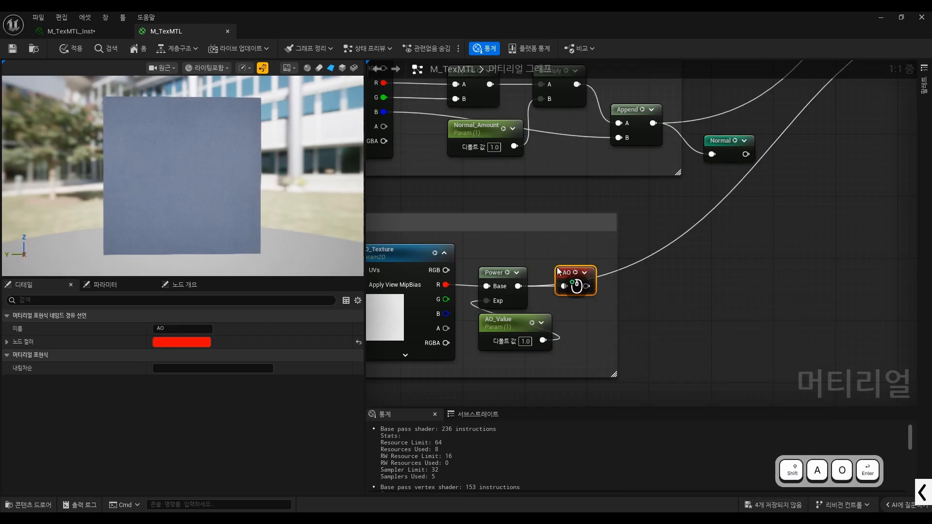
Step: Align the Normal, Roughness and BaseColor declaration nodes beside the outputs of their groups' last nodes
{"action": "scroll", "coordinate": [577, 296], "scroll_direction": "down", "scroll_amount": 4}
{"action": "scroll", "coordinate": [645, 238], "scroll_direction": "up", "scroll_amount": 4}
{"action": "left_click", "coordinate": [614, 203]}
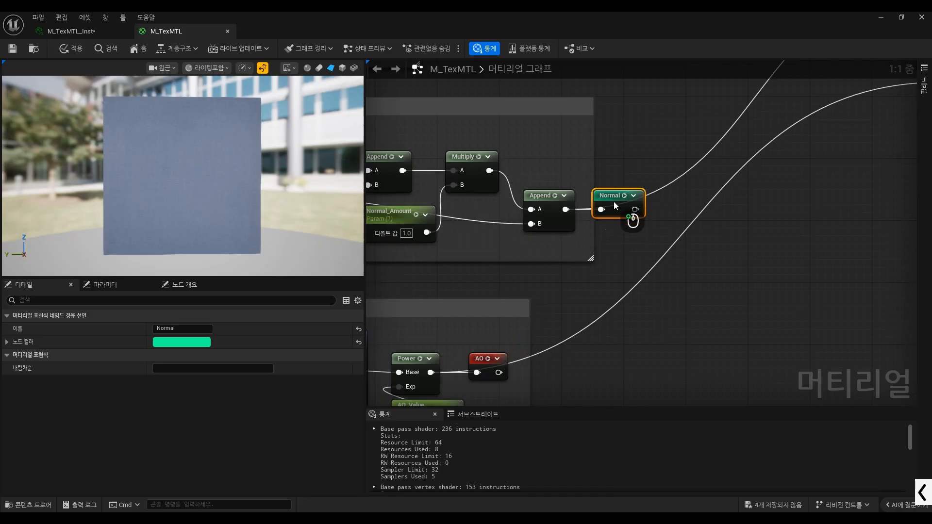
{"action": "scroll", "coordinate": [613, 218], "scroll_direction": "down", "scroll_amount": 5}
{"action": "scroll", "coordinate": [607, 194], "scroll_direction": "up", "scroll_amount": 4}
{"action": "left_click", "coordinate": [582, 186]}
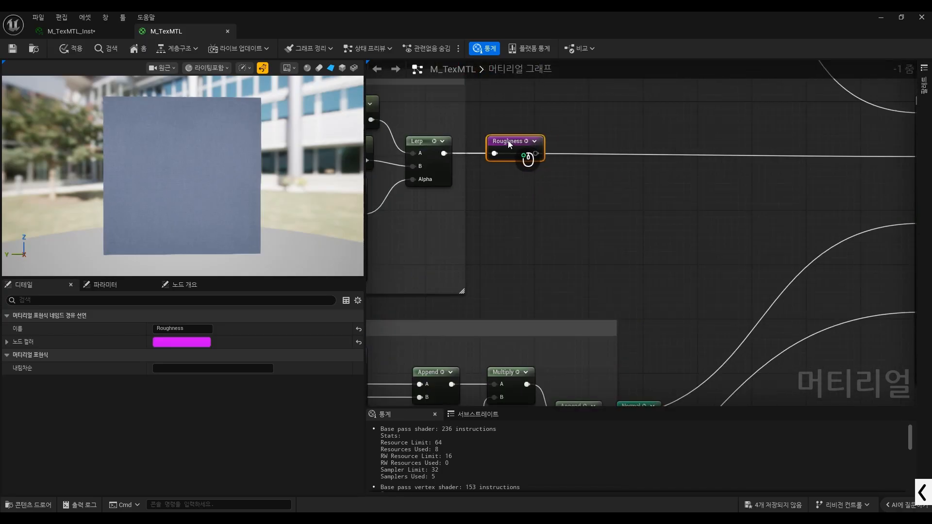
{"action": "scroll", "coordinate": [637, 178], "scroll_direction": "down", "scroll_amount": 4}
{"action": "scroll", "coordinate": [708, 104], "scroll_direction": "up", "scroll_amount": 4}
{"action": "scroll", "coordinate": [697, 115], "scroll_direction": "down", "scroll_amount": 1}
{"action": "scroll", "coordinate": [719, 107], "scroll_direction": "up", "scroll_amount": 1}
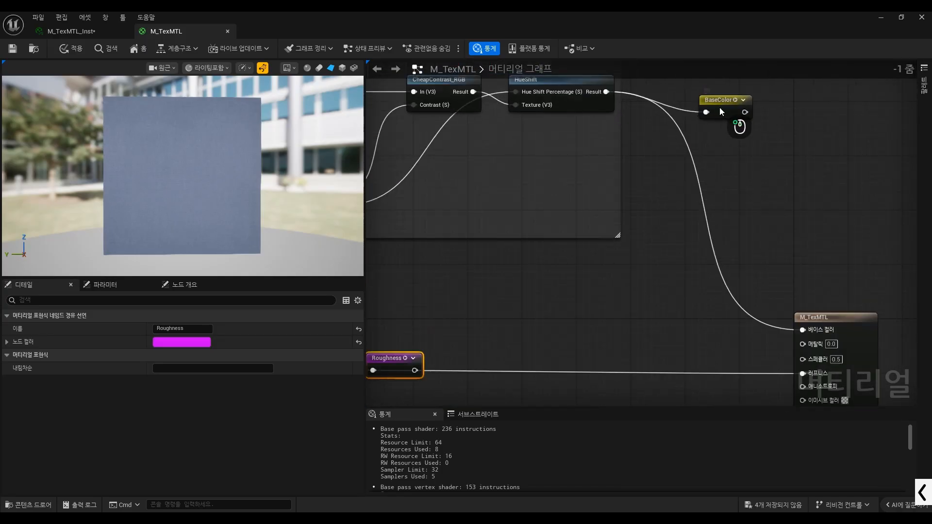
{"action": "scroll", "coordinate": [669, 161], "scroll_direction": "down", "scroll_amount": 2}
Step: Add a BaseColor reroute usage node beside the M_TexMTL result node and connect it to the Base Color input
{"action": "scroll", "coordinate": [683, 209], "scroll_direction": "up", "scroll_amount": 3}
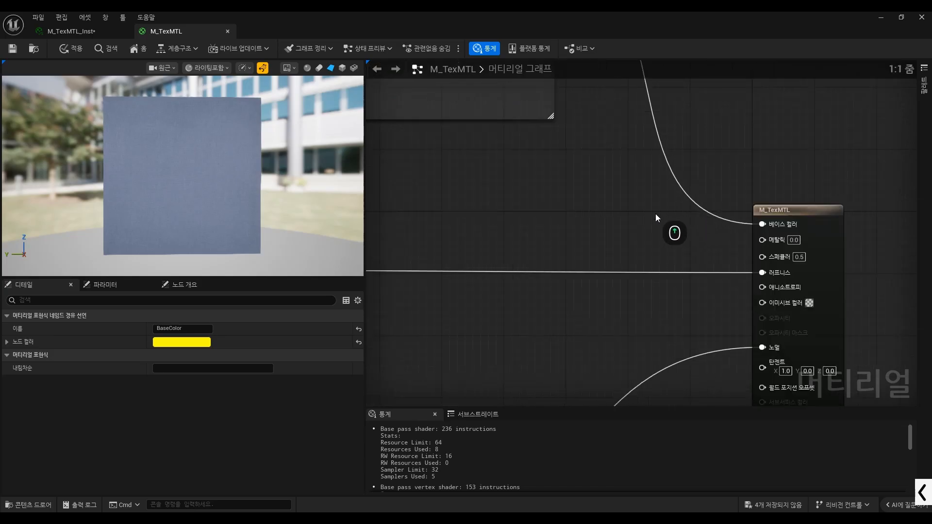
{"action": "right_click", "coordinate": [670, 207]}
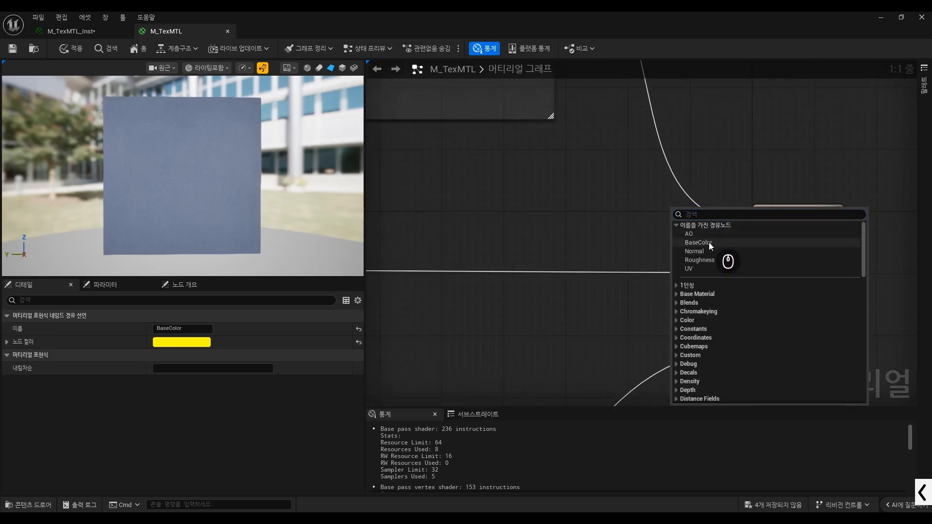
{"action": "left_click", "coordinate": [709, 243]}
{"action": "left_click_drag", "start_coordinate": [732, 222], "coordinate": [778, 226]}
{"action": "scroll", "coordinate": [685, 253], "scroll_direction": "down", "scroll_amount": 2}
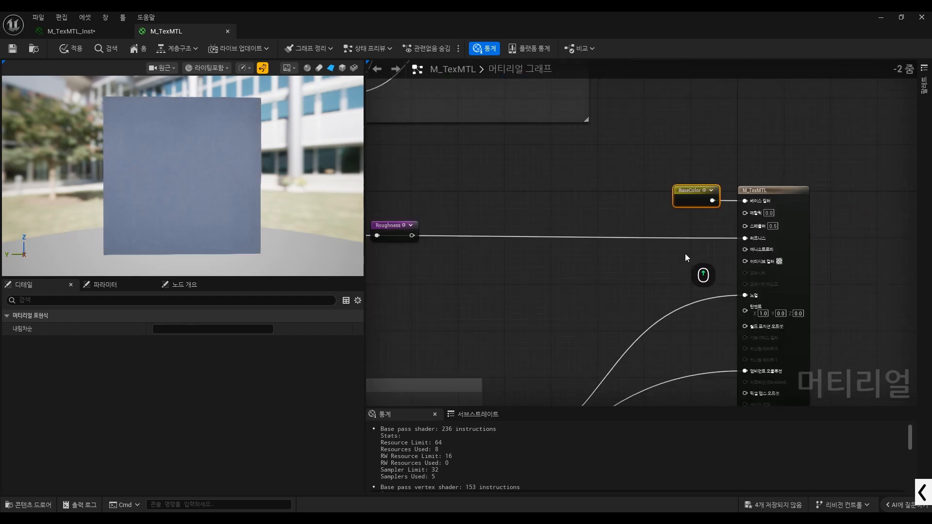
Step: Add a Roughness reroute usage node below the BaseColor one and connect it to the material's Roughness input
{"action": "right_click", "coordinate": [690, 249]}
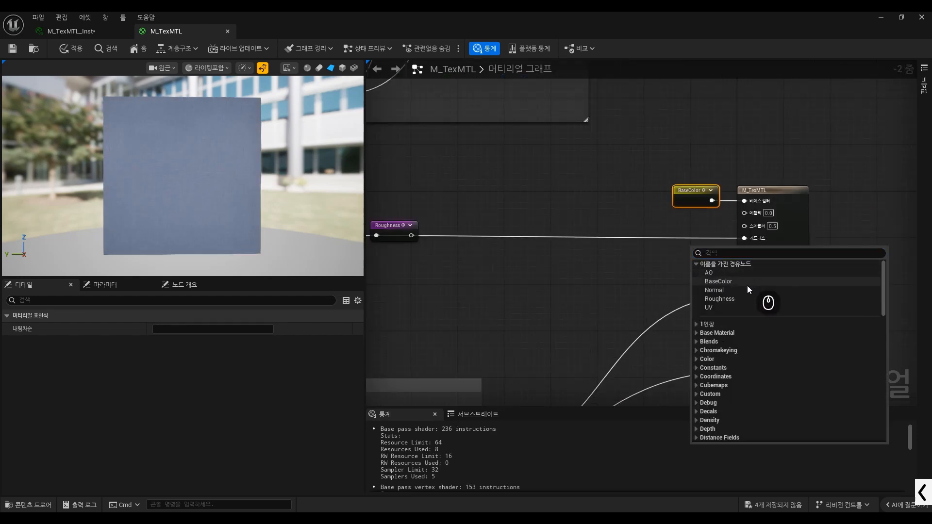
{"action": "left_click", "coordinate": [726, 298]}
{"action": "scroll", "coordinate": [735, 270], "scroll_direction": "up", "scroll_amount": 2}
{"action": "left_click_drag", "start_coordinate": [721, 258], "coordinate": [681, 219]}
Step: Add a Normal reroute usage node beside the result node and connect it to the material's Normal input
{"action": "scroll", "coordinate": [670, 240], "scroll_direction": "down", "scroll_amount": 5}
{"action": "scroll", "coordinate": [680, 287], "scroll_direction": "up", "scroll_amount": 4}
{"action": "left_click", "coordinate": [650, 280]}
{"action": "right_click", "coordinate": [650, 280]}
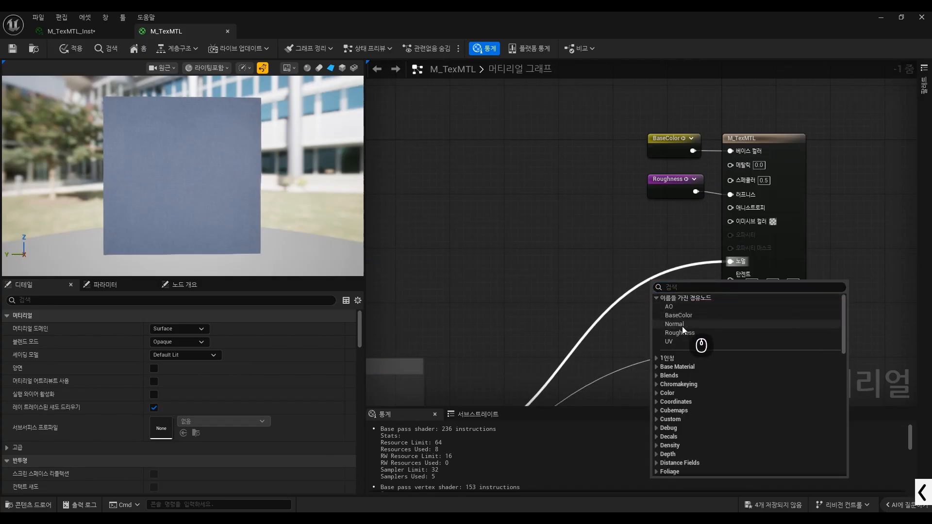
{"action": "left_click", "coordinate": [682, 324]}
{"action": "scroll", "coordinate": [702, 311], "scroll_direction": "up", "scroll_amount": 1}
{"action": "left_click_drag", "start_coordinate": [683, 296], "coordinate": [666, 248]}
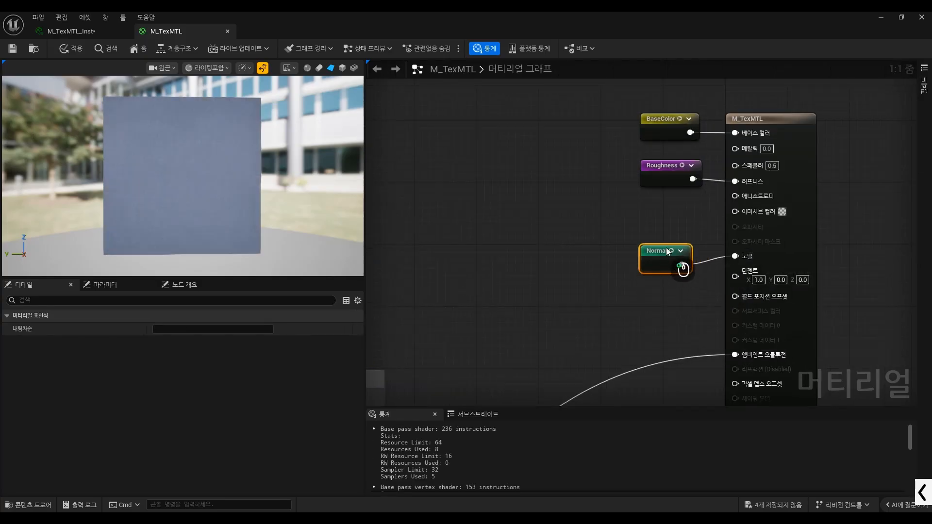
{"action": "scroll", "coordinate": [662, 302], "scroll_direction": "down", "scroll_amount": 2}
{"action": "scroll", "coordinate": [631, 283], "scroll_direction": "up", "scroll_amount": 2}
{"action": "right_click", "coordinate": [632, 285]}
{"action": "left_click", "coordinate": [636, 301]}
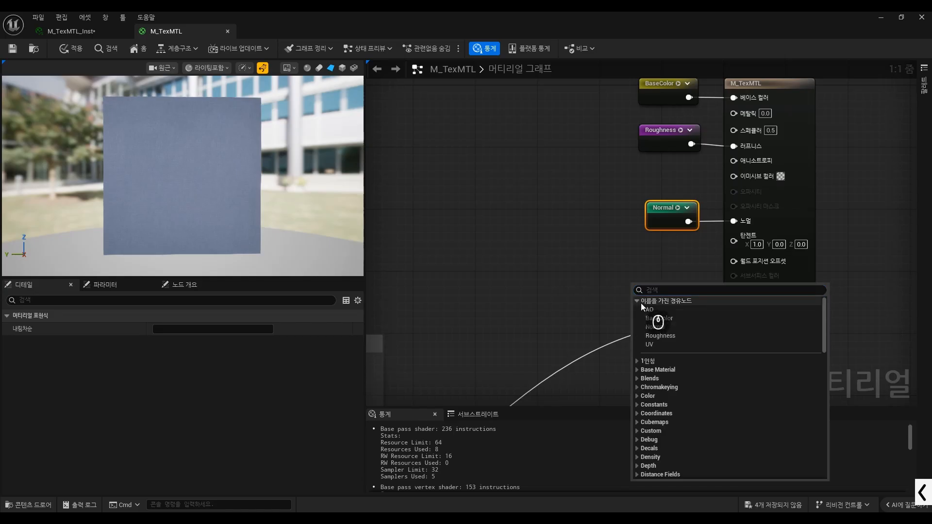
{"action": "left_click", "coordinate": [668, 326]}
{"action": "left_click_drag", "start_coordinate": [666, 305], "coordinate": [596, 300]}
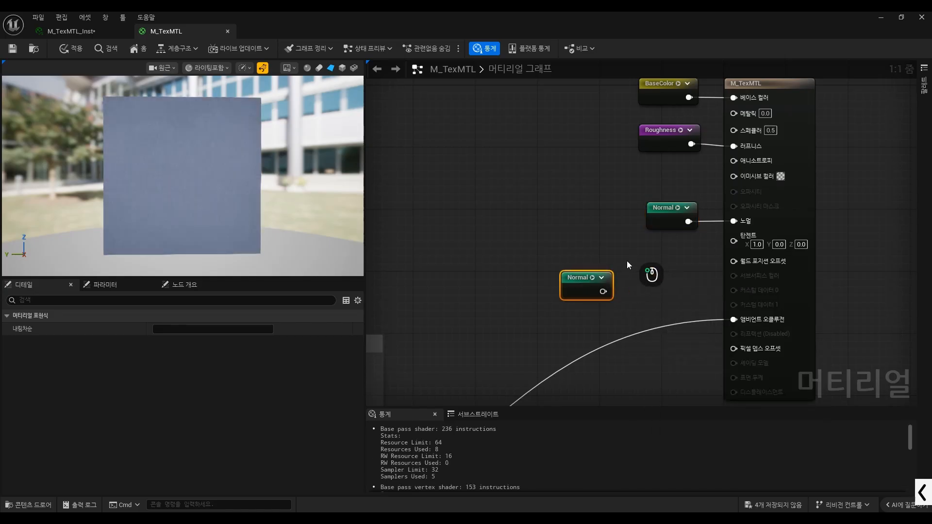
{"action": "key", "text": "Delete"}
Step: Add an AO reroute usage node beside the result node and connect it to the Ambient Occlusion input
{"action": "right_click", "coordinate": [618, 298]}
{"action": "left_click", "coordinate": [625, 316]}
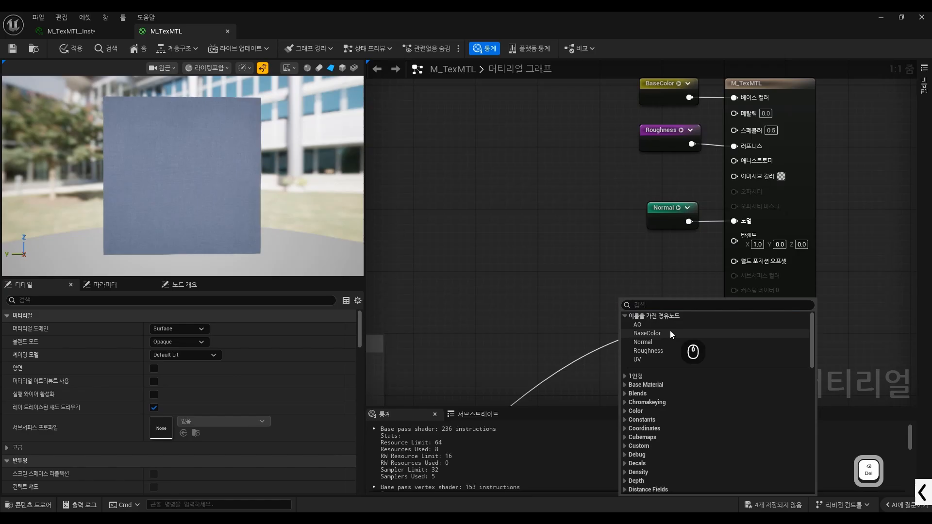
{"action": "left_click", "coordinate": [638, 324]}
{"action": "left_click_drag", "start_coordinate": [650, 314], "coordinate": [759, 321]}
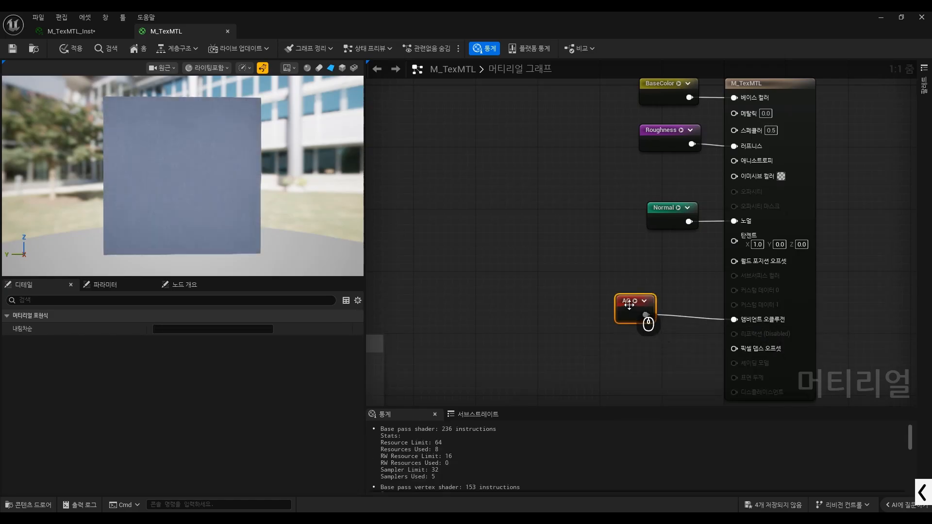
Step: Save the M_TexMTL material and switch to the M_TexMTL_Inst instance to view its preview sphere
{"action": "scroll", "coordinate": [665, 255], "scroll_direction": "down", "scroll_amount": 5}
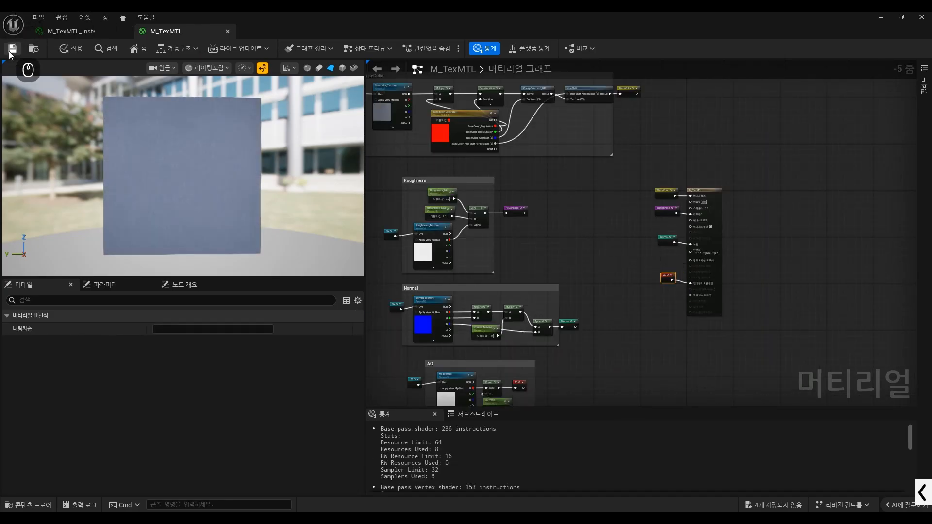
{"action": "left_click", "coordinate": [10, 50]}
{"action": "left_click", "coordinate": [83, 32]}
{"action": "left_click_drag", "start_coordinate": [315, 253], "coordinate": [343, 156]}
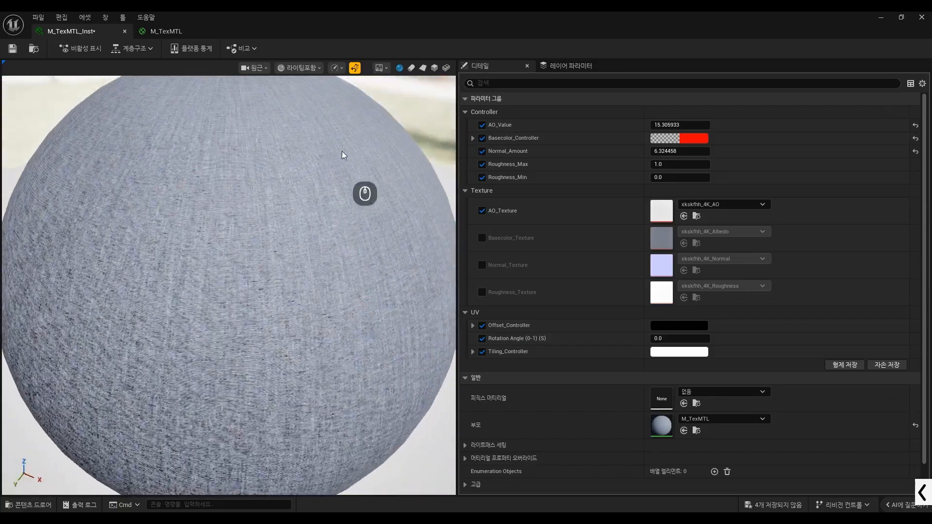
Step: Set AO_Value and Normal_Amount to 1.0 in the instance and expand the Basecolor_Controller parameter
{"action": "left_click", "coordinate": [680, 125]}
{"action": "type", "text": "1"}
{"action": "key", "text": "Return"}
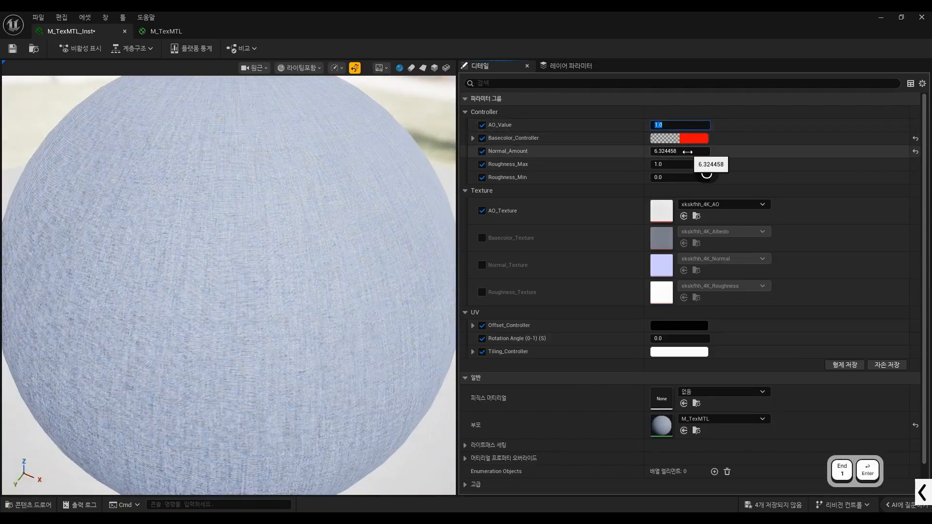
{"action": "type", "text": "1"}
{"action": "key", "text": "Return"}
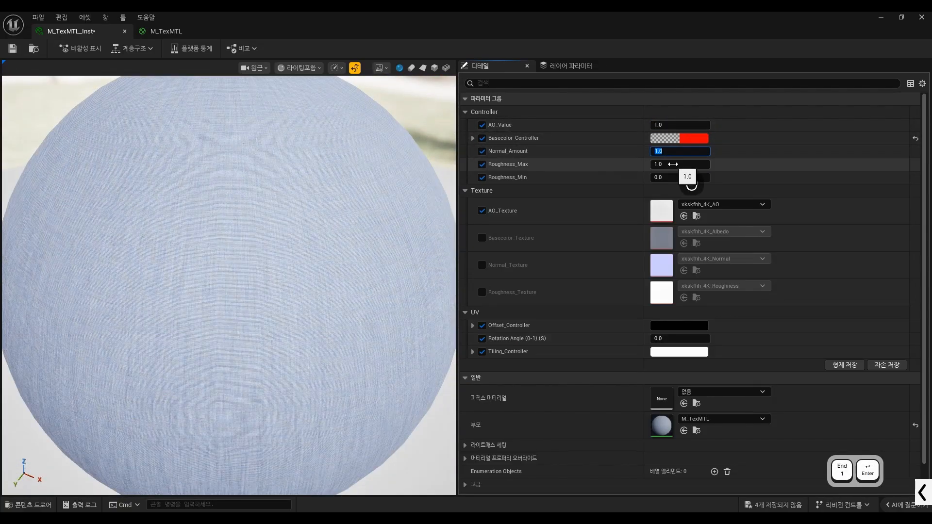
{"action": "left_click", "coordinate": [473, 138]}
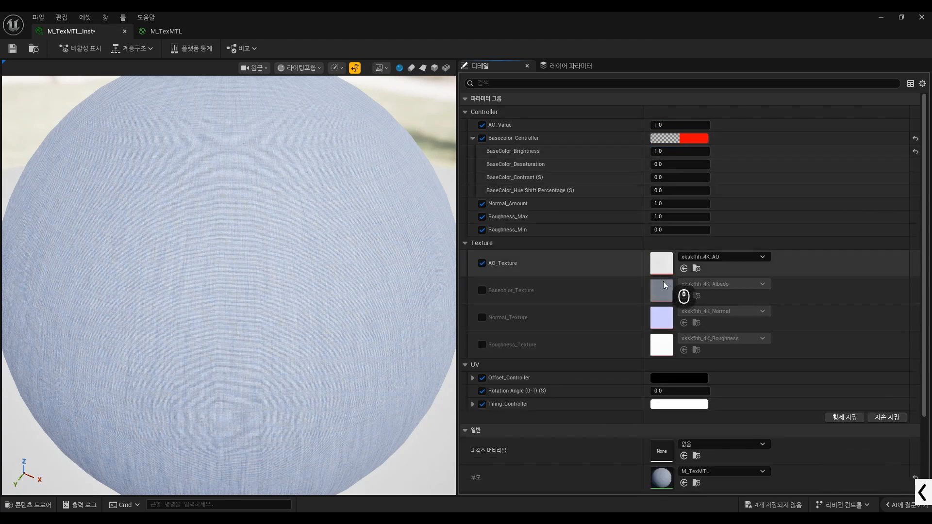
Step: Review the AO_Texture choices and the M_TexMTL graph, then close the material editor window
{"action": "left_click", "coordinate": [697, 261]}
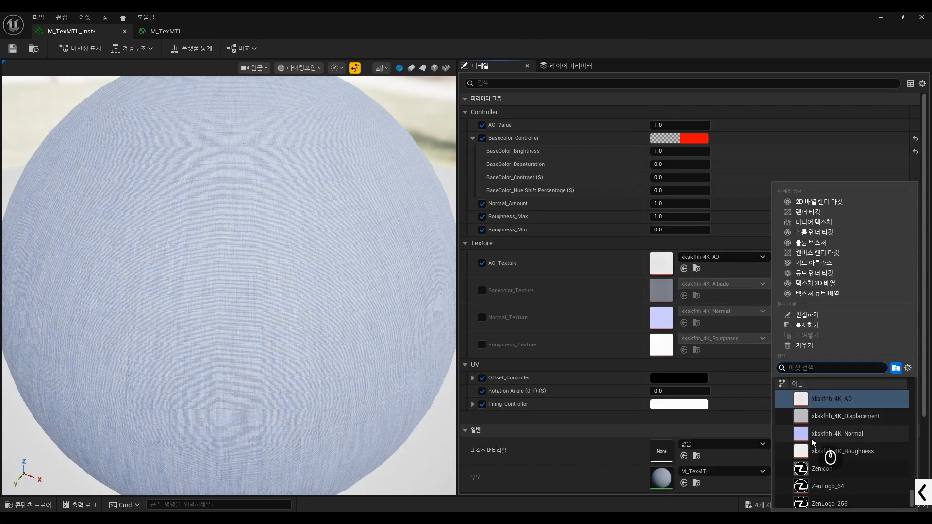
{"action": "left_click", "coordinate": [164, 27]}
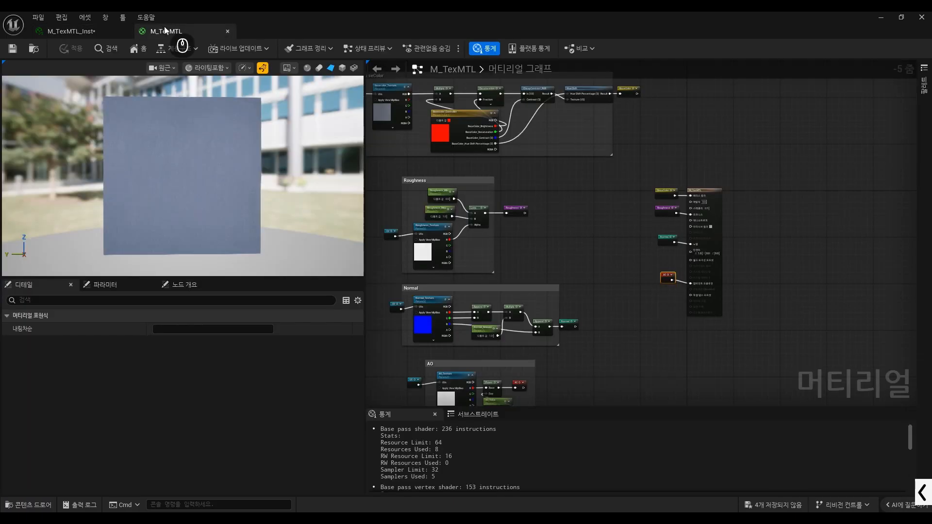
{"action": "left_click_drag", "start_coordinate": [164, 26], "coordinate": [432, 271]}
{"action": "left_click", "coordinate": [590, 270]}
{"action": "left_click_drag", "start_coordinate": [750, 247], "coordinate": [569, 251]}
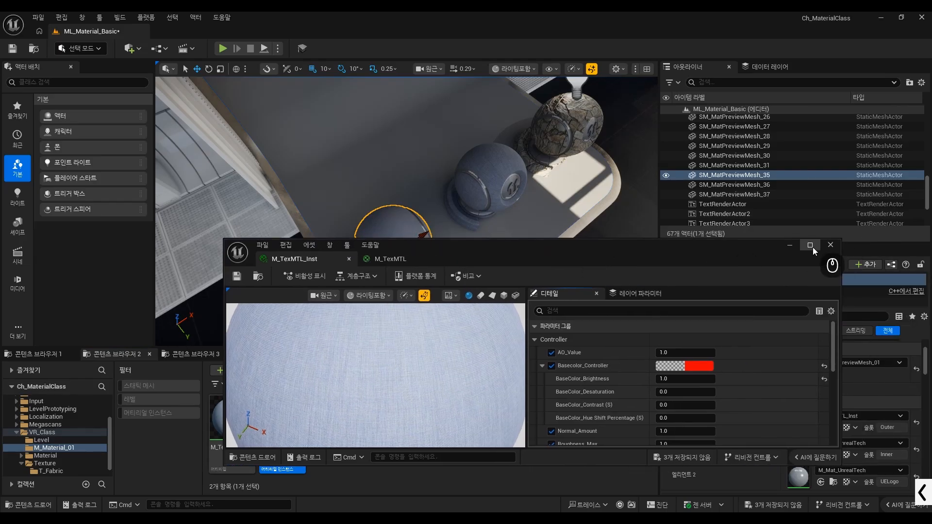
{"action": "left_click", "coordinate": [826, 246]}
Step: Duplicate the selected preview mesh, place the copy beside it near the table's rounded corner, and reselect the original mesh
{"action": "right_click_drag", "start_coordinate": [500, 226], "coordinate": [472, 228]}
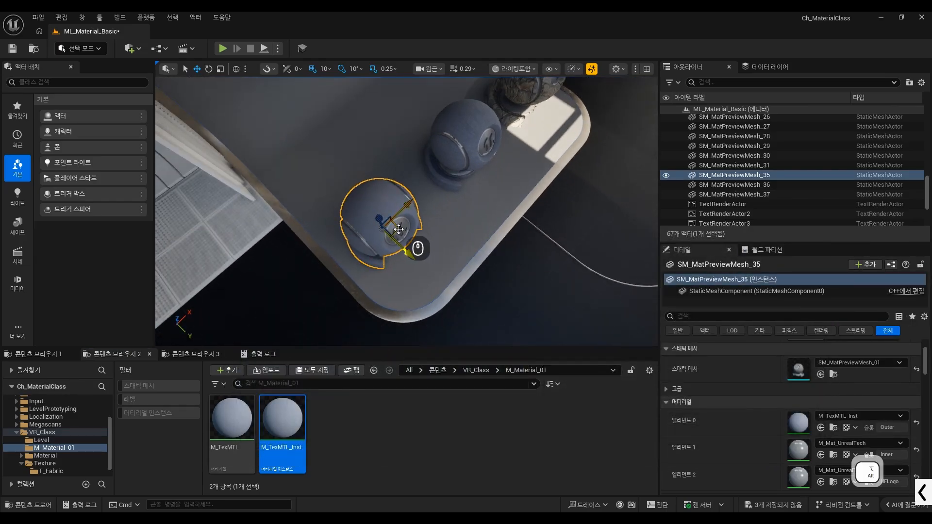
{"action": "left_click_drag", "start_coordinate": [396, 228], "coordinate": [494, 272], "text": "alt"}
{"action": "key", "text": "a"}
{"action": "right_click_drag", "start_coordinate": [493, 271], "coordinate": [456, 232]}
{"action": "key", "text": "q"}
{"action": "left_click", "coordinate": [375, 227]}
{"action": "key", "text": "d"}
{"action": "key", "text": "s"}
{"action": "right_click_drag", "start_coordinate": [375, 227], "coordinate": [476, 215]}
{"action": "key", "text": "w"}
Step: Create another material instance from M_TexMTL with the default name and assign it to Element 0 of the duplicated preview mesh
{"action": "left_click", "coordinate": [246, 436]}
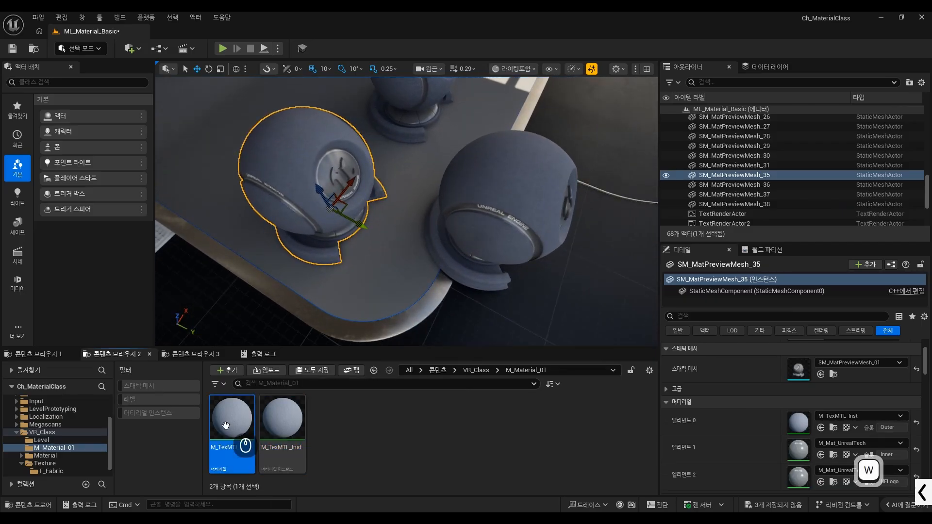
{"action": "right_click", "coordinate": [253, 432]}
{"action": "left_click", "coordinate": [329, 146]}
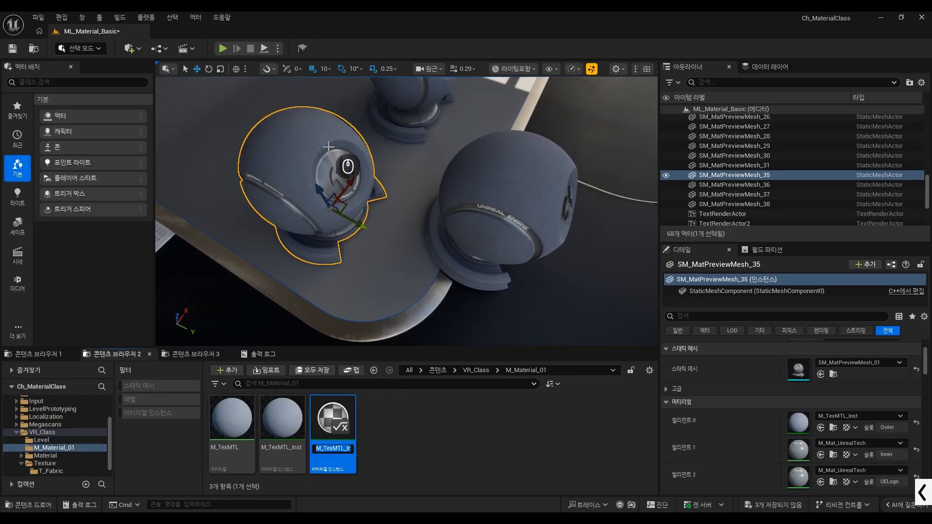
{"action": "left_click", "coordinate": [332, 427]}
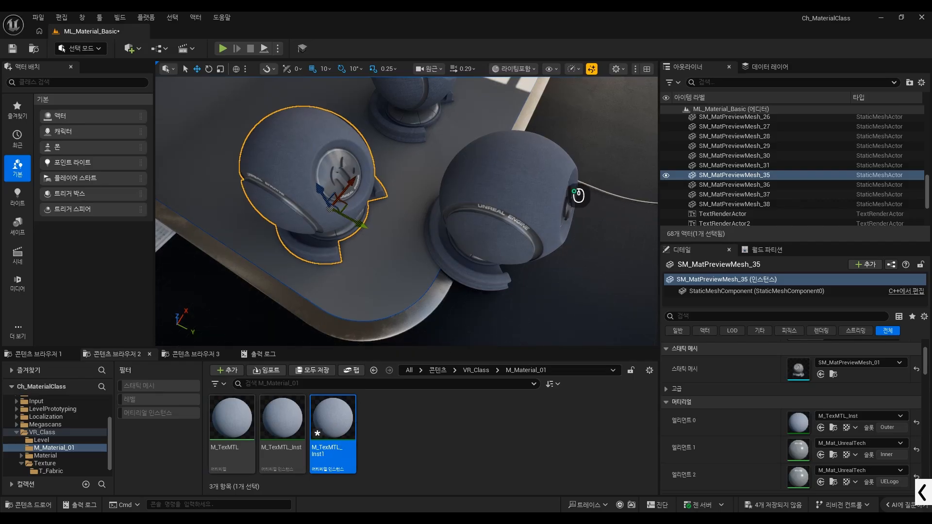
{"action": "left_click", "coordinate": [570, 185]}
{"action": "left_click_drag", "start_coordinate": [347, 427], "coordinate": [798, 393]}
Step: In M_TexMTL_Inst1, enable Basecolor_Controller, set BaseColor_Hue Shift Percentage to 1.812662, and save and close the instance
{"action": "double_click", "coordinate": [343, 419]}
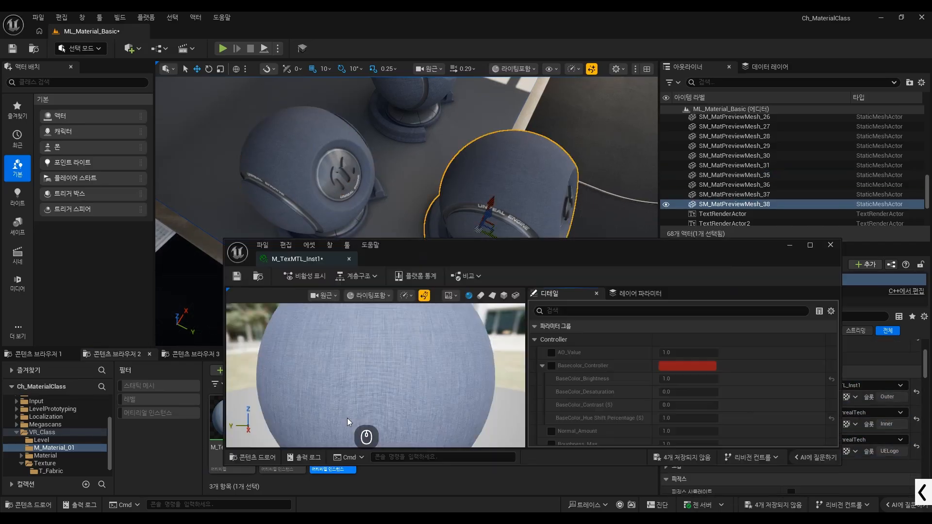
{"action": "scroll", "coordinate": [593, 386], "scroll_direction": "down", "scroll_amount": 2}
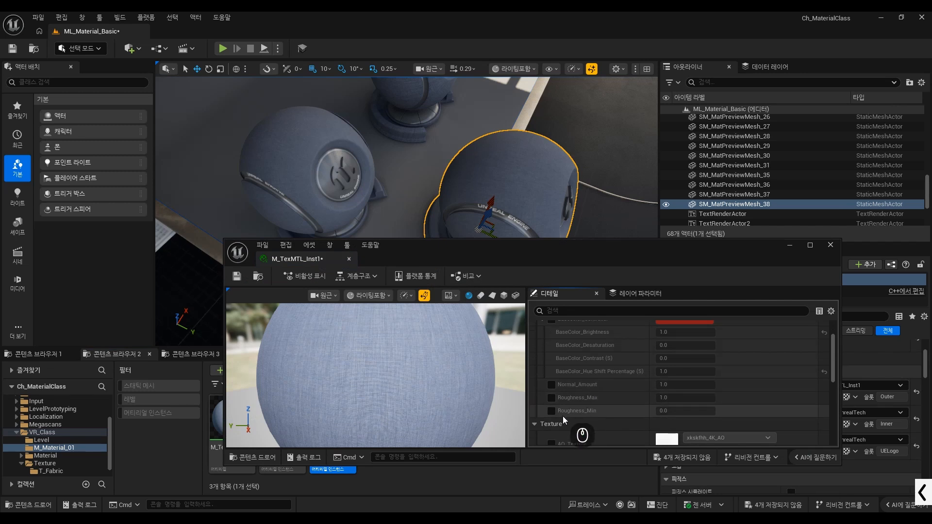
{"action": "scroll", "coordinate": [586, 405], "scroll_direction": "up", "scroll_amount": 2}
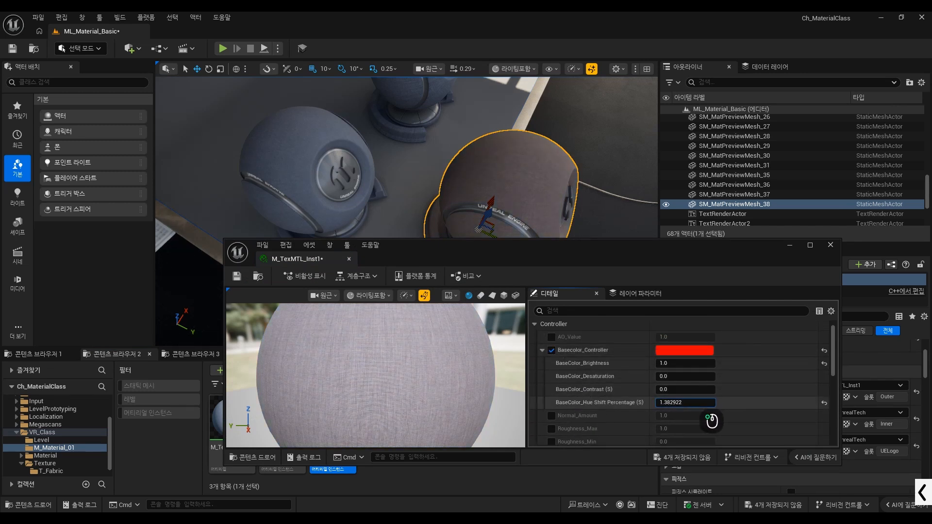
{"action": "left_click", "coordinate": [236, 276]}
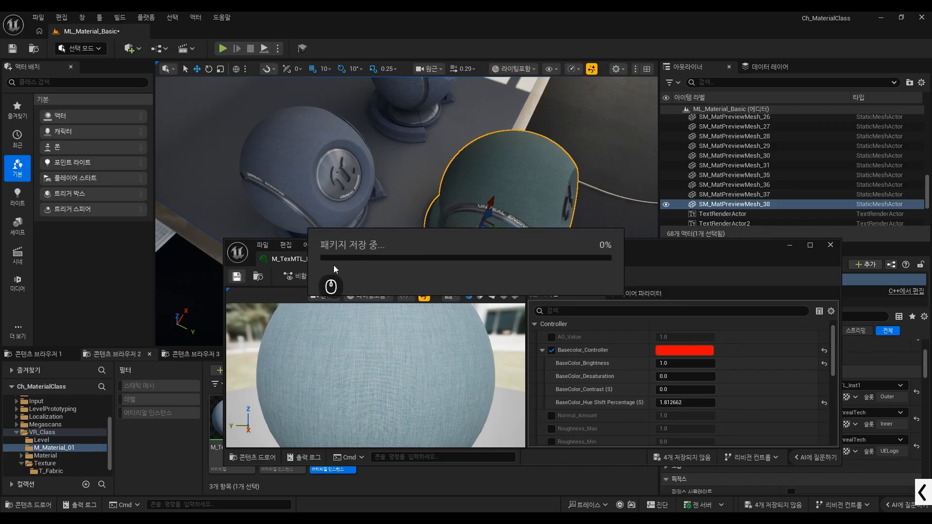
{"action": "left_click", "coordinate": [349, 259]}
Step: Create one more material instance from M_TexMTL in the M_Material_01 folder, keeping the default name
{"action": "right_click", "coordinate": [245, 429]}
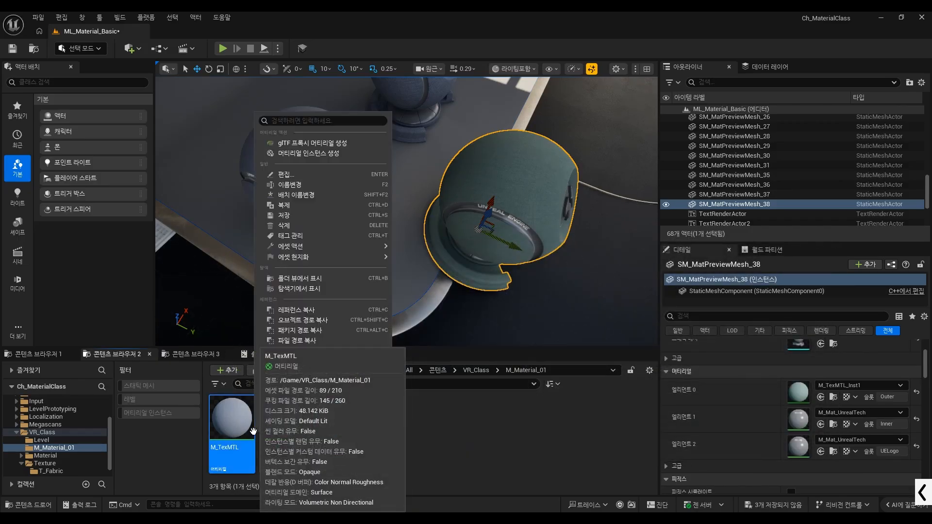
{"action": "left_click", "coordinate": [332, 154]}
{"action": "key", "text": "Return"}
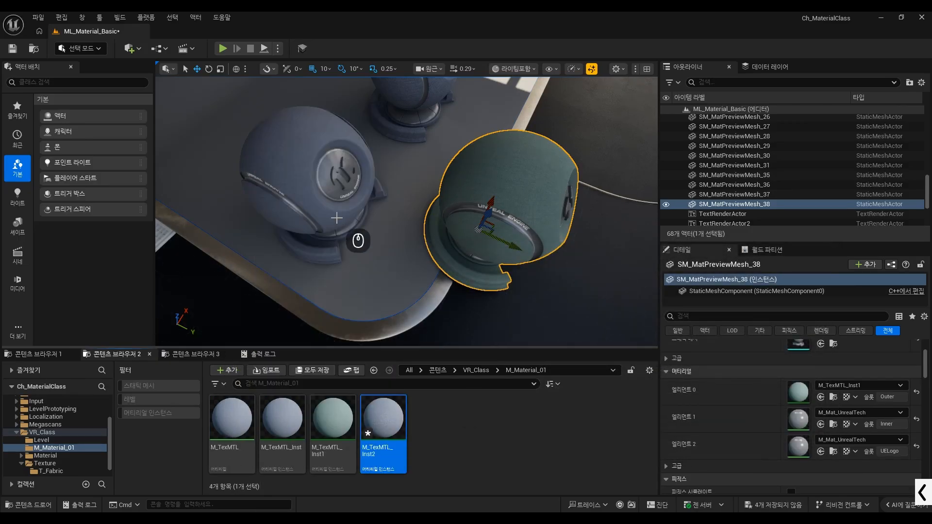
Step: Duplicate the blue preview mesh off the table's edge and assign M_TexMTL_Inst2 to the copy's Element 0
{"action": "left_click", "coordinate": [358, 240]}
{"action": "key", "text": "f"}
{"action": "left_click_drag", "start_coordinate": [441, 191], "coordinate": [316, 237], "text": "alt"}
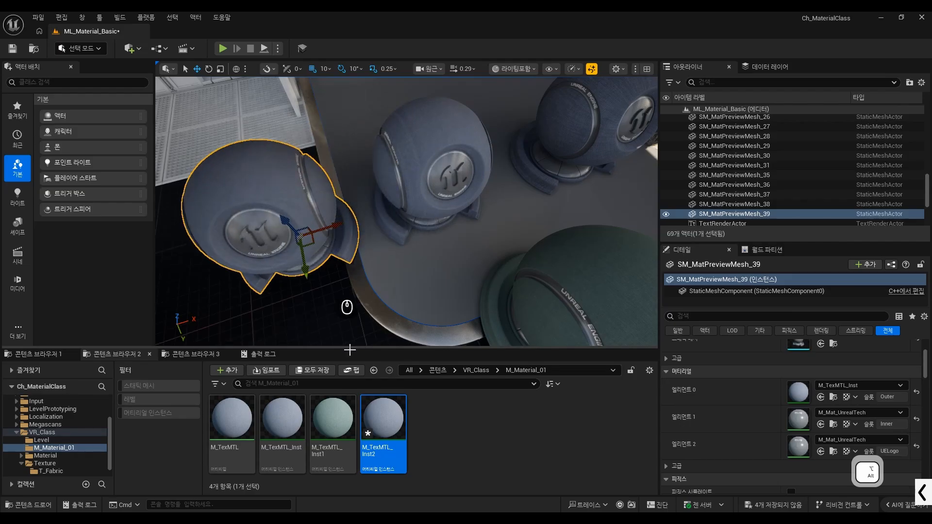
{"action": "left_click_drag", "start_coordinate": [384, 417], "coordinate": [835, 388]}
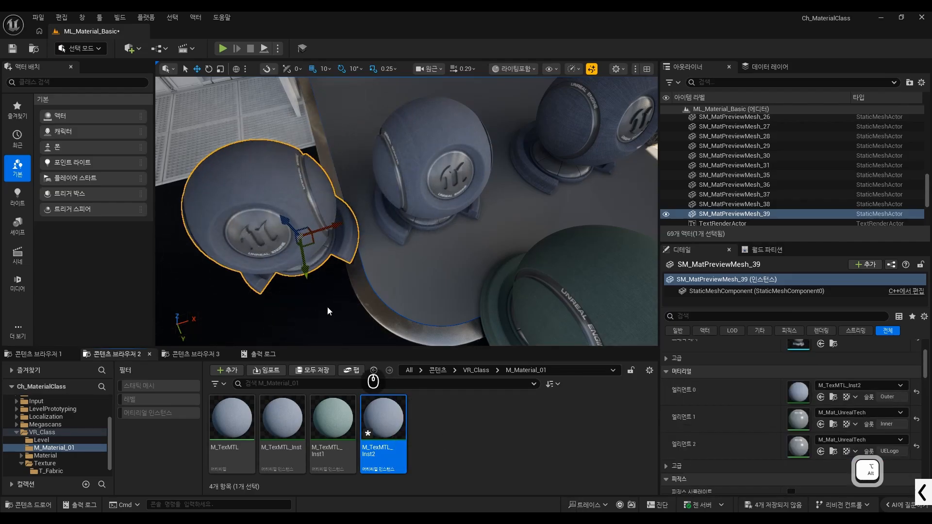
Step: In M_TexMTL_Inst2, enable Roughness_Max and set it to 0.064, and save and close the instance
{"action": "double_click", "coordinate": [387, 433]}
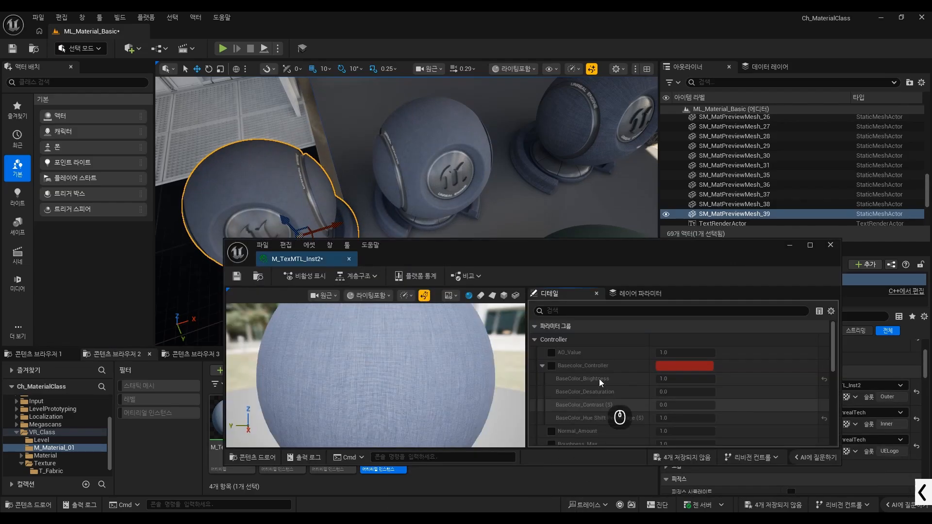
{"action": "scroll", "coordinate": [607, 386], "scroll_direction": "down", "scroll_amount": 4}
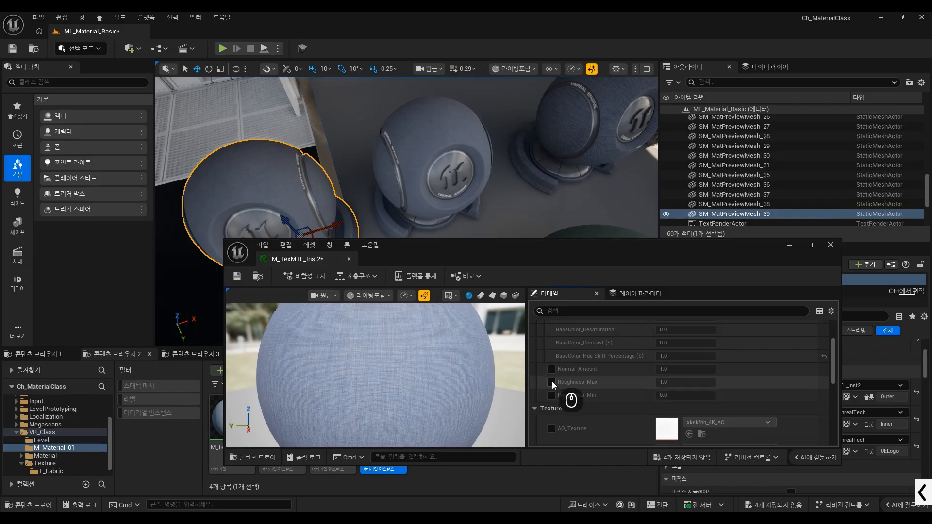
{"action": "left_click", "coordinate": [552, 383]}
{"action": "left_click_drag", "start_coordinate": [684, 381], "coordinate": [656, 383]}
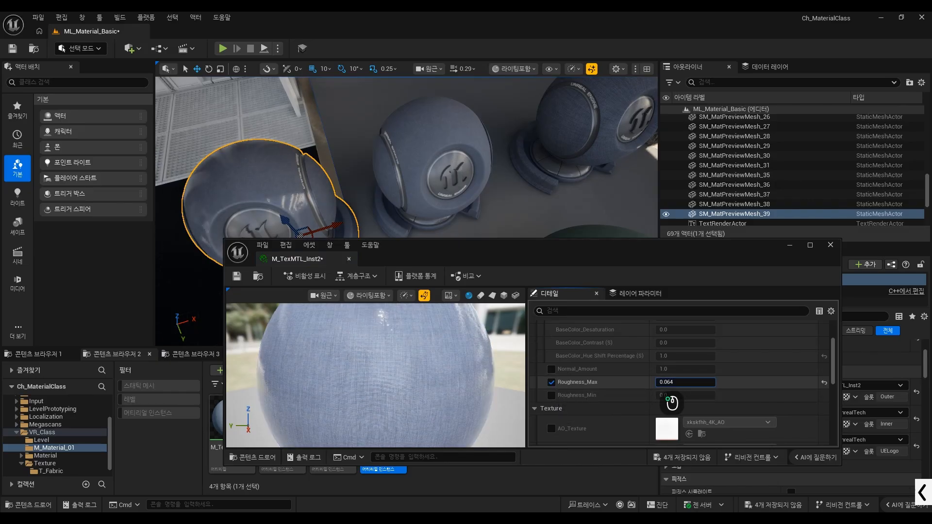
{"action": "left_click", "coordinate": [350, 259]}
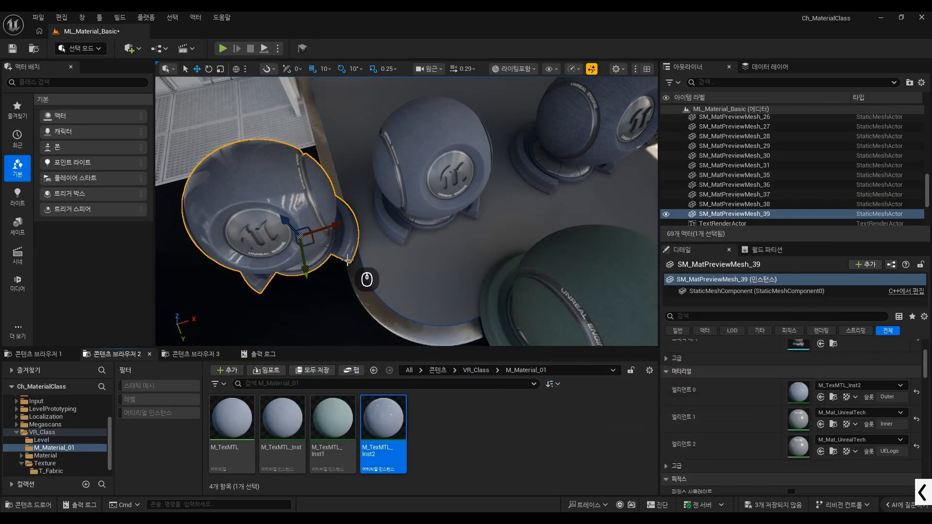
Step: Go through the three M_TexMTL instances in the folder and compare their preview meshes in the level
{"action": "left_click", "coordinate": [421, 454]}
{"action": "left_click", "coordinate": [295, 437]}
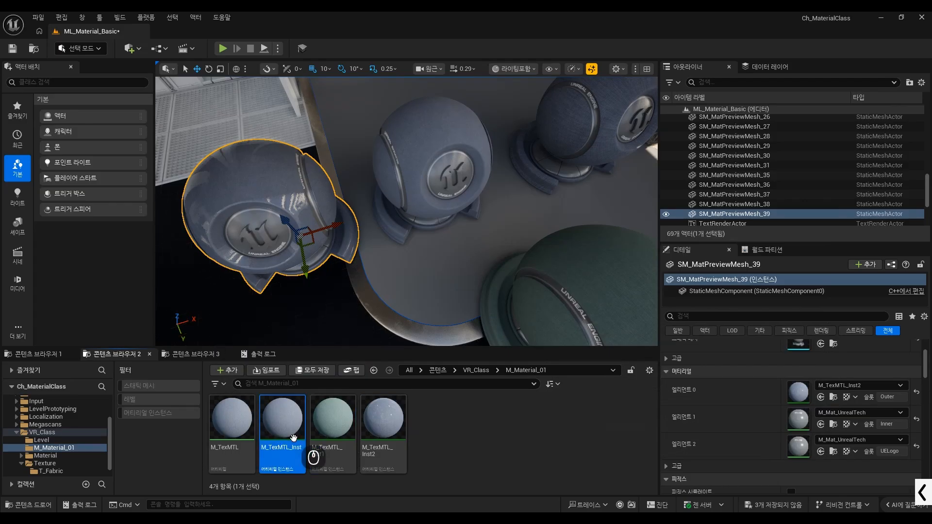
{"action": "left_click", "coordinate": [339, 433]}
{"action": "left_click", "coordinate": [374, 432]}
{"action": "key", "text": "a"}
{"action": "right_click_drag", "start_coordinate": [326, 227], "coordinate": [474, 279]}
{"action": "key", "text": "s"}
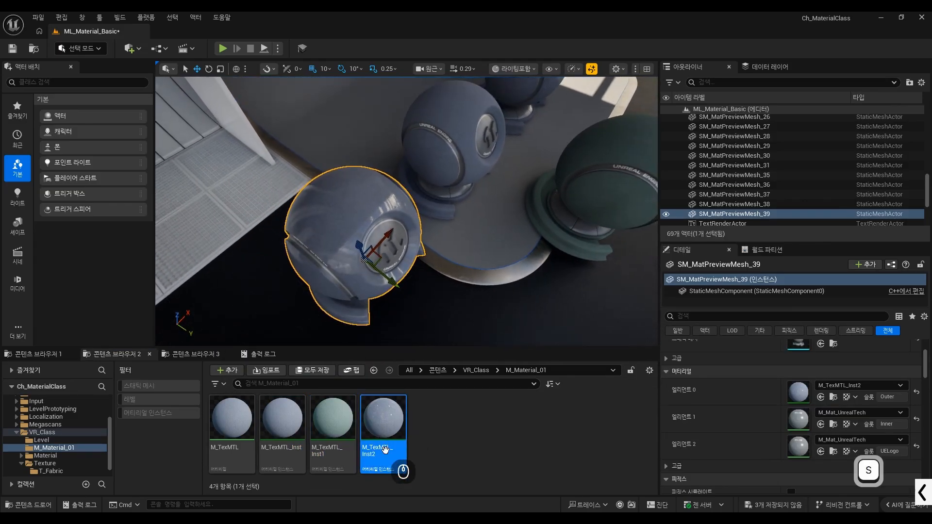
Step: Reopen M_TexMTL_Inst2, check how the Roughness_Max override affects its preview sphere, and close it
{"action": "double_click", "coordinate": [388, 425]}
{"action": "scroll", "coordinate": [615, 369], "scroll_direction": "down", "scroll_amount": 3}
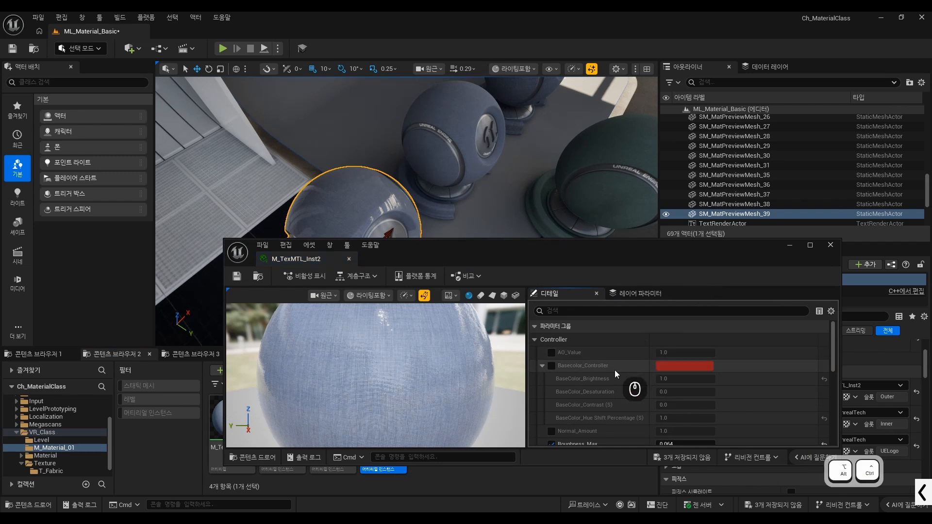
{"action": "key", "text": "ctrl+alt+g"}
{"action": "left_click_drag", "start_coordinate": [558, 407], "coordinate": [688, 410]}
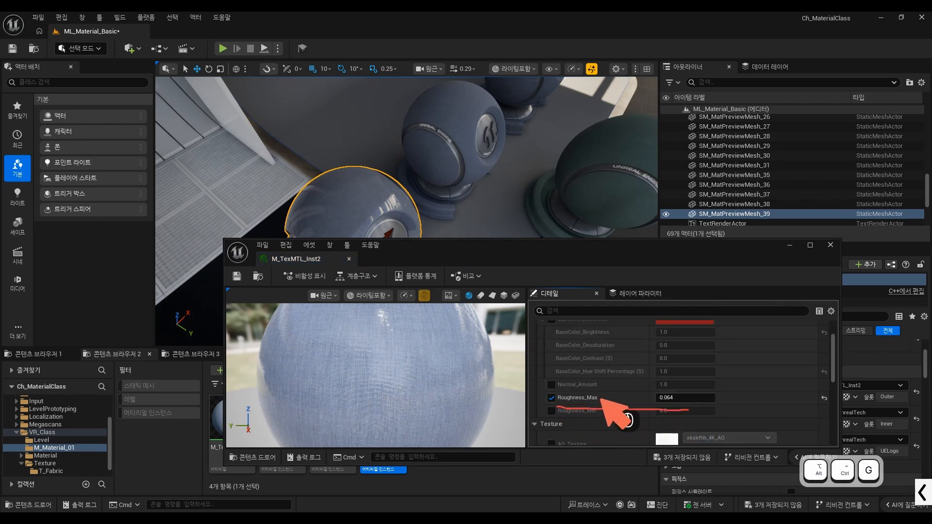
{"action": "mouse_move", "coordinate": [553, 363]}
{"action": "left_mouse_down"}
{"action": "mouse_move", "coordinate": [461, 365]}
{"action": "mouse_move", "coordinate": [458, 385]}
{"action": "left_mouse_up"}
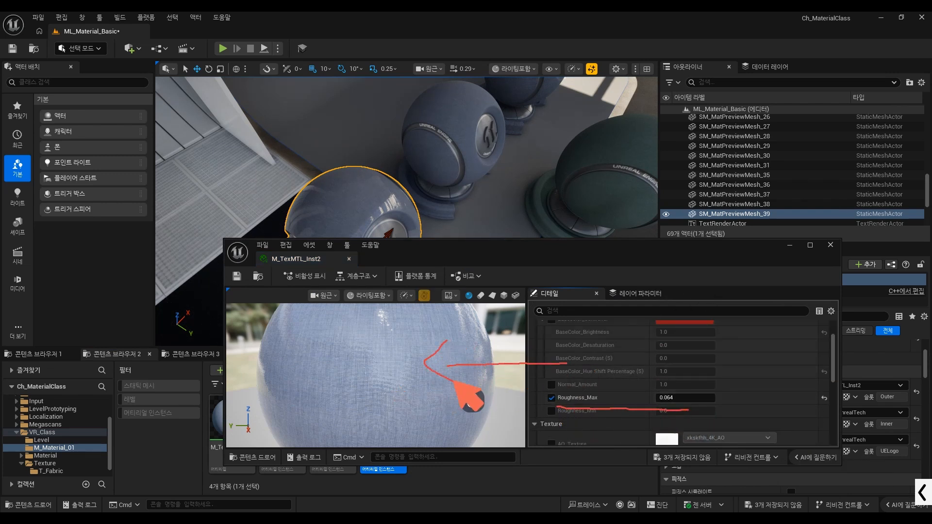
{"action": "key", "text": "ctrl+alt+g"}
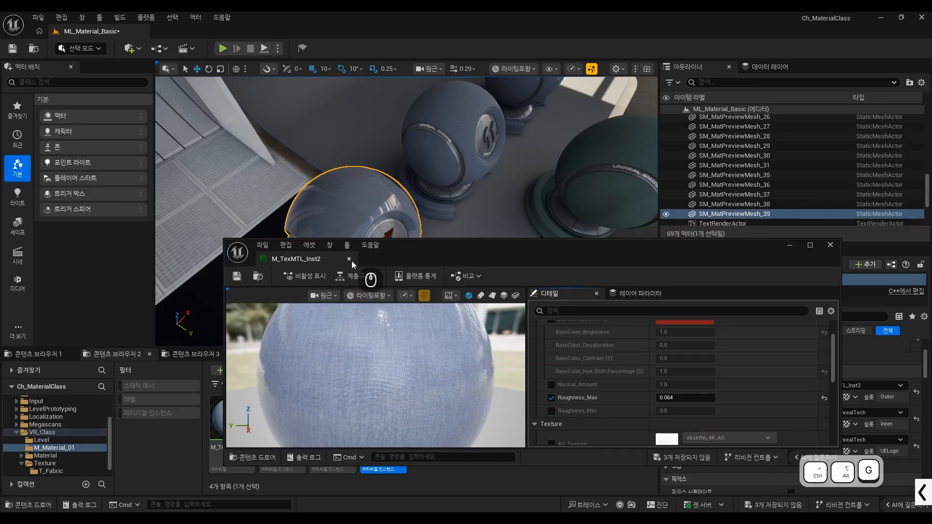
{"action": "left_click", "coordinate": [349, 259]}
{"action": "left_click", "coordinate": [449, 437]}
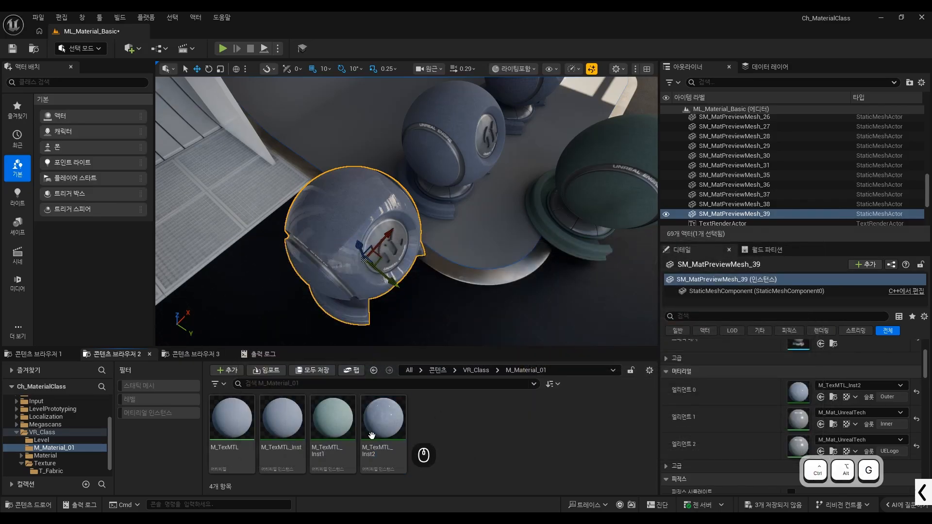
{"action": "key", "text": "ctrl+alt+g"}
{"action": "mouse_move", "coordinate": [255, 396]}
{"action": "left_mouse_down"}
{"action": "mouse_move", "coordinate": [255, 466]}
{"action": "mouse_move", "coordinate": [427, 483]}
{"action": "mouse_move", "coordinate": [264, 469]}
{"action": "left_mouse_up"}
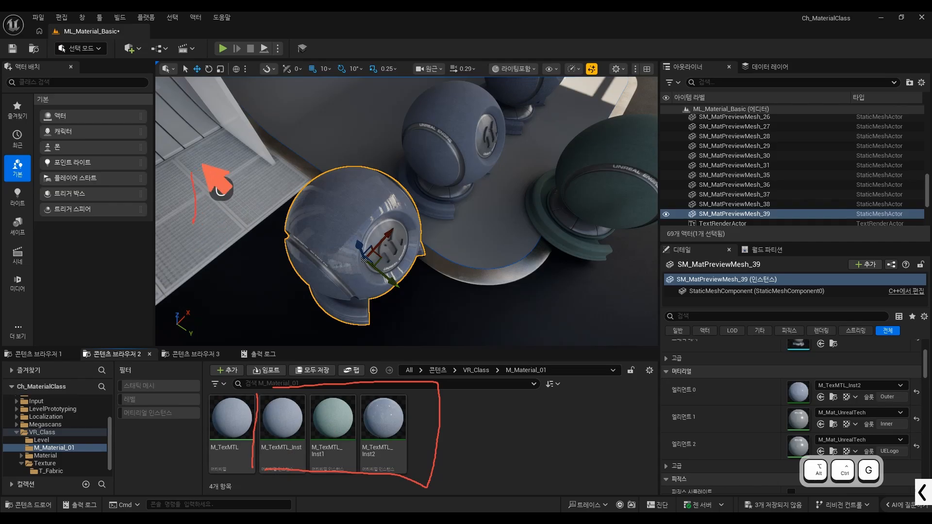
{"action": "mouse_move", "coordinate": [202, 164]}
{"action": "left_mouse_down"}
{"action": "mouse_move", "coordinate": [270, 221]}
{"action": "mouse_move", "coordinate": [194, 170]}
{"action": "left_mouse_up"}
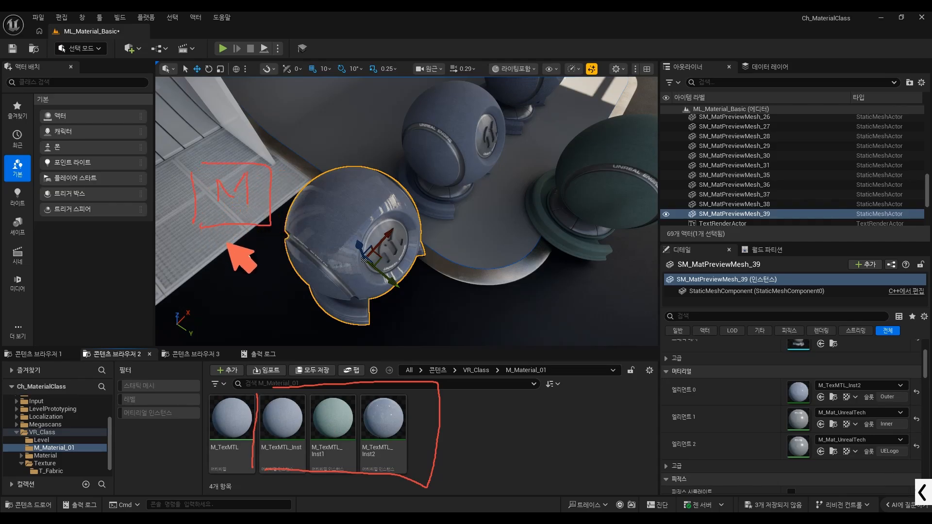
{"action": "left_click_drag", "start_coordinate": [275, 167], "coordinate": [373, 112]}
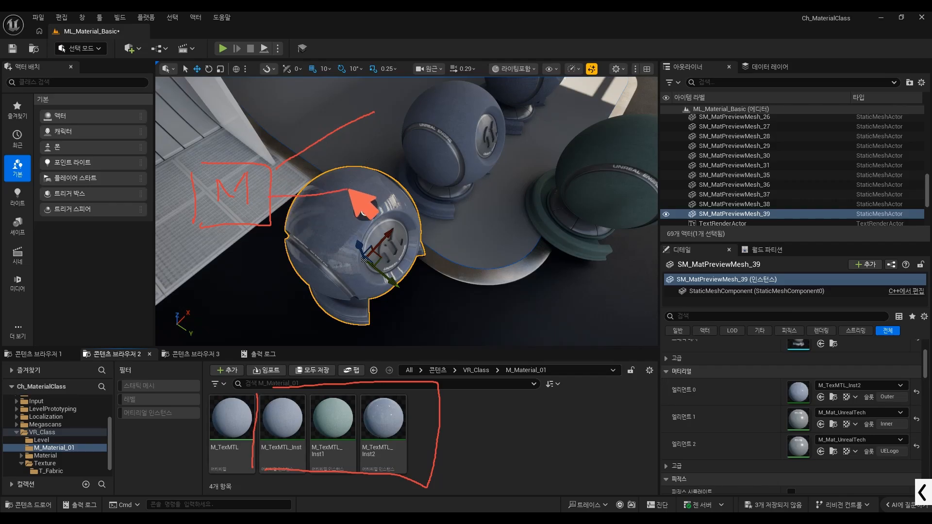
{"action": "left_click_drag", "start_coordinate": [279, 221], "coordinate": [352, 269]}
{"action": "mouse_move", "coordinate": [387, 96]}
{"action": "left_mouse_down"}
{"action": "mouse_move", "coordinate": [466, 94]}
{"action": "mouse_move", "coordinate": [381, 136]}
{"action": "left_mouse_up"}
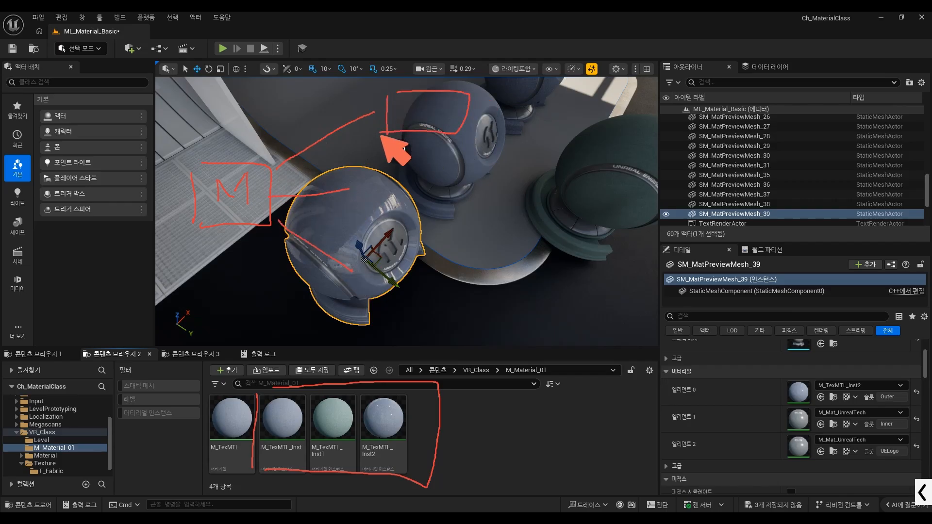
{"action": "mouse_move", "coordinate": [367, 175]}
{"action": "left_mouse_down"}
{"action": "mouse_move", "coordinate": [366, 194]}
{"action": "mouse_move", "coordinate": [432, 210]}
{"action": "left_mouse_up"}
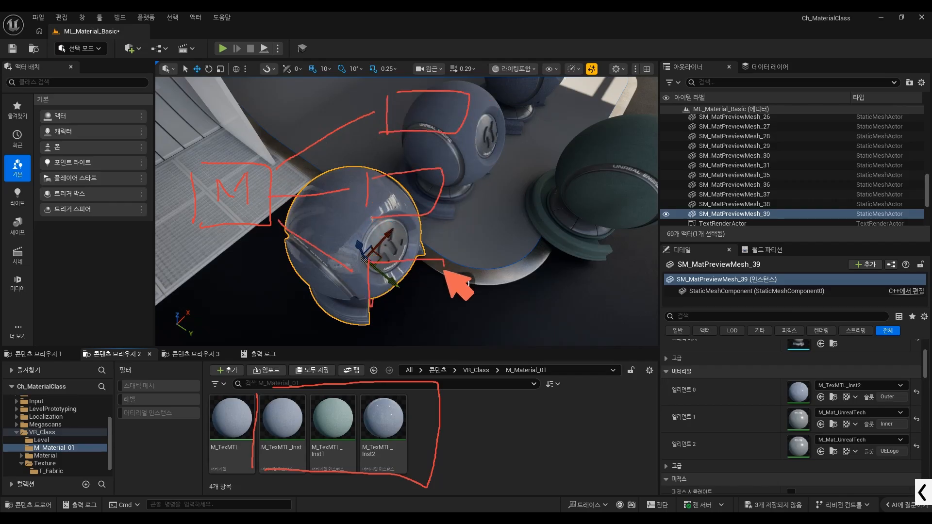
{"action": "left_click_drag", "start_coordinate": [444, 270], "coordinate": [387, 279]}
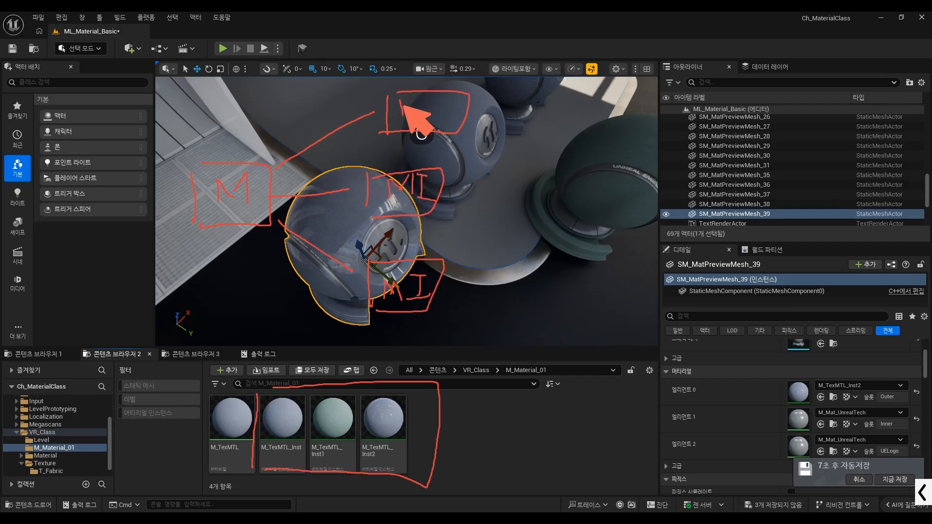
{"action": "mouse_move", "coordinate": [430, 98]}
{"action": "left_mouse_down"}
{"action": "mouse_move", "coordinate": [484, 97]}
{"action": "mouse_move", "coordinate": [457, 117]}
{"action": "left_mouse_up"}
{"action": "left_click_drag", "start_coordinate": [427, 124], "coordinate": [480, 123]}
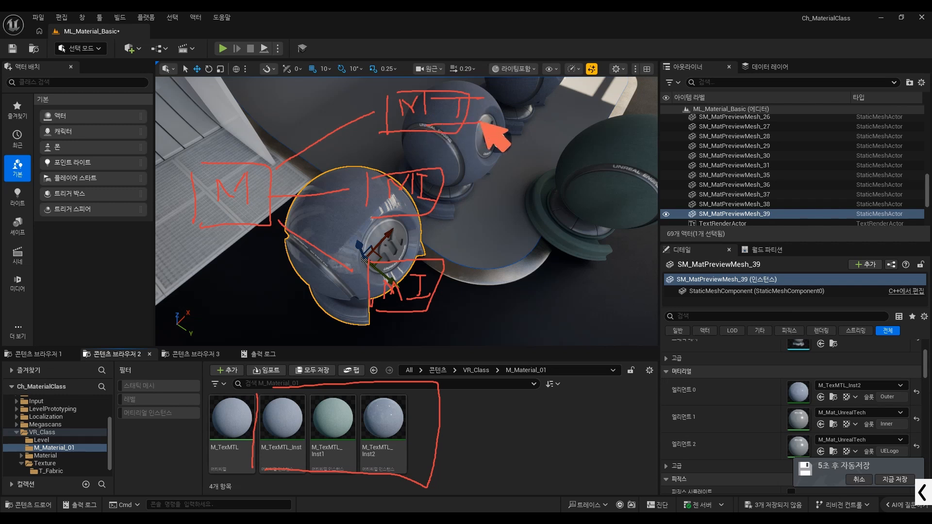
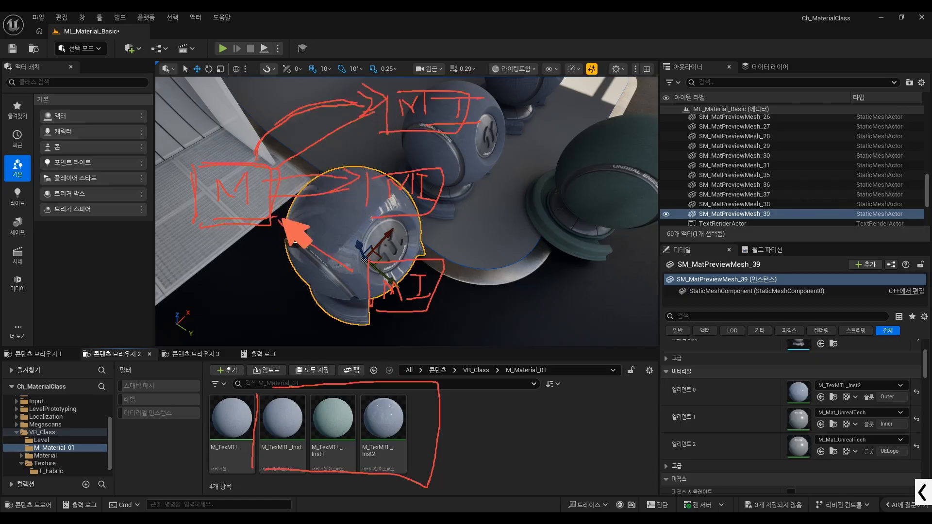
{"action": "key", "text": "ctrl+alt+g"}
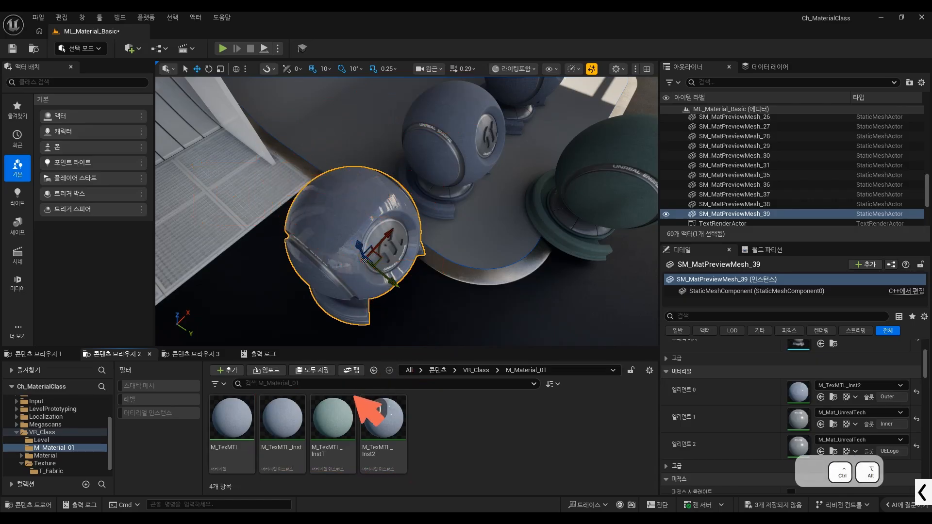
Step: Open M_TexMTL_Inst, check which parent material it is assigned to, and close the instance
{"action": "left_click", "coordinate": [282, 427]}
{"action": "double_click", "coordinate": [283, 427]}
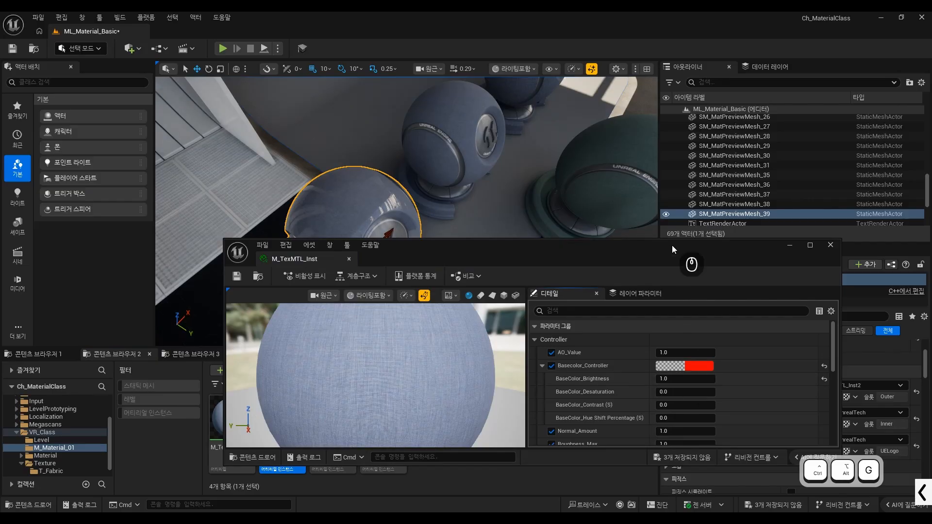
{"action": "left_click_drag", "start_coordinate": [661, 240], "coordinate": [666, 12]}
{"action": "scroll", "coordinate": [626, 336], "scroll_direction": "down", "scroll_amount": 5}
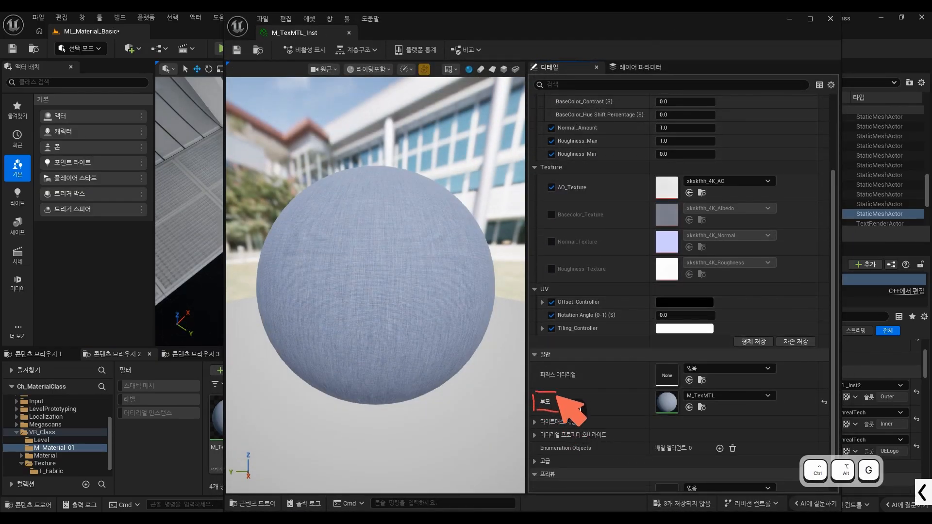
{"action": "mouse_move", "coordinate": [534, 415]}
{"action": "left_mouse_down"}
{"action": "mouse_move", "coordinate": [483, 413]}
{"action": "mouse_move", "coordinate": [454, 367]}
{"action": "left_mouse_up"}
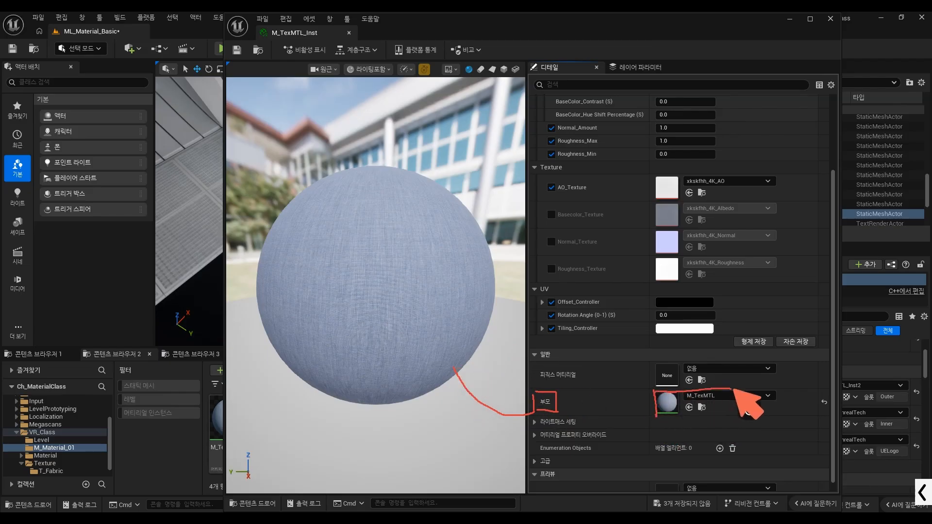
{"action": "left_click_drag", "start_coordinate": [773, 415], "coordinate": [668, 417]}
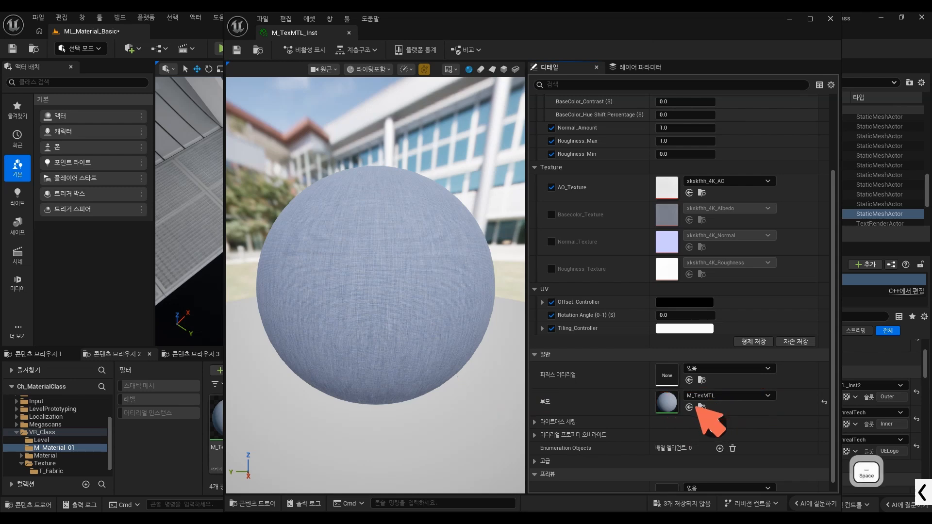
{"action": "key", "text": "ctrl+alt+g"}
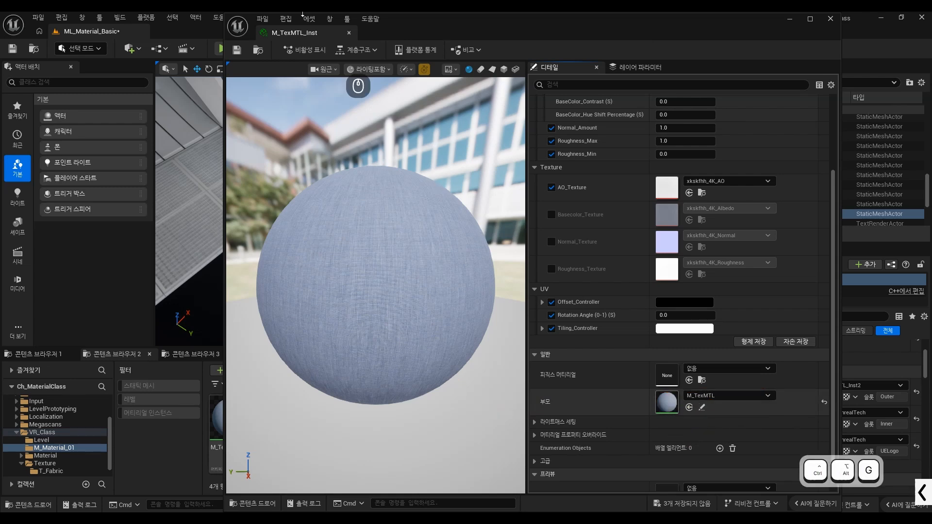
{"action": "left_click", "coordinate": [348, 32]}
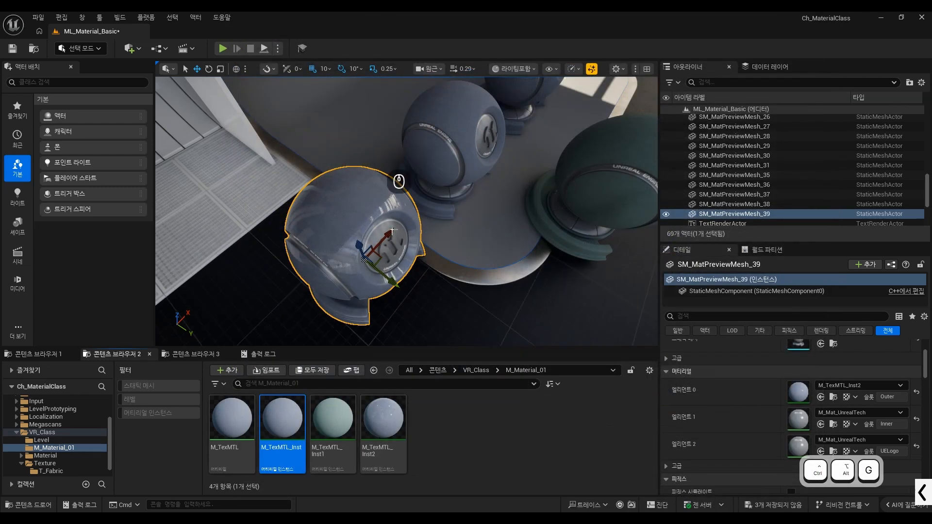
Step: Open the Reference Viewer for M_TexMTL_Inst and examine its direct dependencies on M_TexMTL and the AO texture
{"action": "right_click", "coordinate": [282, 423]}
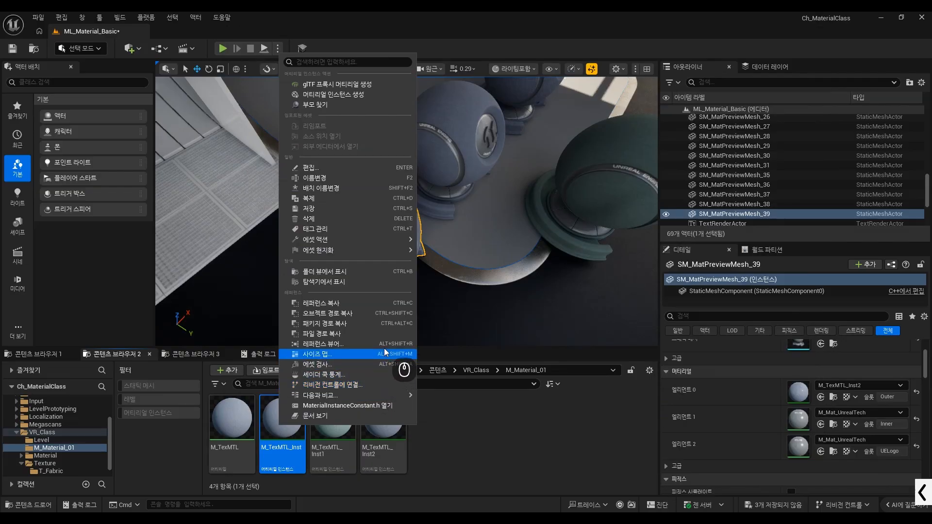
{"action": "left_click", "coordinate": [368, 343]}
{"action": "scroll", "coordinate": [447, 276], "scroll_direction": "down", "scroll_amount": 3}
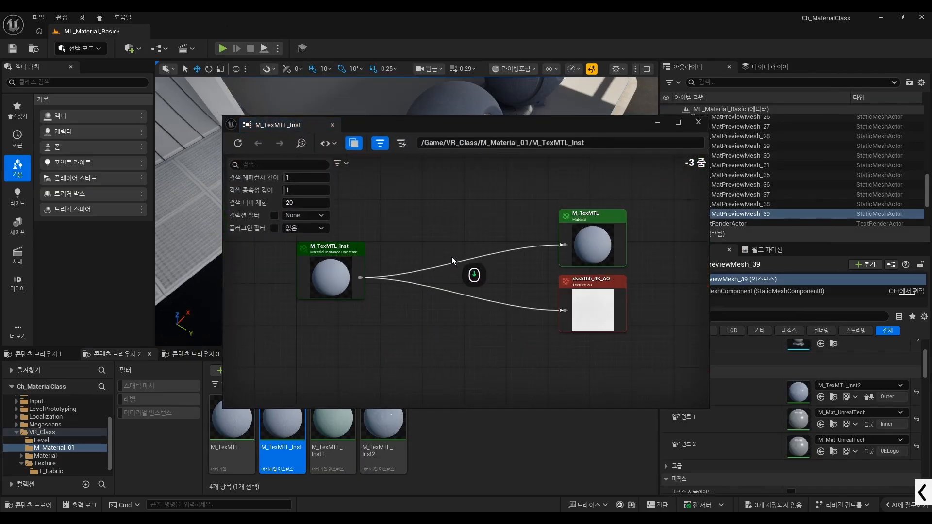
{"action": "scroll", "coordinate": [449, 243], "scroll_direction": "up", "scroll_amount": 1}
{"action": "mouse_move", "coordinate": [311, 265]}
{"action": "left_mouse_down"}
{"action": "mouse_move", "coordinate": [400, 231]}
{"action": "mouse_move", "coordinate": [505, 256]}
{"action": "left_mouse_up"}
{"action": "scroll", "coordinate": [497, 242], "scroll_direction": "down", "scroll_amount": 1}
{"action": "key", "text": "ctrl+alt+g"}
{"action": "mouse_move", "coordinate": [509, 287]}
{"action": "left_mouse_down"}
{"action": "mouse_move", "coordinate": [514, 304]}
{"action": "mouse_move", "coordinate": [480, 319]}
{"action": "left_mouse_up"}
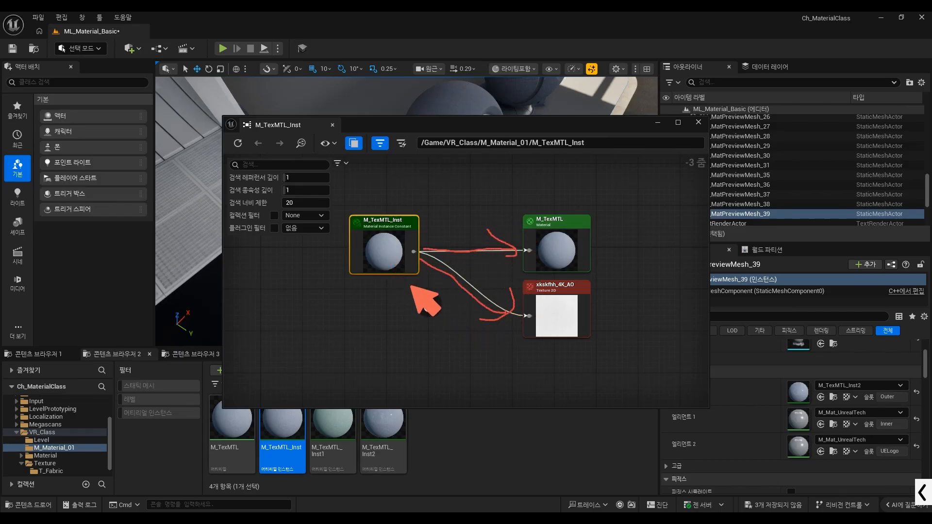
{"action": "key", "text": "ctrl+alt+g"}
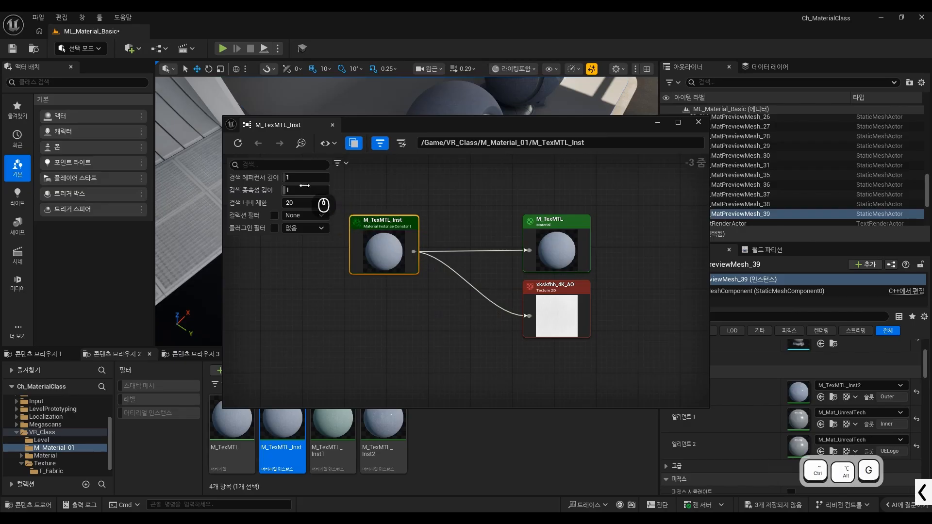
Step: Set both the referencer and dependency search depths to 2 in the M_TexMTL_Inst reference graph
{"action": "left_click", "coordinate": [300, 177]}
{"action": "type", "text": "2"}
{"action": "left_click", "coordinate": [298, 189]}
{"action": "type", "text": "2"}
{"action": "key", "text": "Return"}
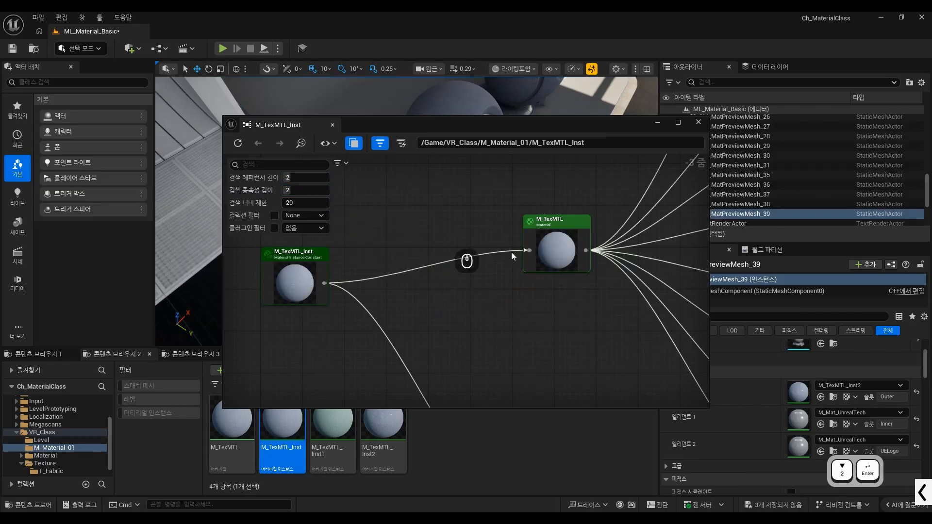
Step: Examine the textures and material functions that M_TexMTL depends on in the expanded reference graph
{"action": "scroll", "coordinate": [502, 255], "scroll_direction": "down", "scroll_amount": 6}
{"action": "scroll", "coordinate": [582, 185], "scroll_direction": "up", "scroll_amount": 1}
{"action": "scroll", "coordinate": [582, 185], "scroll_direction": "up", "scroll_amount": 3}
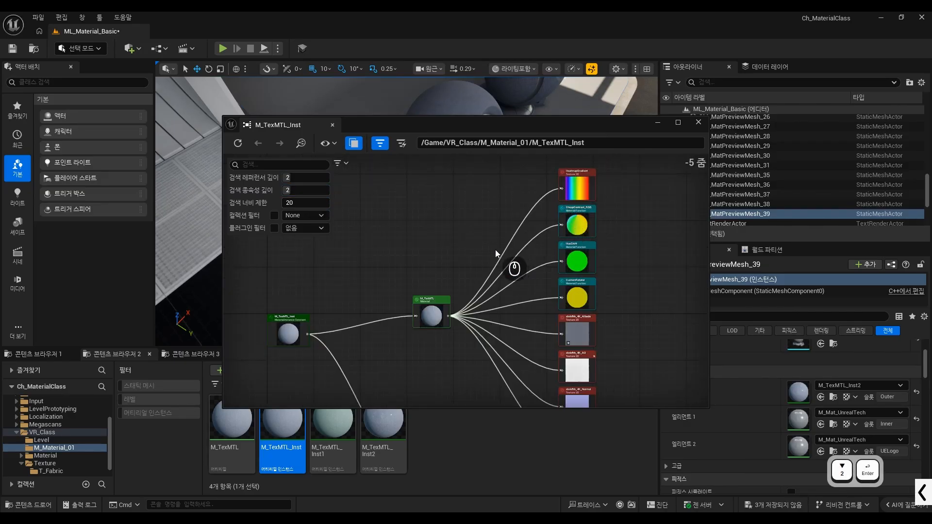
{"action": "scroll", "coordinate": [495, 249], "scroll_direction": "down", "scroll_amount": 1}
{"action": "scroll", "coordinate": [492, 317], "scroll_direction": "up", "scroll_amount": 2}
{"action": "scroll", "coordinate": [508, 277], "scroll_direction": "down", "scroll_amount": 1}
{"action": "left_click_drag", "start_coordinate": [458, 258], "coordinate": [471, 244]}
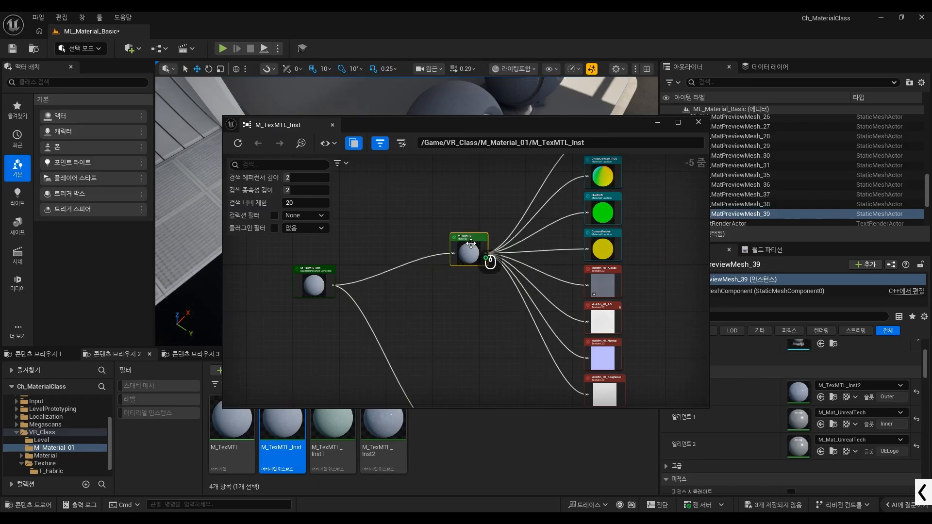
{"action": "scroll", "coordinate": [473, 244], "scroll_direction": "up", "scroll_amount": 3}
{"action": "scroll", "coordinate": [441, 266], "scroll_direction": "down", "scroll_amount": 2}
{"action": "scroll", "coordinate": [439, 253], "scroll_direction": "up", "scroll_amount": 1}
{"action": "scroll", "coordinate": [442, 253], "scroll_direction": "down", "scroll_amount": 3}
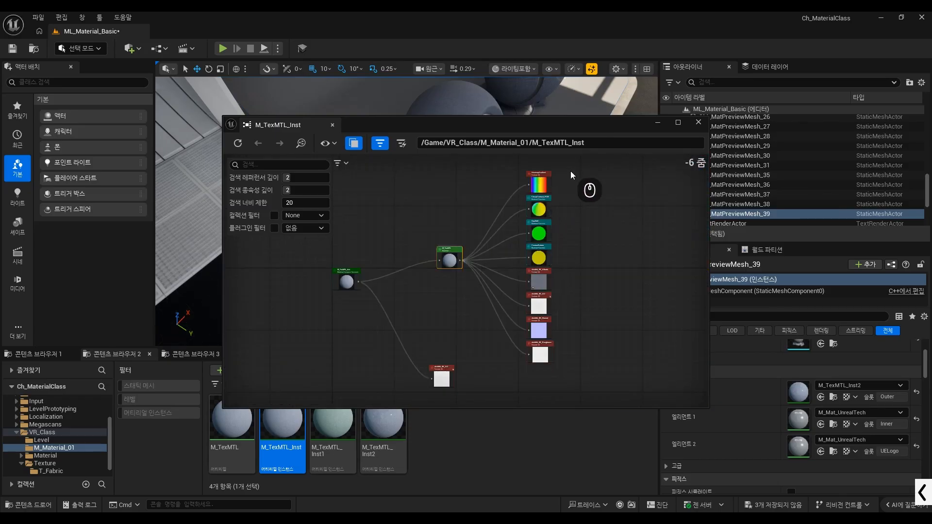
{"action": "left_click_drag", "start_coordinate": [572, 175], "coordinate": [516, 370]}
{"action": "scroll", "coordinate": [547, 256], "scroll_direction": "up", "scroll_amount": 3}
{"action": "scroll", "coordinate": [534, 277], "scroll_direction": "down", "scroll_amount": 3}
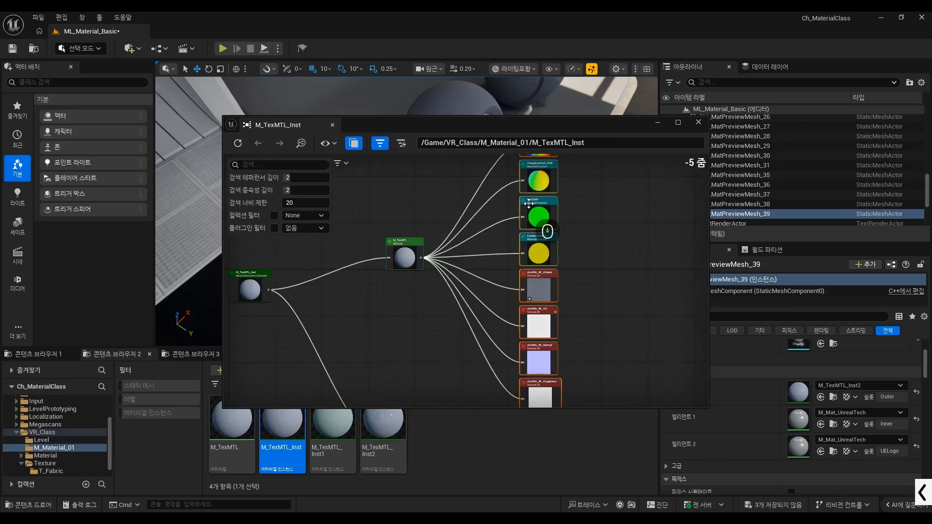
{"action": "scroll", "coordinate": [558, 292], "scroll_direction": "up", "scroll_amount": 3}
{"action": "scroll", "coordinate": [570, 312], "scroll_direction": "down", "scroll_amount": 4}
{"action": "scroll", "coordinate": [558, 277], "scroll_direction": "up", "scroll_amount": 4}
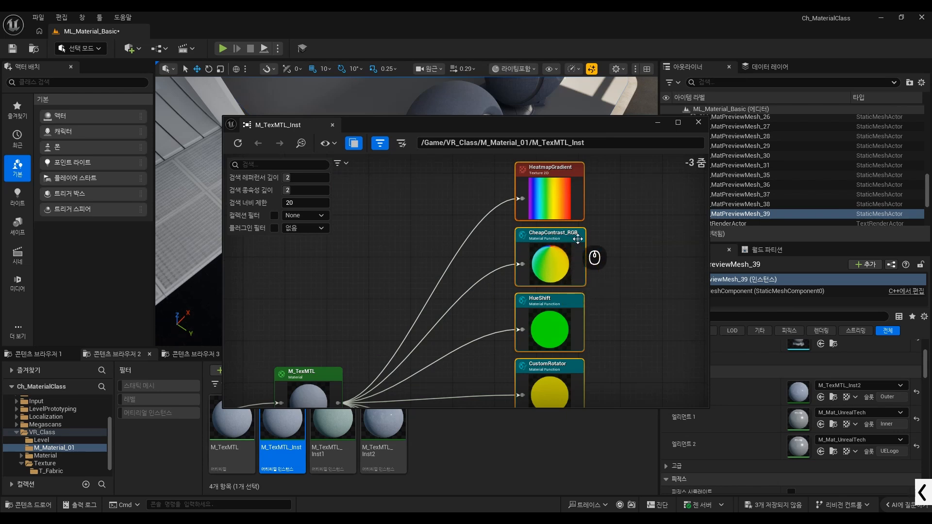
{"action": "scroll", "coordinate": [589, 258], "scroll_direction": "down", "scroll_amount": 4}
{"action": "scroll", "coordinate": [586, 267], "scroll_direction": "up", "scroll_amount": 4}
{"action": "scroll", "coordinate": [560, 275], "scroll_direction": "down", "scroll_amount": 1}
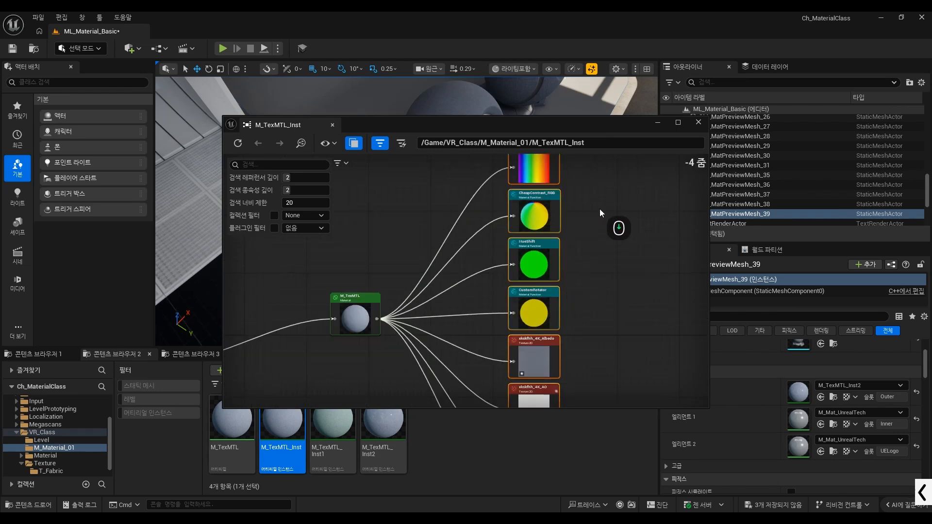
Step: Trace the link between M_TexMTL_Inst and its parent M_TexMTL in the reference graph, and close the Reference Viewer
{"action": "left_click_drag", "start_coordinate": [595, 199], "coordinate": [508, 290]}
{"action": "scroll", "coordinate": [534, 282], "scroll_direction": "down", "scroll_amount": 1}
{"action": "scroll", "coordinate": [571, 190], "scroll_direction": "down", "scroll_amount": 1}
{"action": "scroll", "coordinate": [441, 277], "scroll_direction": "up", "scroll_amount": 1}
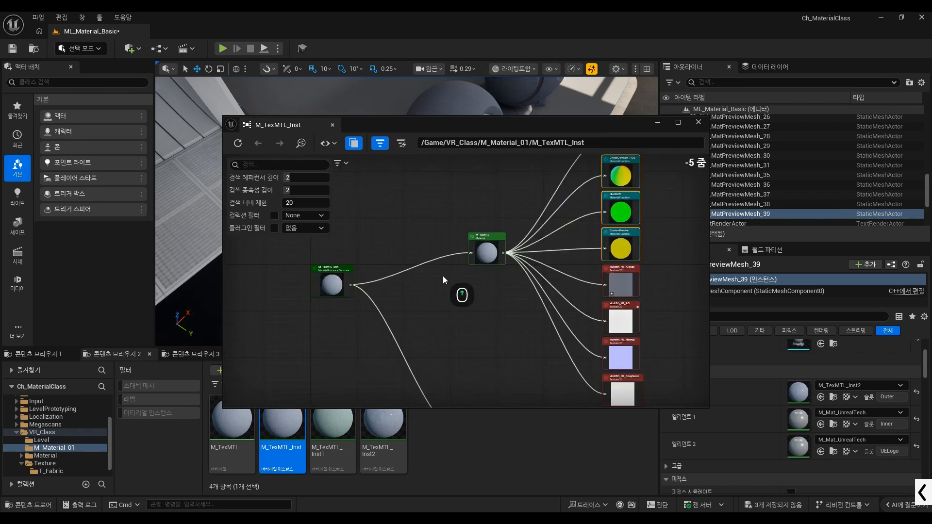
{"action": "scroll", "coordinate": [494, 262], "scroll_direction": "down", "scroll_amount": 1}
{"action": "scroll", "coordinate": [432, 257], "scroll_direction": "up", "scroll_amount": 1}
{"action": "left_click_drag", "start_coordinate": [552, 197], "coordinate": [493, 271]}
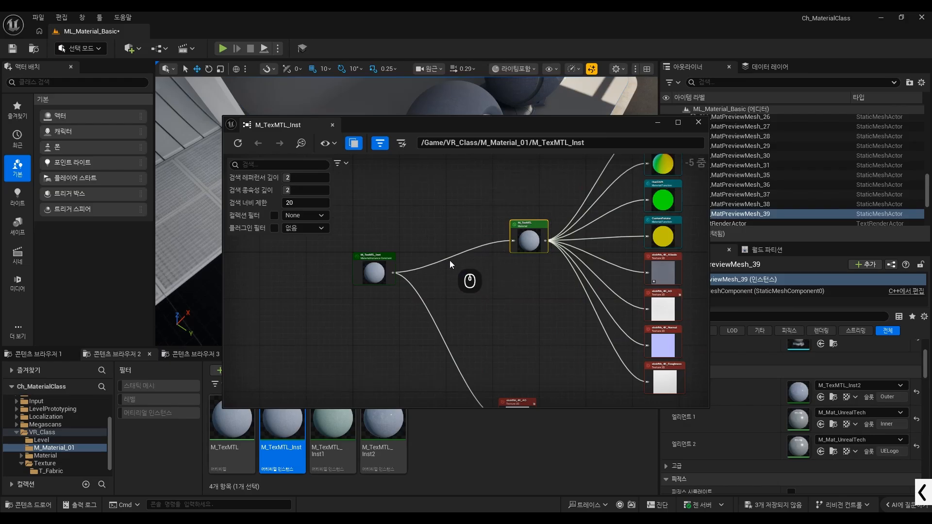
{"action": "scroll", "coordinate": [533, 228], "scroll_direction": "up", "scroll_amount": 3}
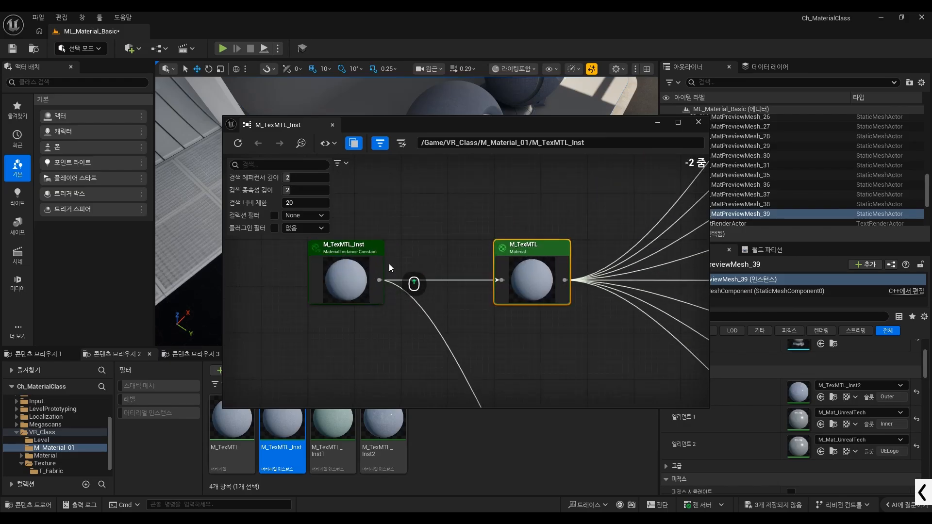
{"action": "left_click_drag", "start_coordinate": [403, 232], "coordinate": [298, 322]}
{"action": "scroll", "coordinate": [394, 249], "scroll_direction": "down", "scroll_amount": 2}
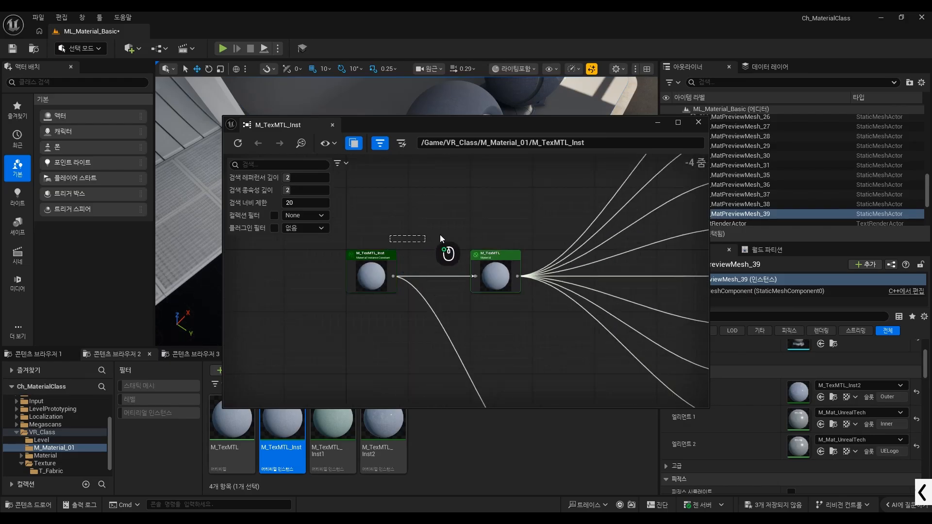
{"action": "key", "text": "ctrl+alt+g"}
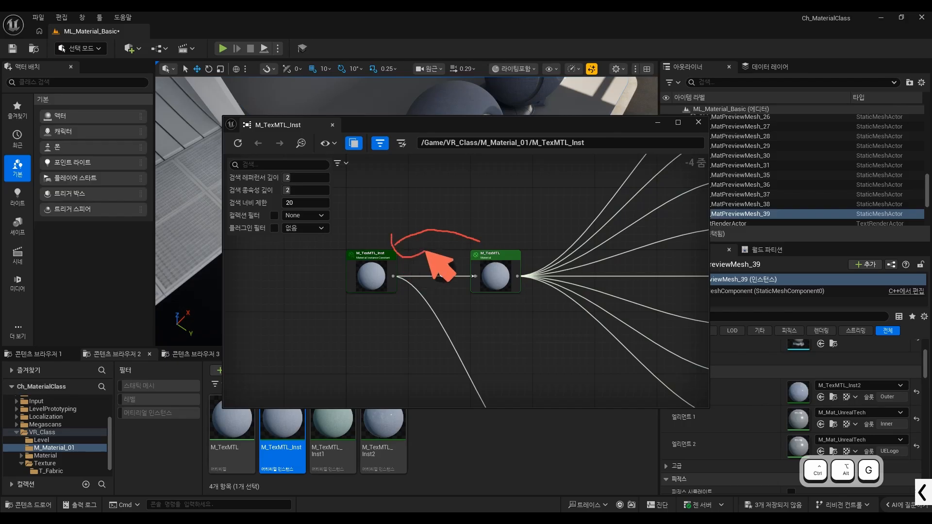
{"action": "key", "text": "ctrl+alt+g"}
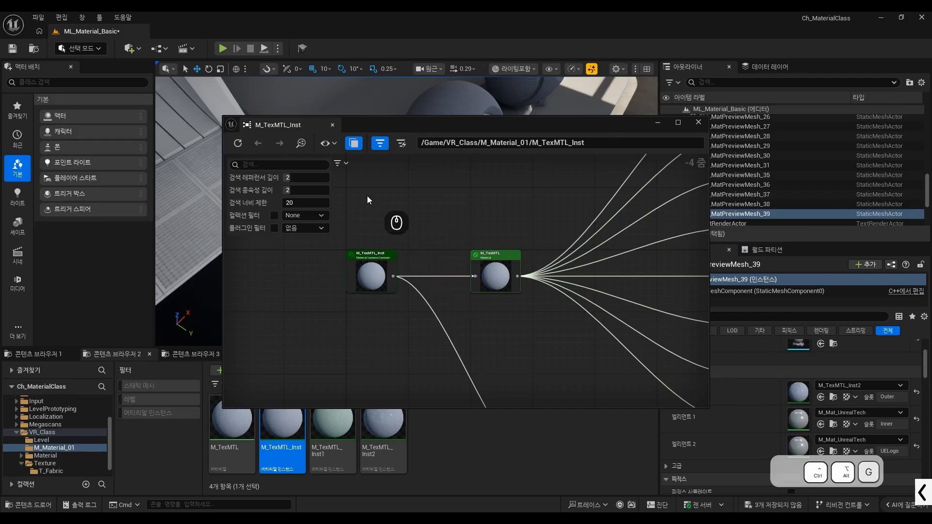
{"action": "left_click", "coordinate": [333, 125]}
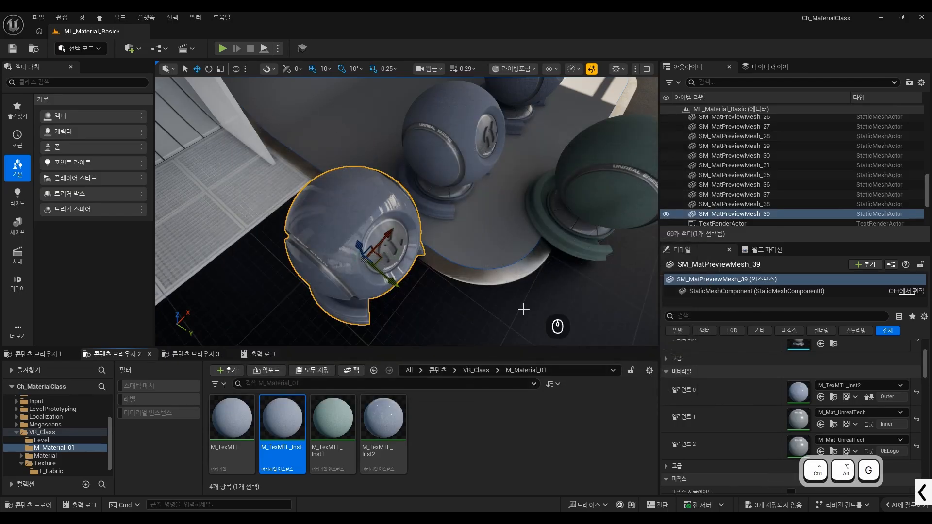
Step: Open the stone preview mesh's material instance and its parent material M_TextureSample_And_UV, with the editor window maximized
{"action": "key", "text": "s"}
{"action": "right_click_drag", "start_coordinate": [474, 266], "coordinate": [437, 241]}
{"action": "key", "text": "d"}
{"action": "key", "text": "w"}
{"action": "key", "text": "a"}
{"action": "left_click", "coordinate": [426, 235]}
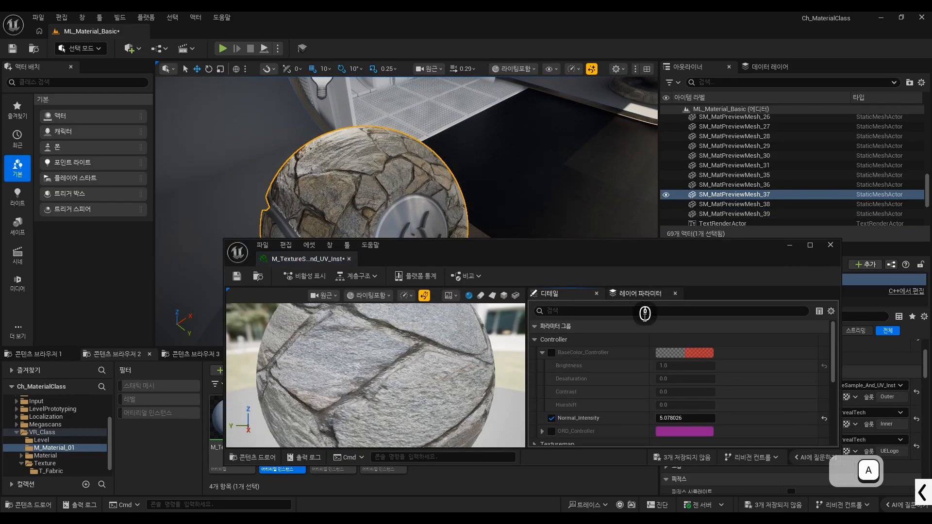
{"action": "scroll", "coordinate": [646, 366], "scroll_direction": "down", "scroll_amount": 10}
{"action": "double_click", "coordinate": [660, 392]}
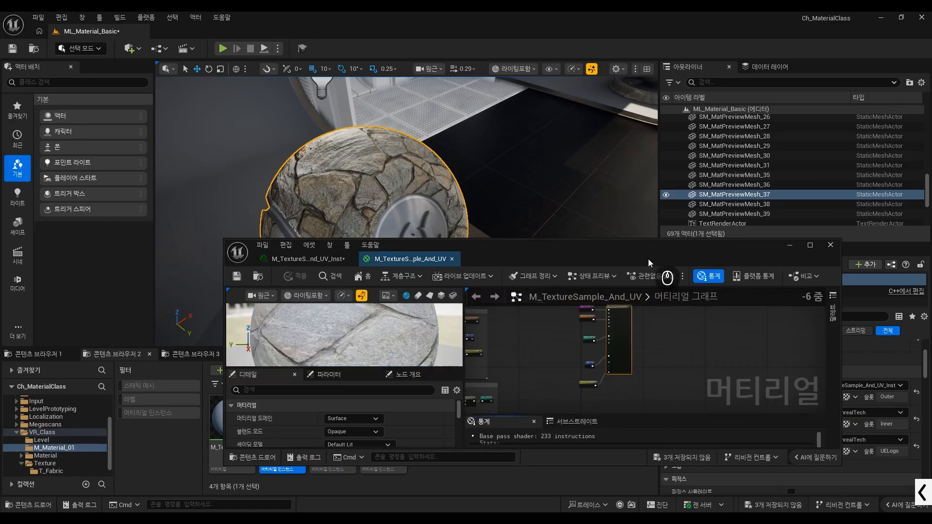
{"action": "double_click", "coordinate": [653, 244]}
Step: Examine how ORD_Texturemap's channels feed the Roughness, AO and Displacement outputs in the ORD group
{"action": "scroll", "coordinate": [527, 289], "scroll_direction": "up", "scroll_amount": 7}
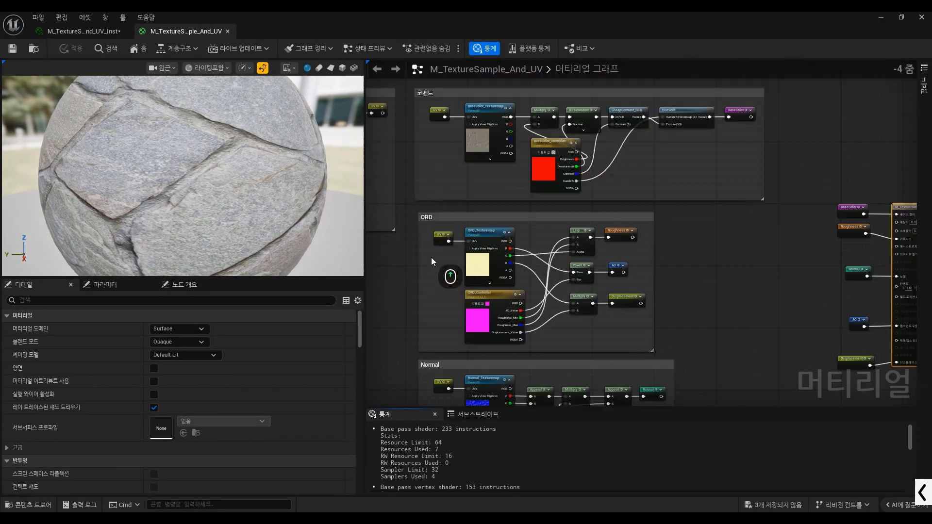
{"action": "left_click", "coordinate": [501, 271]}
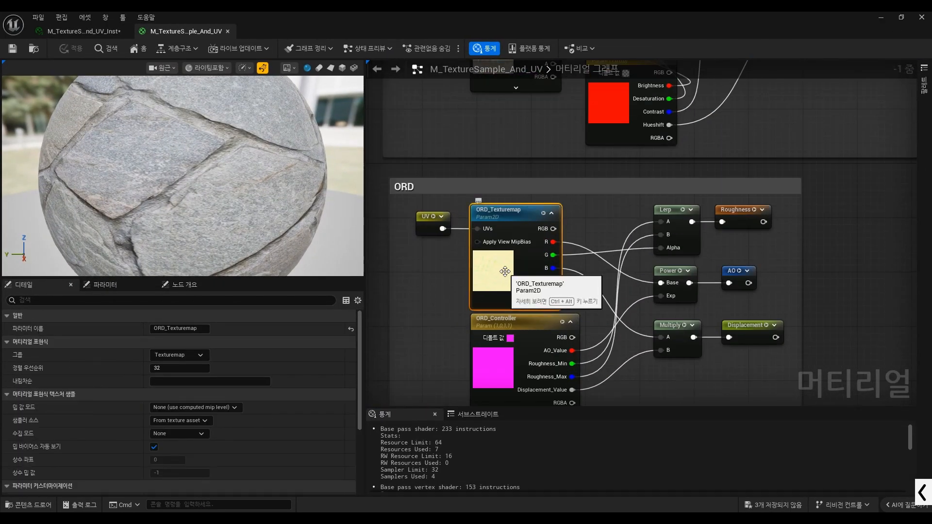
{"action": "key", "text": "ctrl+alt+g"}
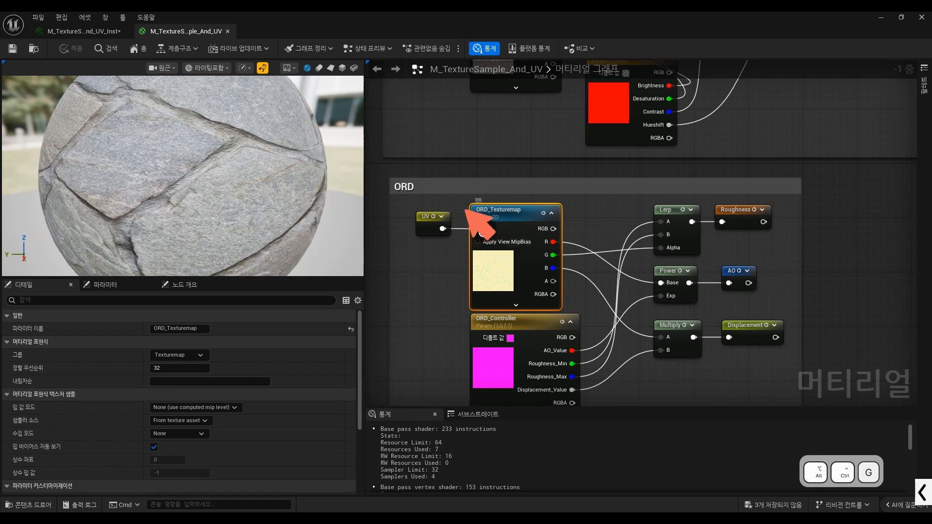
{"action": "left_click_drag", "start_coordinate": [495, 205], "coordinate": [502, 318]}
{"action": "mouse_move", "coordinate": [503, 208]}
{"action": "left_mouse_down"}
{"action": "mouse_move", "coordinate": [580, 314]}
{"action": "mouse_move", "coordinate": [457, 310]}
{"action": "left_mouse_up"}
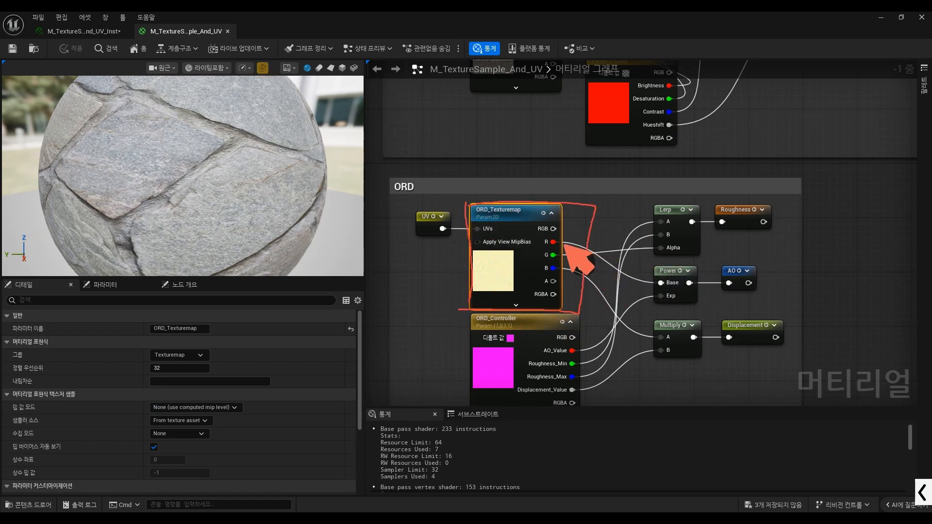
{"action": "mouse_move", "coordinate": [707, 260]}
{"action": "left_mouse_down"}
{"action": "mouse_move", "coordinate": [719, 257]}
{"action": "mouse_move", "coordinate": [712, 290]}
{"action": "left_mouse_up"}
{"action": "mouse_move", "coordinate": [709, 241]}
{"action": "left_mouse_down"}
{"action": "mouse_move", "coordinate": [713, 202]}
{"action": "mouse_move", "coordinate": [754, 202]}
{"action": "mouse_move", "coordinate": [738, 237]}
{"action": "left_mouse_up"}
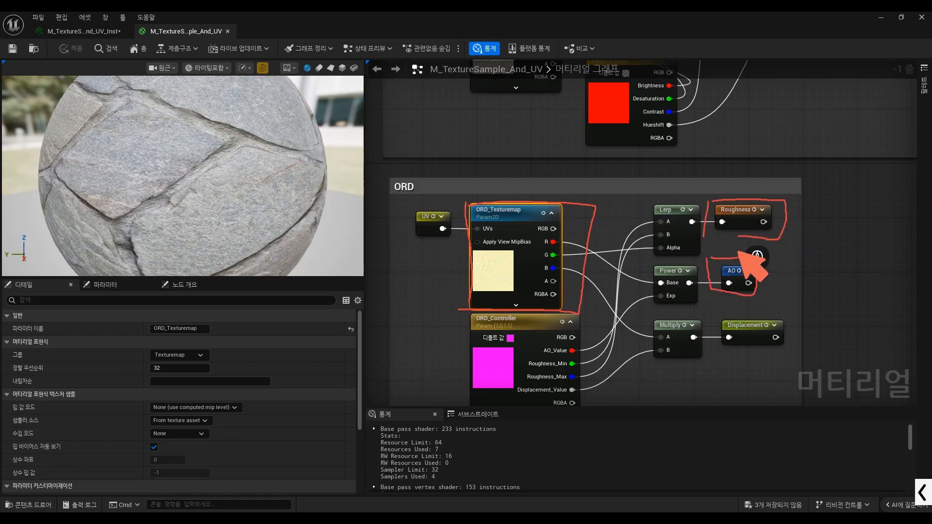
{"action": "mouse_move", "coordinate": [712, 316]}
{"action": "left_mouse_down"}
{"action": "mouse_move", "coordinate": [734, 314]}
{"action": "mouse_move", "coordinate": [781, 350]}
{"action": "mouse_move", "coordinate": [747, 348]}
{"action": "mouse_move", "coordinate": [730, 387]}
{"action": "mouse_move", "coordinate": [770, 367]}
{"action": "mouse_move", "coordinate": [811, 386]}
{"action": "mouse_move", "coordinate": [843, 380]}
{"action": "left_mouse_up"}
{"action": "left_click", "coordinate": [821, 355]}
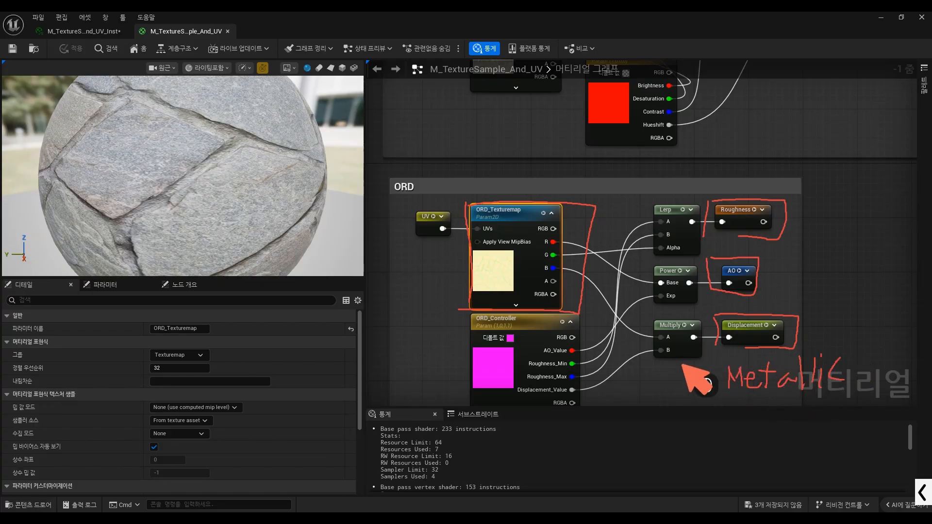
{"action": "left_click_drag", "start_coordinate": [648, 391], "coordinate": [689, 398]}
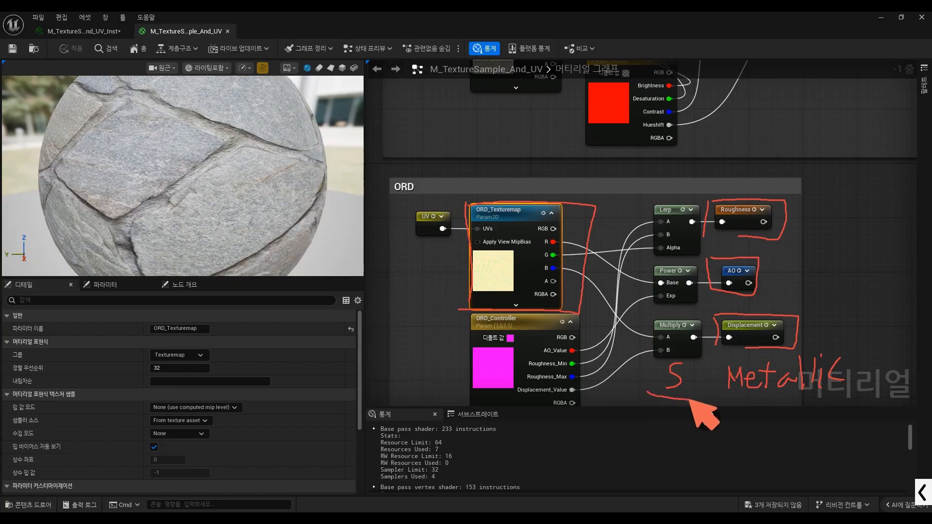
{"action": "mouse_move", "coordinate": [644, 358]}
{"action": "left_mouse_down"}
{"action": "mouse_move", "coordinate": [645, 387]}
{"action": "mouse_move", "coordinate": [688, 363]}
{"action": "mouse_move", "coordinate": [691, 399]}
{"action": "left_mouse_up"}
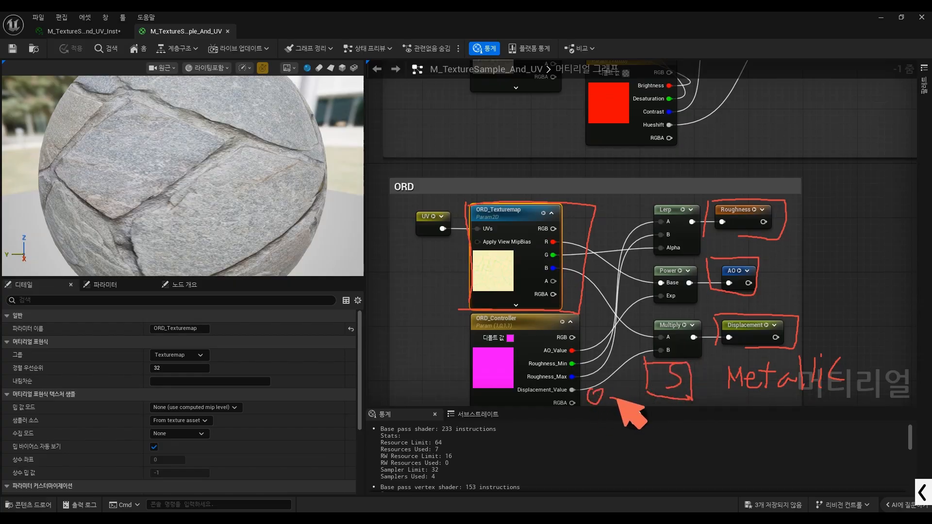
{"action": "left_click_drag", "start_coordinate": [623, 405], "coordinate": [637, 404]}
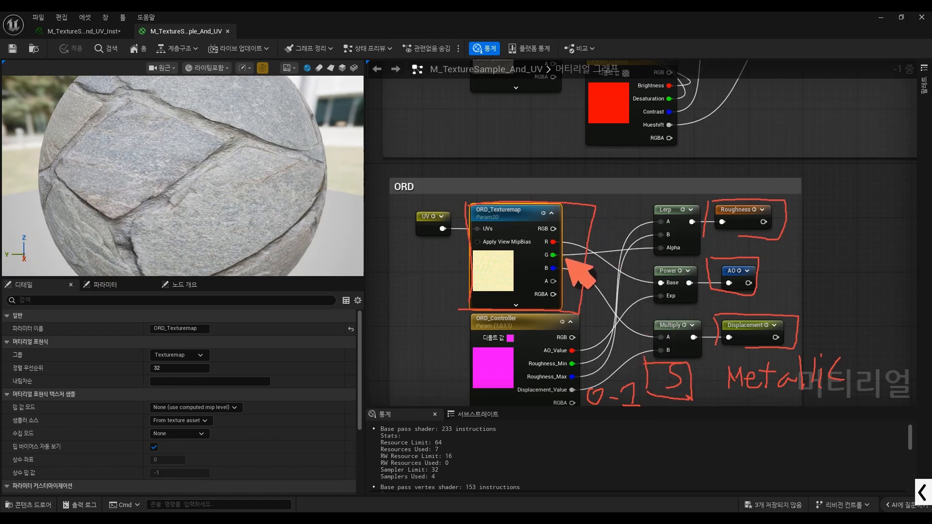
Step: Trace where ORD_Texturemap's R, G and B outputs connect in the ORD group and clear the on-screen marks
{"action": "left_click_drag", "start_coordinate": [583, 253], "coordinate": [627, 263]}
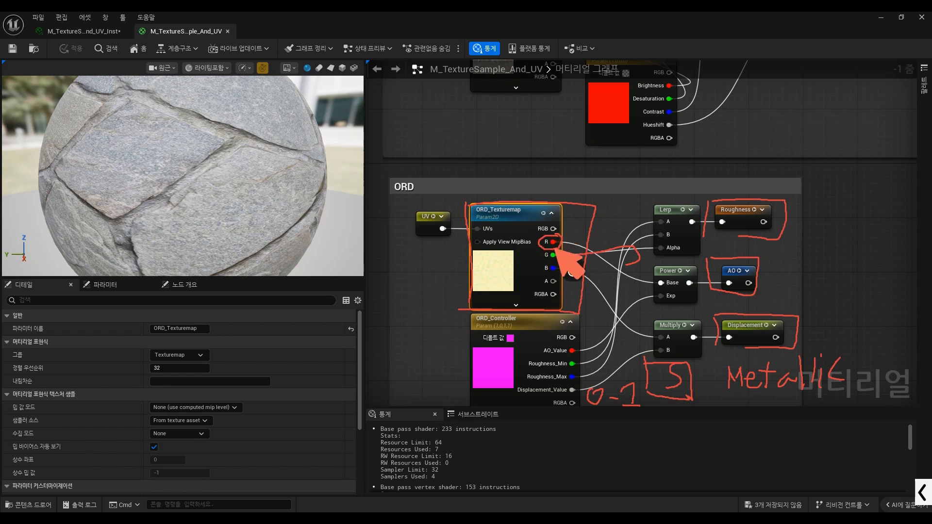
{"action": "left_click_drag", "start_coordinate": [558, 263], "coordinate": [557, 266]}
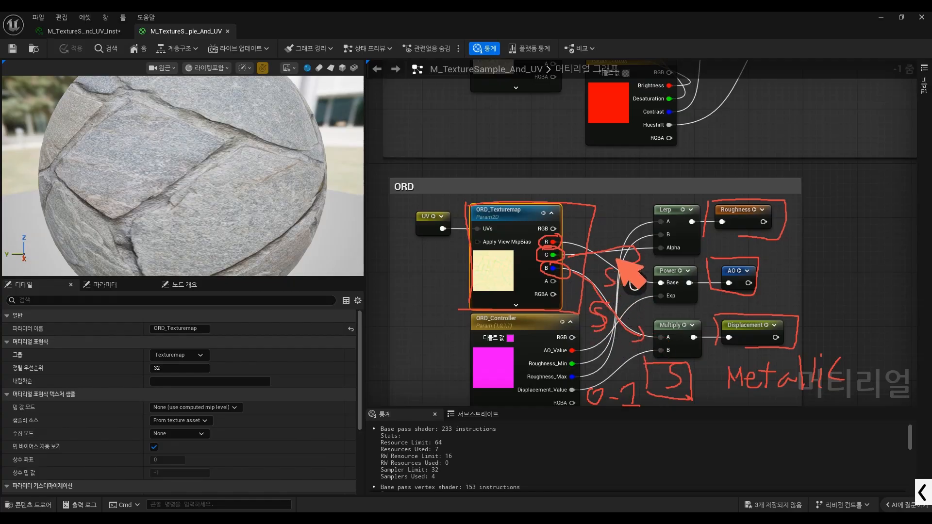
{"action": "key", "text": "ctrl+alt+g"}
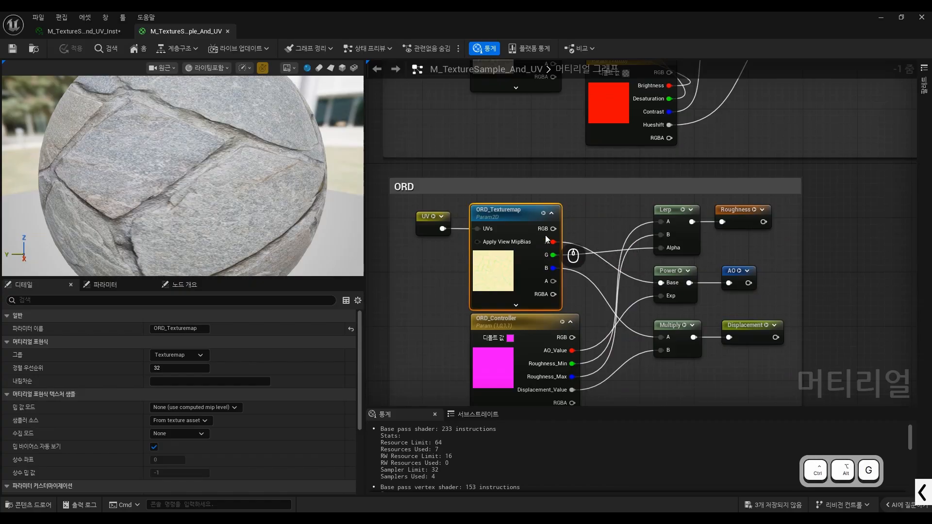
Step: Open the T_FlagstoneWall ORD texture assigned to ORD_Texturemap and view the whole image in the texture editor
{"action": "scroll", "coordinate": [497, 251], "scroll_direction": "up", "scroll_amount": 1}
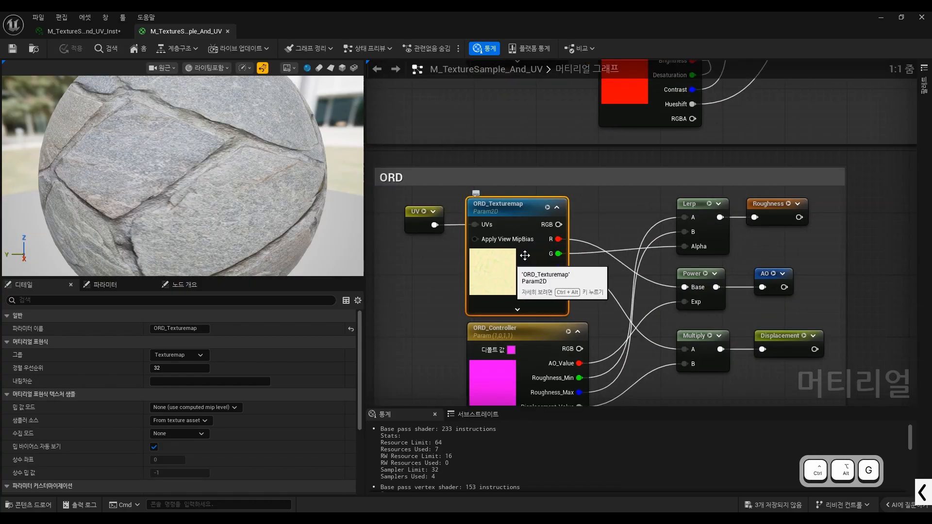
{"action": "mouse_move", "coordinate": [557, 253]}
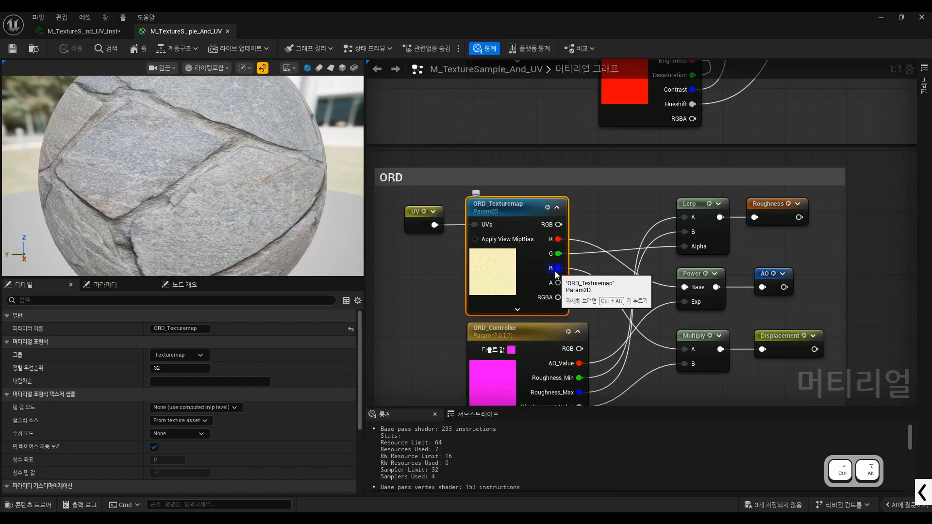
{"action": "key", "text": "ctrl+alt"}
{"action": "scroll", "coordinate": [145, 408], "scroll_direction": "down", "scroll_amount": 6}
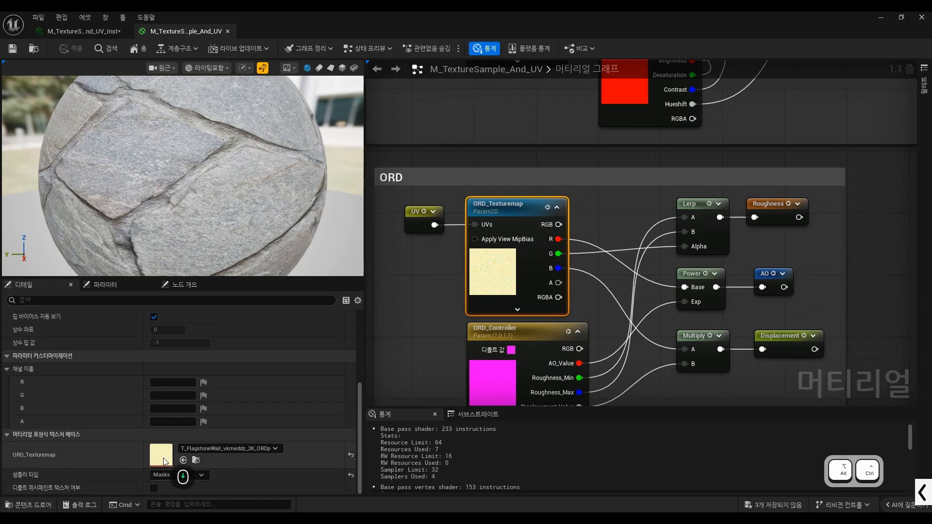
{"action": "double_click", "coordinate": [163, 461]}
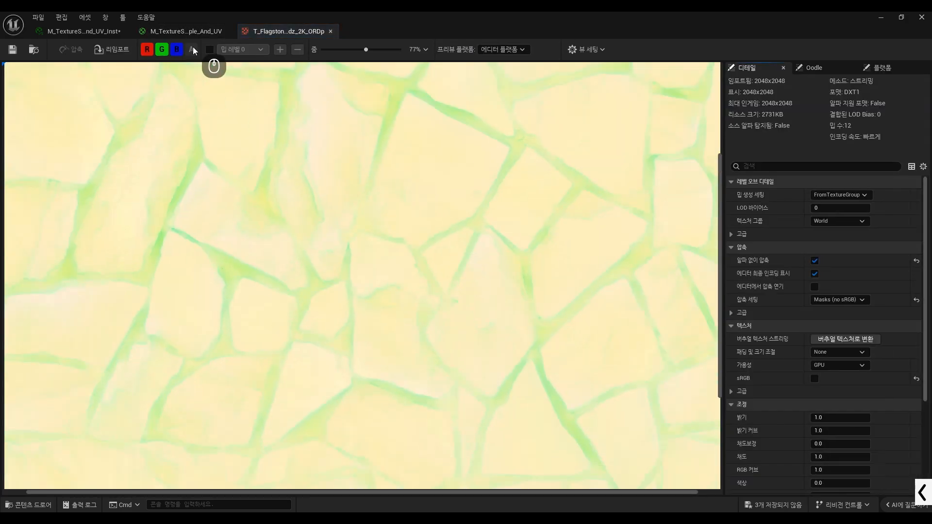
{"action": "scroll", "coordinate": [345, 210], "scroll_direction": "down", "scroll_amount": 1}
{"action": "scroll", "coordinate": [354, 228], "scroll_direction": "down", "scroll_amount": 2}
{"action": "scroll", "coordinate": [373, 257], "scroll_direction": "up", "scroll_amount": 1}
{"action": "scroll", "coordinate": [345, 225], "scroll_direction": "down", "scroll_amount": 1}
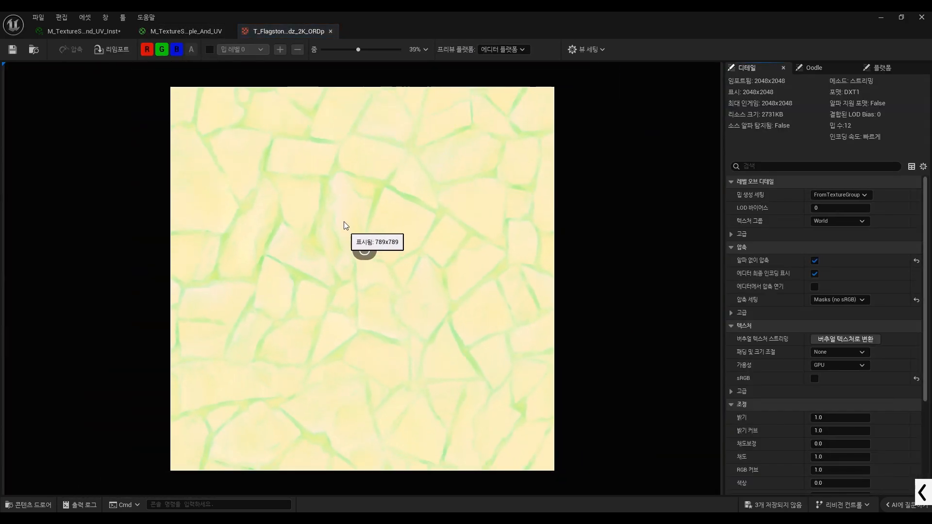
Step: Sketch three separate boxes merging into one larger box over the texture preview to illustrate channel packing
{"action": "key", "text": "ctrl+alt+g"}
{"action": "left_click_drag", "start_coordinate": [398, 127], "coordinate": [403, 188]}
{"action": "mouse_move", "coordinate": [393, 125]}
{"action": "left_mouse_down"}
{"action": "mouse_move", "coordinate": [472, 150]}
{"action": "mouse_move", "coordinate": [408, 188]}
{"action": "left_mouse_up"}
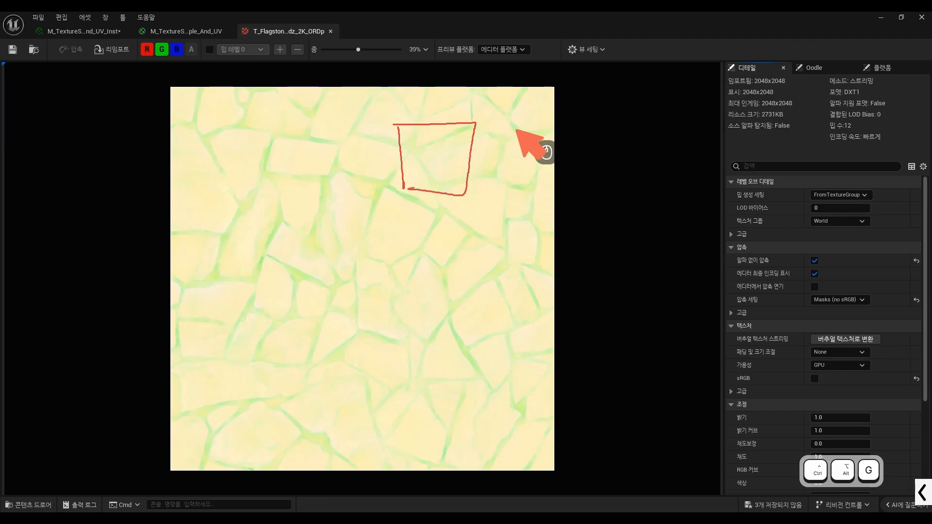
{"action": "left_click_drag", "start_coordinate": [503, 139], "coordinate": [502, 197]}
{"action": "mouse_move", "coordinate": [510, 117]}
{"action": "left_mouse_down"}
{"action": "mouse_move", "coordinate": [527, 118]}
{"action": "mouse_move", "coordinate": [519, 186]}
{"action": "left_mouse_up"}
{"action": "left_click_drag", "start_coordinate": [589, 134], "coordinate": [579, 170]}
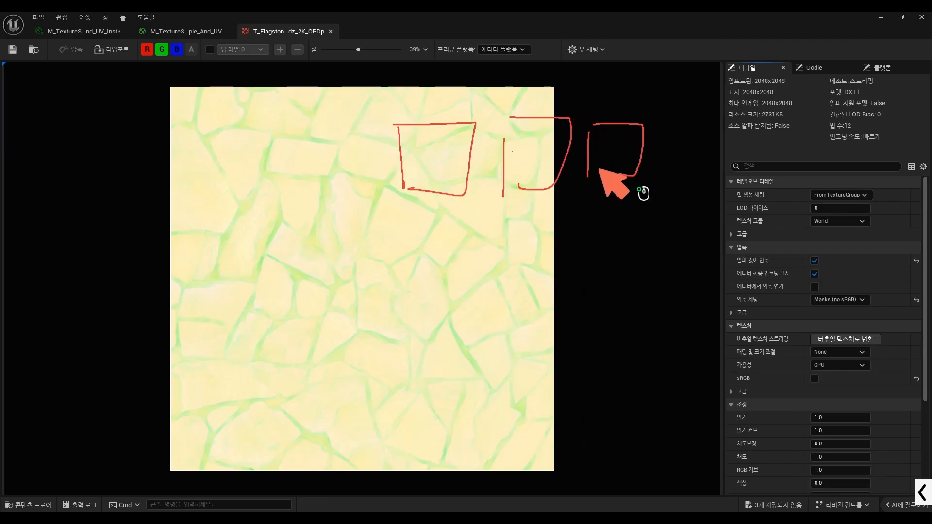
{"action": "left_click_drag", "start_coordinate": [452, 215], "coordinate": [485, 254]}
{"action": "left_click_drag", "start_coordinate": [533, 214], "coordinate": [528, 247]}
{"action": "left_click_drag", "start_coordinate": [609, 195], "coordinate": [559, 256]}
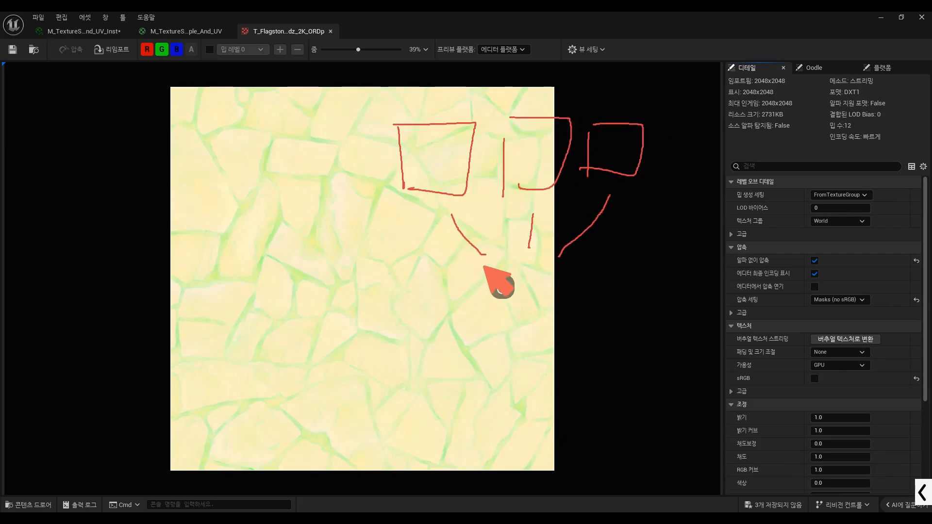
{"action": "mouse_move", "coordinate": [485, 267]}
{"action": "left_mouse_down"}
{"action": "mouse_move", "coordinate": [484, 331]}
{"action": "mouse_move", "coordinate": [563, 349]}
{"action": "mouse_move", "coordinate": [478, 345]}
{"action": "left_mouse_up"}
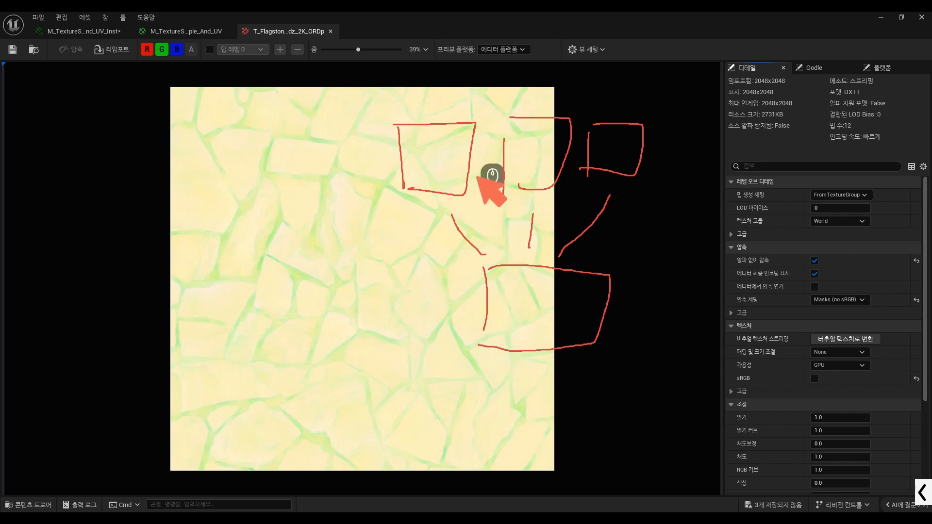
{"action": "key", "text": "ctrl+alt+g"}
Step: Isolate the texture's red channel by hiding green and blue, and annotate it as "R=AO"
{"action": "left_click", "coordinate": [163, 51]}
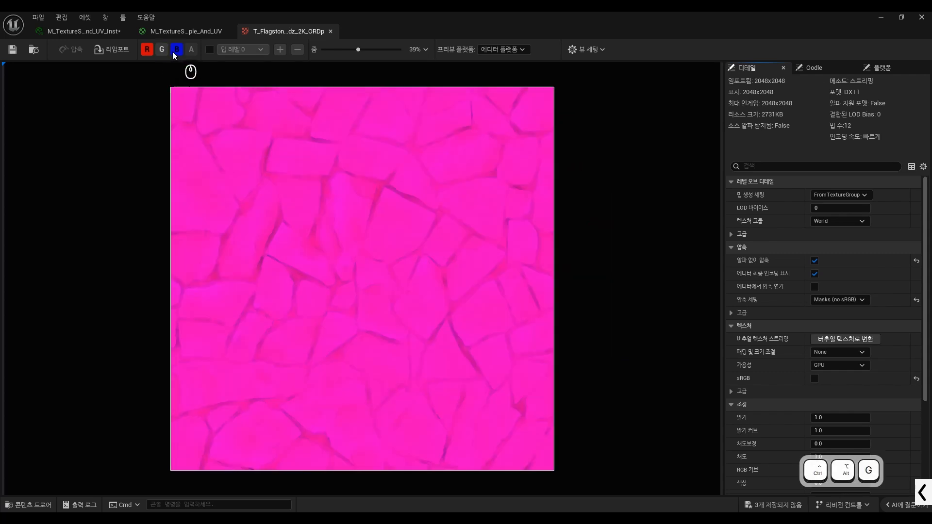
{"action": "left_click", "coordinate": [175, 50]}
{"action": "scroll", "coordinate": [416, 260], "scroll_direction": "up", "scroll_amount": 1}
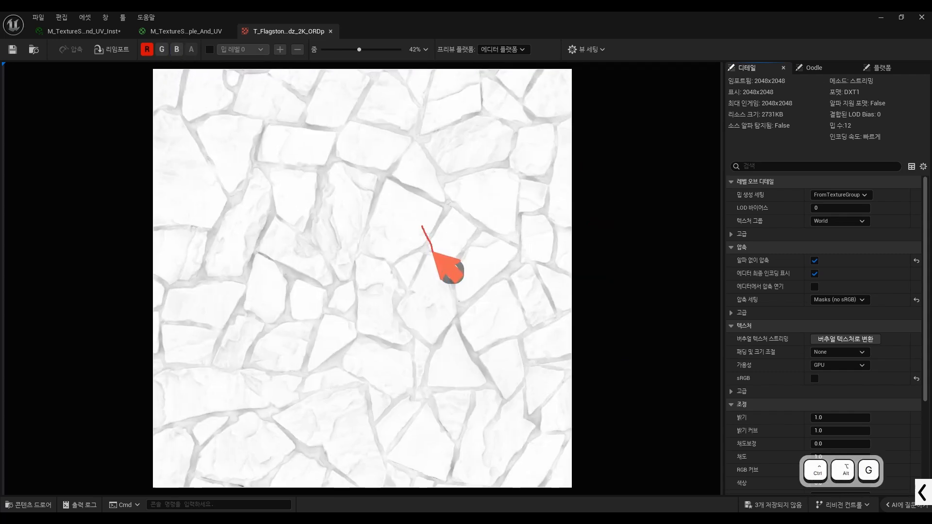
{"action": "left_click_drag", "start_coordinate": [420, 228], "coordinate": [409, 252]}
{"action": "left_click_drag", "start_coordinate": [422, 227], "coordinate": [433, 252]}
{"action": "mouse_move", "coordinate": [415, 245]}
{"action": "left_mouse_down"}
{"action": "mouse_move", "coordinate": [465, 235]}
{"action": "mouse_move", "coordinate": [438, 230]}
{"action": "left_mouse_up"}
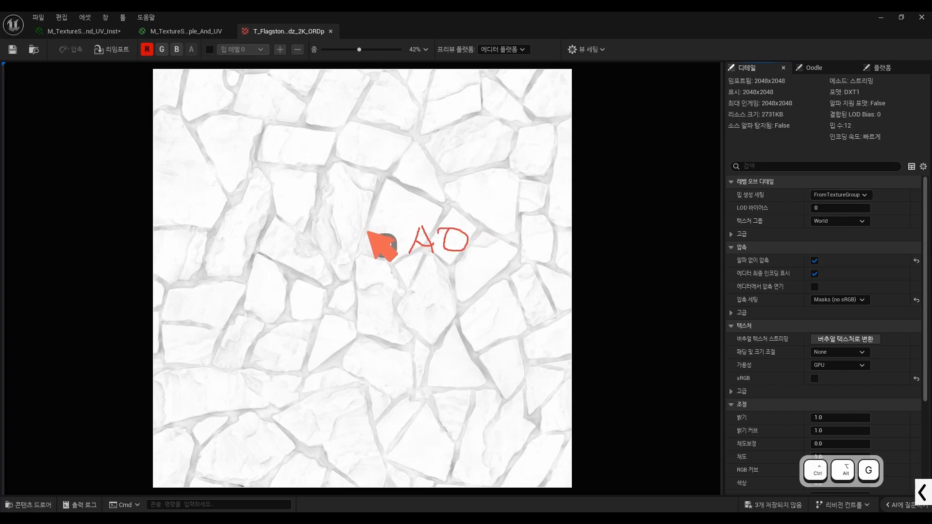
{"action": "left_click_drag", "start_coordinate": [381, 244], "coordinate": [402, 246]}
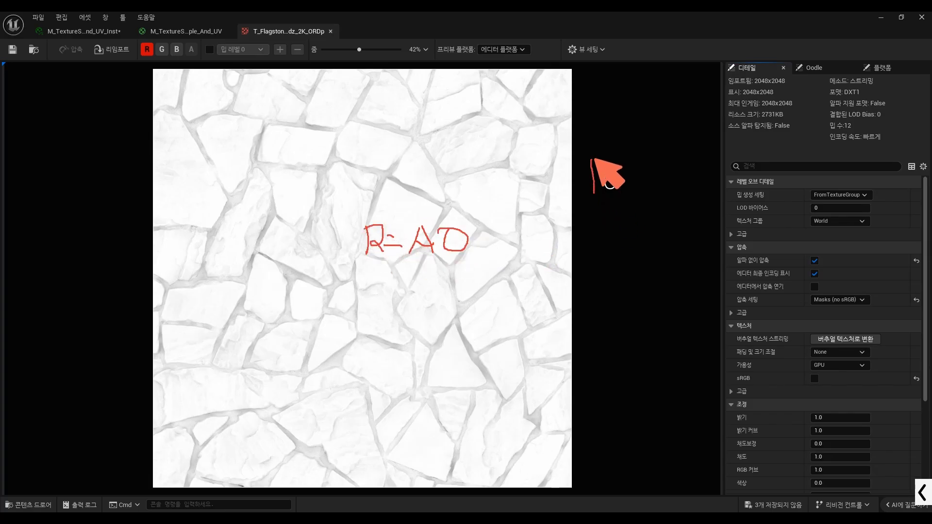
{"action": "left_click_drag", "start_coordinate": [621, 168], "coordinate": [627, 169]}
{"action": "left_click_drag", "start_coordinate": [614, 180], "coordinate": [653, 180]}
{"action": "left_click_drag", "start_coordinate": [639, 176], "coordinate": [654, 173]}
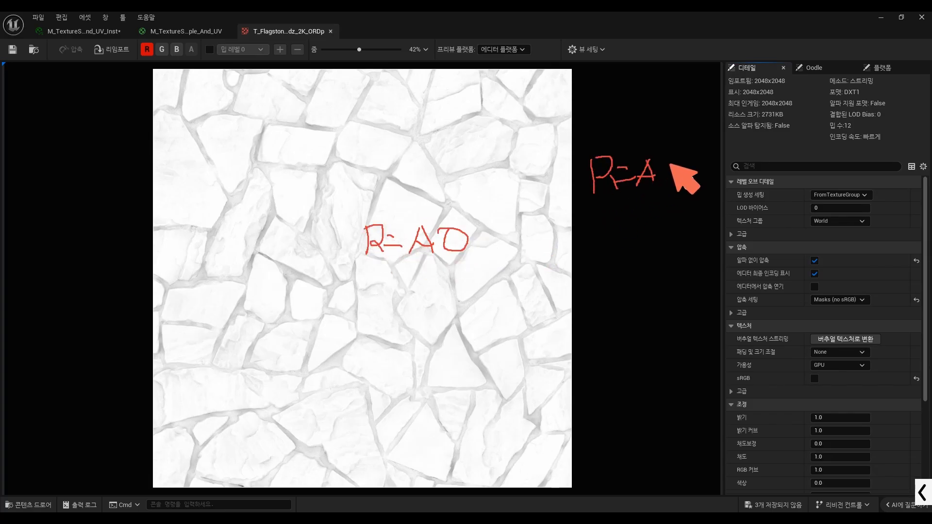
{"action": "key", "text": "ctrl+alt+g"}
Step: Show the texture's green channel together with red and annotate green as "G=Rough"
{"action": "left_click", "coordinate": [161, 49]}
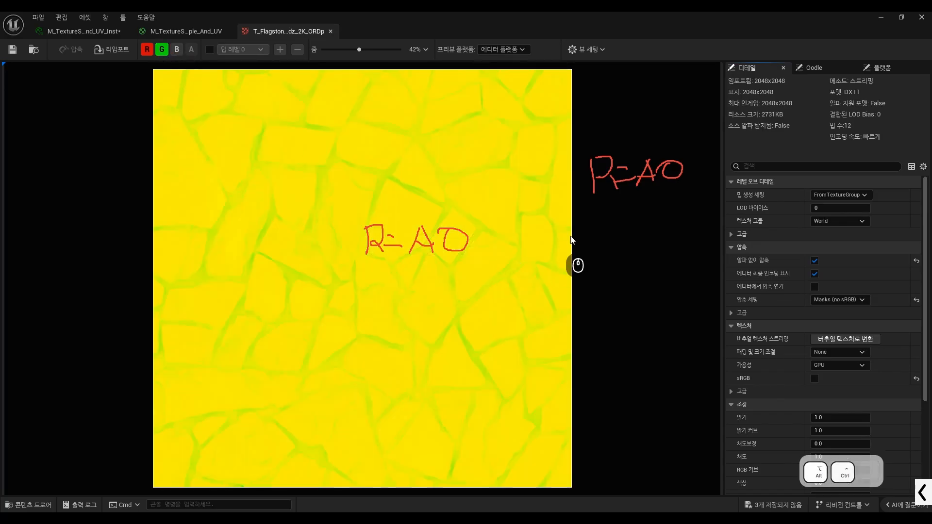
{"action": "left_click_drag", "start_coordinate": [592, 210], "coordinate": [594, 247]}
{"action": "left_click_drag", "start_coordinate": [594, 210], "coordinate": [620, 223]}
{"action": "left_click_drag", "start_coordinate": [601, 223], "coordinate": [601, 238]}
{"action": "left_click_drag", "start_coordinate": [624, 218], "coordinate": [638, 230]}
{"action": "mouse_move", "coordinate": [640, 209]}
{"action": "left_mouse_down"}
{"action": "mouse_move", "coordinate": [642, 224]}
{"action": "mouse_move", "coordinate": [692, 218]}
{"action": "mouse_move", "coordinate": [693, 241]}
{"action": "left_mouse_up"}
{"action": "mouse_move", "coordinate": [708, 192]}
{"action": "left_mouse_down"}
{"action": "mouse_move", "coordinate": [709, 241]}
{"action": "mouse_move", "coordinate": [723, 238]}
{"action": "left_mouse_up"}
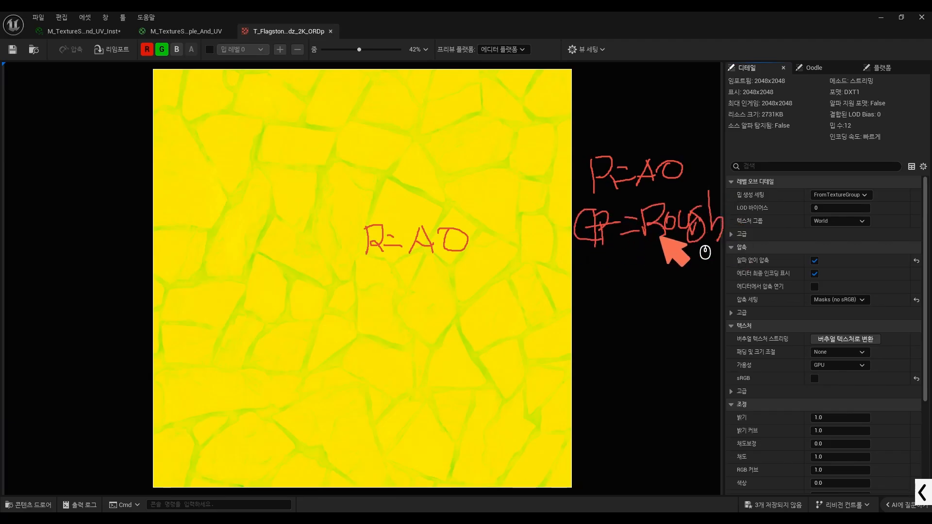
{"action": "key", "text": "ctrl+alt+g"}
Step: Show the texture's blue channel again and annotate it as the displacement channel
{"action": "left_click", "coordinate": [177, 49]}
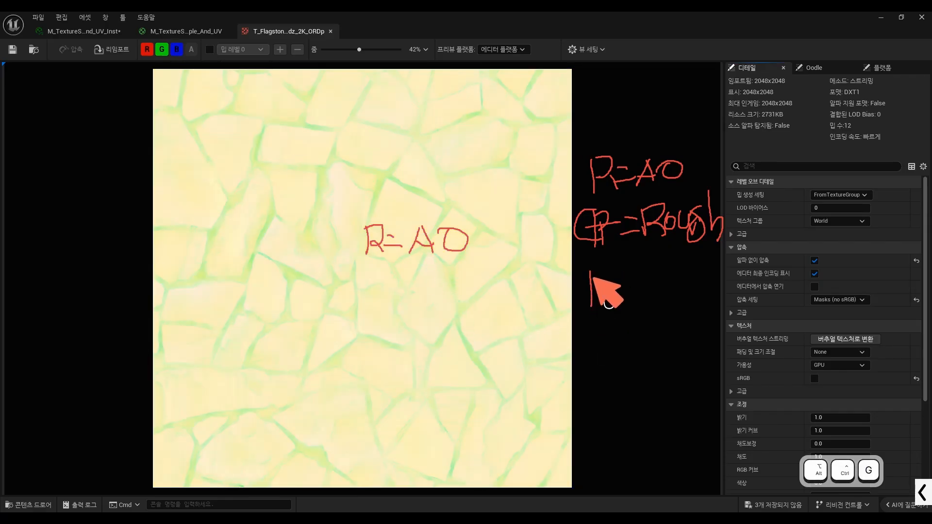
{"action": "mouse_move", "coordinate": [592, 274]}
{"action": "left_mouse_down"}
{"action": "mouse_move", "coordinate": [594, 305]}
{"action": "mouse_move", "coordinate": [625, 286]}
{"action": "mouse_move", "coordinate": [637, 299]}
{"action": "left_mouse_up"}
{"action": "mouse_move", "coordinate": [652, 271]}
{"action": "left_mouse_down"}
{"action": "mouse_move", "coordinate": [650, 304]}
{"action": "mouse_move", "coordinate": [656, 291]}
{"action": "mouse_move", "coordinate": [673, 301]}
{"action": "left_mouse_up"}
{"action": "mouse_move", "coordinate": [678, 266]}
{"action": "left_mouse_down"}
{"action": "mouse_move", "coordinate": [703, 265]}
{"action": "mouse_move", "coordinate": [724, 293]}
{"action": "mouse_move", "coordinate": [754, 294]}
{"action": "left_mouse_up"}
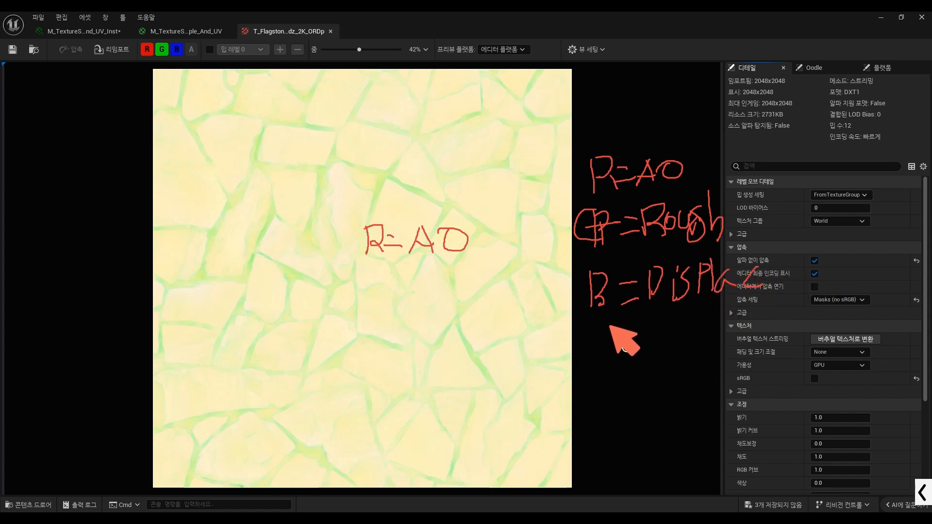
Step: Annotate metallic as the alternative blue-channel content with the names ORM and ORD, and close the texture
{"action": "left_click_drag", "start_coordinate": [597, 346], "coordinate": [638, 314]}
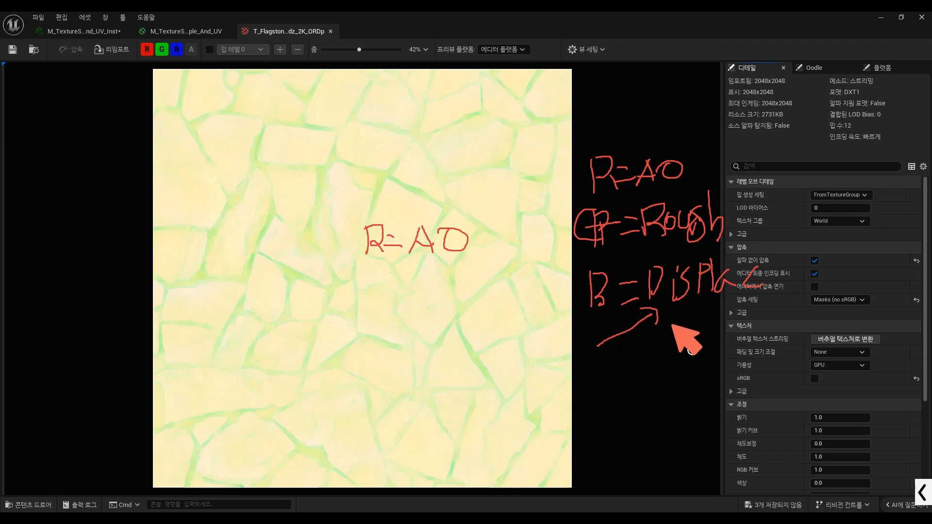
{"action": "mouse_move", "coordinate": [684, 334]}
{"action": "left_mouse_down"}
{"action": "mouse_move", "coordinate": [723, 339]}
{"action": "mouse_move", "coordinate": [749, 322]}
{"action": "left_mouse_up"}
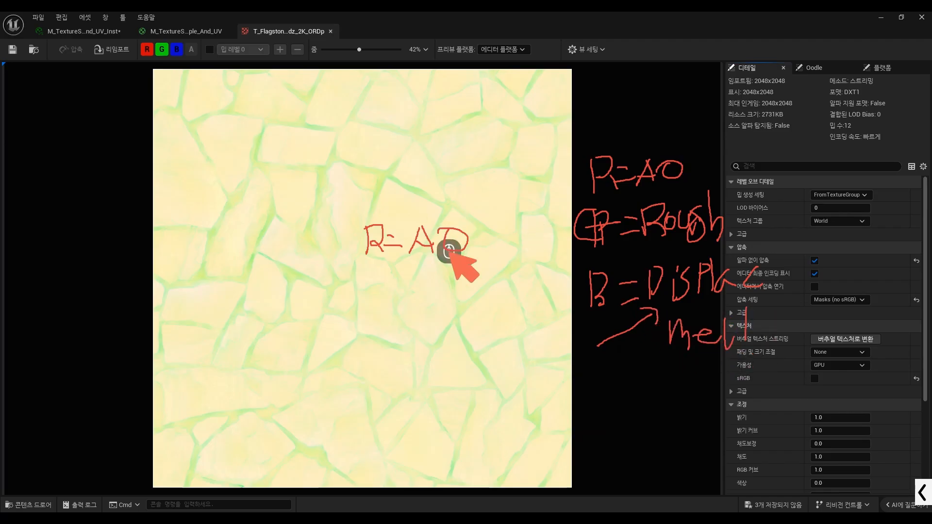
{"action": "mouse_move", "coordinate": [453, 286]}
{"action": "left_mouse_down"}
{"action": "mouse_move", "coordinate": [477, 280]}
{"action": "mouse_move", "coordinate": [497, 305]}
{"action": "mouse_move", "coordinate": [572, 297]}
{"action": "left_mouse_up"}
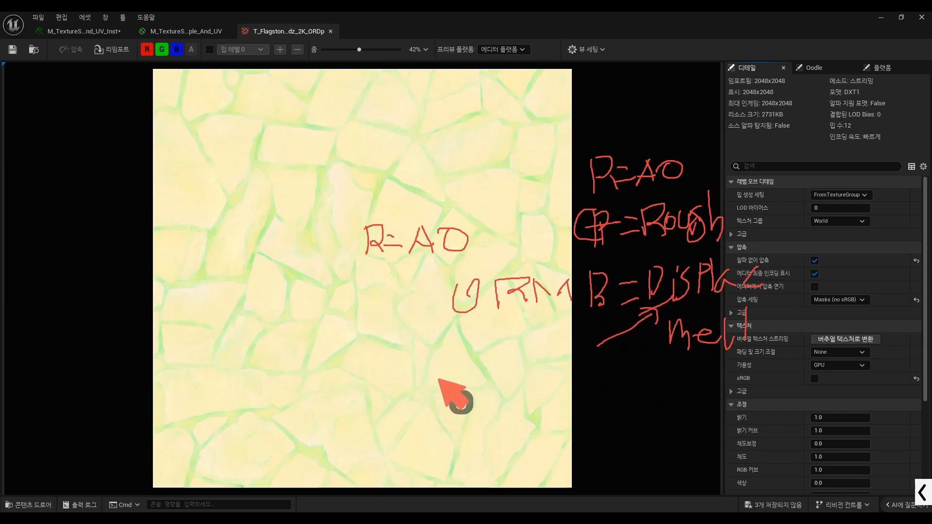
{"action": "mouse_move", "coordinate": [473, 345]}
{"action": "left_mouse_down"}
{"action": "mouse_move", "coordinate": [465, 365]}
{"action": "mouse_move", "coordinate": [474, 348]}
{"action": "mouse_move", "coordinate": [493, 364]}
{"action": "mouse_move", "coordinate": [510, 357]}
{"action": "mouse_move", "coordinate": [520, 365]}
{"action": "left_mouse_up"}
{"action": "mouse_move", "coordinate": [522, 335]}
{"action": "left_mouse_down"}
{"action": "mouse_move", "coordinate": [540, 350]}
{"action": "mouse_move", "coordinate": [524, 367]}
{"action": "left_mouse_up"}
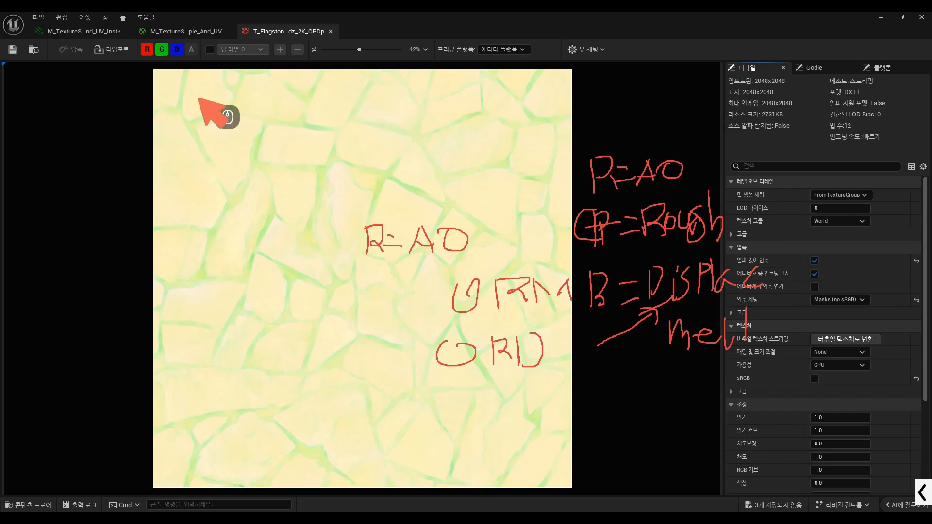
{"action": "mouse_move", "coordinate": [144, 64]}
{"action": "left_mouse_down"}
{"action": "mouse_move", "coordinate": [132, 76]}
{"action": "mouse_move", "coordinate": [180, 61]}
{"action": "left_mouse_up"}
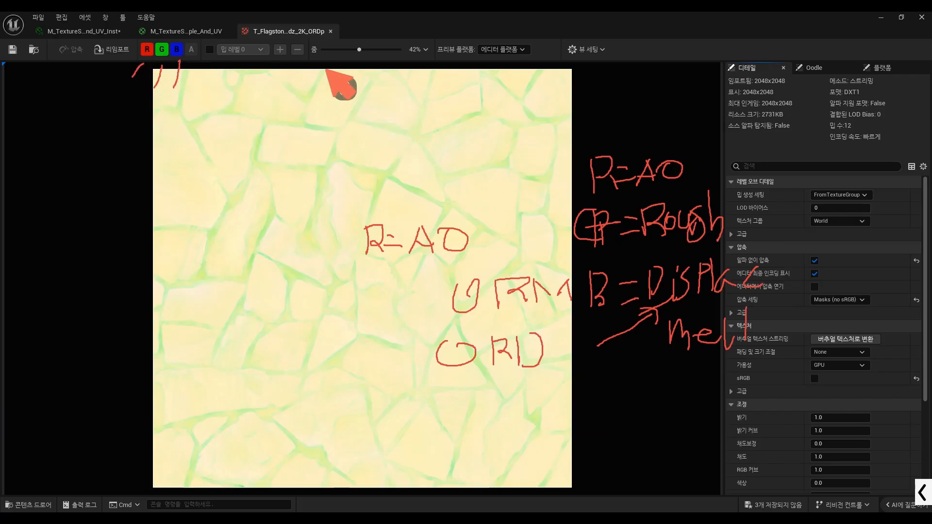
{"action": "key", "text": "ctrl+alt+g"}
{"action": "left_click", "coordinate": [330, 31]}
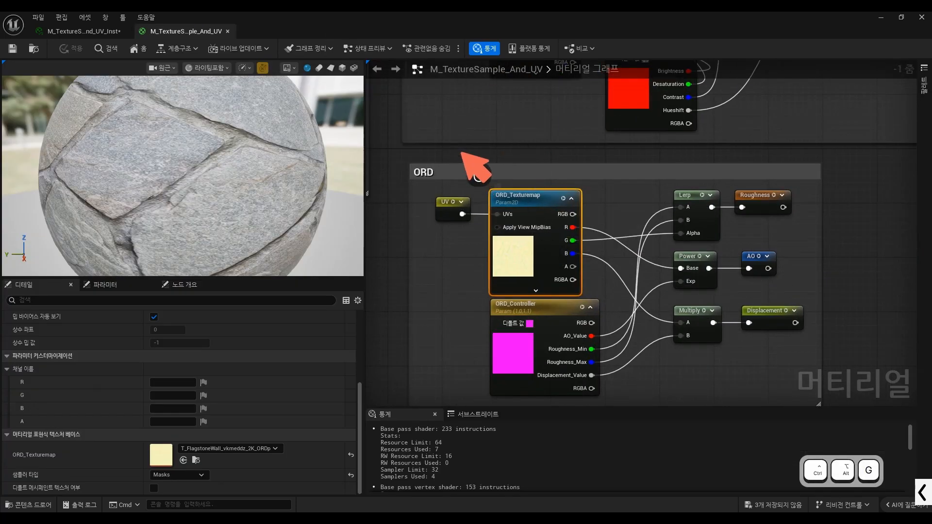
Step: Sketch three boxes with an arrow into the ORD_Texturemap node to illustrate the packed texture, and clear the drawing
{"action": "left_click_drag", "start_coordinate": [468, 117], "coordinate": [466, 206]}
{"action": "mouse_move", "coordinate": [476, 169]}
{"action": "left_mouse_down"}
{"action": "mouse_move", "coordinate": [485, 168]}
{"action": "mouse_move", "coordinate": [447, 251]}
{"action": "left_mouse_up"}
{"action": "mouse_move", "coordinate": [455, 219]}
{"action": "left_mouse_down"}
{"action": "mouse_move", "coordinate": [482, 219]}
{"action": "mouse_move", "coordinate": [444, 252]}
{"action": "left_mouse_up"}
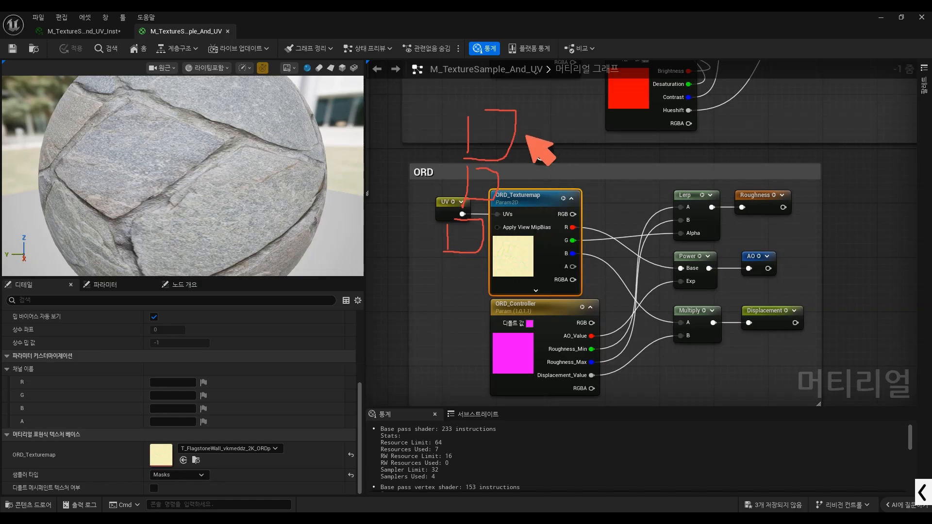
{"action": "left_click_drag", "start_coordinate": [526, 136], "coordinate": [551, 189]}
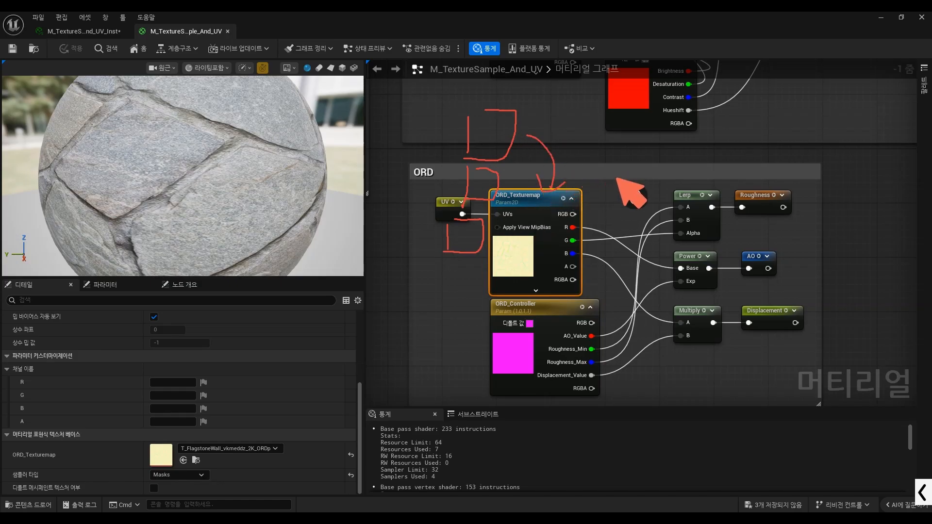
{"action": "key", "text": "ctrl+alt+g"}
{"action": "key", "text": "ctrl+alt+g"}
{"action": "key", "text": "Delete"}
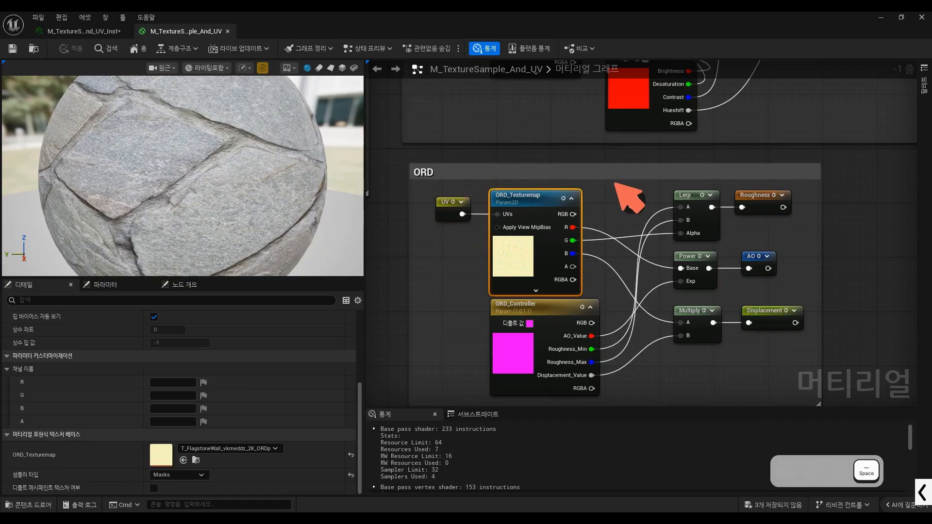
{"action": "key", "text": "ctrl+alt+g"}
Step: Review the ORD group within the wider material graph and select the ORD_Texturemap node
{"action": "left_click", "coordinate": [613, 190]}
{"action": "scroll", "coordinate": [559, 227], "scroll_direction": "down", "scroll_amount": 6}
{"action": "scroll", "coordinate": [593, 227], "scroll_direction": "up", "scroll_amount": 5}
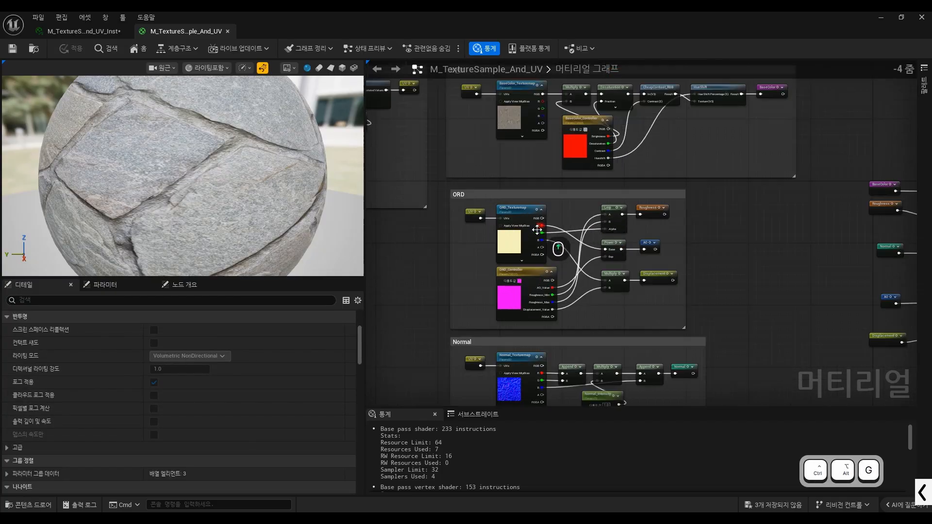
{"action": "left_click", "coordinate": [519, 219]}
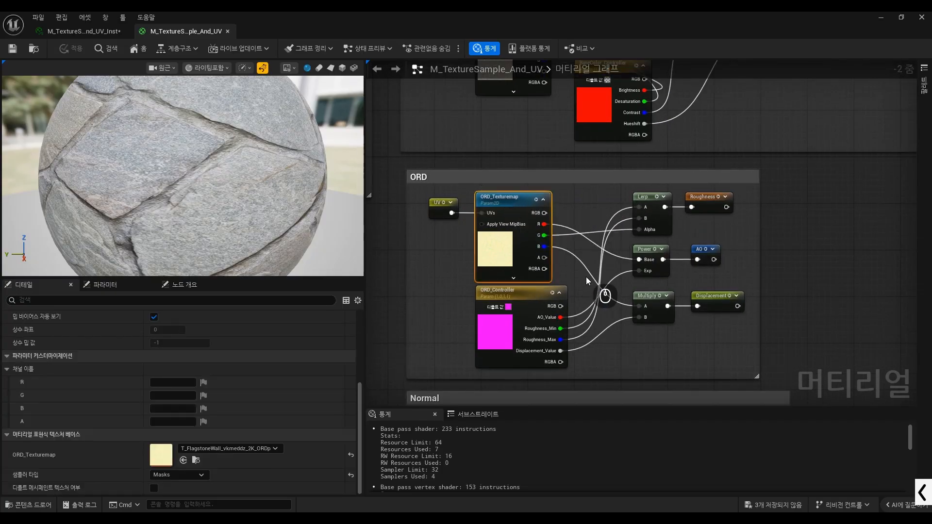